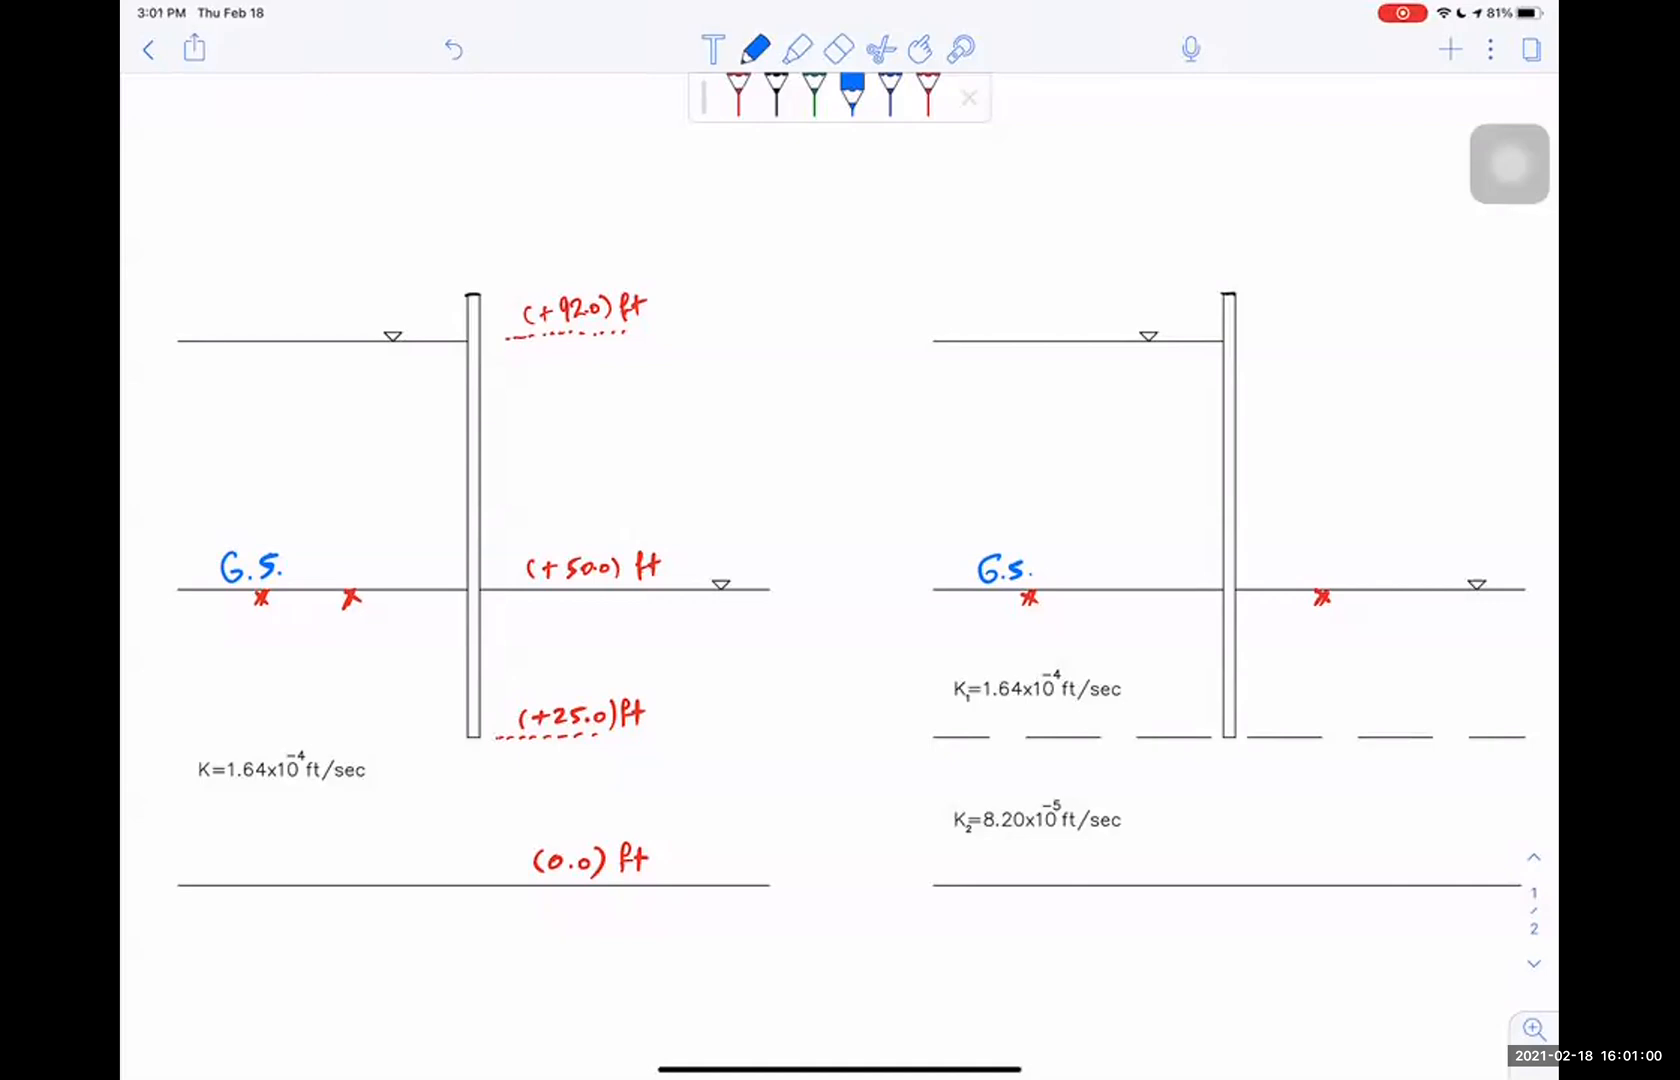
Mark the four outer soil corners and the sheet pile tip with blue dots on the homogeneous-soil sketch
{"action": "left_click", "coordinate": [179, 884]}
{"action": "left_click", "coordinate": [768, 886]}
{"action": "left_click", "coordinate": [770, 590]}
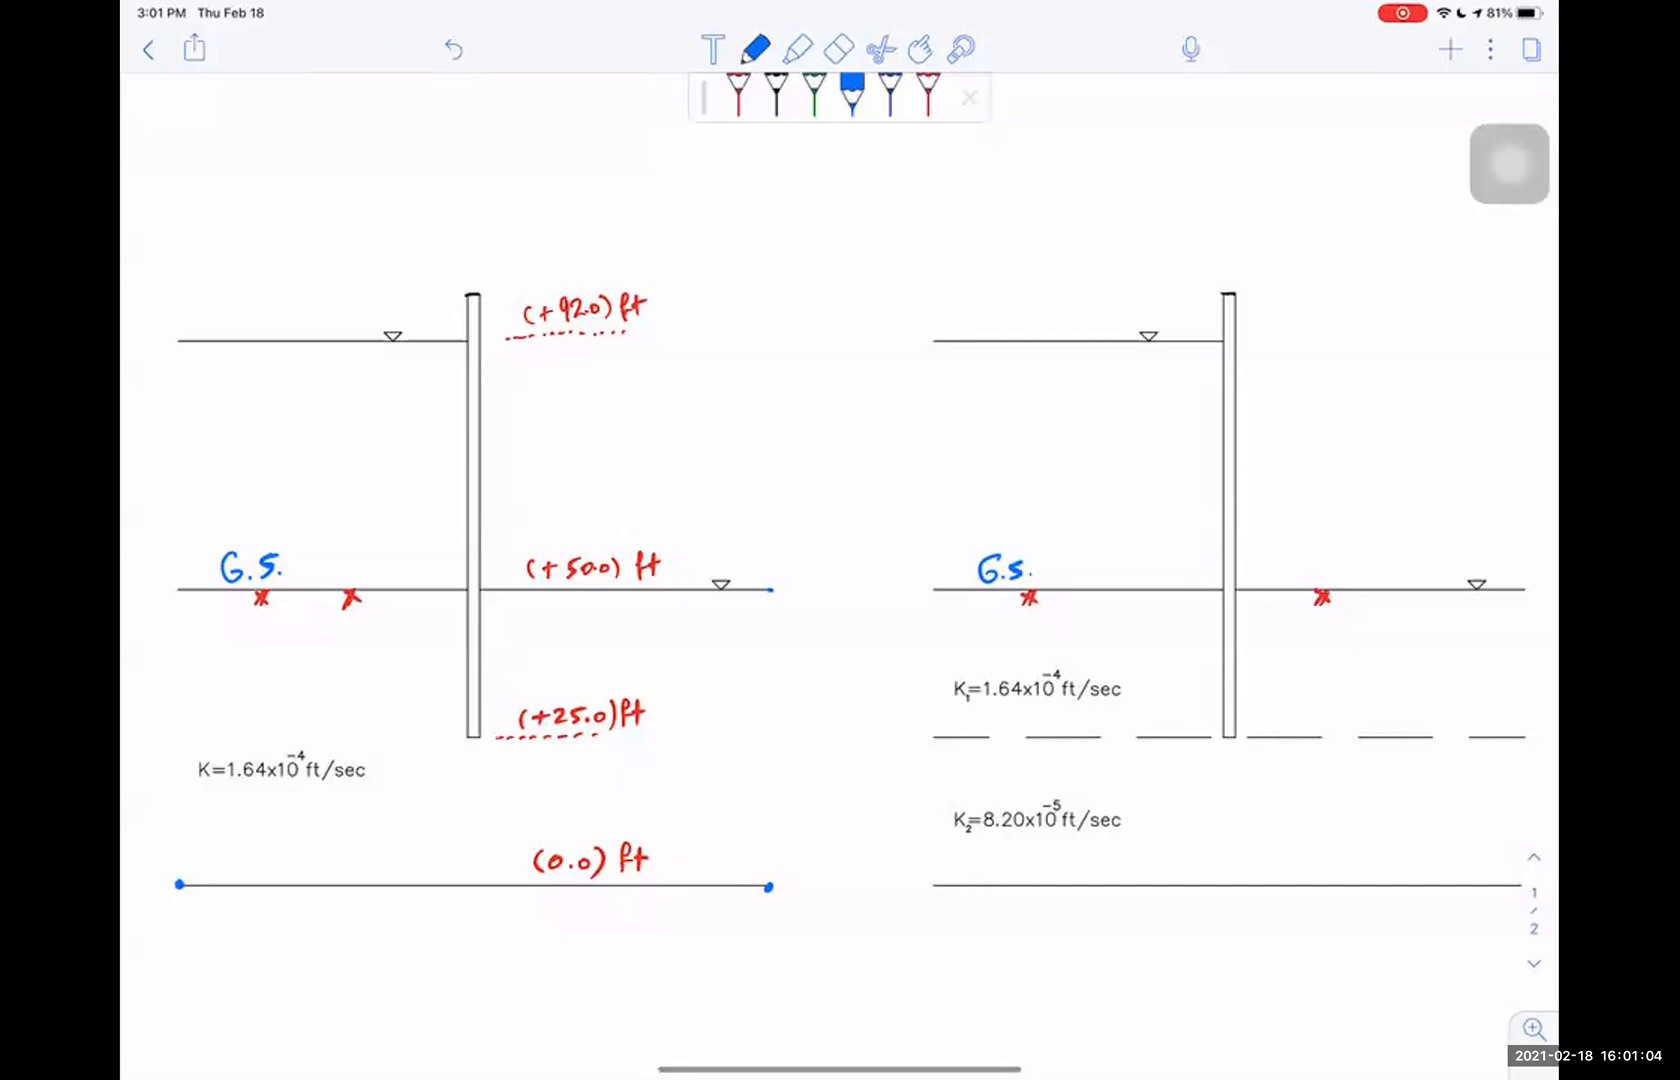
{"action": "left_click", "coordinate": [179, 589]}
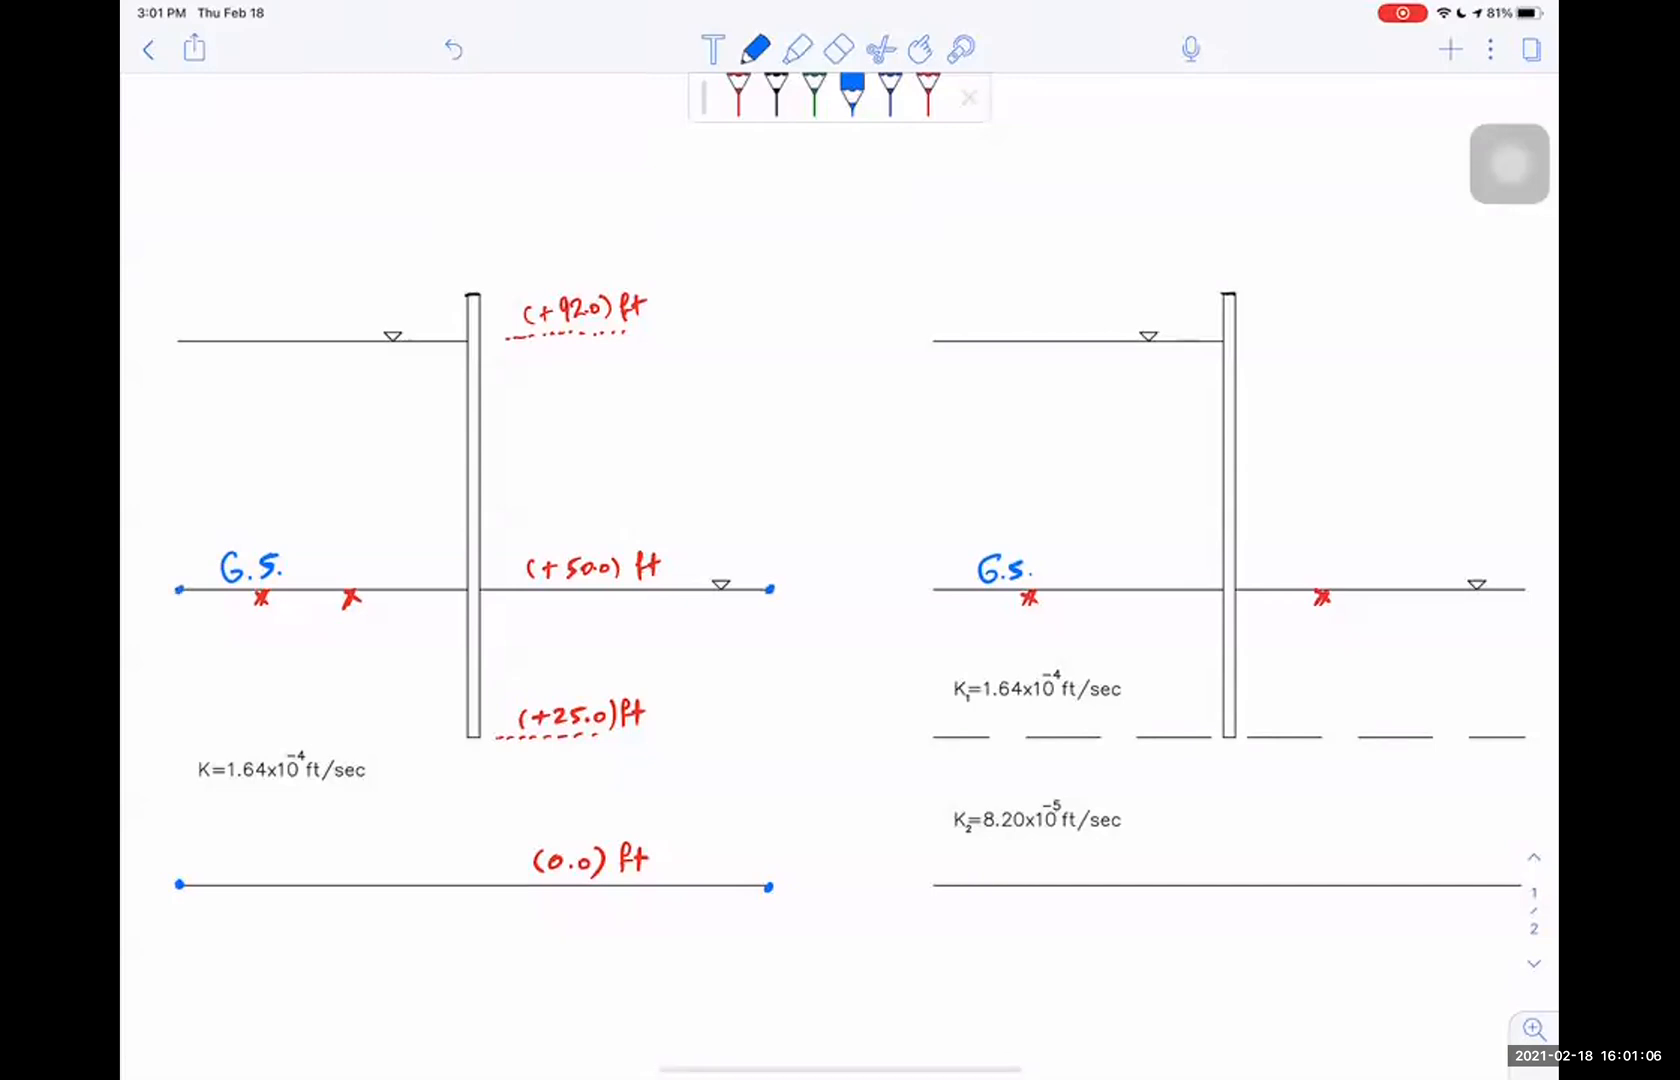
{"action": "left_click", "coordinate": [463, 738]}
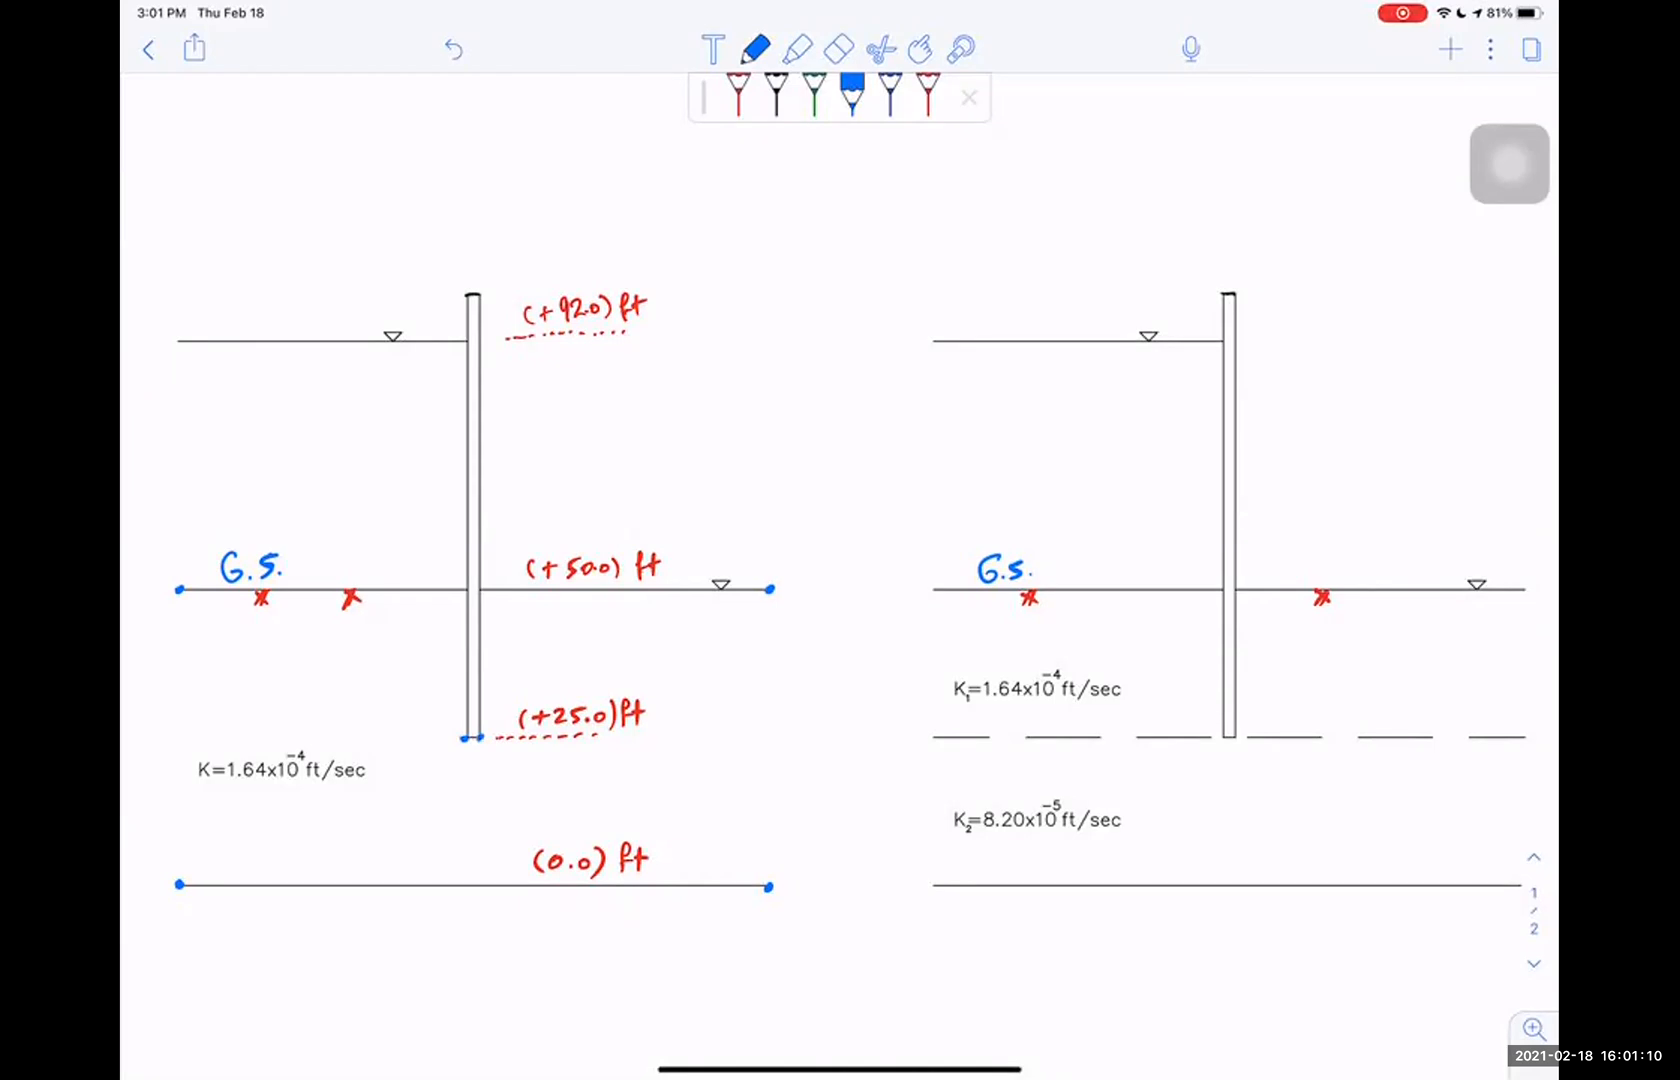
Draw x and y direction arrows beside the homogeneous-soil sketch and label the lower-left corner (0,0)
{"action": "left_click_drag", "start_coordinate": [801, 889], "coordinate": [865, 891]}
{"action": "left_click_drag", "start_coordinate": [866, 874], "coordinate": [853, 890]}
{"action": "mouse_move", "coordinate": [167, 831]}
{"action": "left_mouse_down"}
{"action": "mouse_move", "coordinate": [166, 759]}
{"action": "mouse_move", "coordinate": [176, 770]}
{"action": "mouse_move", "coordinate": [145, 746]}
{"action": "left_mouse_up"}
{"action": "mouse_move", "coordinate": [185, 910]}
{"action": "left_mouse_down"}
{"action": "mouse_move", "coordinate": [181, 940]}
{"action": "mouse_move", "coordinate": [221, 919]}
{"action": "left_mouse_up"}
{"action": "left_click_drag", "start_coordinate": [229, 908], "coordinate": [231, 943]}
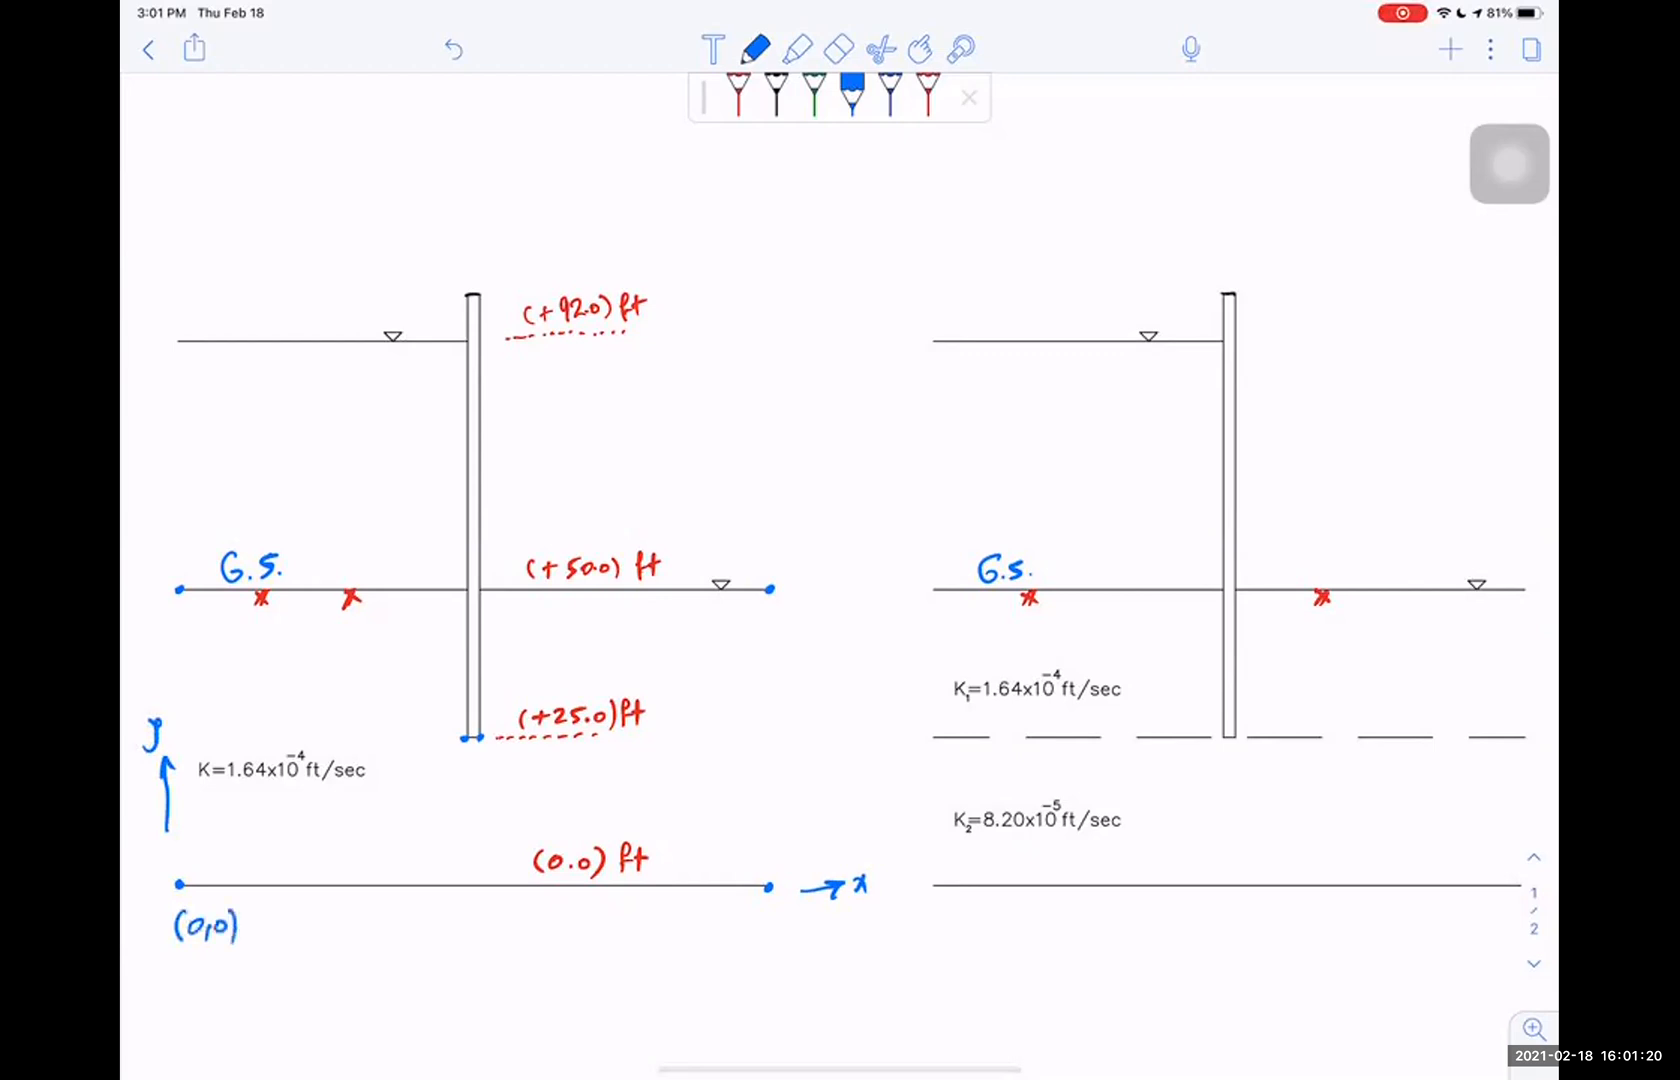
Label the remaining outer soil corners with coordinates (100,0), (100,50) and (0,50)
{"action": "mouse_move", "coordinate": [748, 913]}
{"action": "left_mouse_down"}
{"action": "mouse_move", "coordinate": [747, 937]}
{"action": "mouse_move", "coordinate": [771, 923]}
{"action": "left_mouse_up"}
{"action": "left_click_drag", "start_coordinate": [781, 922], "coordinate": [787, 935]}
{"action": "left_click_drag", "start_coordinate": [798, 921], "coordinate": [806, 937]}
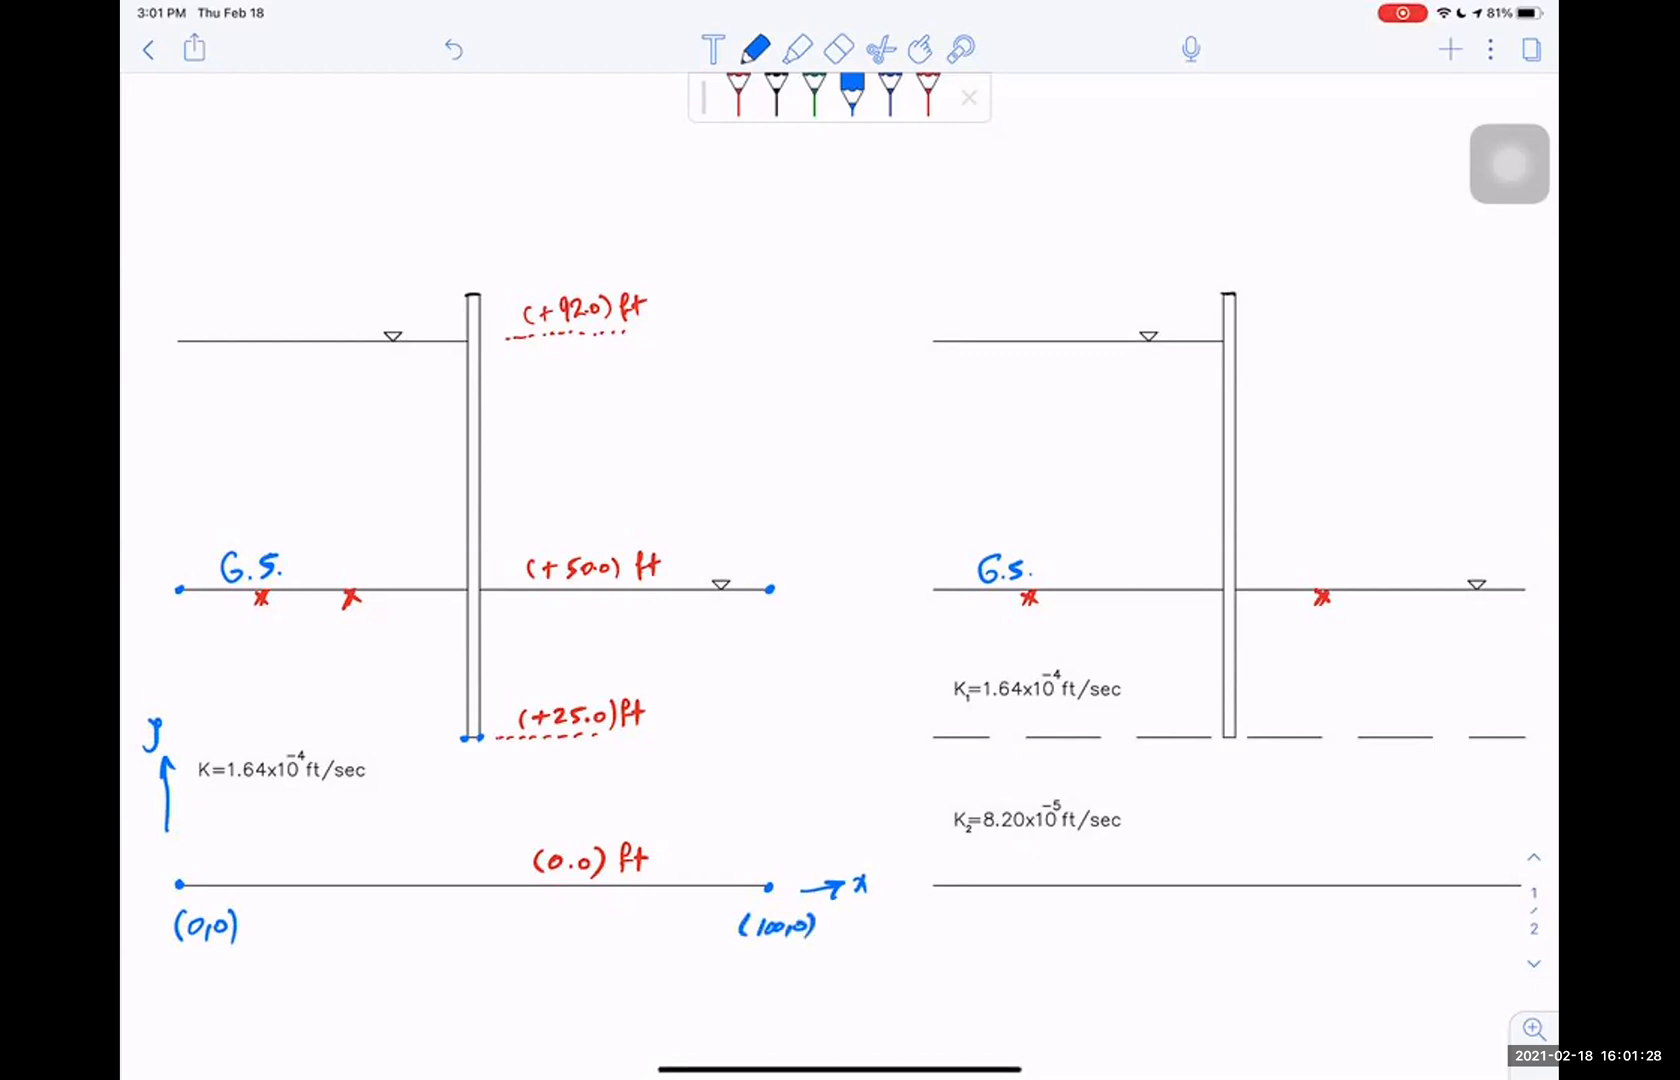
{"action": "mouse_move", "coordinate": [762, 613]}
{"action": "left_mouse_down"}
{"action": "mouse_move", "coordinate": [751, 629]}
{"action": "mouse_move", "coordinate": [767, 627]}
{"action": "left_mouse_up"}
{"action": "left_click_drag", "start_coordinate": [776, 619], "coordinate": [781, 630]}
{"action": "left_click_drag", "start_coordinate": [788, 617], "coordinate": [790, 630]}
{"action": "left_click_drag", "start_coordinate": [814, 613], "coordinate": [812, 630]}
{"action": "left_click_drag", "start_coordinate": [815, 611], "coordinate": [840, 625]}
{"action": "mouse_move", "coordinate": [162, 614]}
{"action": "left_mouse_down"}
{"action": "mouse_move", "coordinate": [157, 640]}
{"action": "mouse_move", "coordinate": [170, 625]}
{"action": "mouse_move", "coordinate": [180, 645]}
{"action": "mouse_move", "coordinate": [206, 622]}
{"action": "left_mouse_up"}
{"action": "left_click_drag", "start_coordinate": [213, 612], "coordinate": [214, 637]}
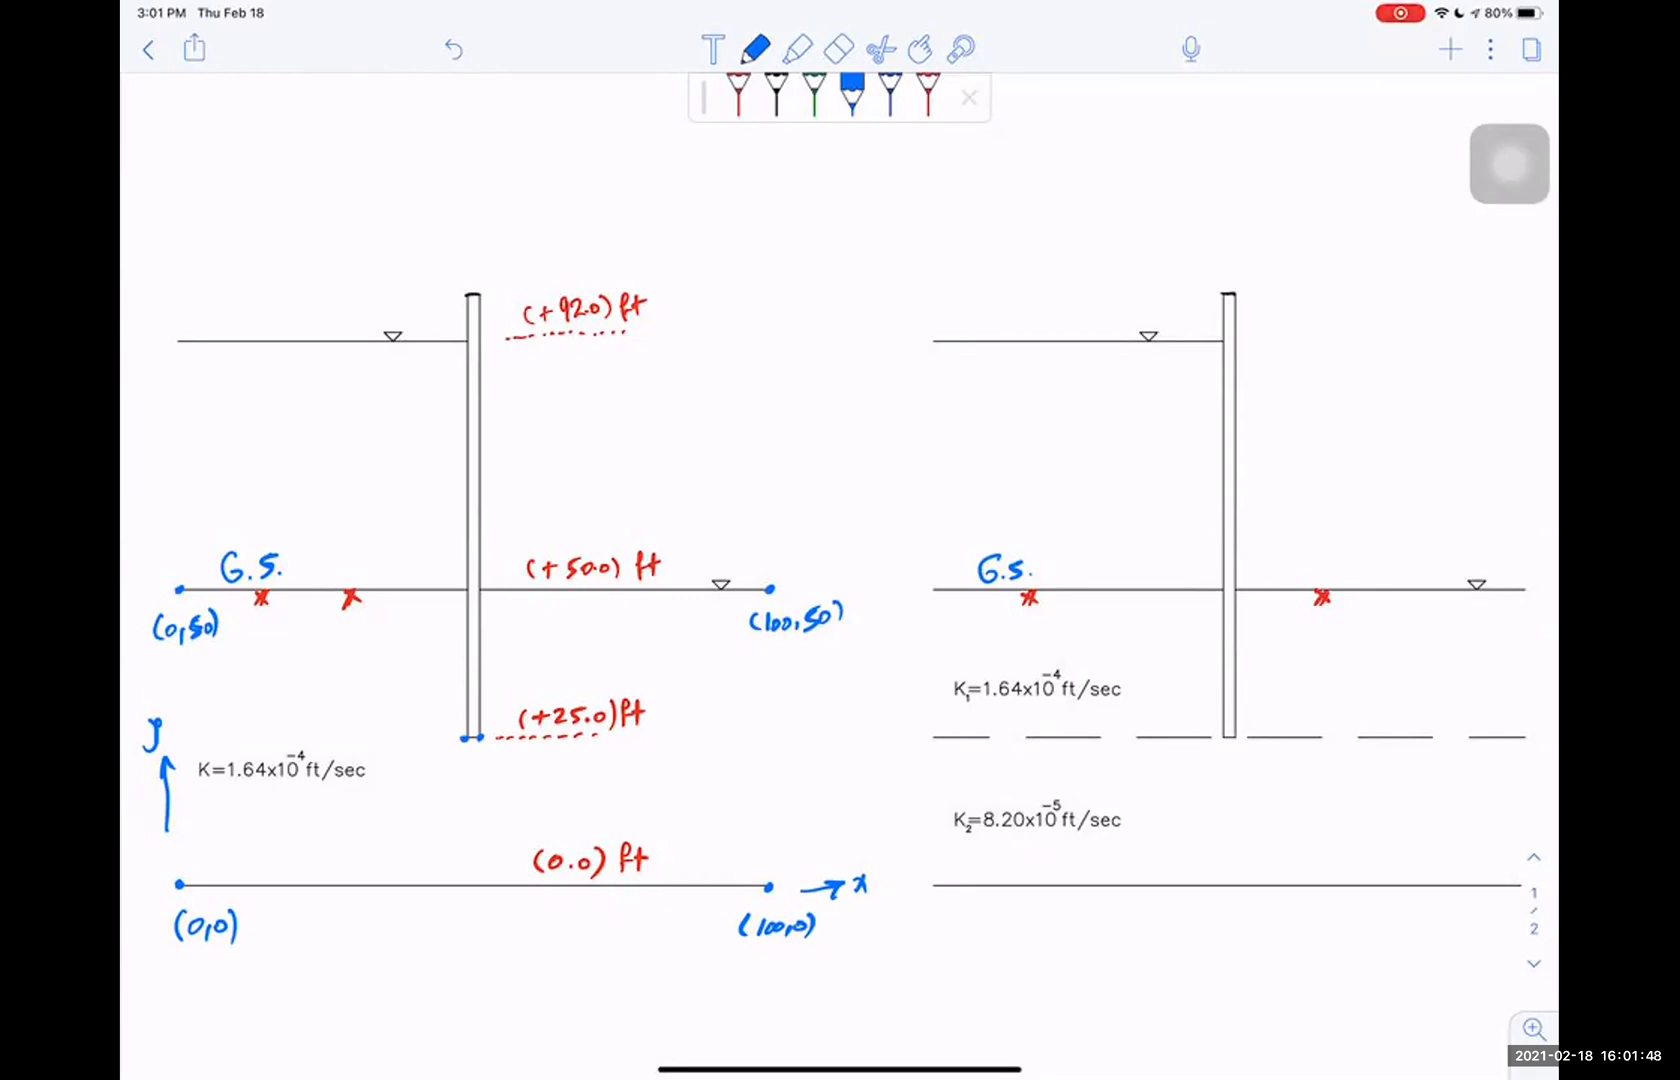
Label the two corners of the sheet pile tip with leader lines as (49,25) and (51,25)
{"action": "mouse_move", "coordinate": [460, 742]}
{"action": "left_mouse_down"}
{"action": "mouse_move", "coordinate": [389, 801]}
{"action": "mouse_move", "coordinate": [418, 786]}
{"action": "mouse_move", "coordinate": [430, 807]}
{"action": "left_mouse_up"}
{"action": "left_click_drag", "start_coordinate": [441, 787], "coordinate": [470, 802]}
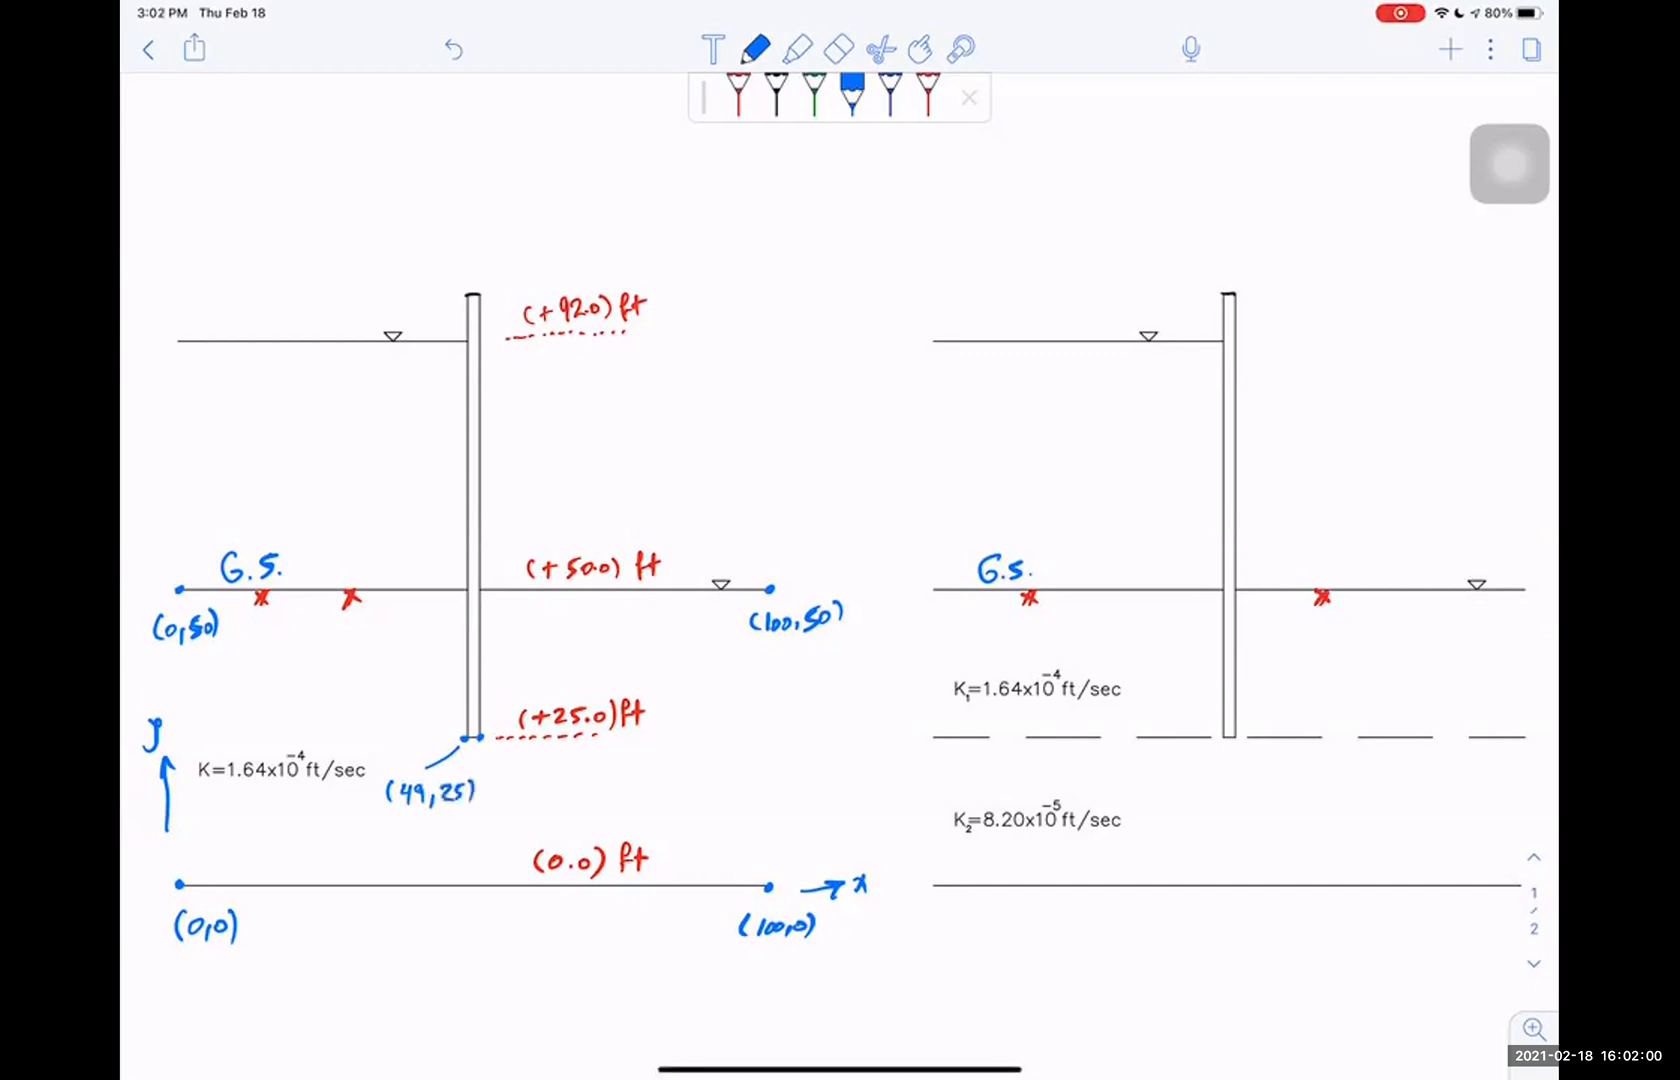
{"action": "left_click_drag", "start_coordinate": [481, 741], "coordinate": [543, 771]}
{"action": "left_click", "coordinate": [838, 48]}
{"action": "left_click_drag", "start_coordinate": [546, 771], "coordinate": [610, 779]}
{"action": "left_click", "coordinate": [852, 95]}
{"action": "left_click_drag", "start_coordinate": [608, 763], "coordinate": [626, 788]}
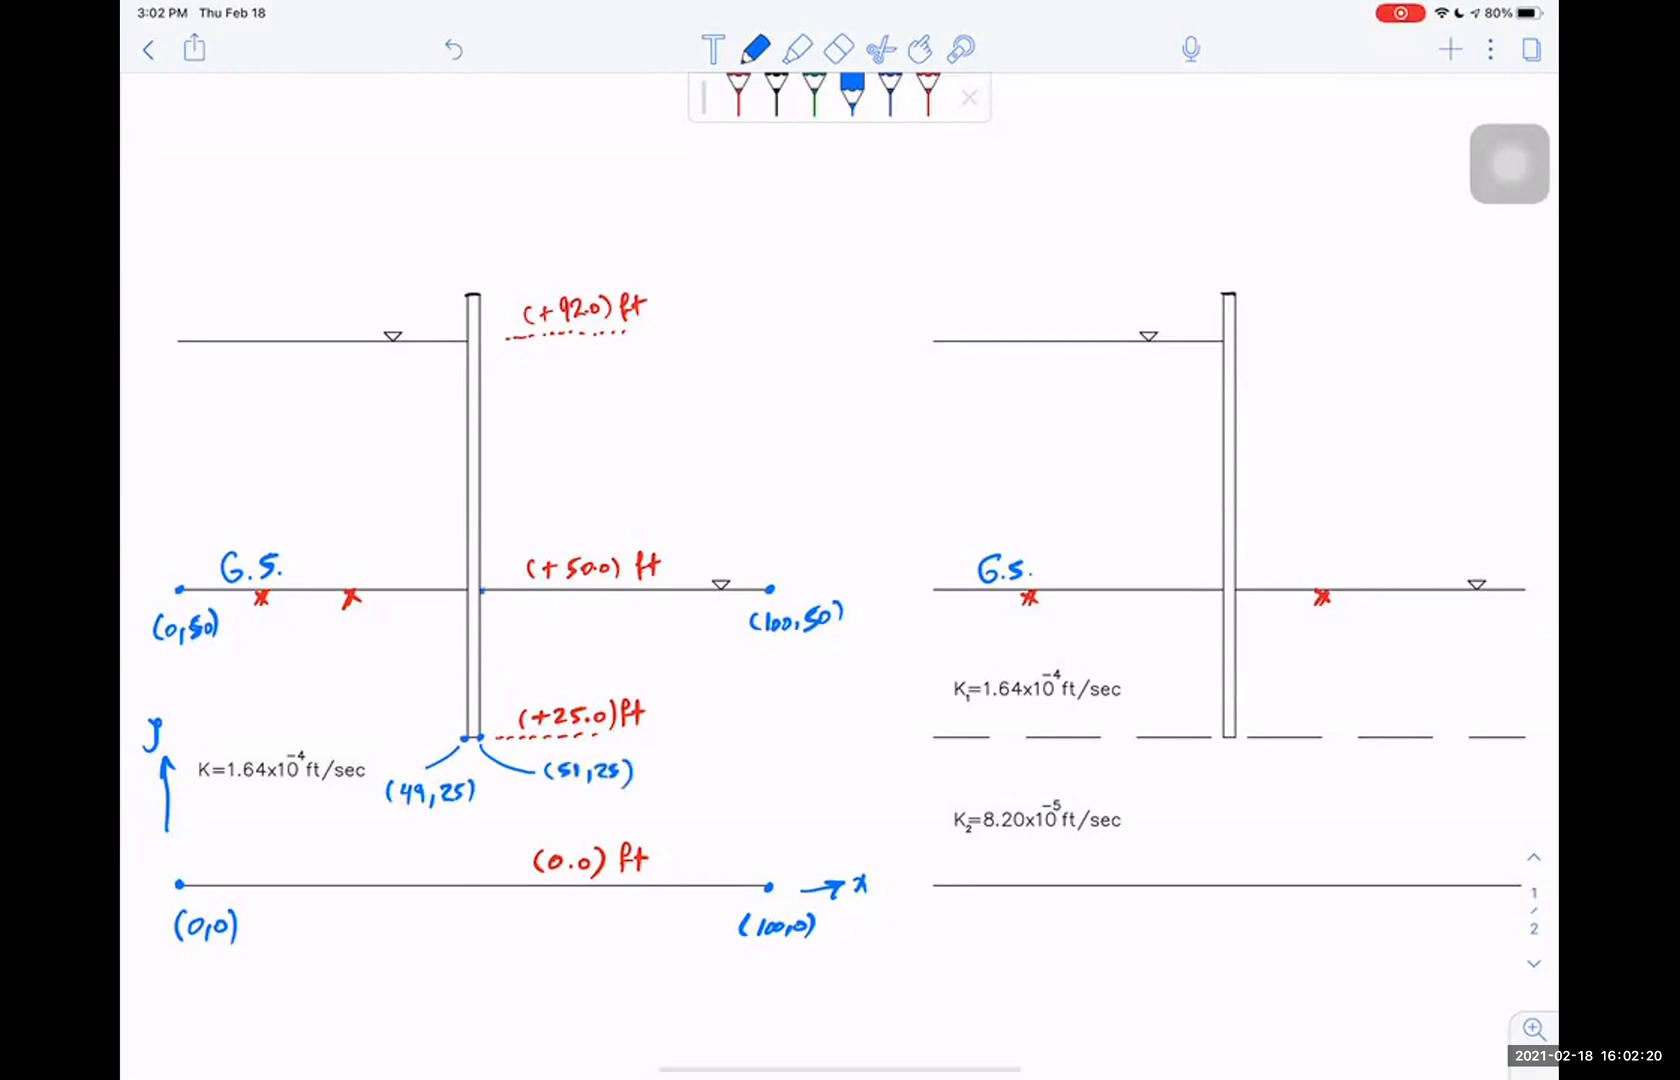
Mark the two points where the sheet pile meets the ground surface and label each with its coordinates
{"action": "left_click", "coordinate": [463, 590]}
{"action": "mouse_move", "coordinate": [483, 588]}
{"action": "left_mouse_down"}
{"action": "mouse_move", "coordinate": [566, 492]}
{"action": "mouse_move", "coordinate": [629, 471]}
{"action": "left_mouse_up"}
{"action": "left_click_drag", "start_coordinate": [636, 460], "coordinate": [637, 486]}
{"action": "mouse_move", "coordinate": [459, 586]}
{"action": "left_mouse_down"}
{"action": "mouse_move", "coordinate": [433, 536]}
{"action": "mouse_move", "coordinate": [378, 517]}
{"action": "left_mouse_up"}
{"action": "left_click_drag", "start_coordinate": [394, 493], "coordinate": [392, 516]}
{"action": "left_click_drag", "start_coordinate": [413, 487], "coordinate": [418, 501]}
{"action": "mouse_move", "coordinate": [429, 476]}
{"action": "left_mouse_down"}
{"action": "mouse_move", "coordinate": [433, 492]}
{"action": "mouse_move", "coordinate": [362, 518]}
{"action": "left_mouse_up"}
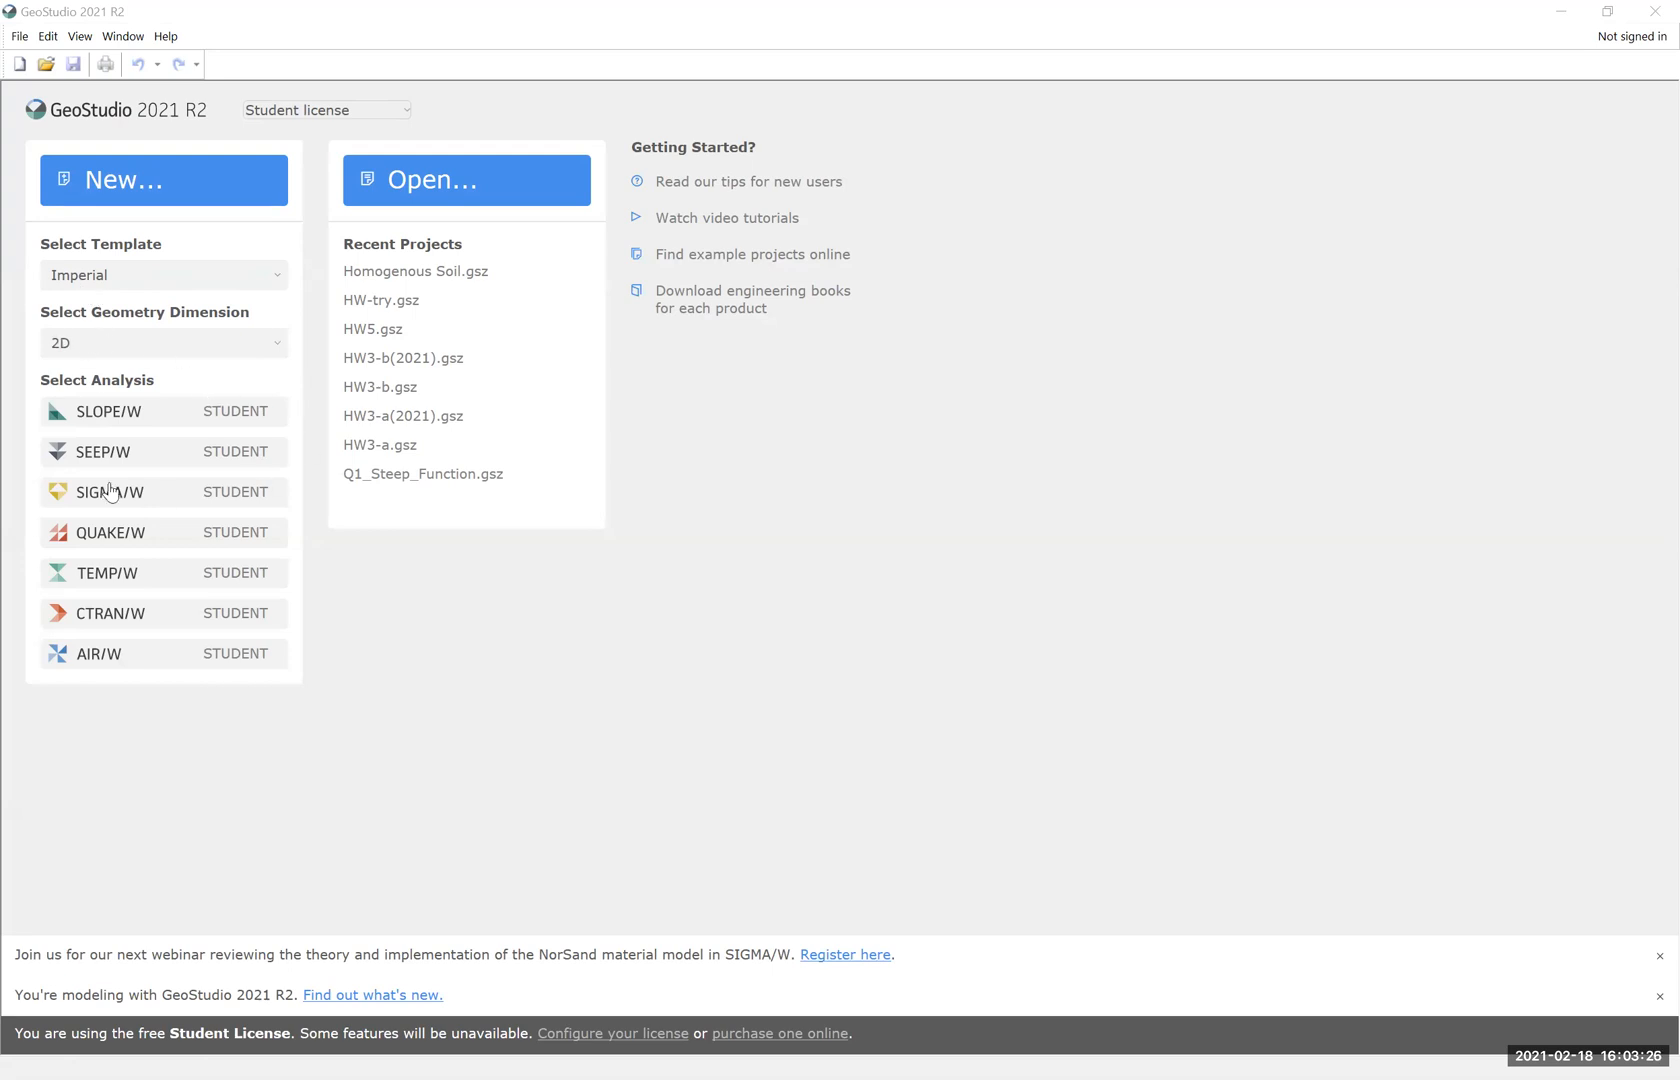
Switch to GeoStudio, create an Imperial 2D SEEP/W project and name the steady-state analysis "SEEP/W Analysis Homogenous"
{"action": "left_click", "coordinate": [90, 457]}
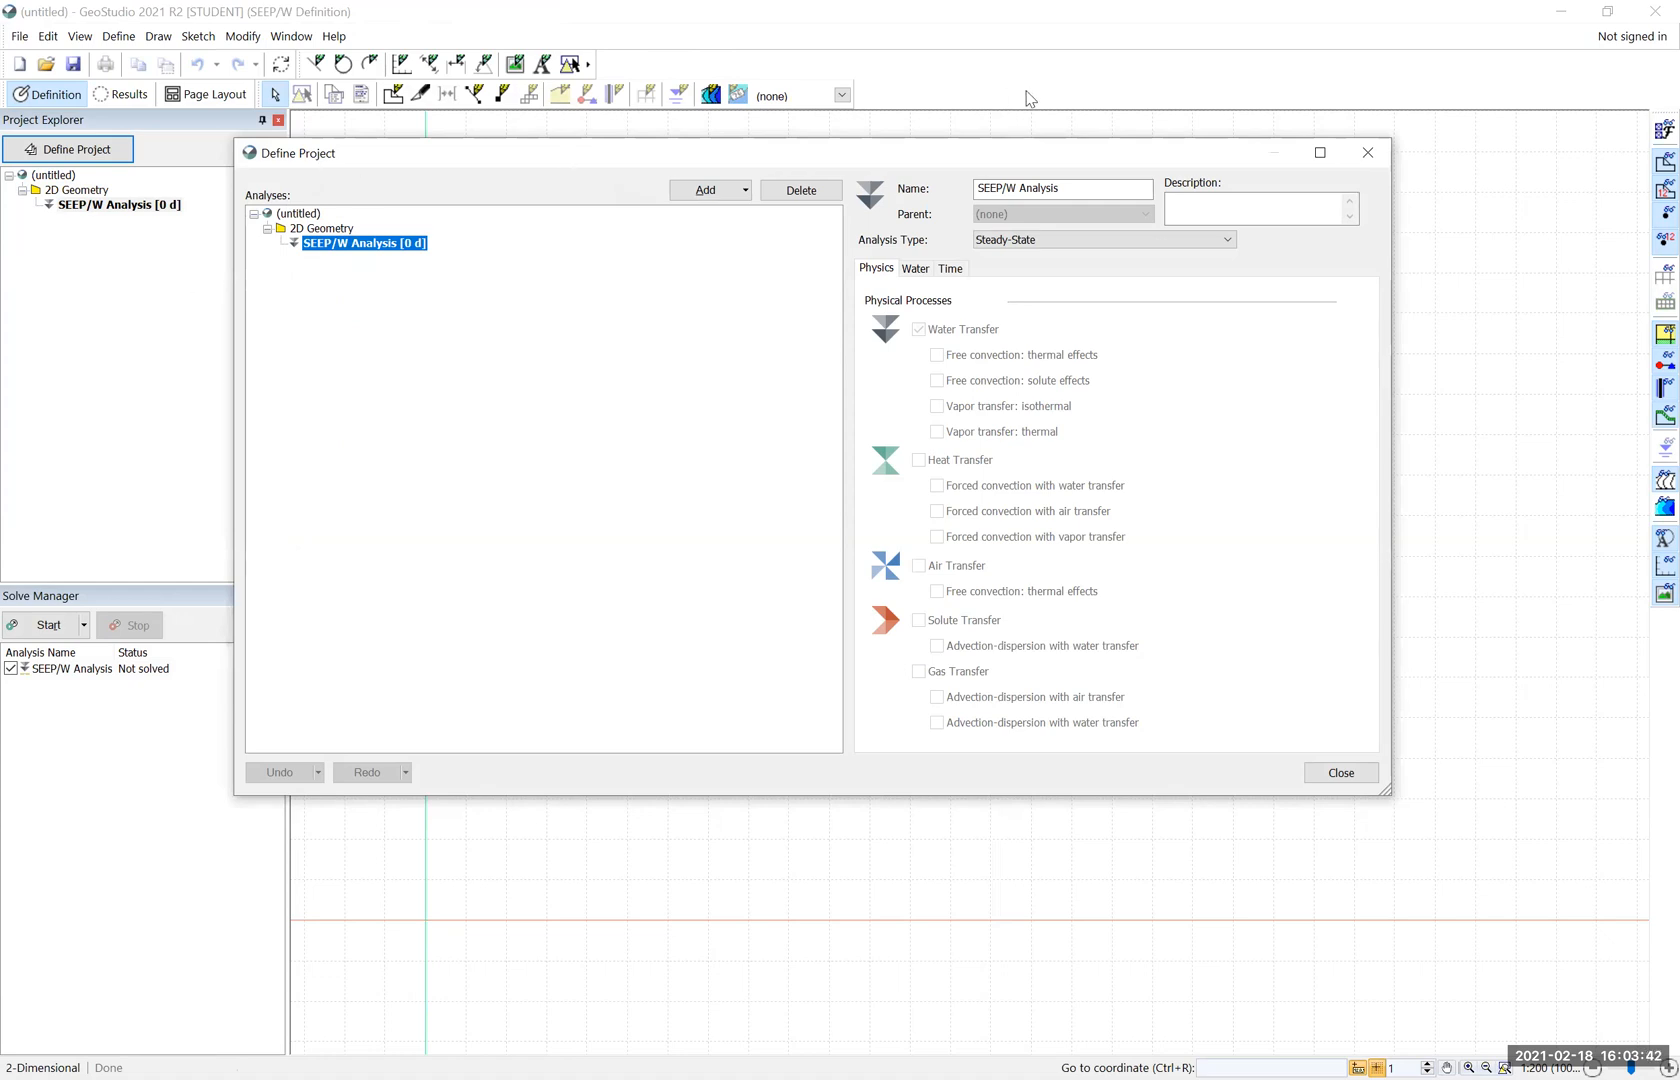
{"action": "left_click", "coordinate": [1078, 188]}
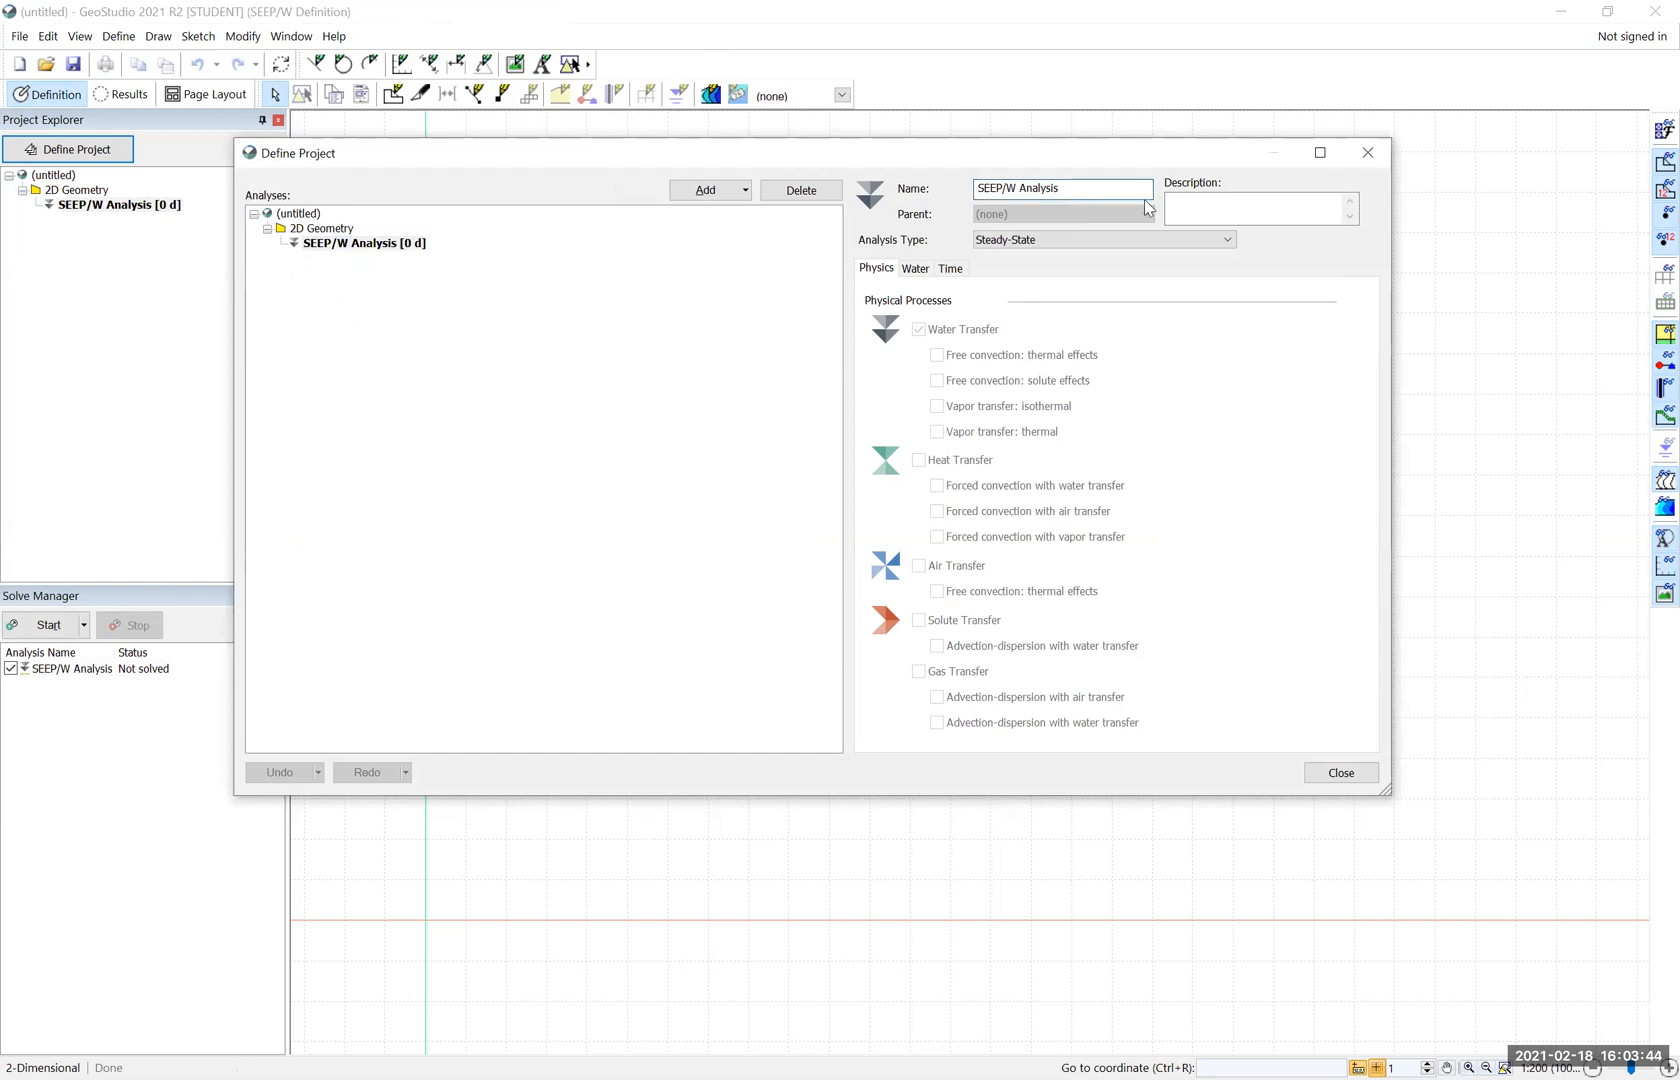
{"action": "type", "text": "Homogenous"}
{"action": "left_click", "coordinate": [915, 270]}
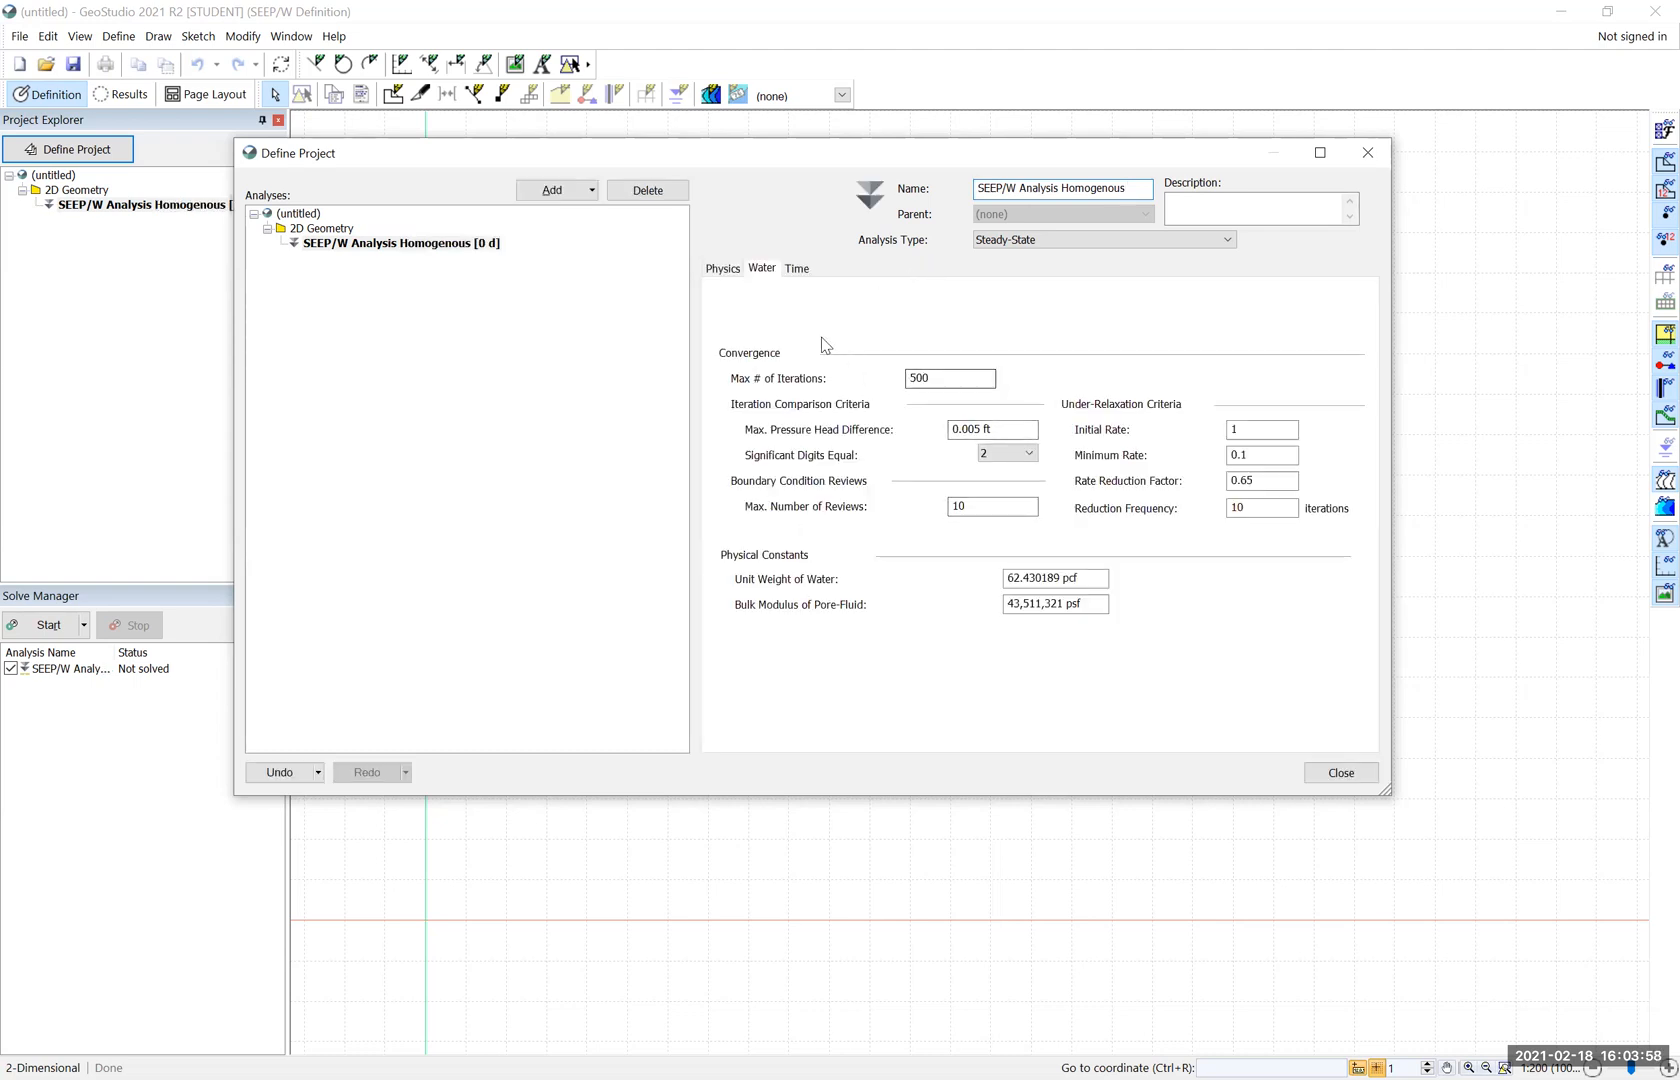
{"action": "left_click", "coordinate": [1350, 780]}
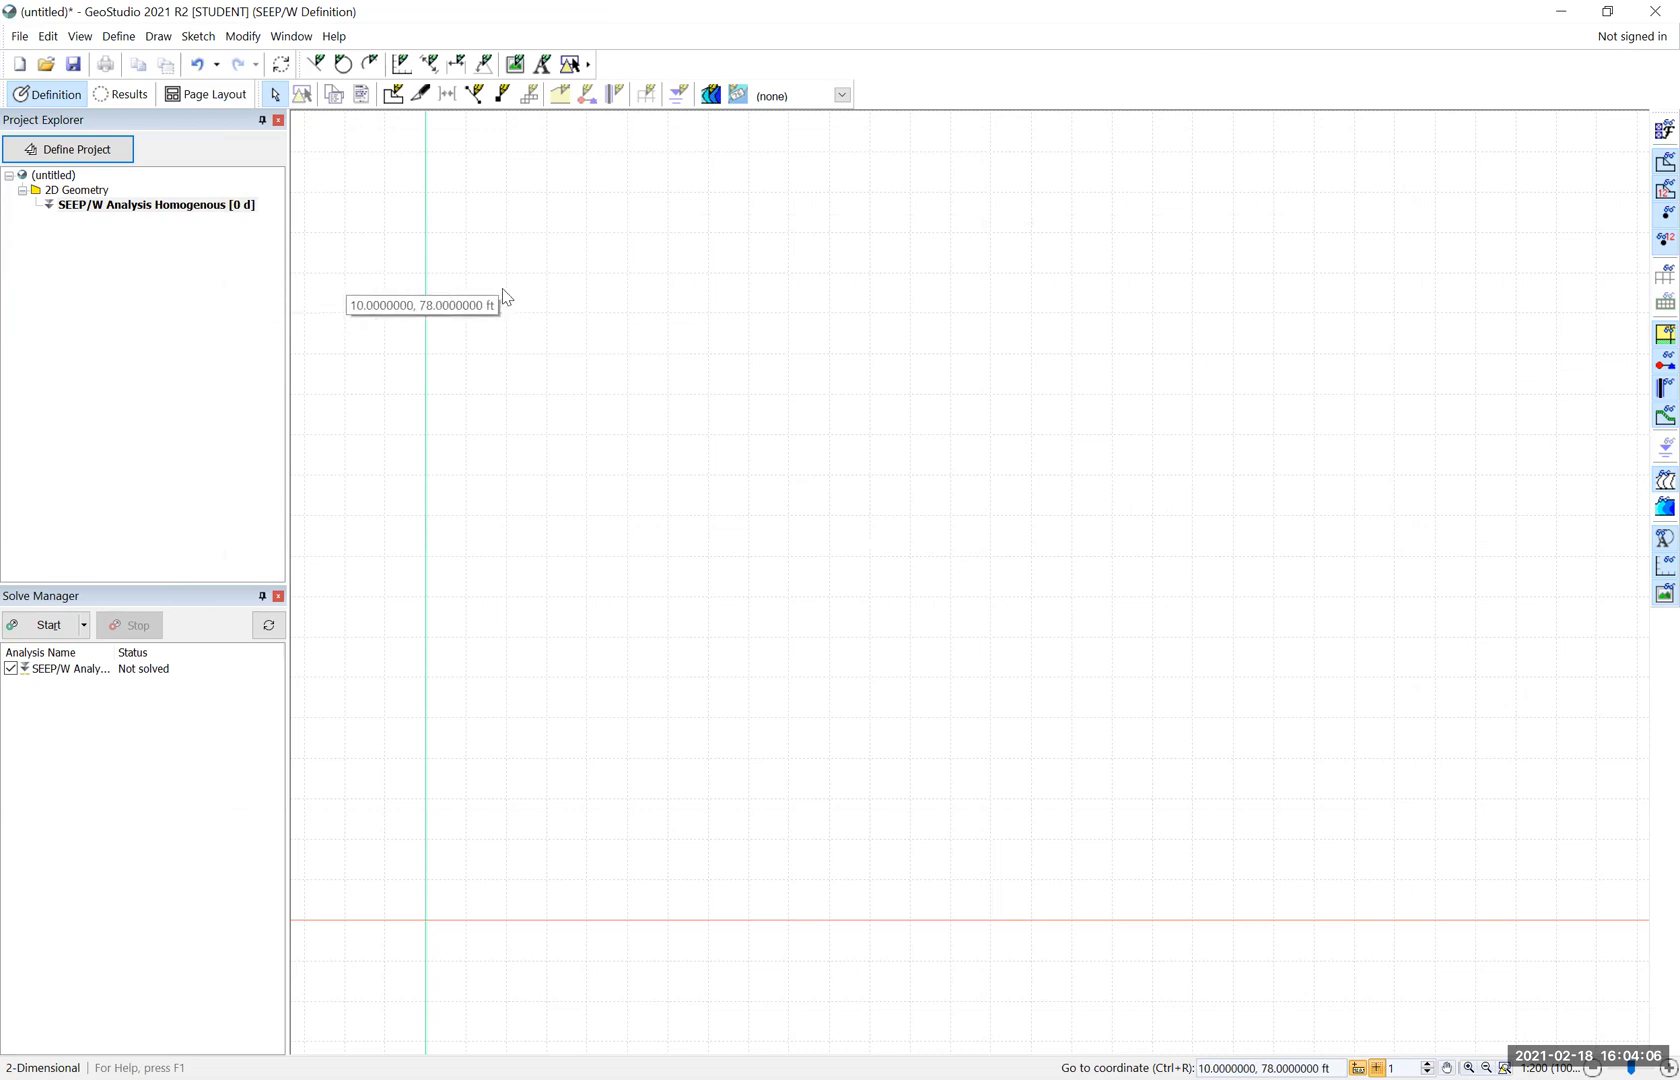
Start sketching axes, titling the vertical axis "Elevation (ft)" and the horizontal axis "Distance (ft)"
{"action": "left_click", "coordinate": [198, 36]}
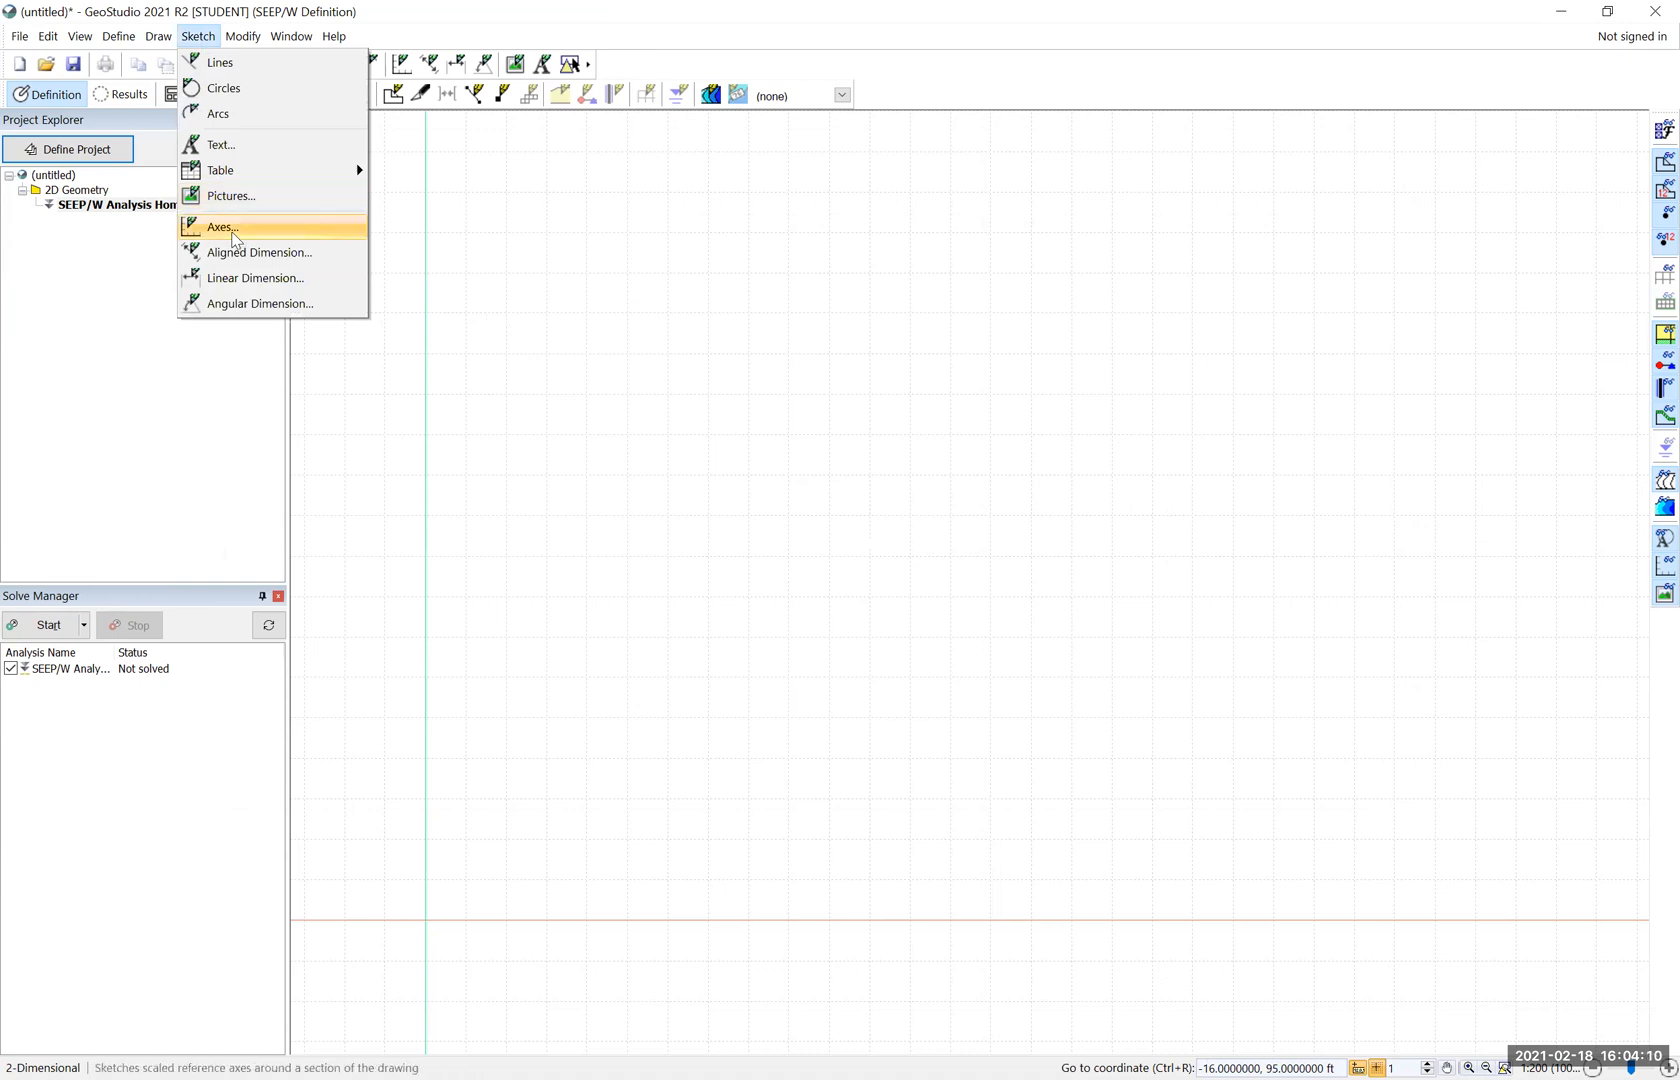
{"action": "left_click", "coordinate": [233, 234]}
{"action": "left_click", "coordinate": [1387, 224]}
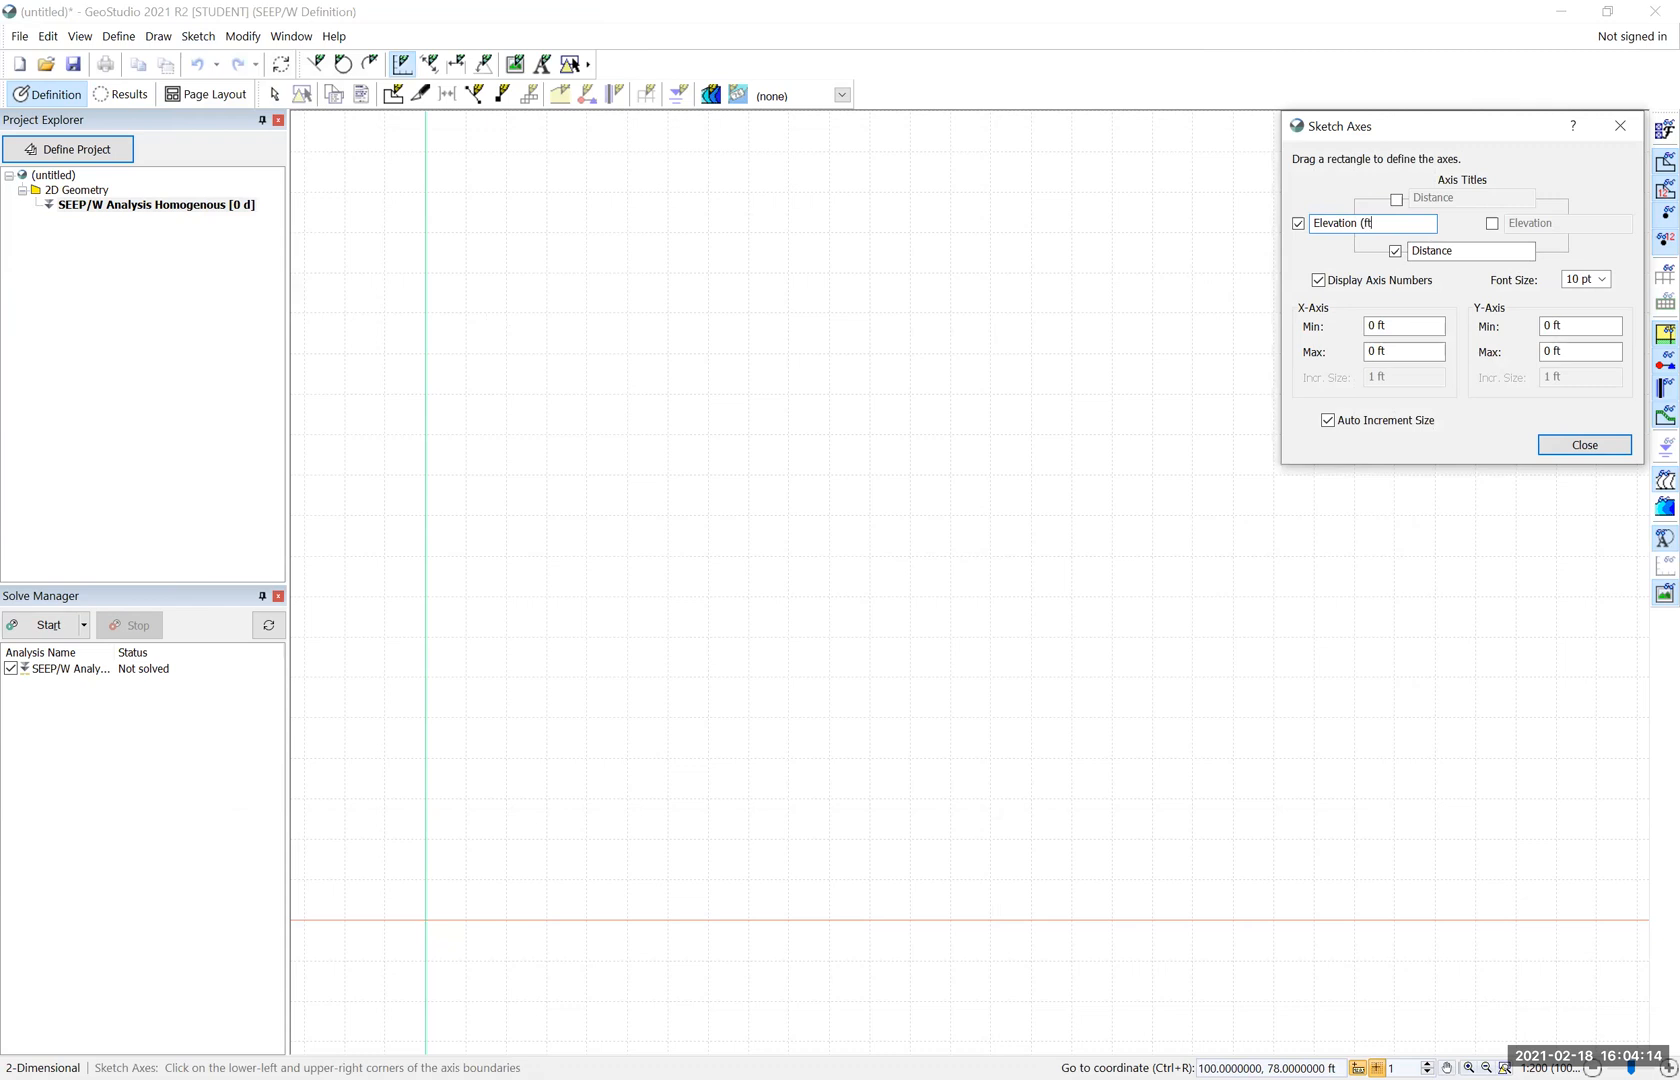
{"action": "type", "text": "(ft)"}
{"action": "left_click", "coordinate": [1474, 251]}
Set both axes to range from 0 to 100 ft and turn off the automatic increment size
{"action": "left_click_drag", "start_coordinate": [1368, 351], "coordinate": [1430, 351]}
{"action": "type", "text": "100"}
{"action": "left_click", "coordinate": [1587, 329]}
{"action": "left_click", "coordinate": [1575, 356]}
{"action": "left_click_drag", "start_coordinate": [1575, 356], "coordinate": [1543, 352]}
{"action": "type", "text": "1"}
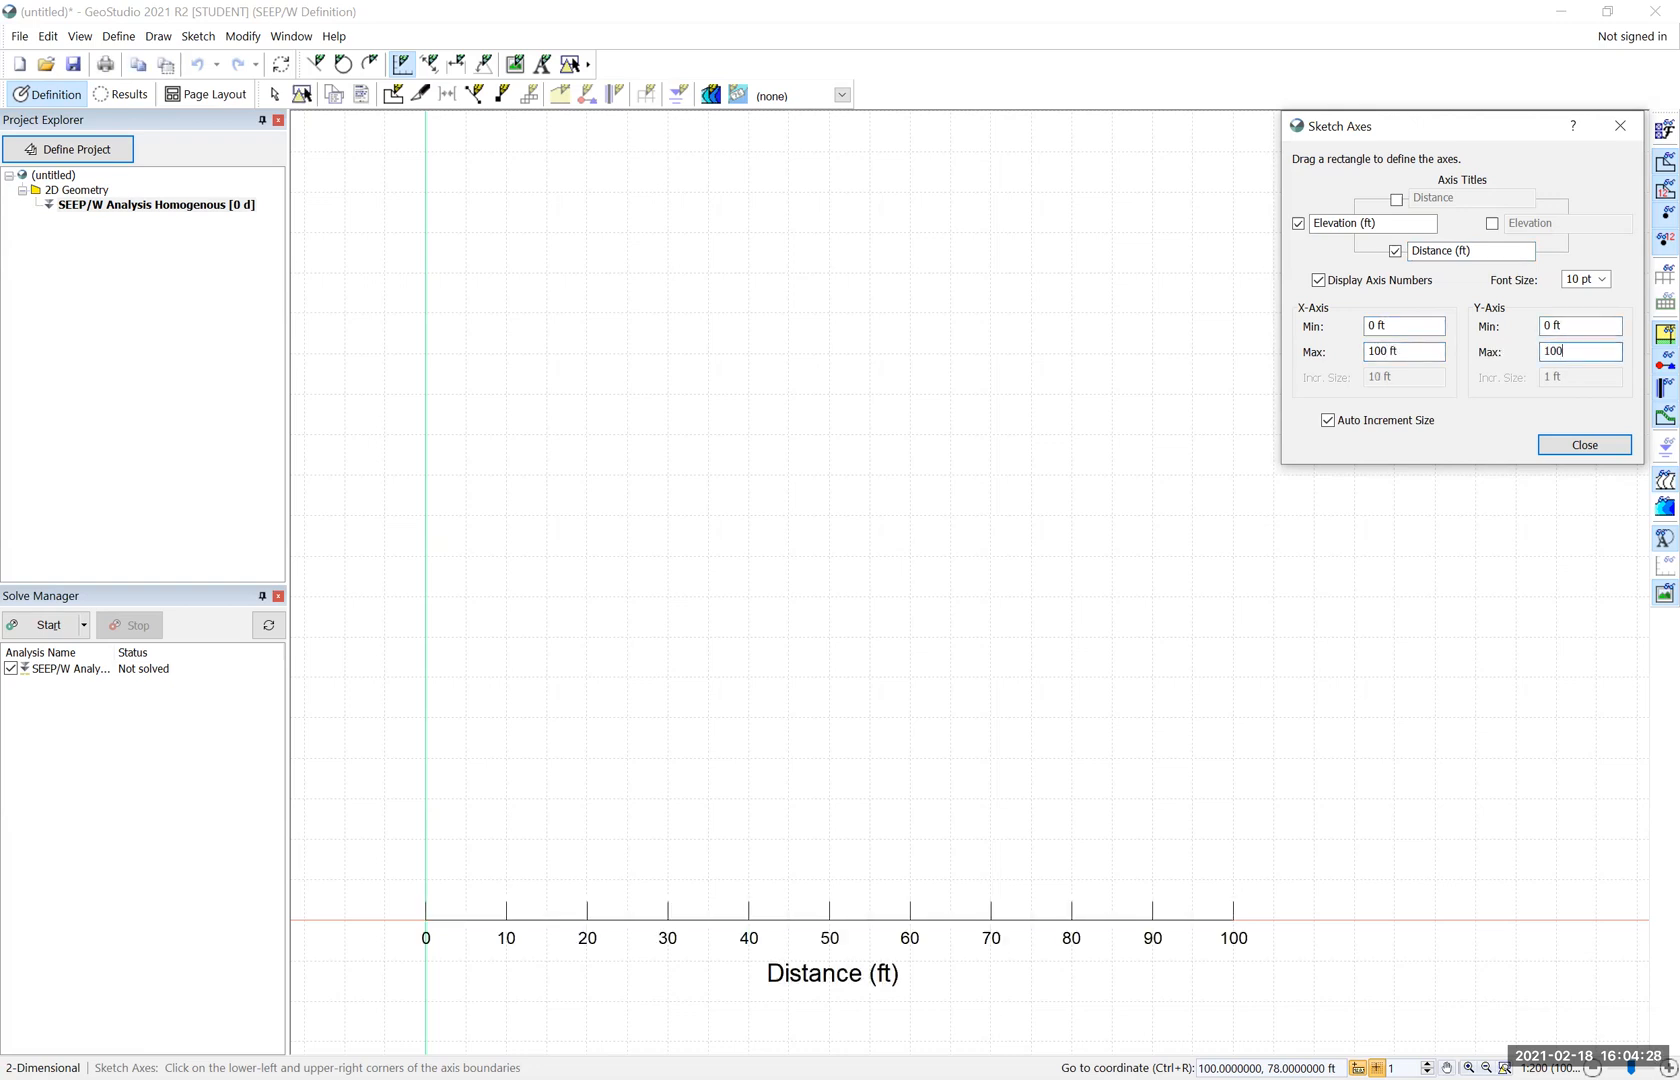
{"action": "type", "text": "00"}
{"action": "left_click", "coordinate": [1578, 328]}
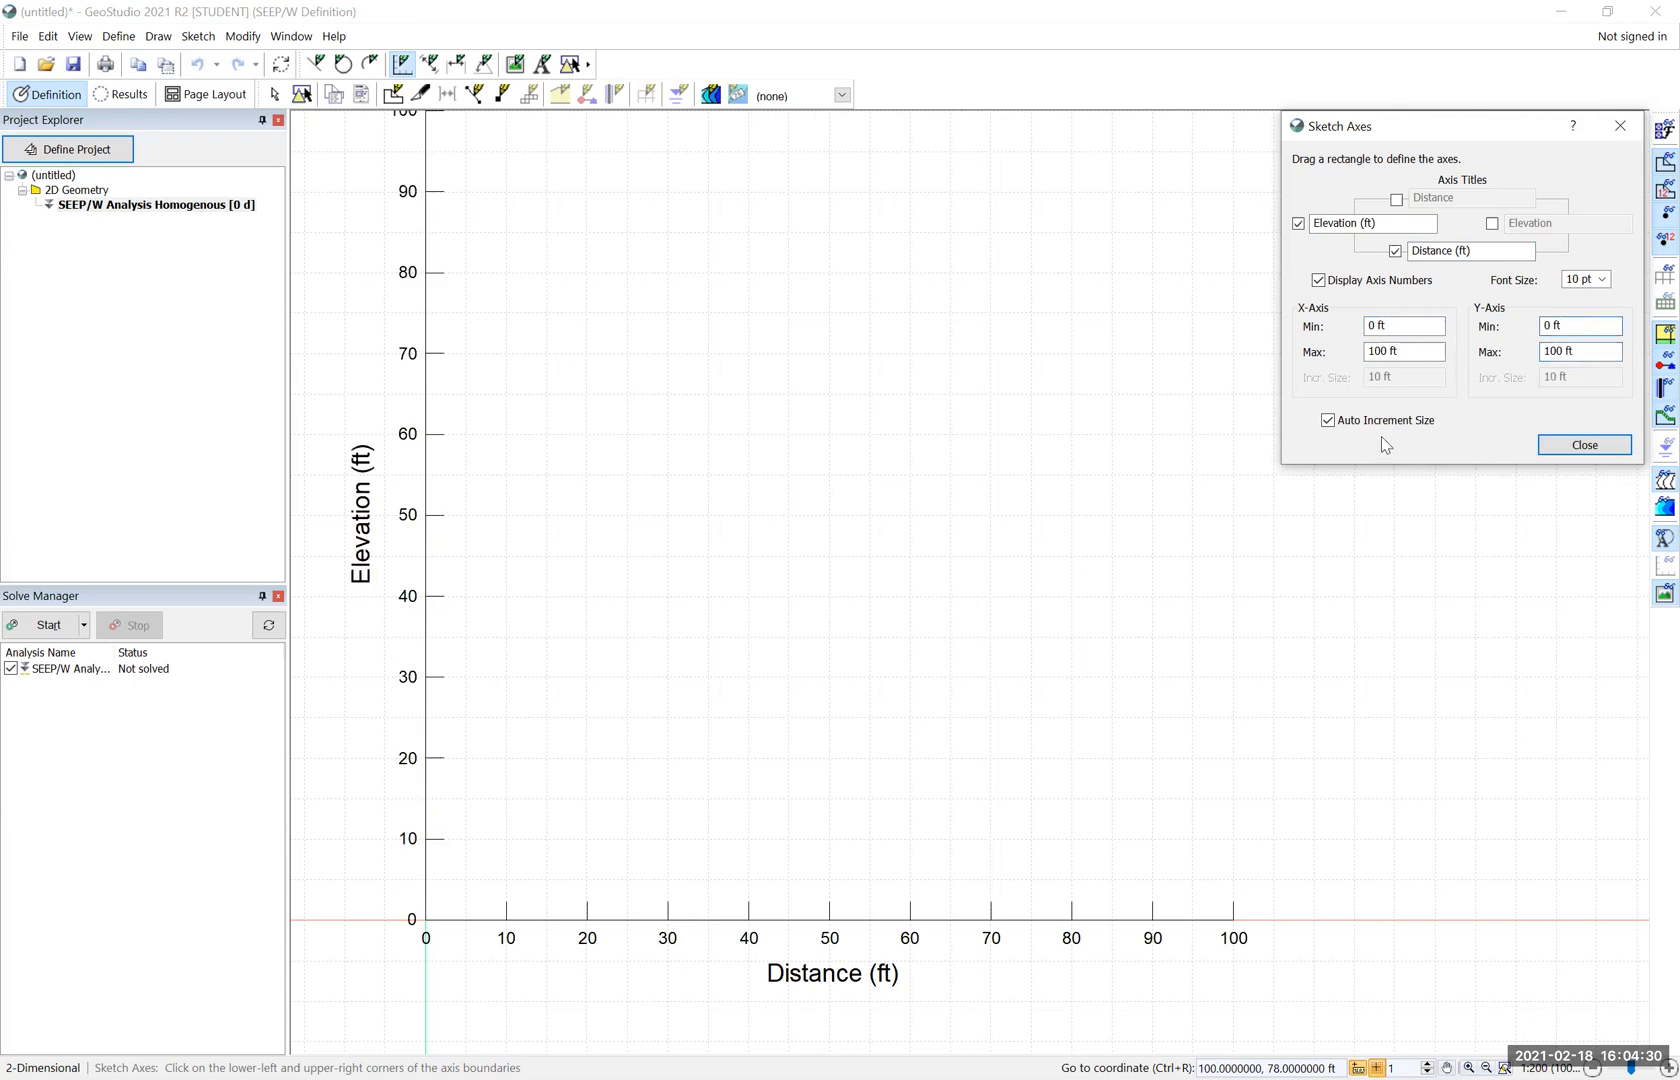
{"action": "left_click", "coordinate": [1350, 426]}
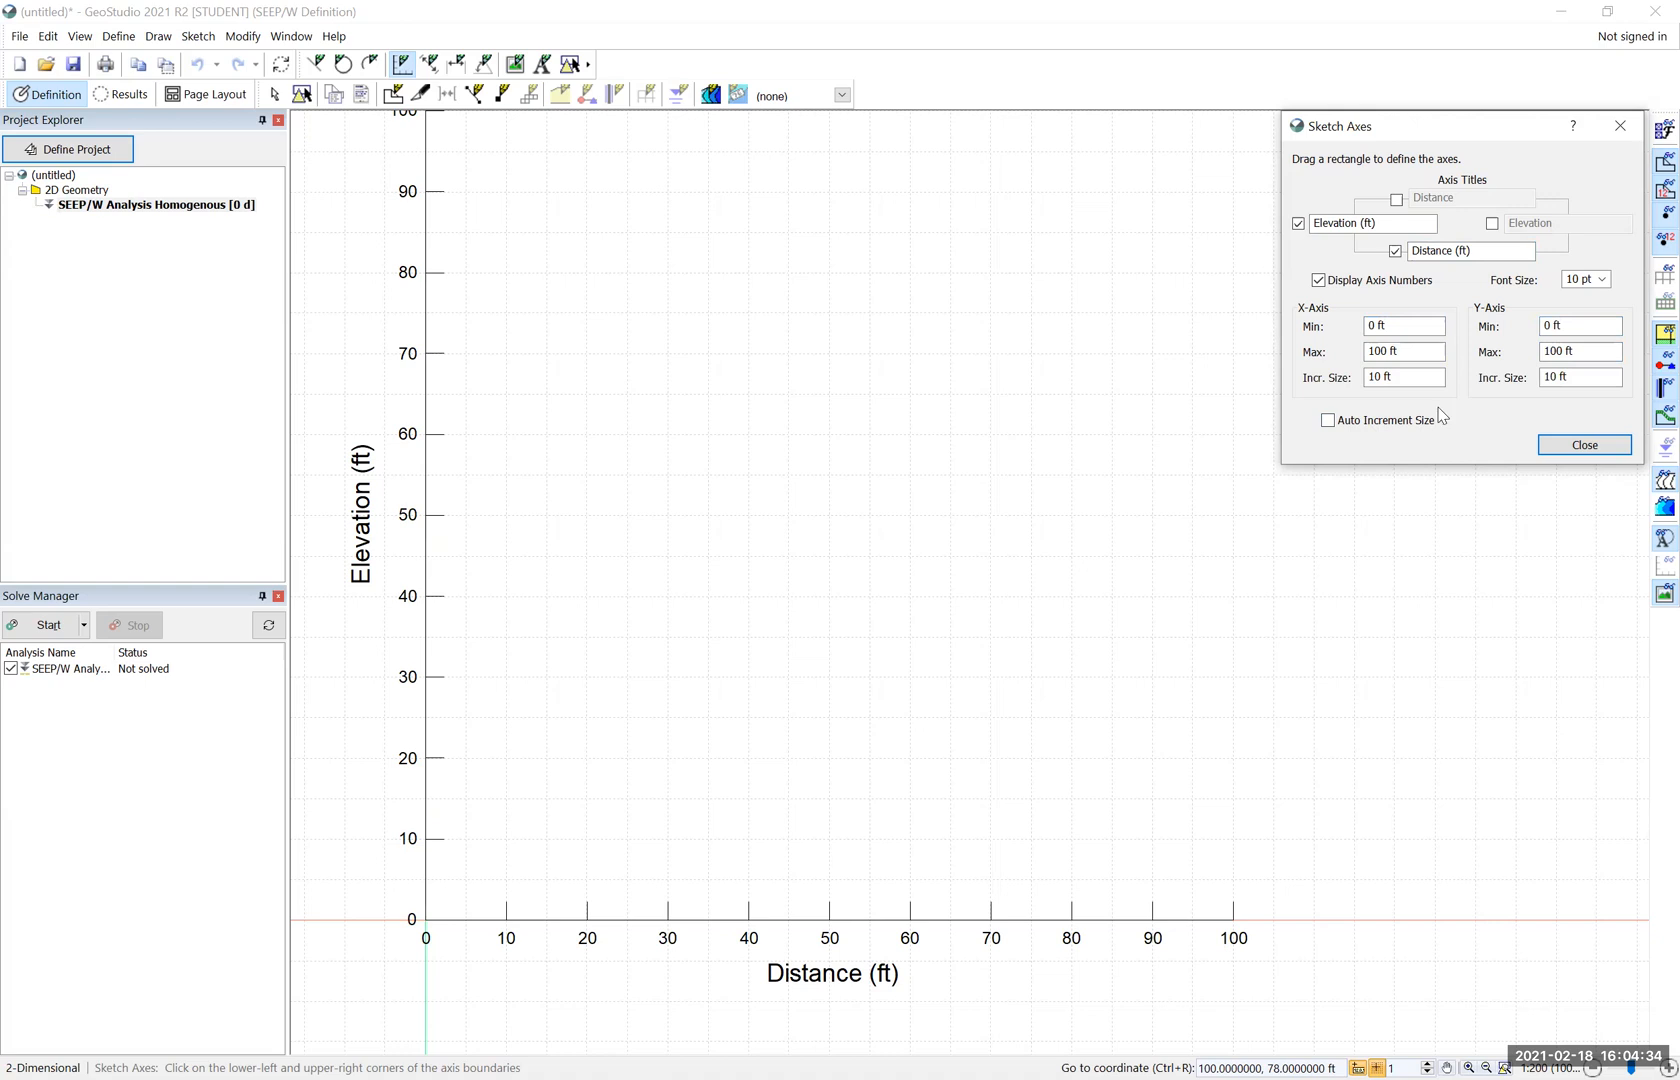
{"action": "left_click_drag", "start_coordinate": [1420, 133], "coordinate": [1323, 144]}
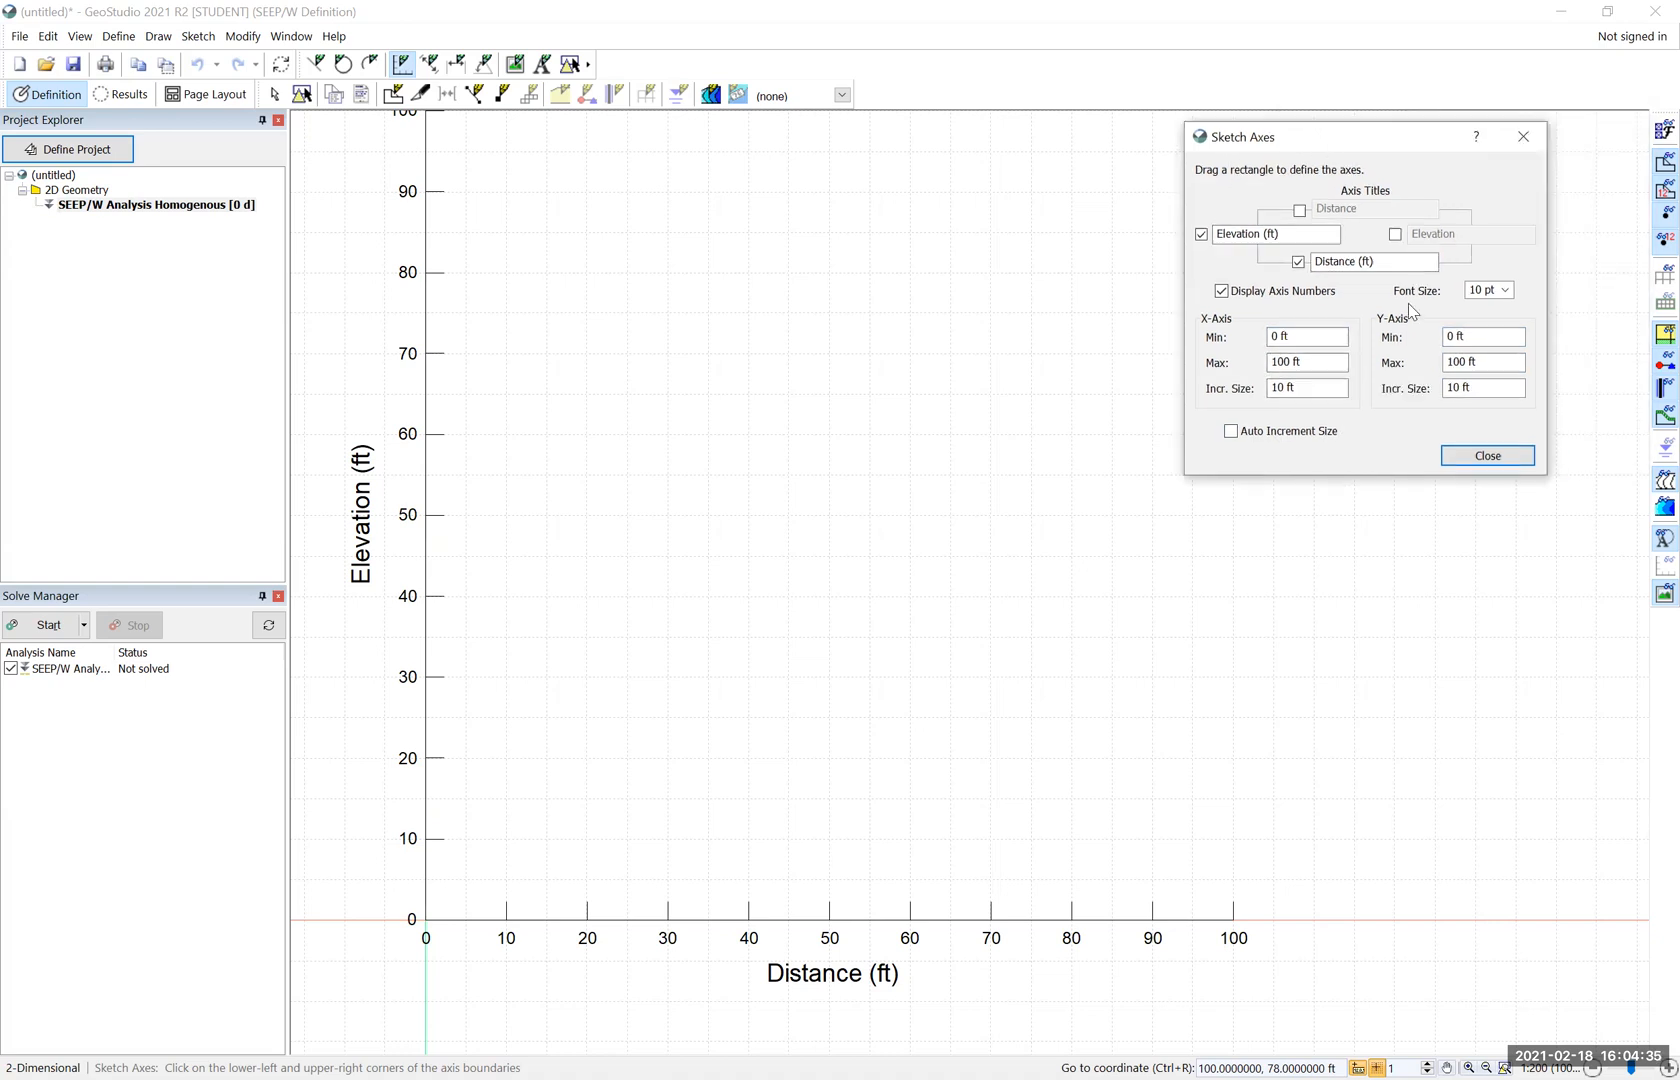
{"action": "left_click", "coordinate": [1488, 456]}
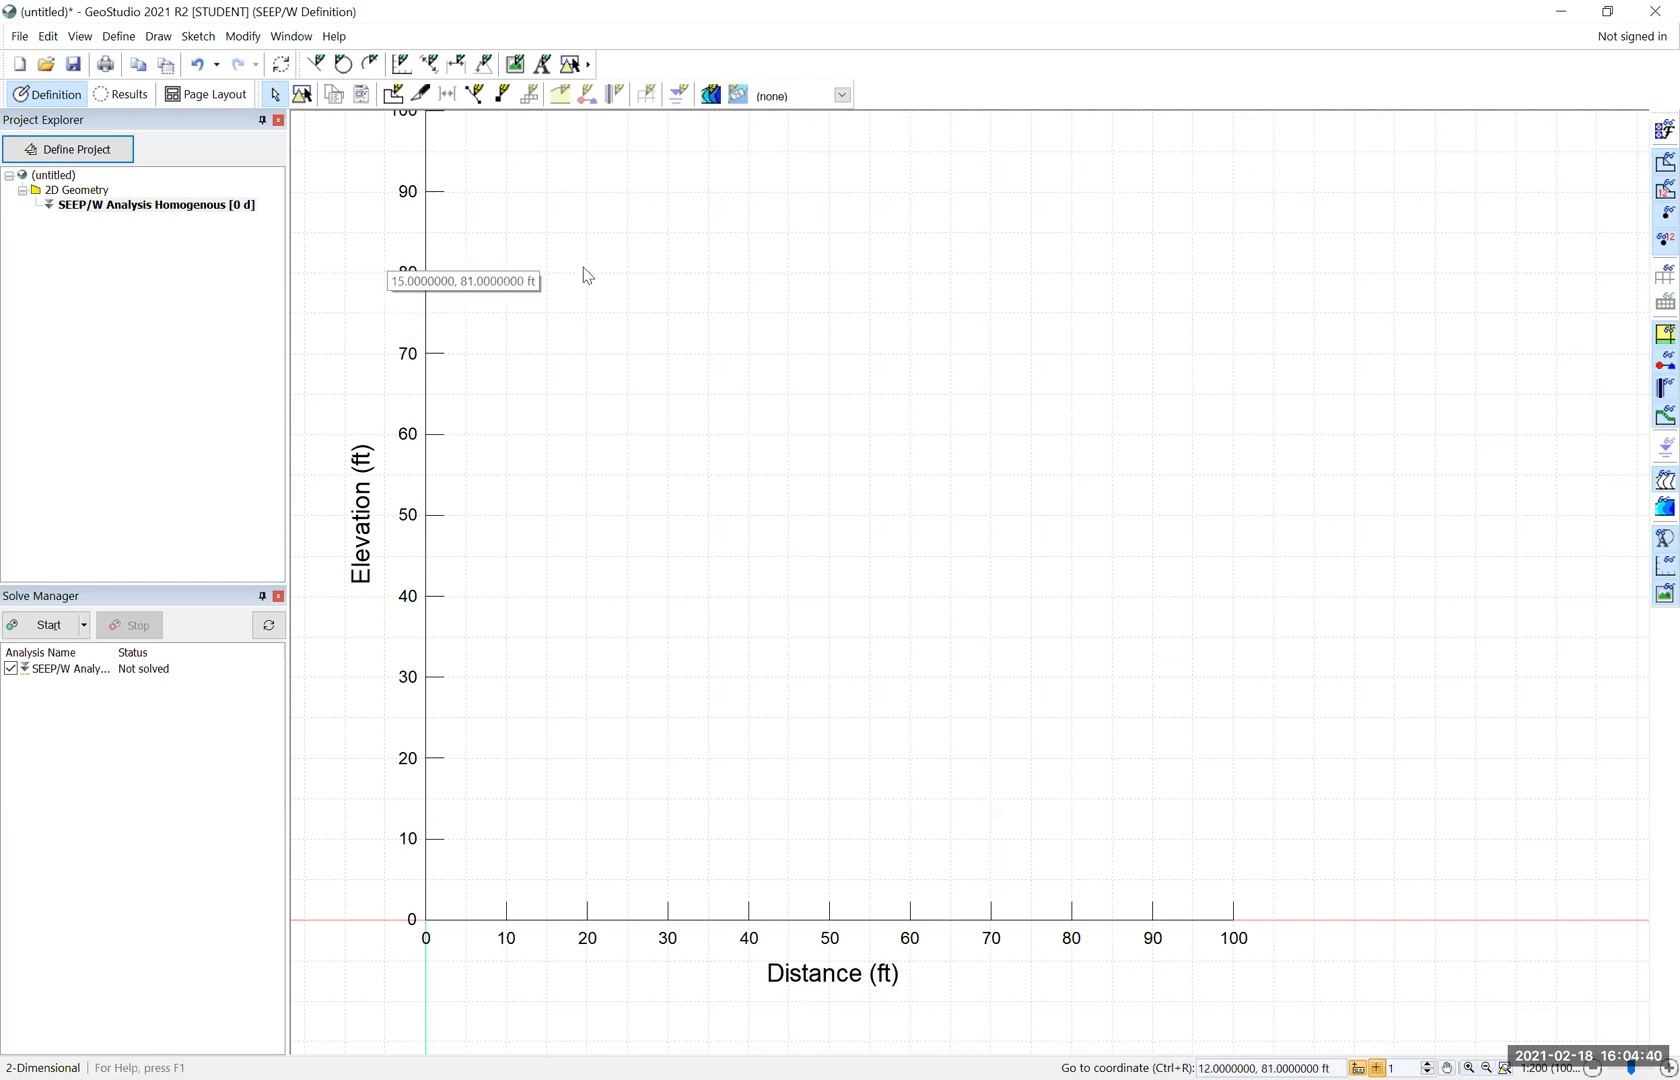
Define the two base points of the soil domain at (0, 0) and (100, 0) ft
{"action": "scroll", "coordinate": [697, 337], "scroll_direction": "down", "scroll_amount": 1}
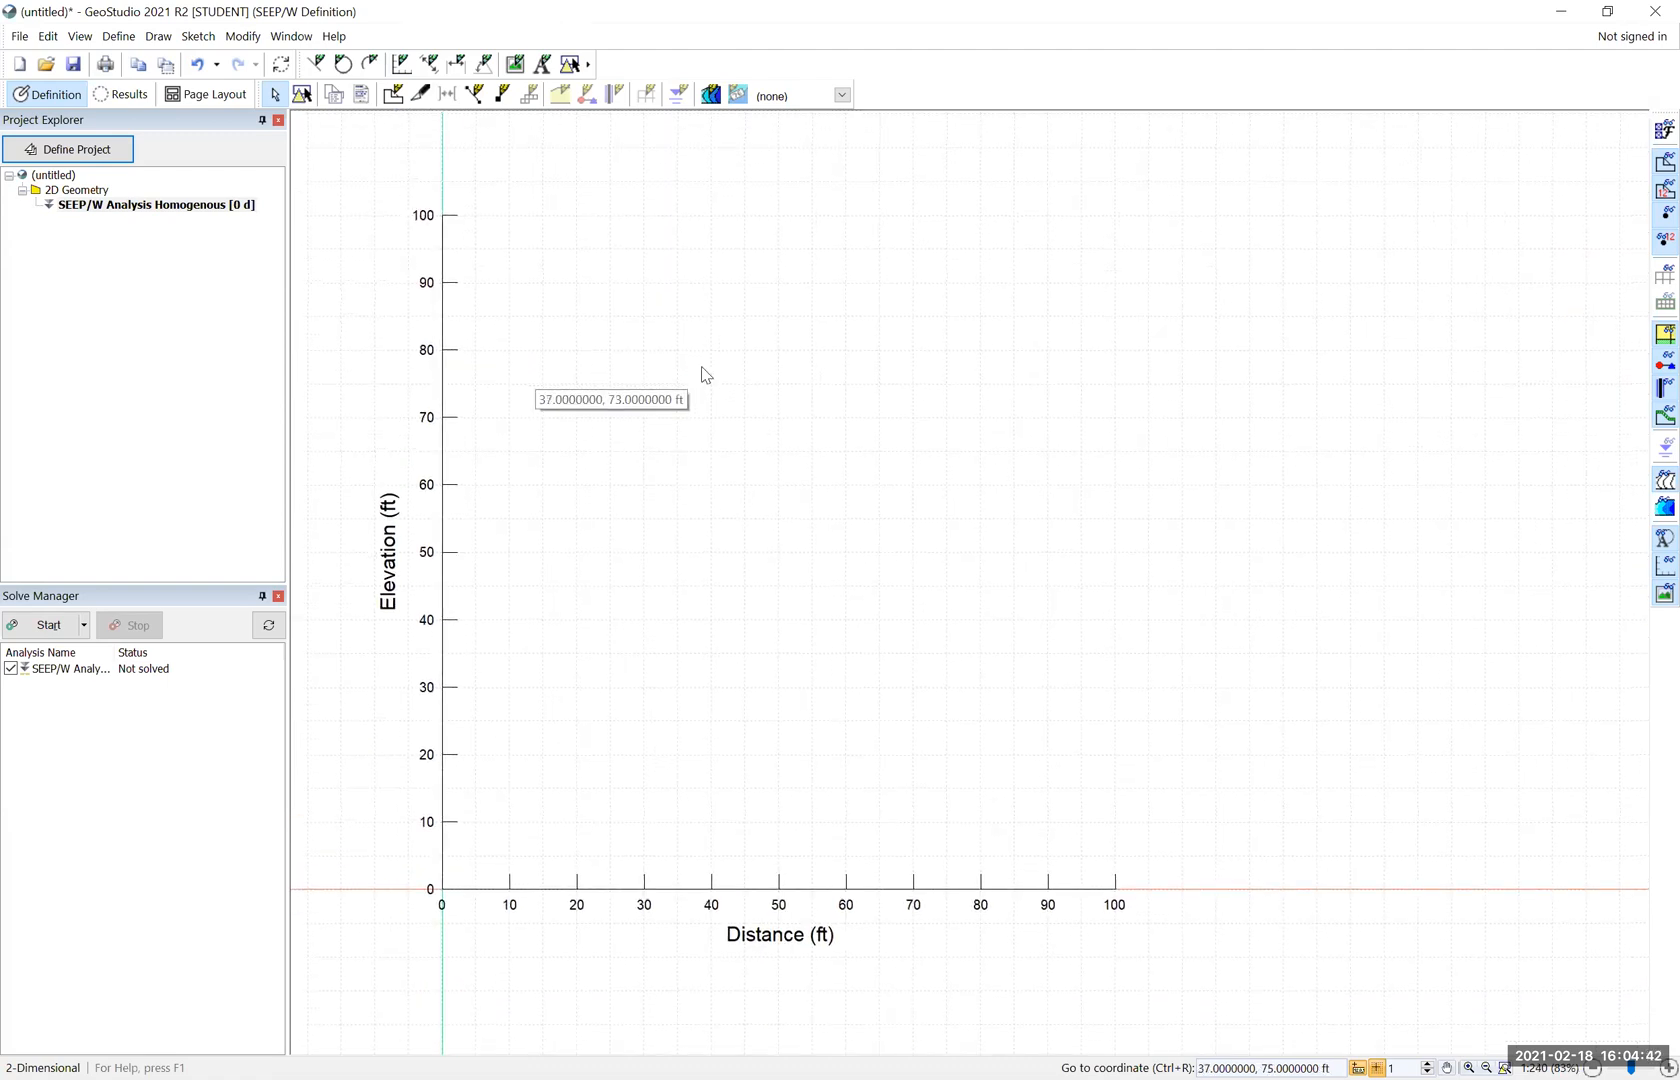
{"action": "left_click_drag", "start_coordinate": [691, 384], "coordinate": [701, 368]}
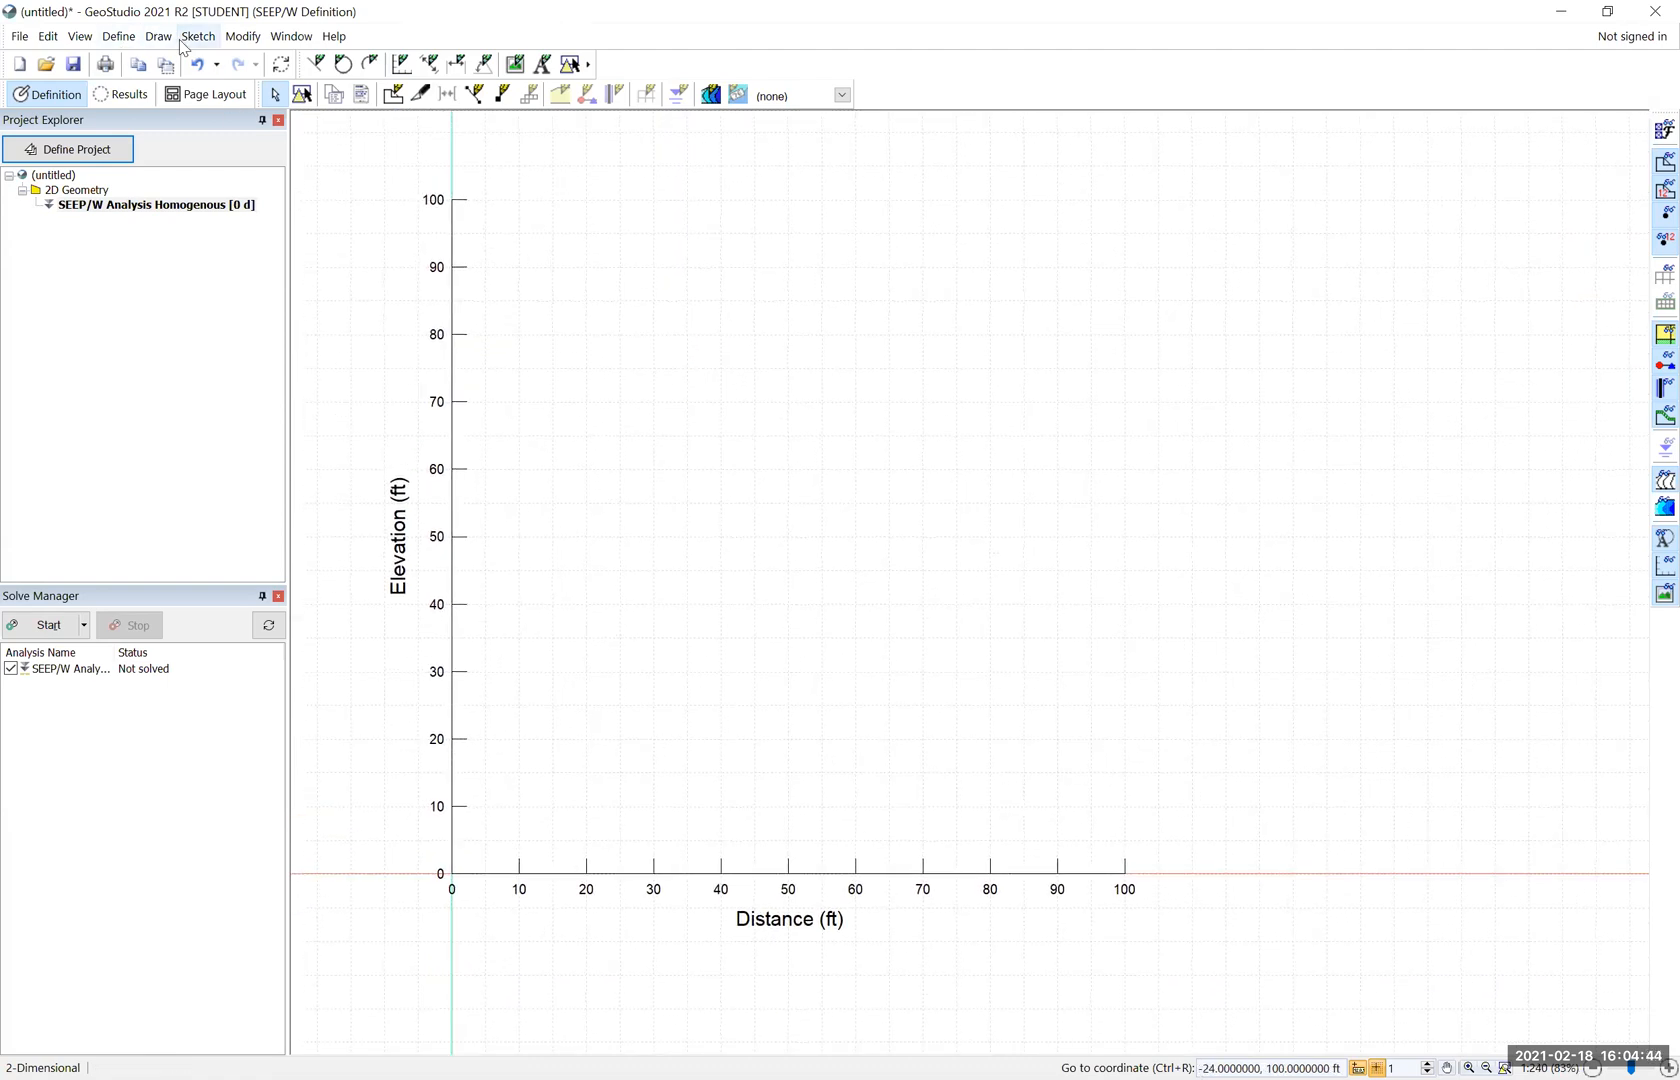
{"action": "left_click", "coordinate": [122, 40]}
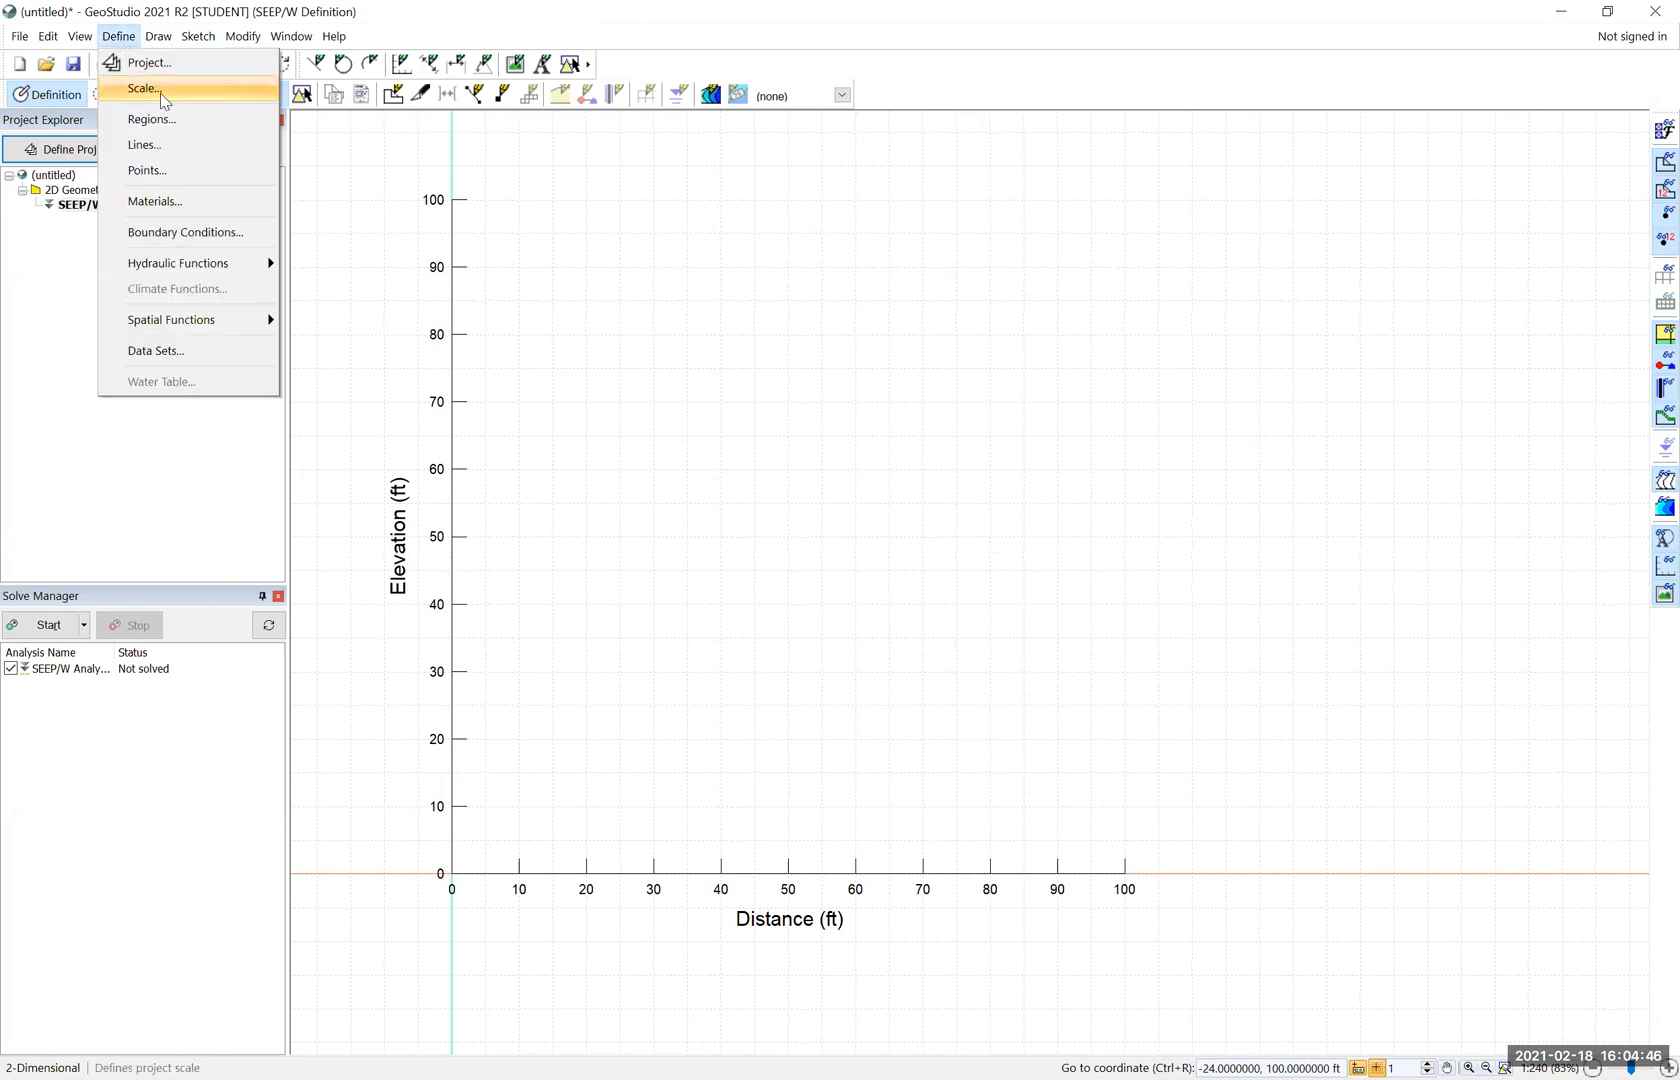
{"action": "left_click", "coordinate": [160, 178]}
{"action": "left_click", "coordinate": [1585, 183]}
{"action": "left_click", "coordinate": [1083, 317]}
{"action": "type", "text": "0"}
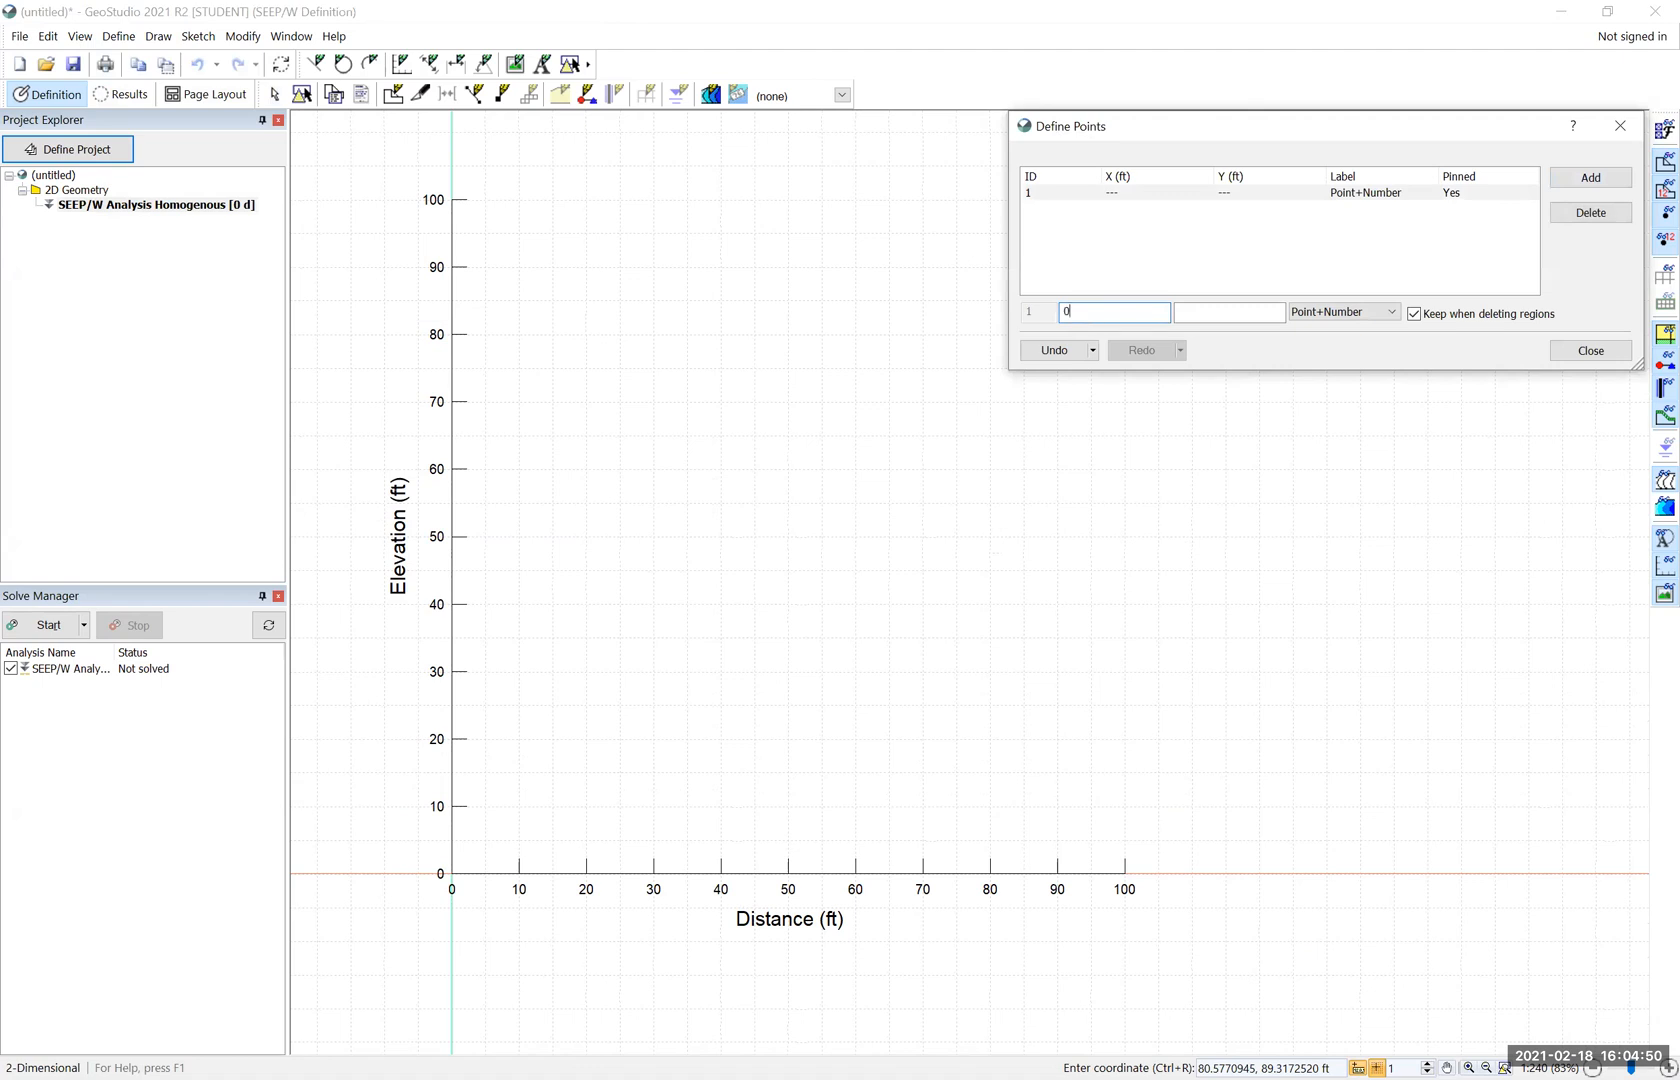
{"action": "key", "text": "Tab"}
{"action": "type", "text": "0"}
{"action": "key", "text": "Return"}
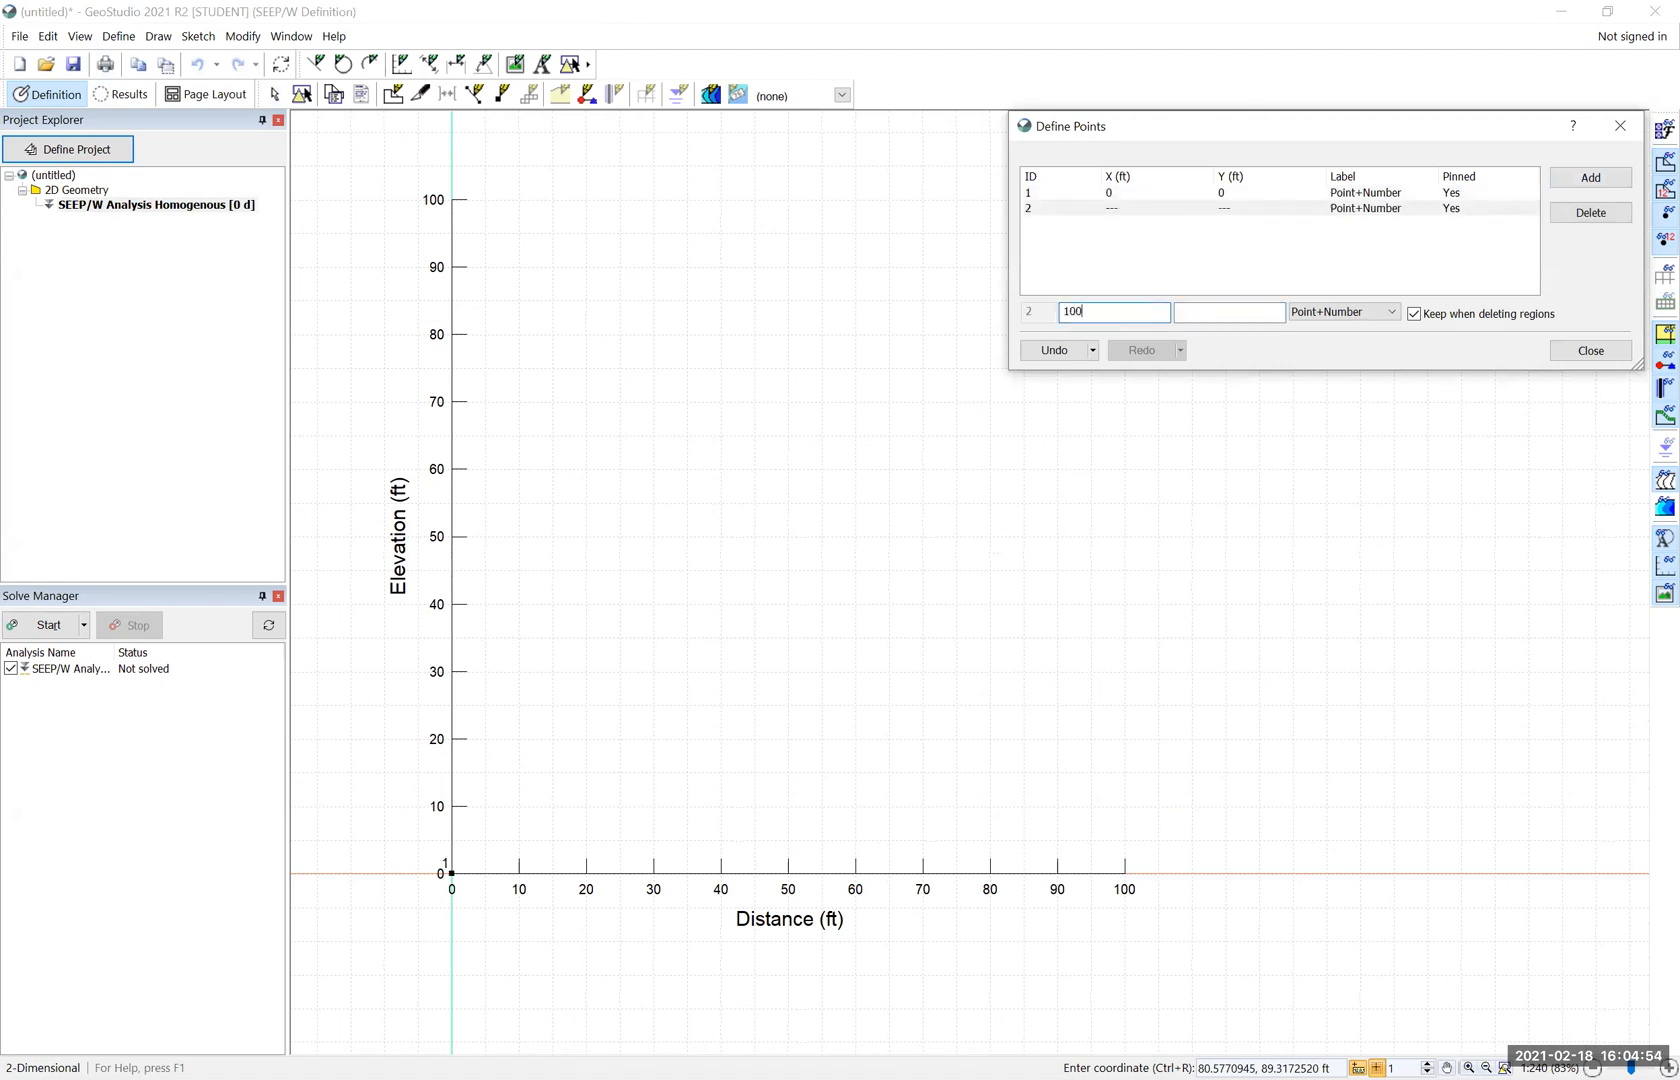
{"action": "key", "text": "Tab"}
{"action": "type", "text": "0"}
{"action": "key", "text": "Return"}
Define the two outer ground surface points at (100, 50) and (0, 50) ft
{"action": "type", "text": "100"}
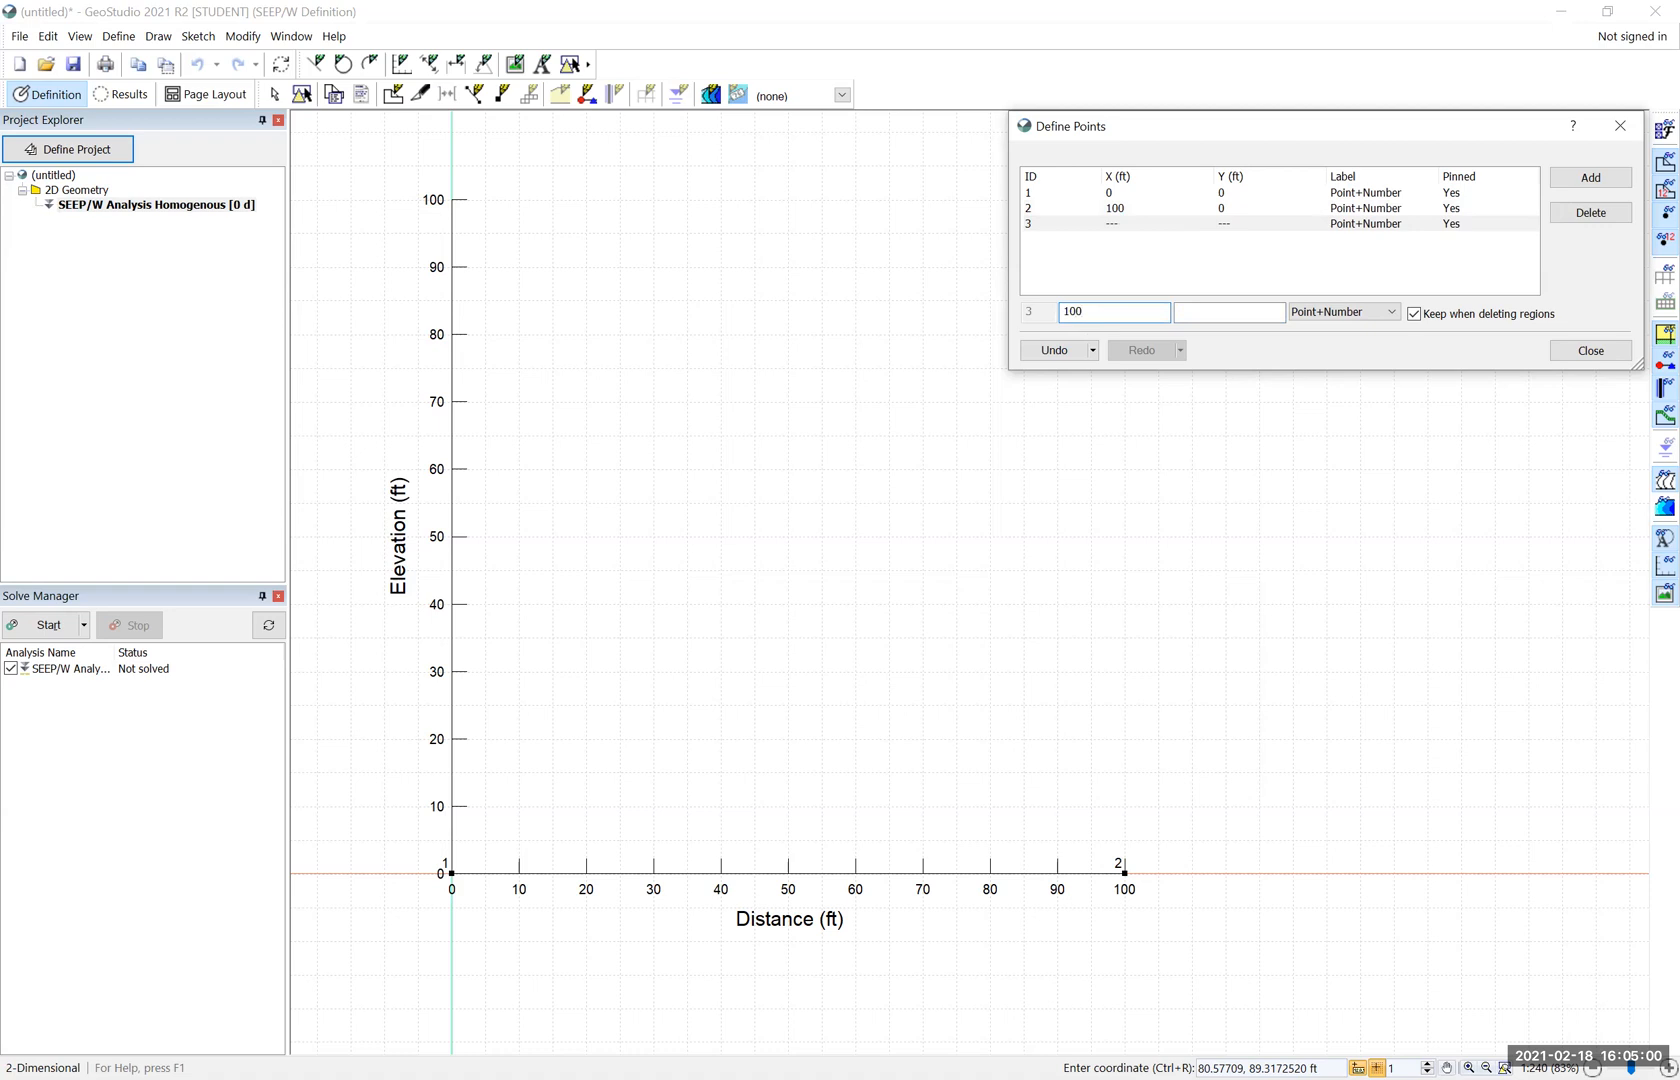
{"action": "key", "text": "Tab"}
{"action": "type", "text": "5"}
{"action": "key", "text": "Return"}
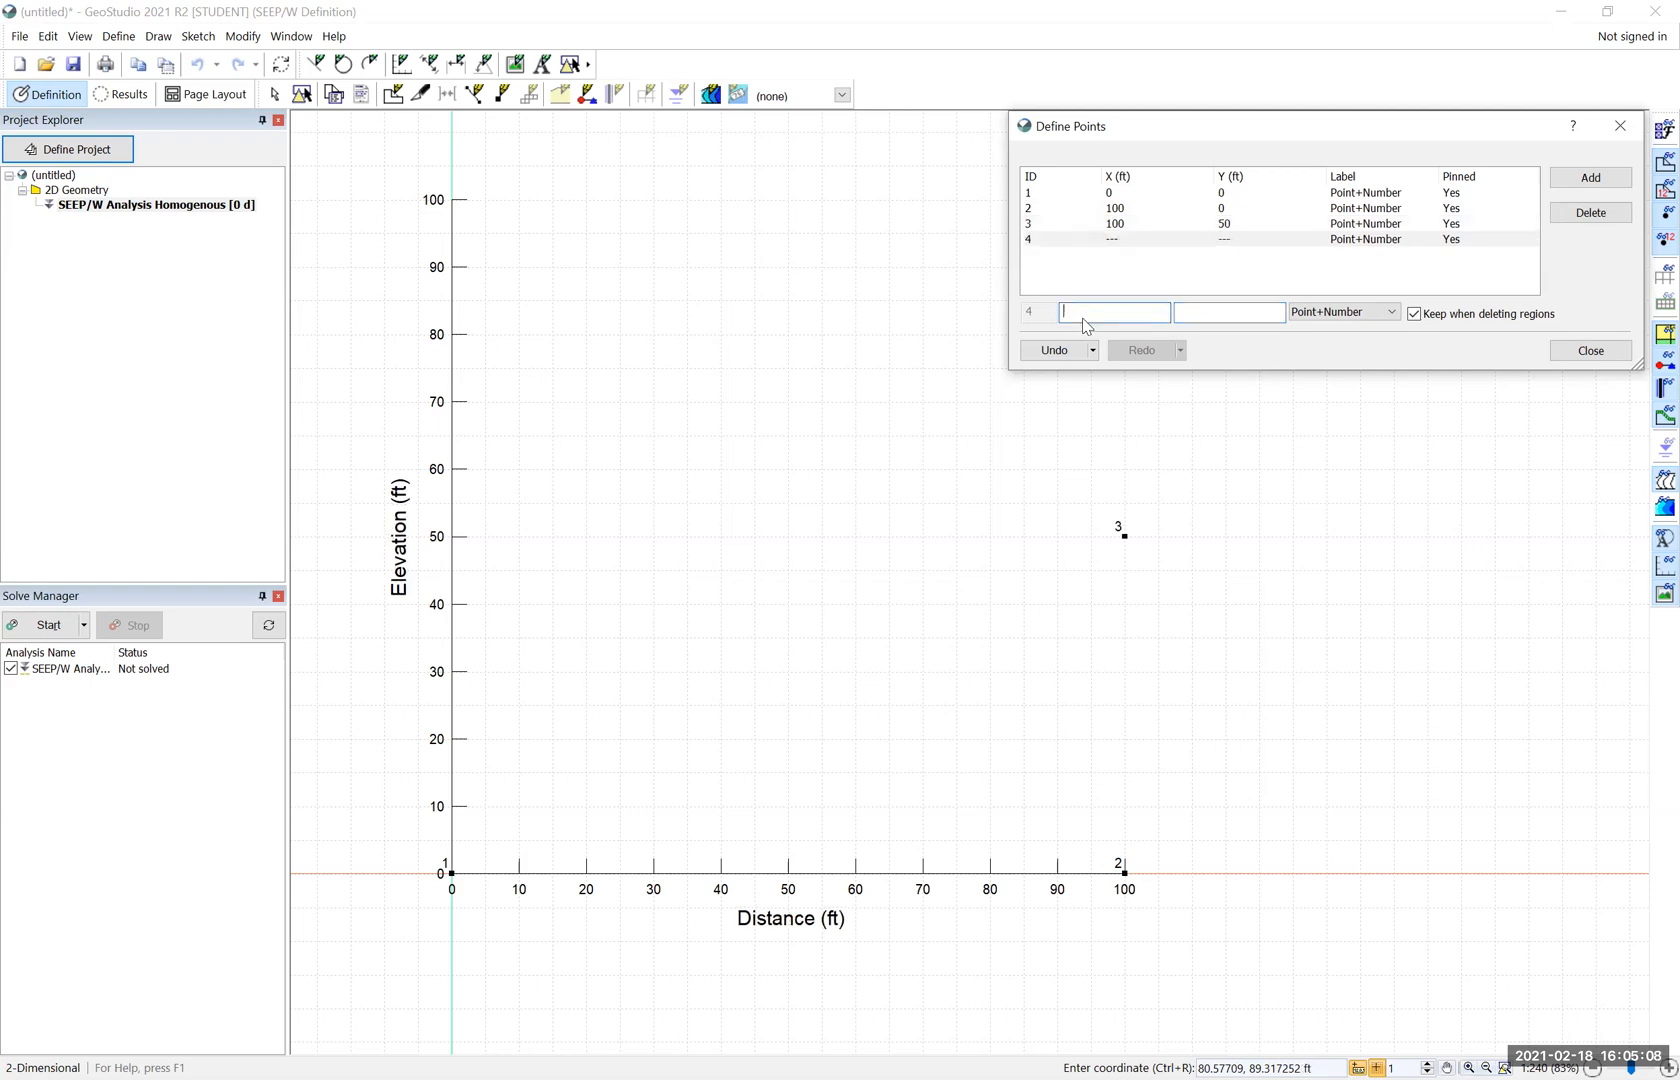
{"action": "type", "text": "0"}
{"action": "key", "text": "Tab"}
{"action": "type", "text": "50"}
{"action": "key", "text": "Return"}
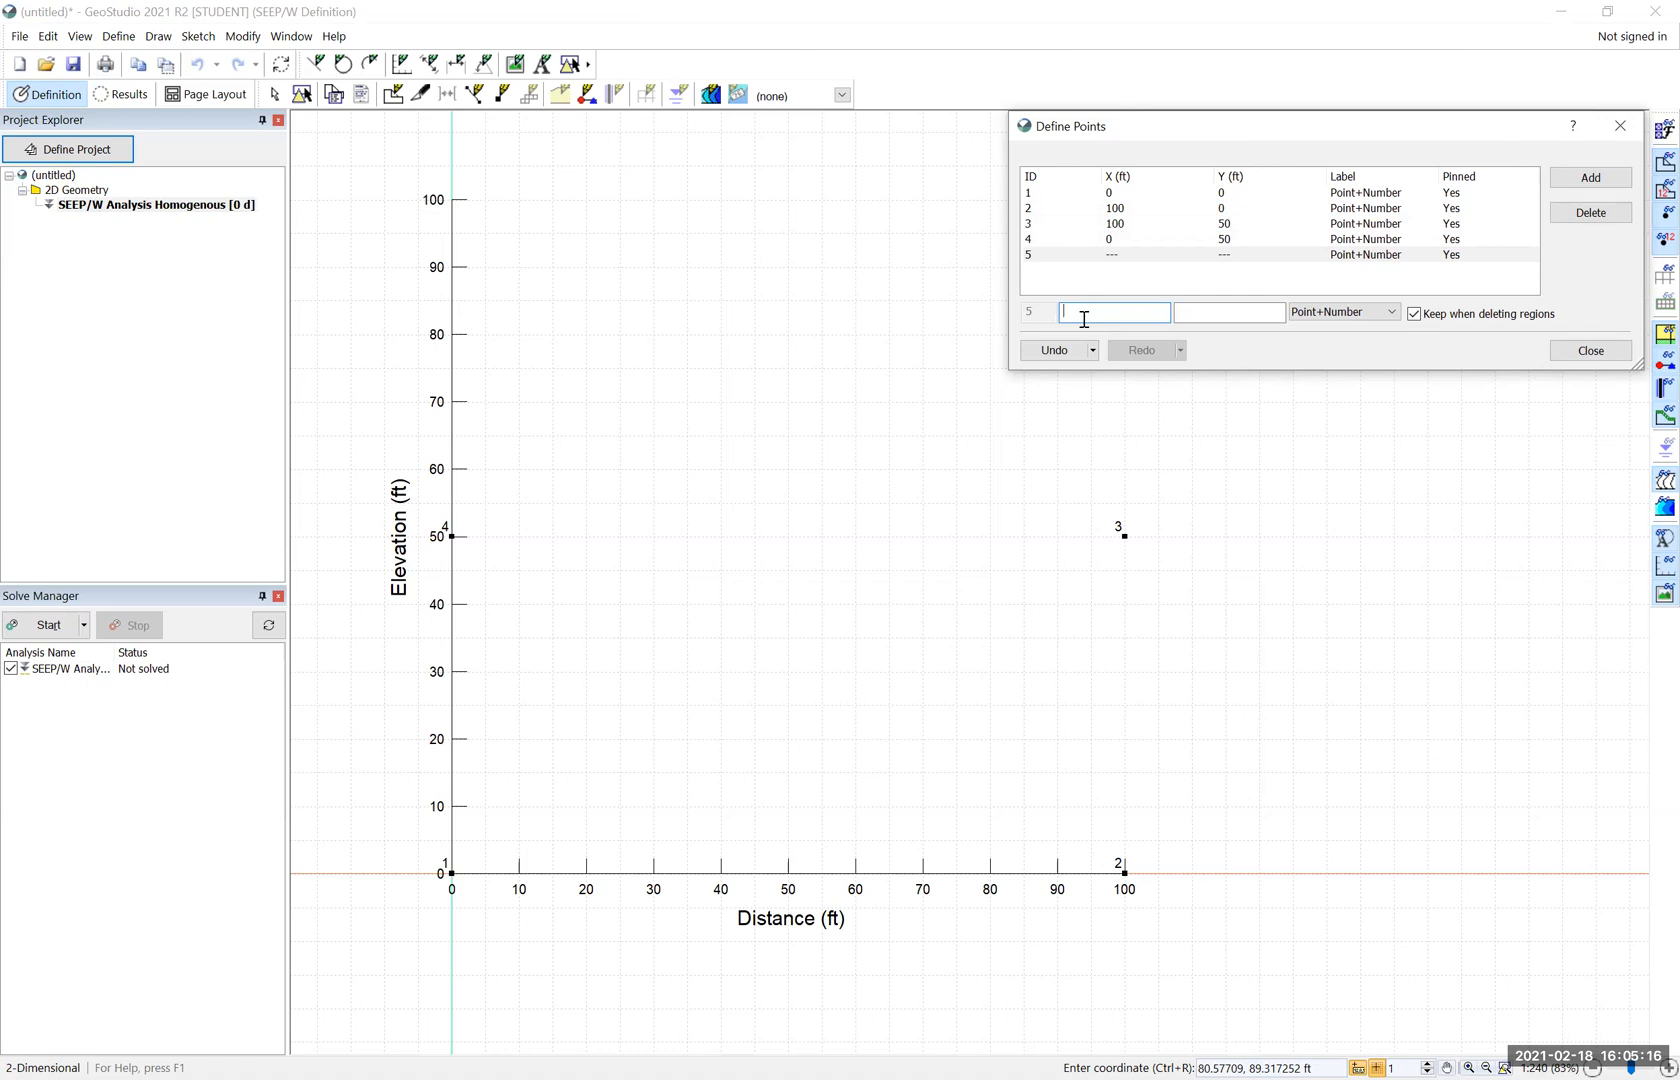
Define the two sheet pile tip points at (49, 25) and (51, 25) ft
{"action": "type", "text": "49"}
{"action": "key", "text": "Tab"}
{"action": "type", "text": "25"}
{"action": "key", "text": "Return"}
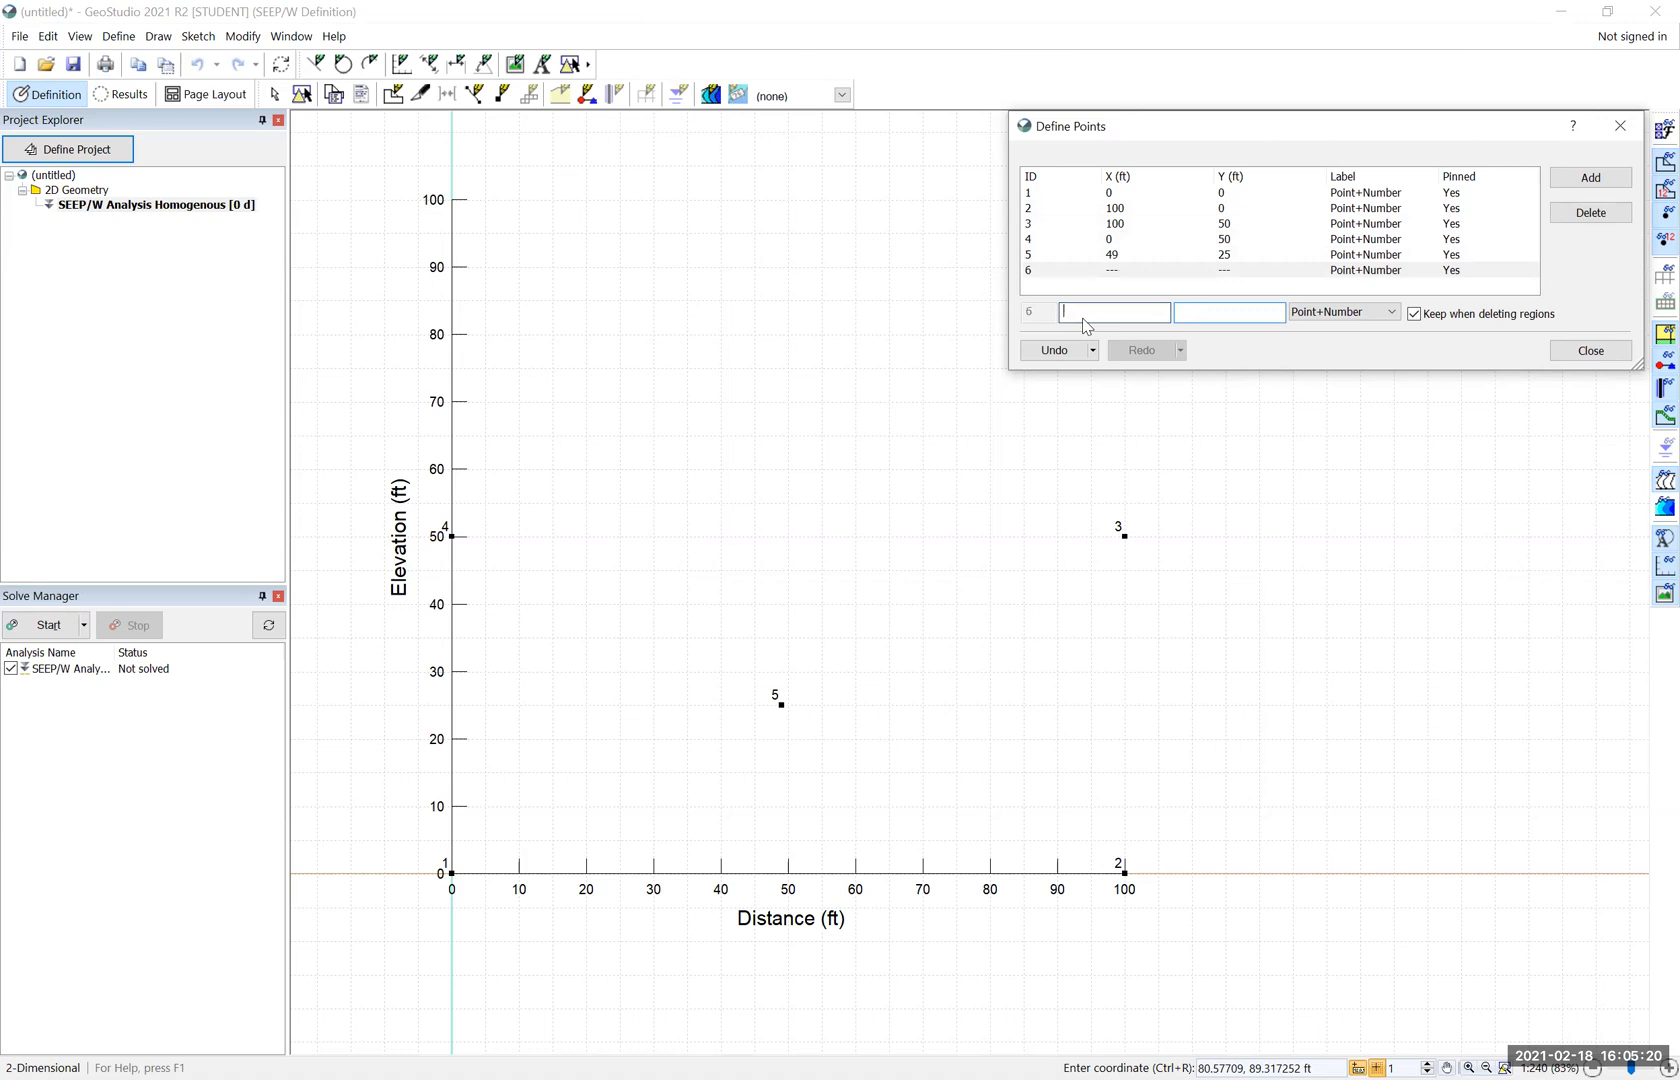
{"action": "type", "text": "51"}
{"action": "key", "text": "Tab"}
{"action": "type", "text": "2"}
{"action": "key", "text": "Return"}
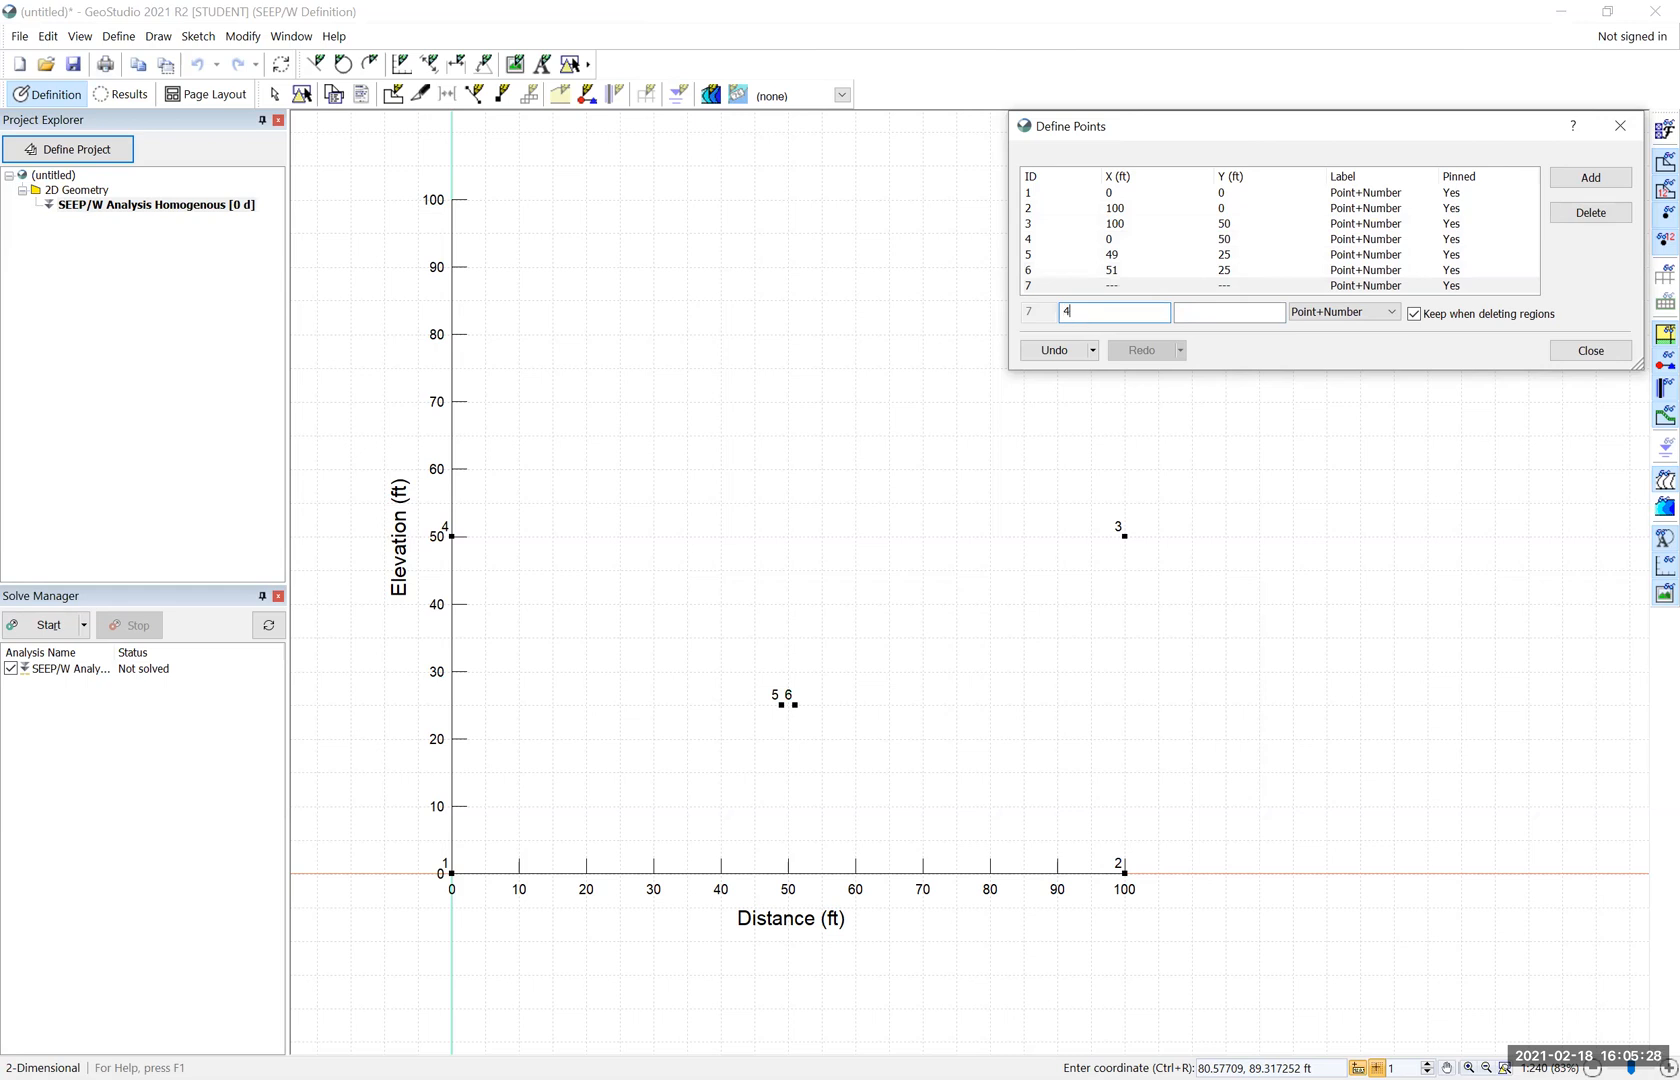
Define the points where the sheet pile meets the ground surface at (49, 50) and (51, 50) ft
{"action": "key", "text": "Tab"}
{"action": "key", "text": "Return"}
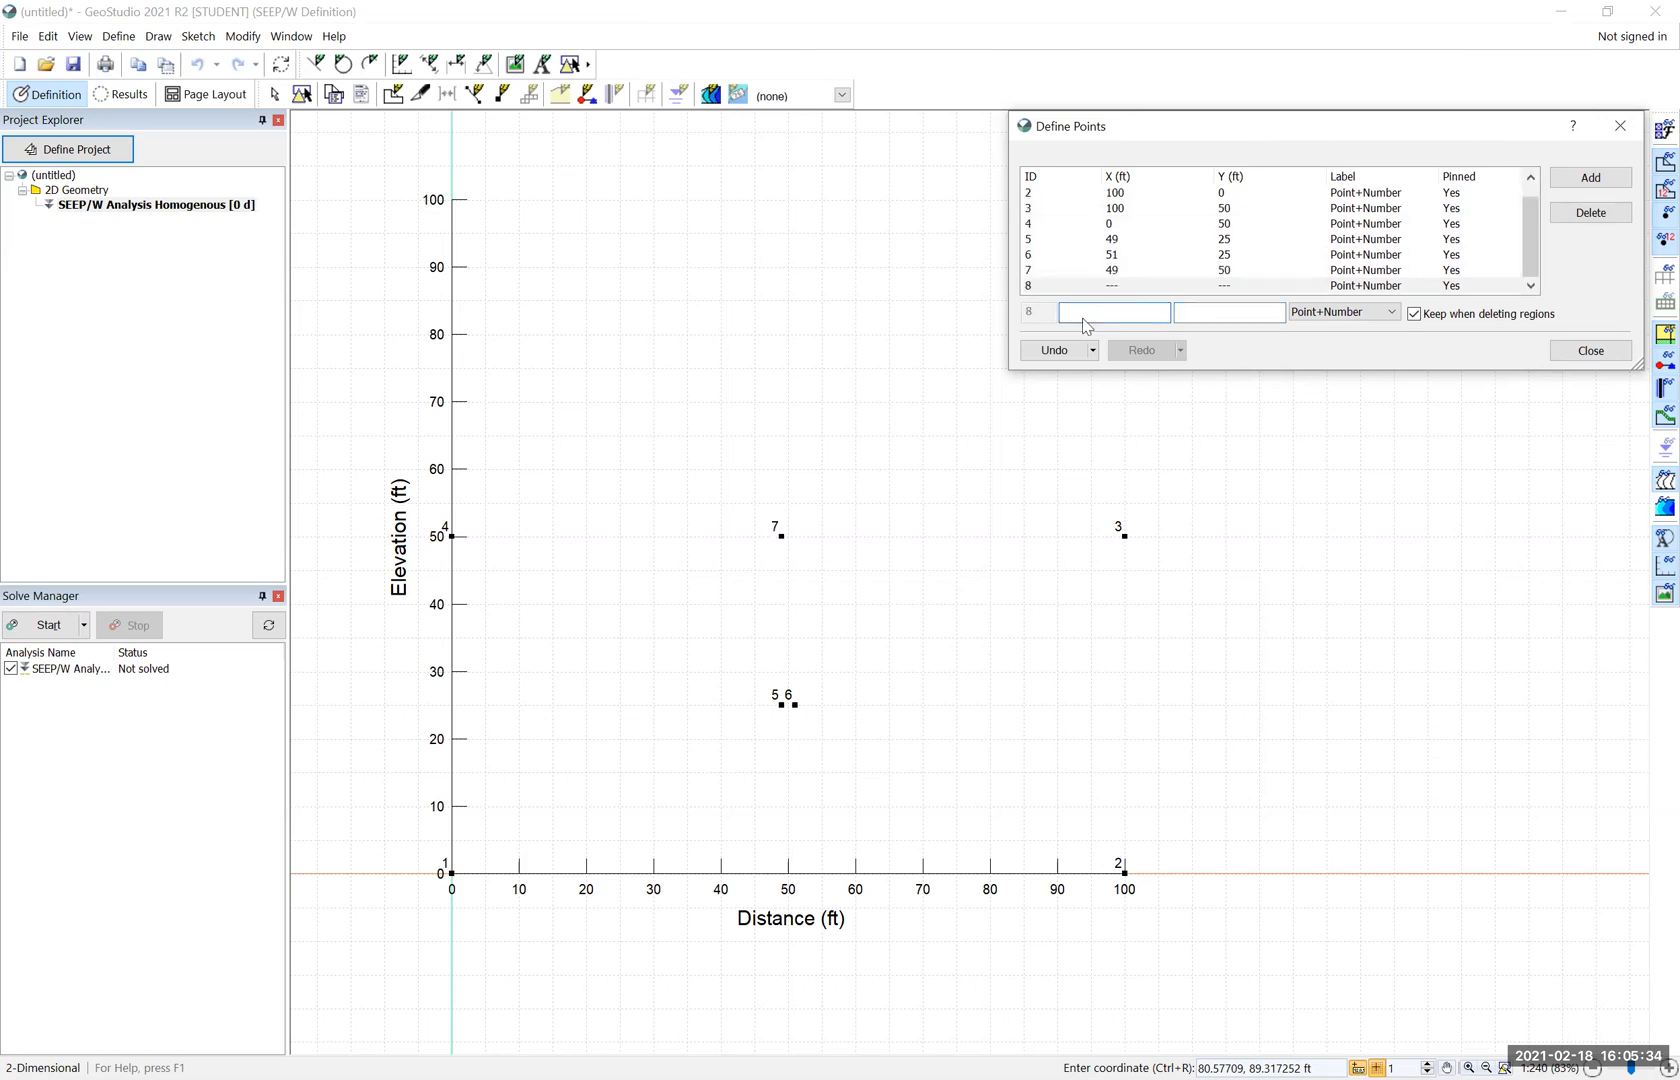
{"action": "type", "text": "51"}
{"action": "key", "text": "Tab"}
{"action": "type", "text": "5"}
{"action": "key", "text": "Return"}
{"action": "left_click", "coordinate": [1590, 351]}
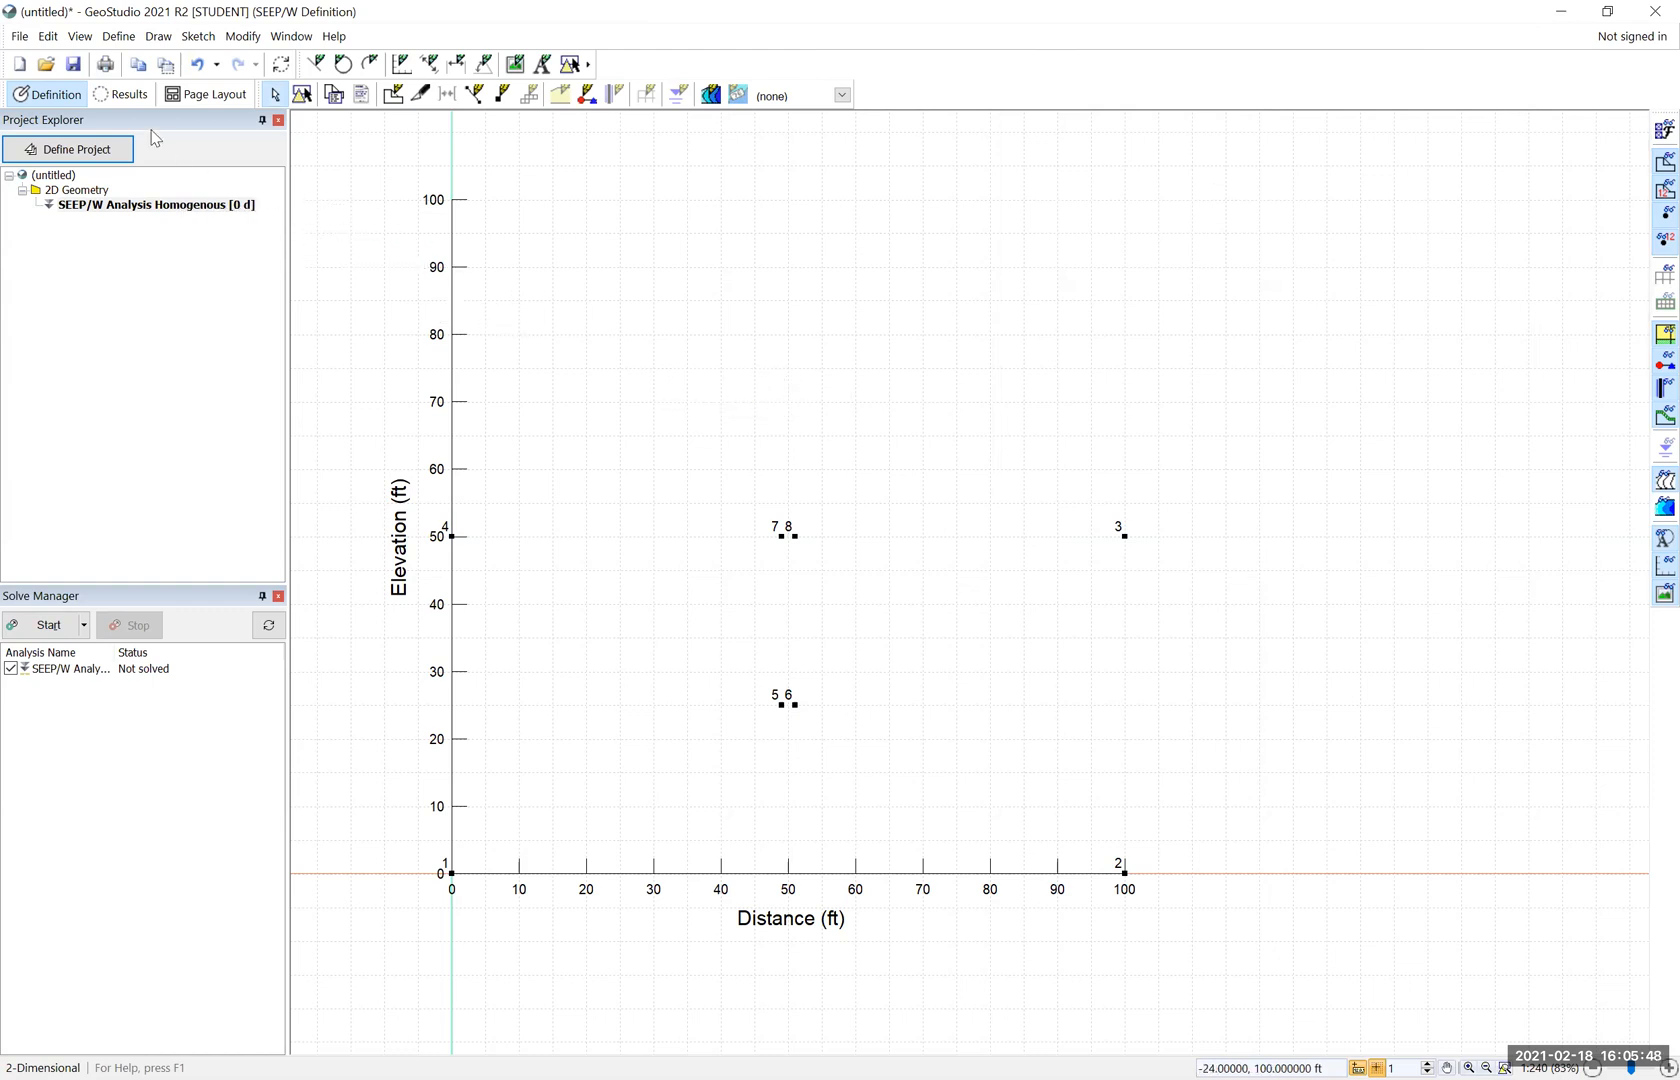
Draw the polygonal soil region around the sheet pile through points 1, 2, 3, 8, 6, 5, 7 and 4
{"action": "left_click", "coordinate": [160, 36]}
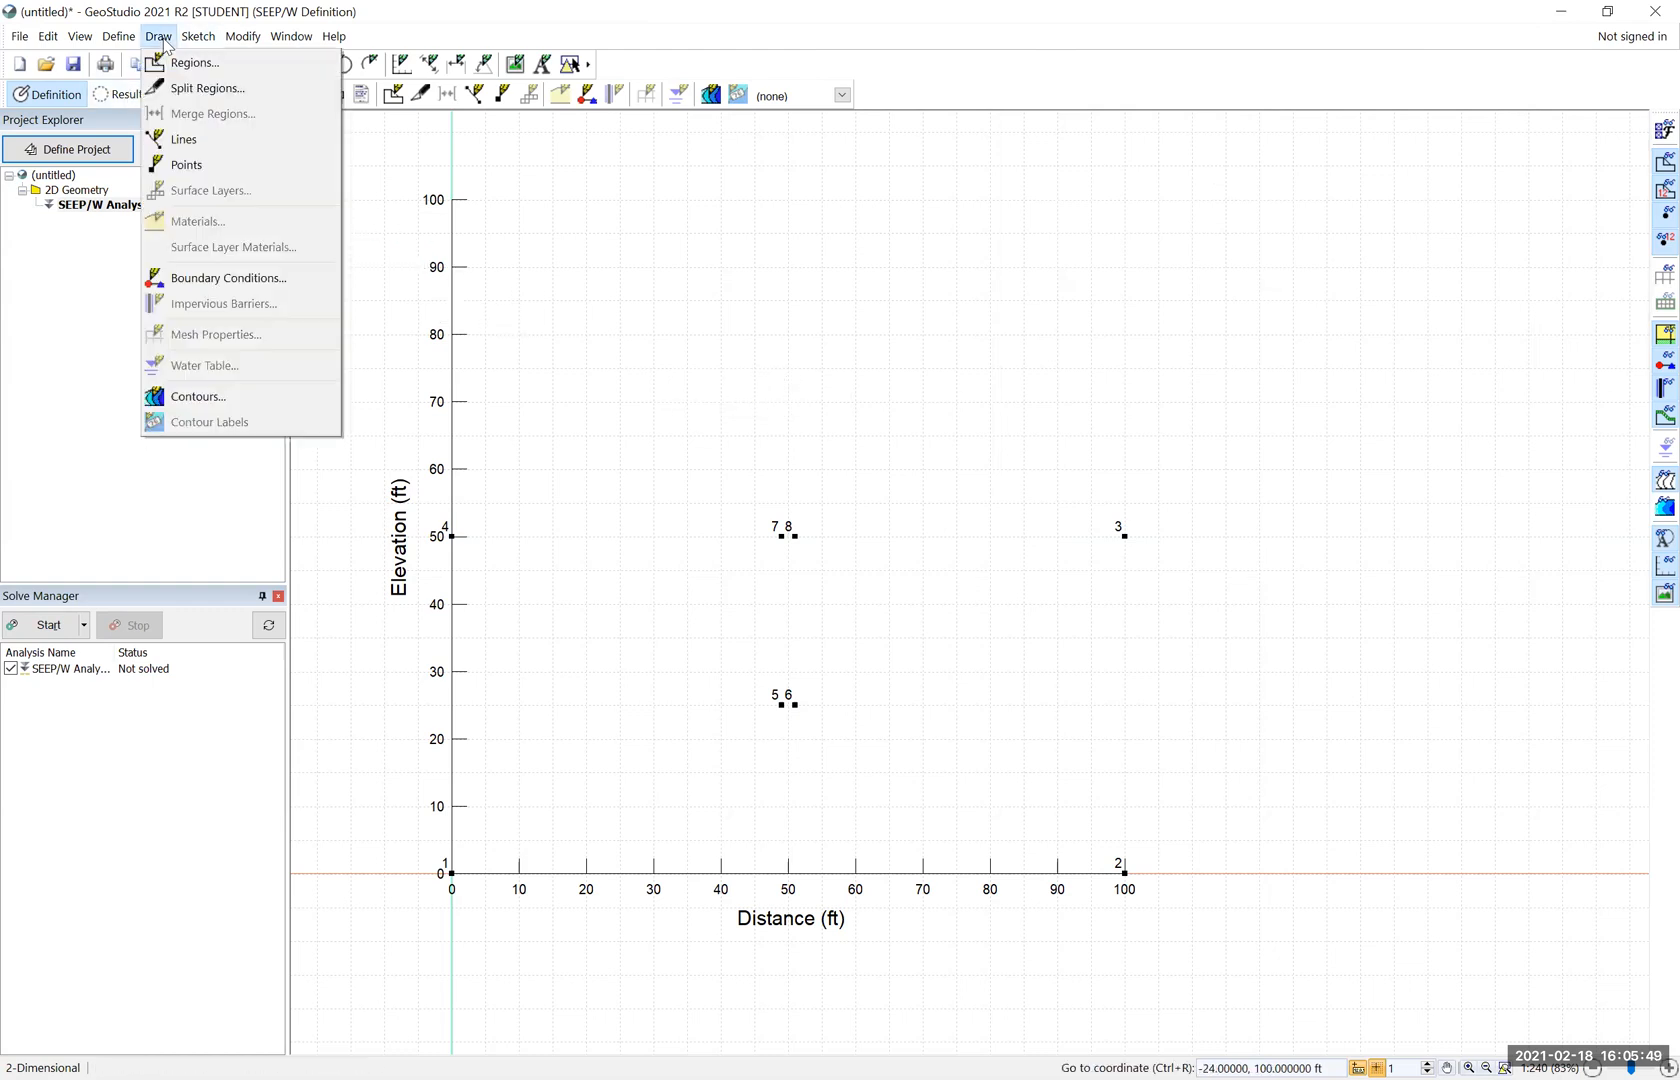
{"action": "left_click", "coordinate": [178, 64]}
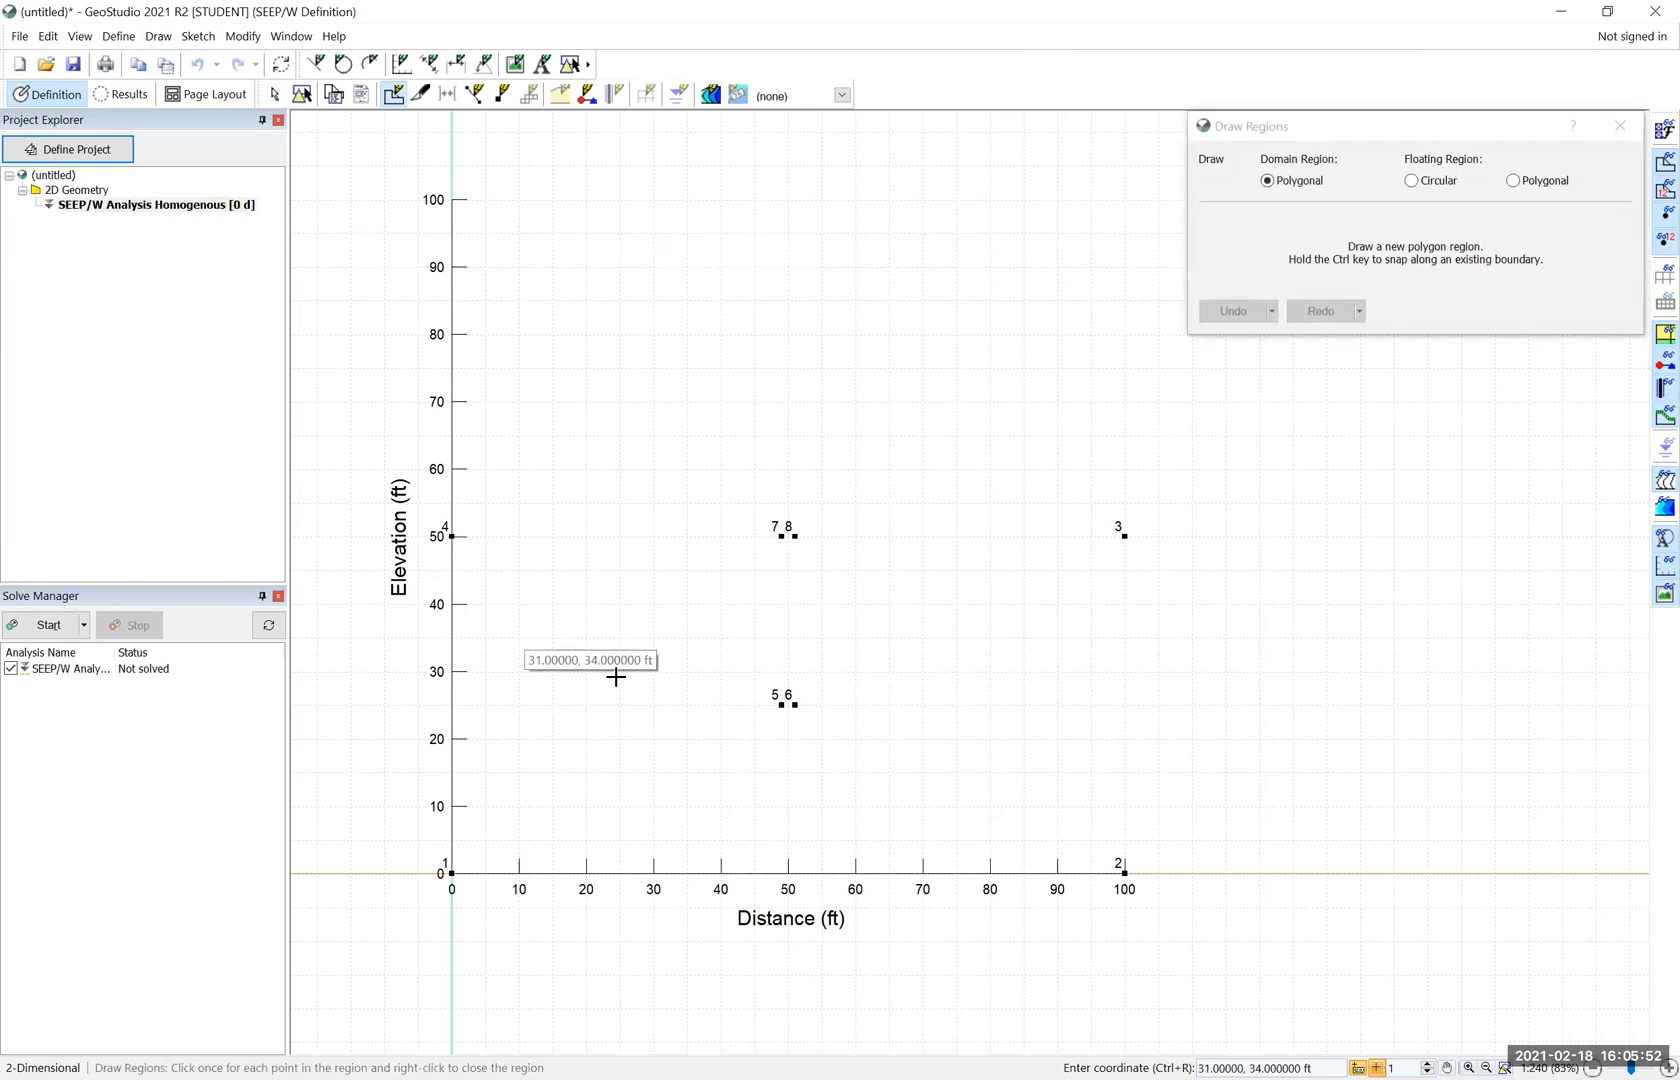
{"action": "left_click", "coordinate": [451, 876]}
{"action": "left_click", "coordinate": [1125, 873]}
{"action": "left_click", "coordinate": [1125, 537]}
{"action": "left_click", "coordinate": [795, 537]}
{"action": "left_click", "coordinate": [795, 705]}
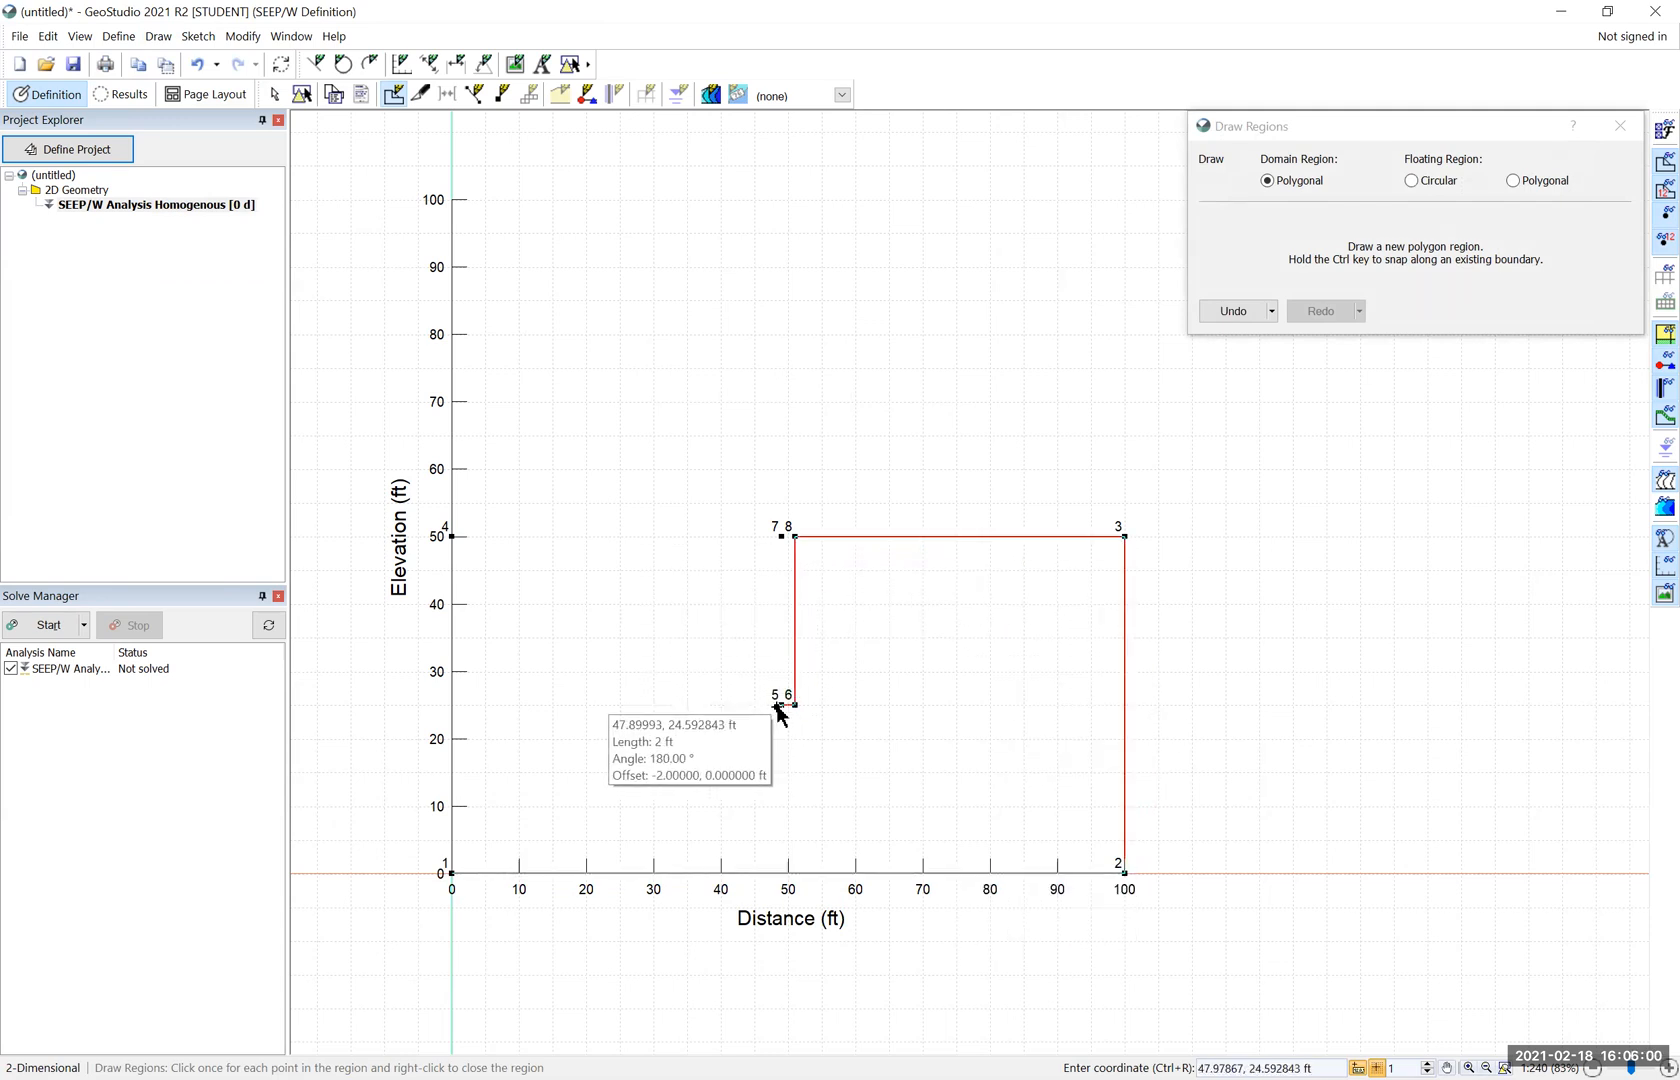
{"action": "left_click", "coordinate": [782, 705]}
{"action": "left_click", "coordinate": [782, 537]}
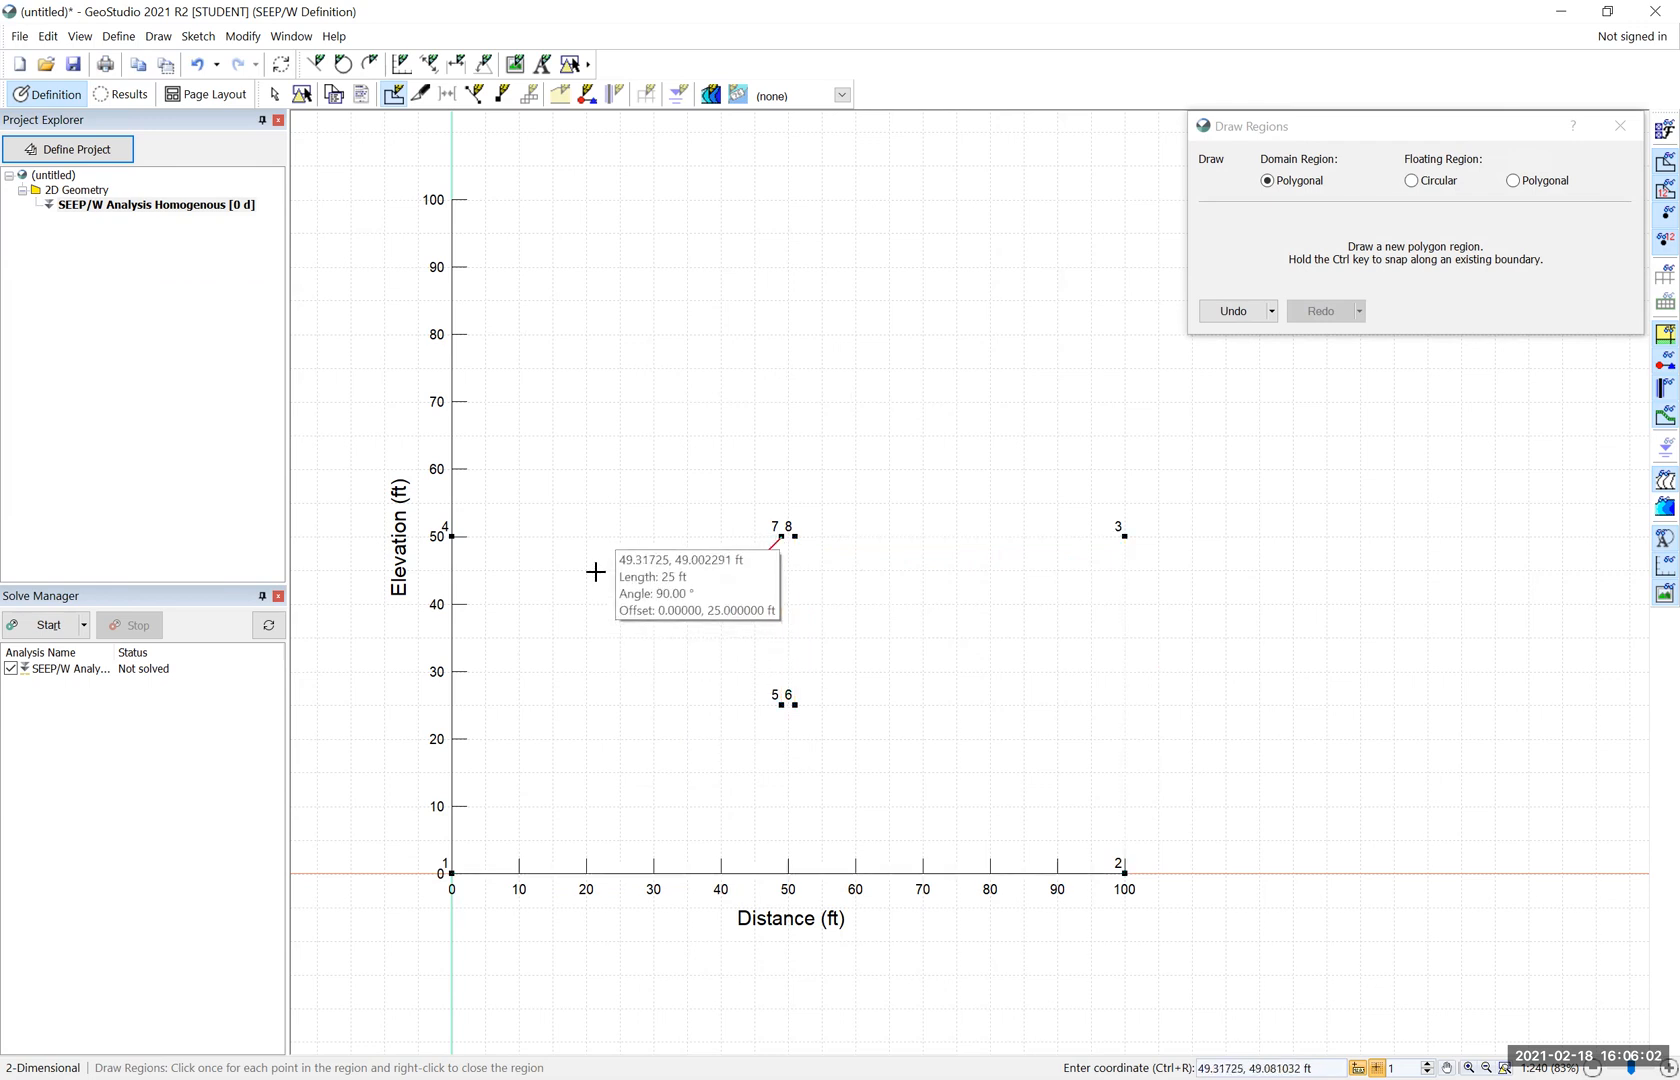
{"action": "left_click", "coordinate": [452, 537]}
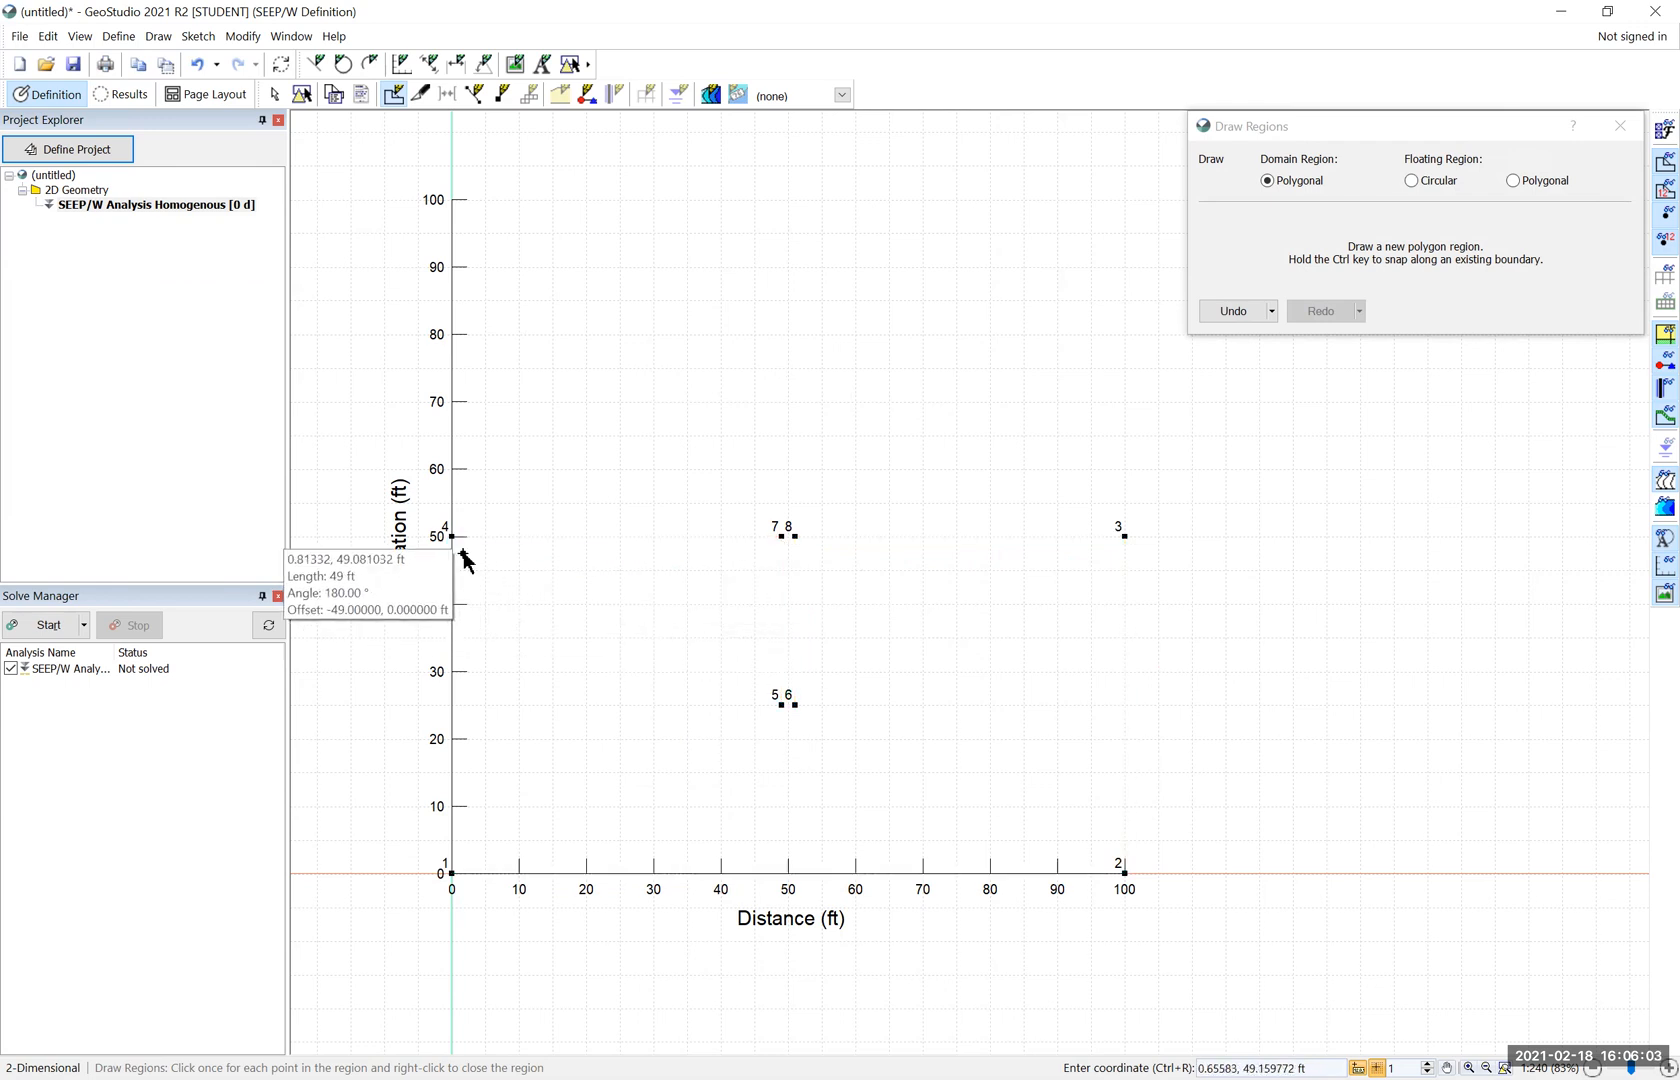
{"action": "left_click", "coordinate": [452, 873]}
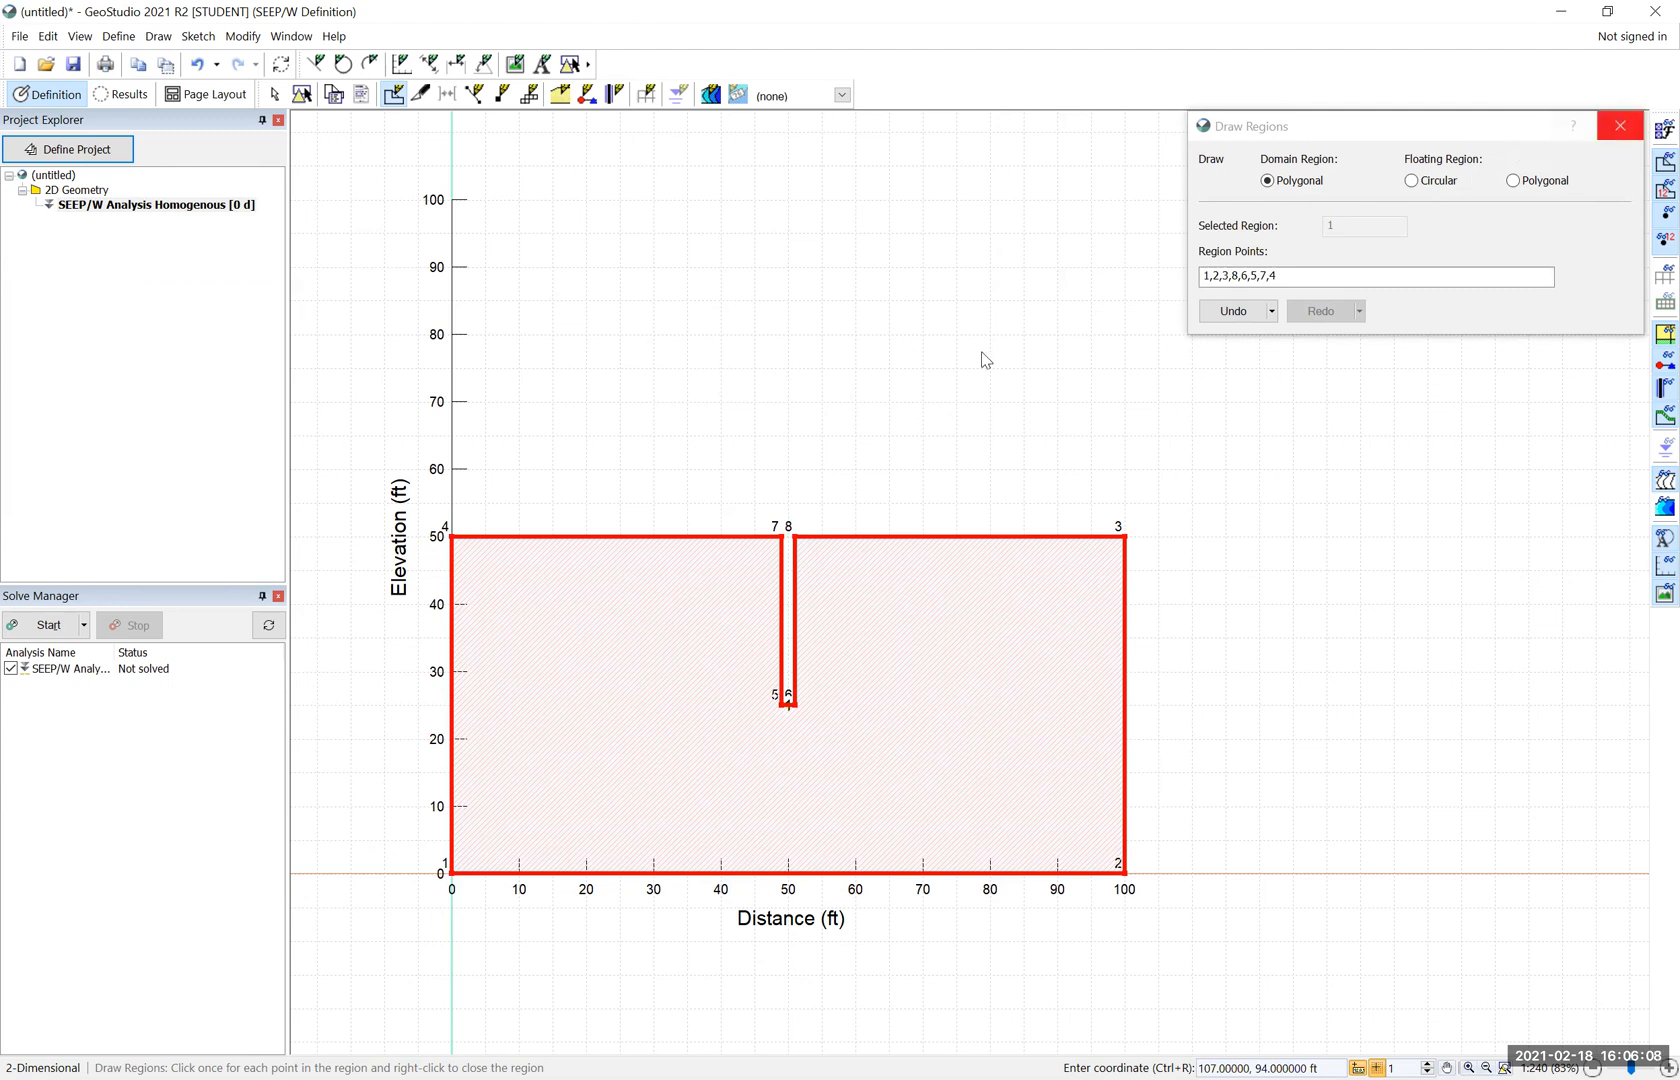
{"action": "key", "text": "Escape"}
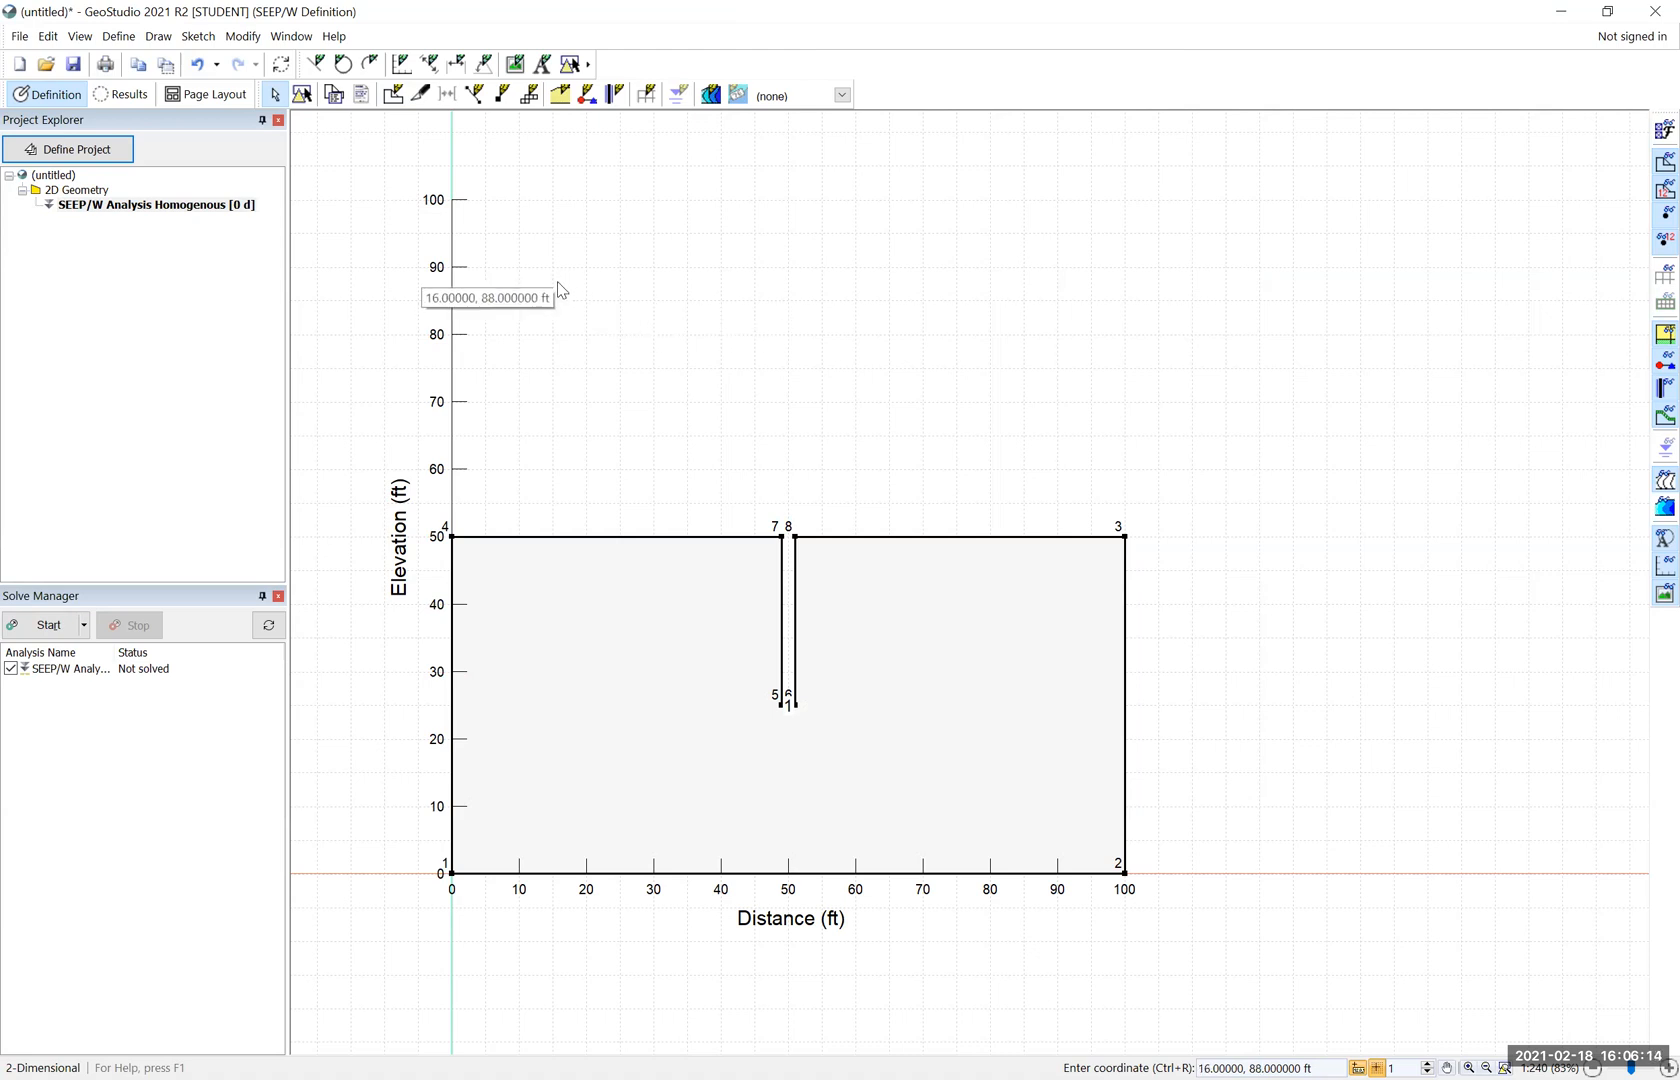
Add a new material named Soil A to the material definitions
{"action": "left_click", "coordinate": [124, 40]}
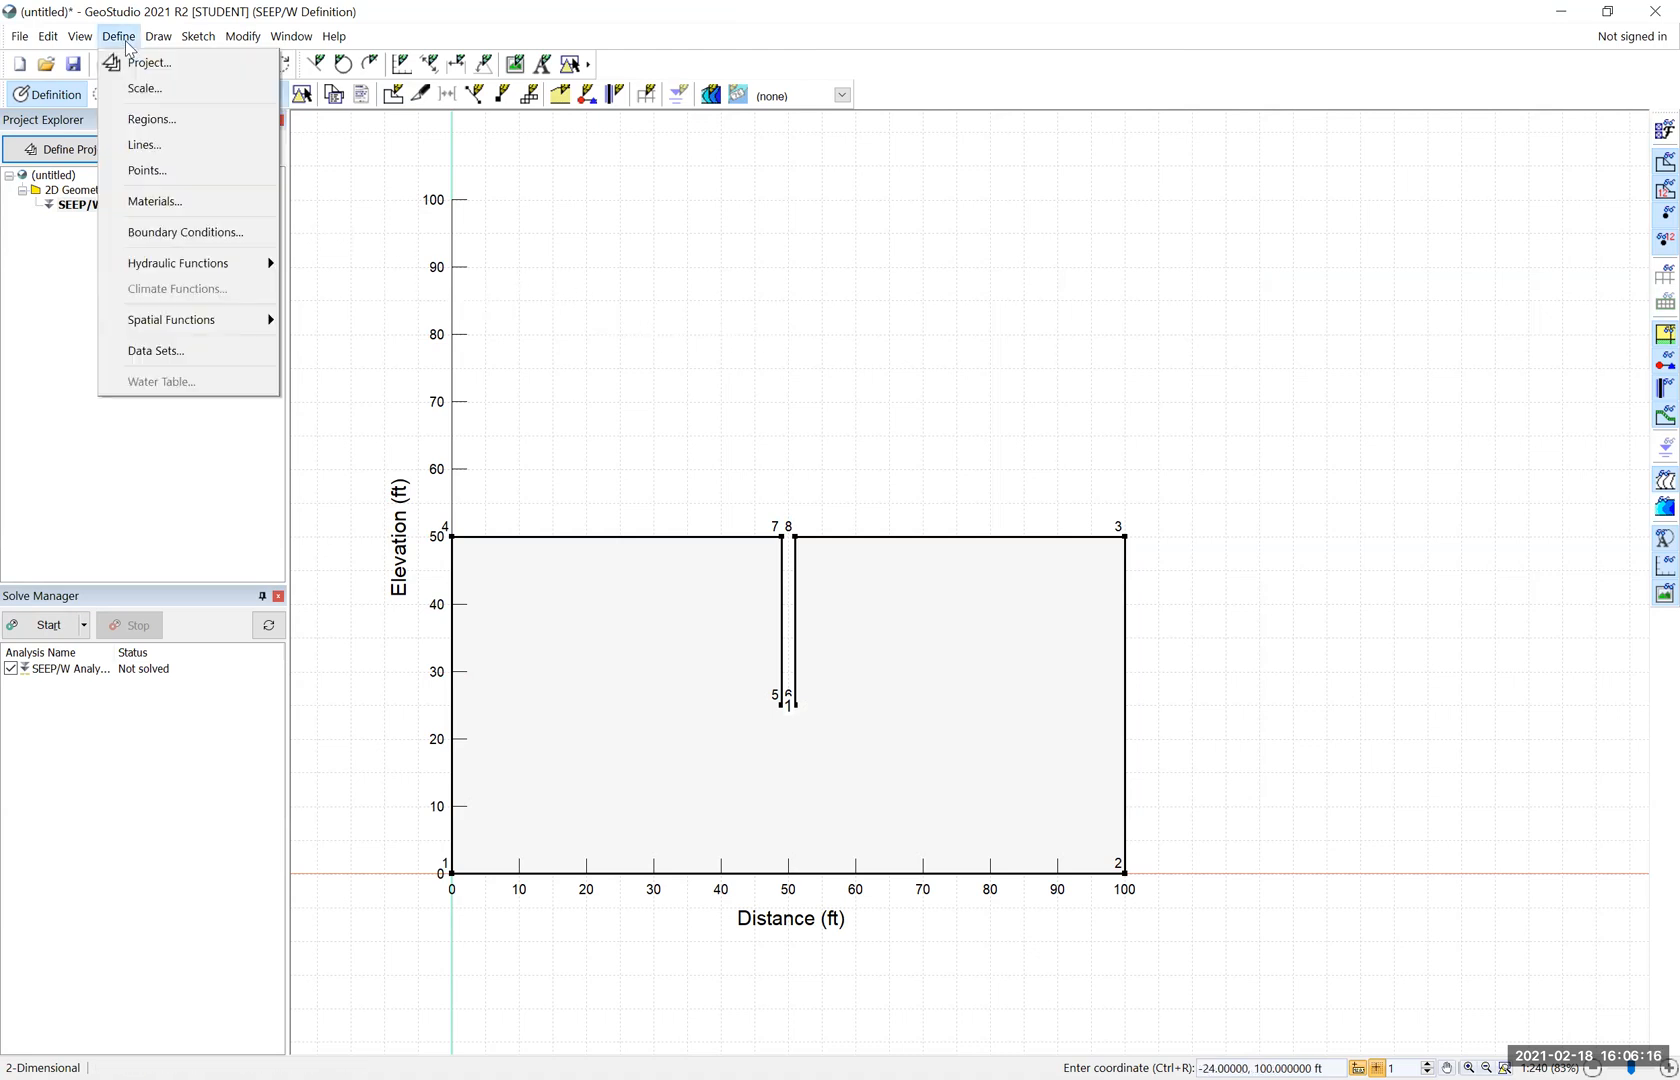
{"action": "left_click", "coordinate": [153, 203]}
{"action": "left_click", "coordinate": [1124, 232]}
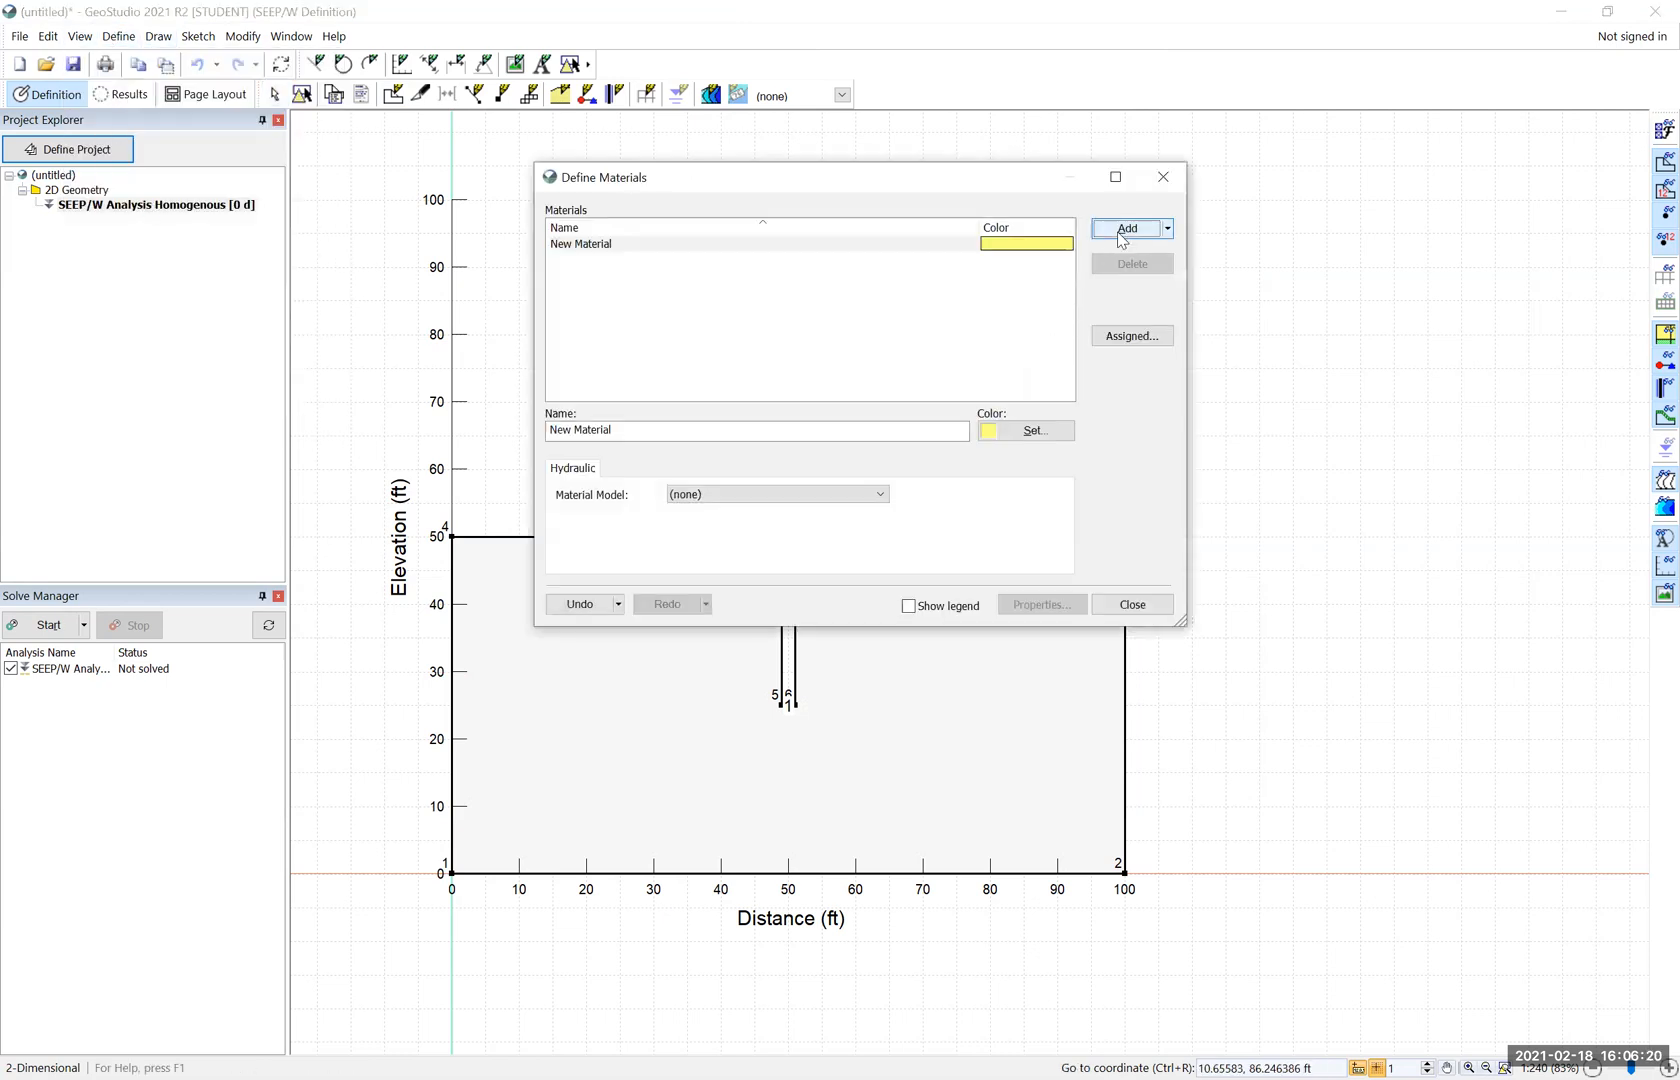
{"action": "left_click", "coordinate": [648, 432]}
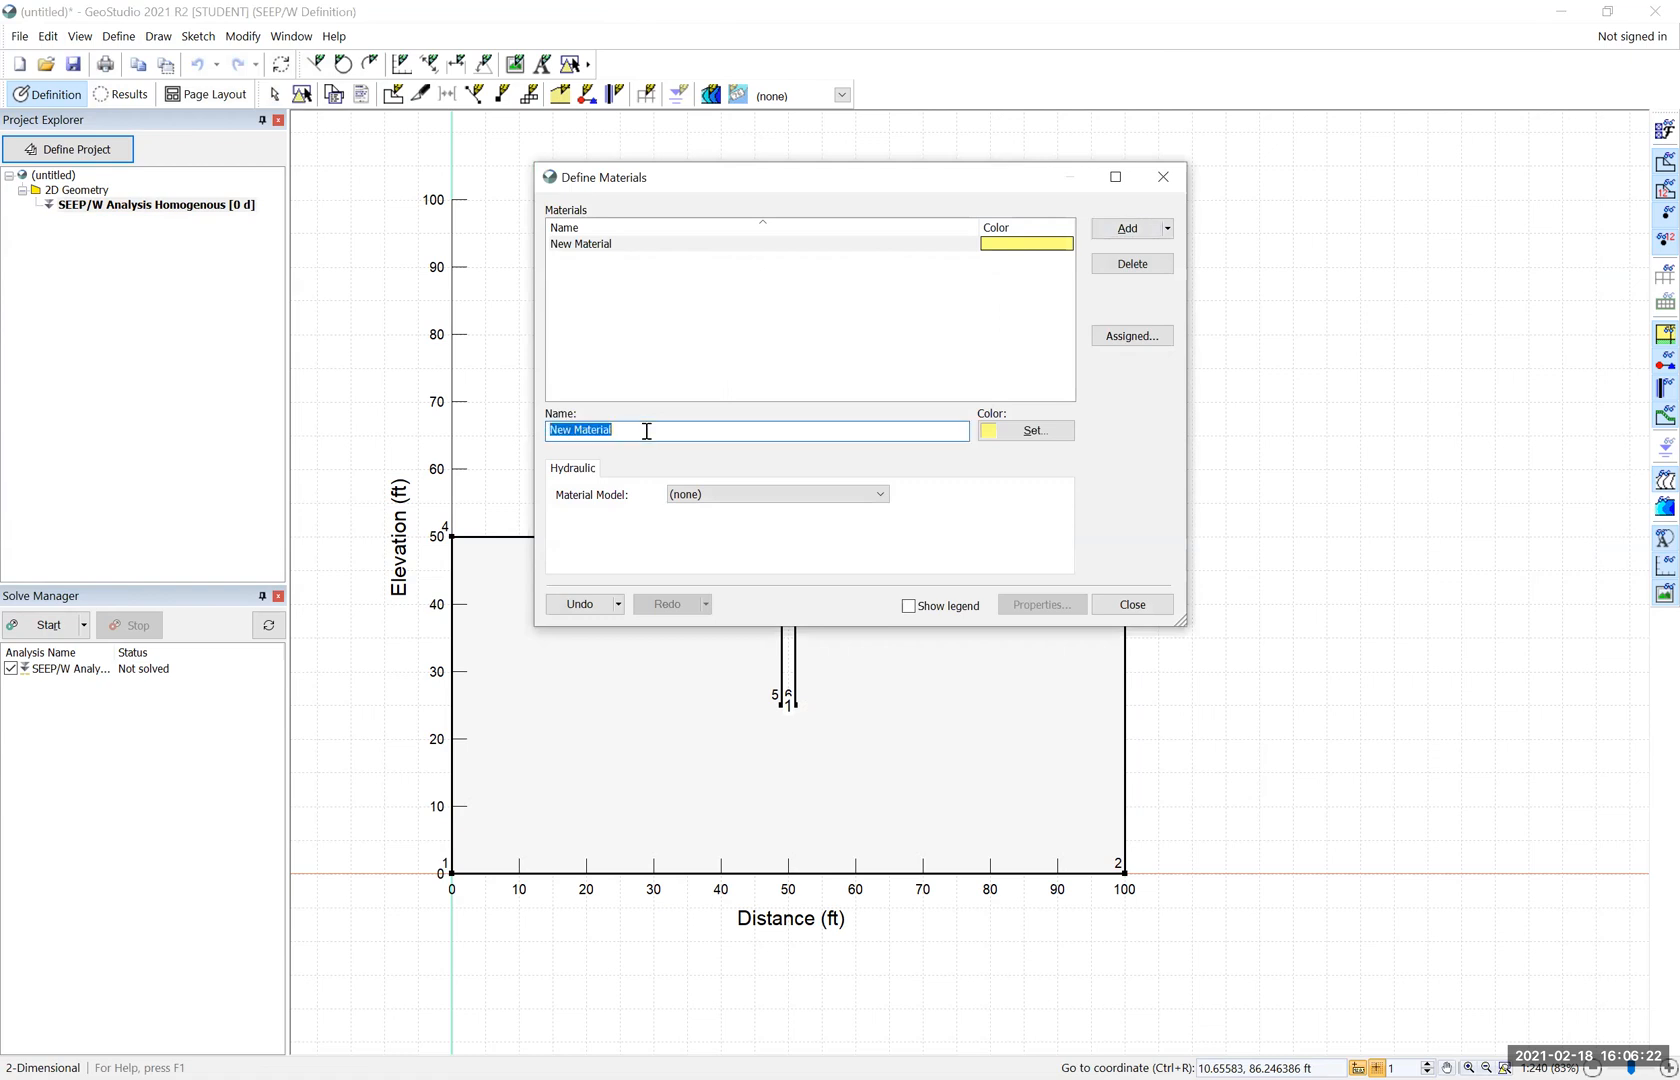
{"action": "type", "text": "Soil A"}
Give Soil A the Saturated Only model with a saturated X-conductivity of 1.646e-4
{"action": "left_click", "coordinate": [760, 494]}
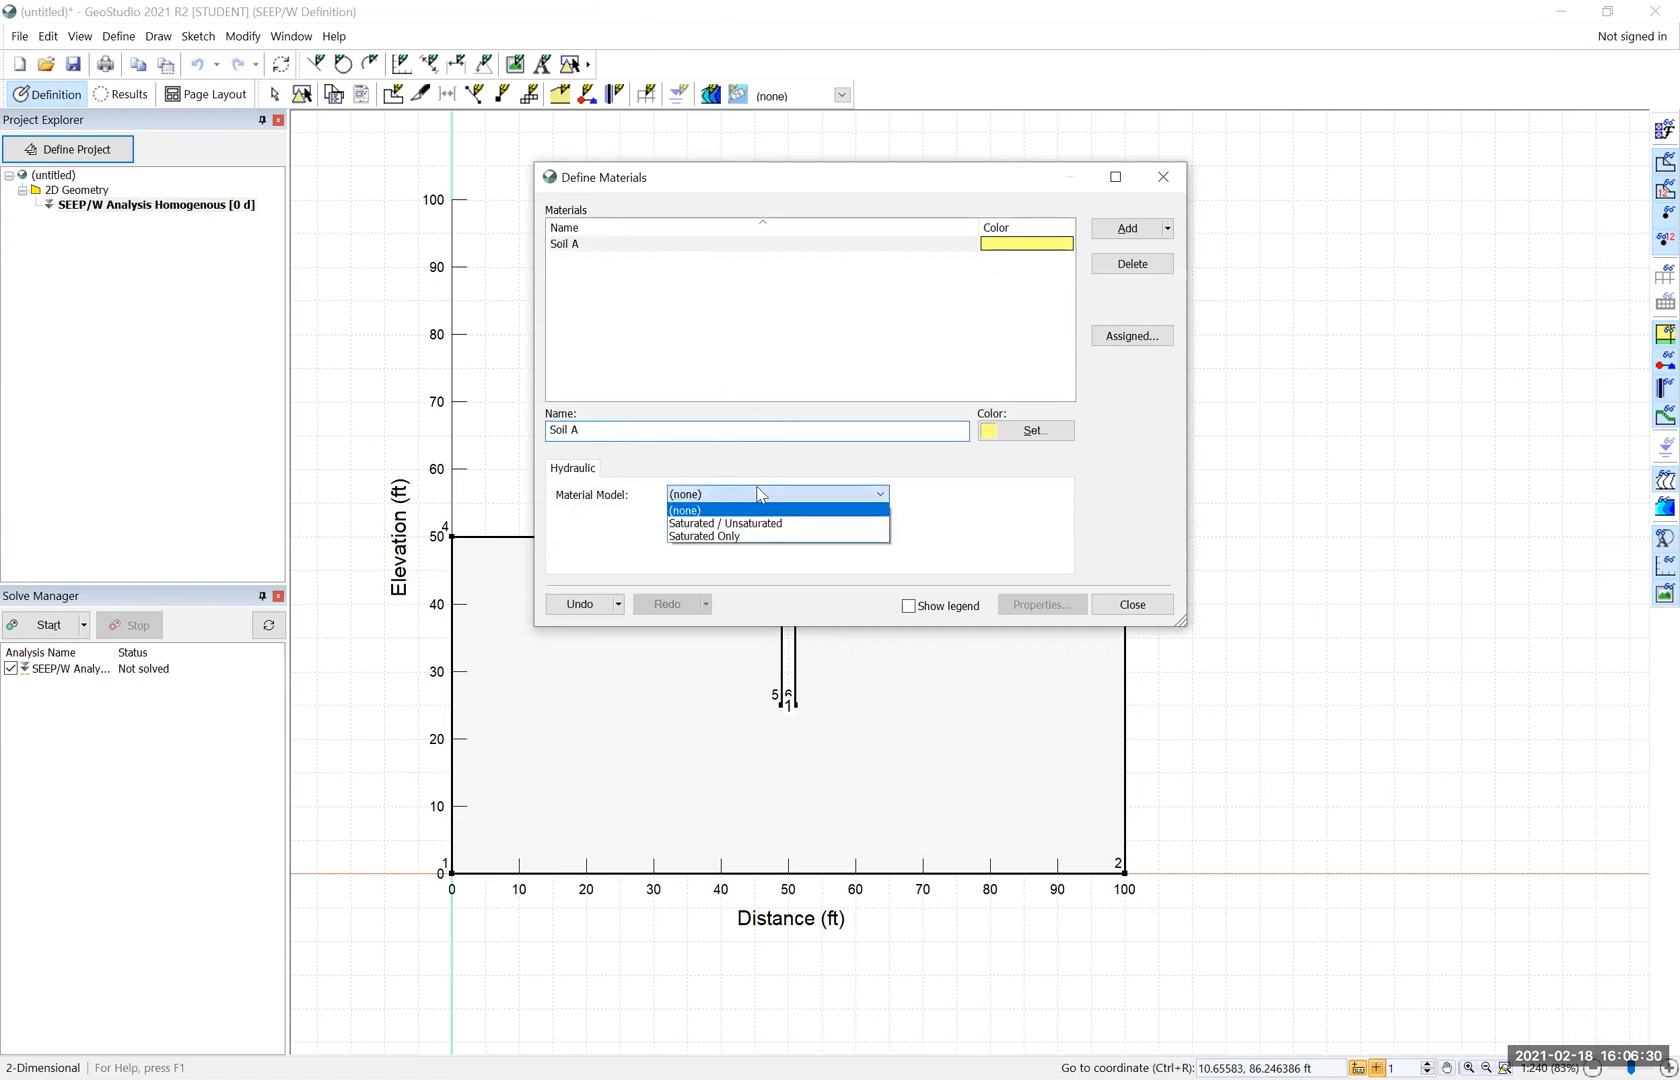
{"action": "left_click", "coordinate": [735, 537]}
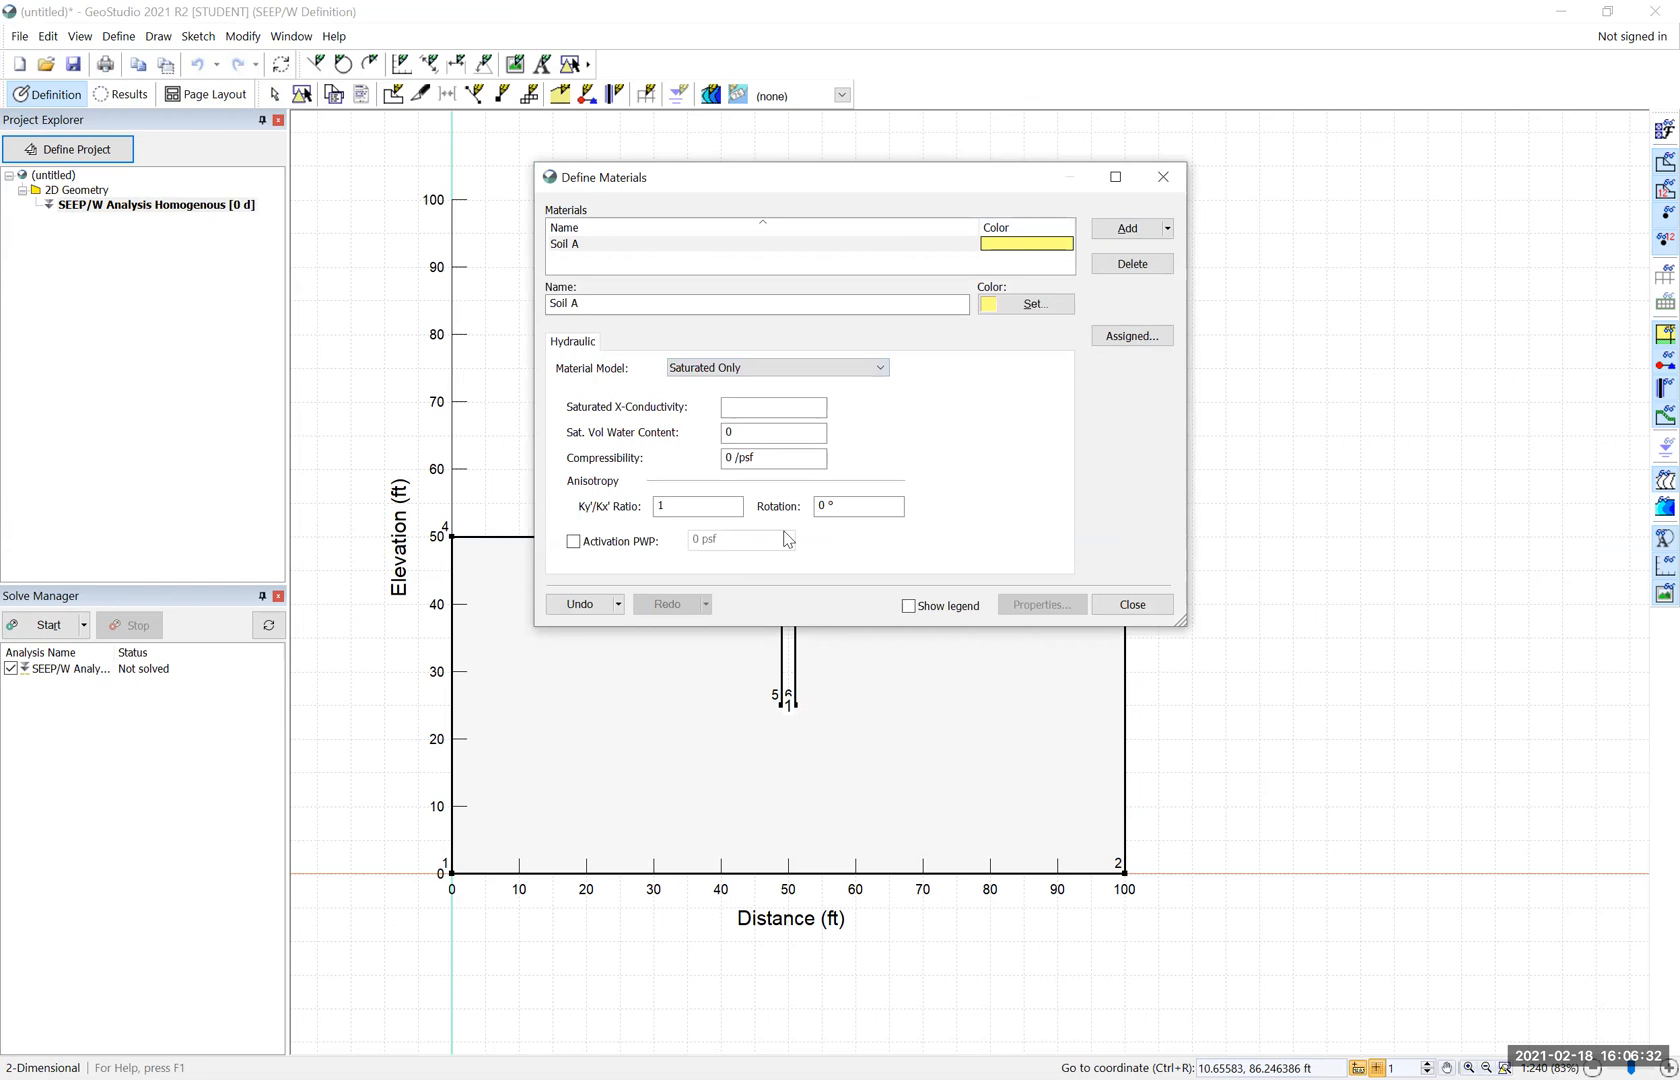
{"action": "left_click", "coordinate": [781, 409]}
{"action": "type", "text": "1.646e-4"}
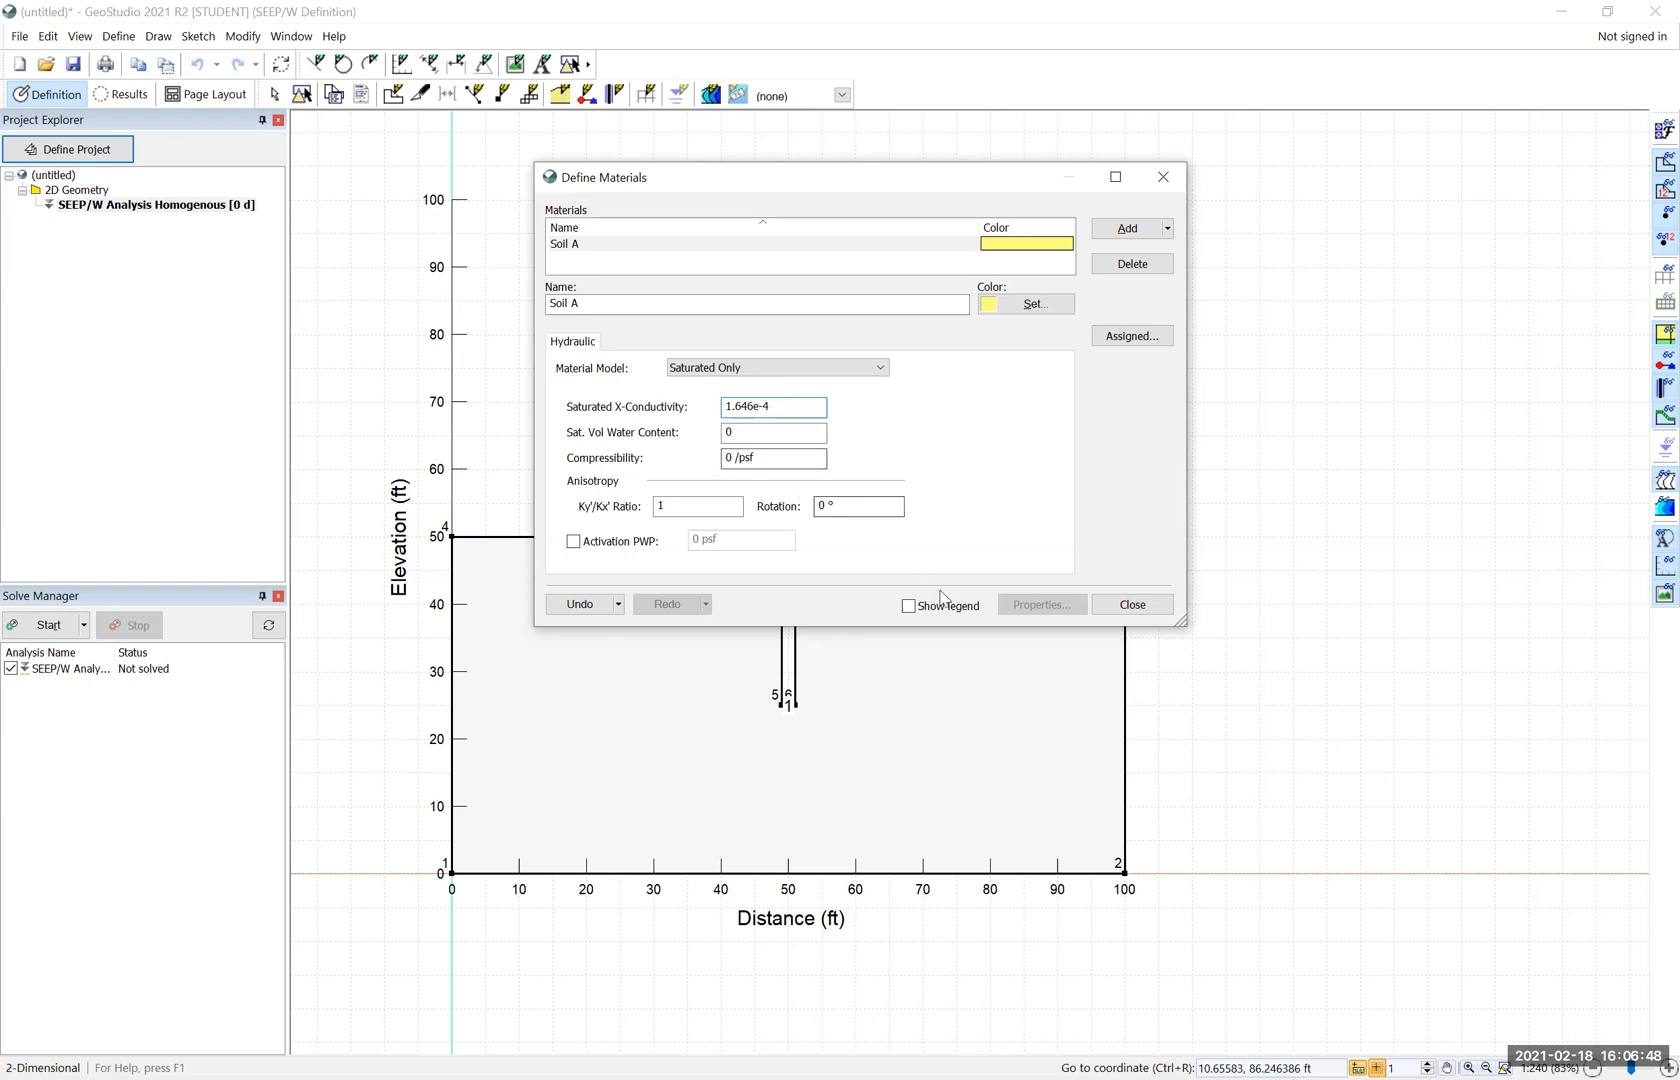
{"action": "left_click", "coordinate": [1130, 607]}
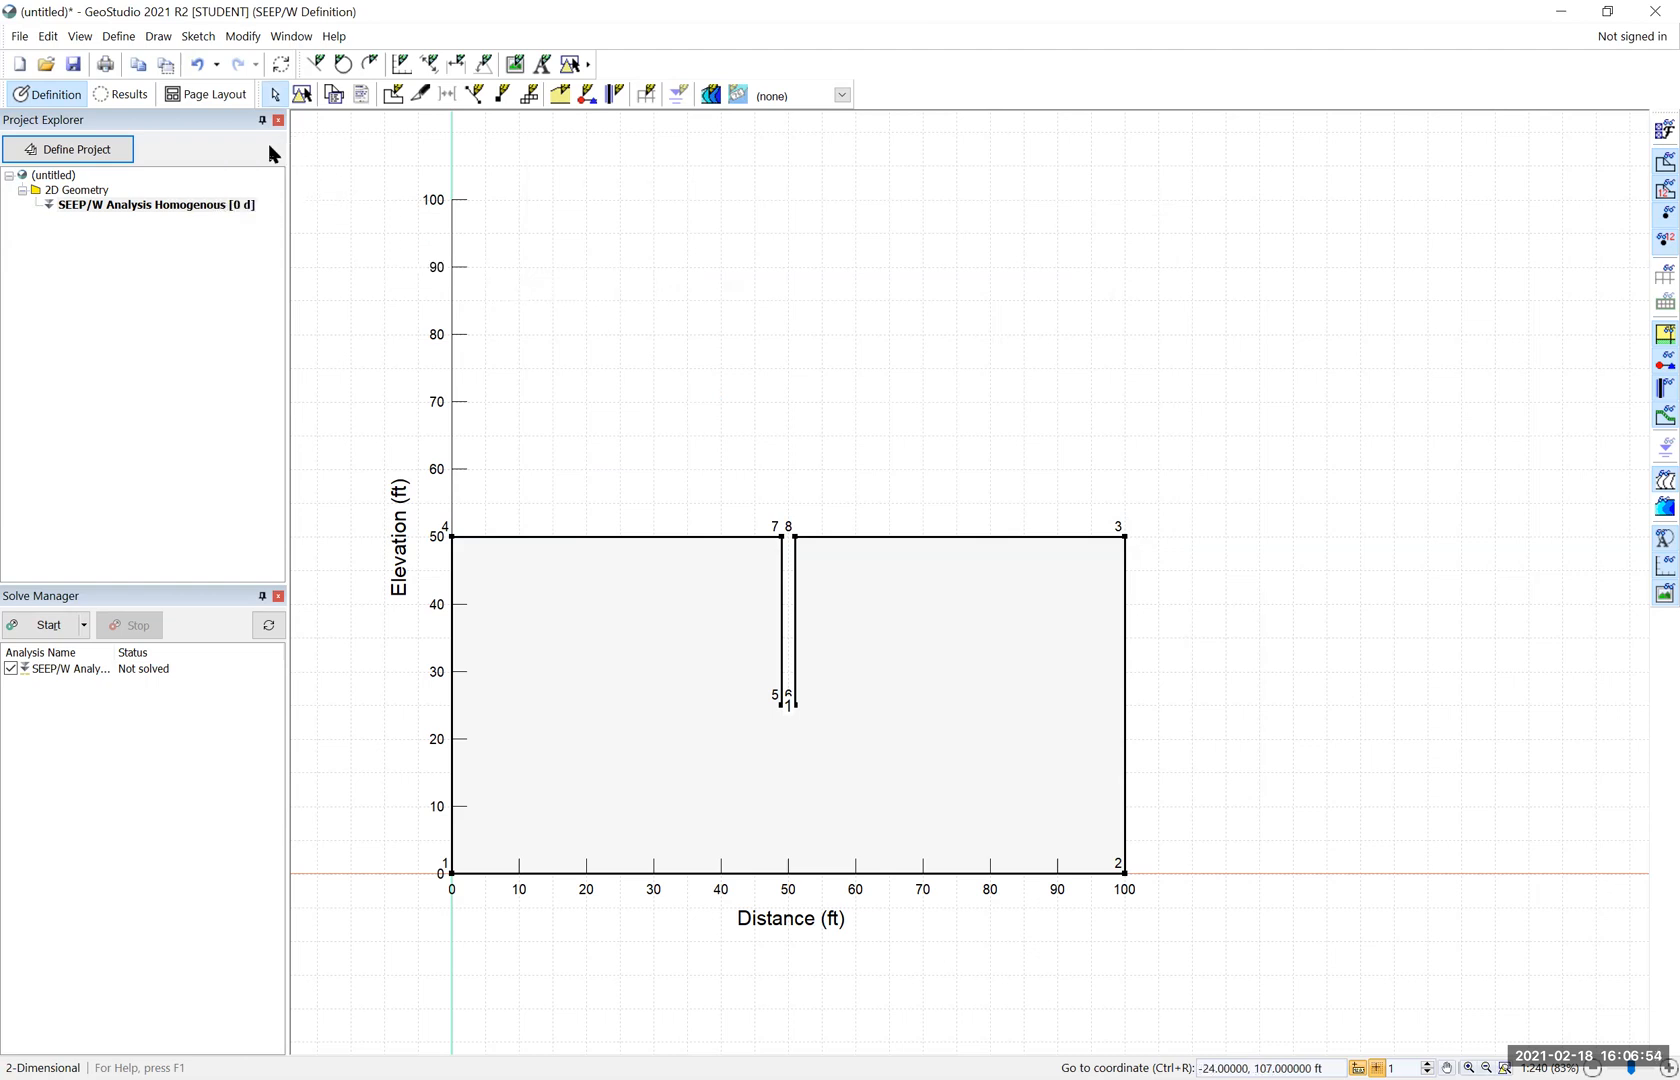
Assign the Soil A material to the whole soil region
{"action": "left_click", "coordinate": [158, 36]}
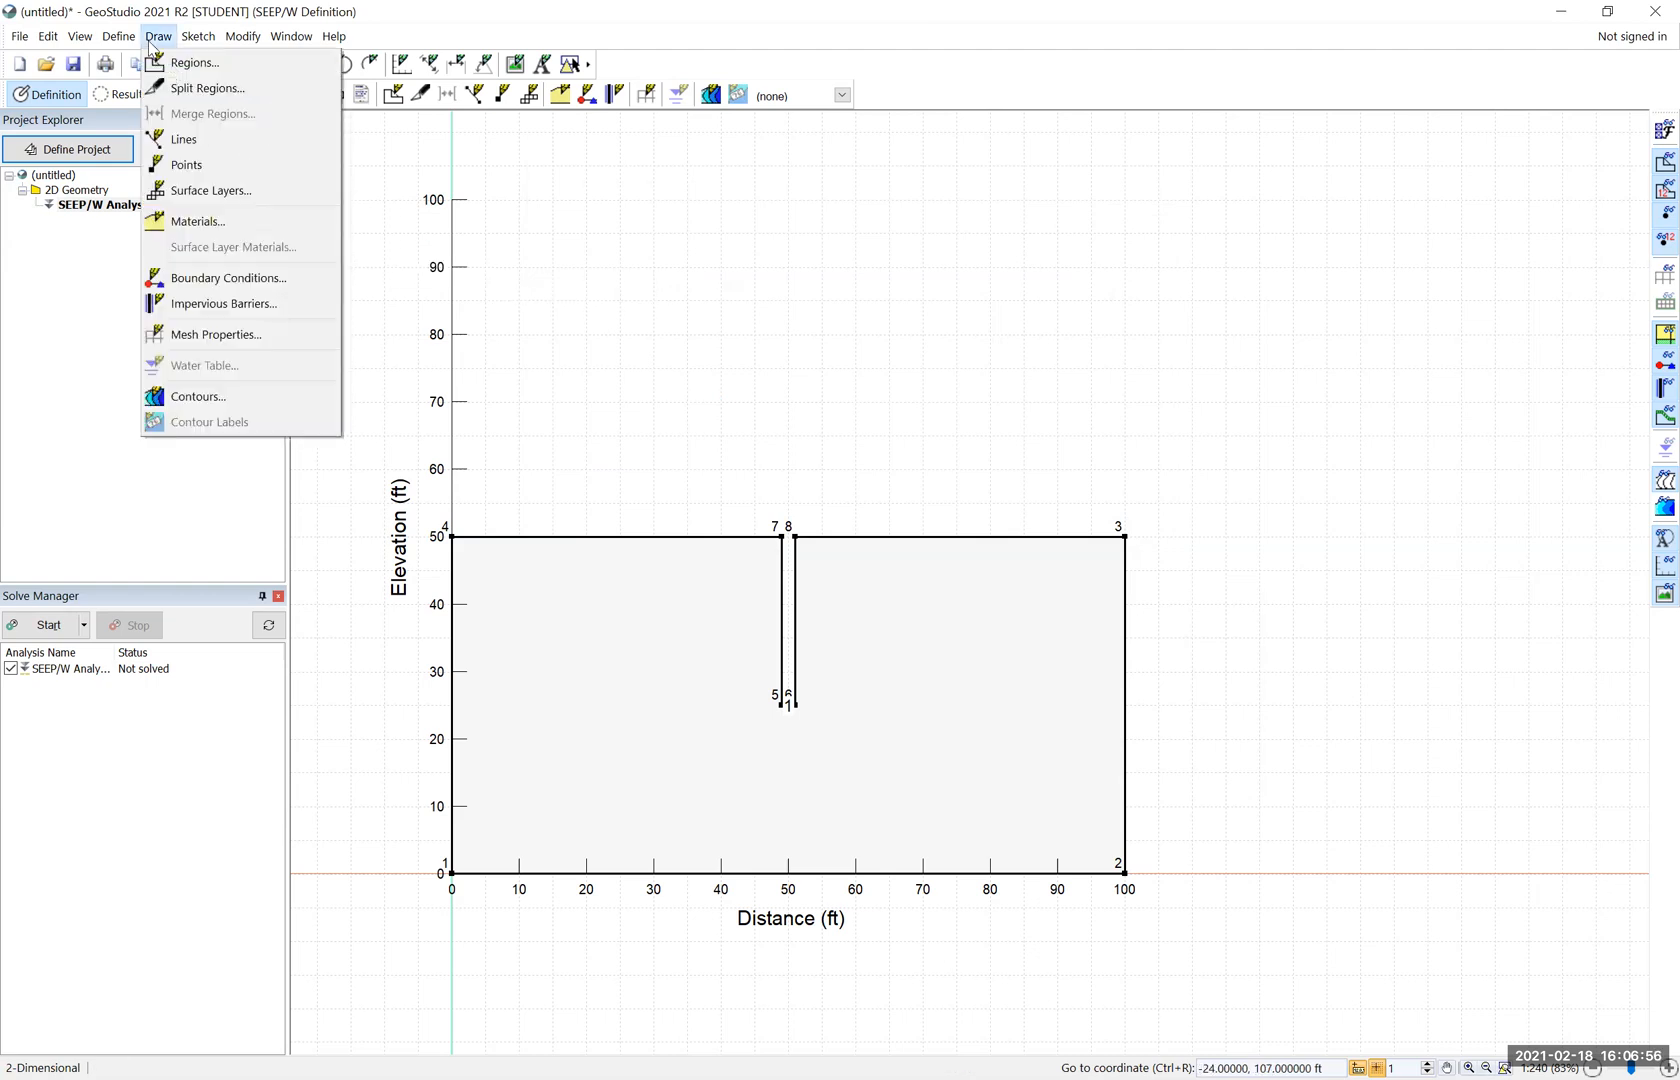
{"action": "left_click", "coordinate": [228, 223]}
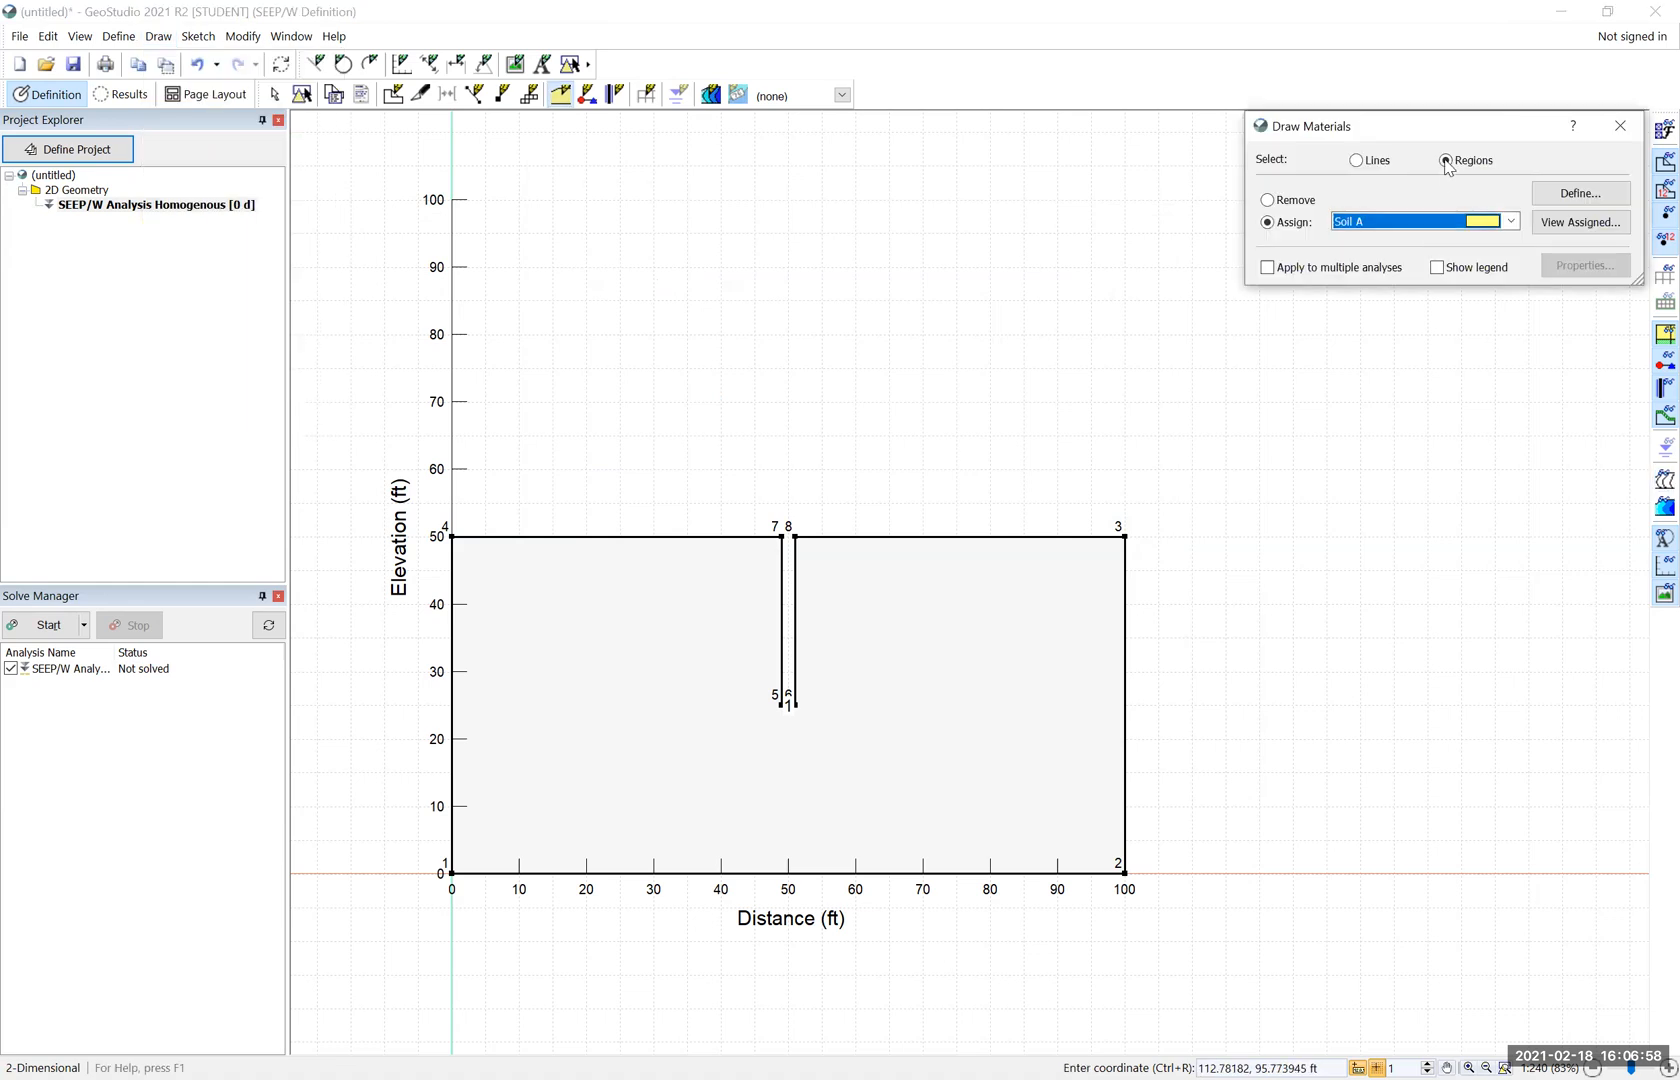
{"action": "left_click", "coordinate": [1451, 164]}
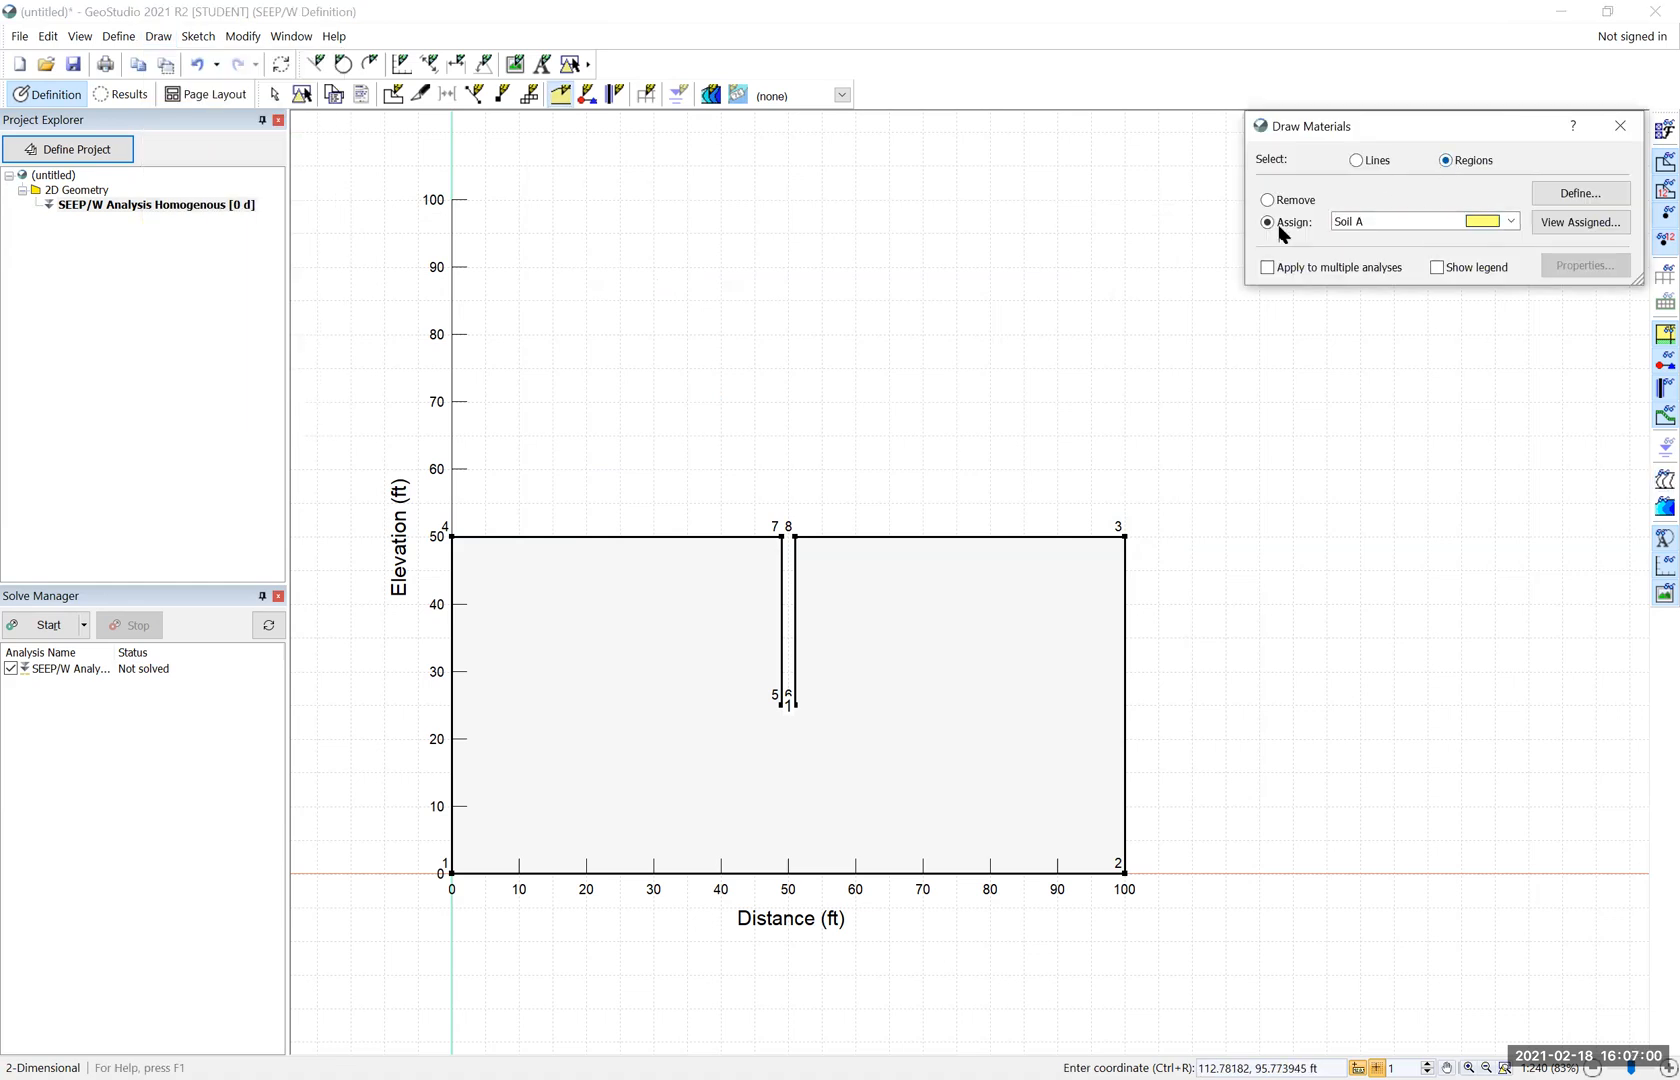
{"action": "left_click", "coordinate": [1390, 224]}
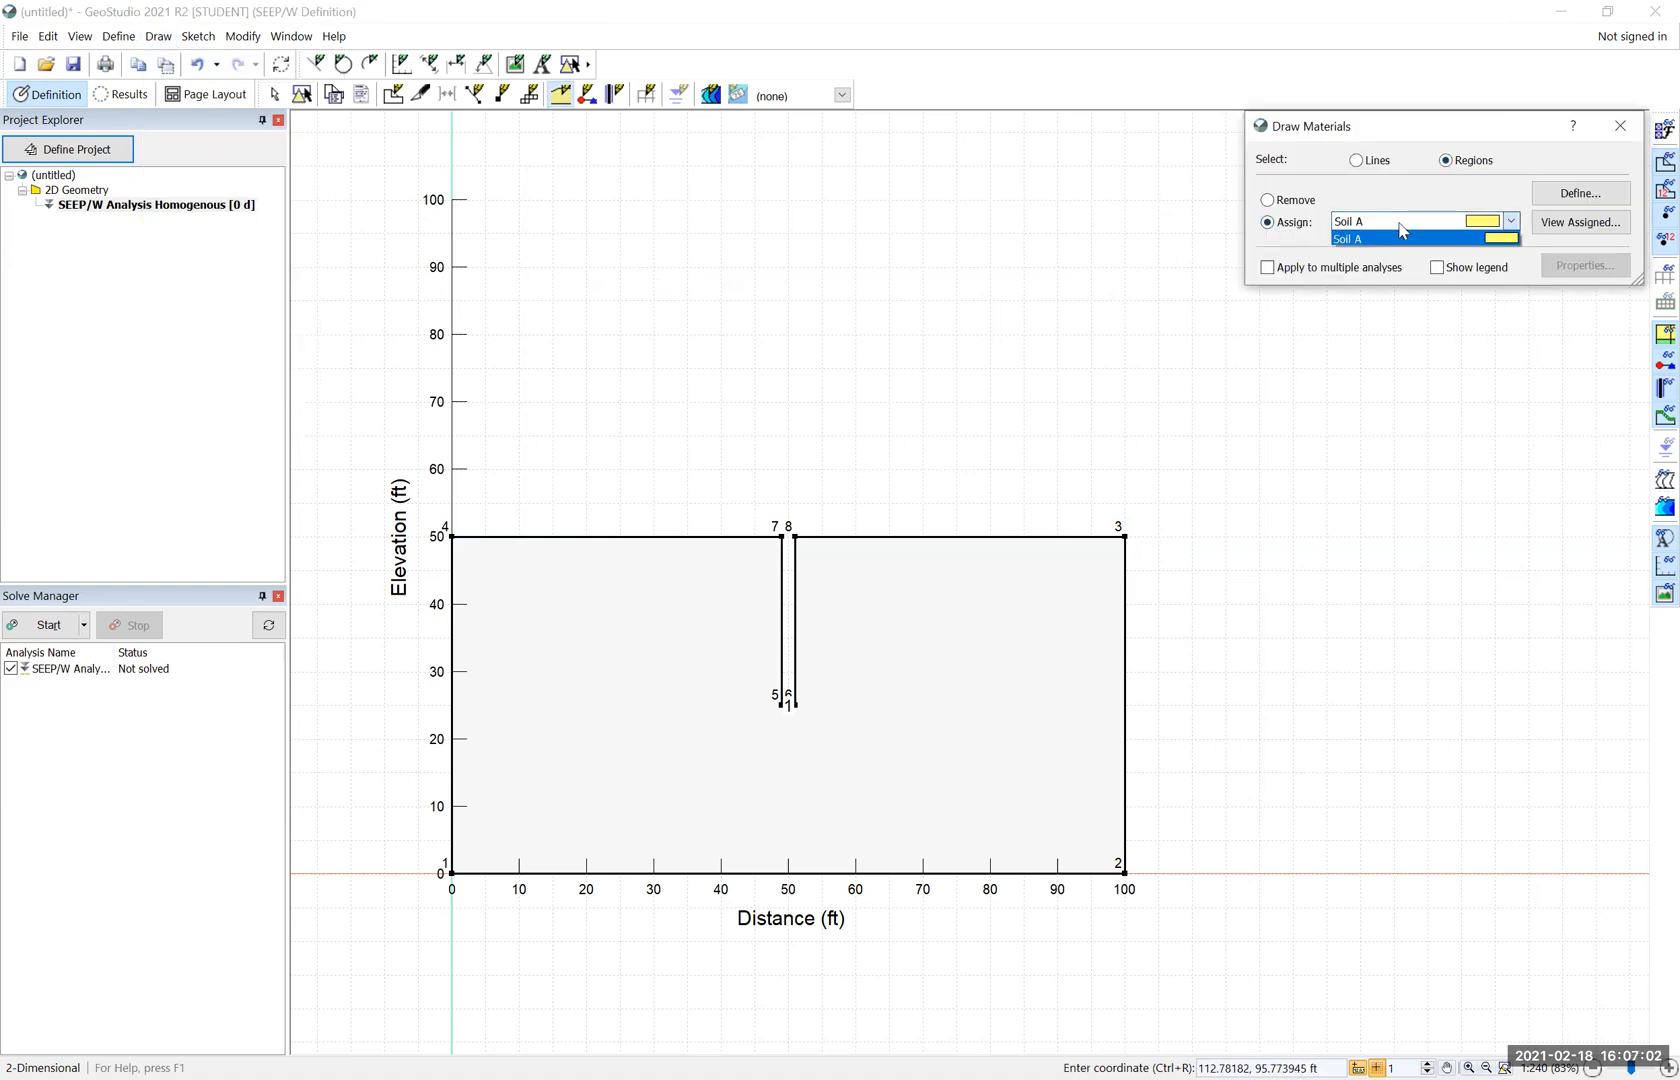
{"action": "left_click", "coordinate": [1400, 232]}
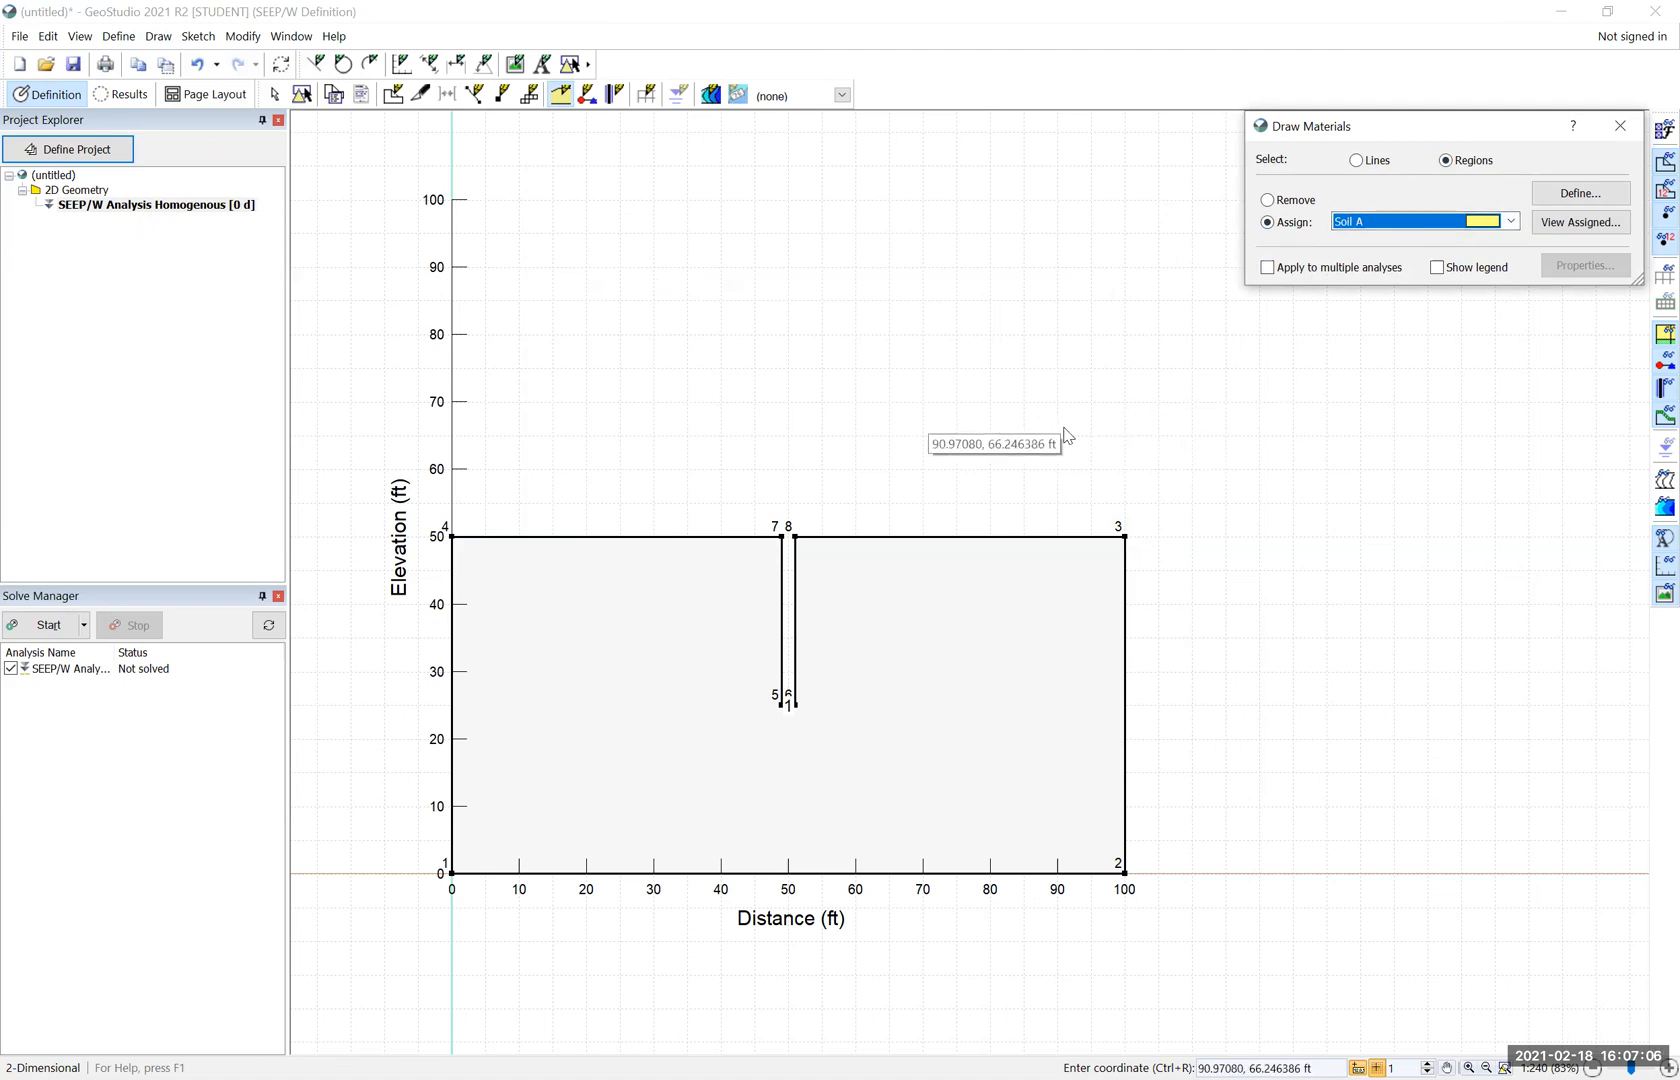
{"action": "left_click", "coordinate": [967, 657]}
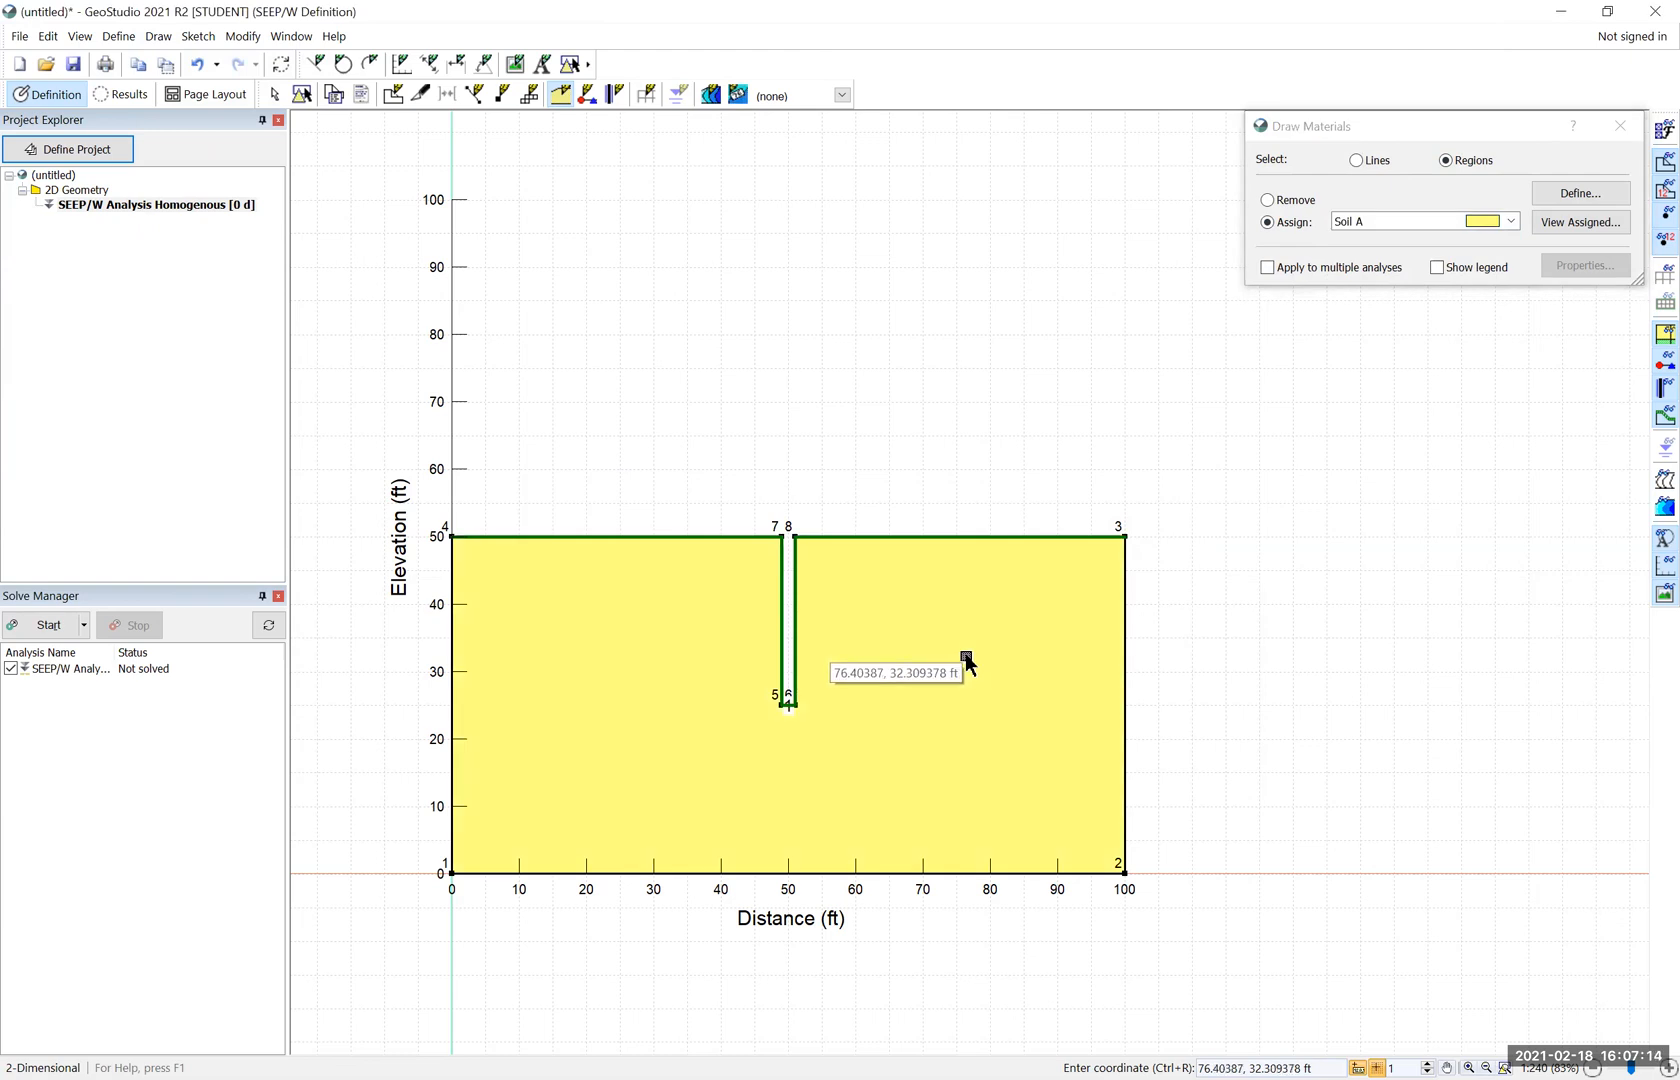
{"action": "left_click", "coordinate": [1630, 124]}
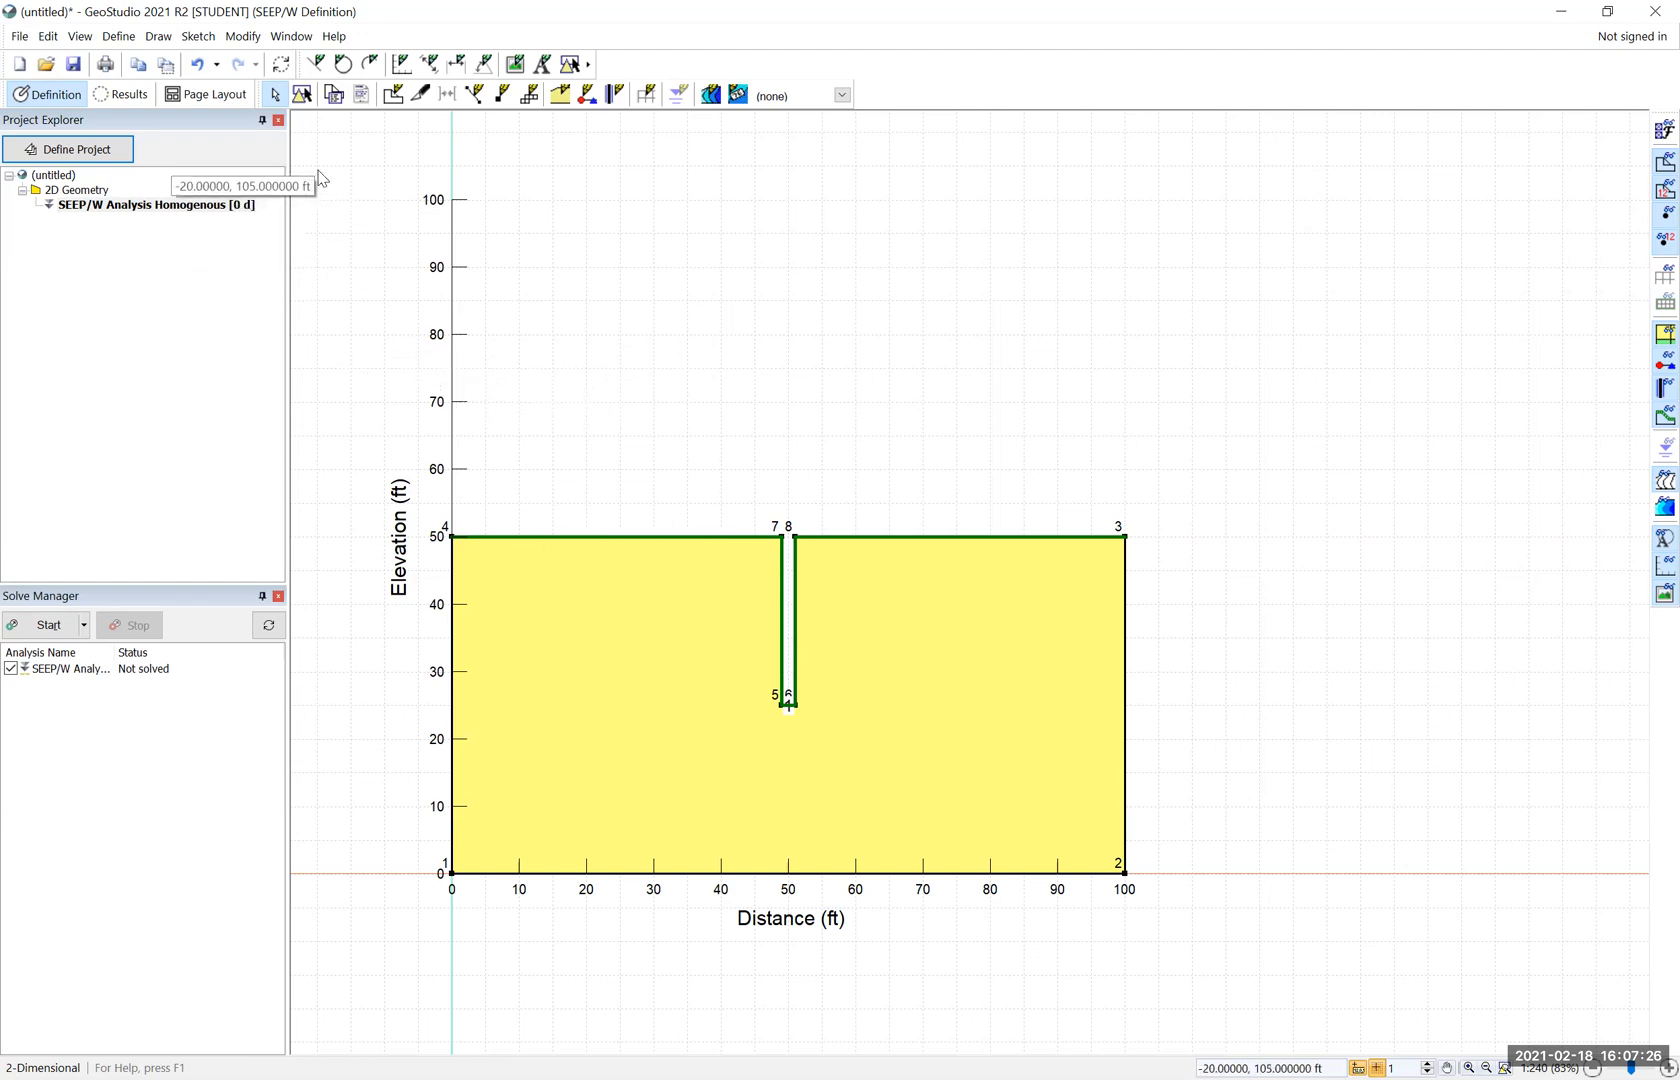
Delete the default Drainage and Zero Pressure boundary conditions
{"action": "left_click", "coordinate": [118, 36]}
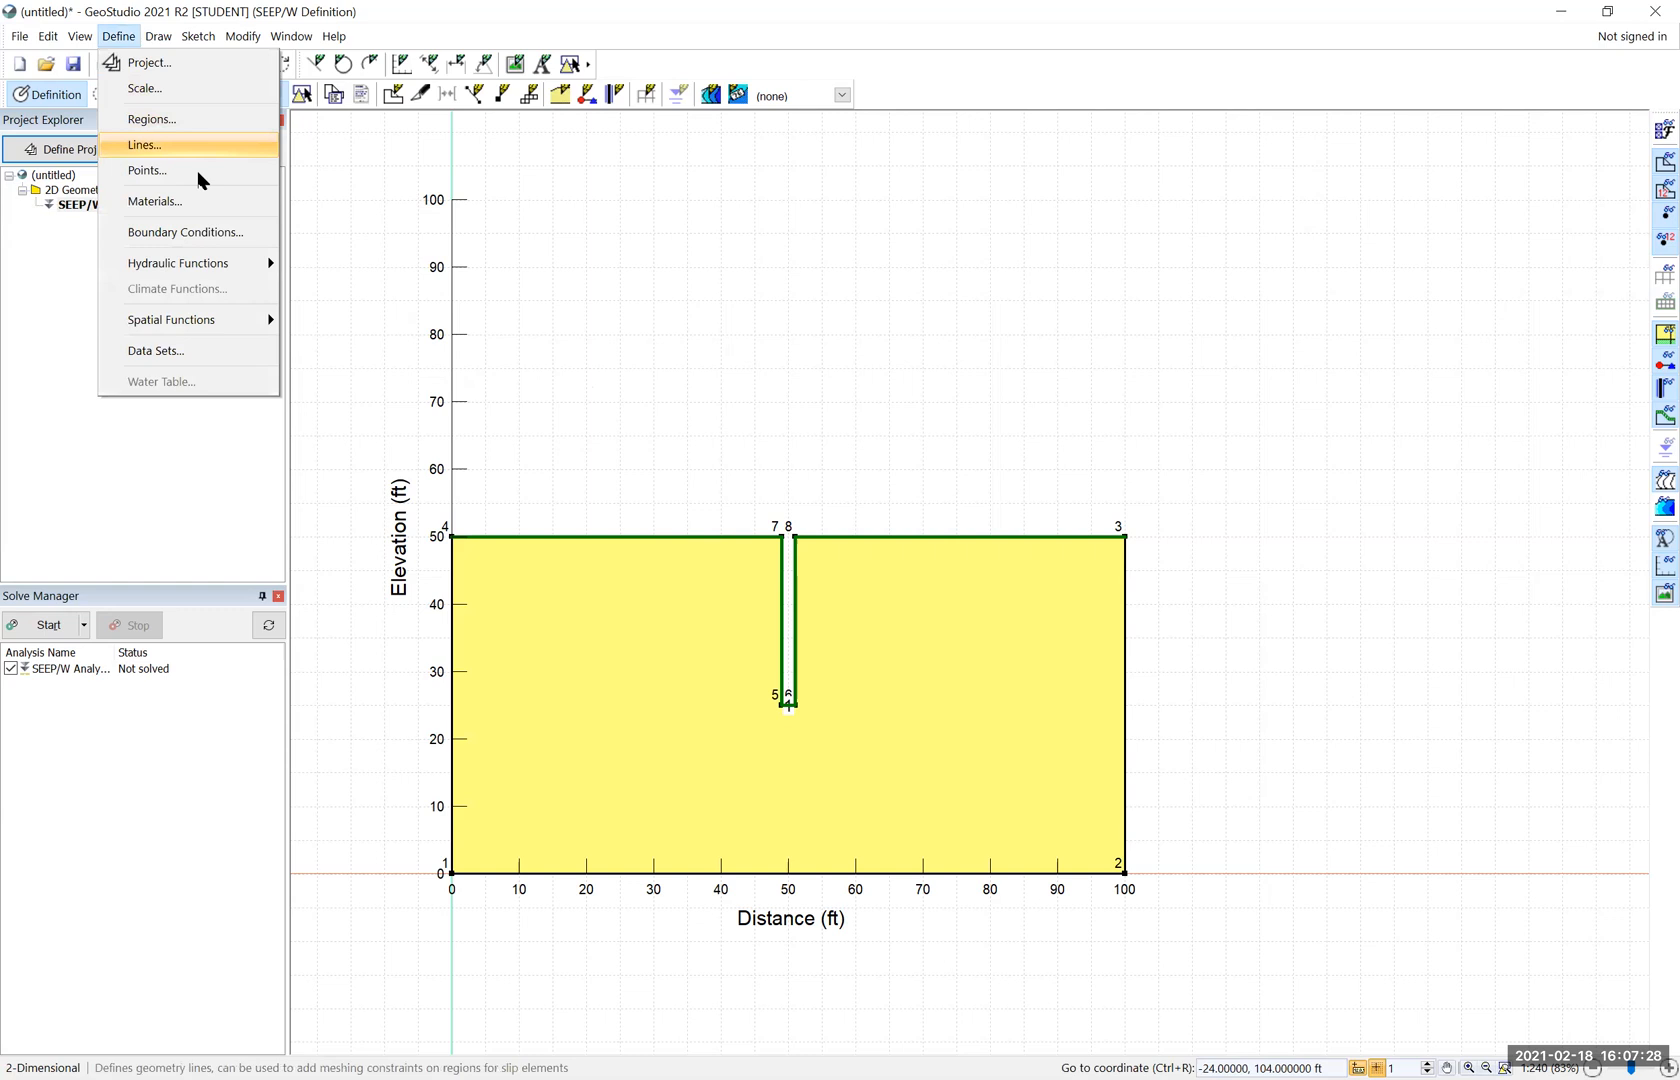
{"action": "left_click", "coordinate": [211, 238]}
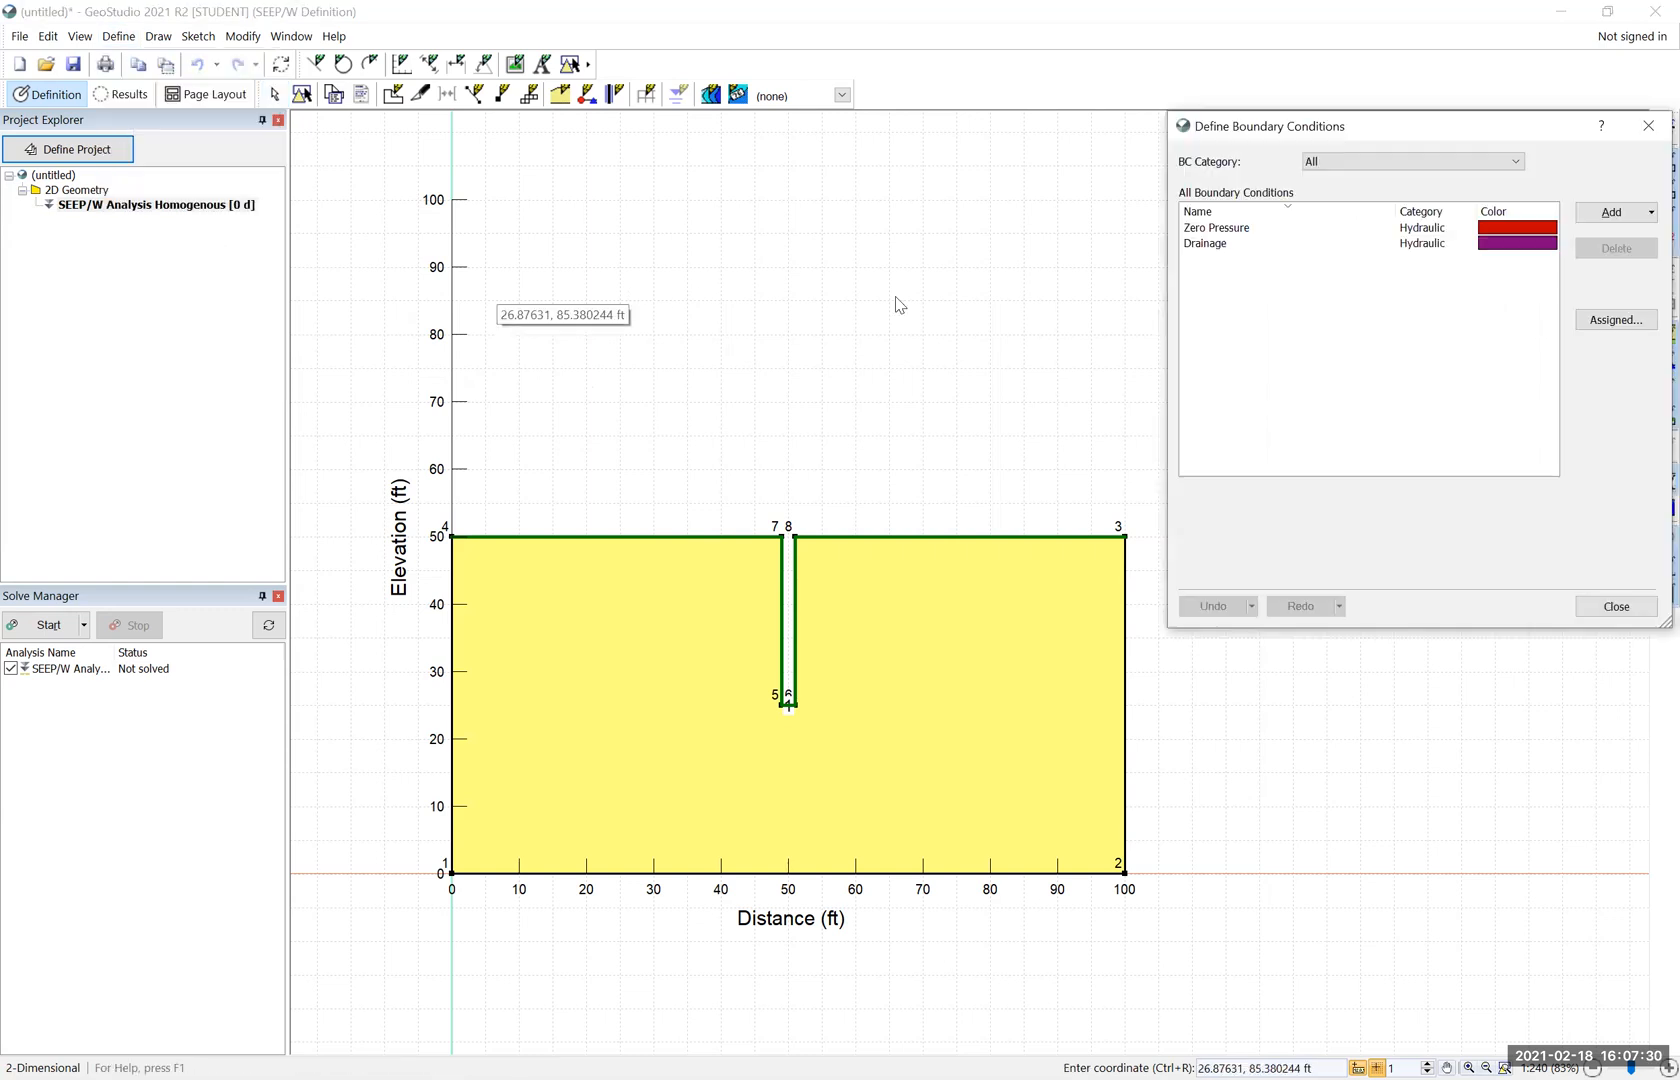
{"action": "left_click", "coordinate": [1195, 244]}
{"action": "left_click", "coordinate": [1616, 248]}
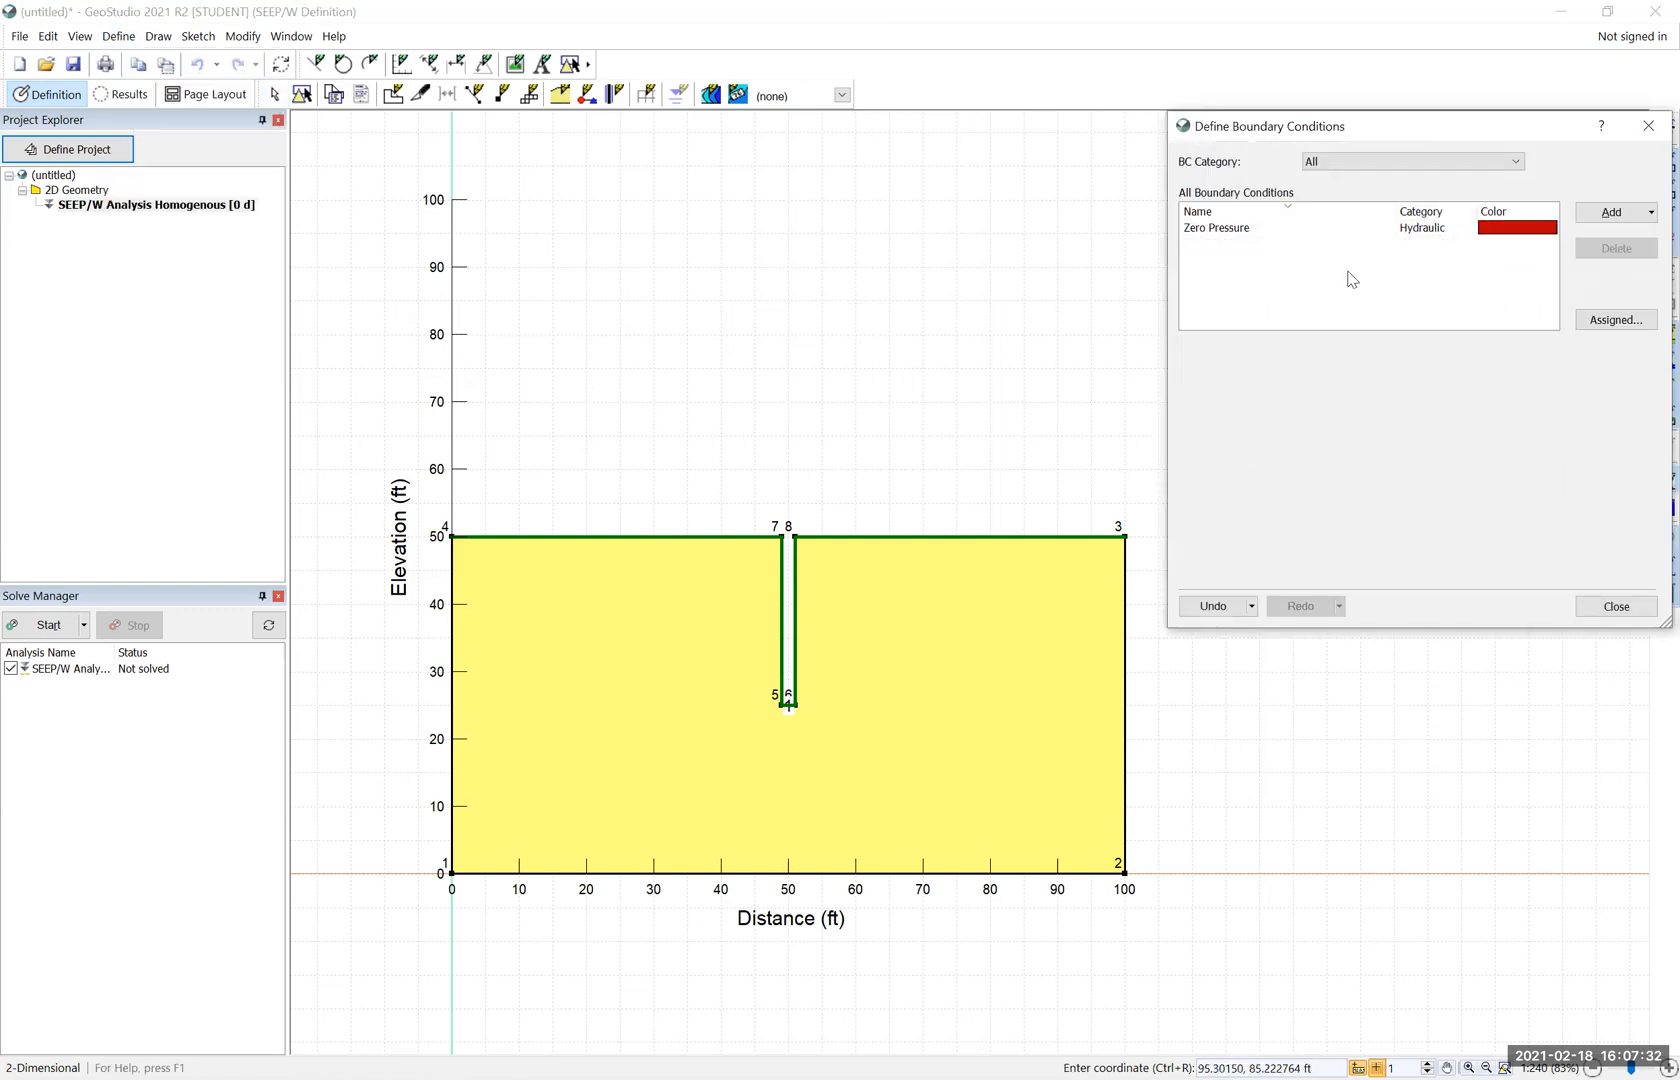
{"action": "left_click", "coordinate": [1266, 229]}
{"action": "left_click", "coordinate": [1615, 250]}
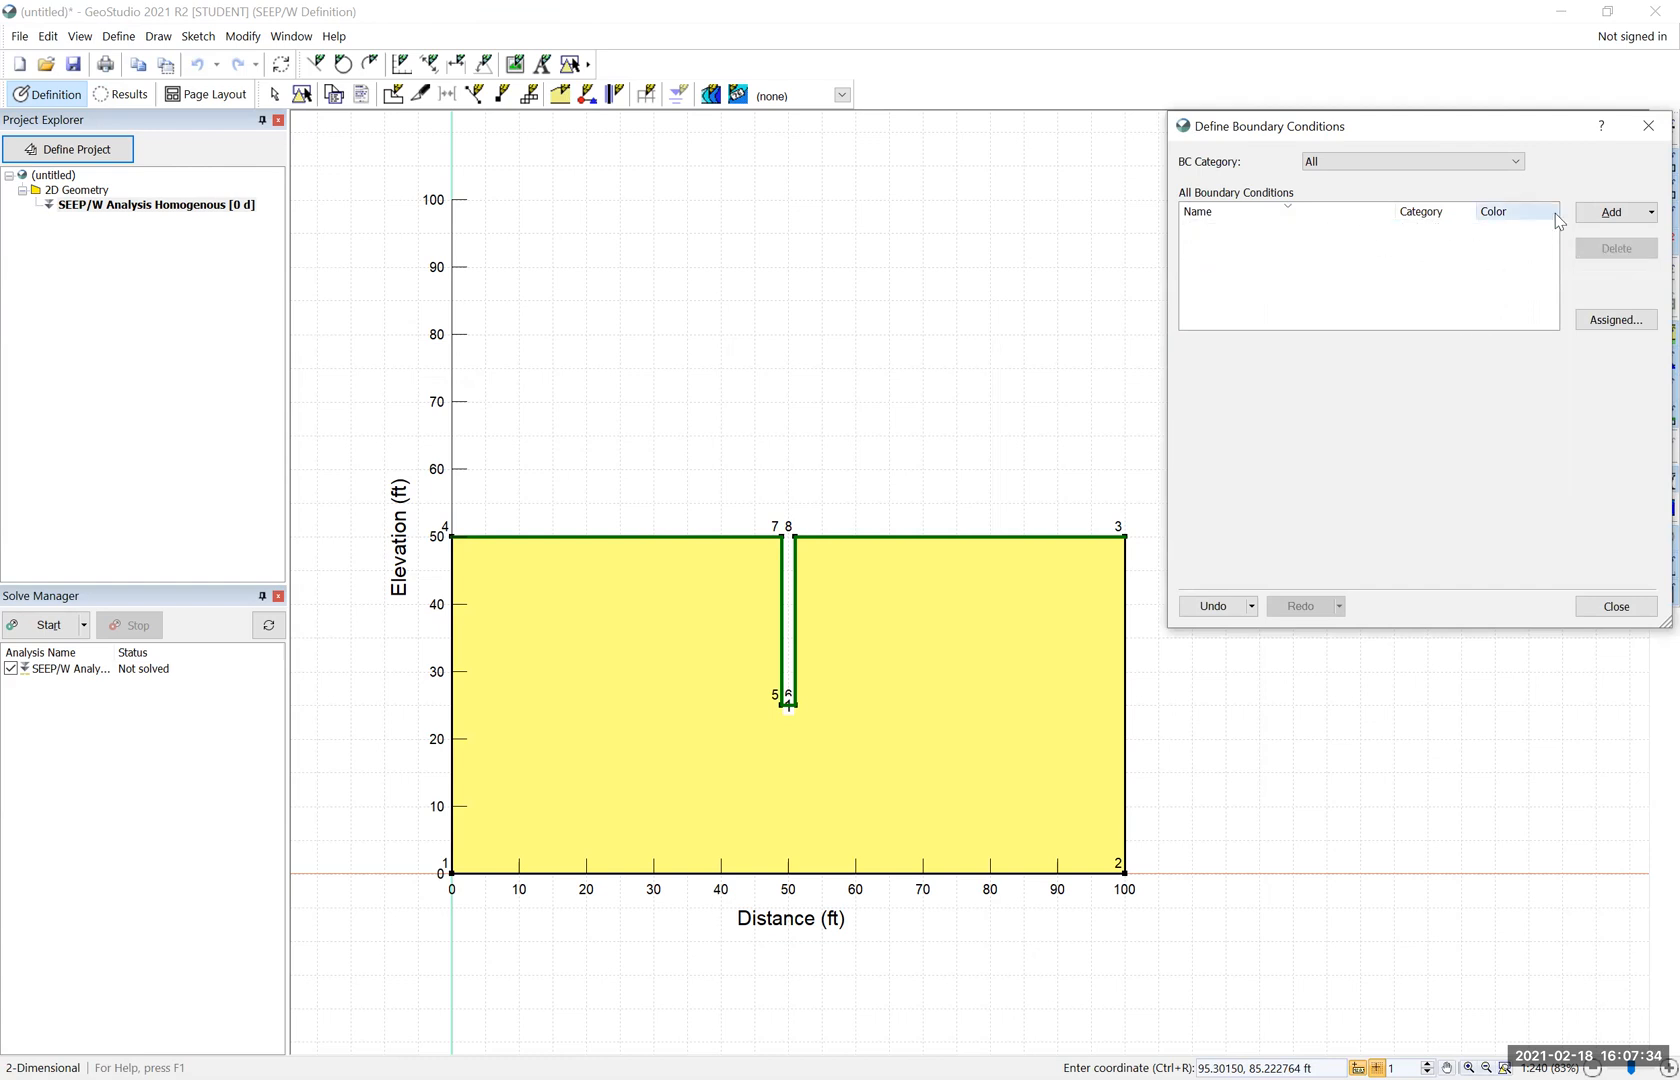
Add a hydraulic boundary condition named Upstream with a constant water pressure head of 42 ft
{"action": "left_click", "coordinate": [1610, 212]}
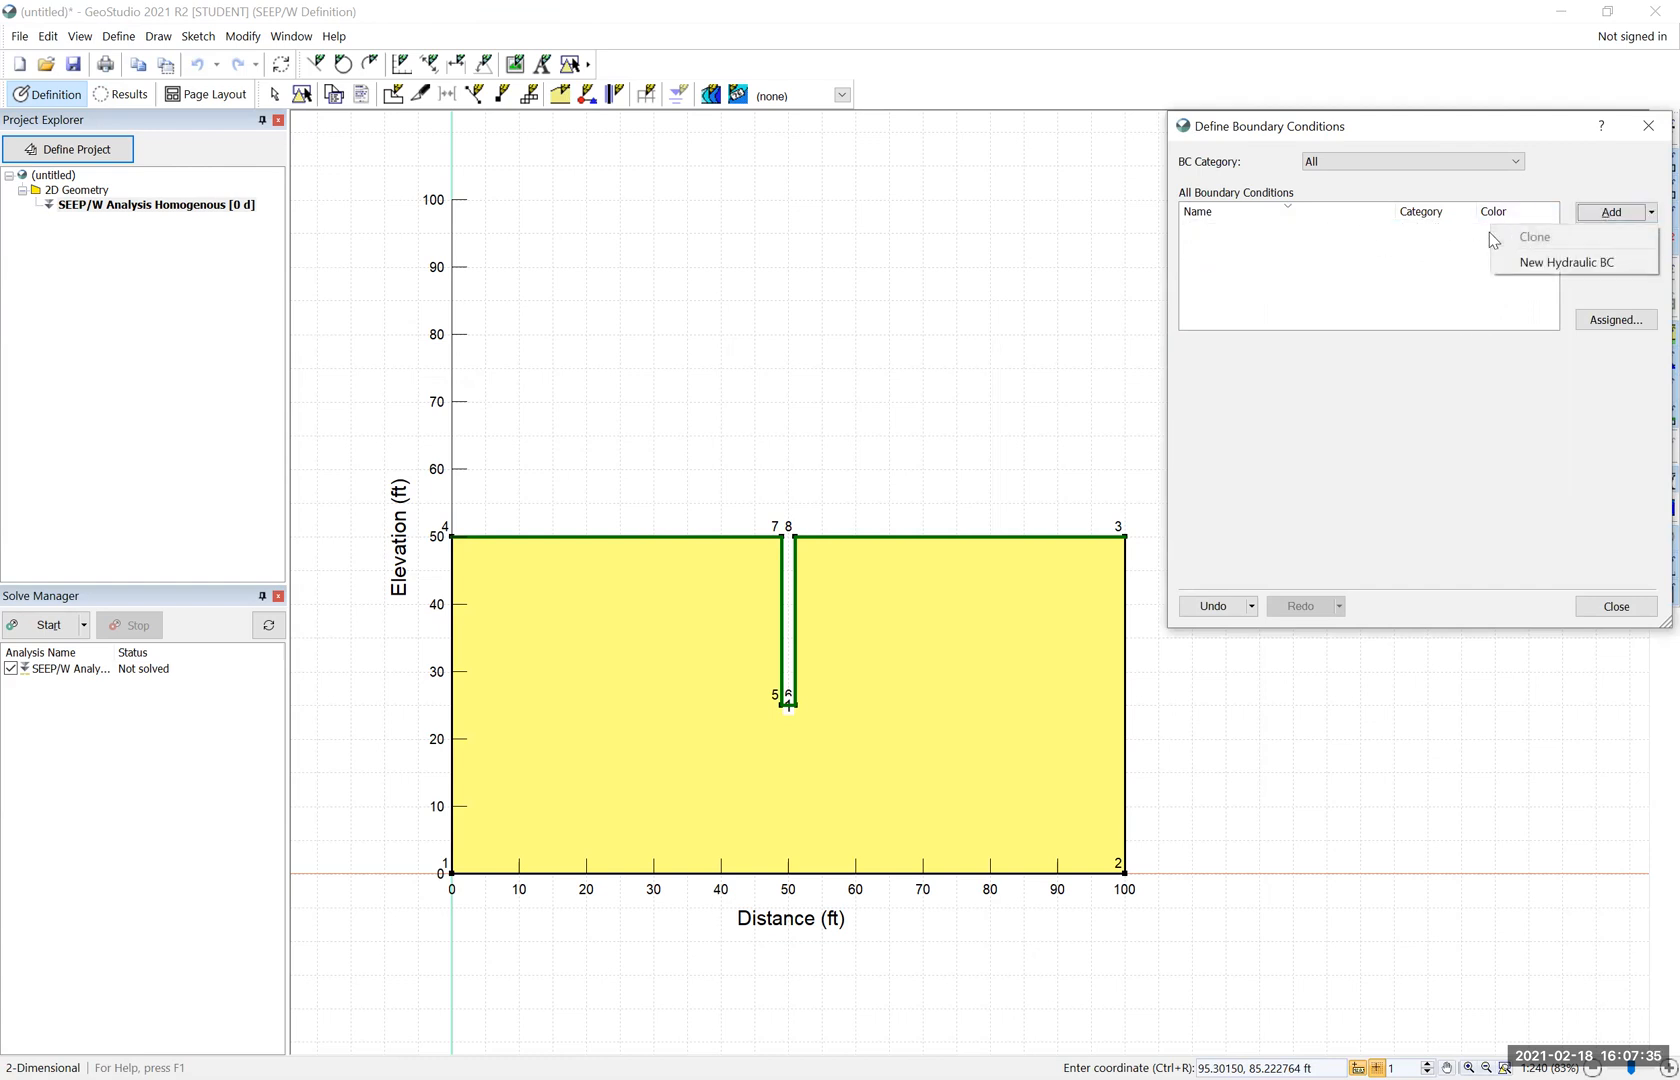
{"action": "left_click", "coordinate": [1565, 266]}
{"action": "left_click_drag", "start_coordinate": [1361, 360], "coordinate": [1183, 359]}
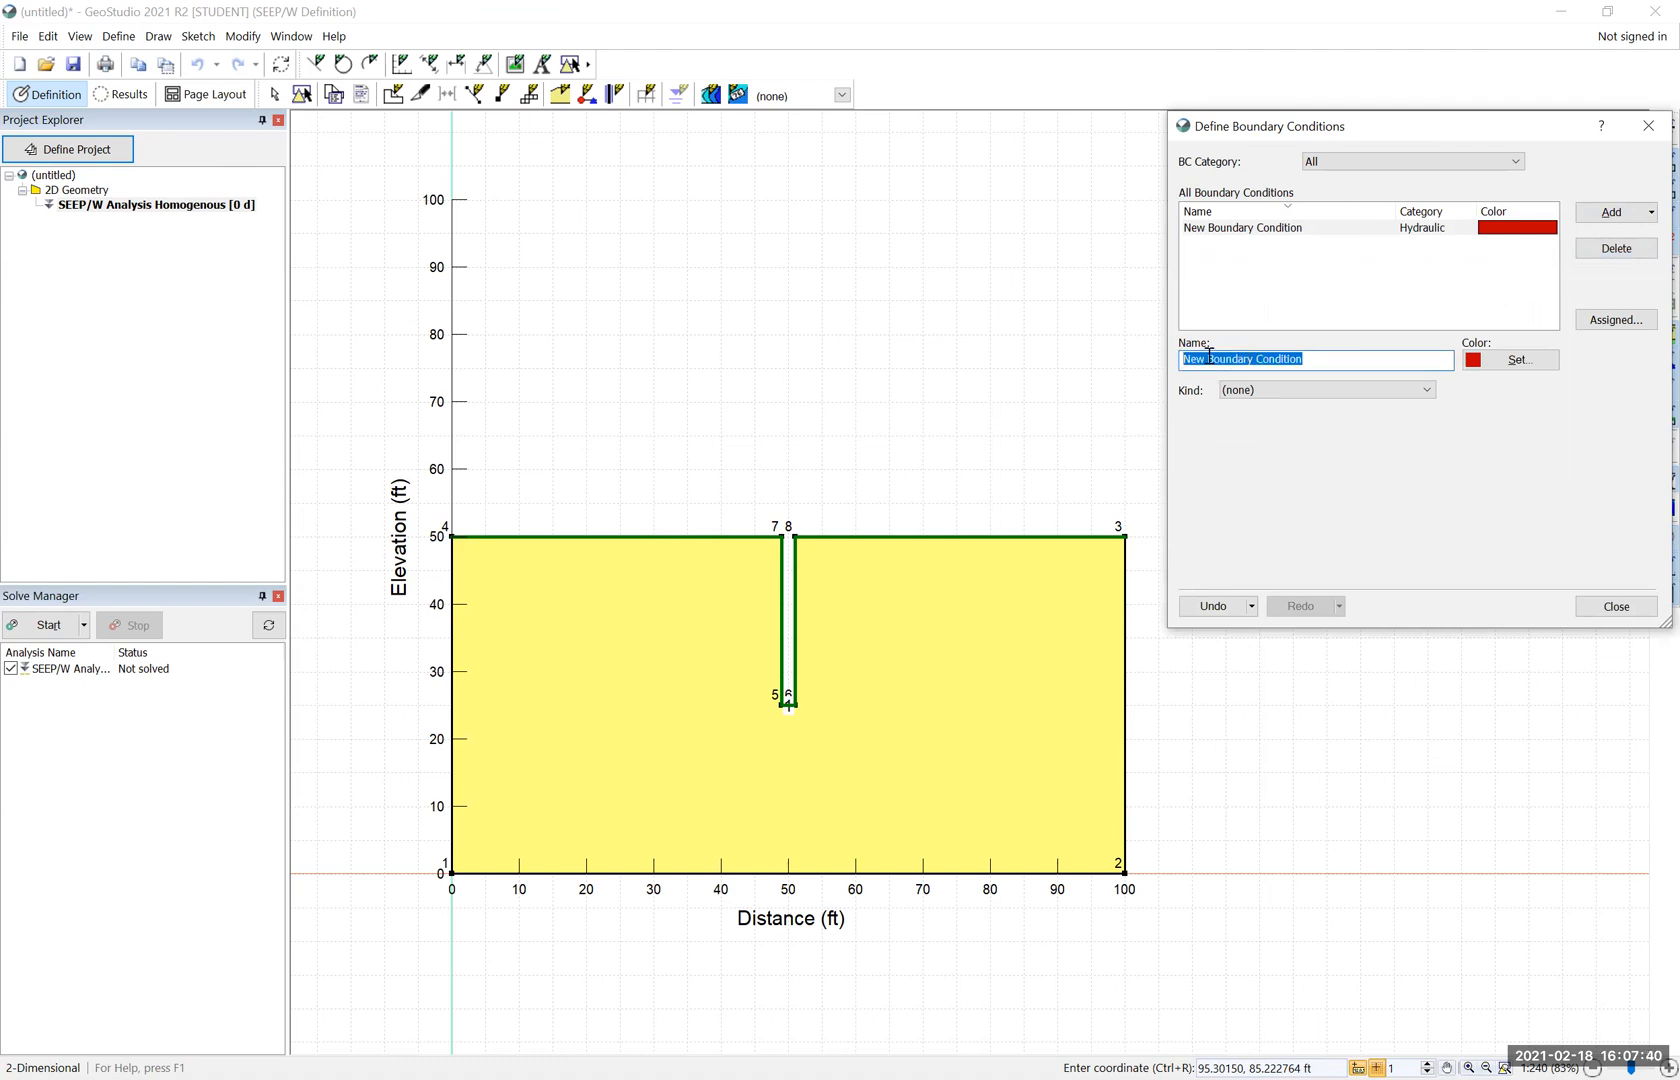
{"action": "type", "text": "Upstream"}
{"action": "left_click", "coordinate": [1336, 394]}
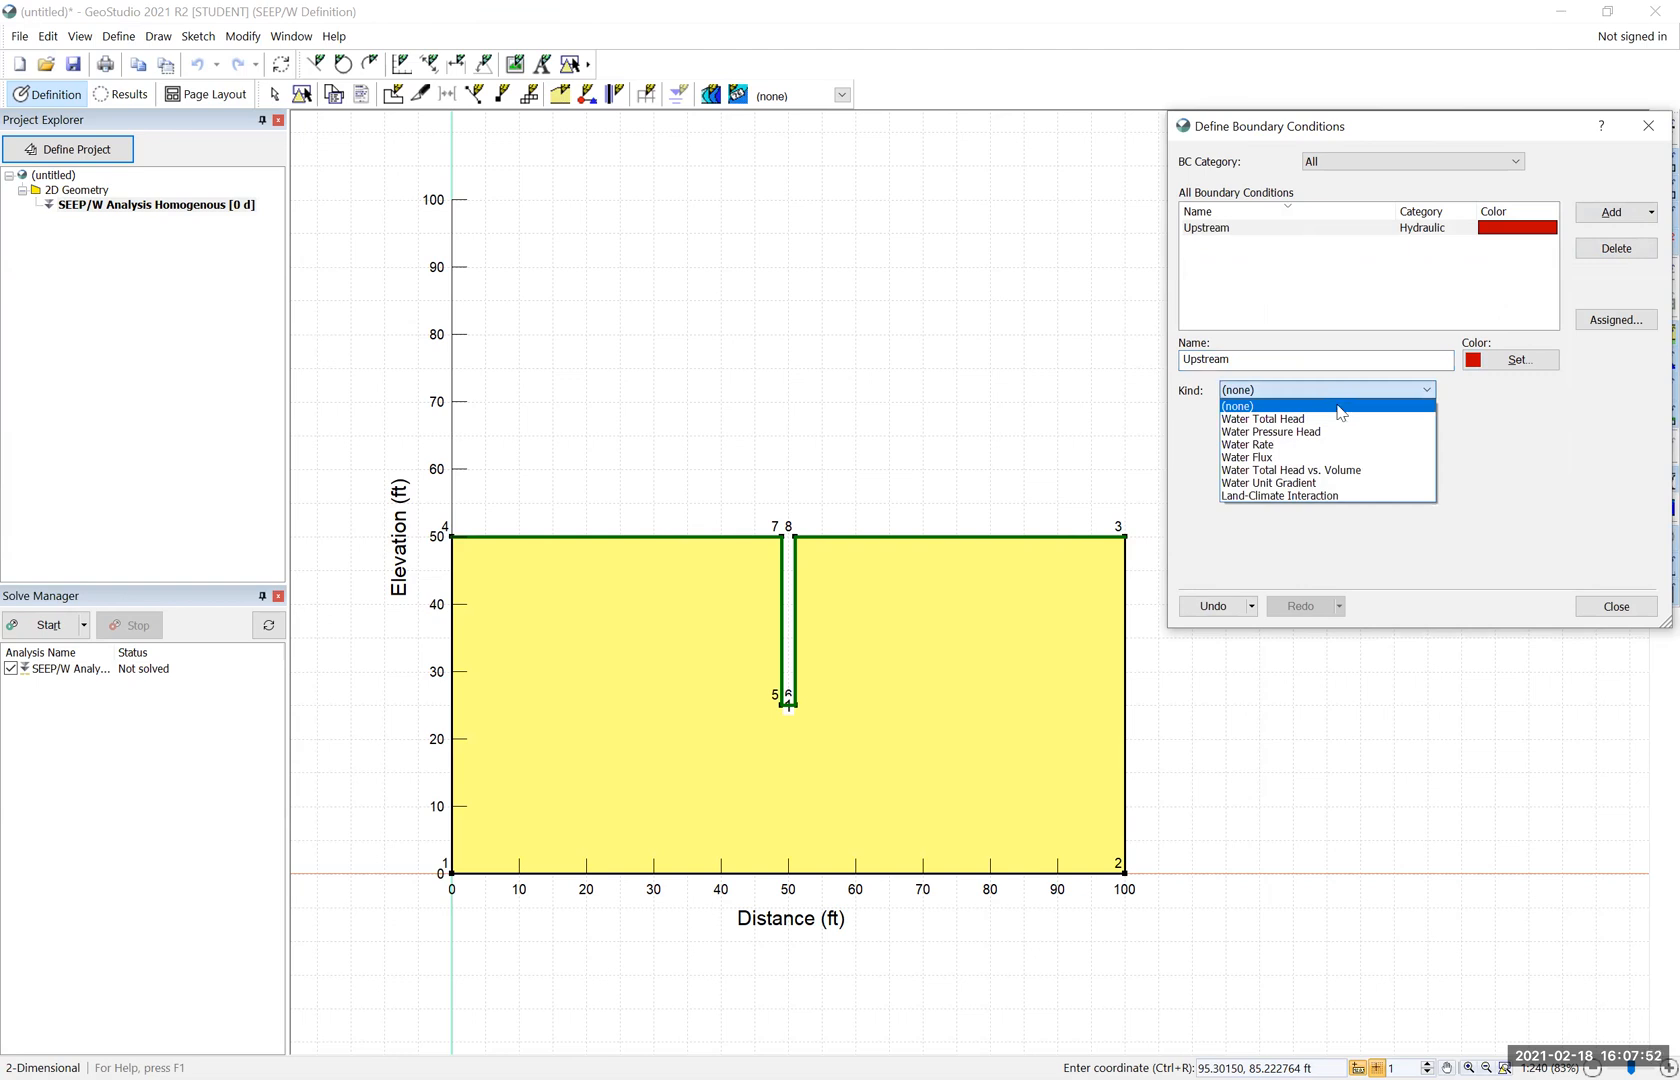
{"action": "left_click", "coordinate": [1312, 432]}
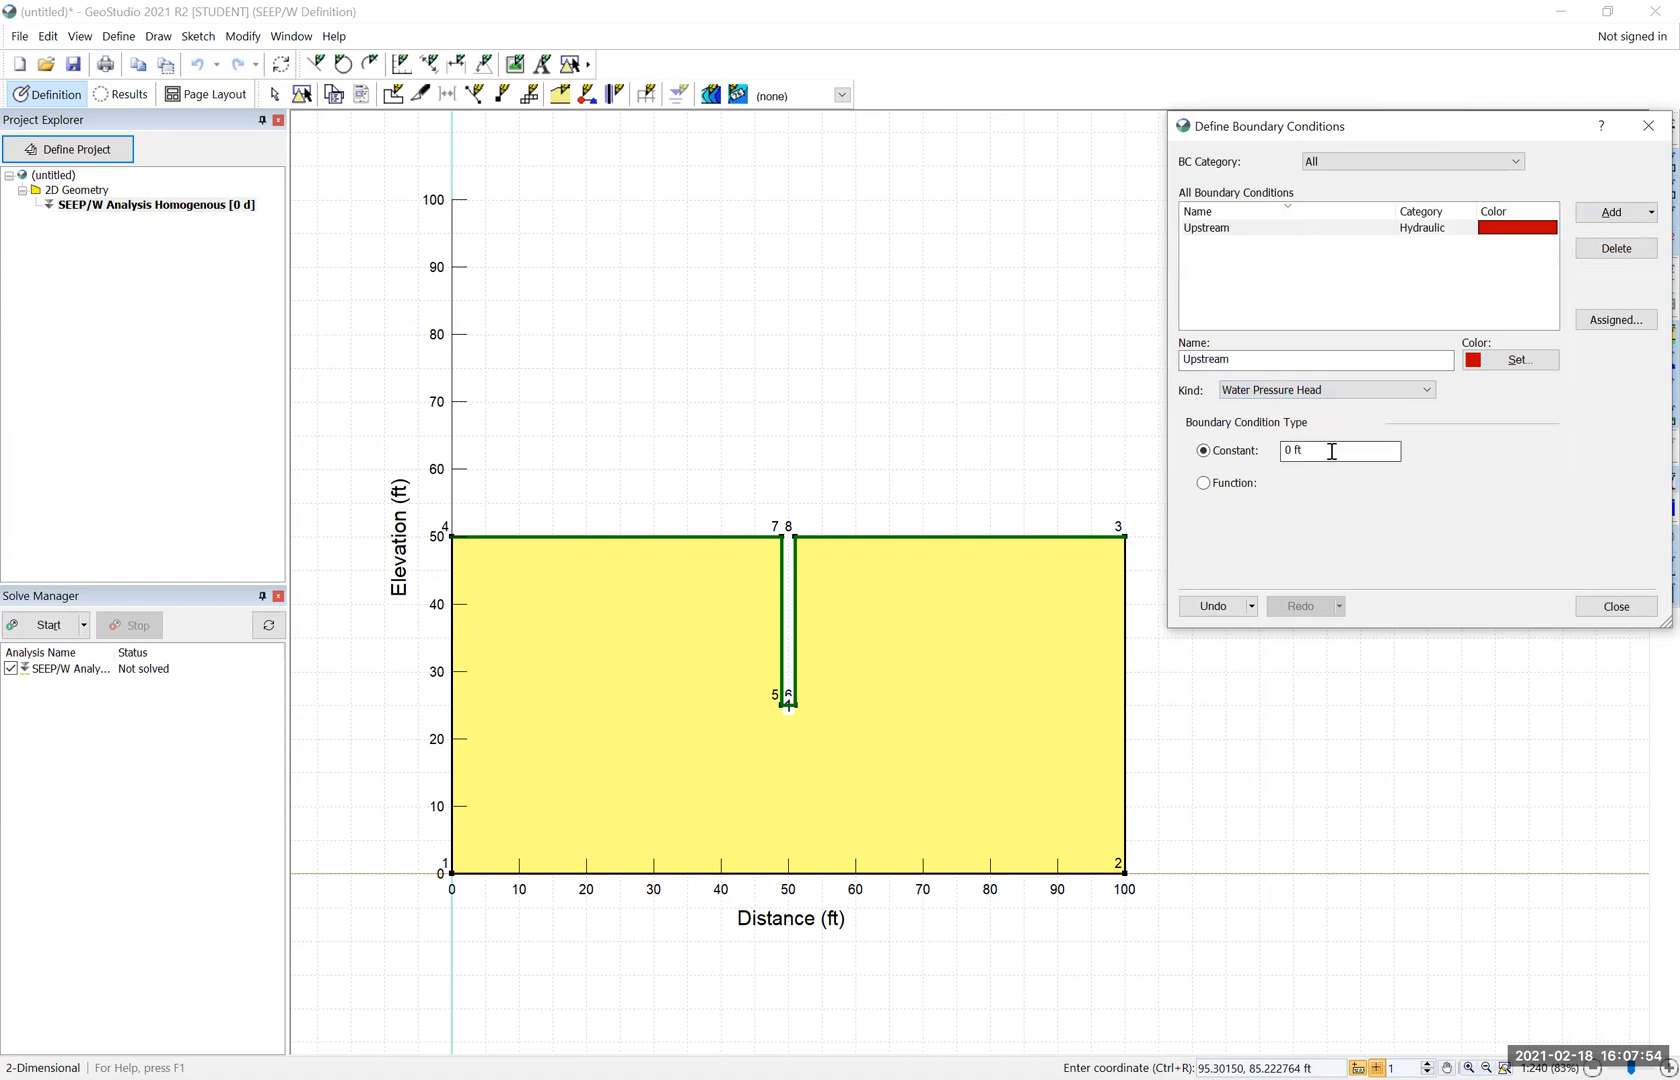
{"action": "left_click", "coordinate": [1333, 452]}
{"action": "type", "text": "42"}
Add a hydraulic boundary condition named Downstream as a constant water pressure head of 0 ft
{"action": "left_click", "coordinate": [1612, 214]}
{"action": "left_click", "coordinate": [1557, 261]}
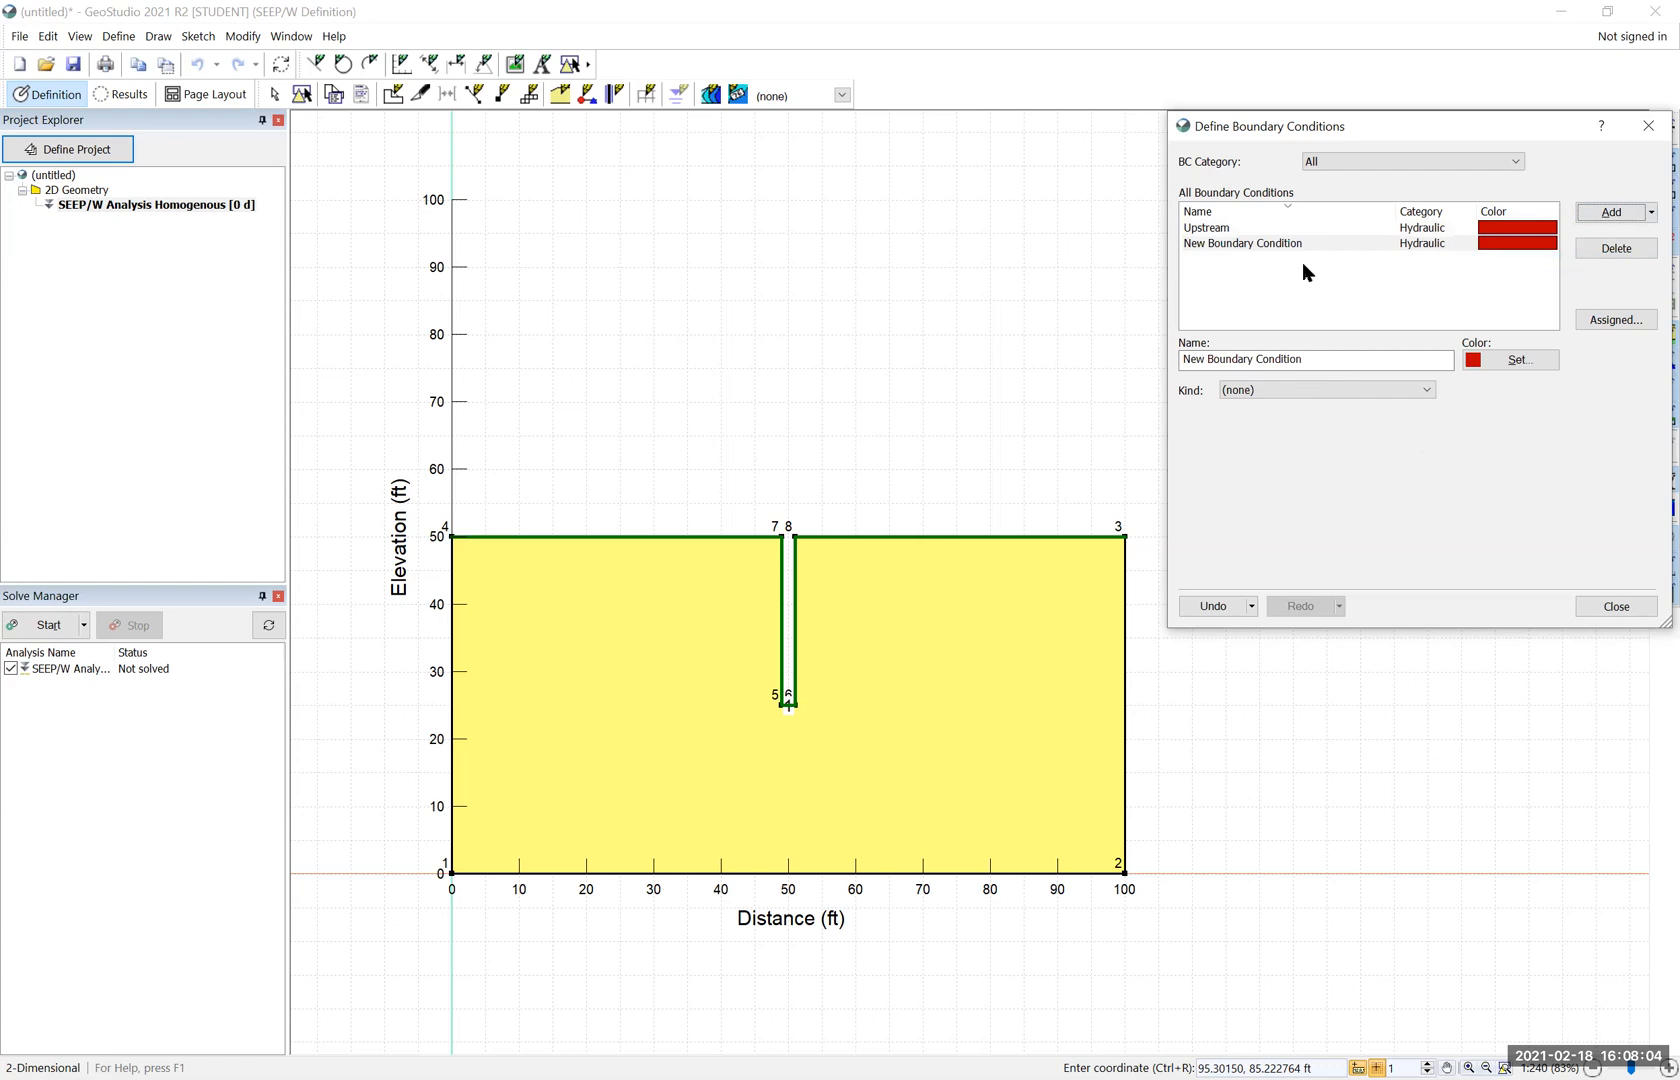
{"action": "left_click_drag", "start_coordinate": [1303, 360], "coordinate": [1180, 363]}
{"action": "type", "text": "Downstrea"}
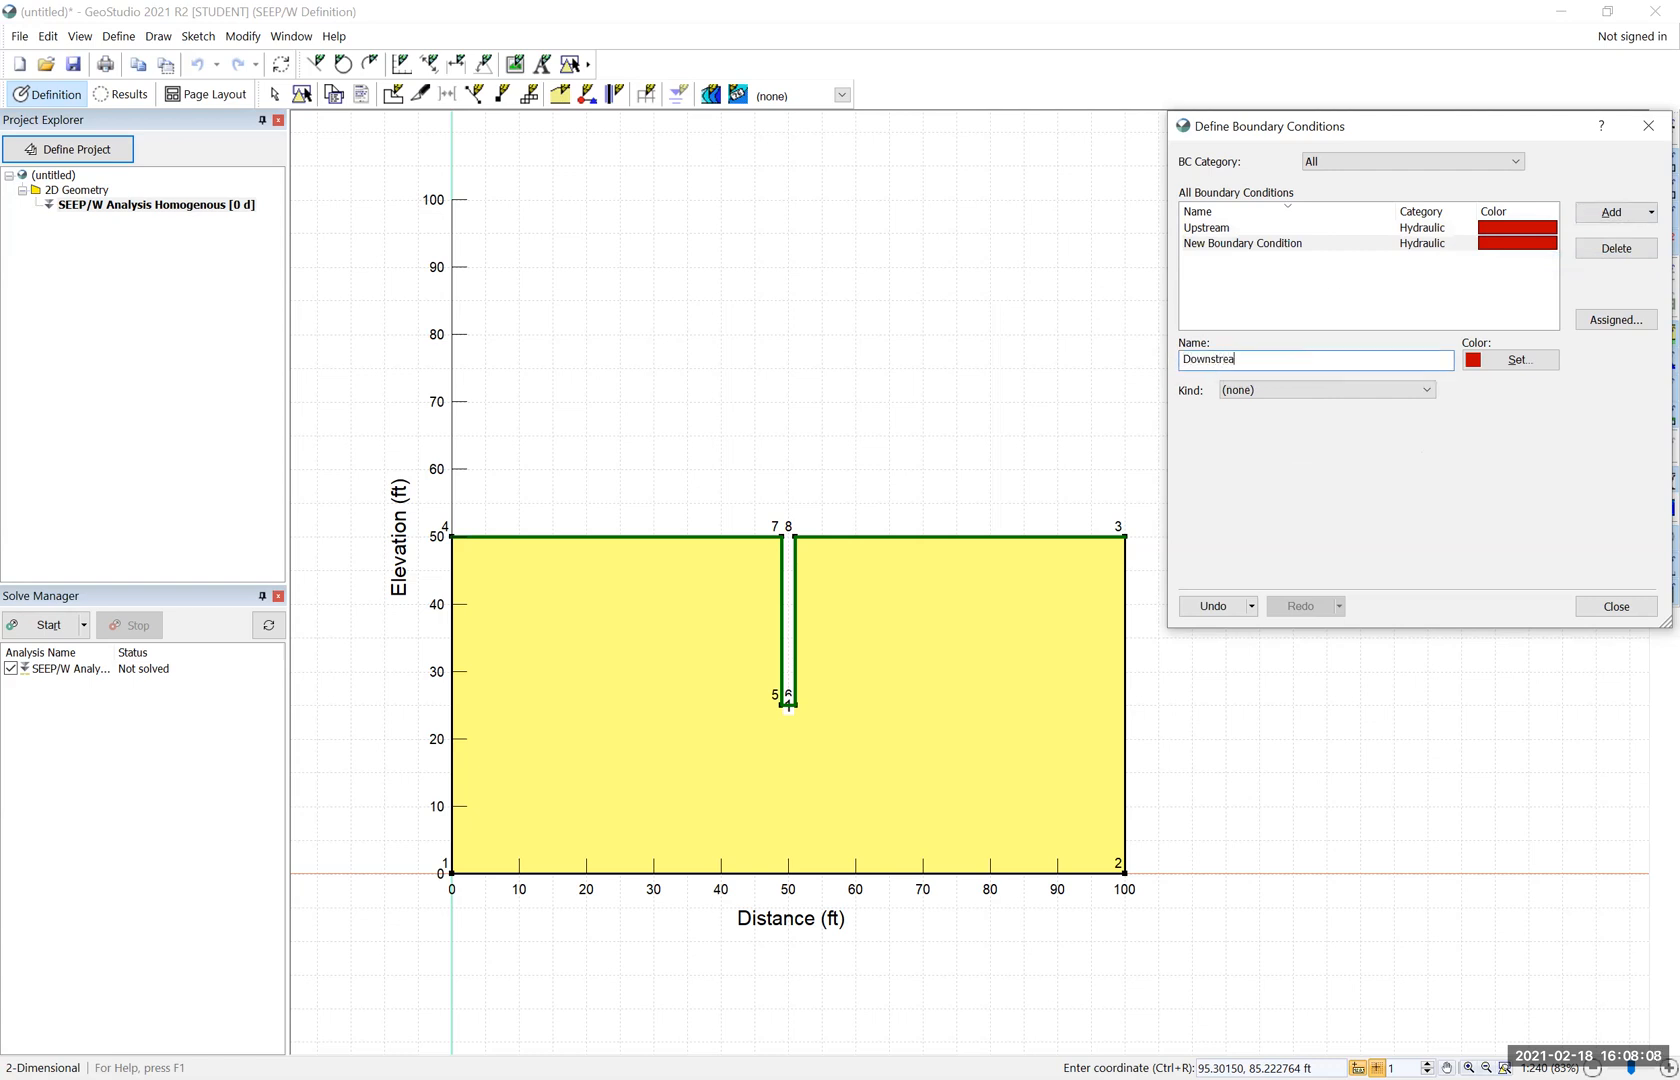
{"action": "type", "text": "m"}
{"action": "left_click", "coordinate": [1405, 389]}
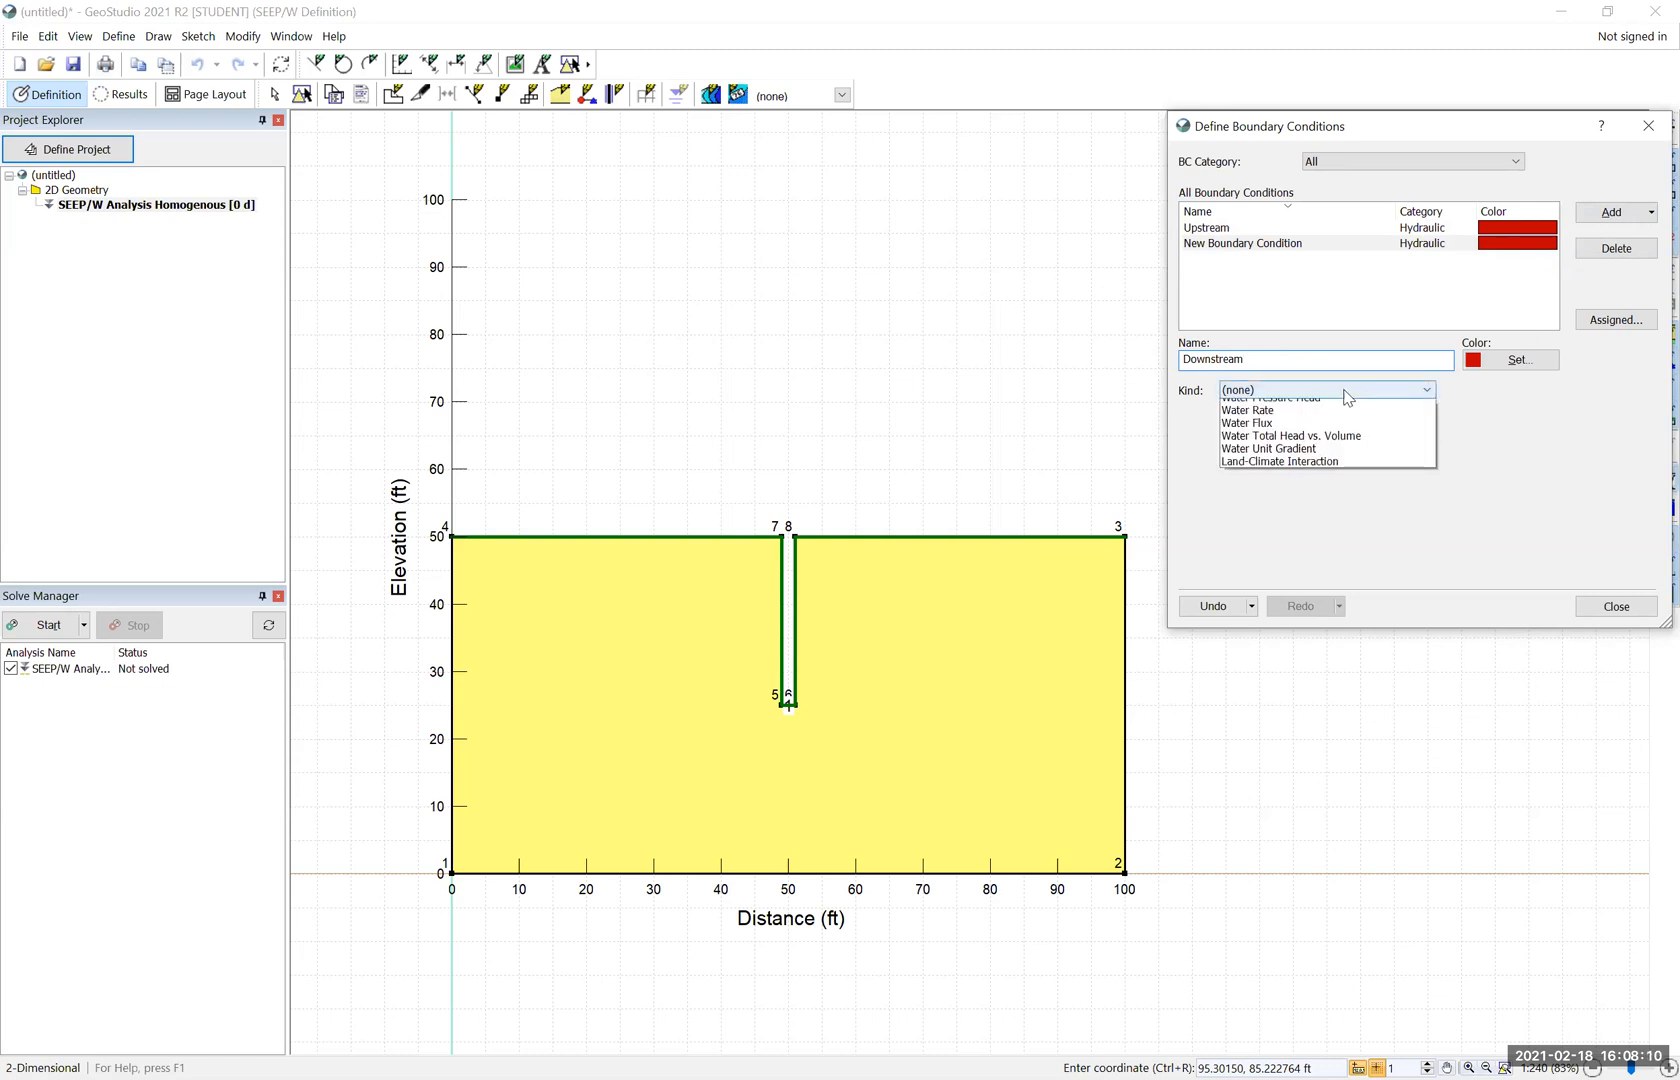
{"action": "left_click", "coordinate": [1341, 431]}
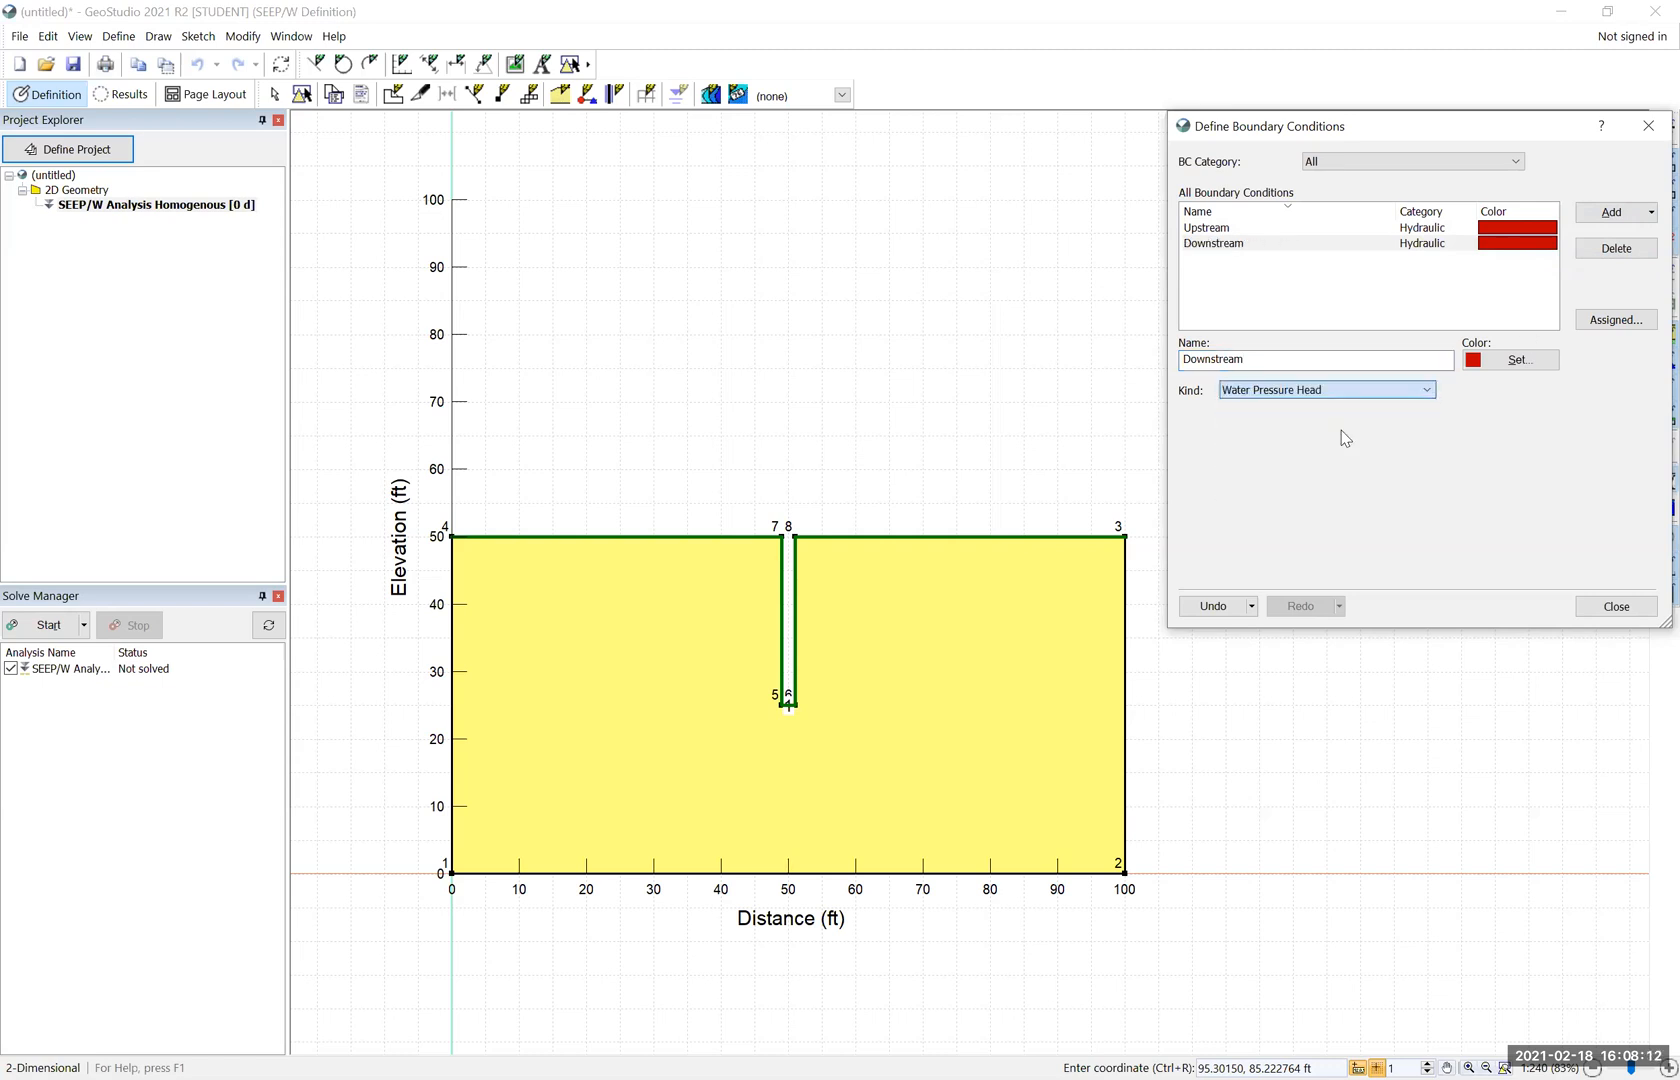
{"action": "double_click", "coordinate": [1331, 448]}
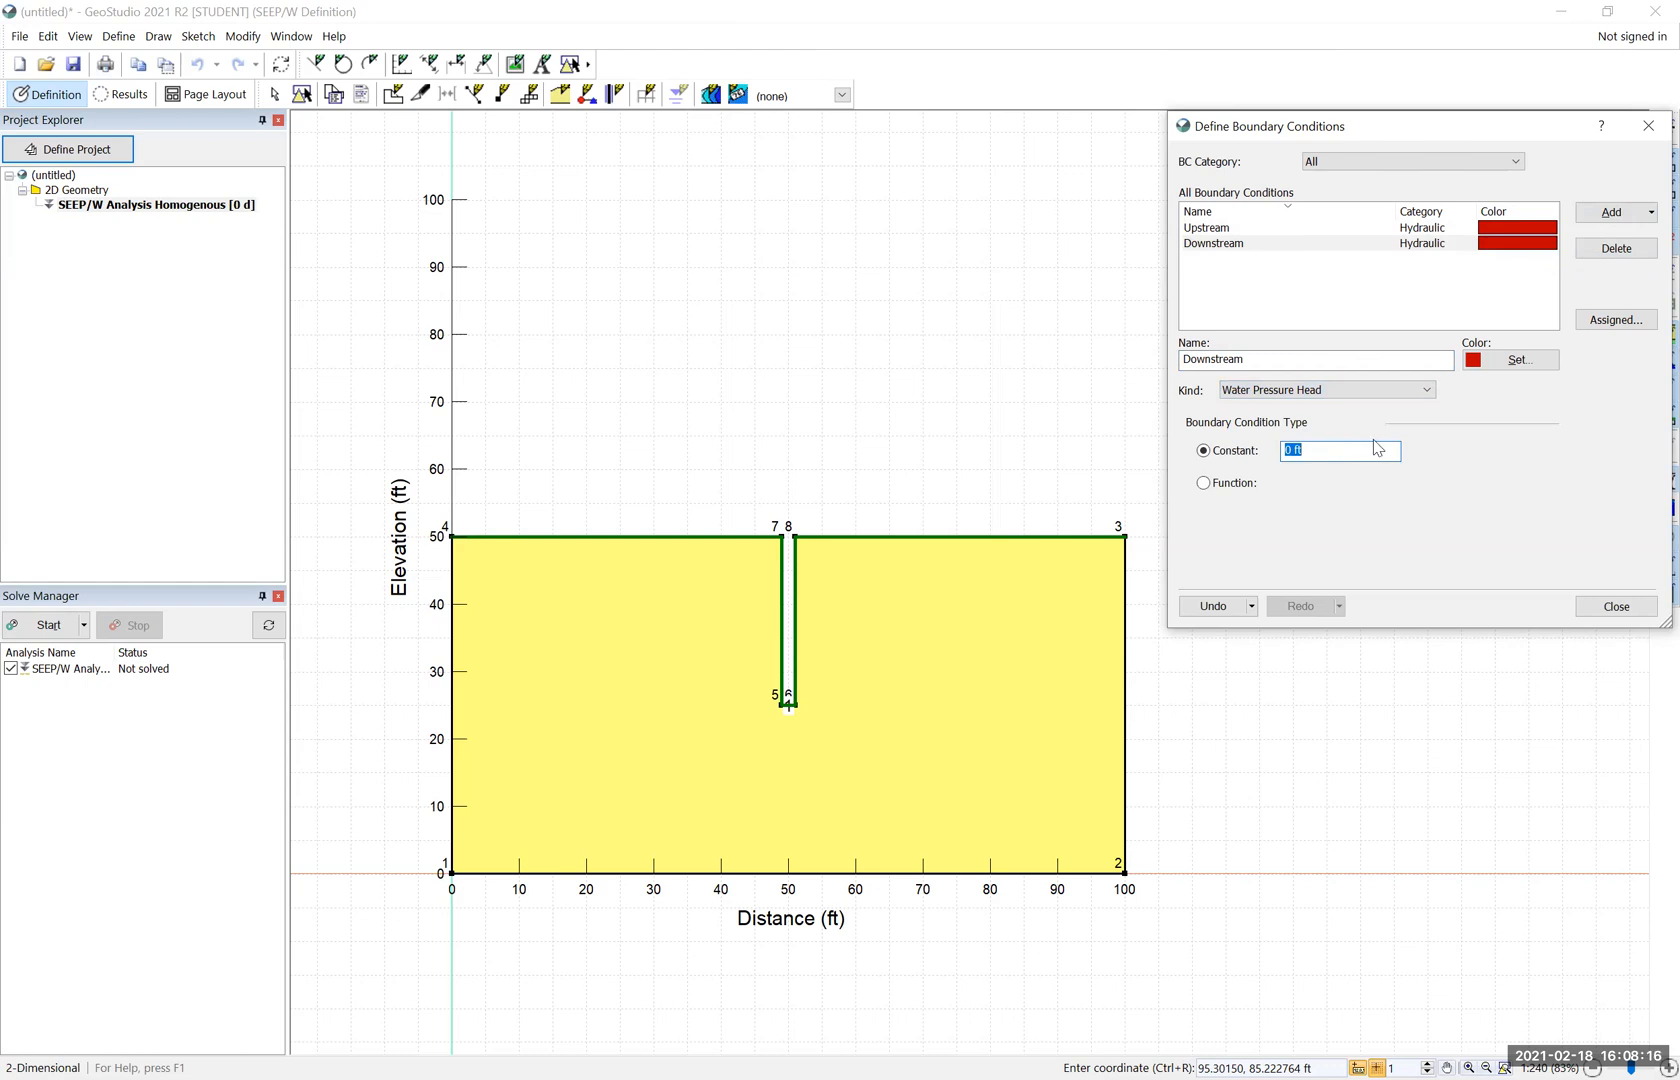
{"action": "left_click", "coordinate": [1331, 450]}
Change the Downstream boundary condition's color to blue and finish defining boundary conditions
{"action": "left_click", "coordinate": [1502, 366]}
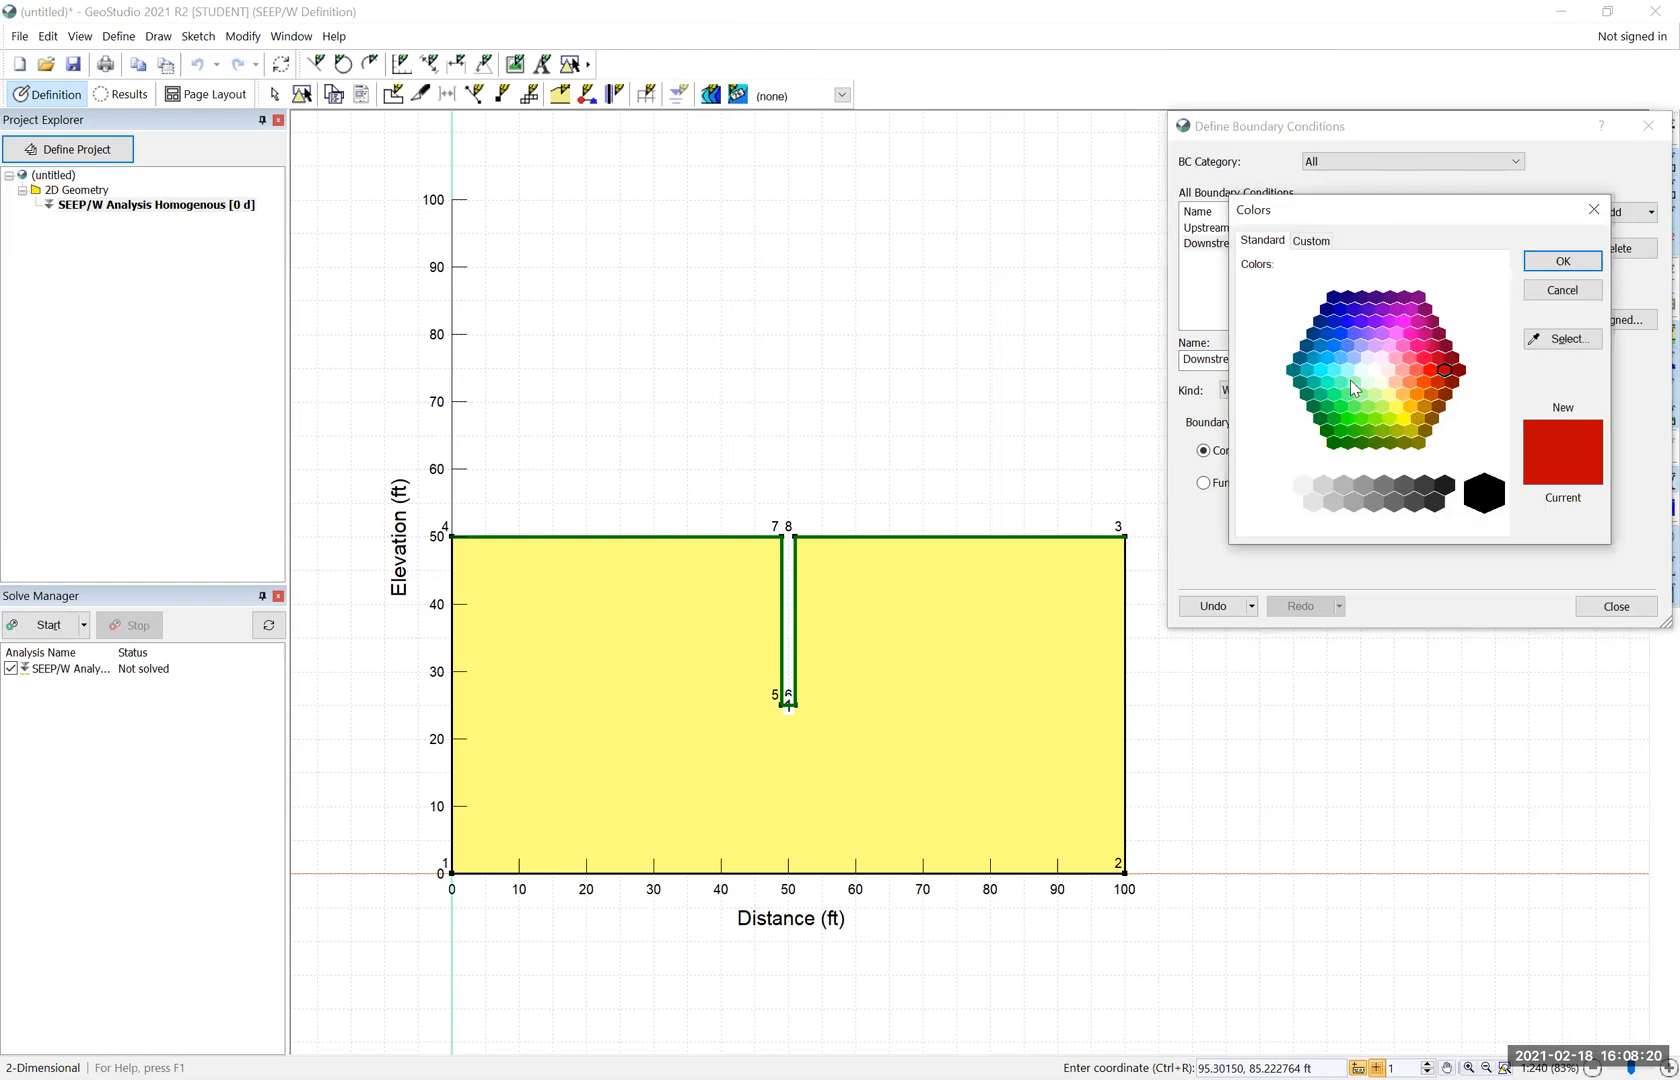
{"action": "left_click", "coordinate": [1341, 334]}
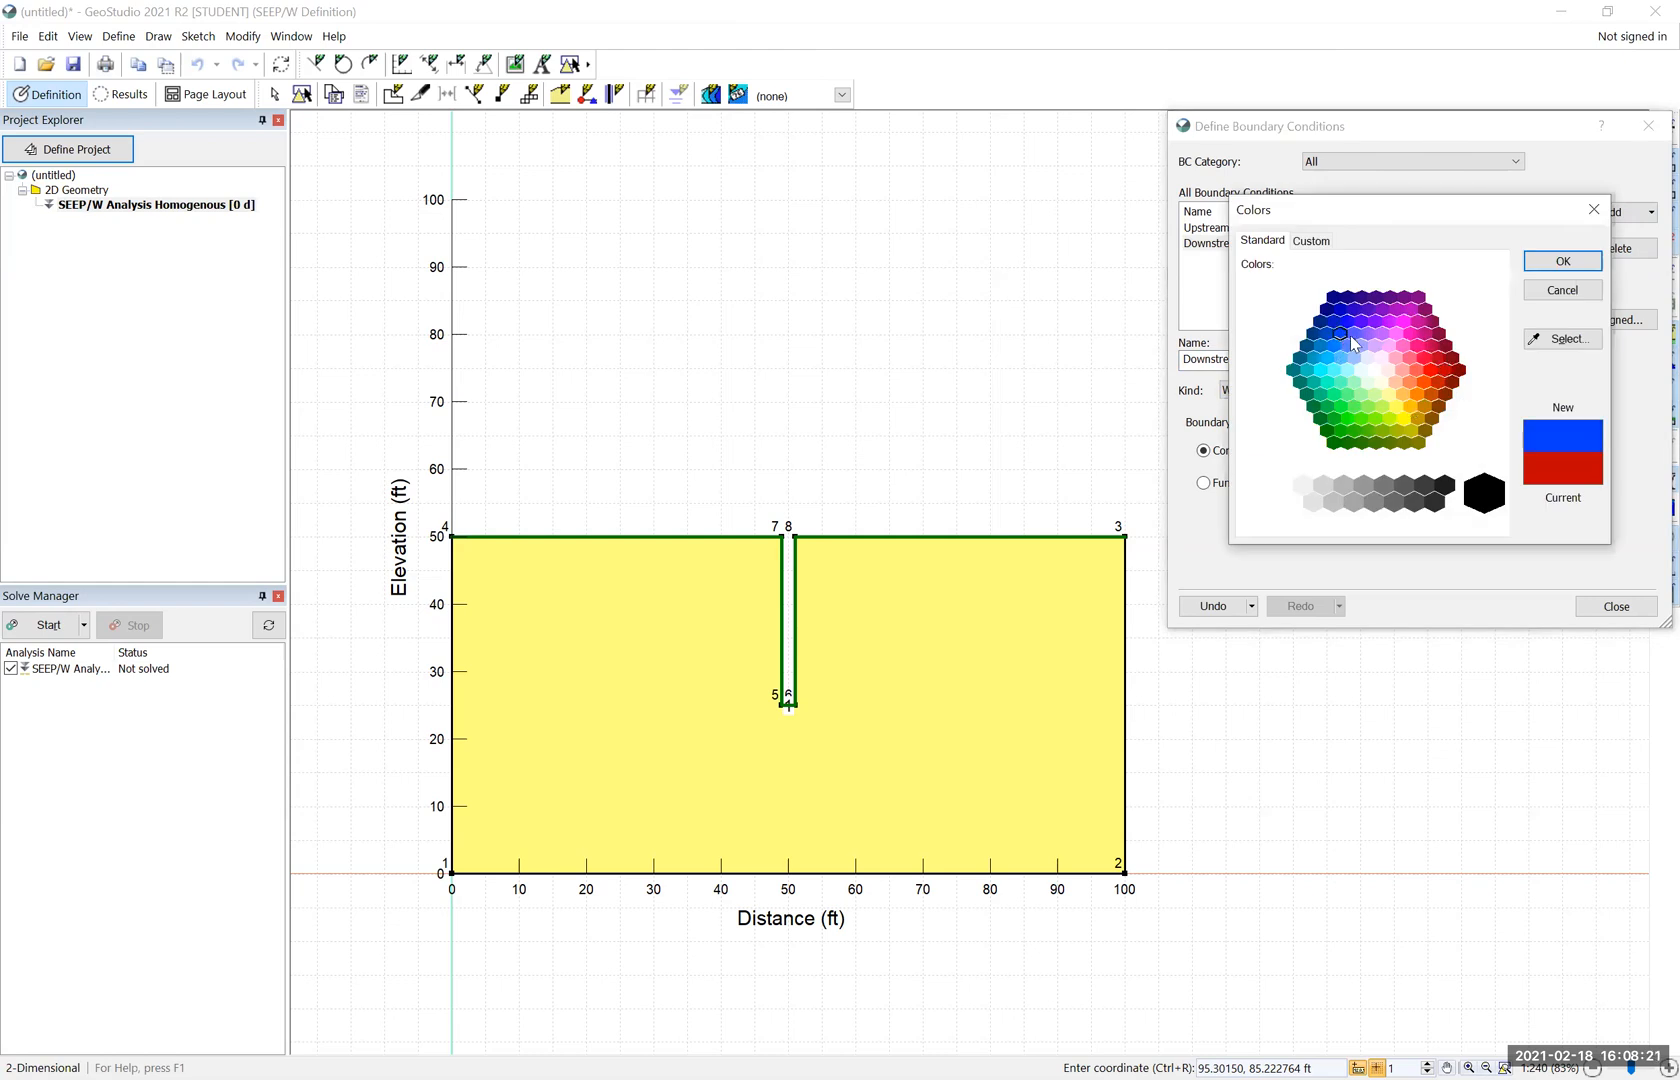
{"action": "left_click", "coordinate": [1561, 263]}
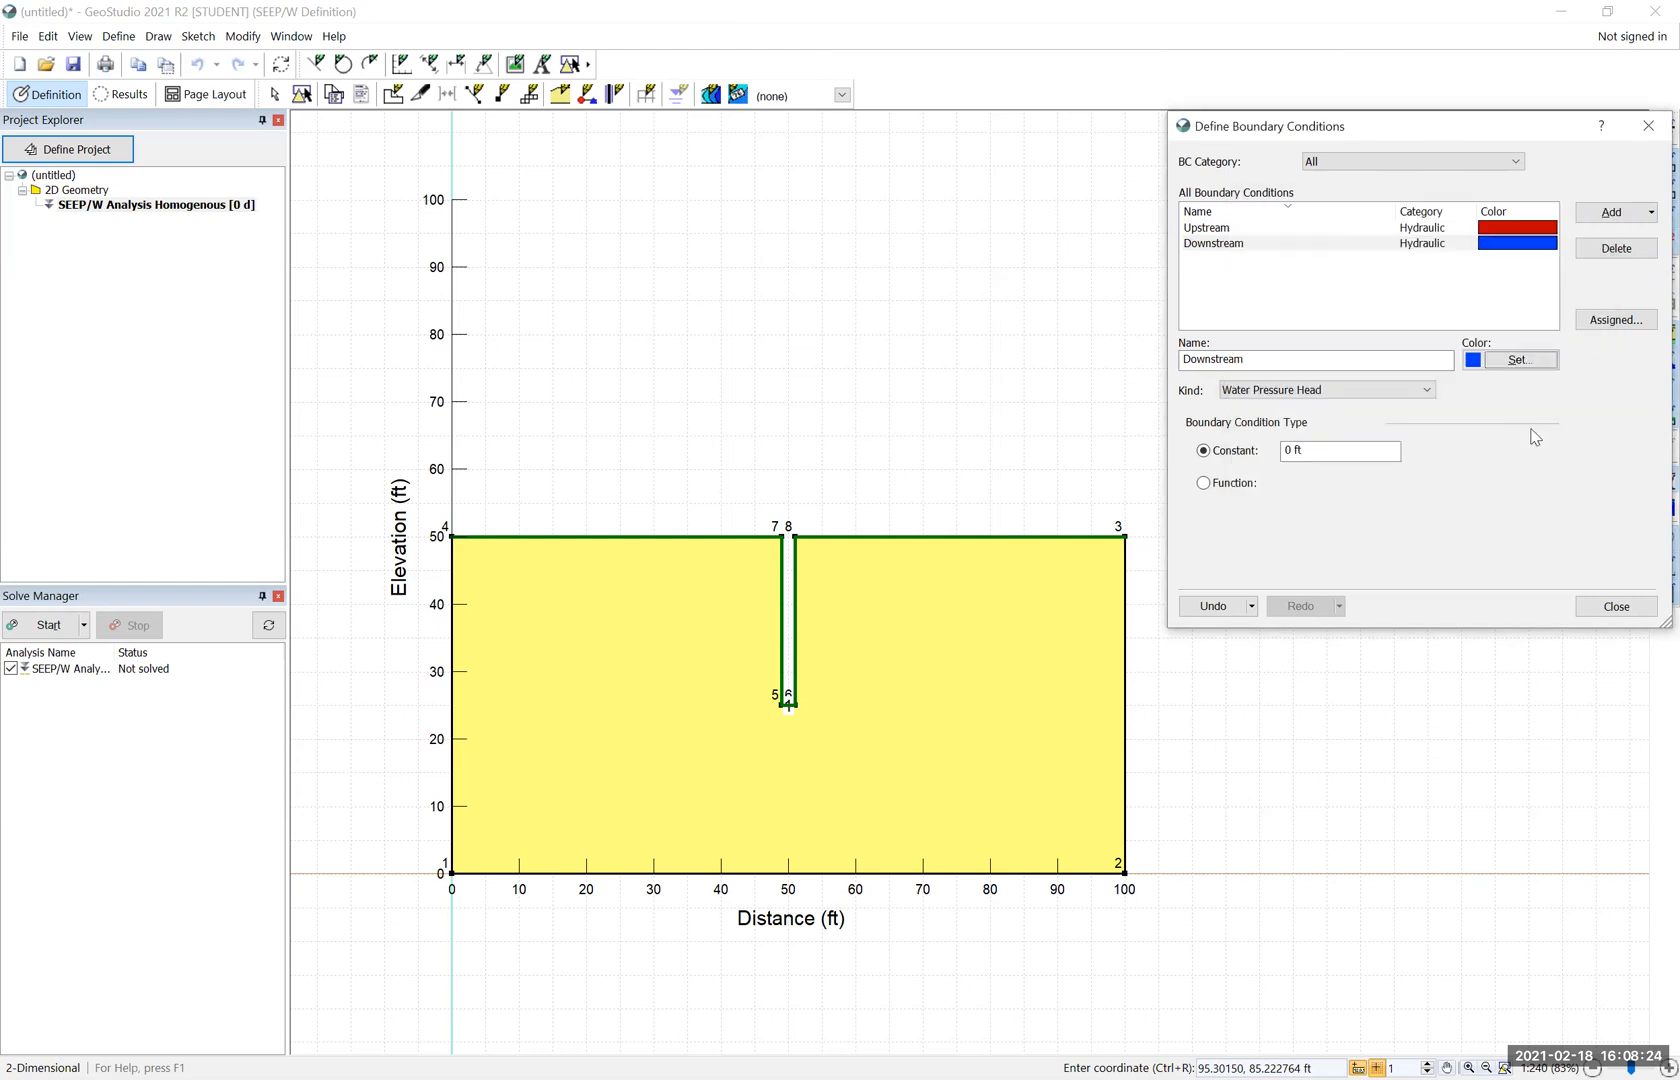
{"action": "left_click", "coordinate": [1620, 612]}
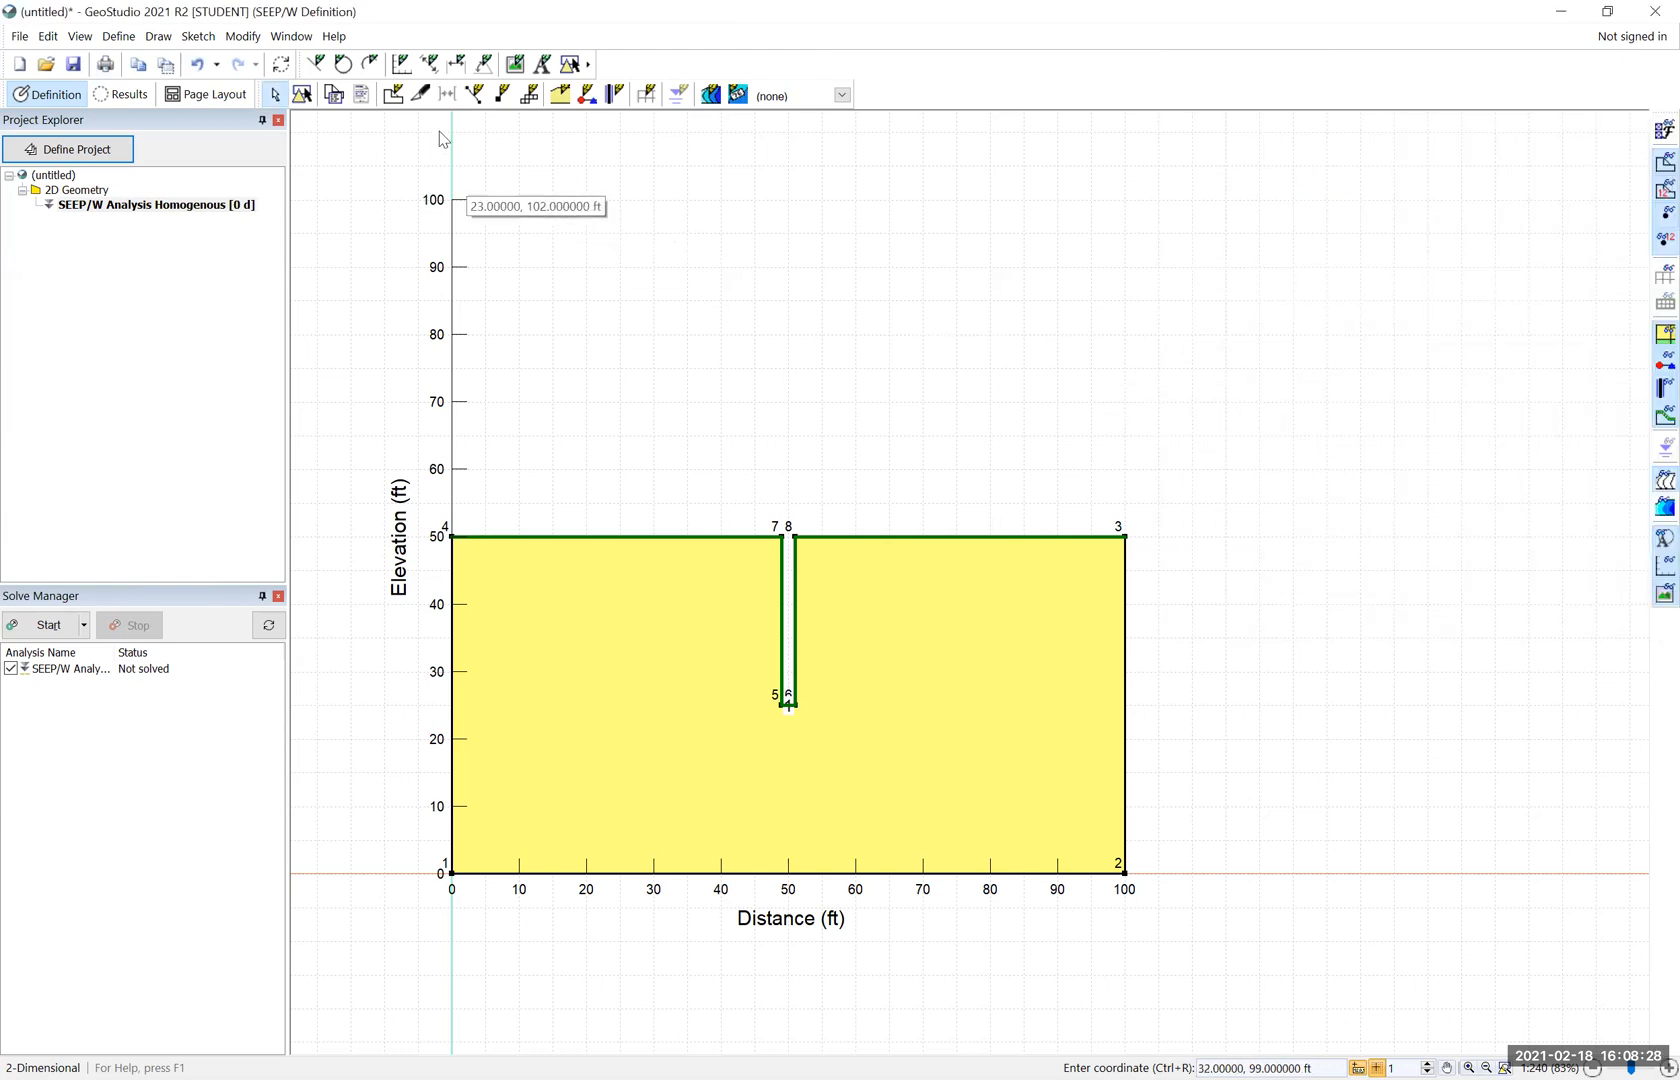
Assign the Upstream condition to the ground surface line between points 4 and 7, and Downstream to the line between points 8 and 3
{"action": "left_click", "coordinate": [158, 37]}
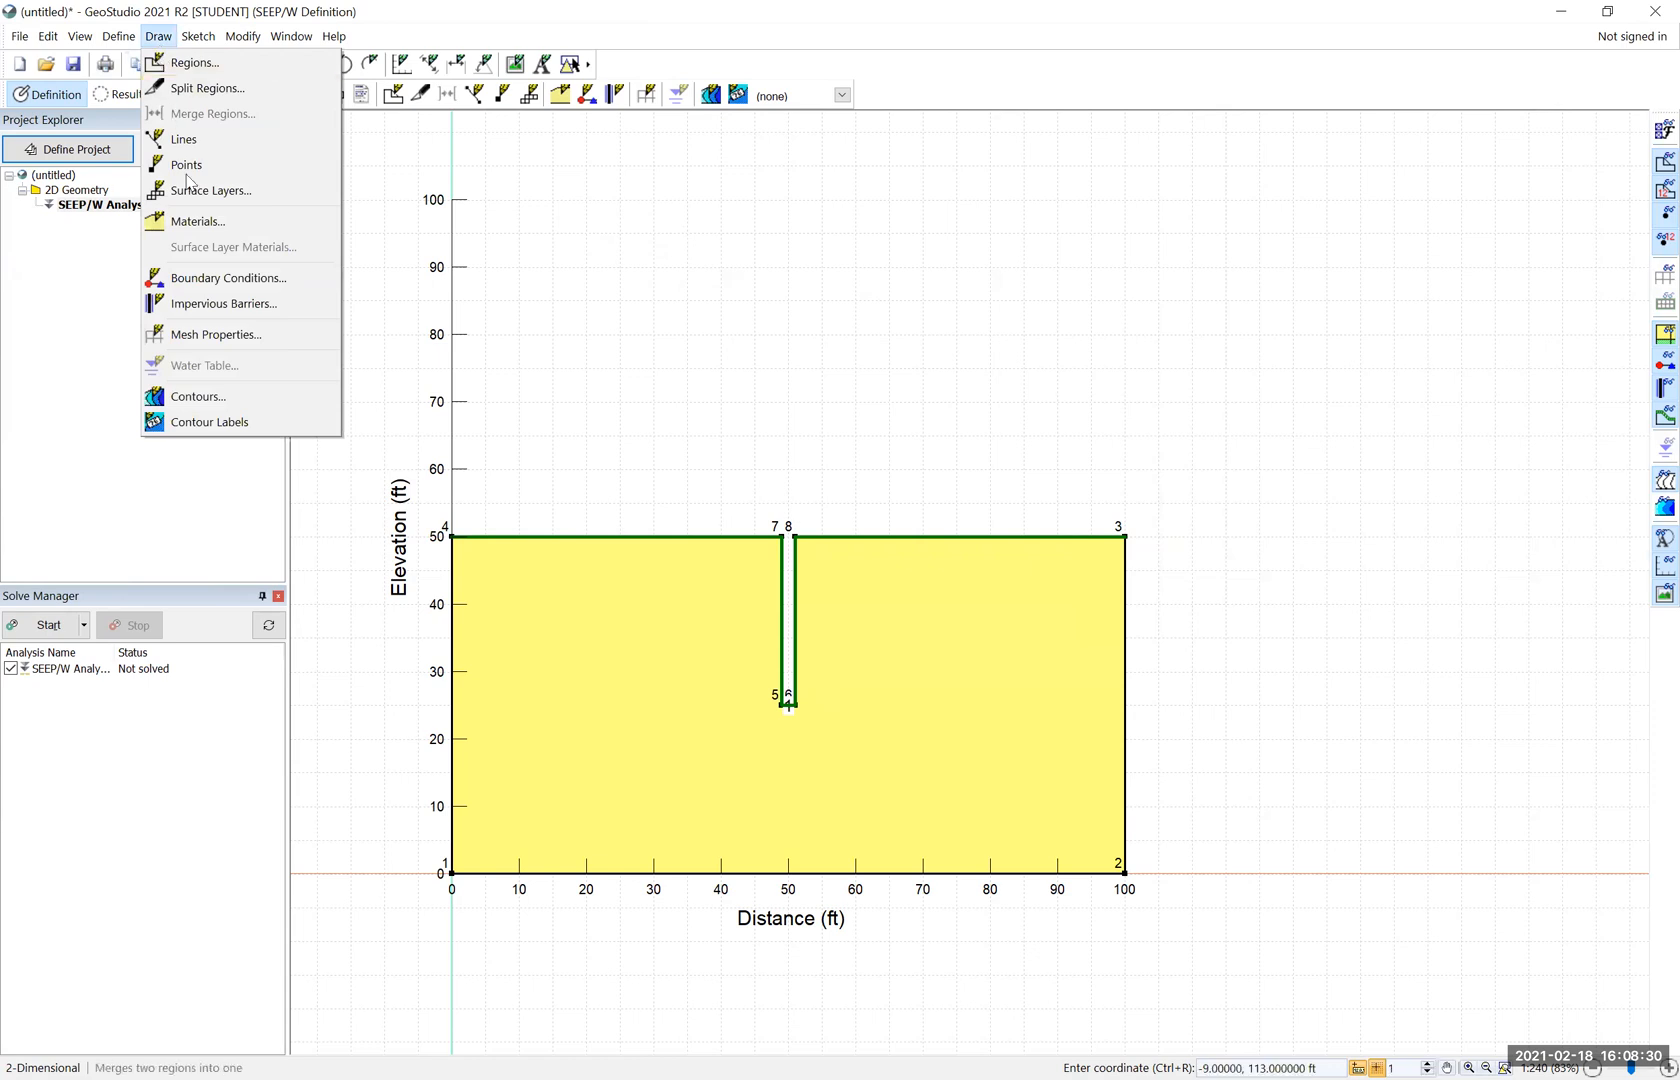
{"action": "left_click", "coordinate": [245, 280]}
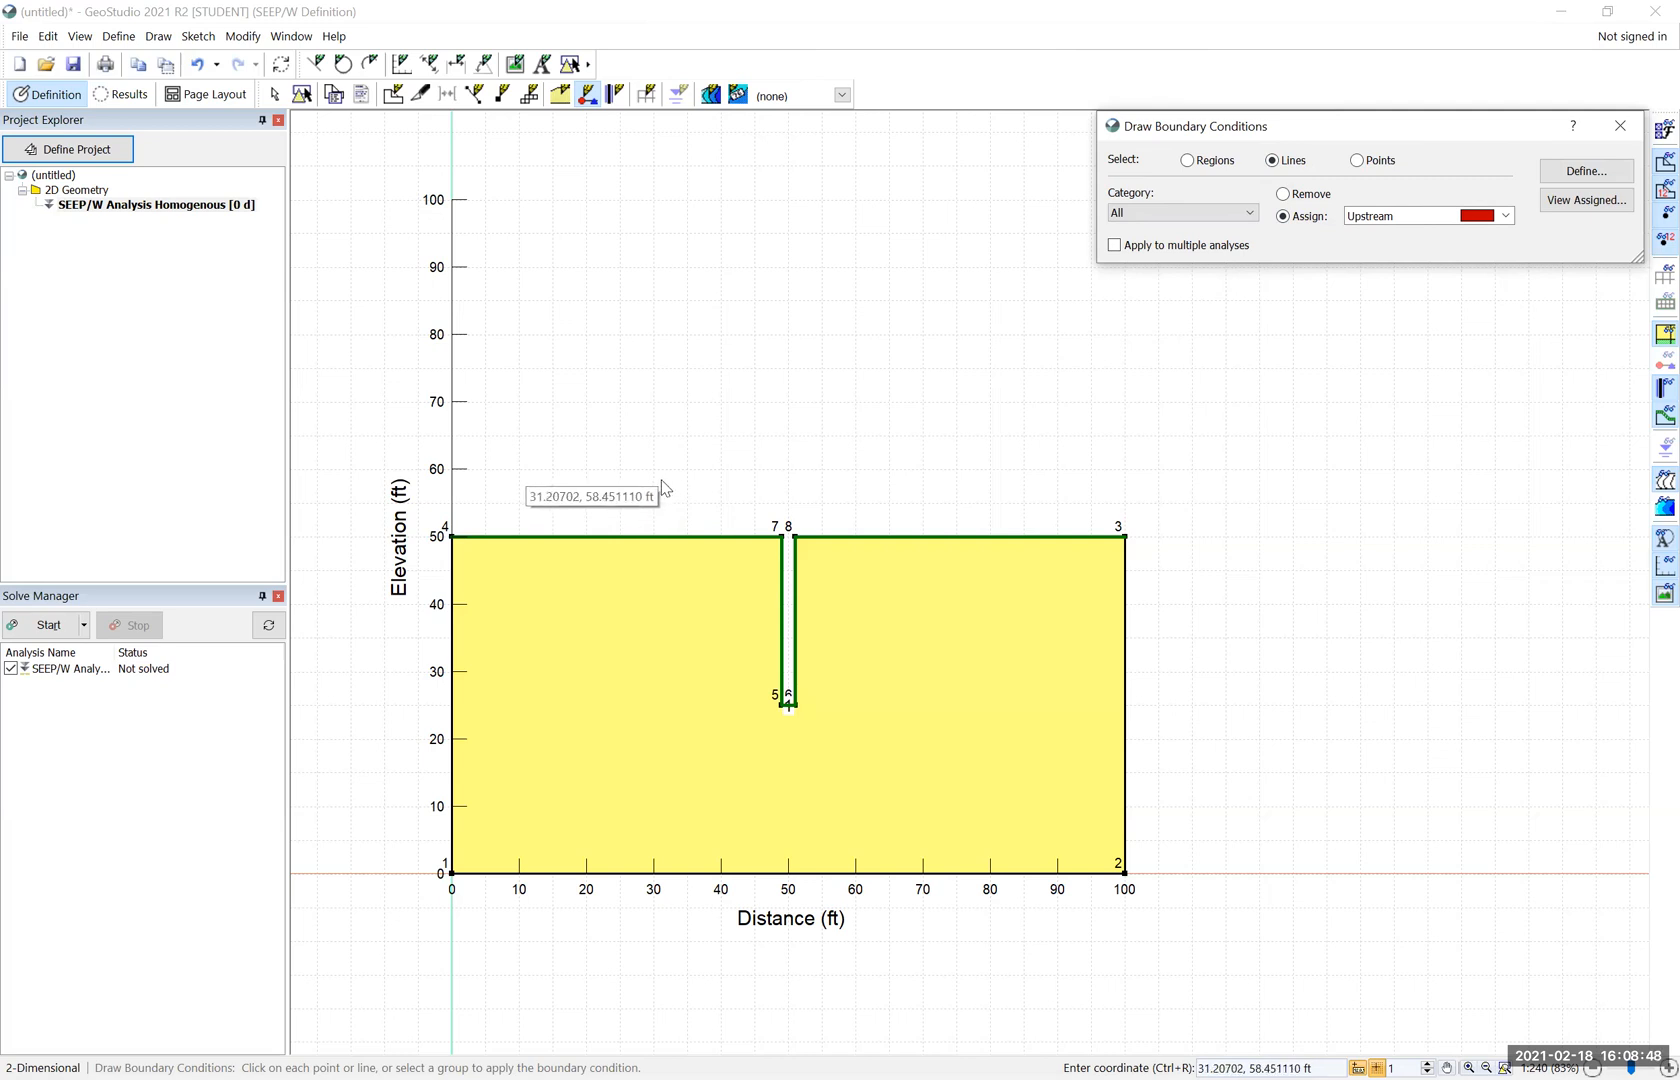
{"action": "left_click", "coordinate": [658, 536]}
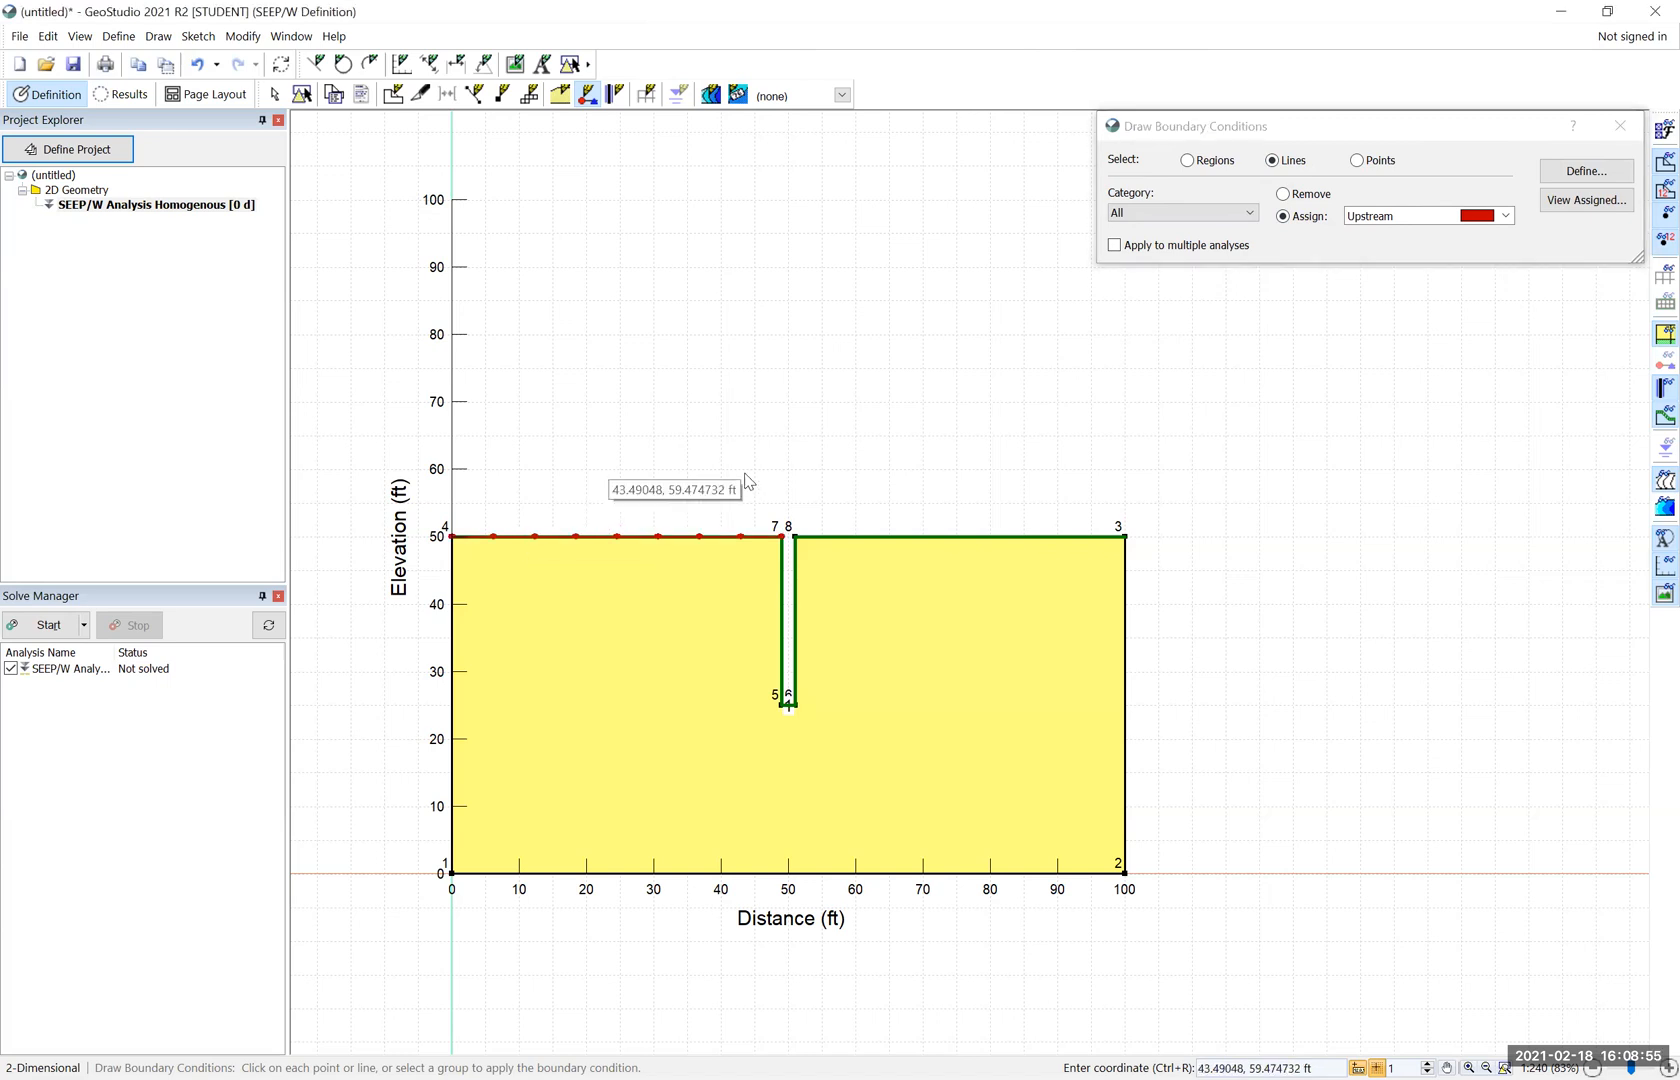
{"action": "left_click", "coordinate": [1425, 218]}
{"action": "left_click", "coordinate": [1400, 247]}
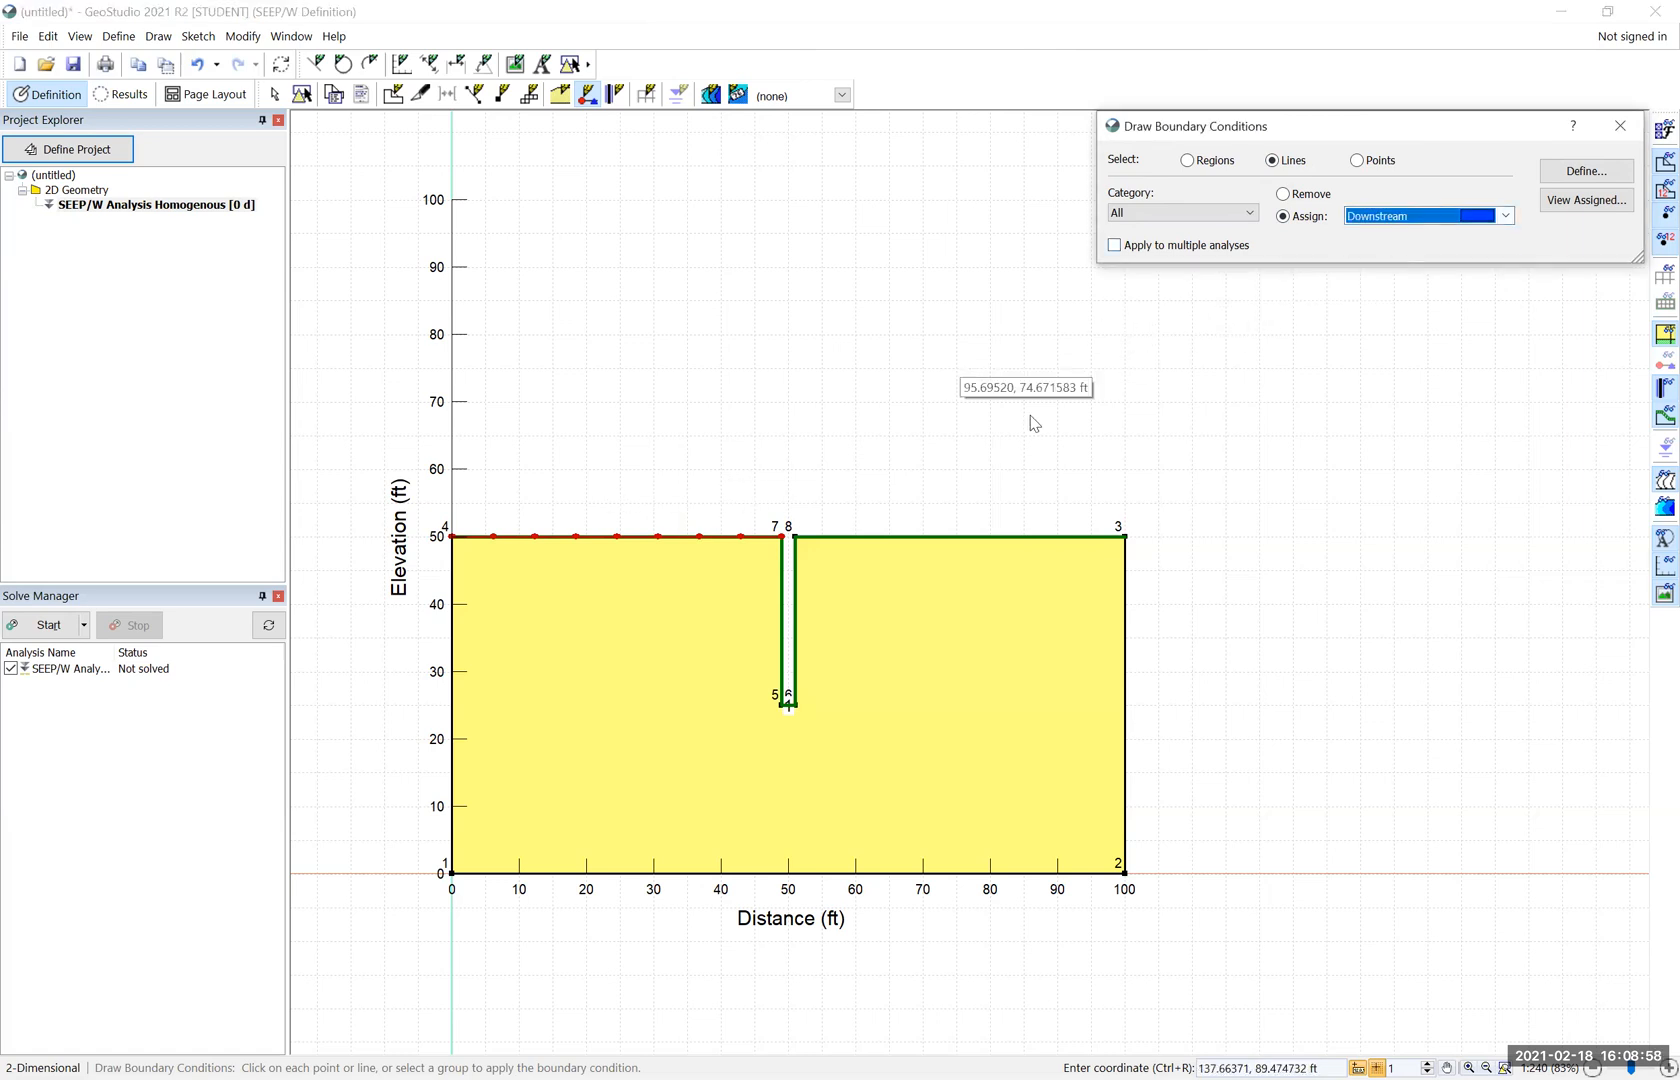
{"action": "left_click", "coordinate": [980, 537]}
{"action": "left_click", "coordinate": [1617, 124]}
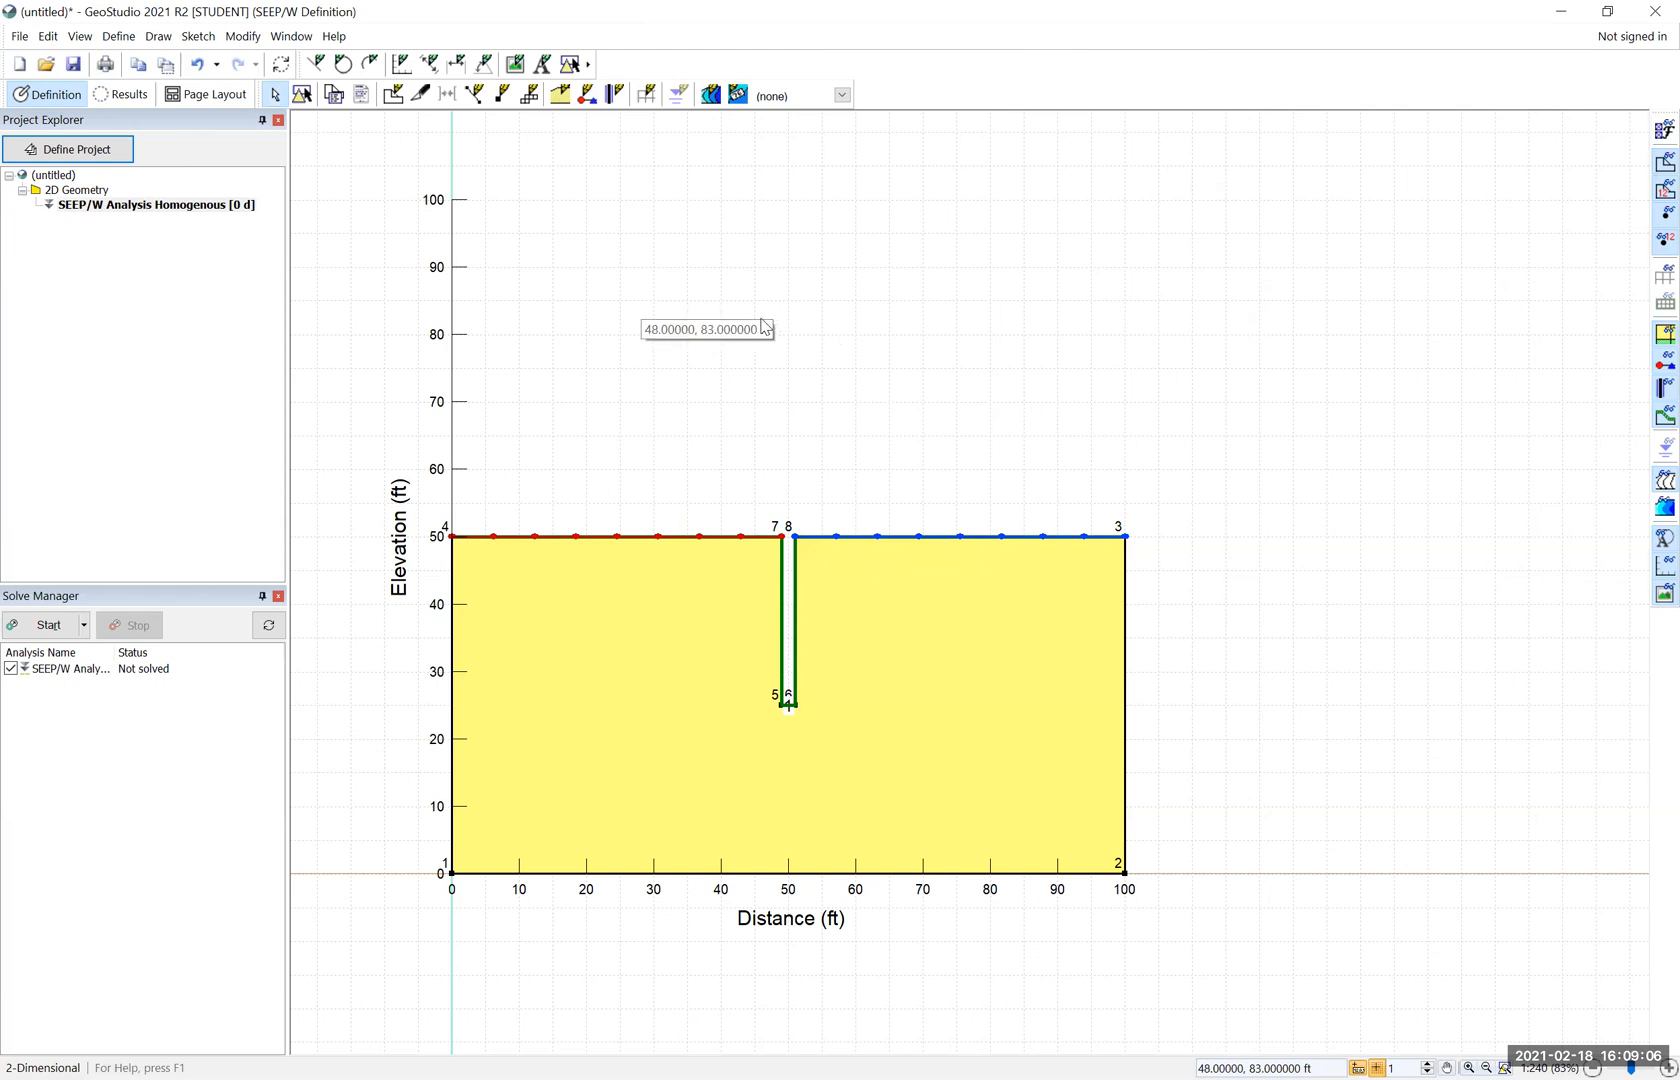
Try an approximate global element size of 3 ft for the finite element mesh
{"action": "left_click", "coordinate": [160, 37]}
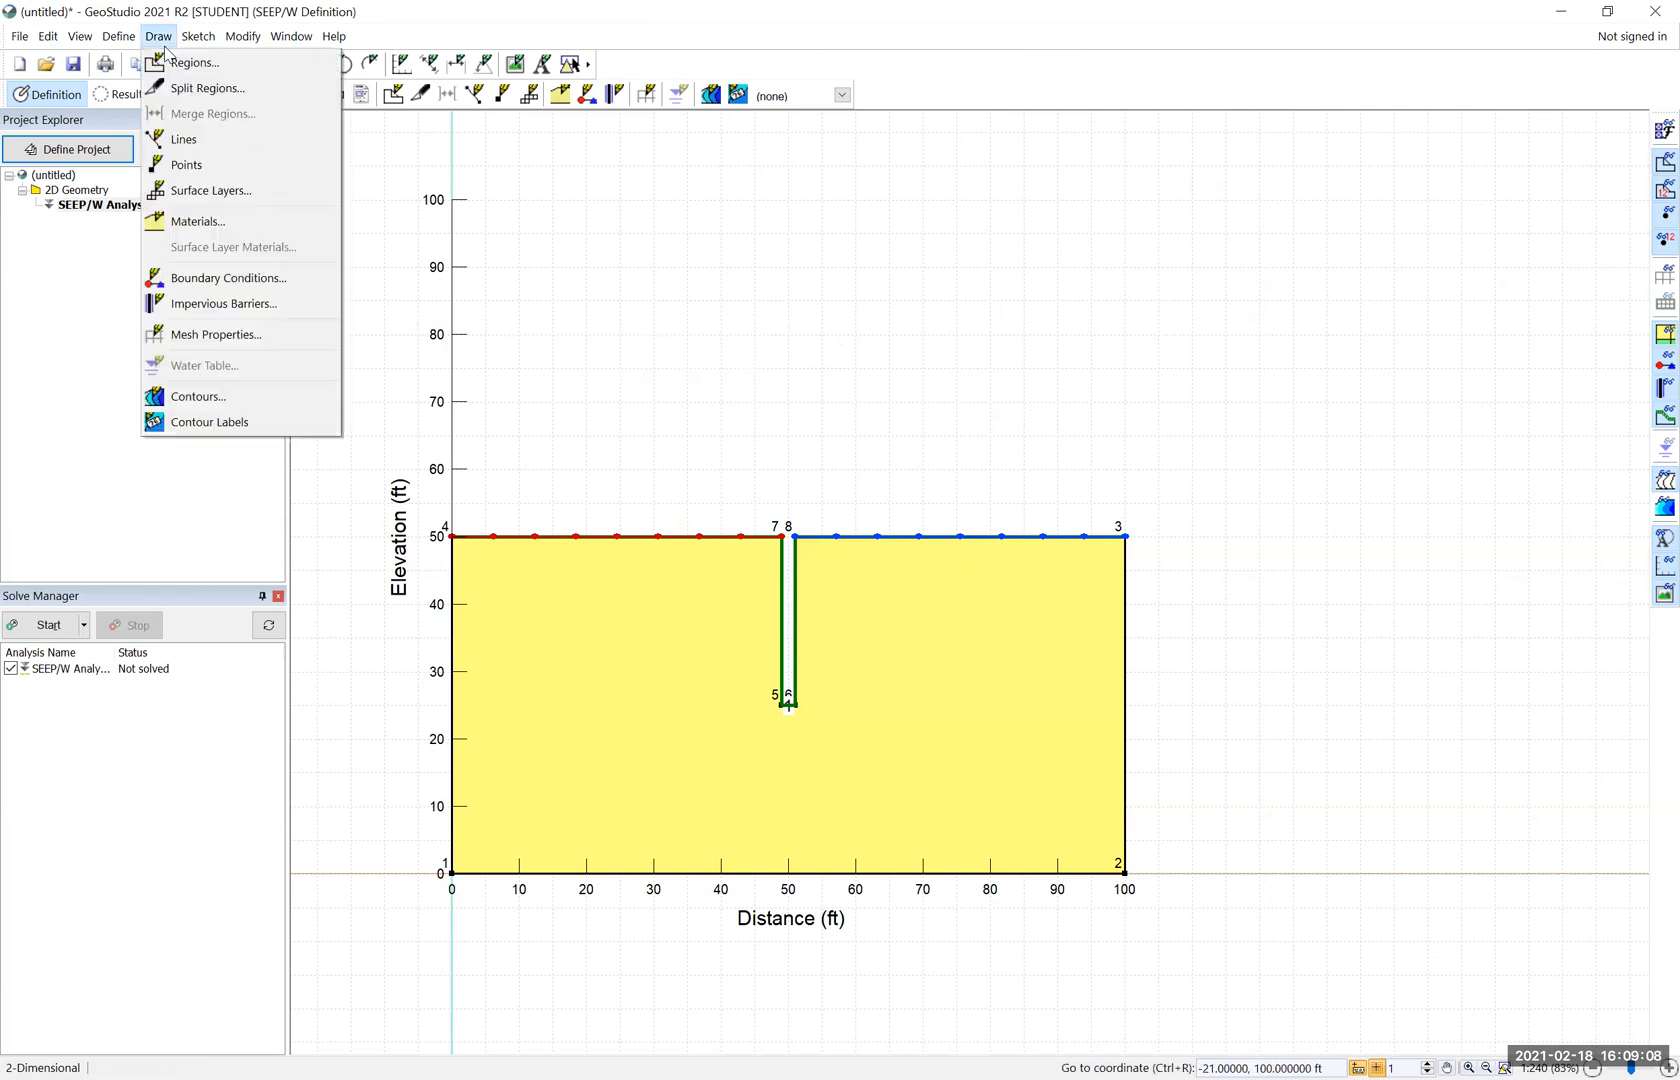
{"action": "left_click", "coordinate": [250, 279]}
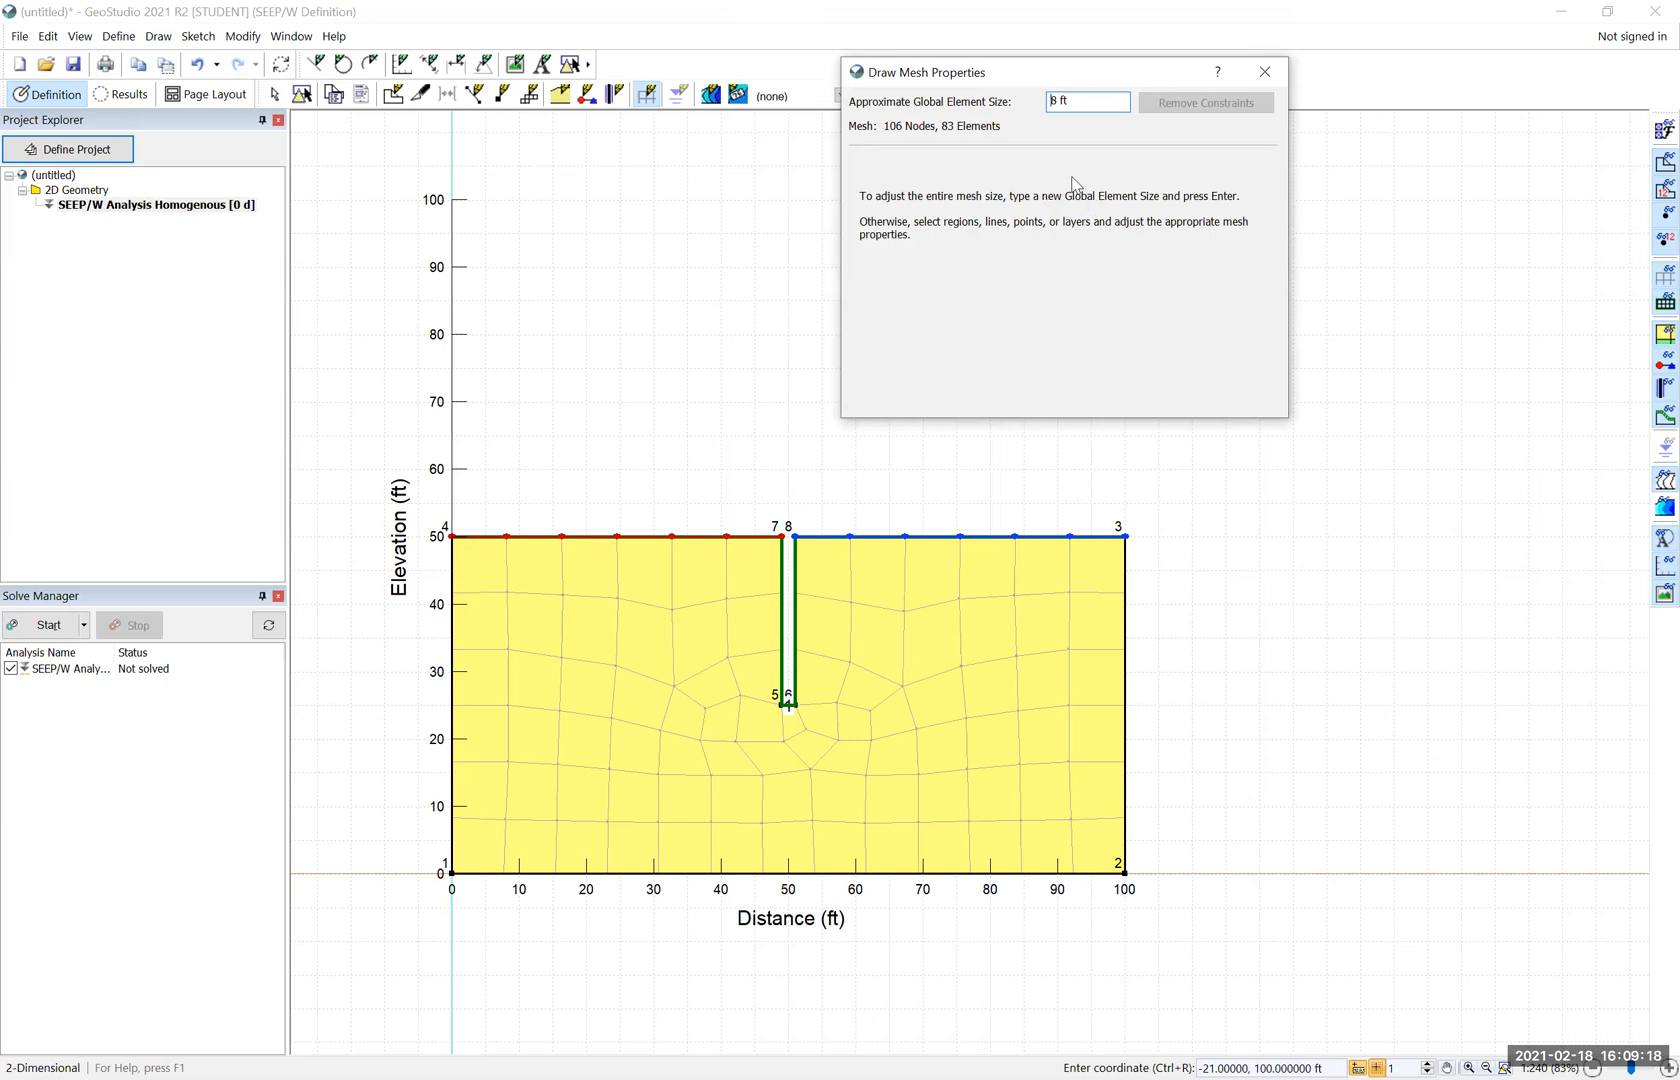
{"action": "double_click", "coordinate": [1088, 103]}
{"action": "type", "text": "3"}
{"action": "key", "text": "Return"}
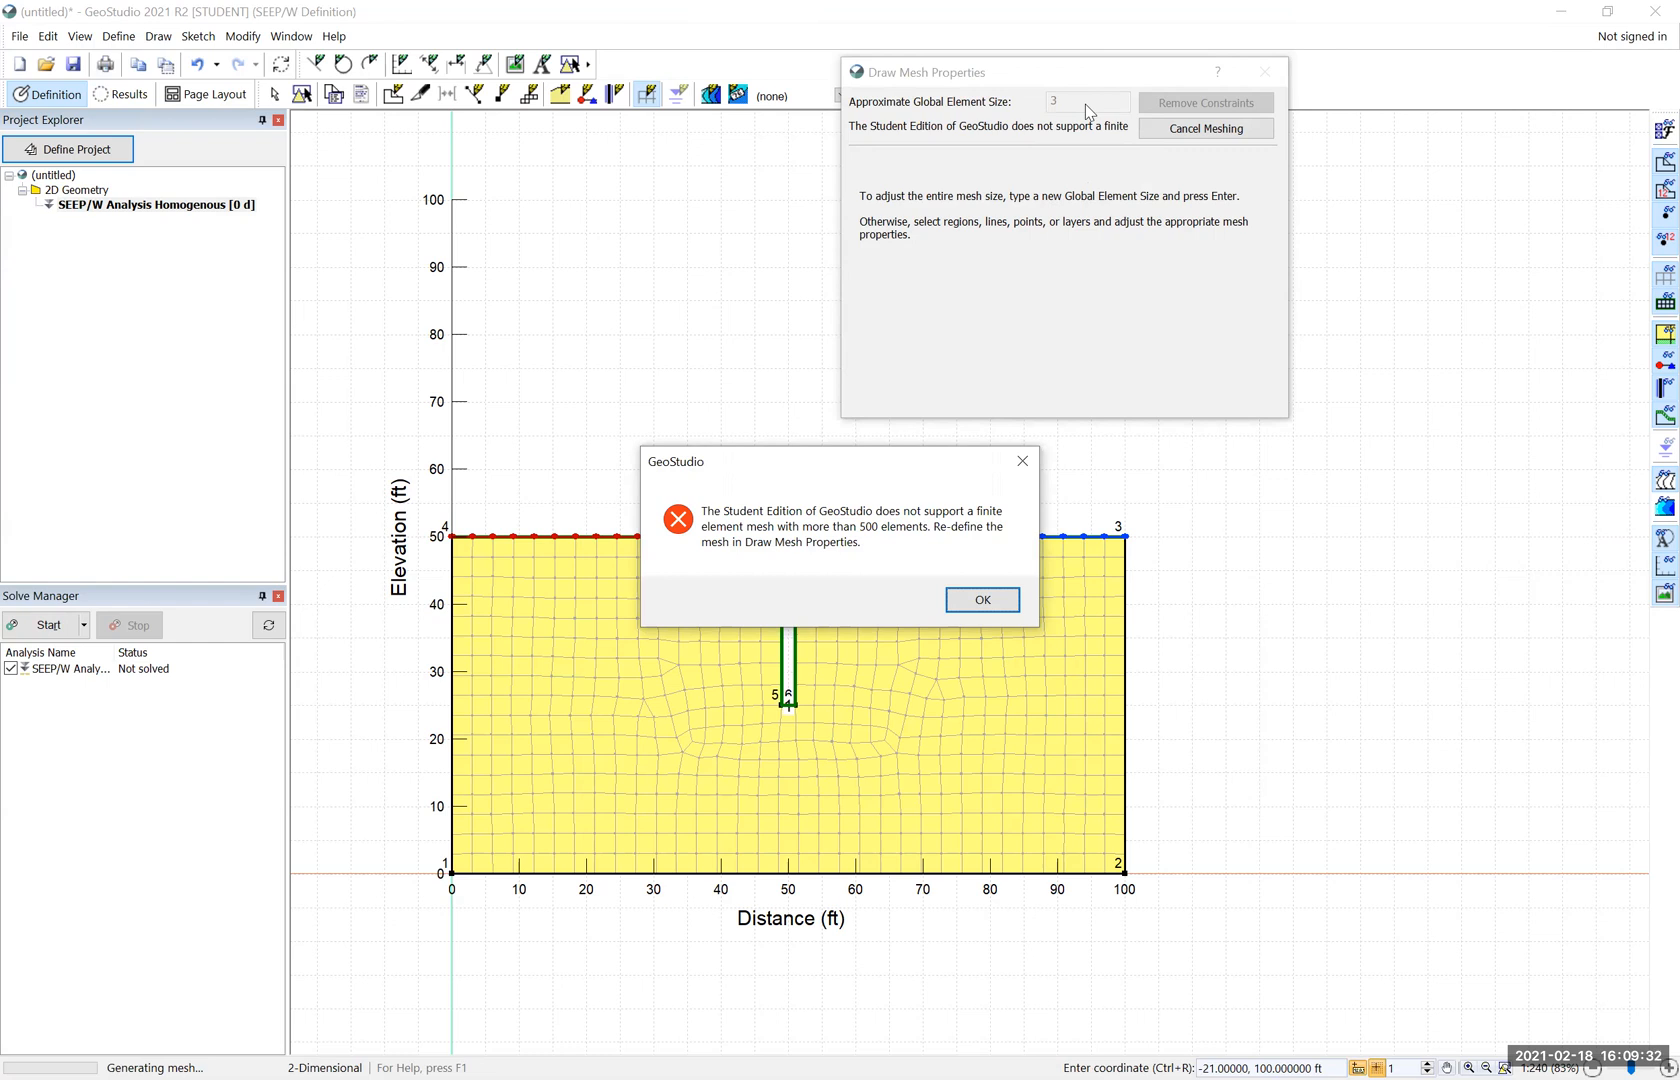
{"action": "key", "text": "Return"}
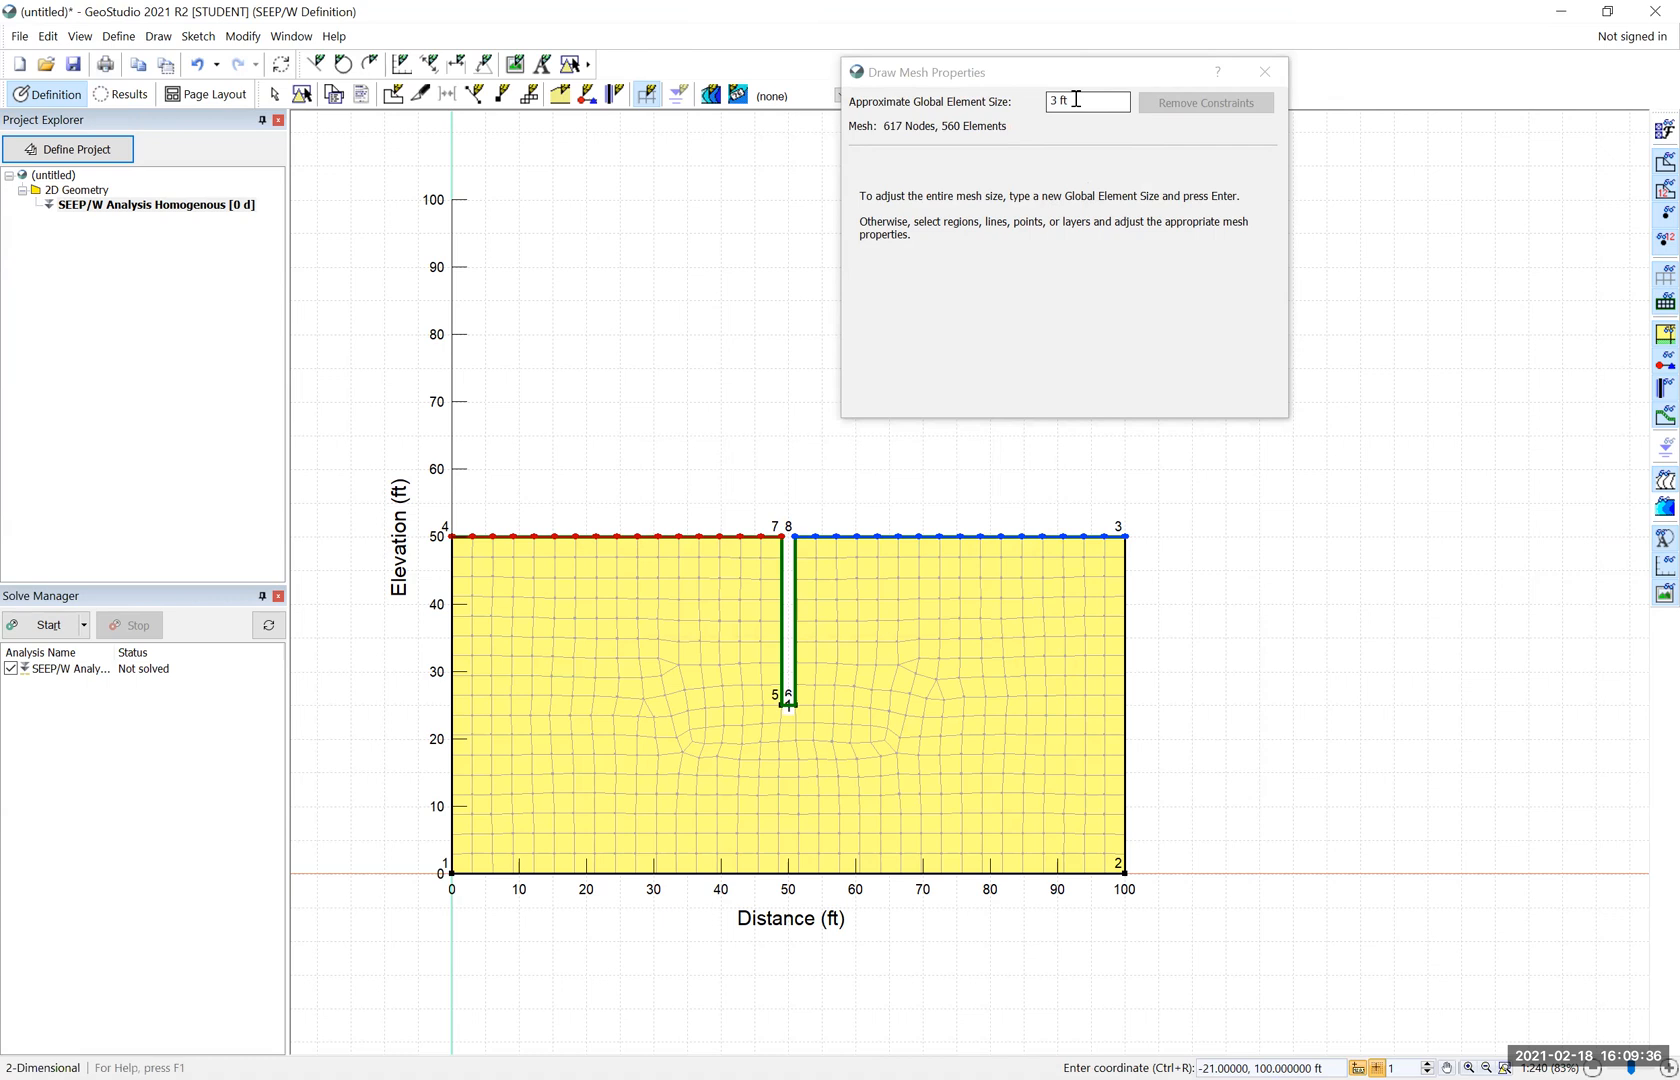
Try global mesh element sizes of 3.3 ft and 3.2 ft
{"action": "left_click", "coordinate": [1072, 104]}
{"action": "type", "text": "3.3"}
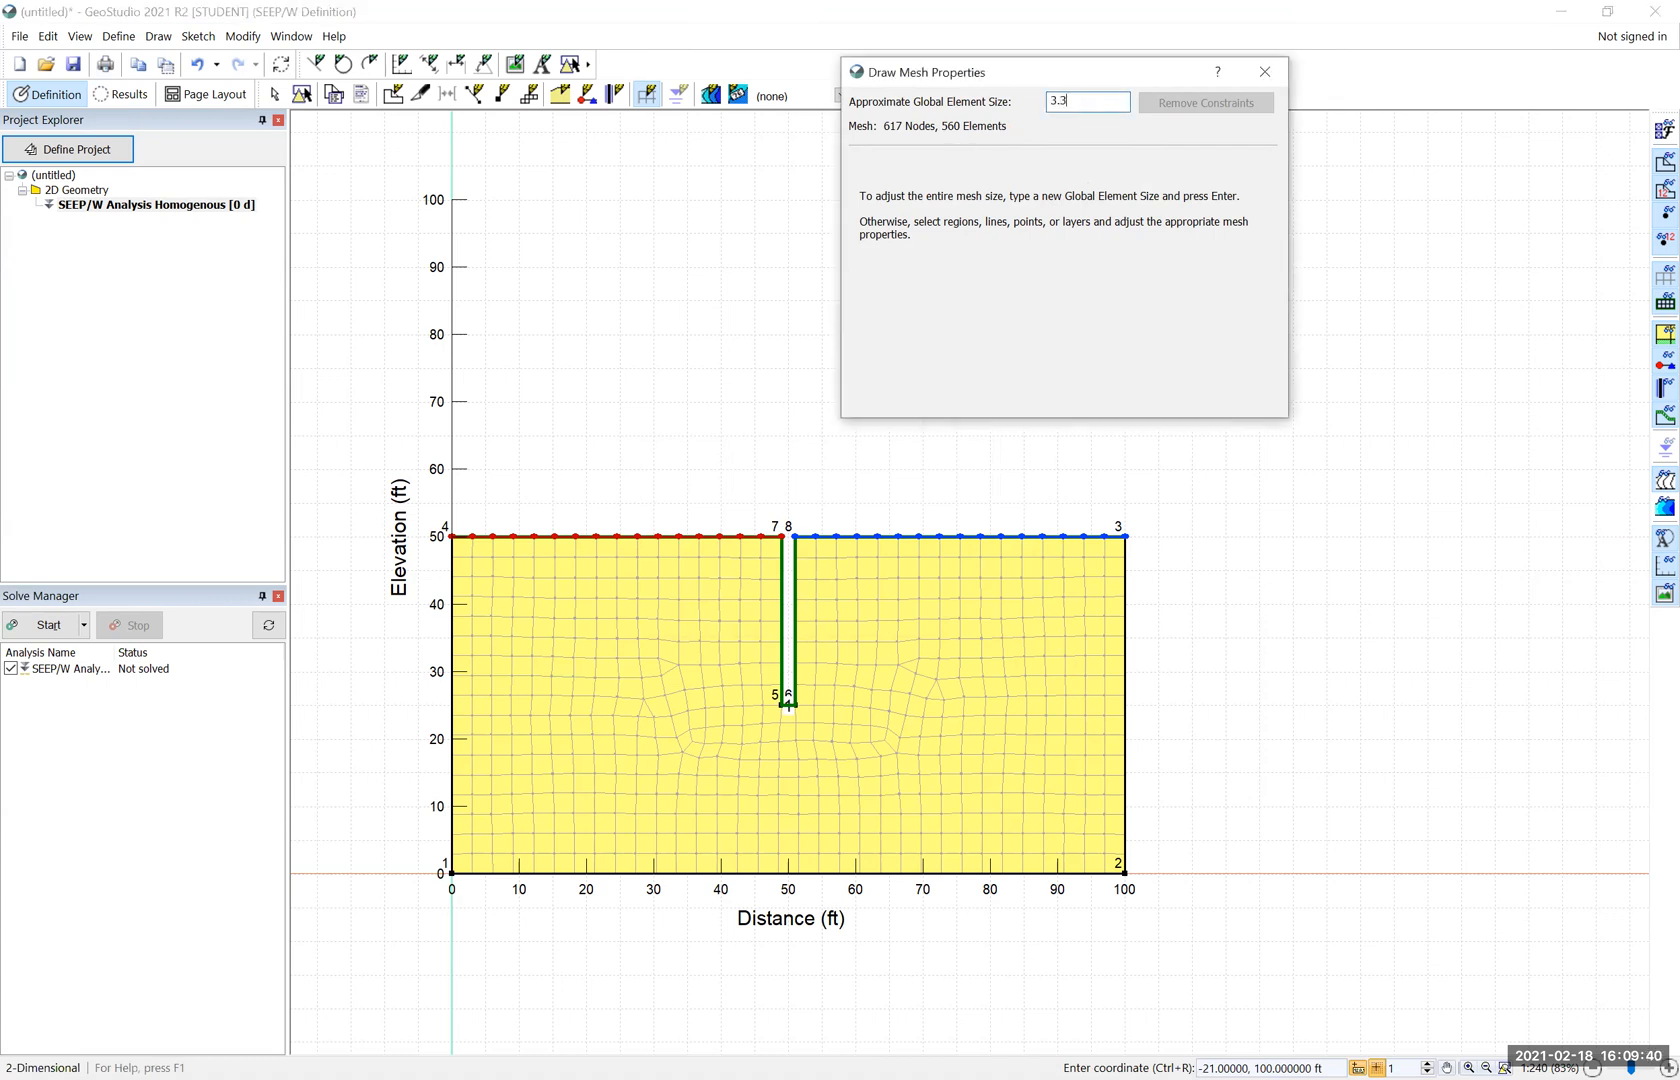
{"action": "key", "text": "Return"}
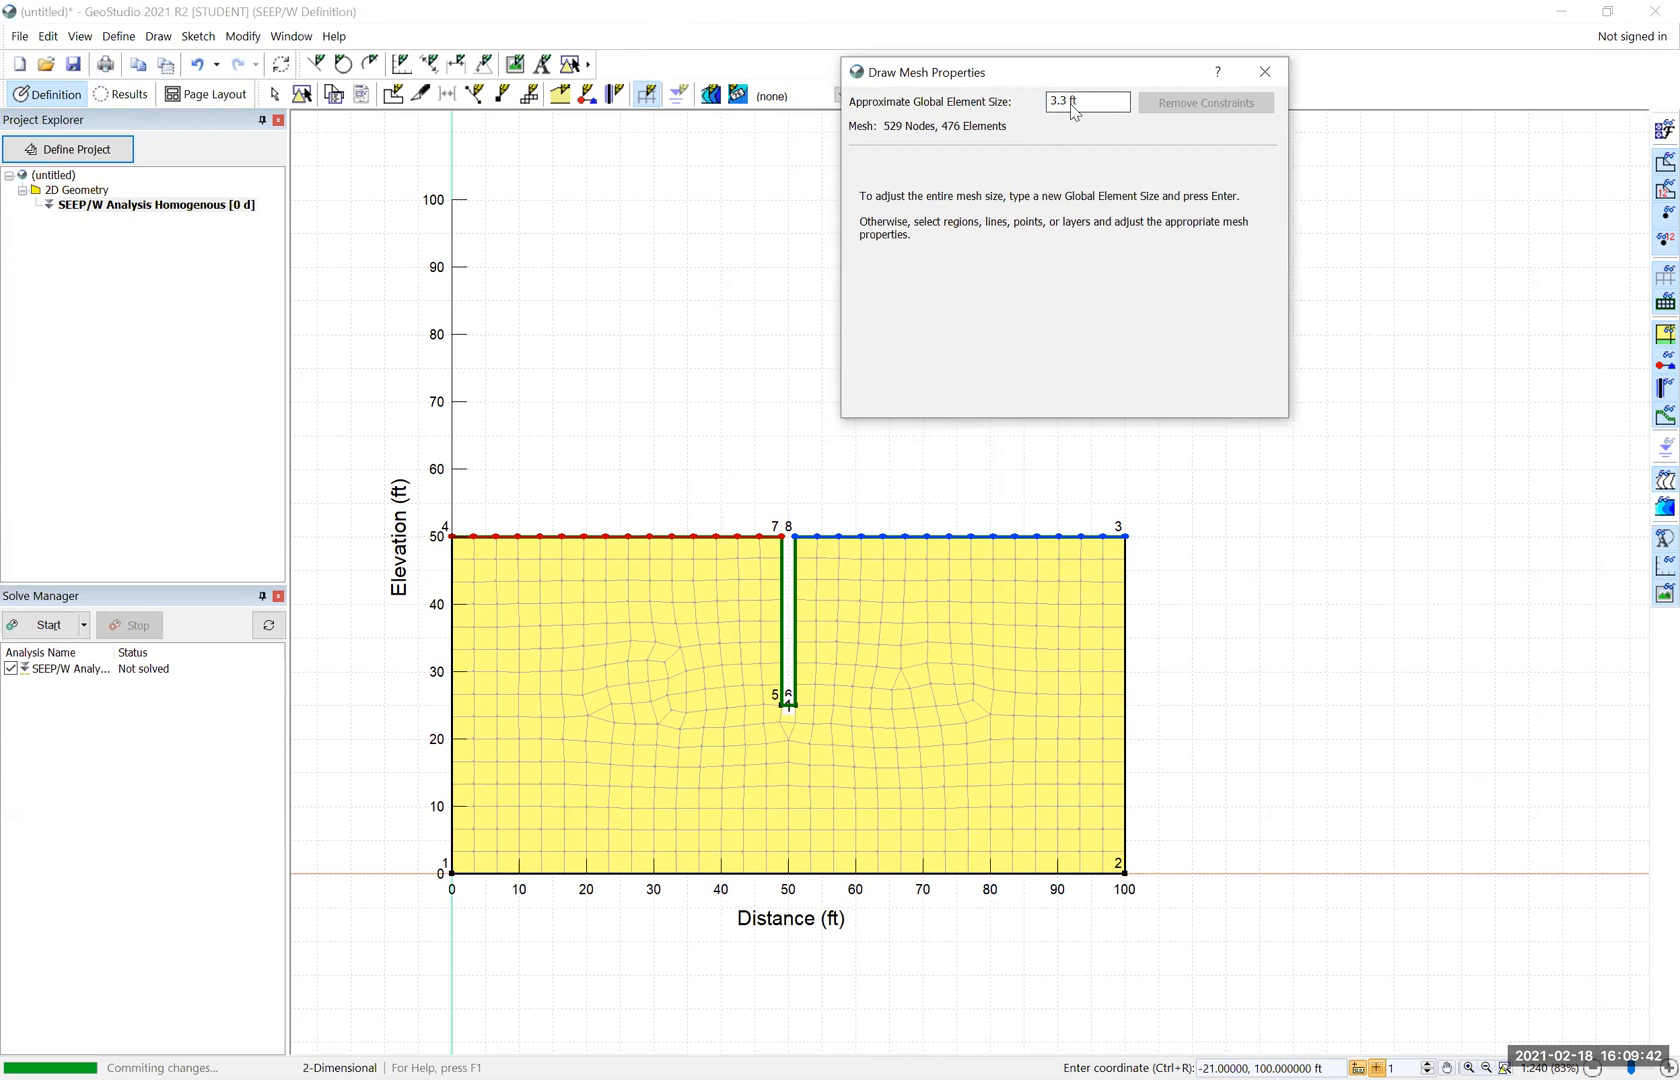
{"action": "left_click", "coordinate": [1062, 100]}
{"action": "type", "text": "3.2"}
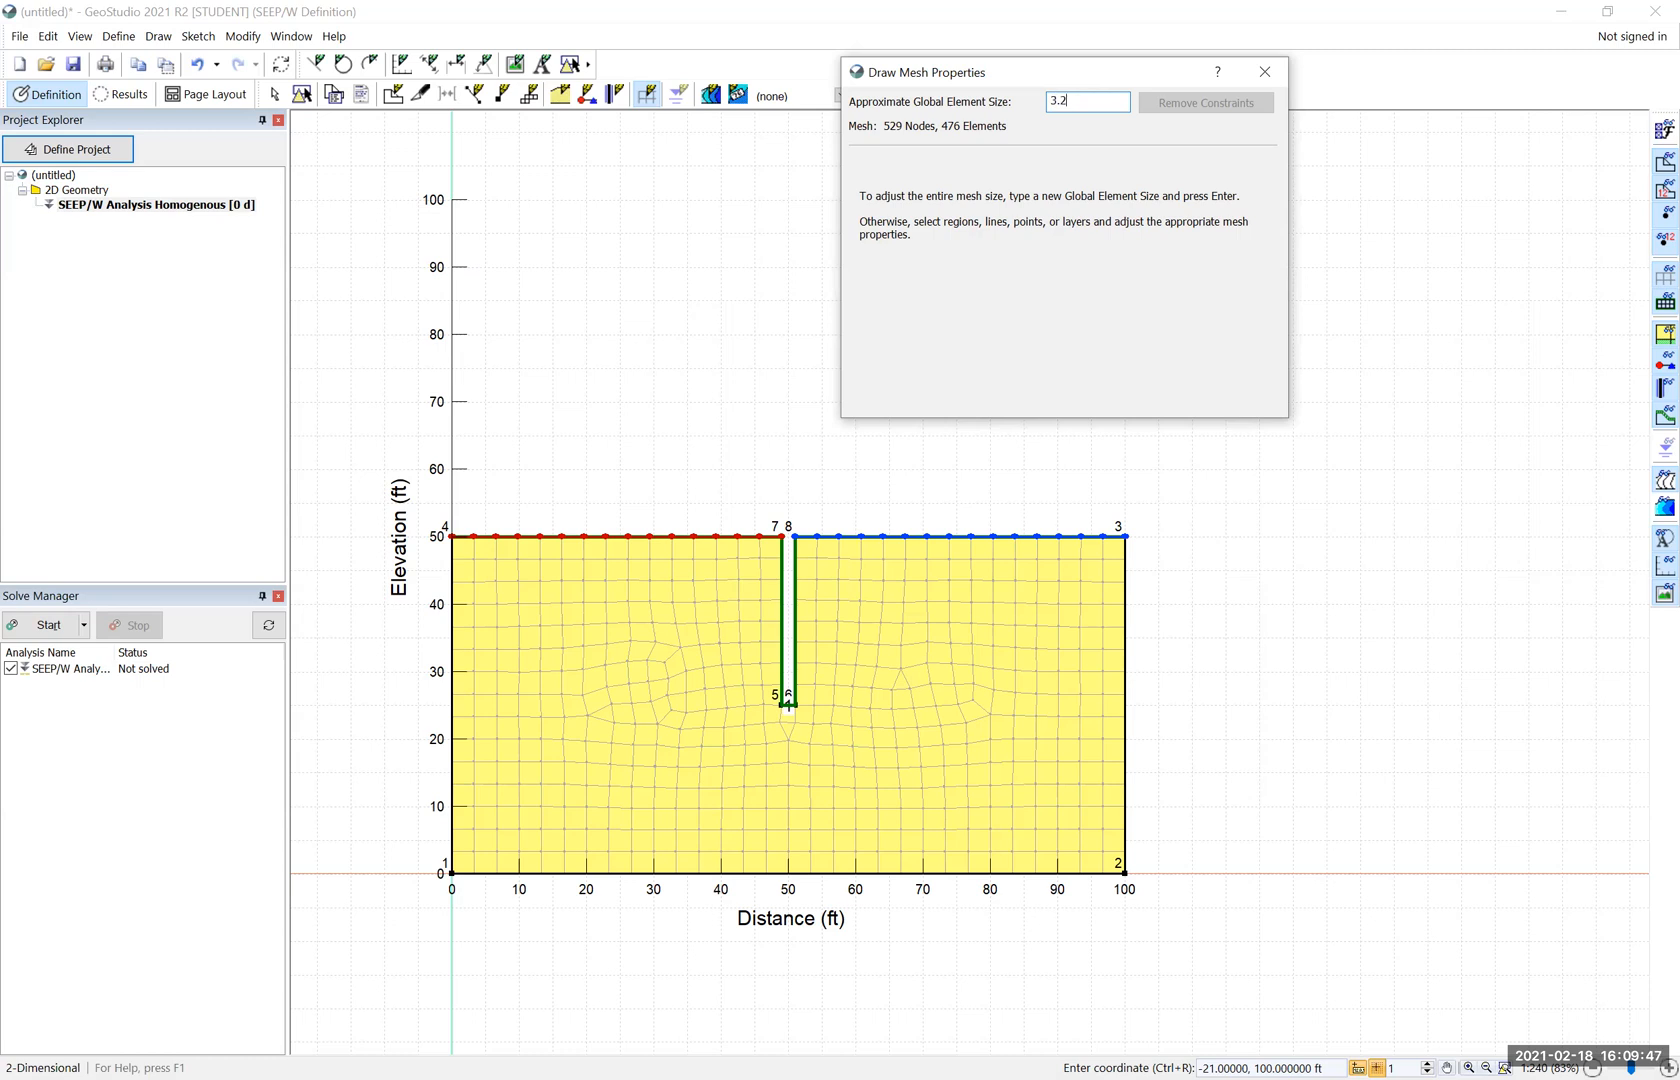
{"action": "key", "text": "Return"}
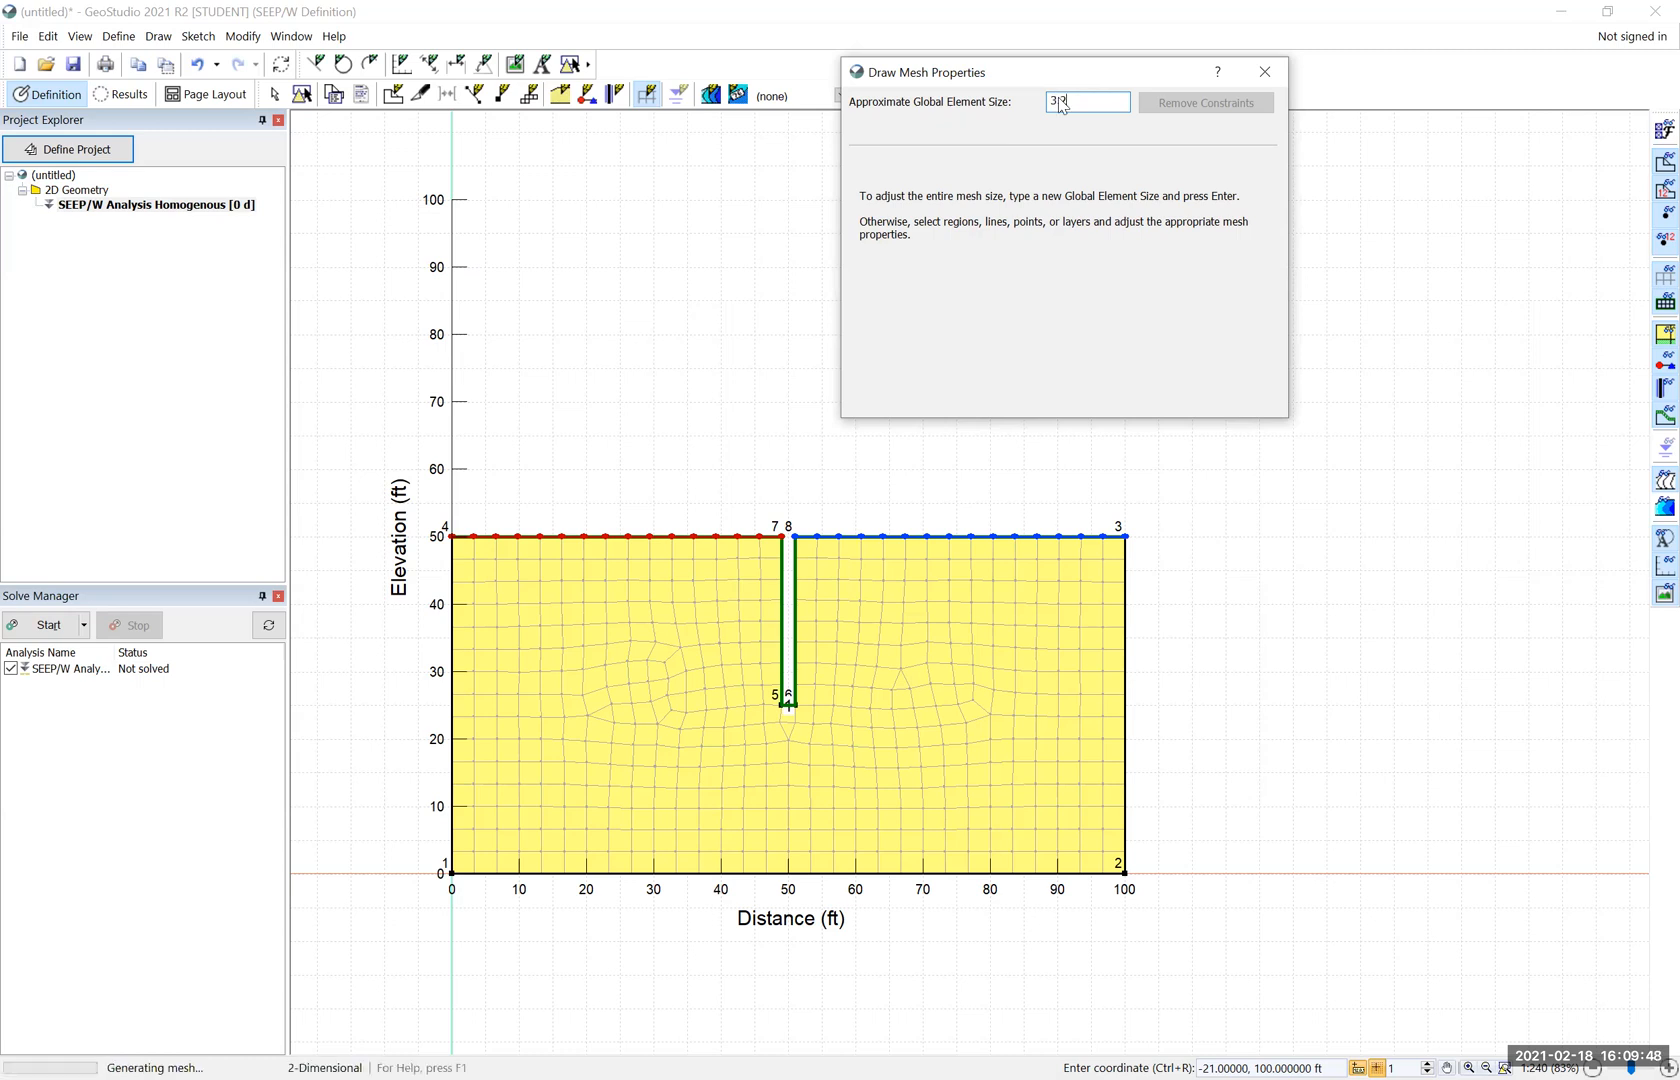
{"action": "key", "text": "Return"}
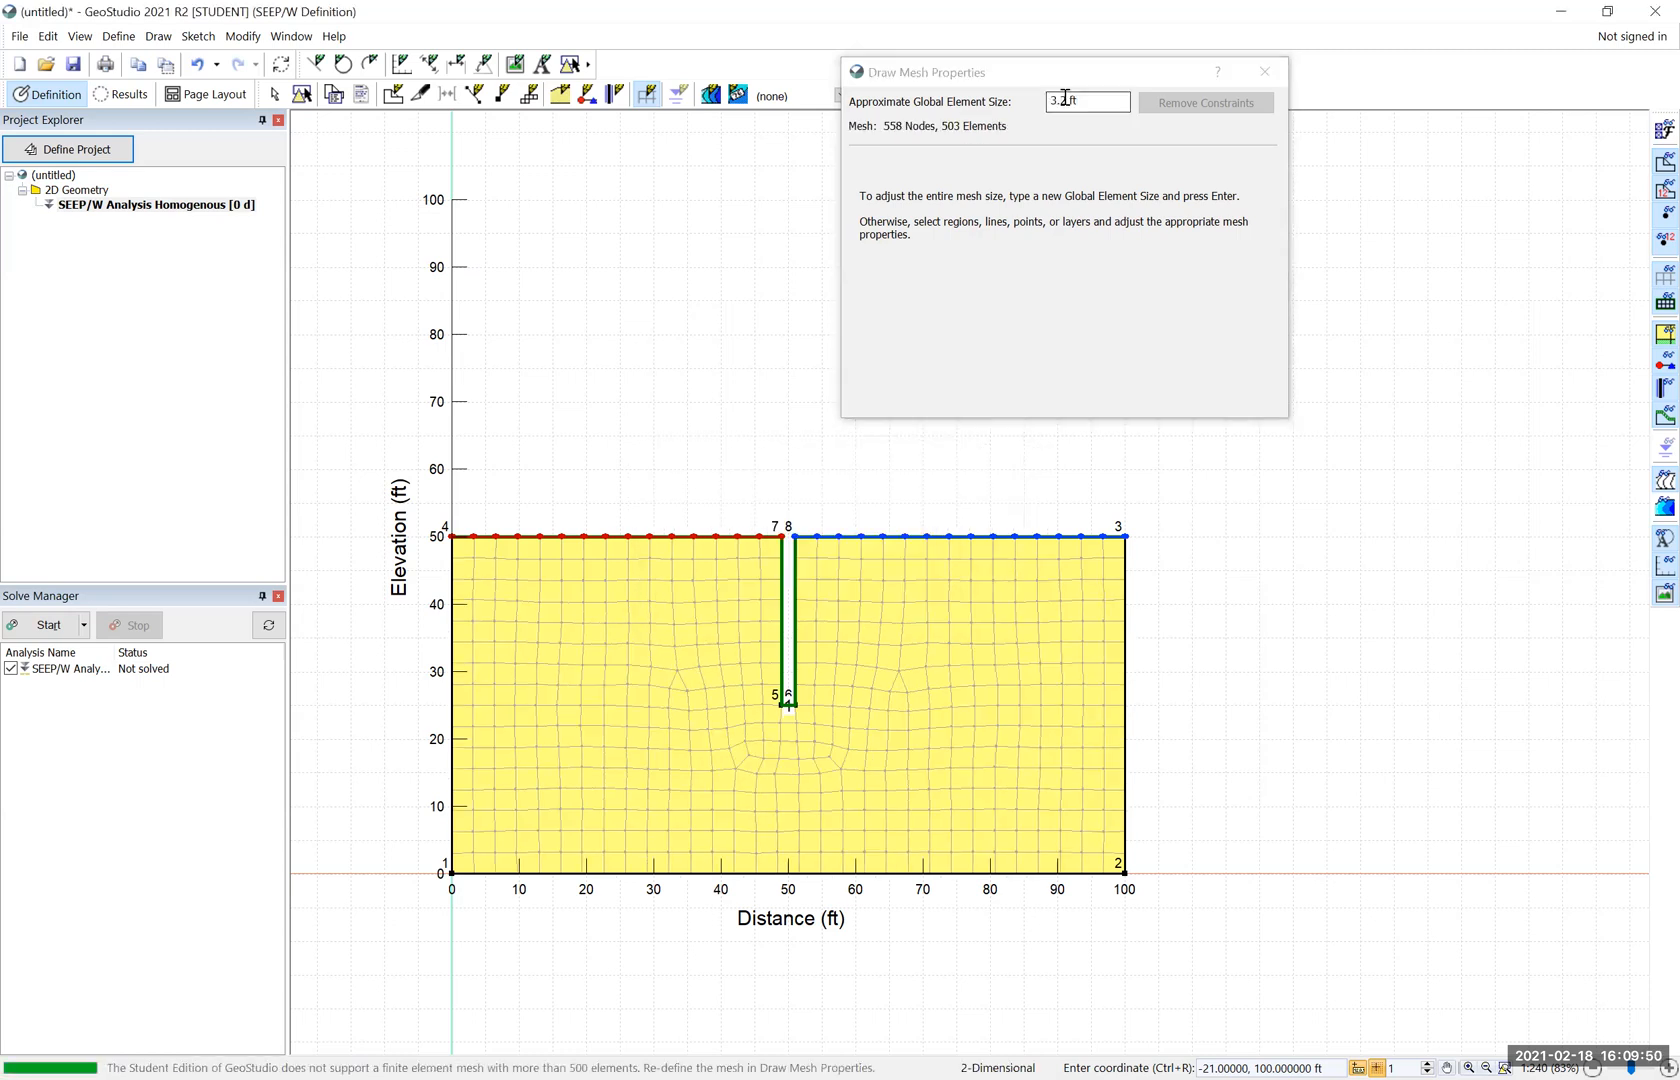
Set the approximate global element size to 3.25 ft and display the mesh on the model
{"action": "left_click", "coordinate": [1065, 97]}
{"action": "type", "text": "3."}
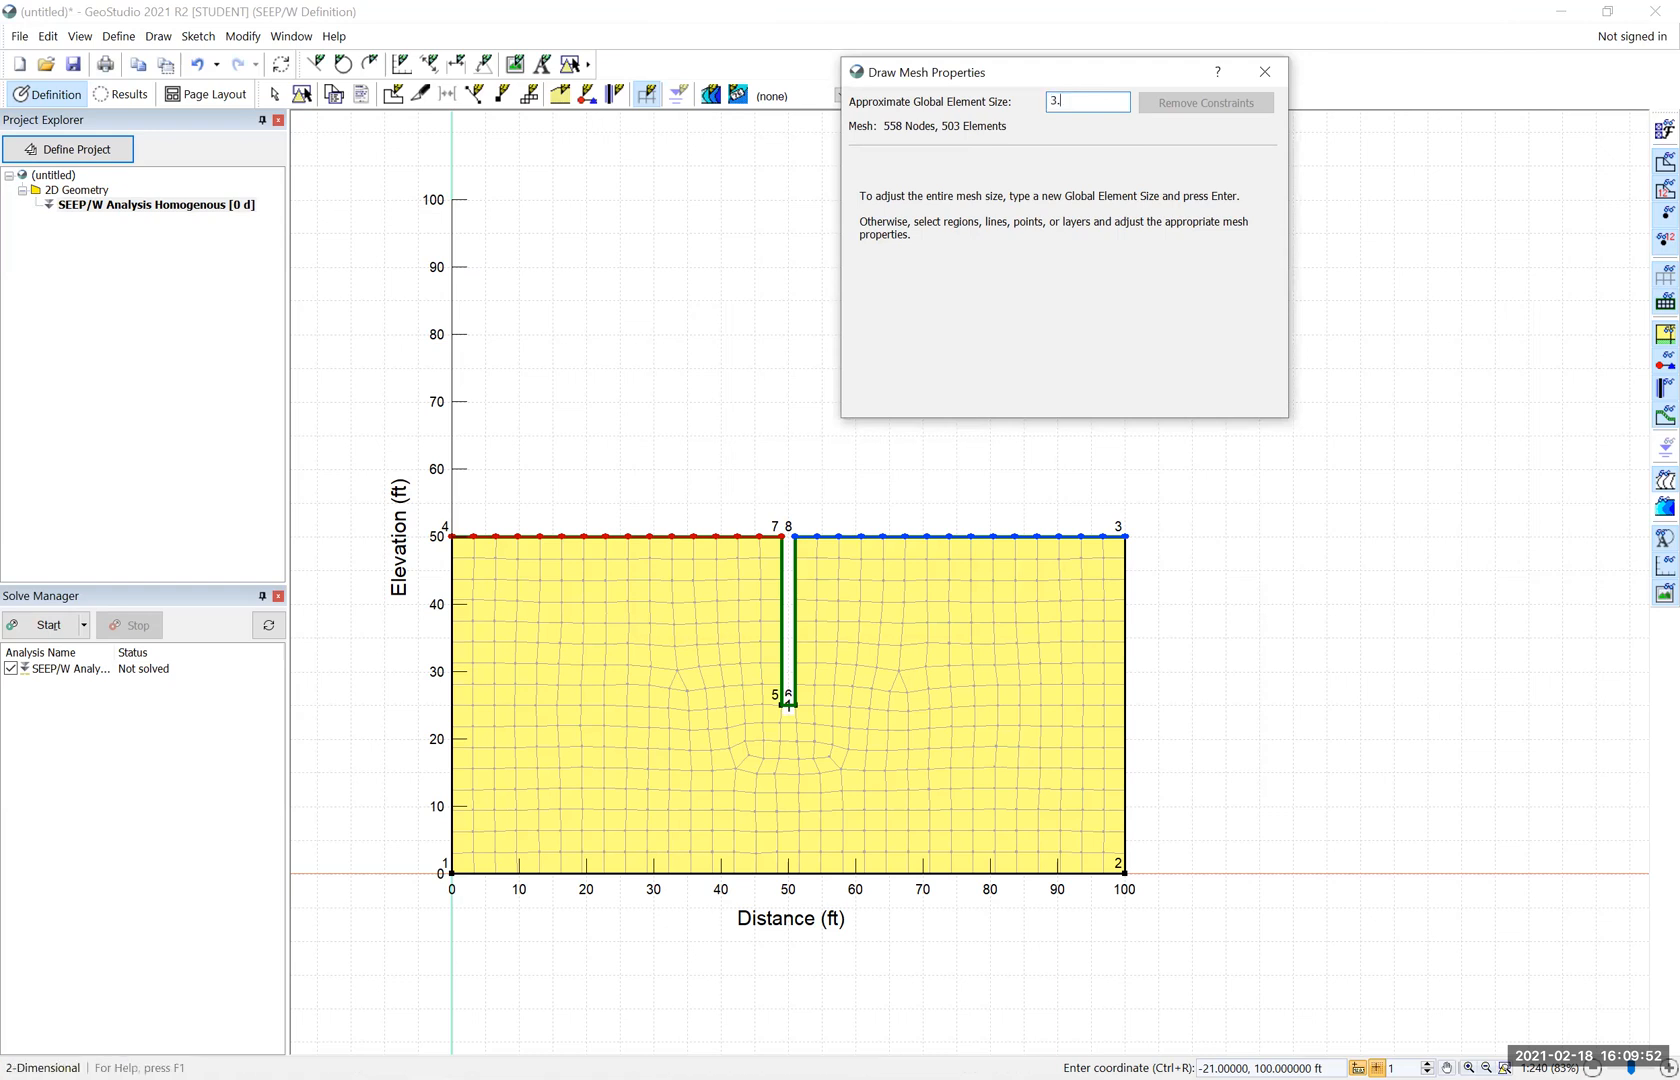
{"action": "type", "text": "25"}
{"action": "key", "text": "Return"}
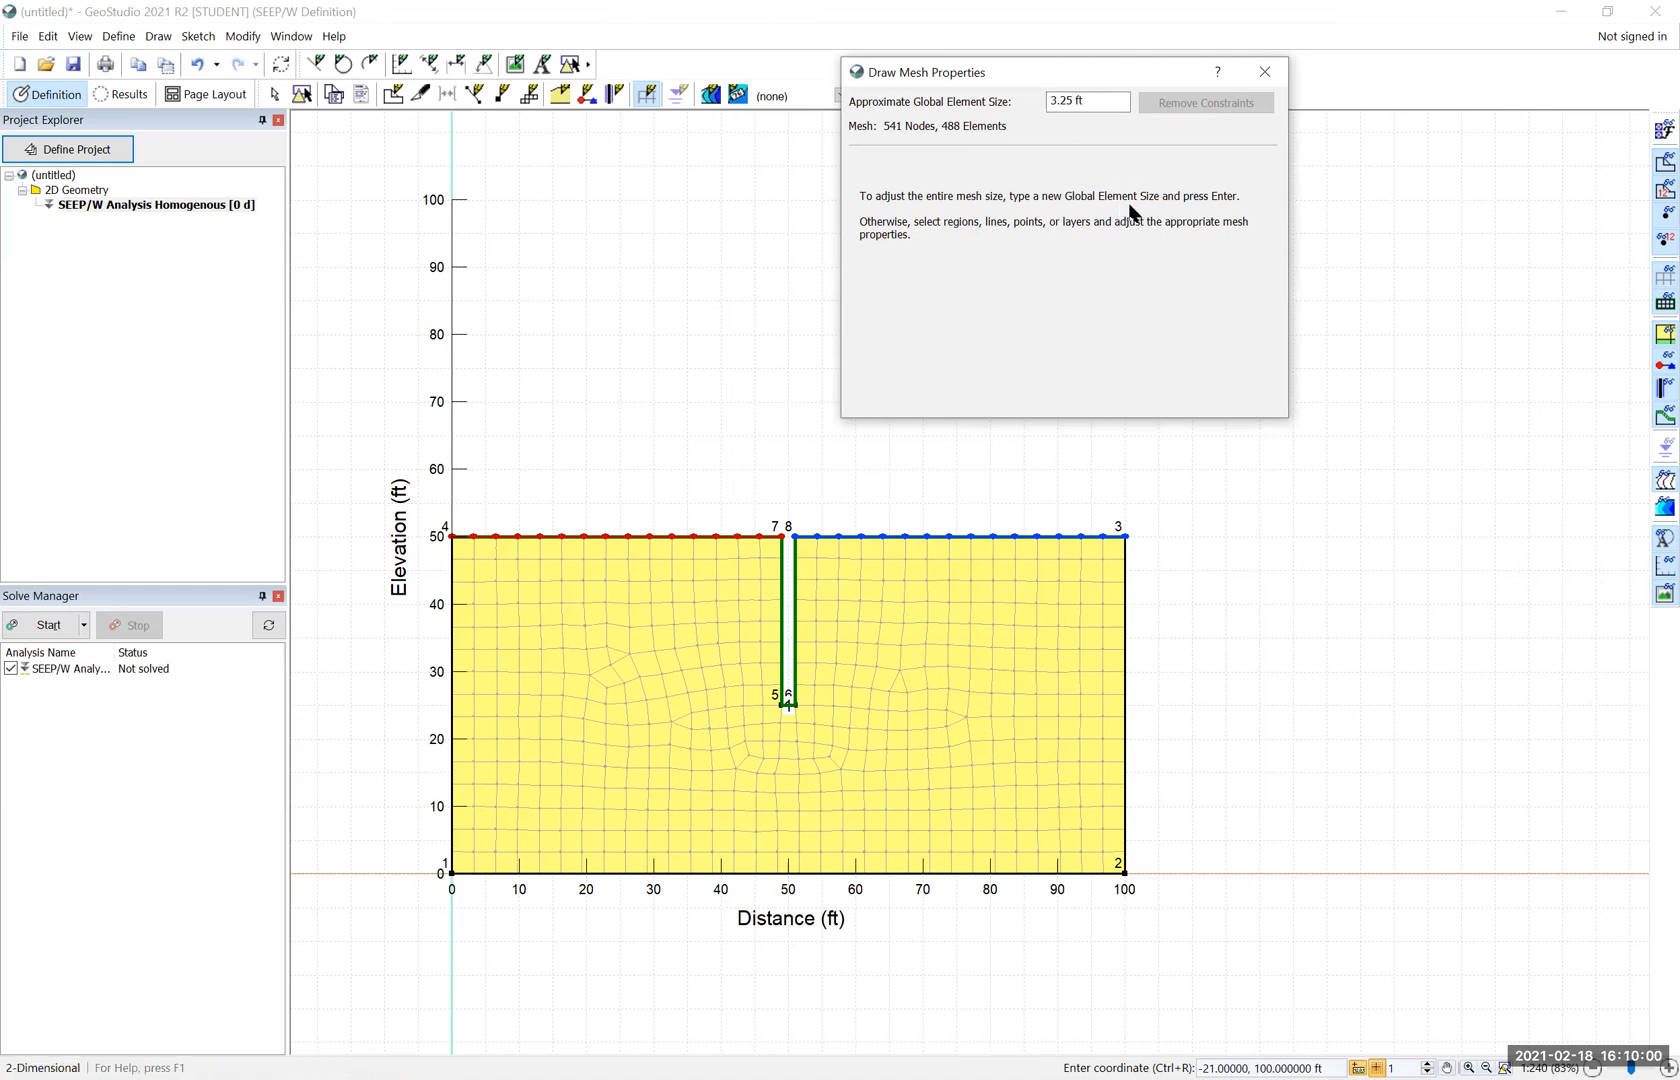
{"action": "left_click", "coordinate": [1265, 72]}
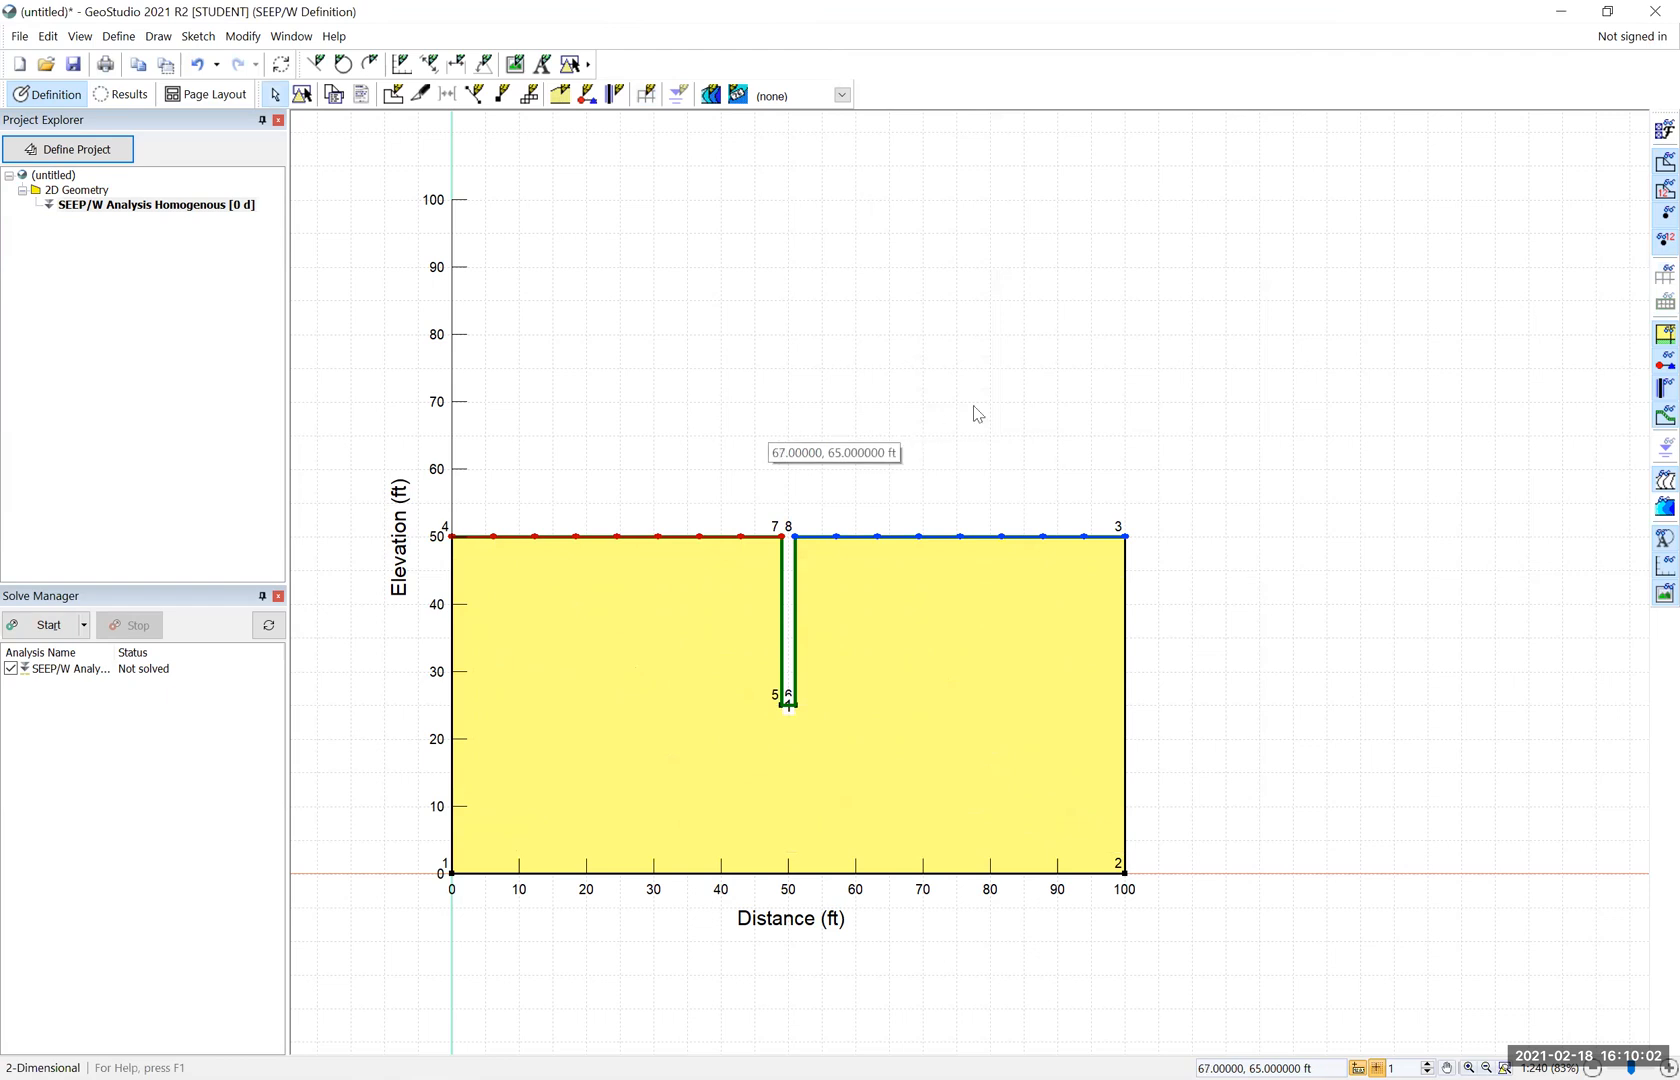
{"action": "left_click", "coordinate": [1665, 302]}
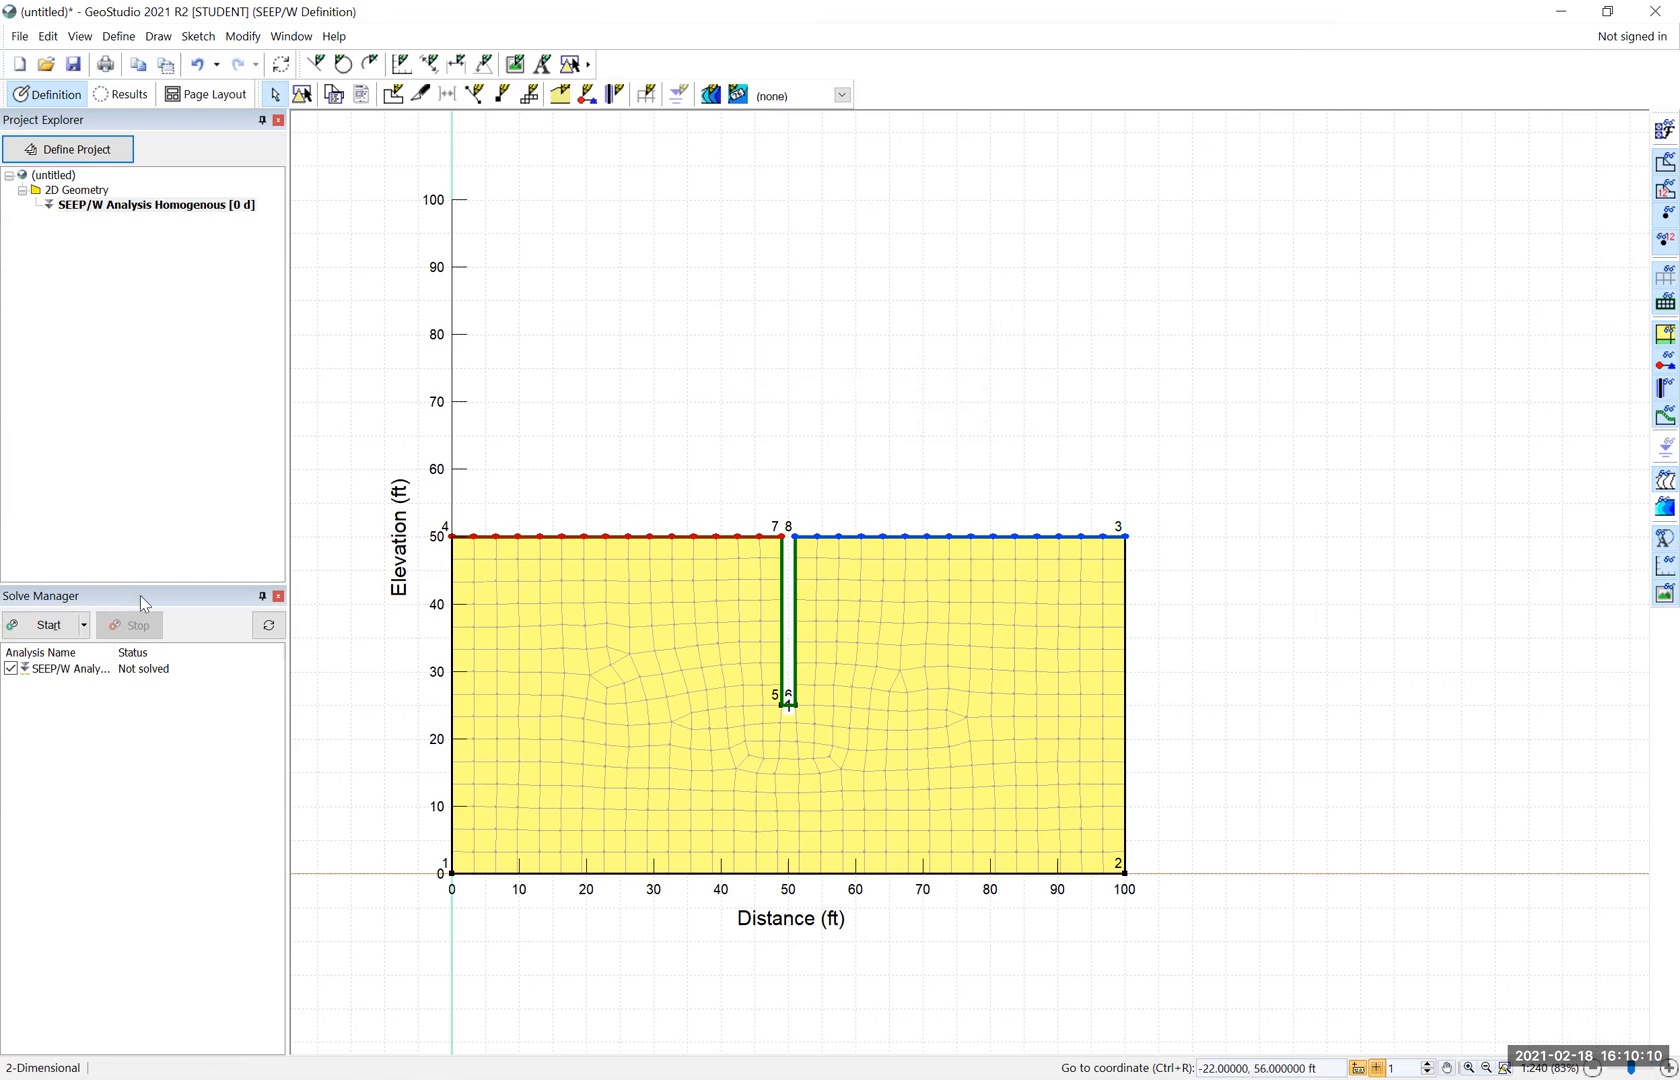
Solve the analysis, saving the project as Homogenous Soil Trial 1 in the Flow Nets folder
{"action": "left_click", "coordinate": [50, 625]}
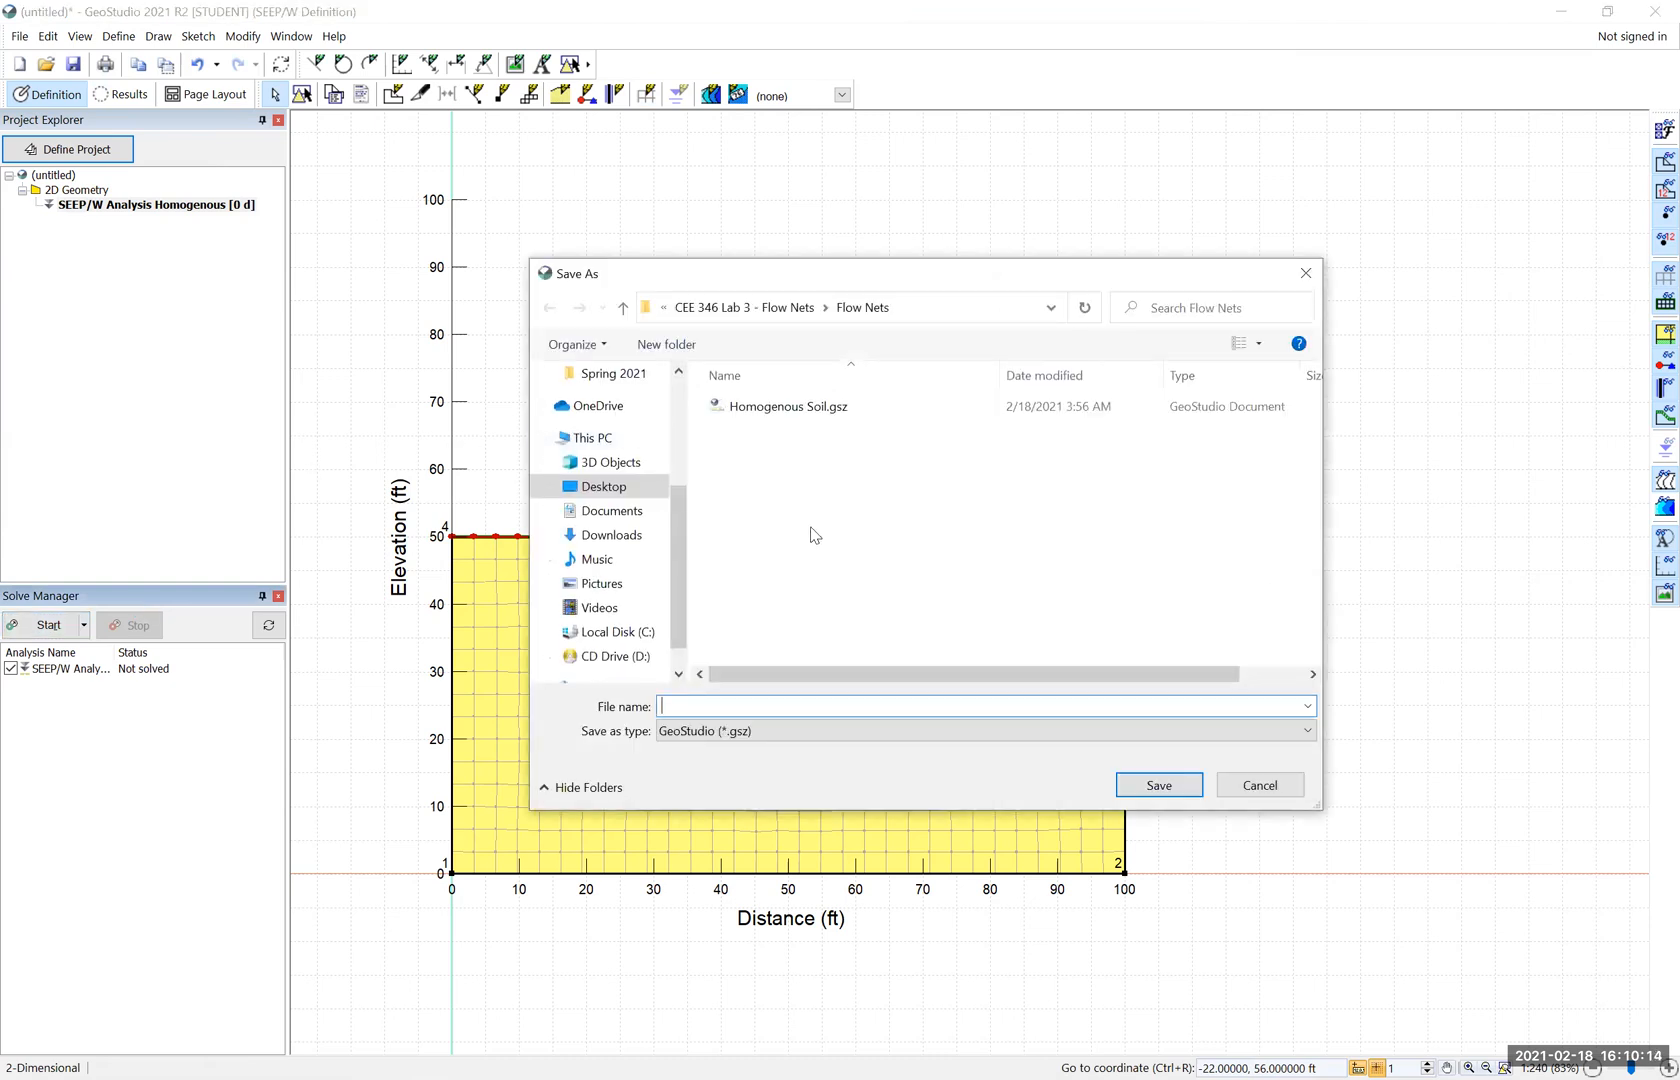
{"action": "type", "text": "Homogenous"}
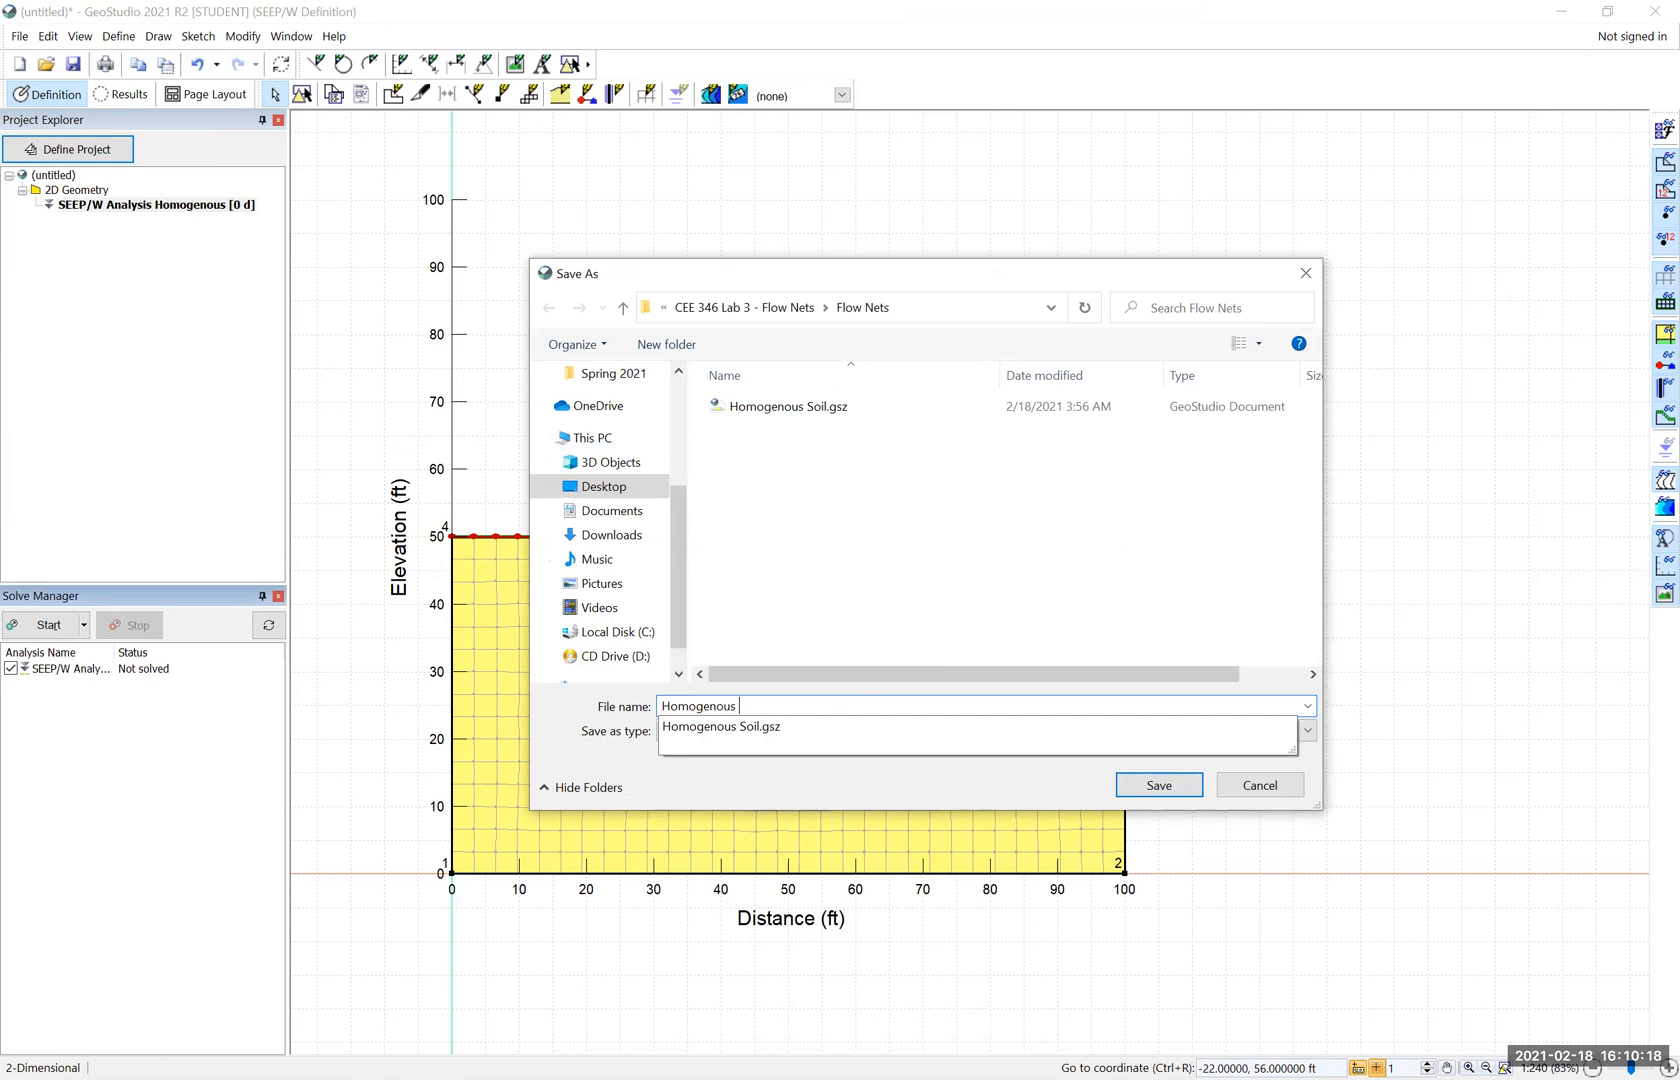
{"action": "type", "text": " Soil Trial 1"}
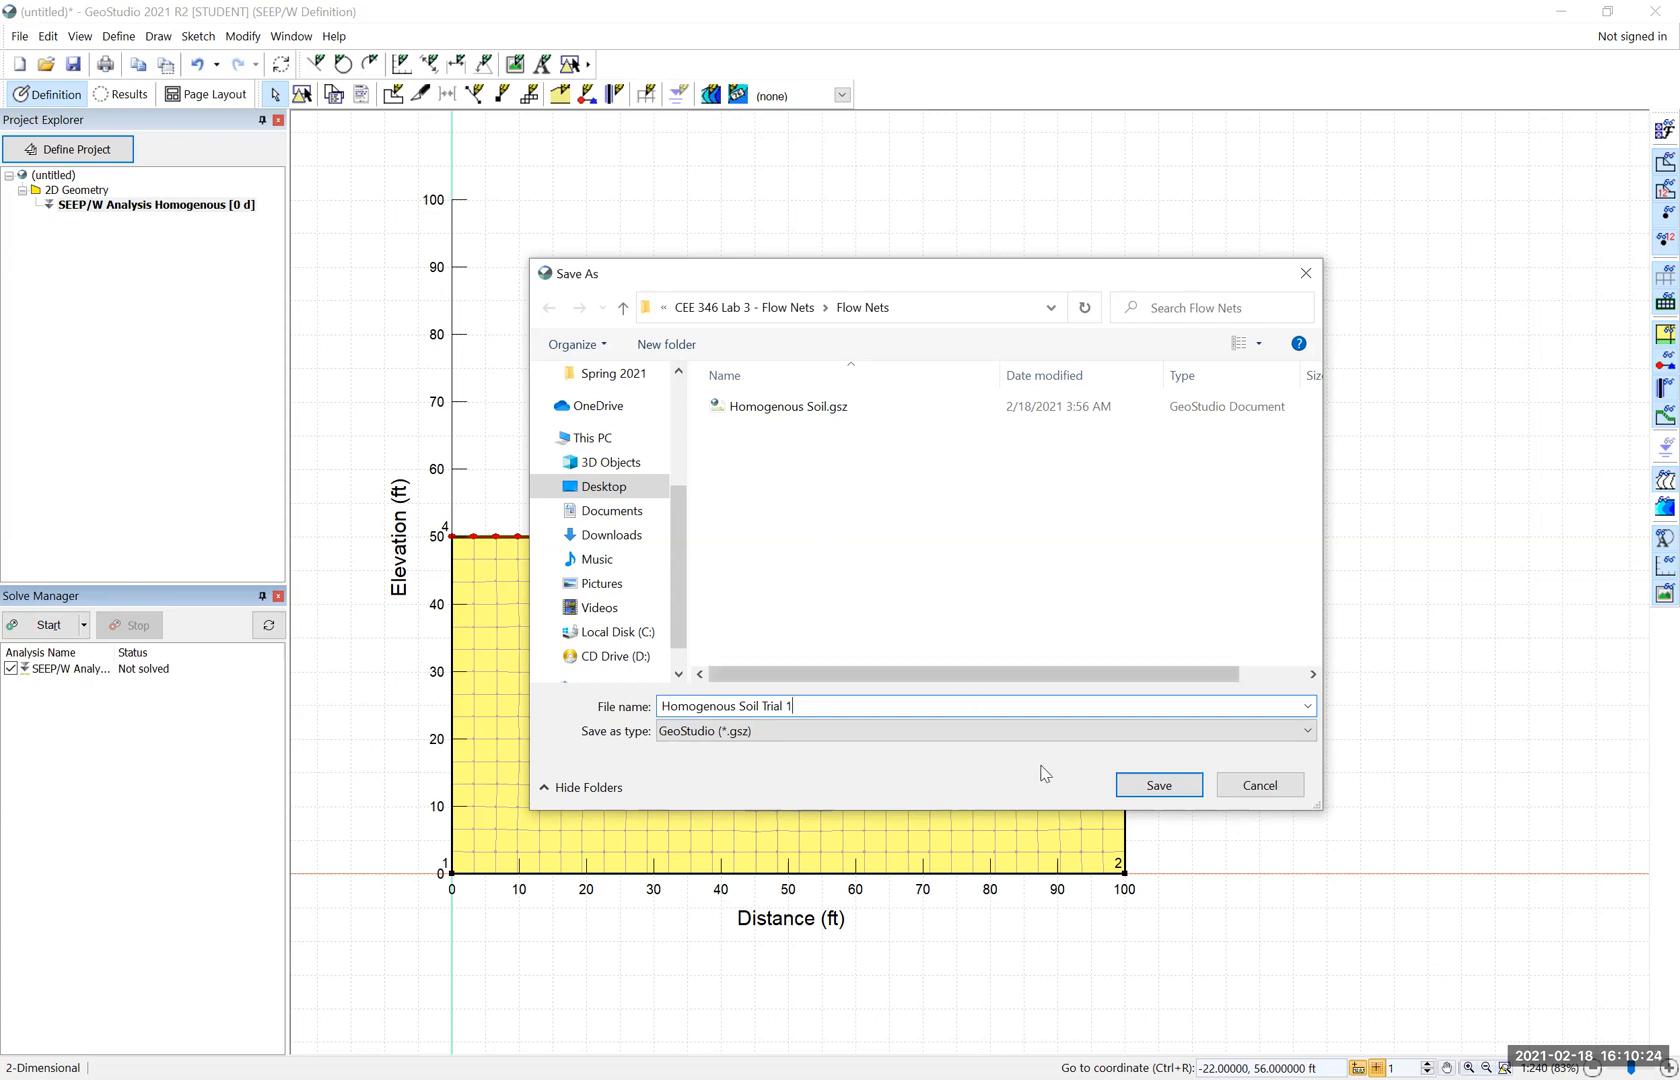
{"action": "left_click", "coordinate": [1143, 791]}
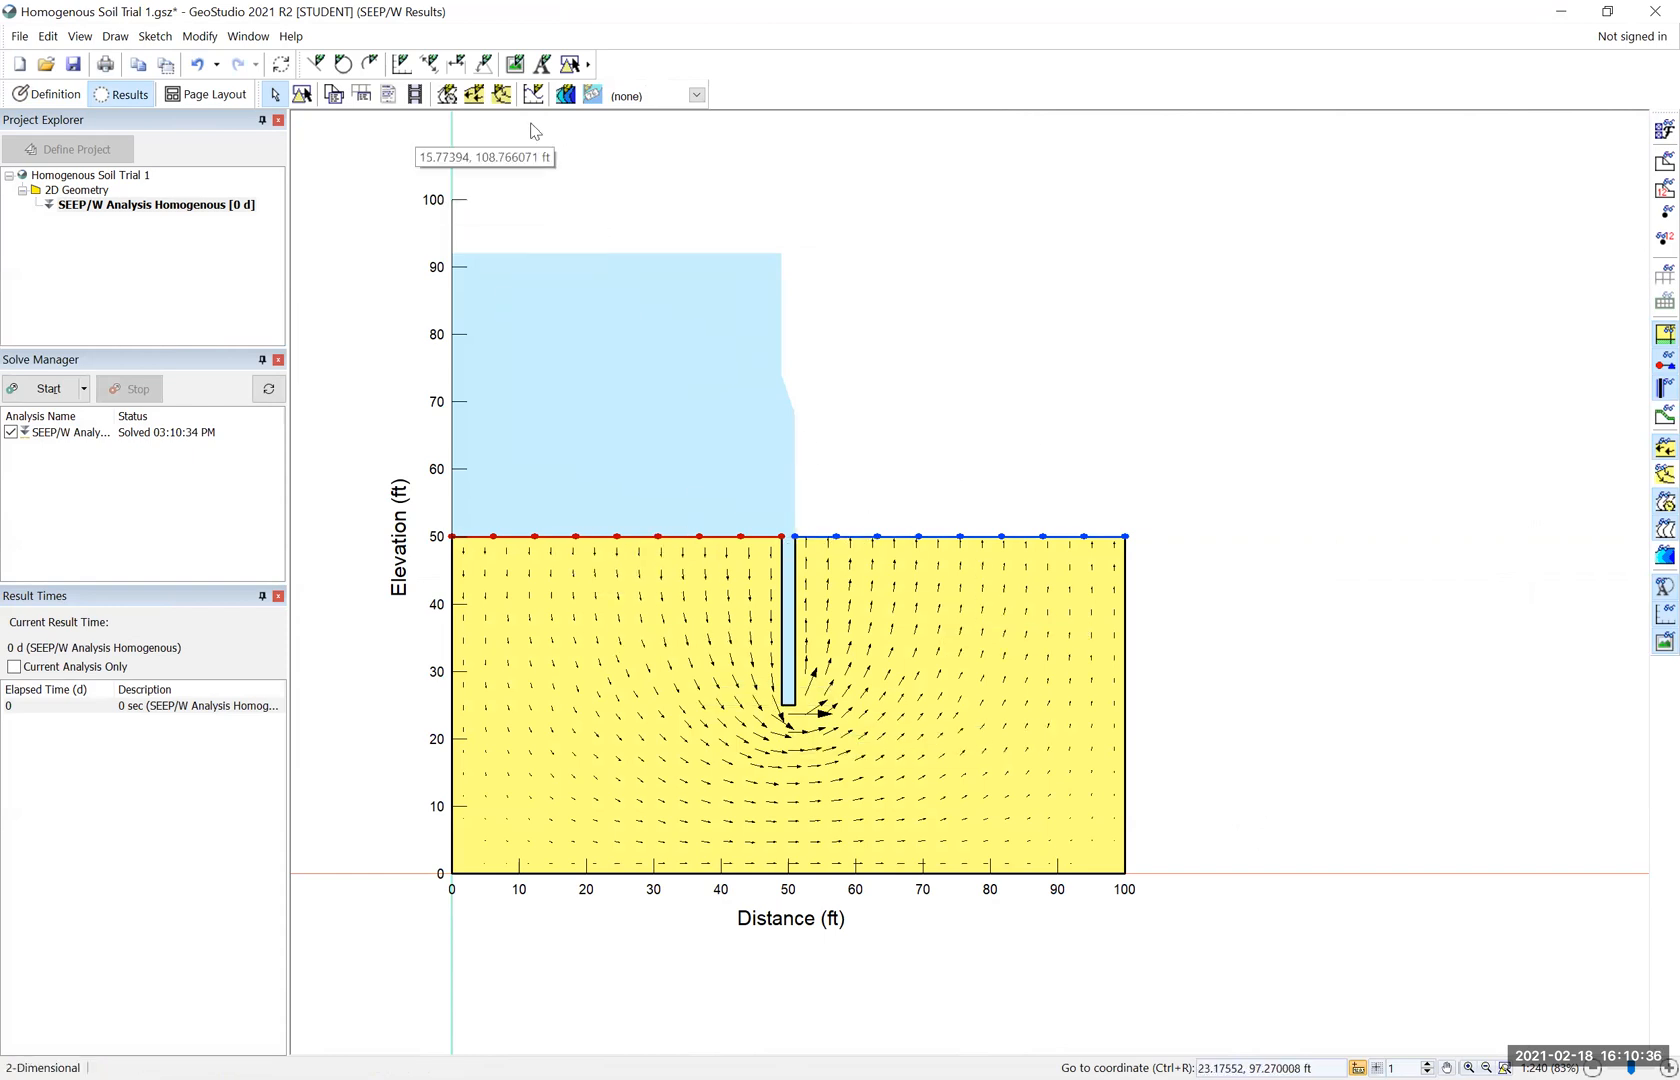
Hide the flow vectors in the seepage results
{"action": "left_click", "coordinate": [474, 98]}
{"action": "left_click", "coordinate": [1207, 762]}
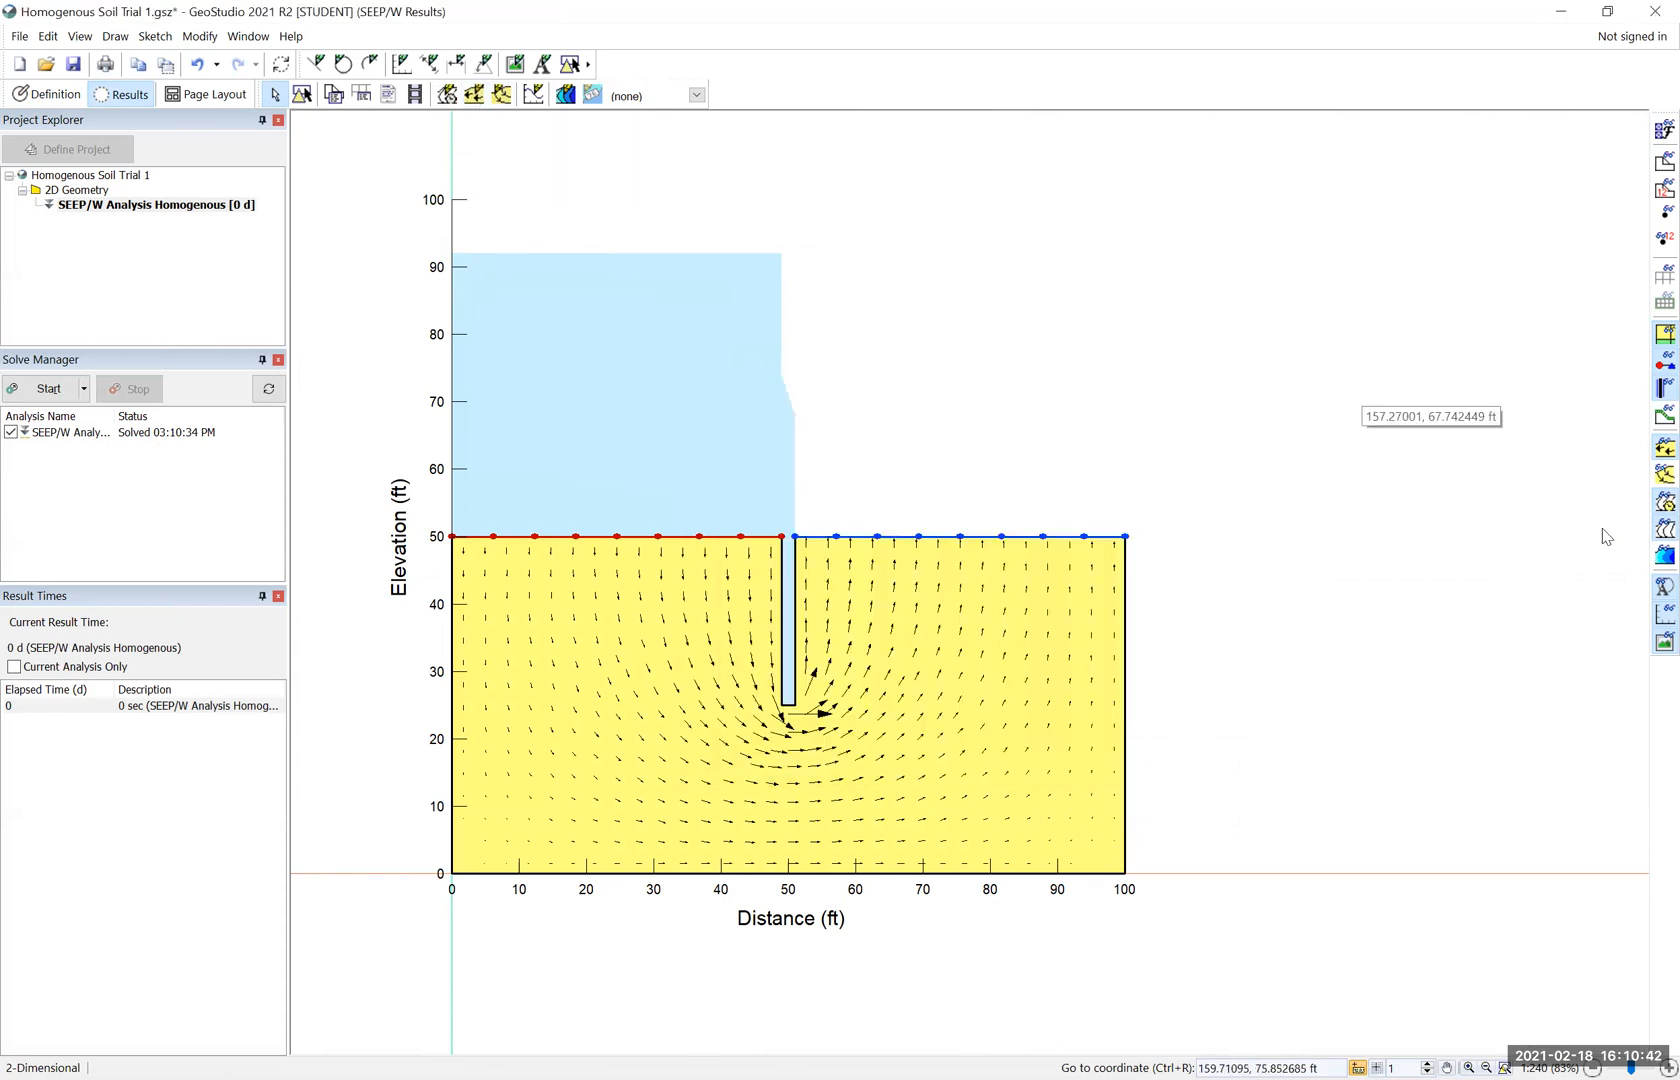
{"action": "left_click", "coordinate": [1650, 452]}
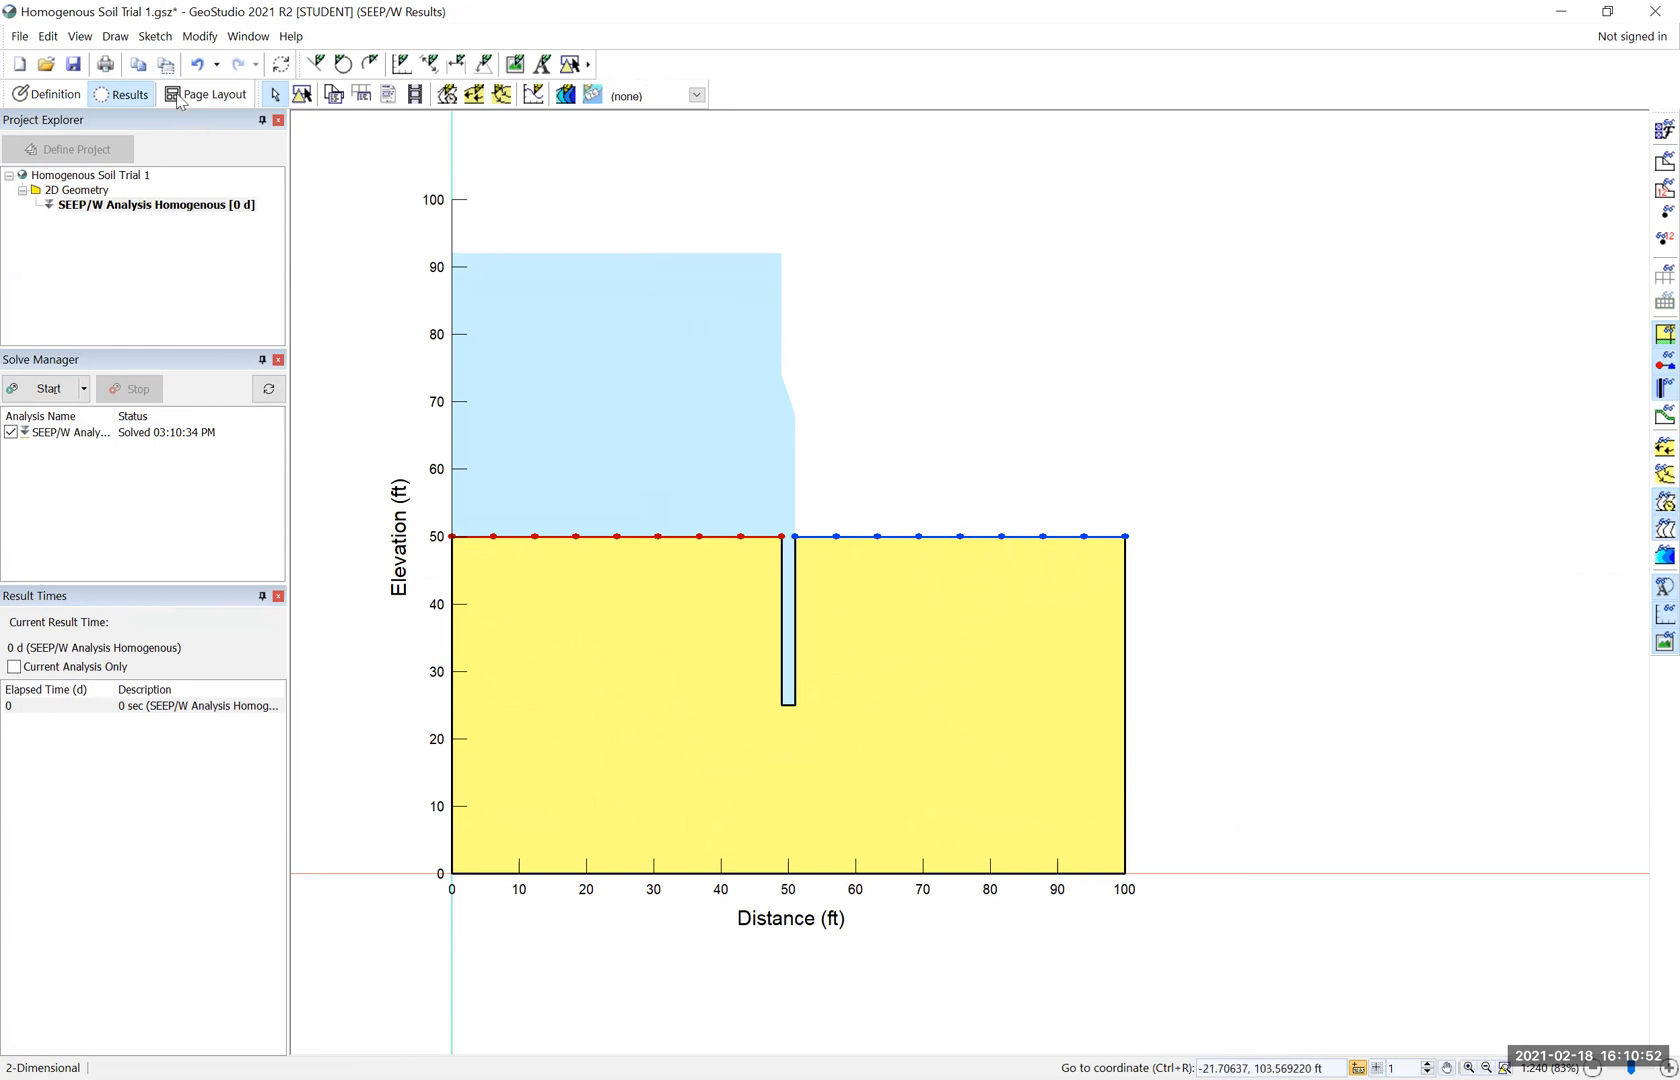
Show the Water Total Head contours on the solved model
{"action": "left_click", "coordinate": [116, 37]}
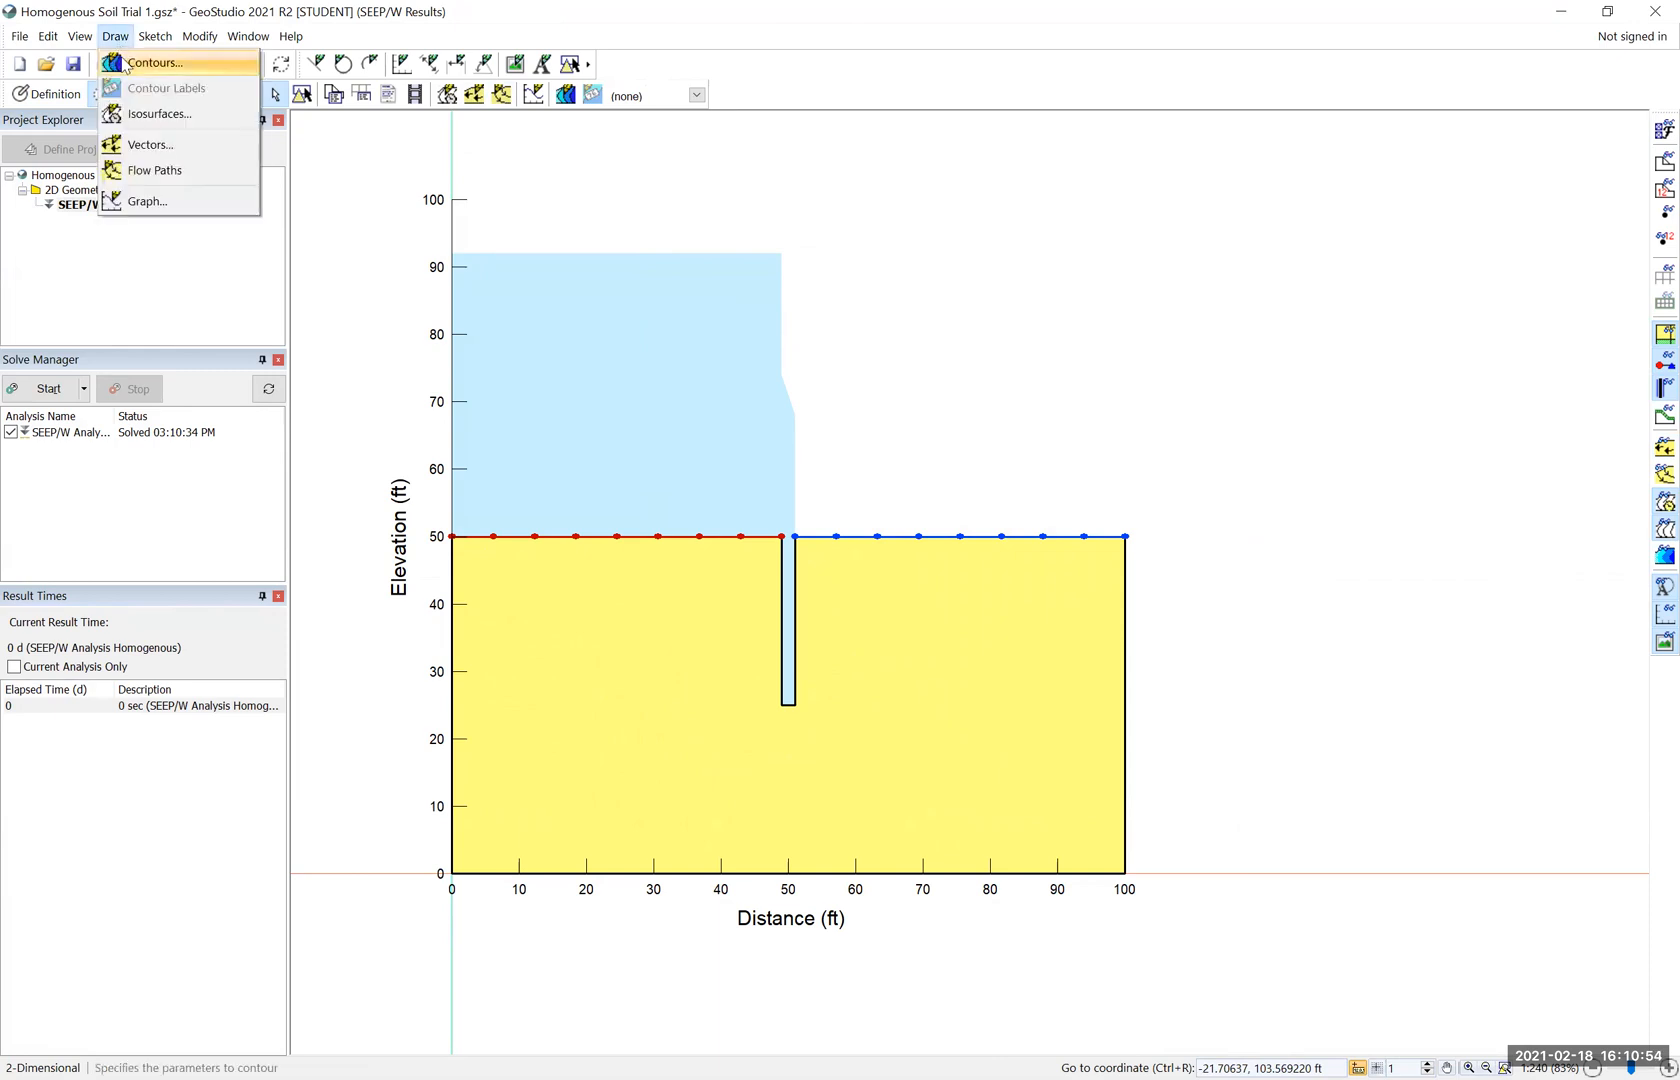
{"action": "left_click", "coordinate": [124, 65]}
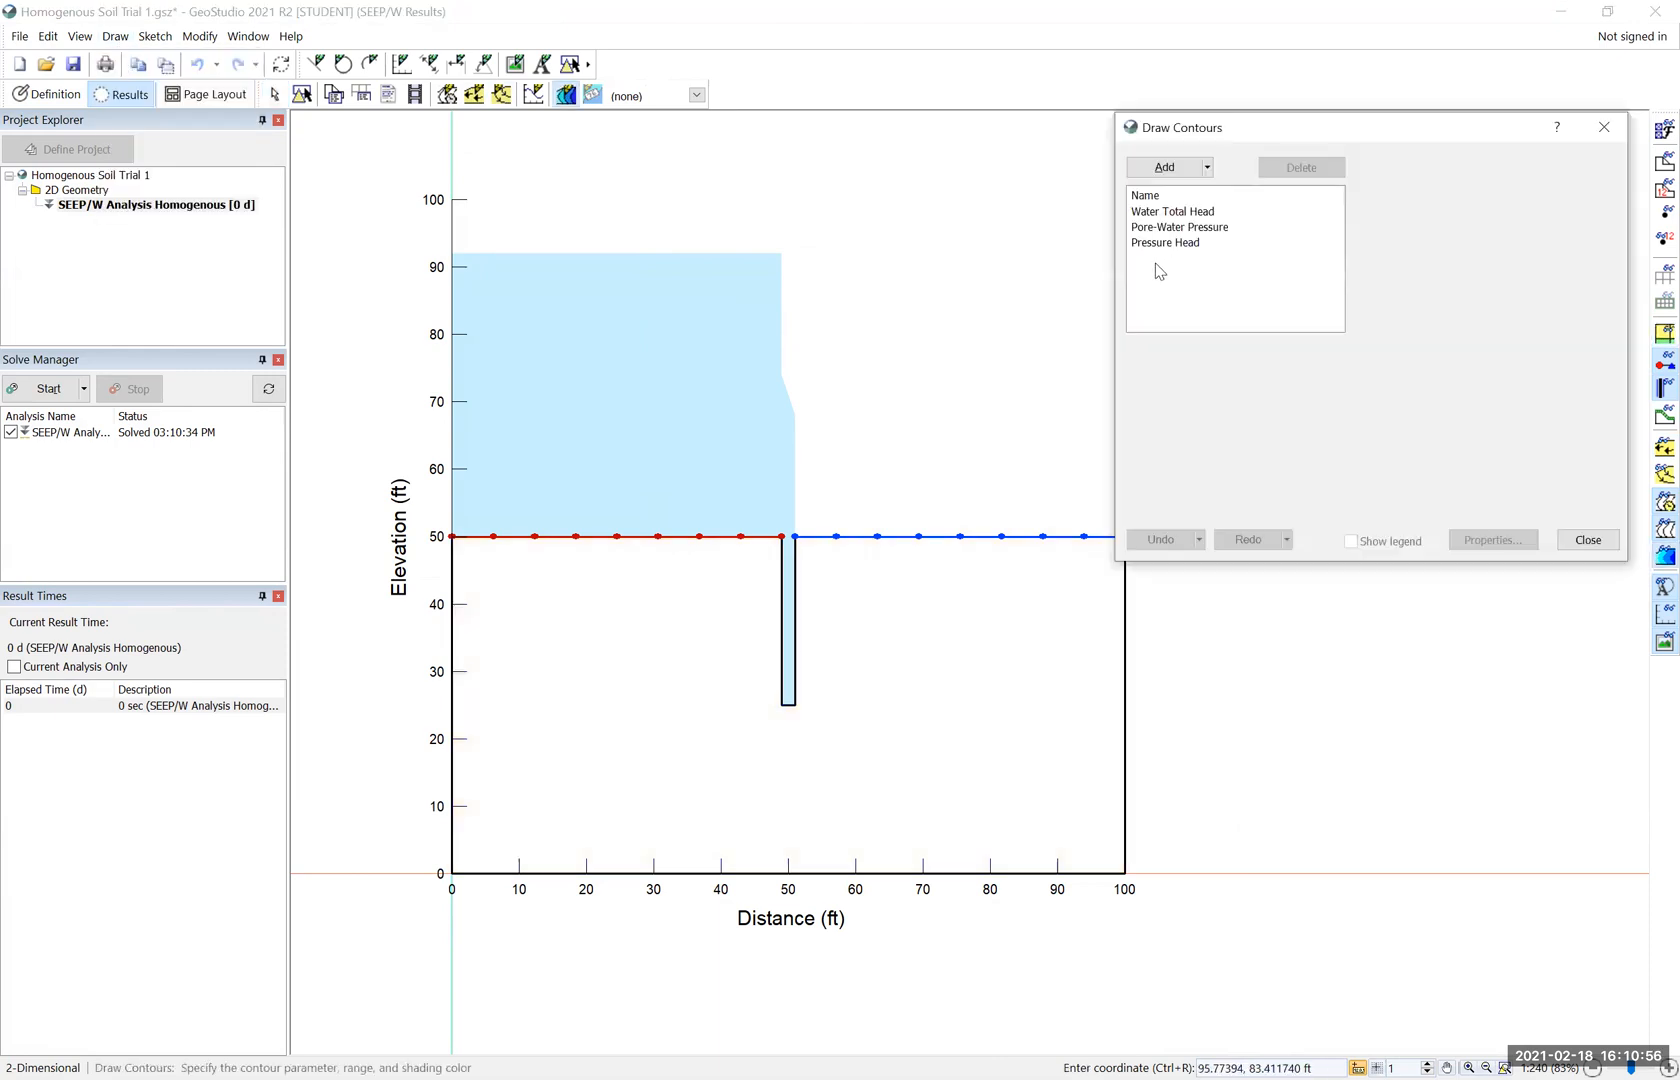
{"action": "left_click", "coordinate": [1172, 212]}
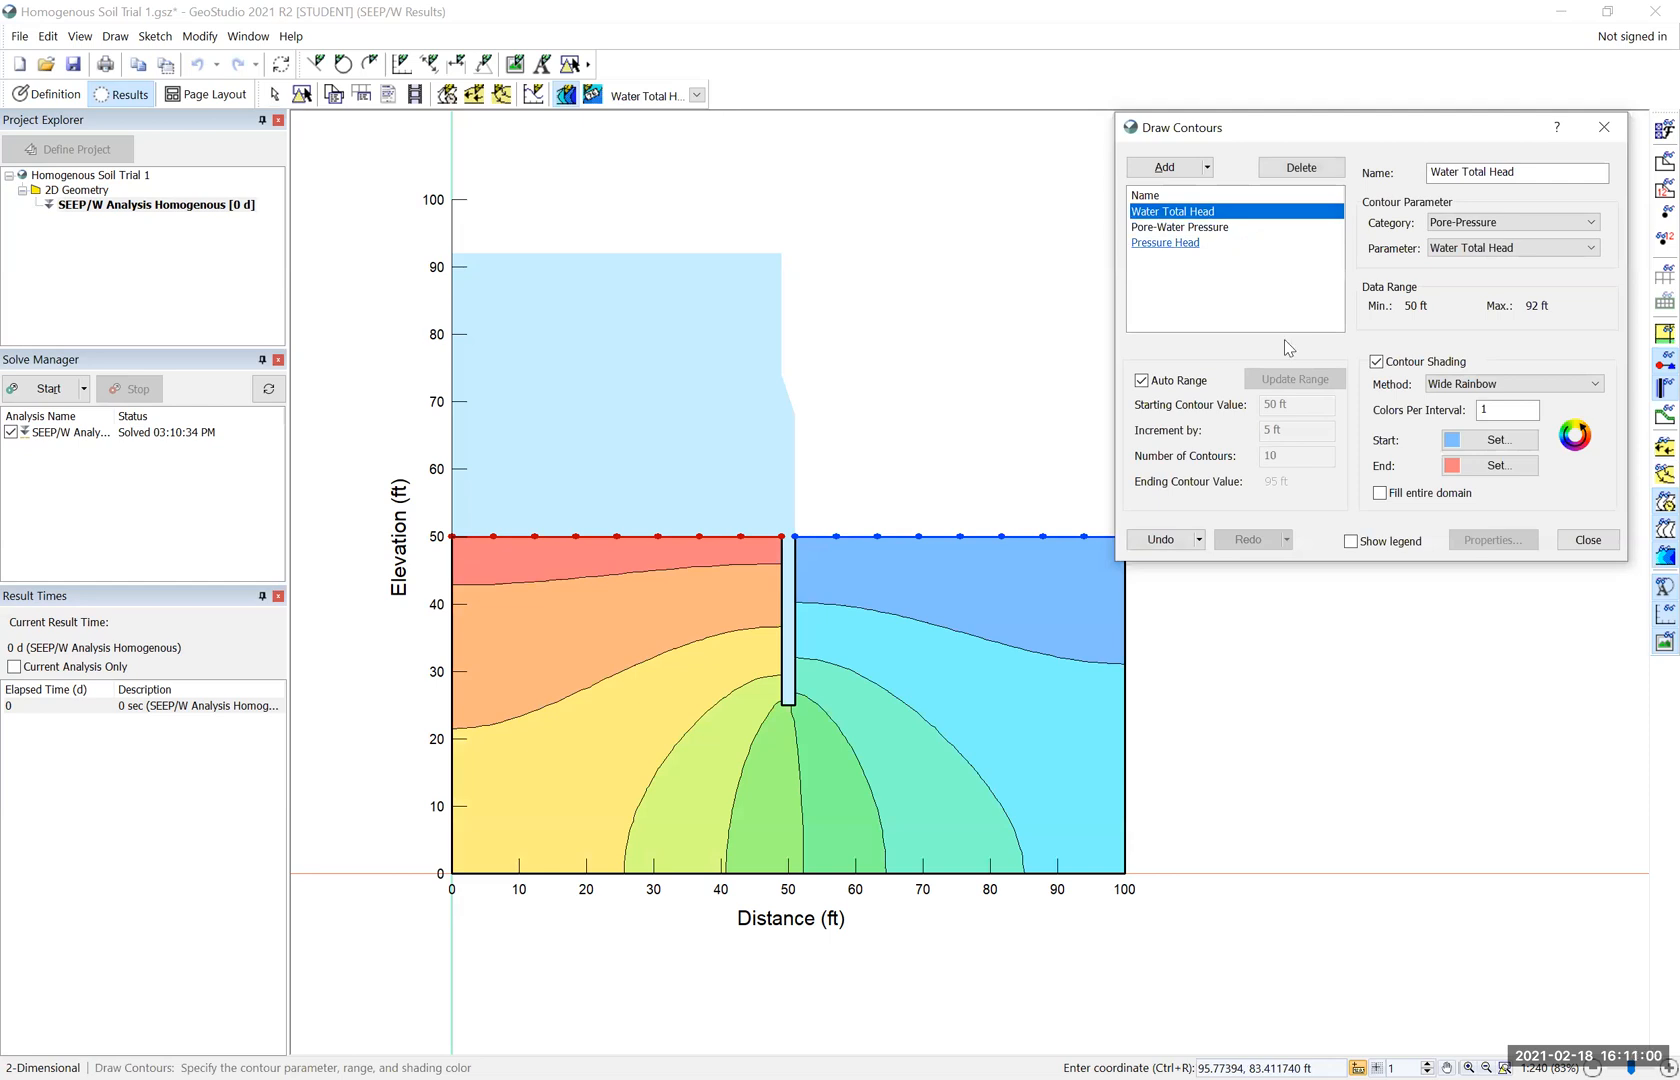
{"action": "left_click", "coordinate": [1588, 540]}
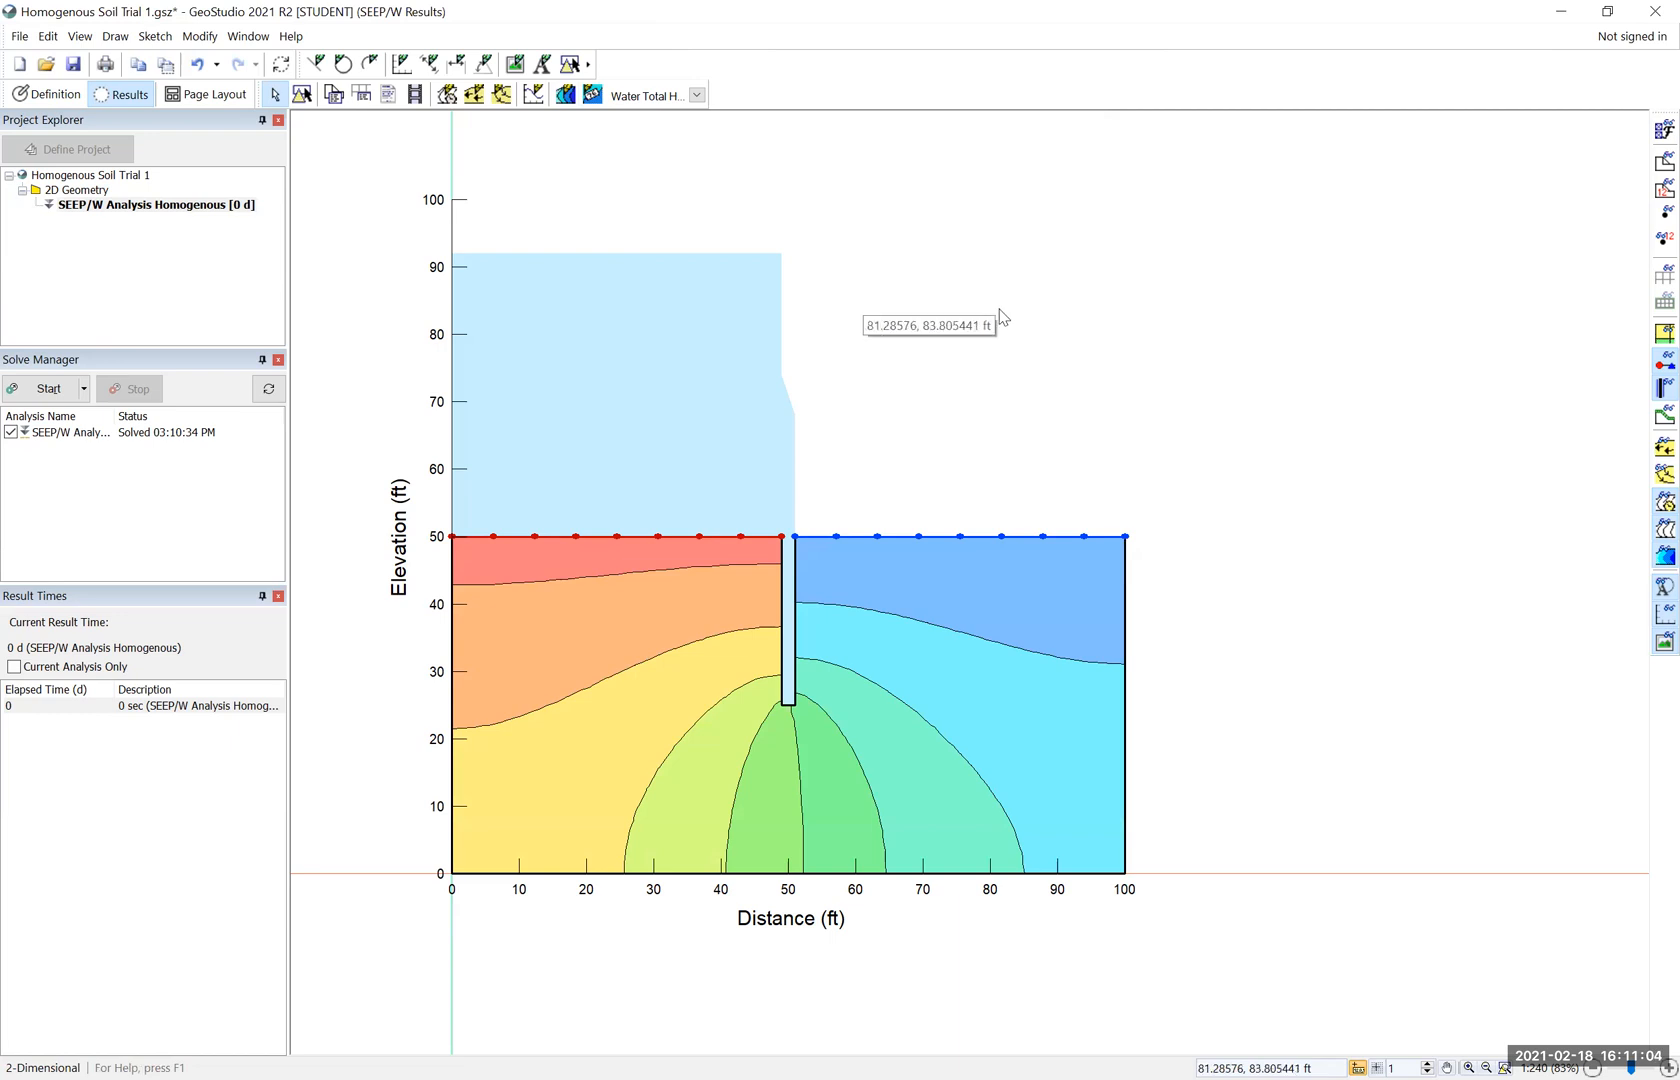
Draw three flow paths through the upstream soil, from points at distances of about 36, 23 and 10 ft
{"action": "left_click", "coordinate": [115, 36]}
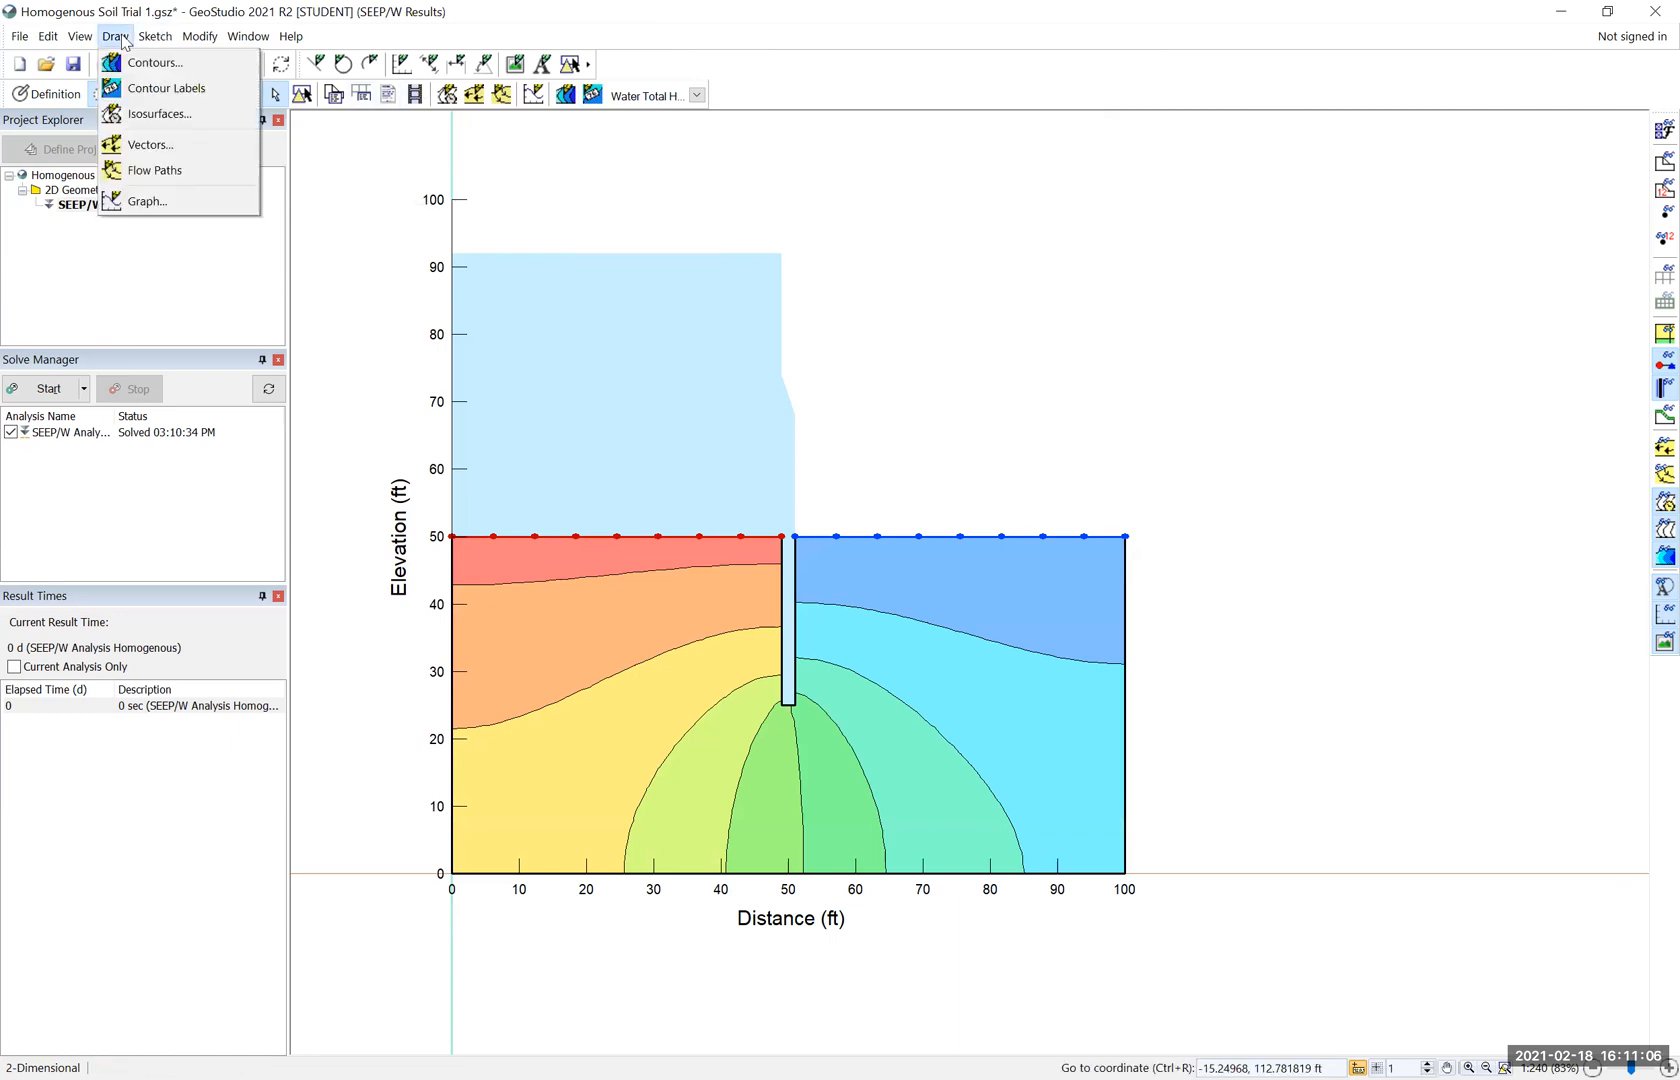
{"action": "left_click", "coordinate": [171, 171]}
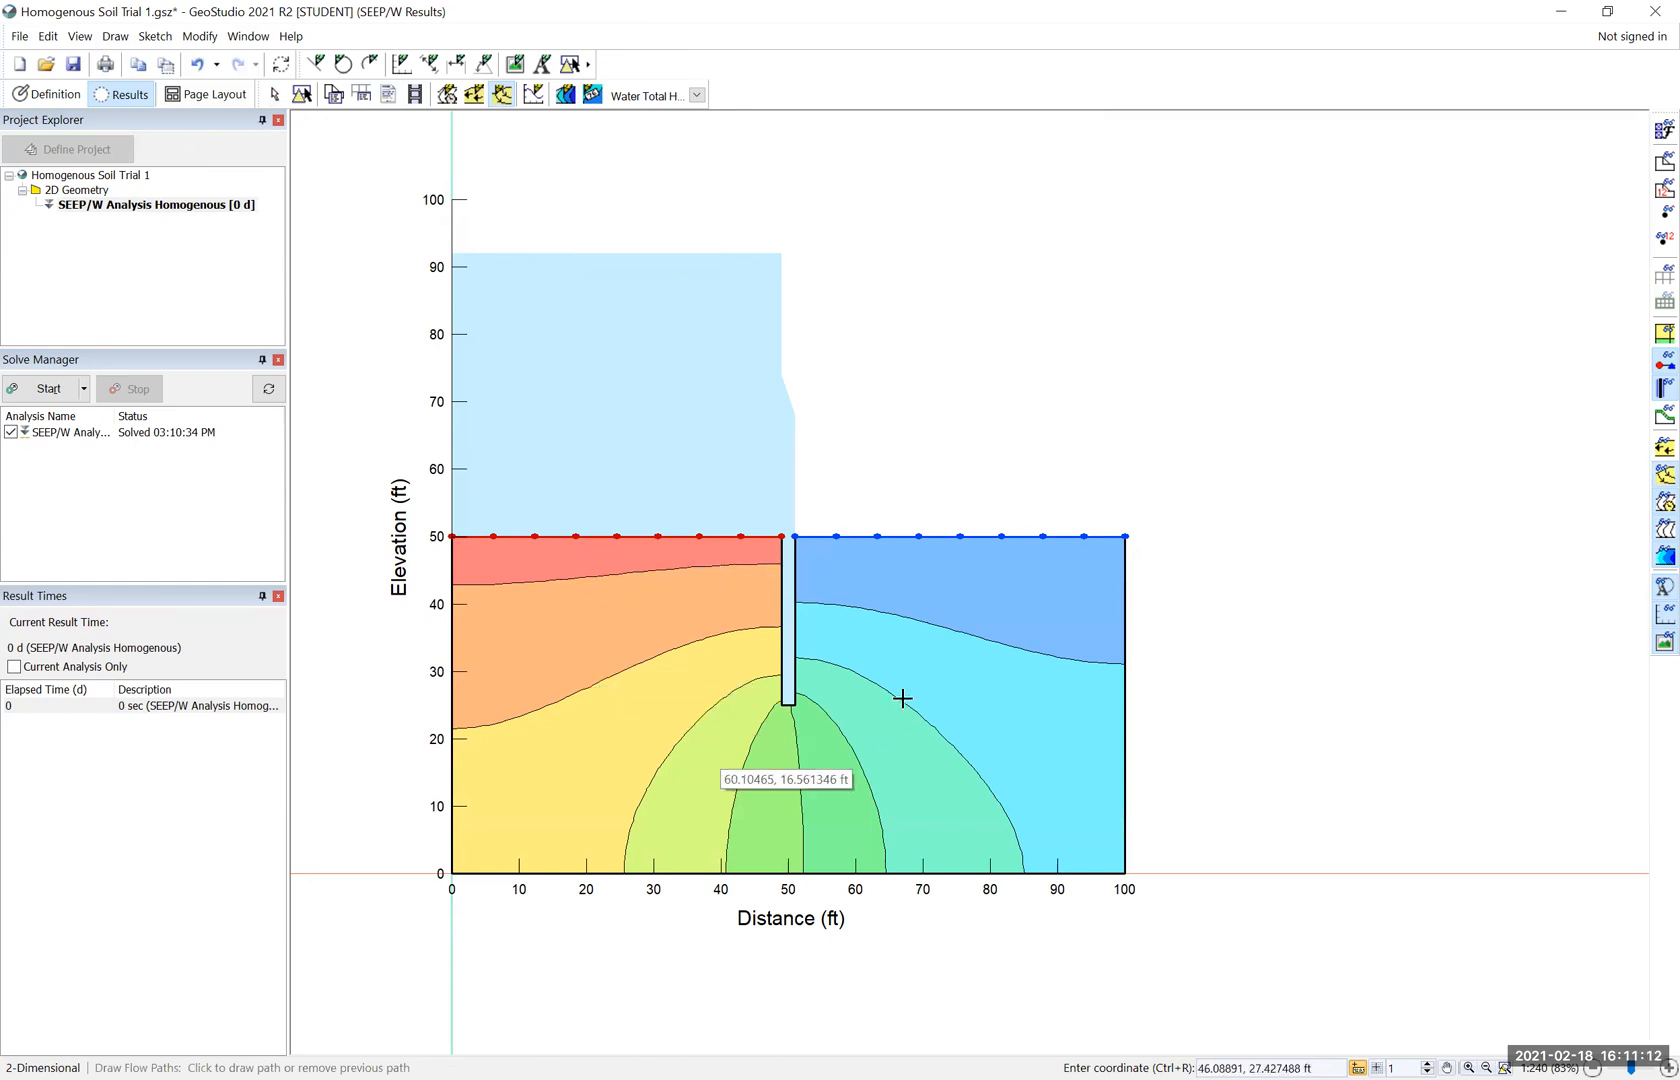
{"action": "left_click", "coordinate": [693, 588]}
{"action": "left_click", "coordinate": [605, 636]}
{"action": "left_click", "coordinate": [521, 663]}
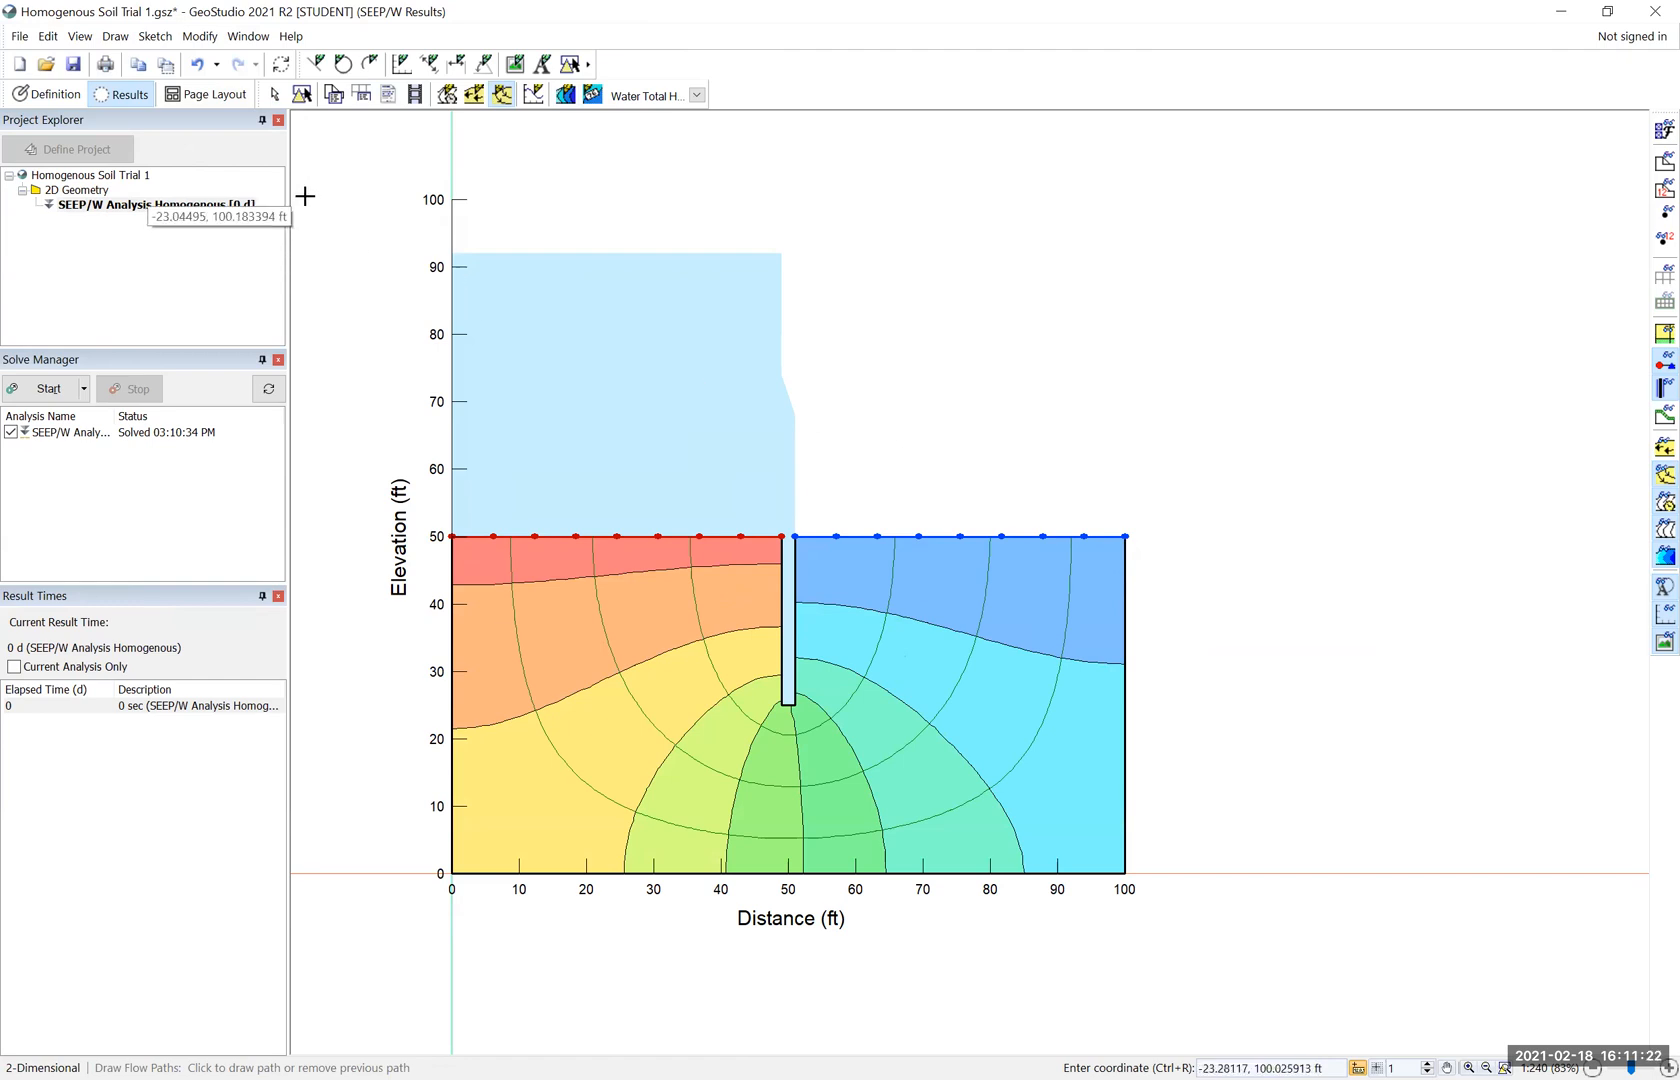
Label the eight Water Total Head contours from 90 to 55 ft across the flow net
{"action": "left_click", "coordinate": [117, 36]}
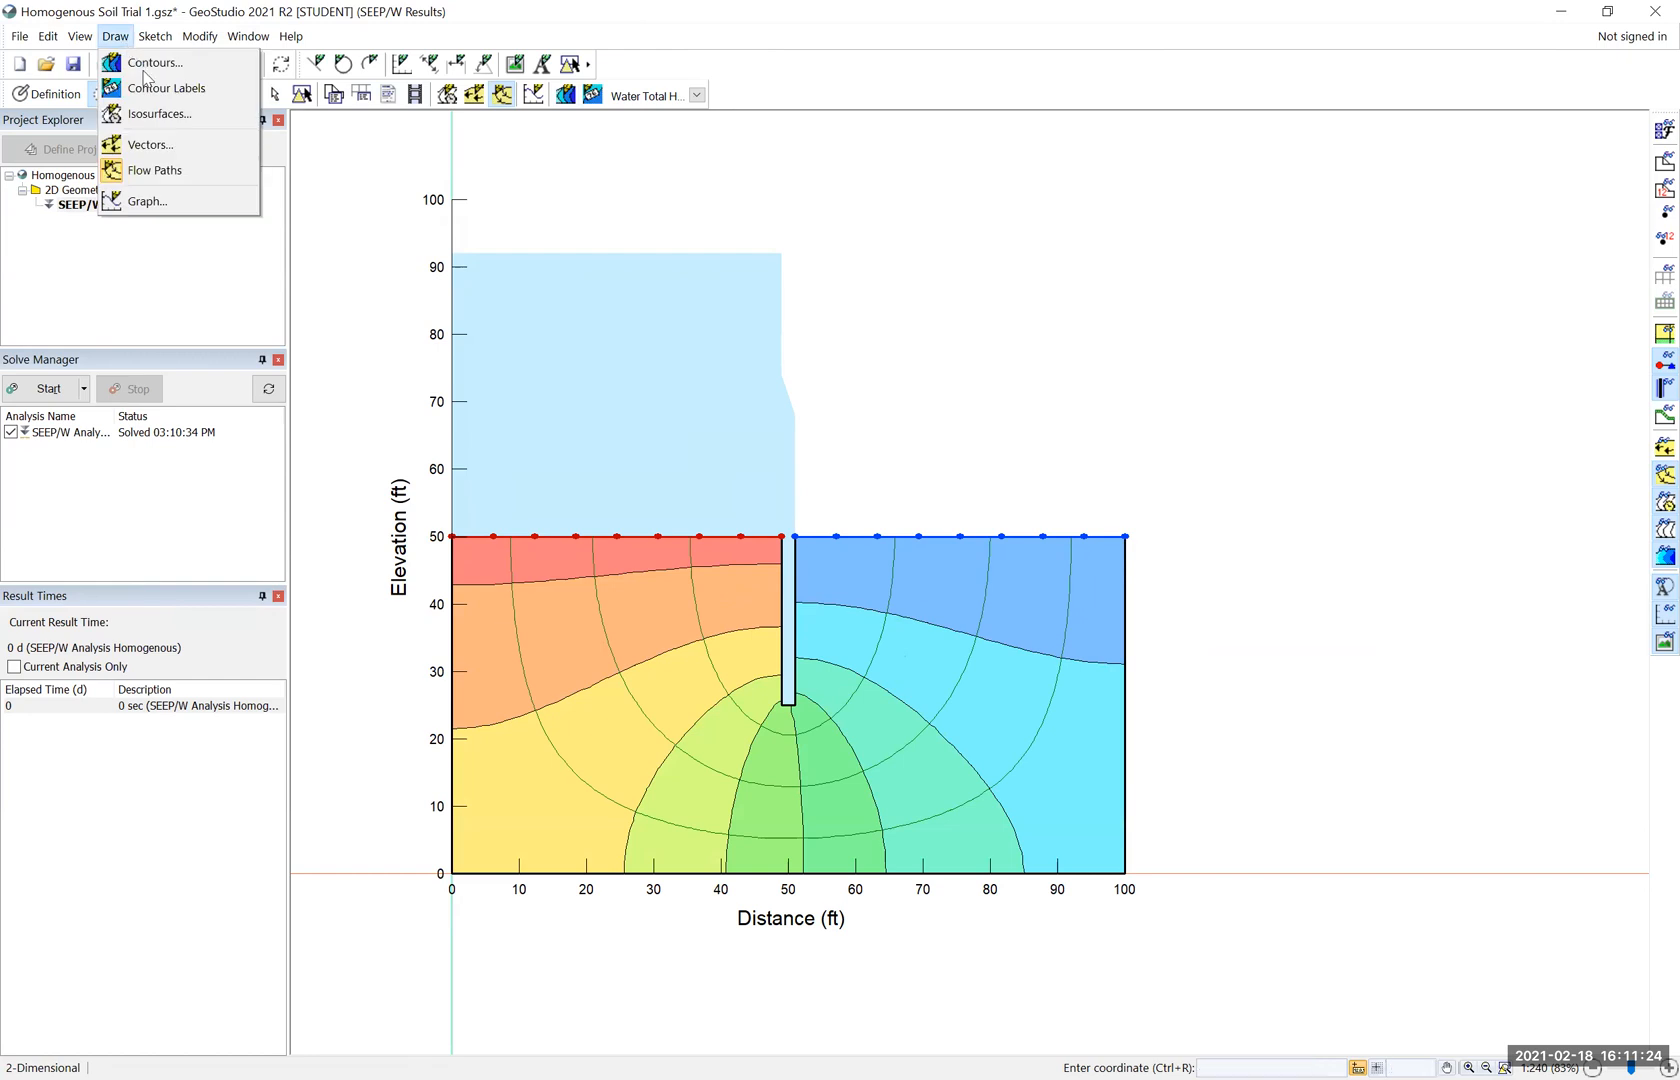
{"action": "left_click", "coordinate": [166, 88]}
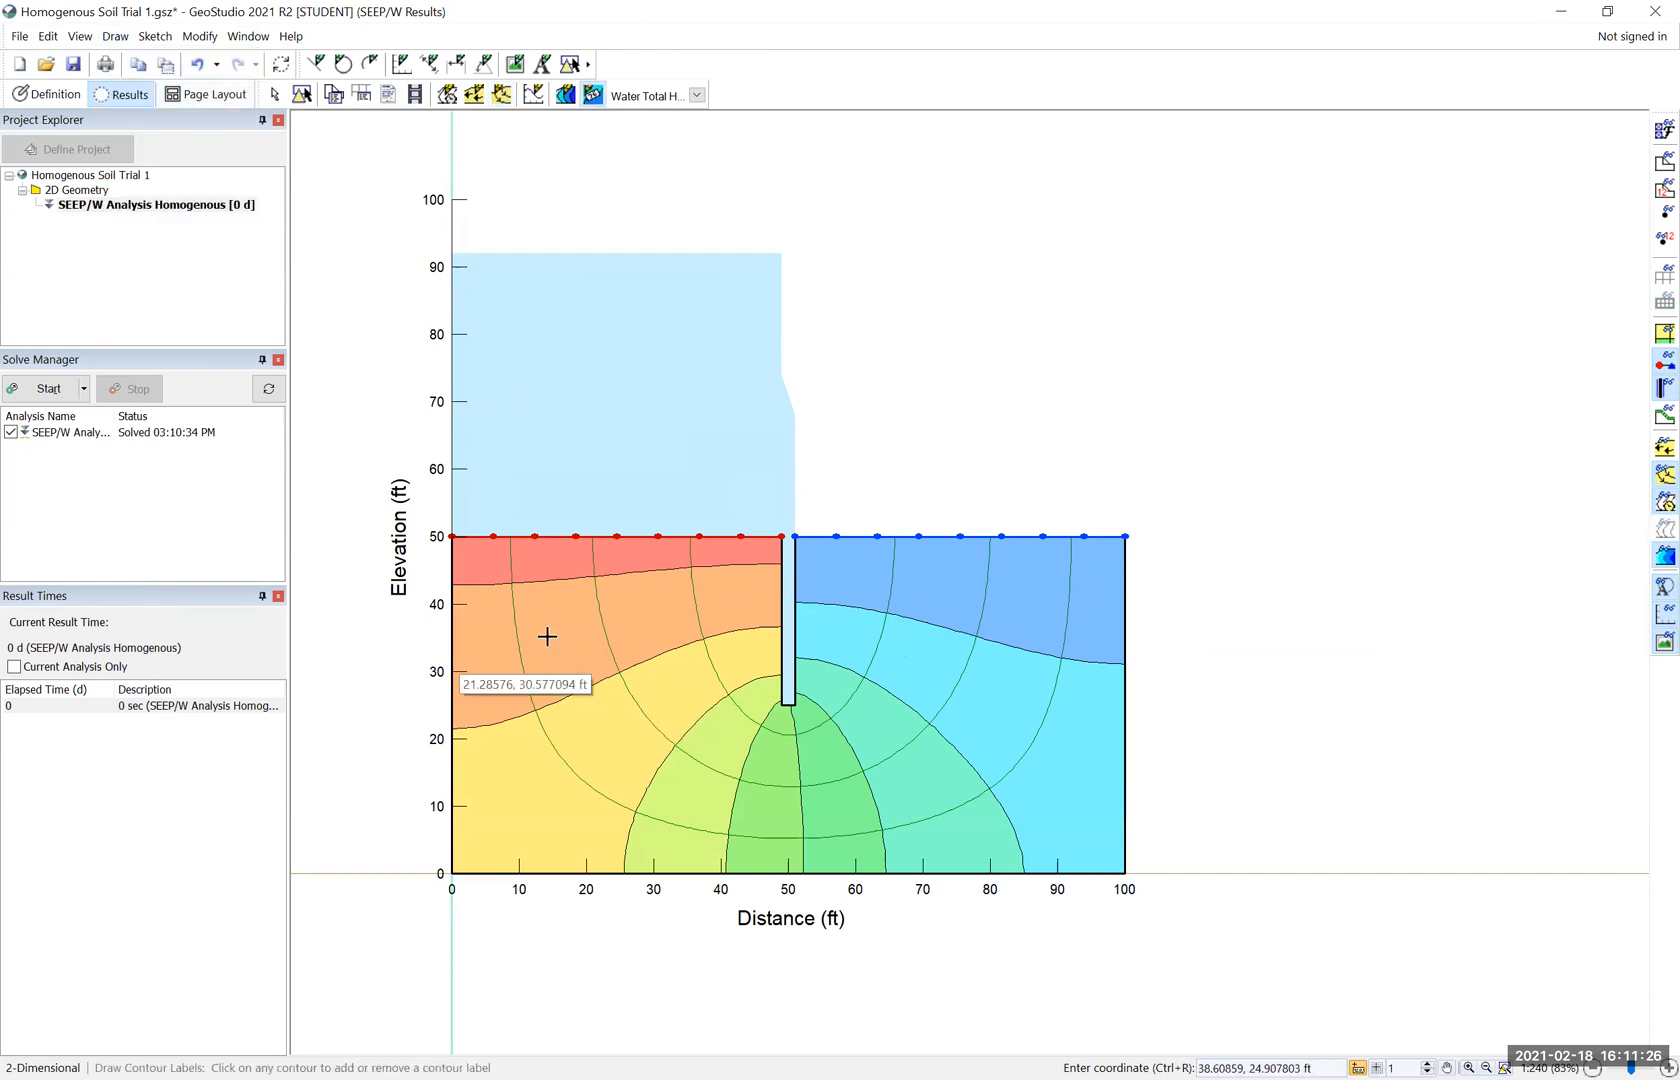
{"action": "left_click", "coordinate": [552, 582]}
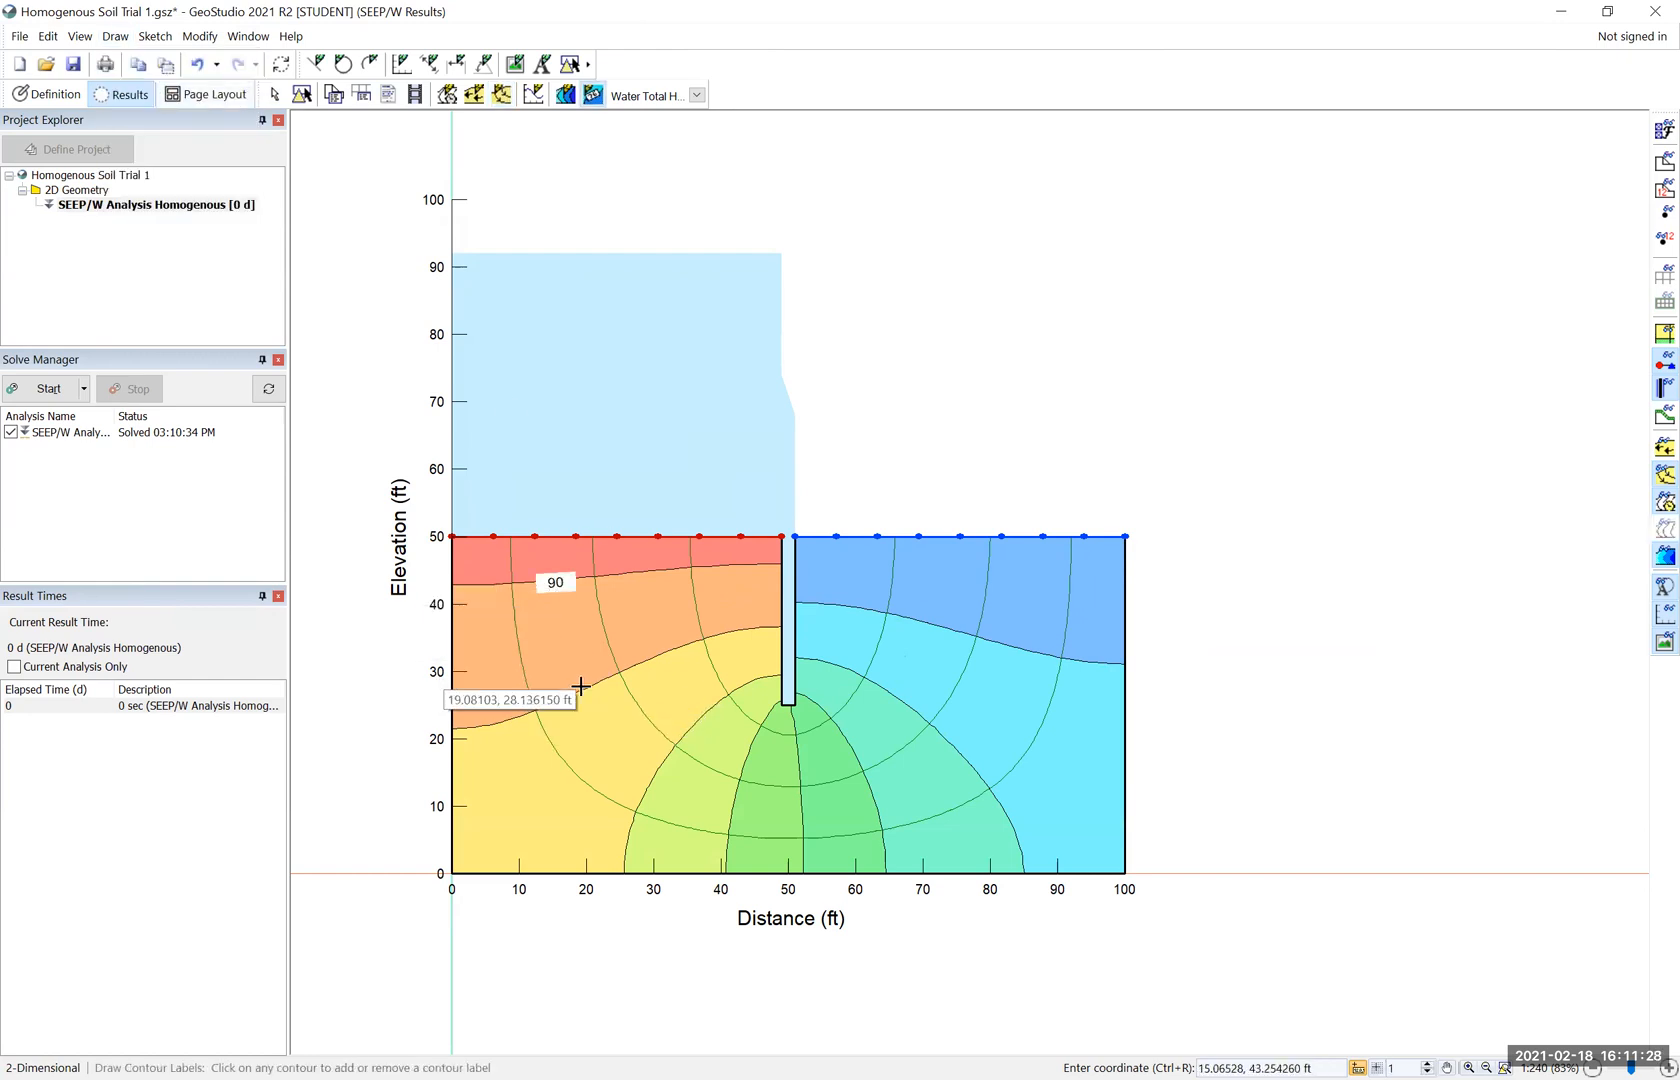
{"action": "left_click", "coordinate": [585, 690]}
{"action": "left_click", "coordinate": [652, 777]}
{"action": "left_click", "coordinate": [734, 810]}
{"action": "left_click", "coordinate": [796, 805]}
{"action": "left_click", "coordinate": [868, 797]}
{"action": "left_click", "coordinate": [956, 757]}
{"action": "left_click", "coordinate": [1005, 649]}
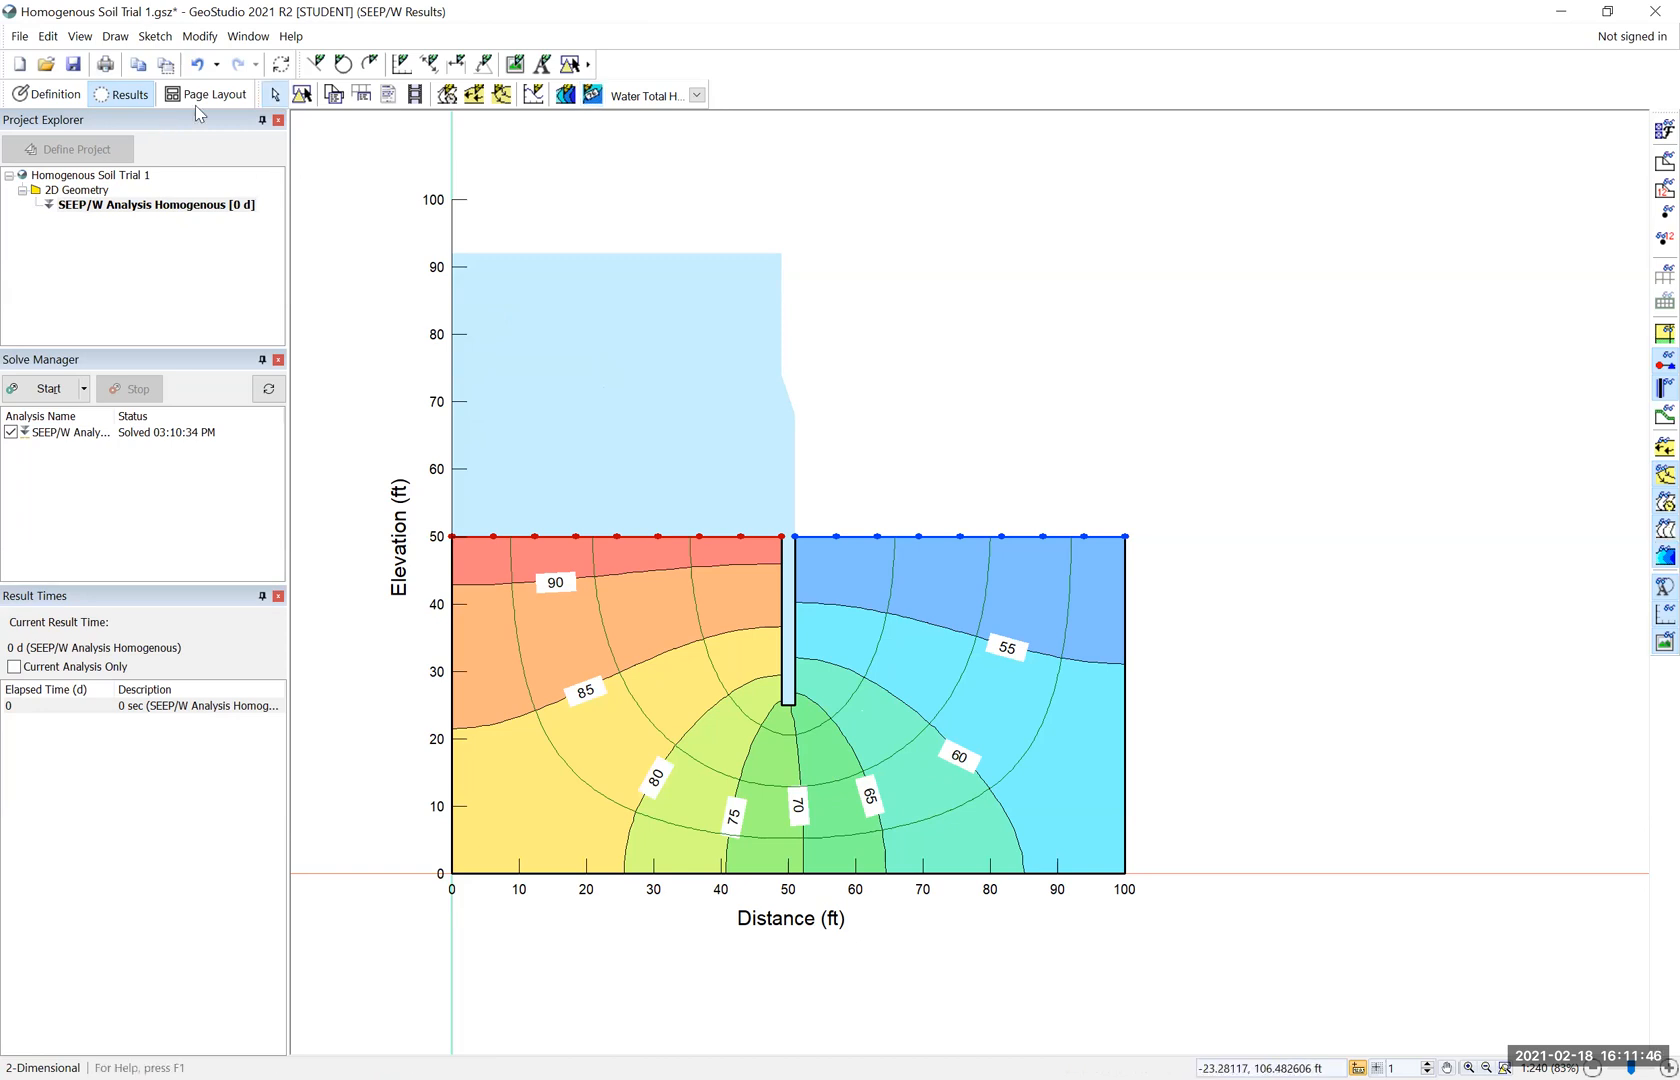
Add a contour set named Gradient that plots the Water XY-Gradient parameter from the Water Flow category
{"action": "left_click", "coordinate": [120, 40]}
{"action": "left_click", "coordinate": [130, 62]}
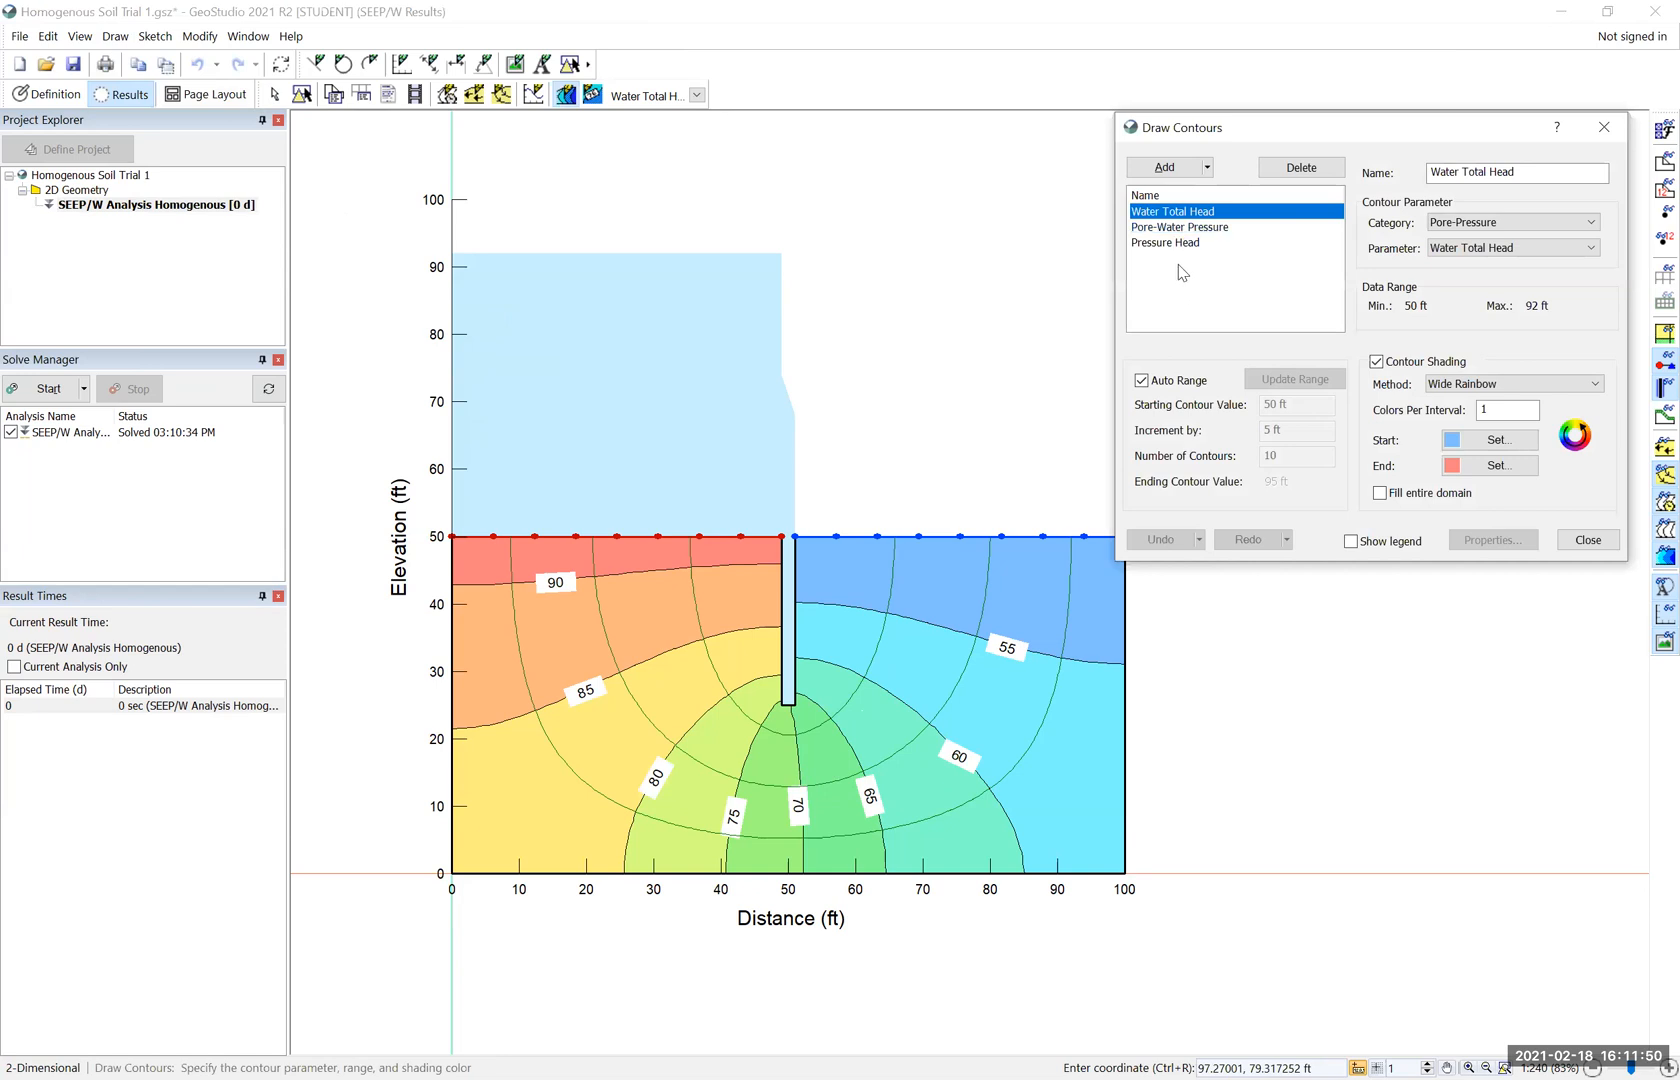
{"action": "left_click", "coordinate": [1164, 167]}
{"action": "left_click_drag", "start_coordinate": [1488, 175], "coordinate": [1435, 187]}
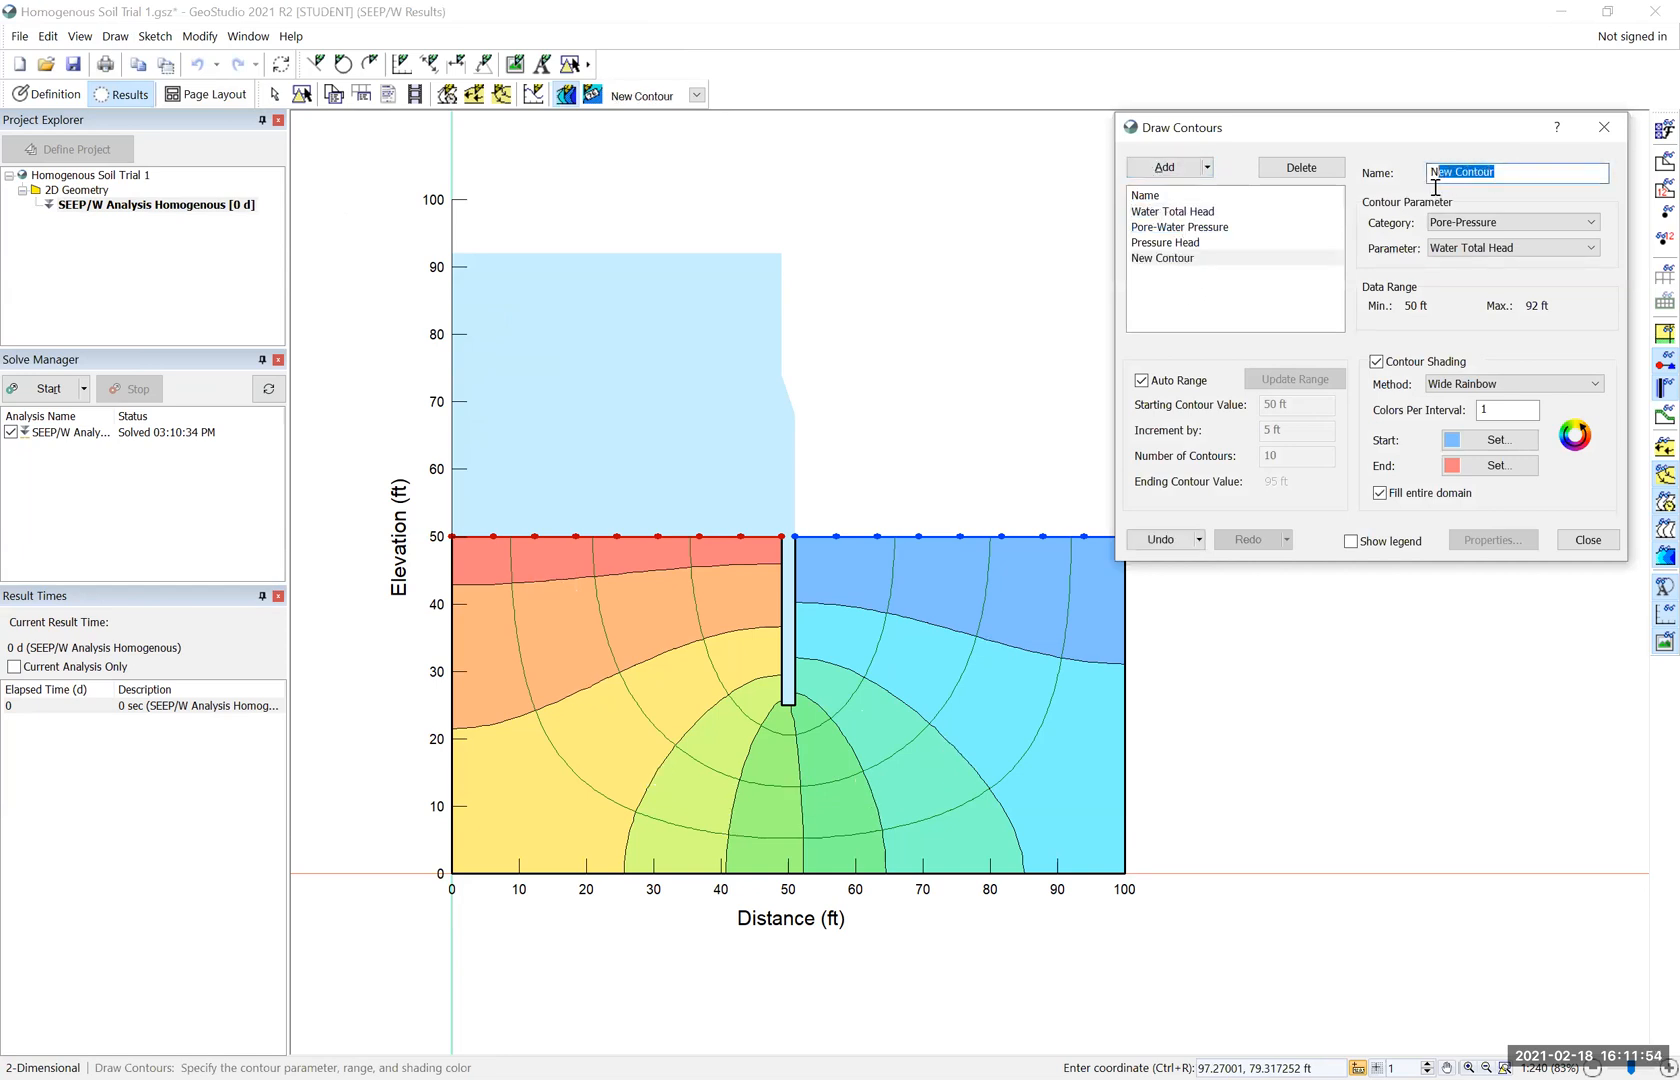
{"action": "type", "text": "Gradient"}
{"action": "left_click", "coordinate": [1510, 222]}
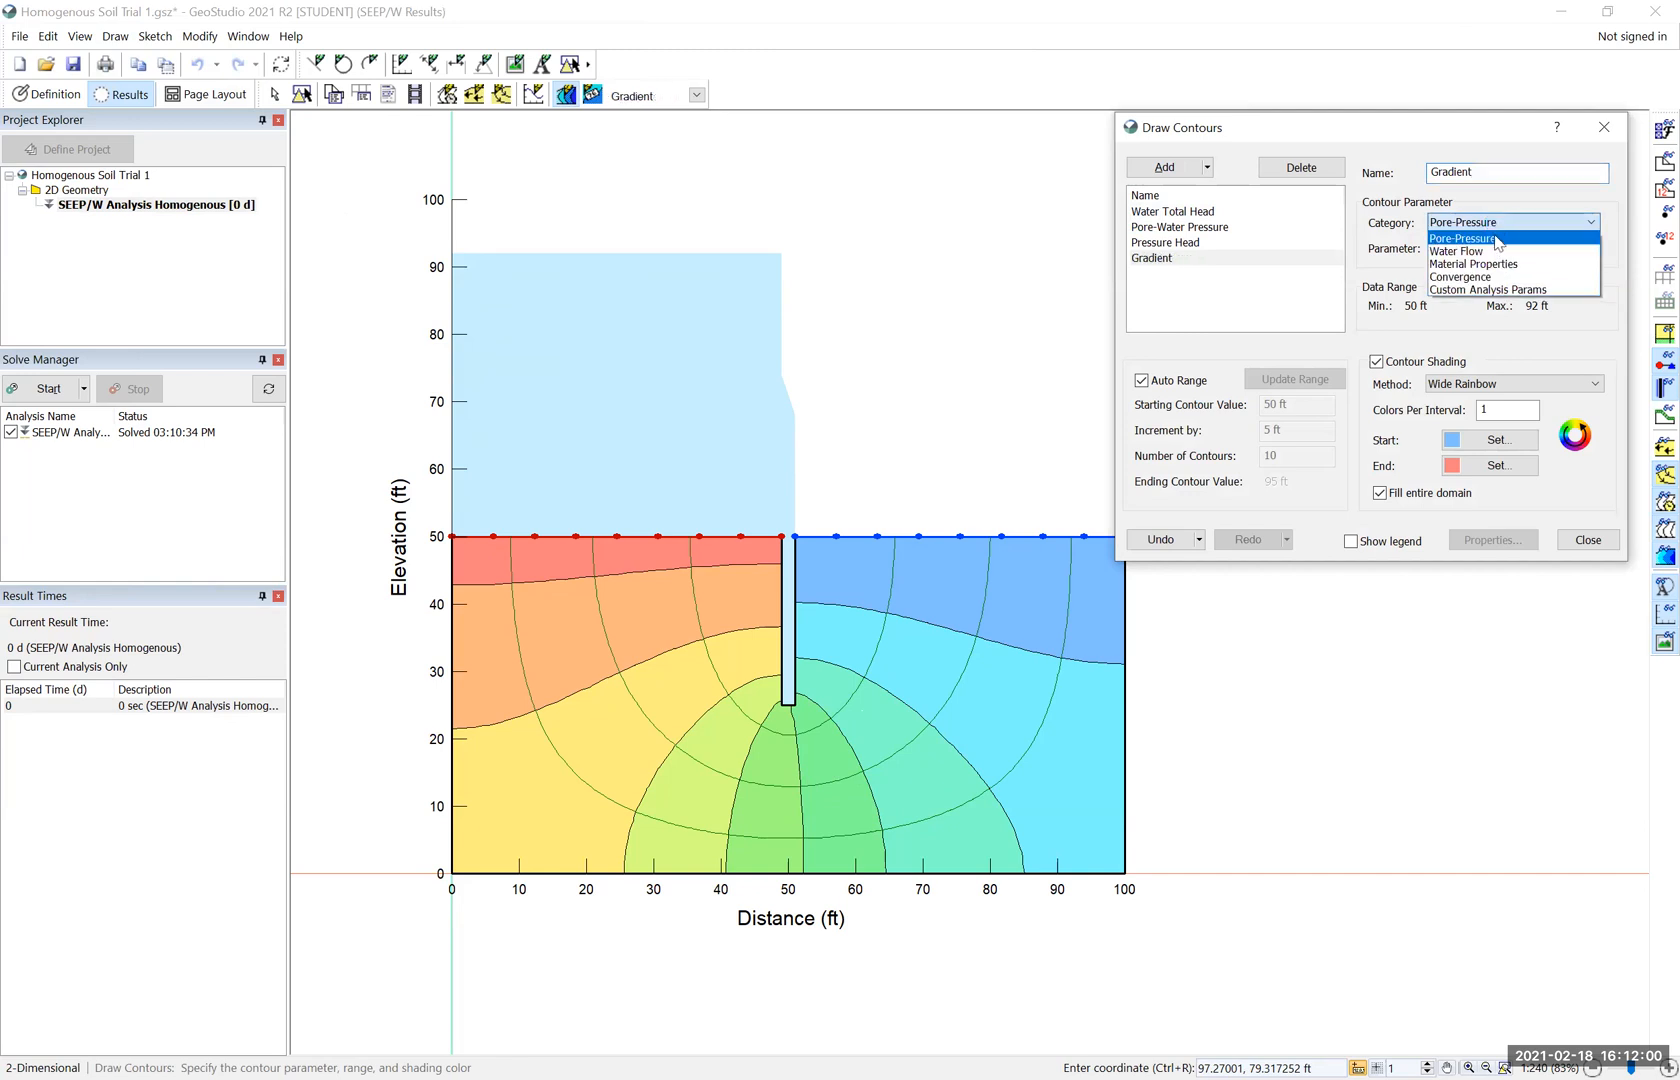
{"action": "left_click", "coordinate": [1504, 252]}
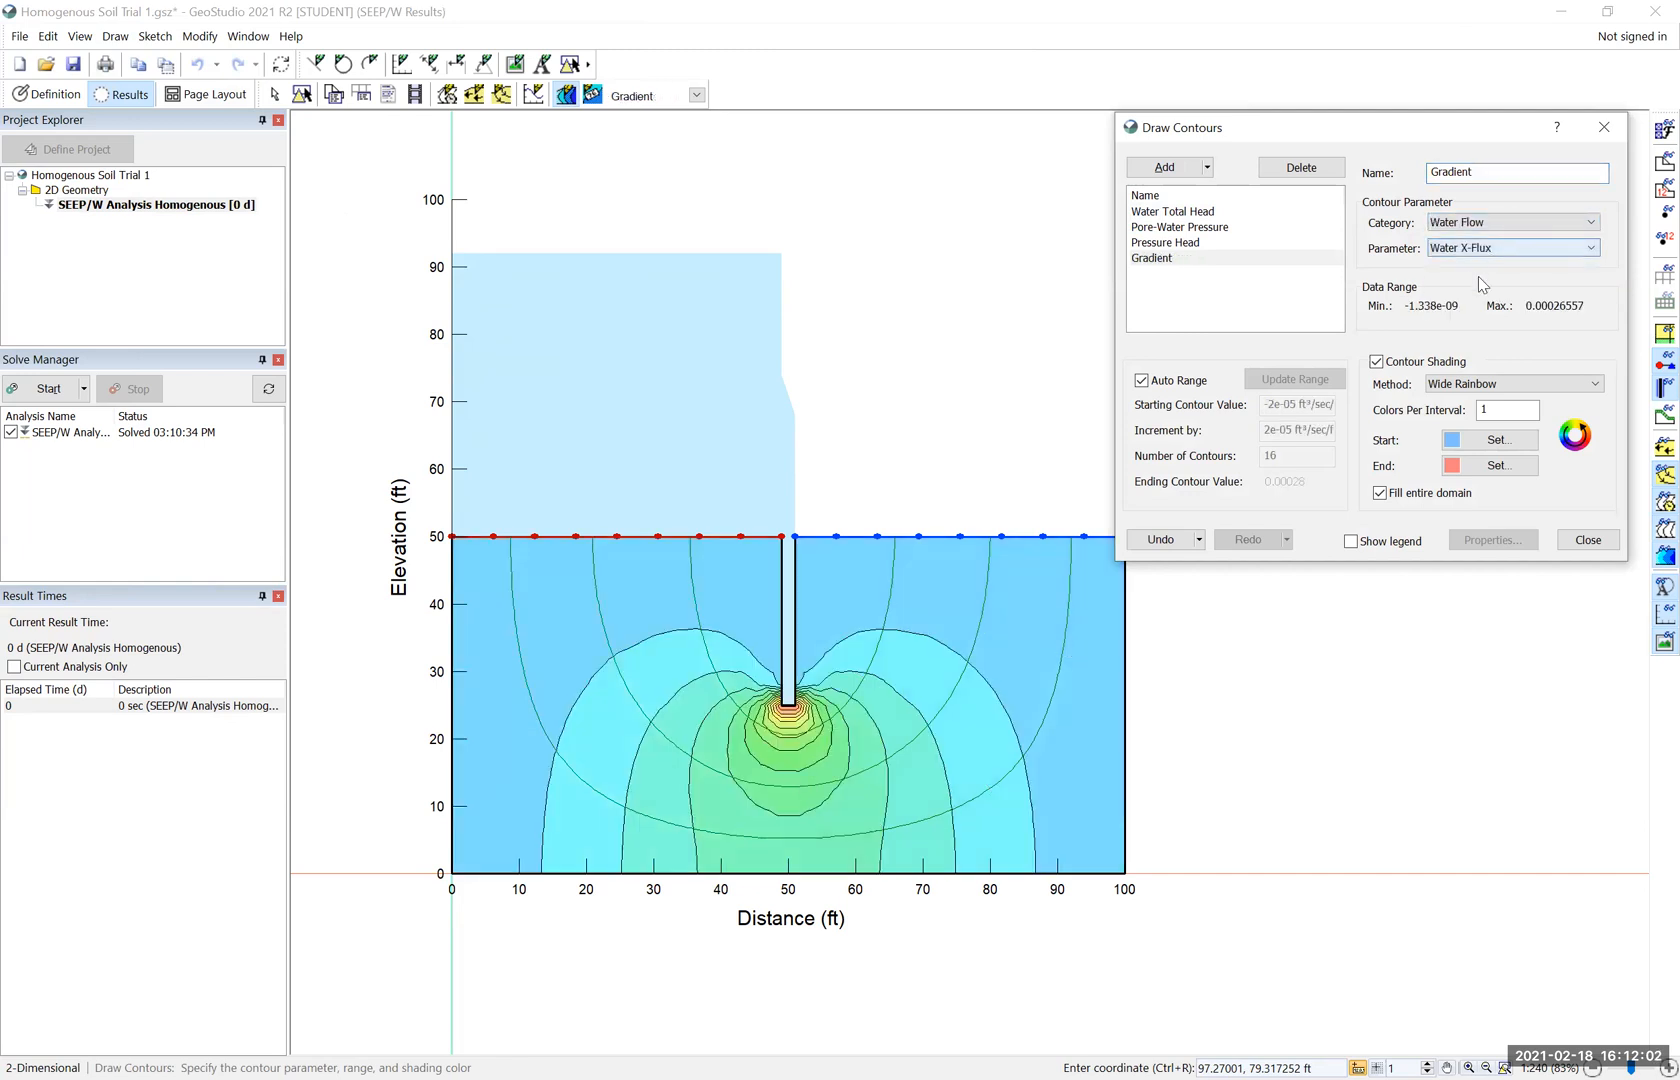
{"action": "left_click", "coordinate": [1487, 249]}
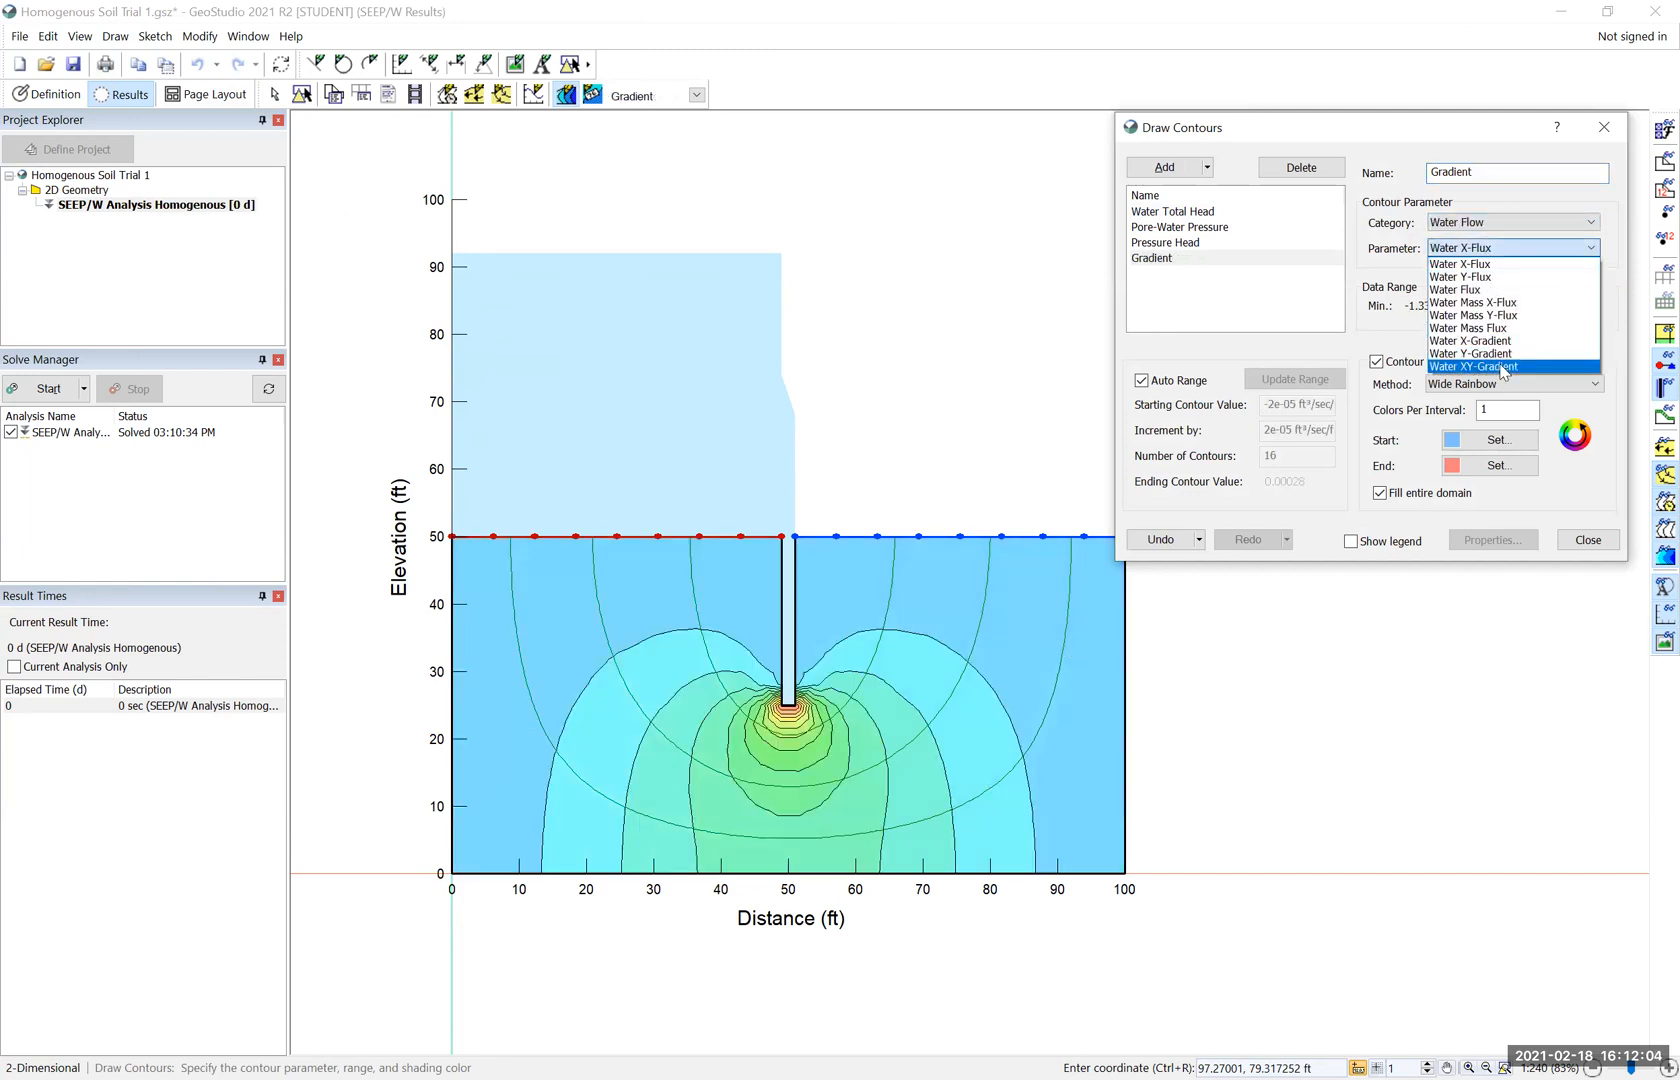
{"action": "left_click", "coordinate": [1509, 363]}
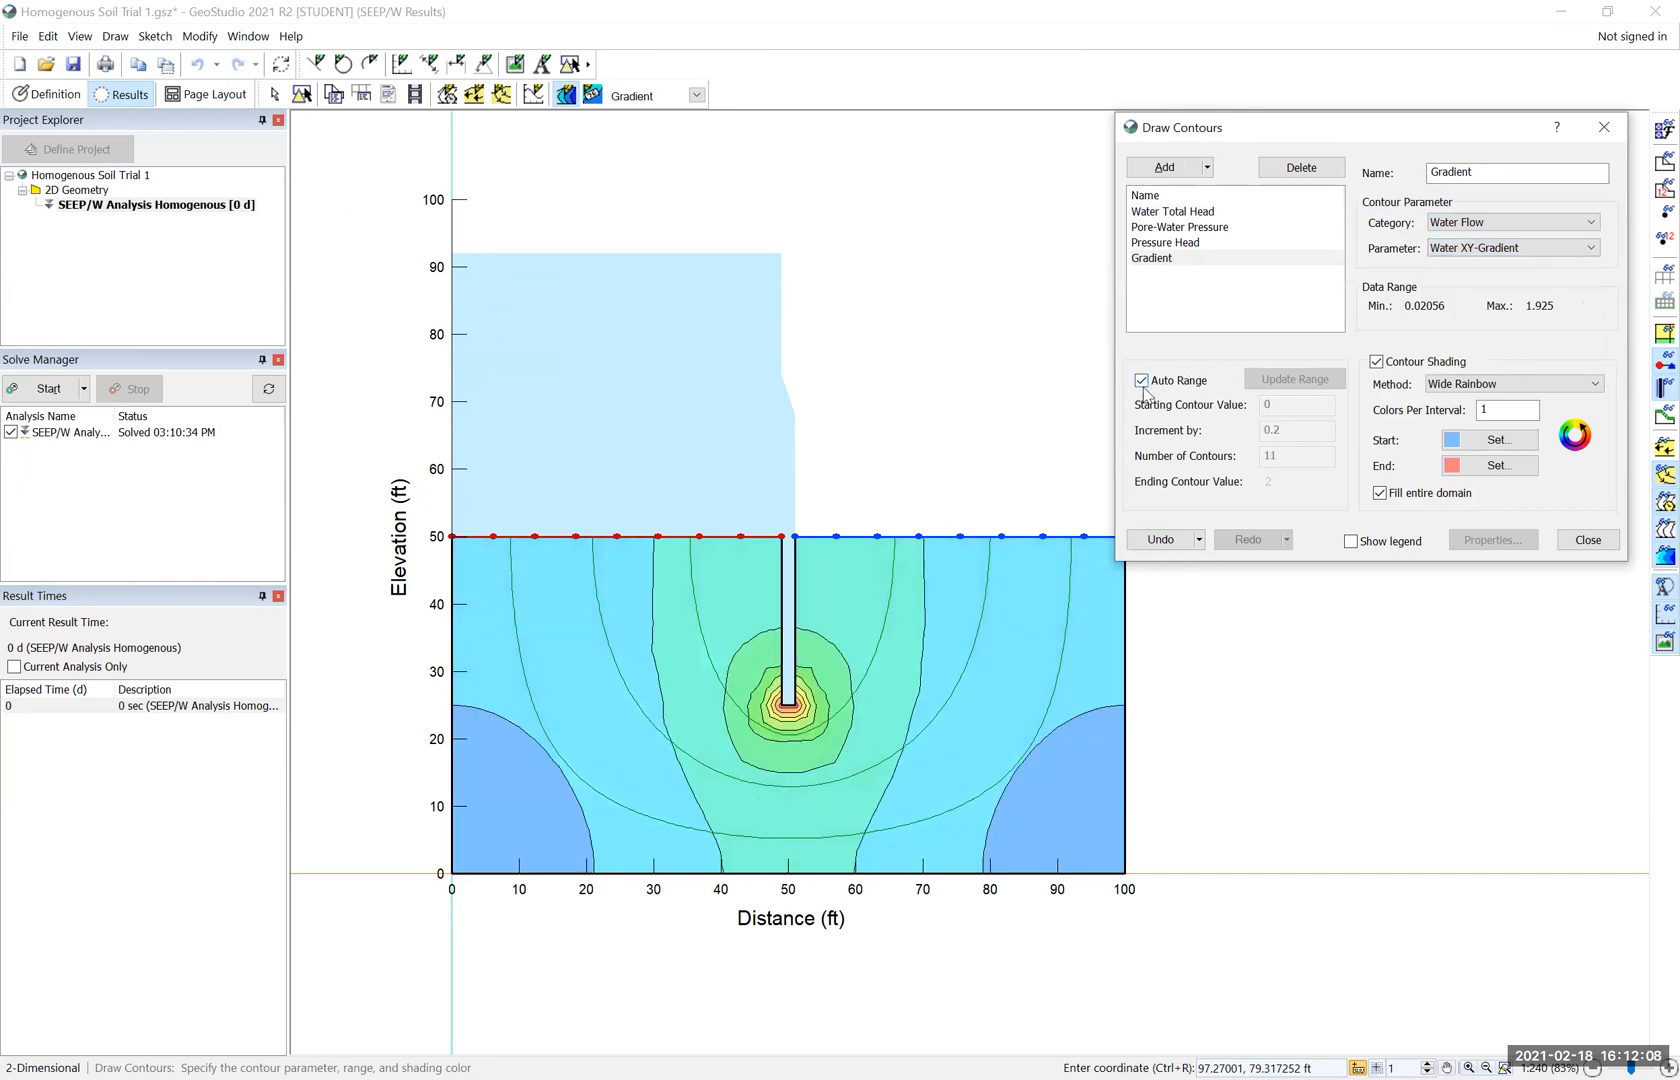
Turn off the automatic range for the Gradient contours and set an increment of 0.05 with 20 contours
{"action": "left_click", "coordinate": [1140, 386]}
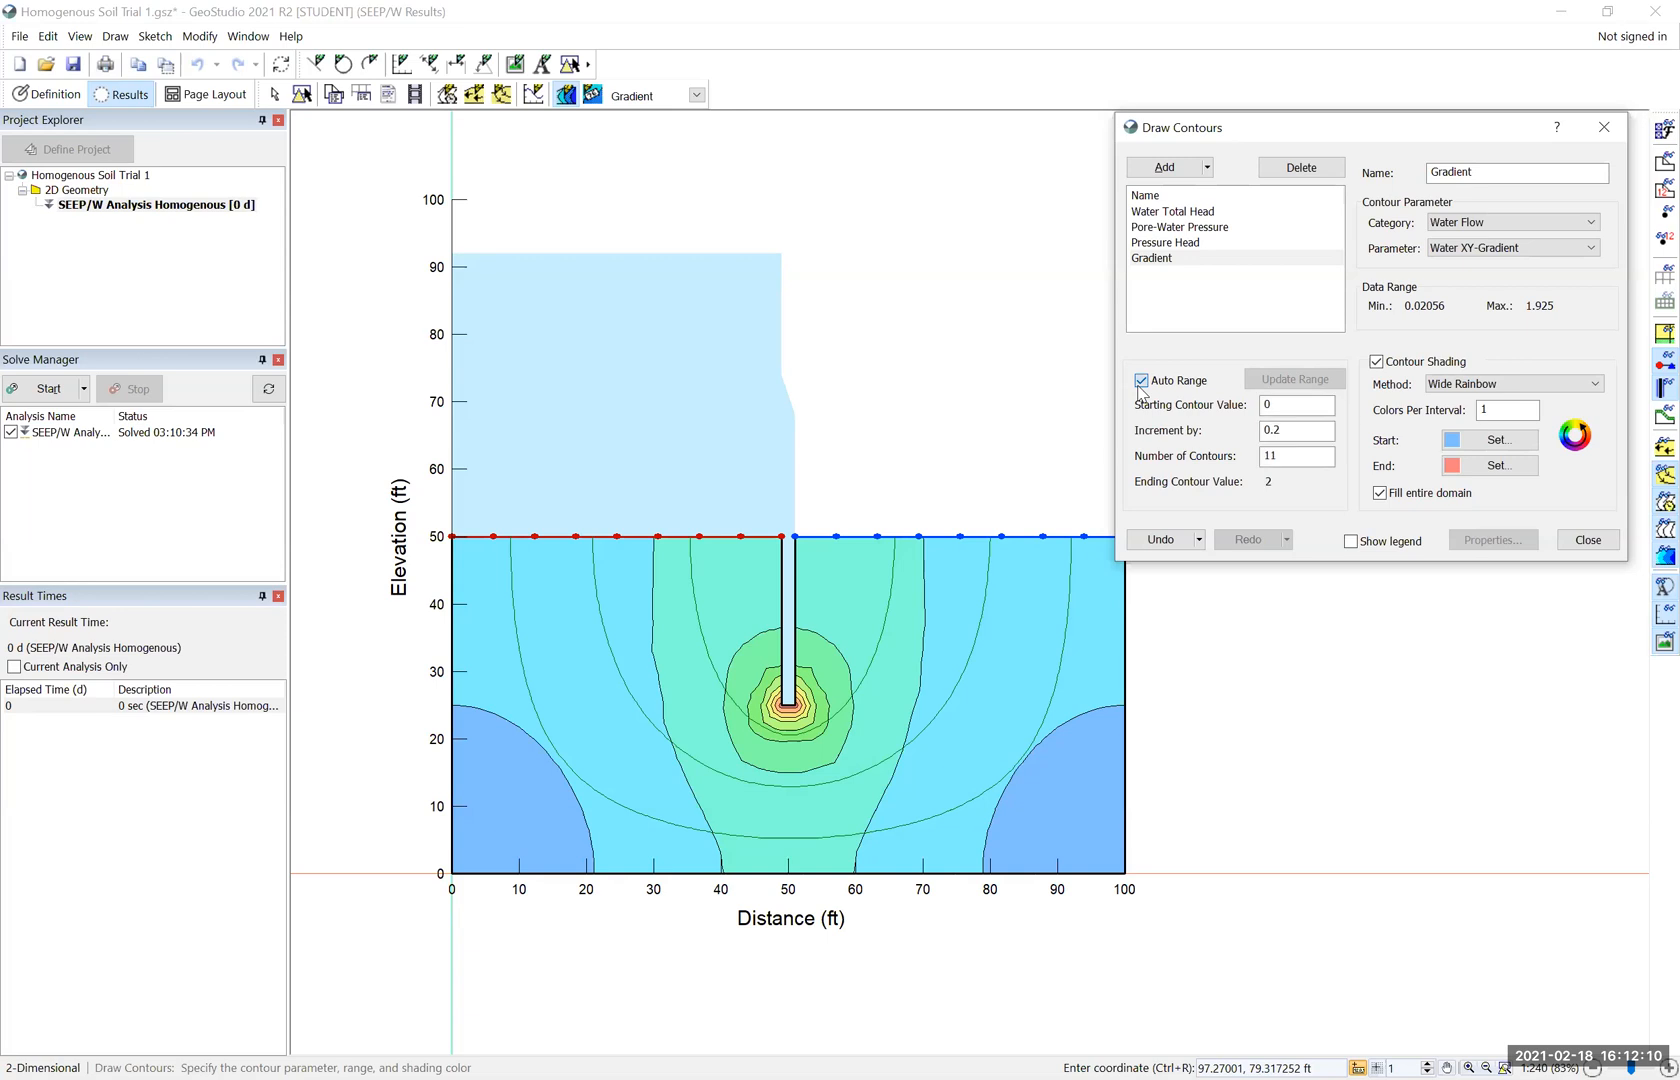
{"action": "left_click", "coordinate": [1293, 433]}
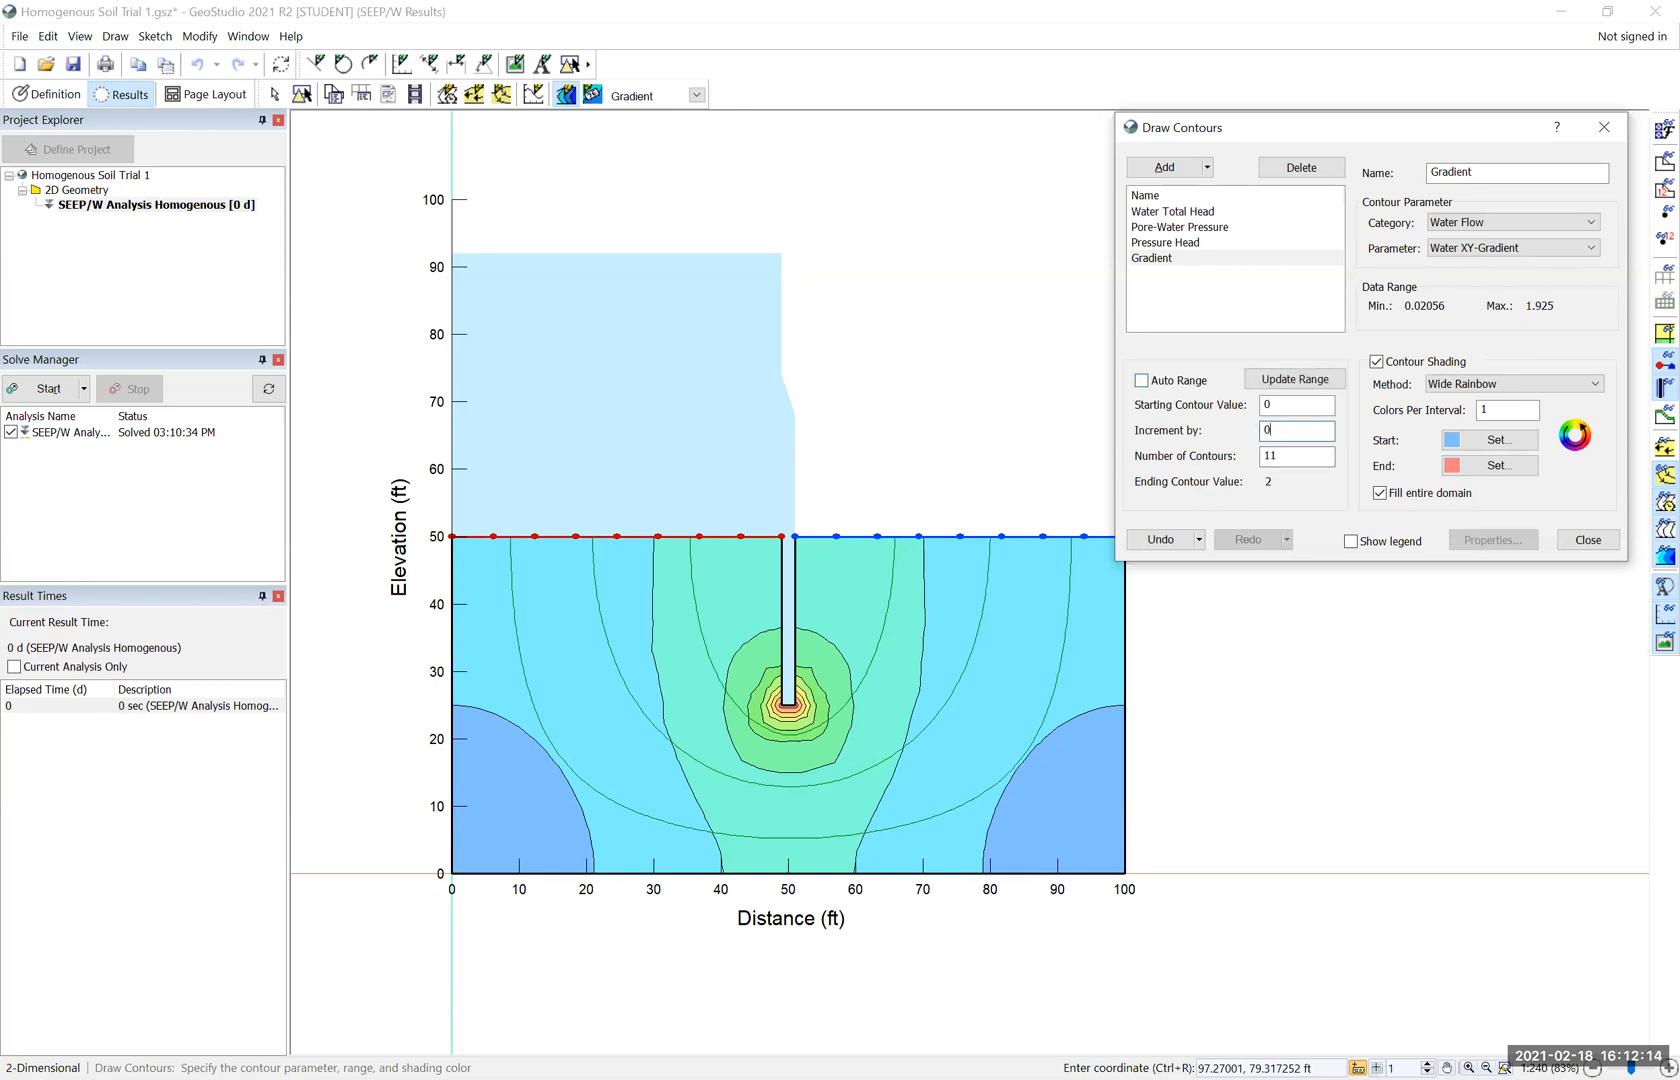
{"action": "type", "text": "0.05"}
{"action": "left_click", "coordinate": [1287, 458]}
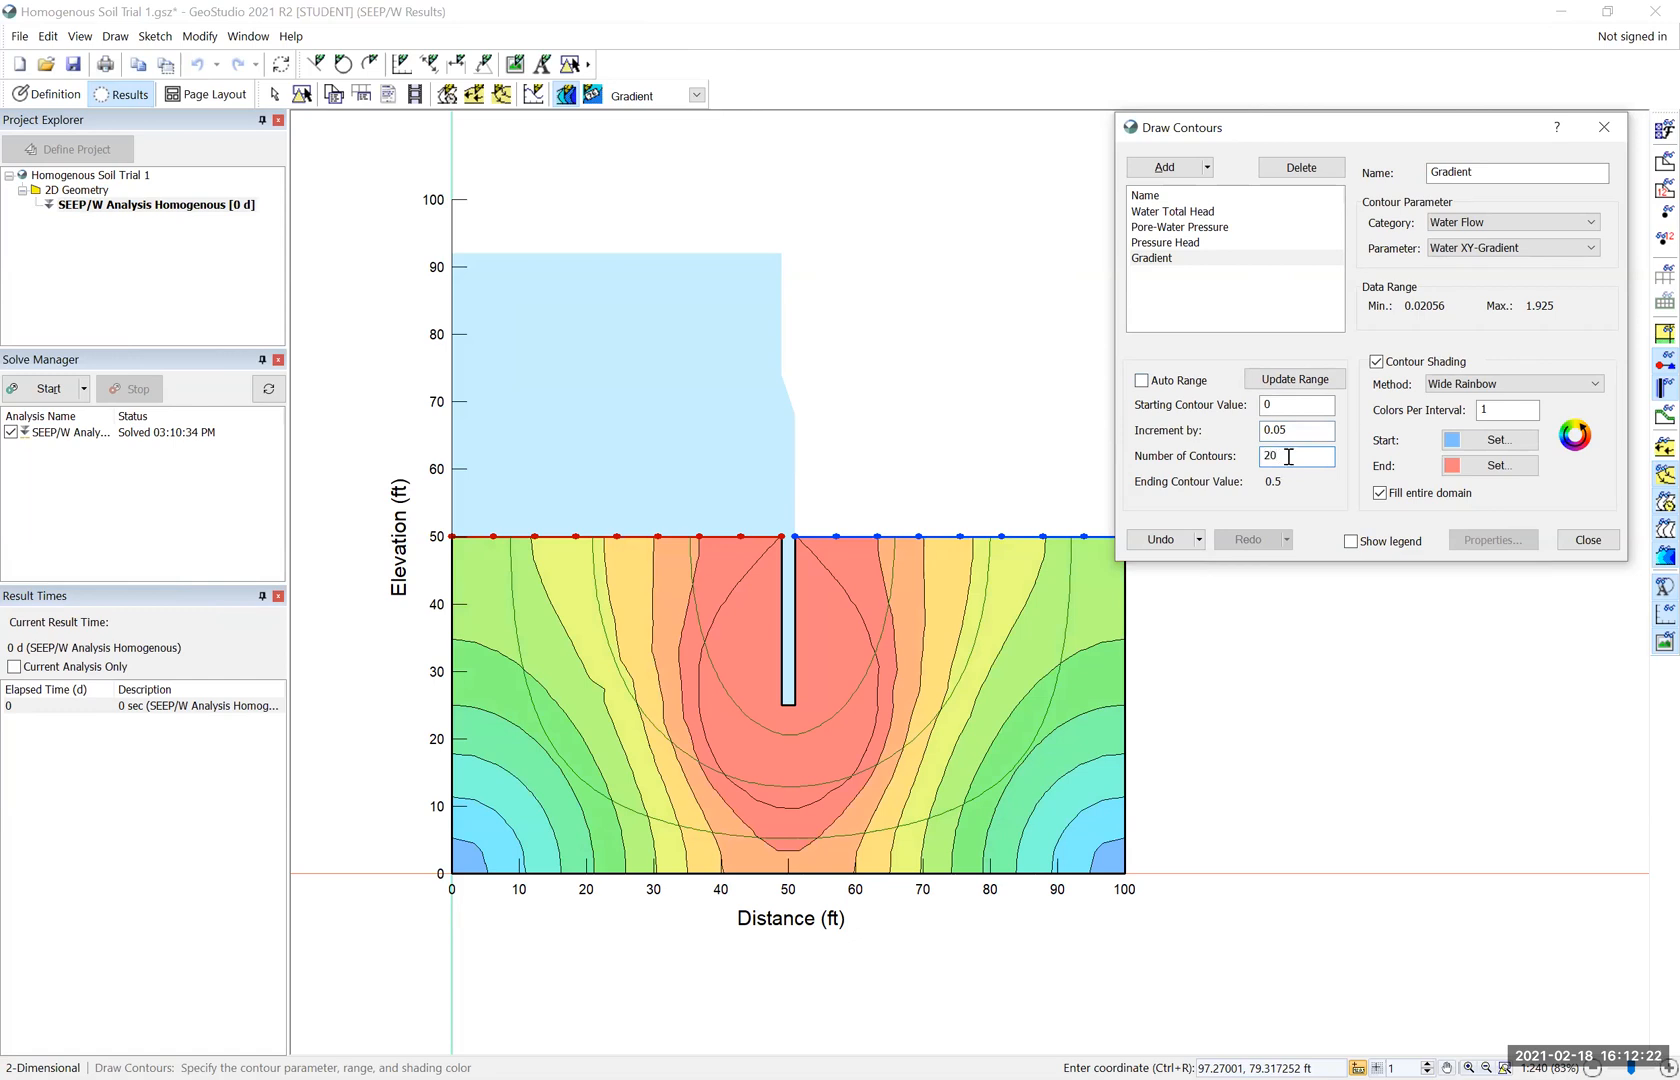
{"action": "left_click", "coordinate": [1313, 432]}
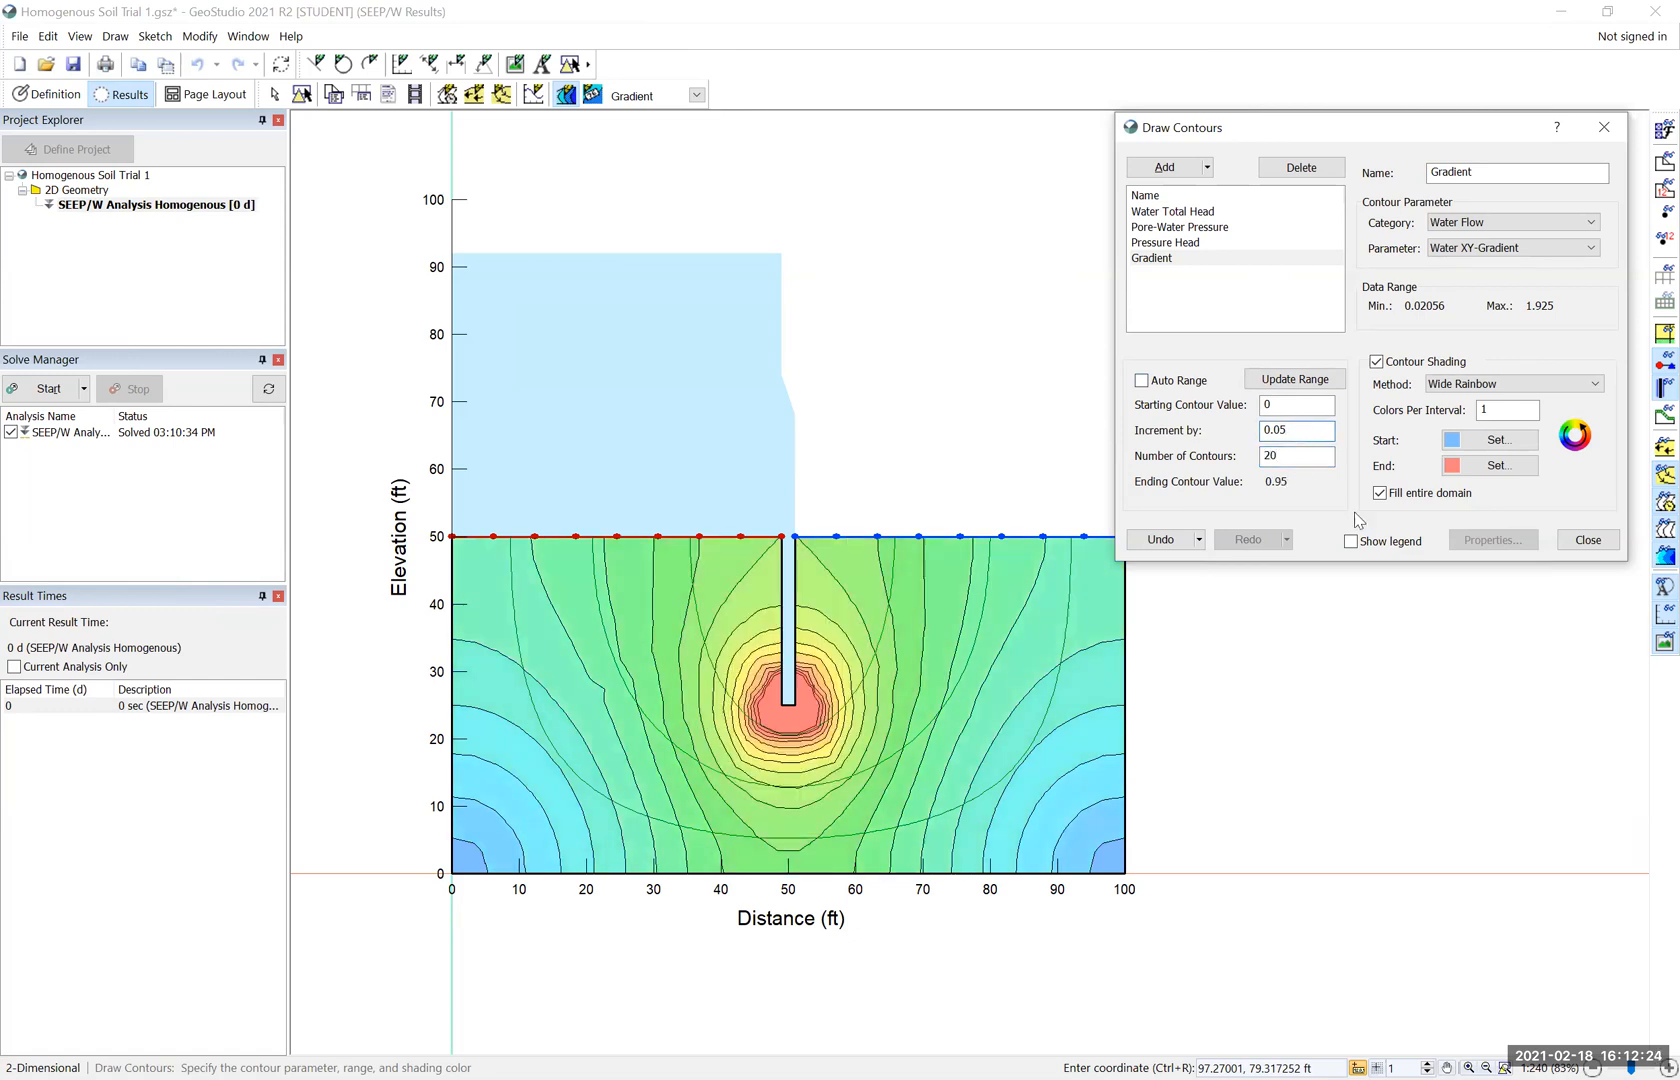
{"action": "left_click", "coordinate": [1586, 540]}
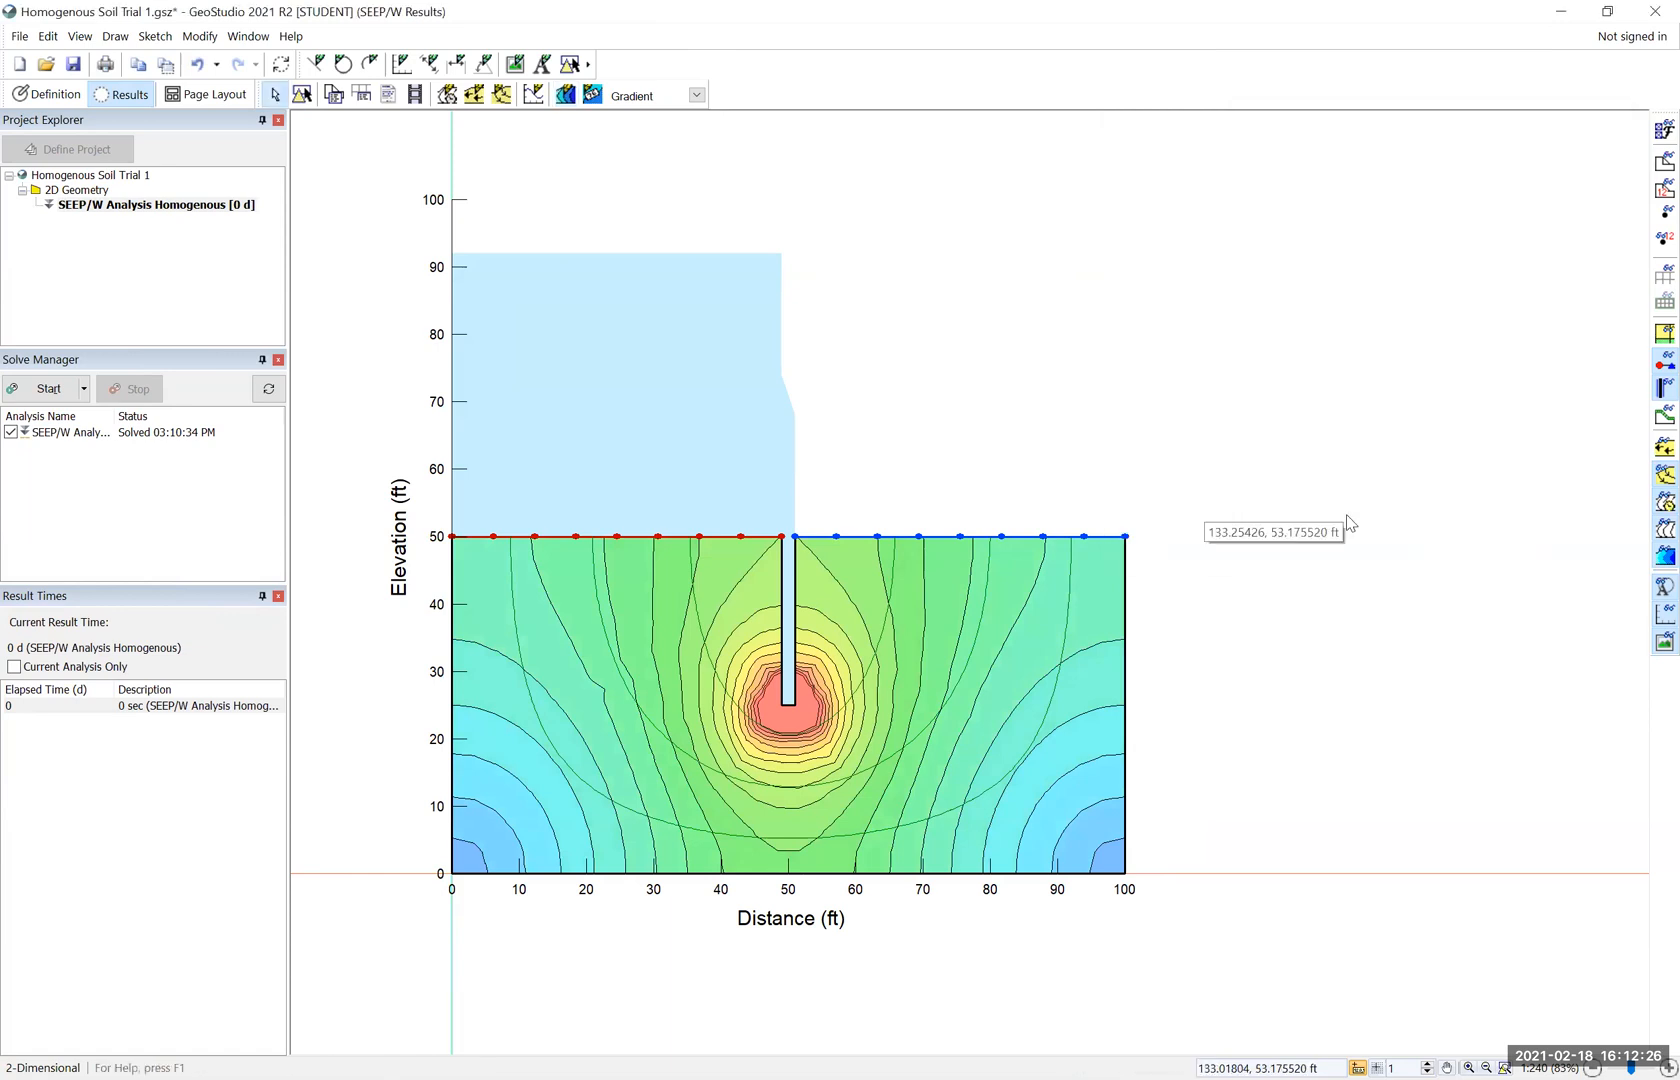
Hide the flow paths and label the 0.1, 0.2, 0.35 and 0.5 gradient contours upstream and 0.35, 0.15 and 0.25 downstream
{"action": "left_click", "coordinate": [1650, 477]}
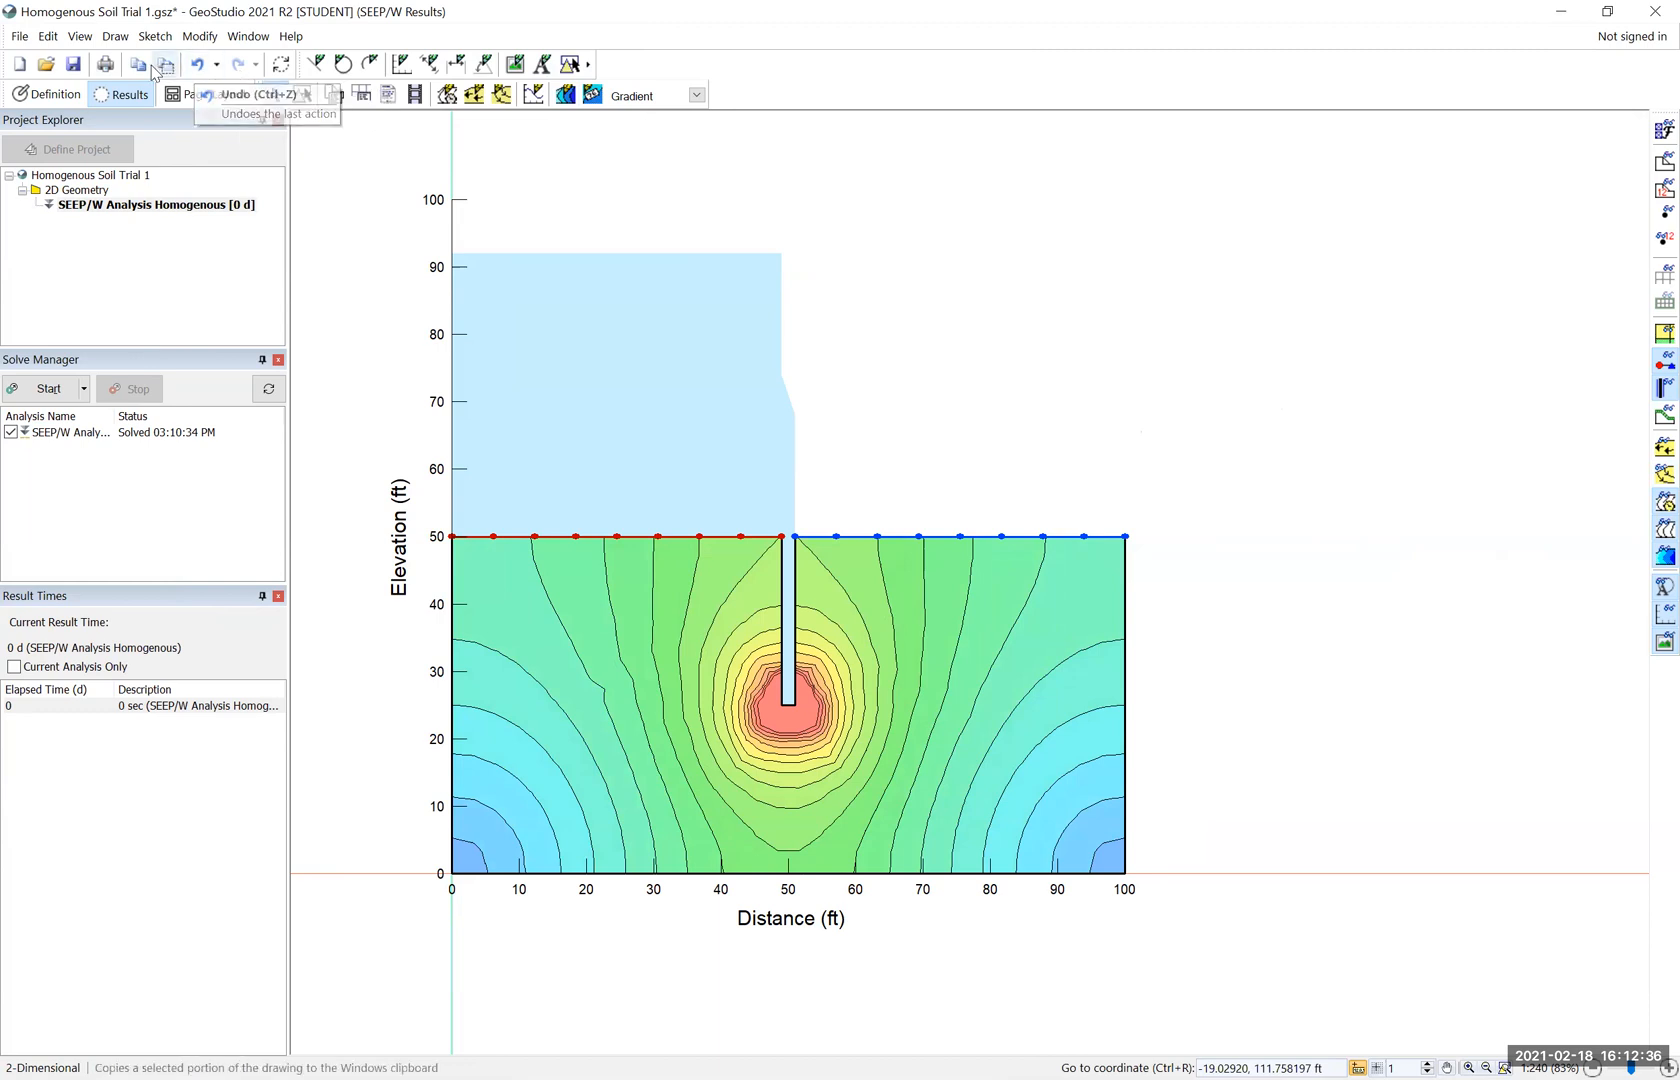
{"action": "left_click", "coordinate": [115, 36]}
{"action": "left_click", "coordinate": [145, 88]}
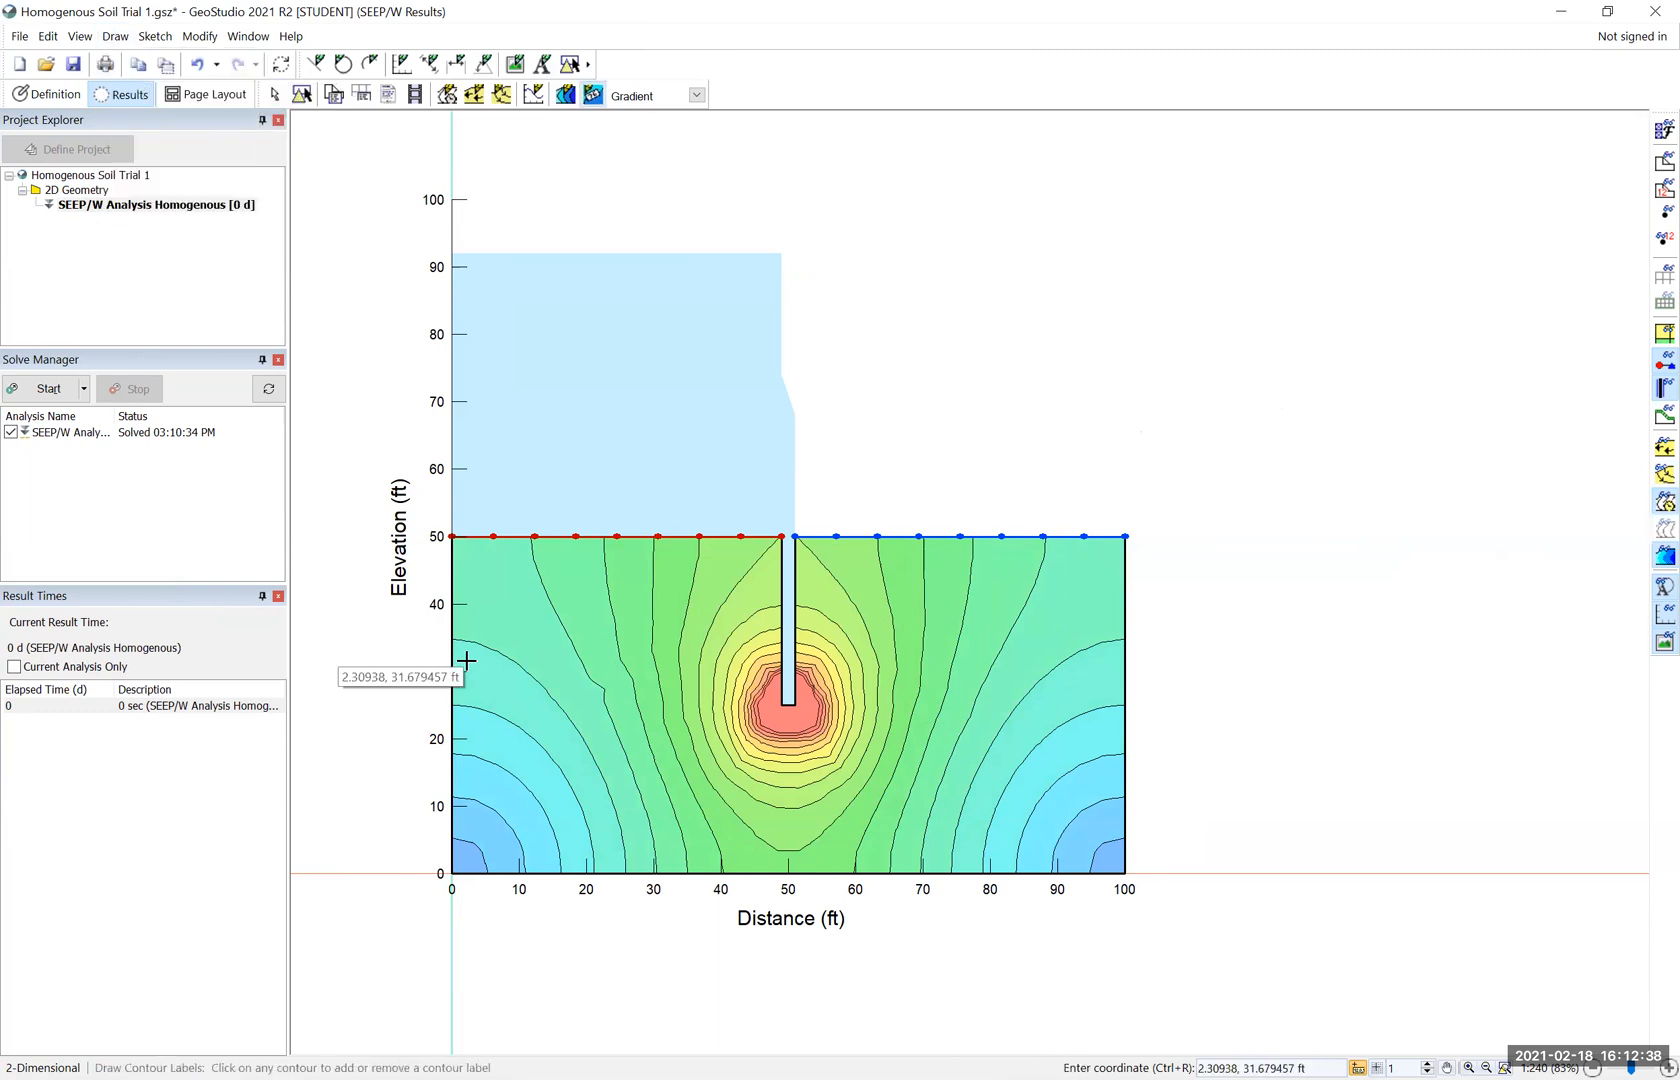
{"action": "left_click", "coordinate": [500, 816]}
{"action": "left_click", "coordinate": [562, 783]}
{"action": "left_click", "coordinate": [656, 784]}
{"action": "left_click", "coordinate": [750, 796]}
{"action": "left_click", "coordinate": [917, 764]}
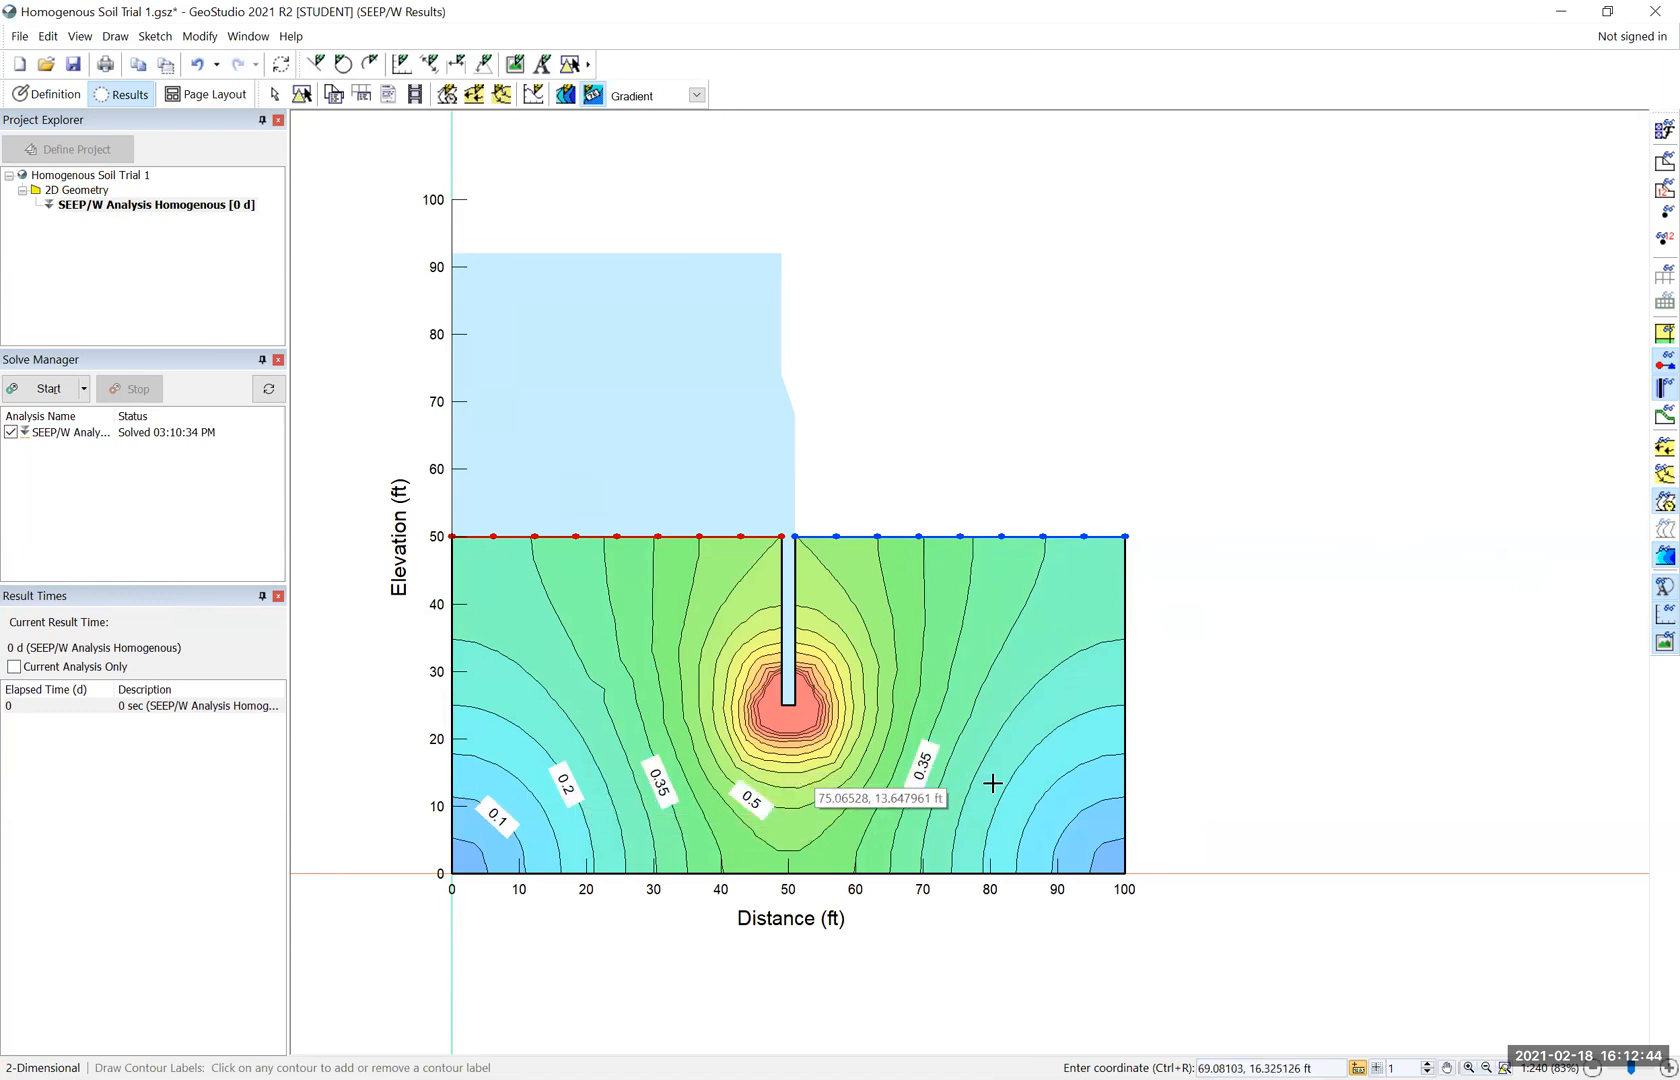
{"action": "left_click", "coordinate": [1035, 802]}
{"action": "left_click", "coordinate": [1035, 685]}
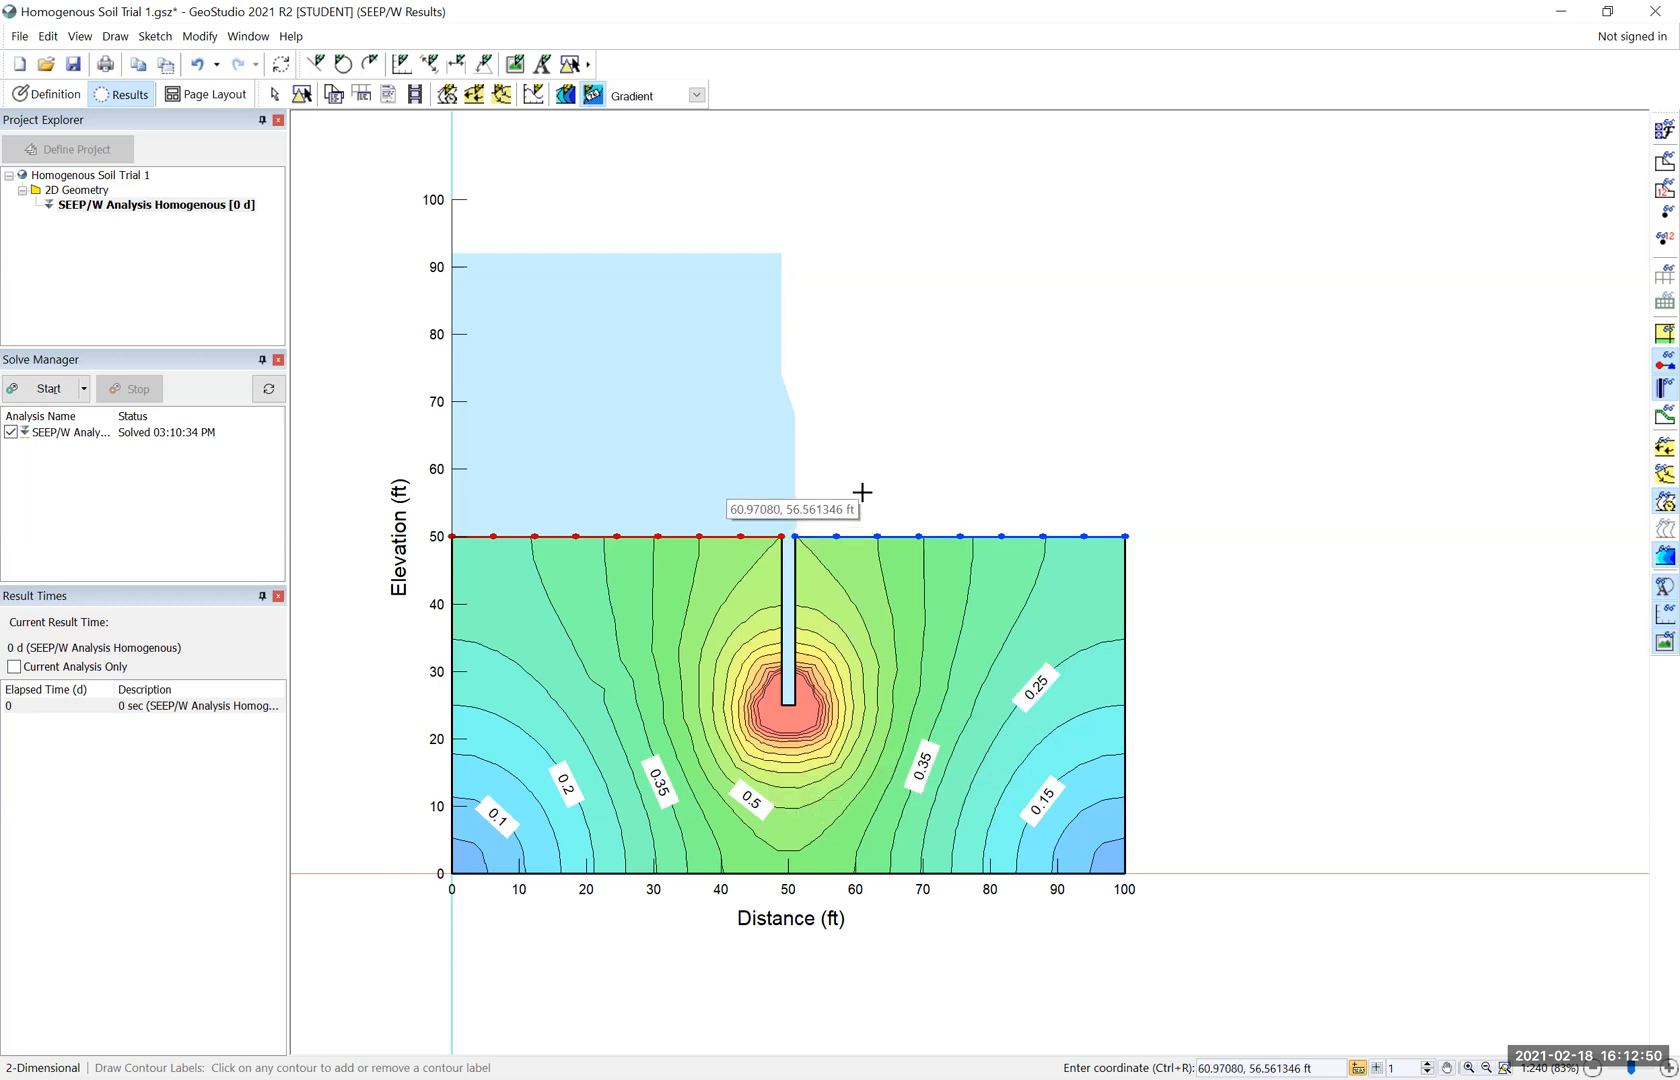
Switch the display back to the Water Total Head contours and add a graph named Water Flux
{"action": "left_click", "coordinate": [697, 96]}
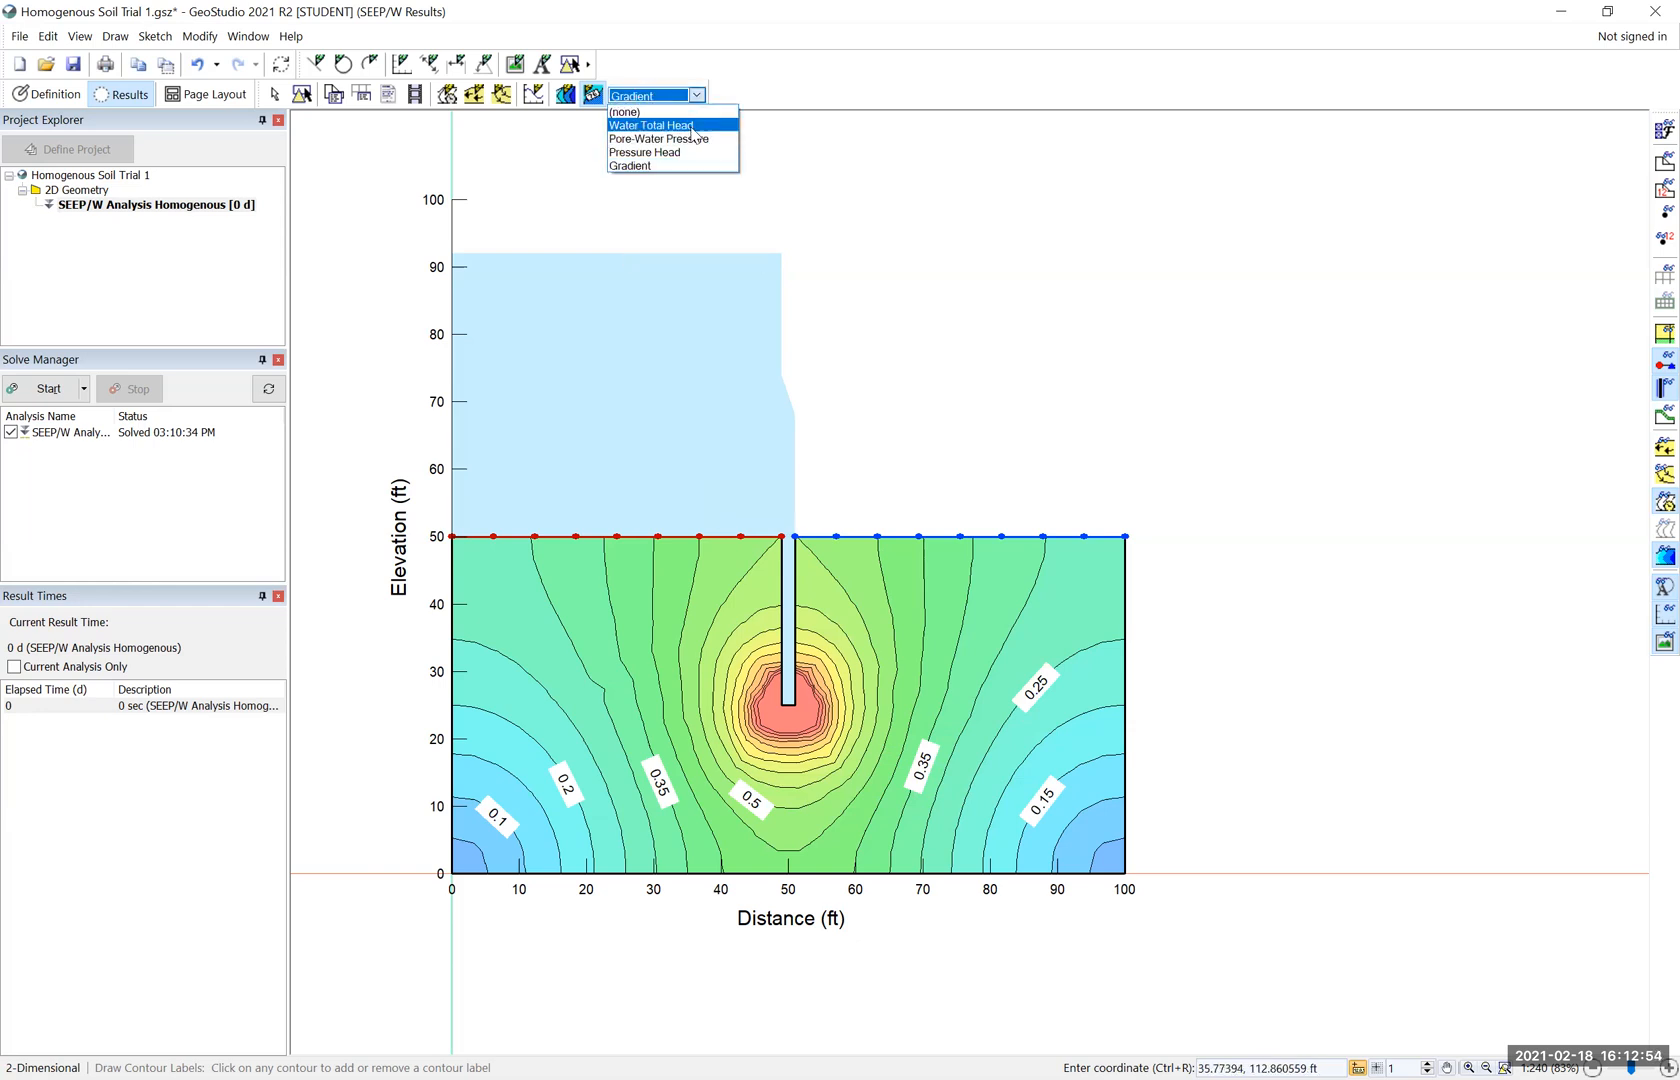
{"action": "left_click", "coordinate": [694, 127]}
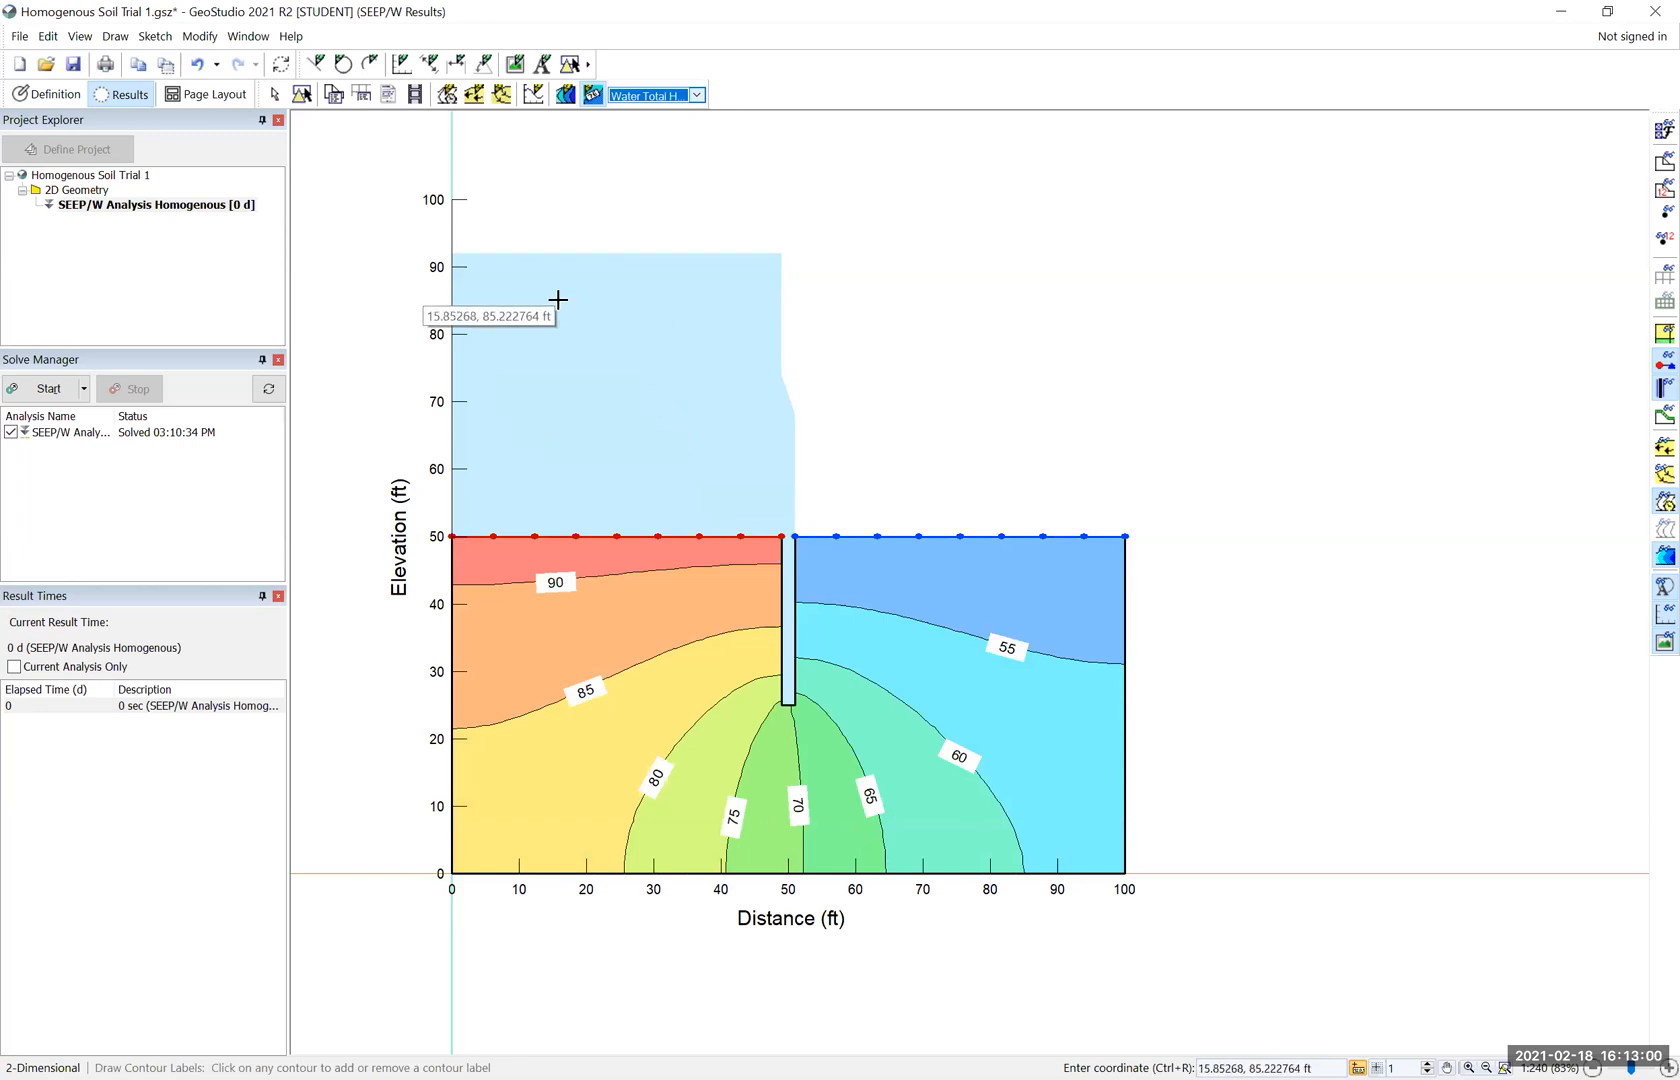
{"action": "left_click", "coordinate": [115, 37]}
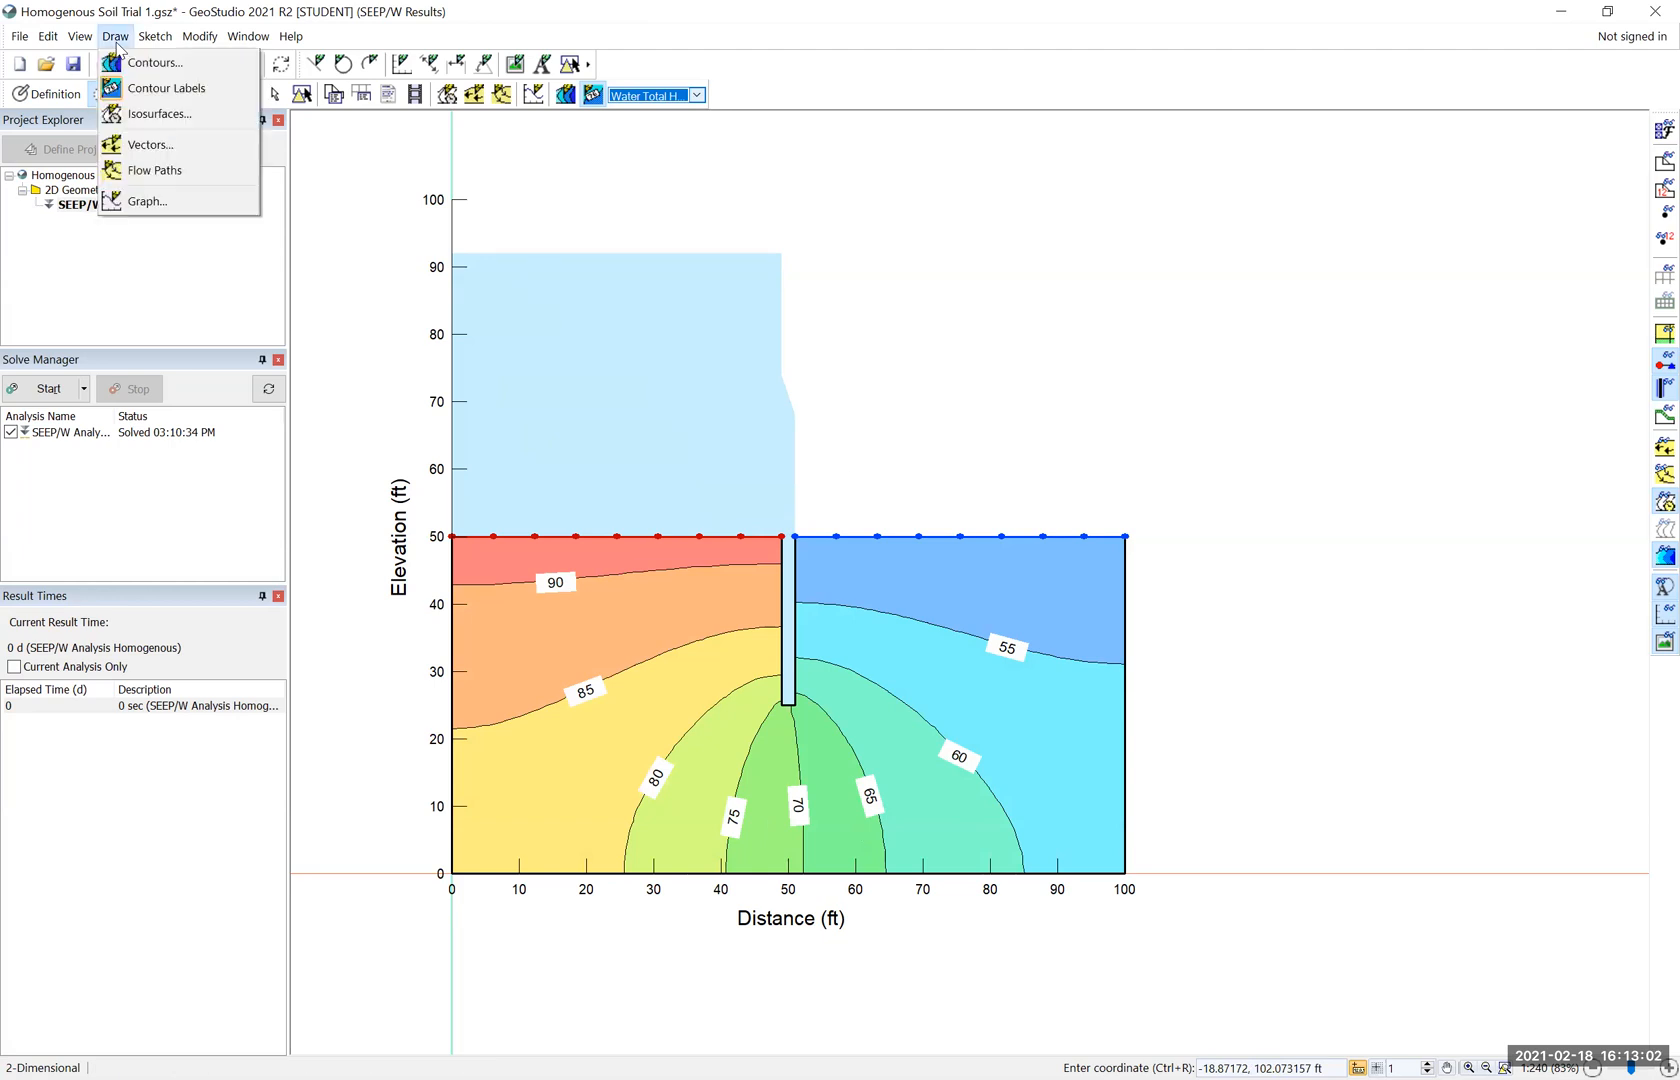
{"action": "left_click", "coordinate": [137, 205]}
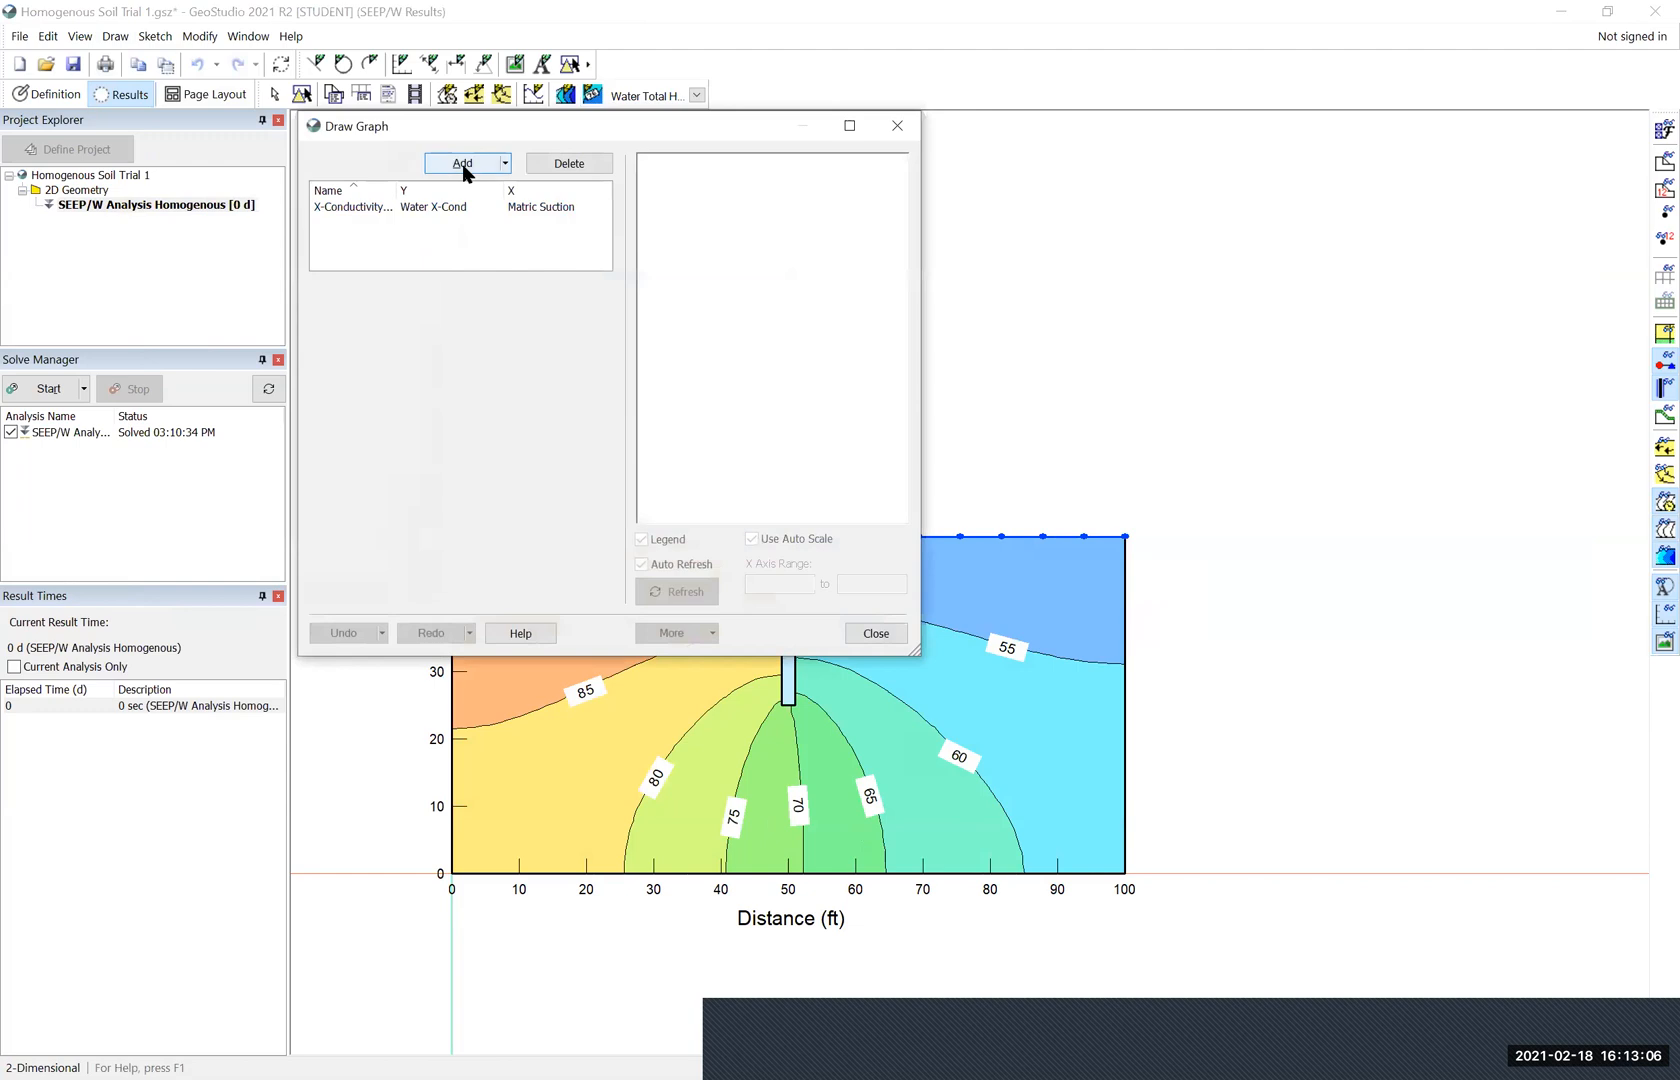
{"action": "left_click", "coordinate": [462, 163]}
{"action": "left_click", "coordinate": [443, 284]}
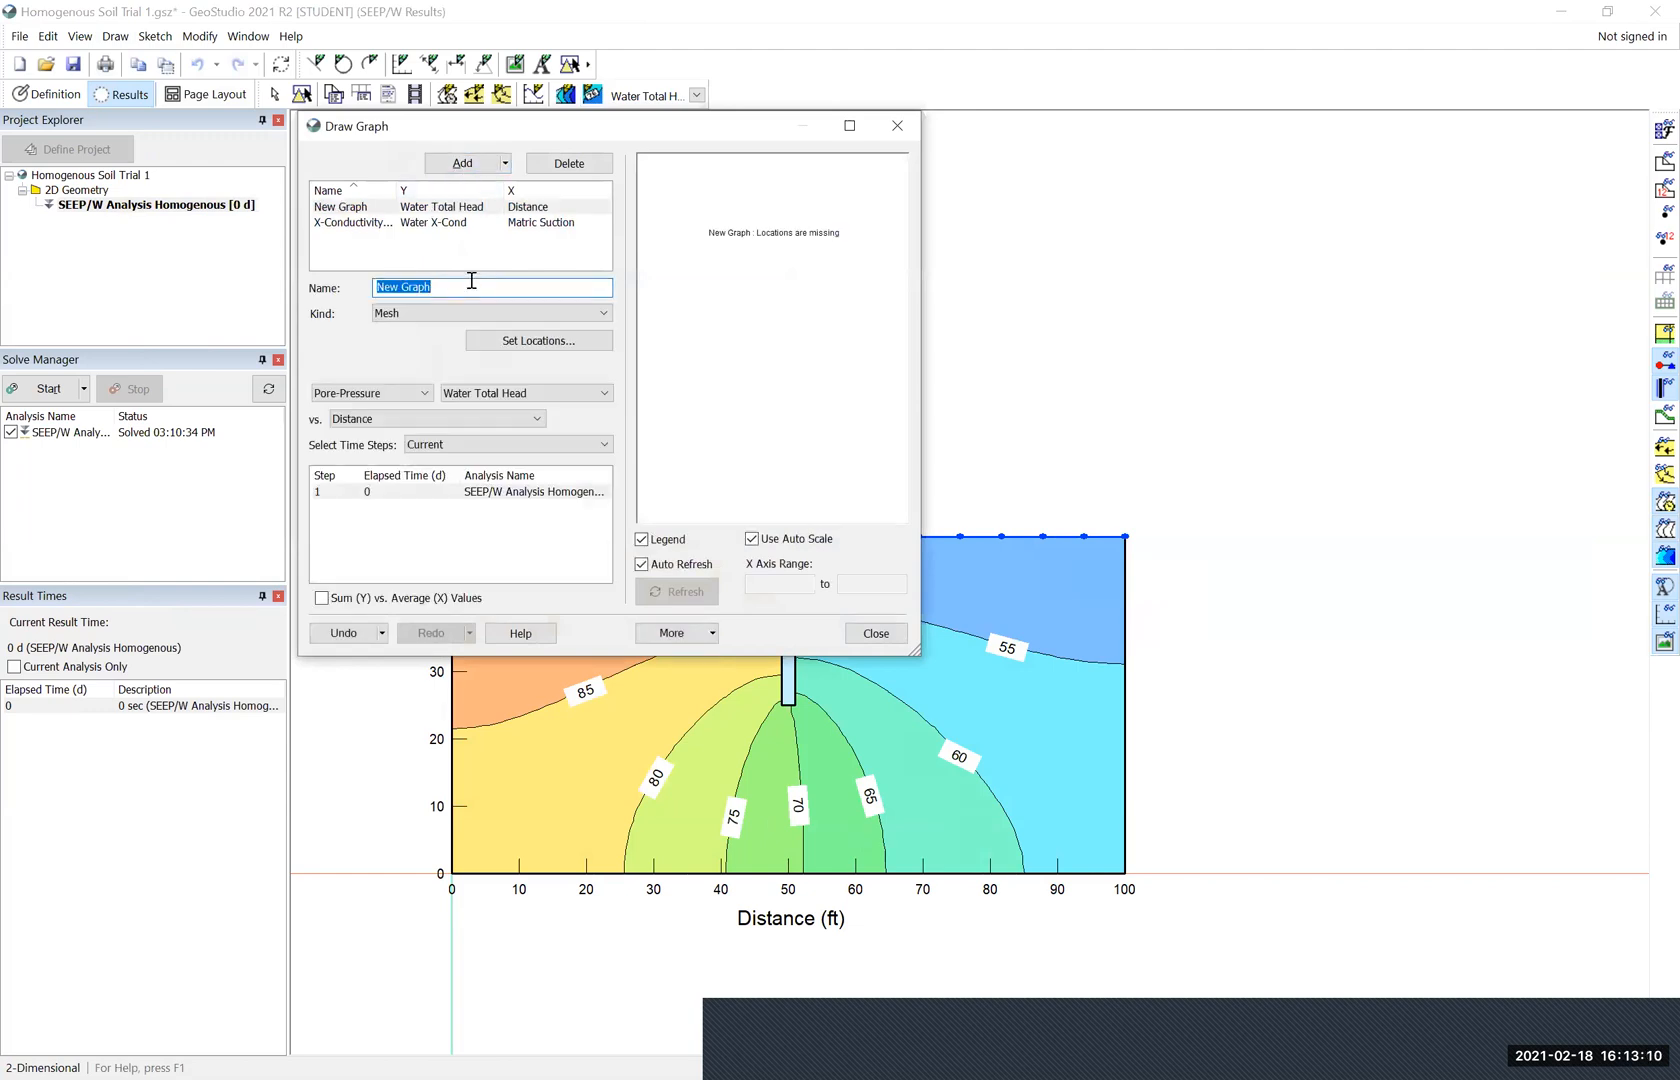
{"action": "type", "text": "Water Flux"}
Set the Water Flux graph to plot the Water Flow category's Water Rate against Time
{"action": "left_click", "coordinate": [372, 403]}
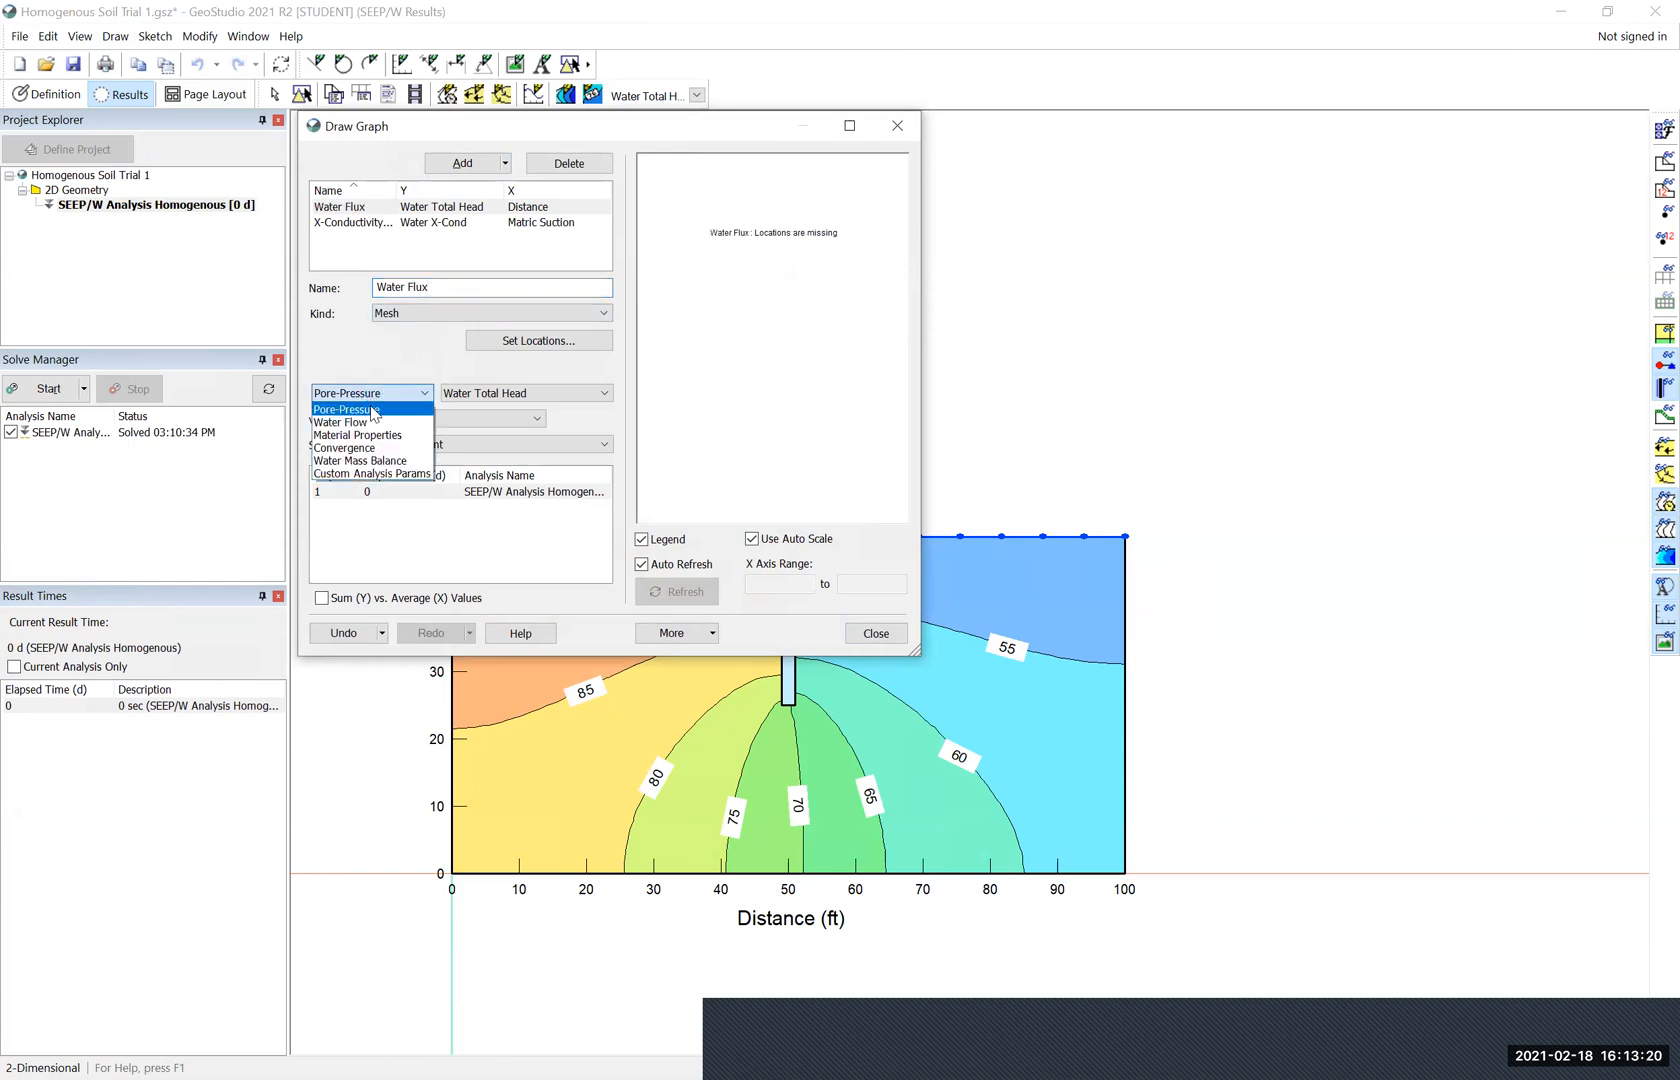
{"action": "left_click", "coordinate": [375, 423]}
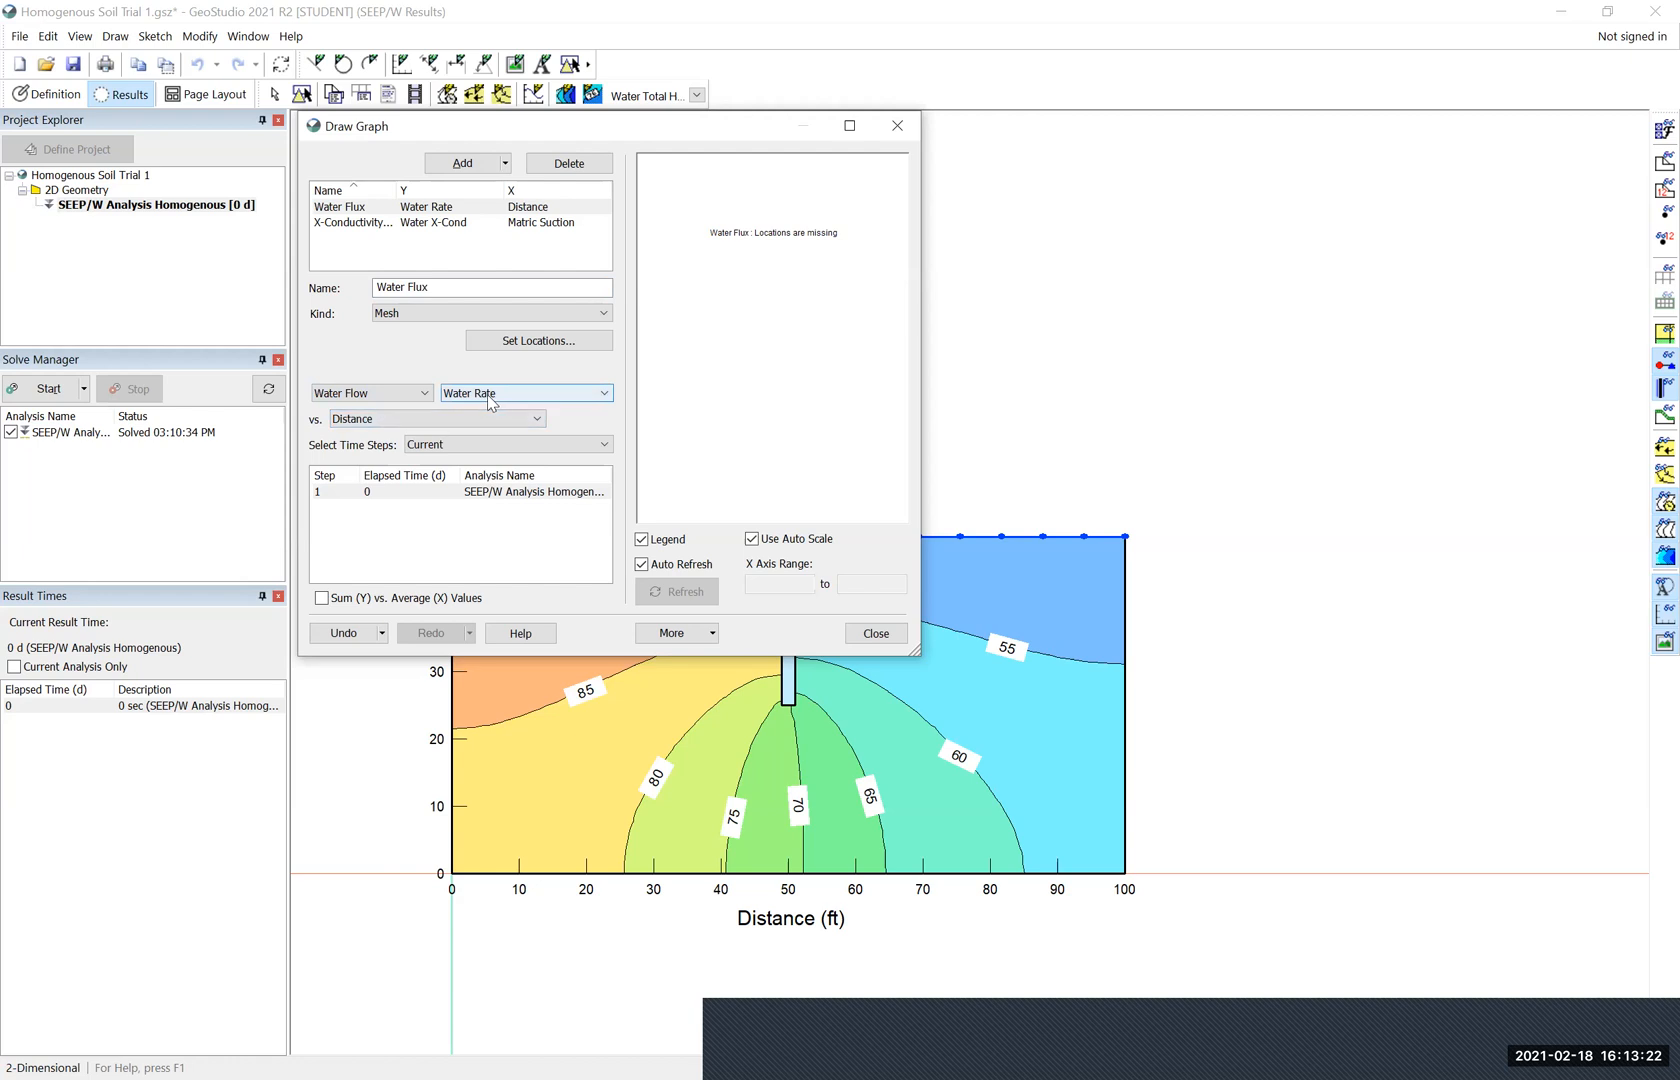
{"action": "left_click", "coordinate": [399, 421]}
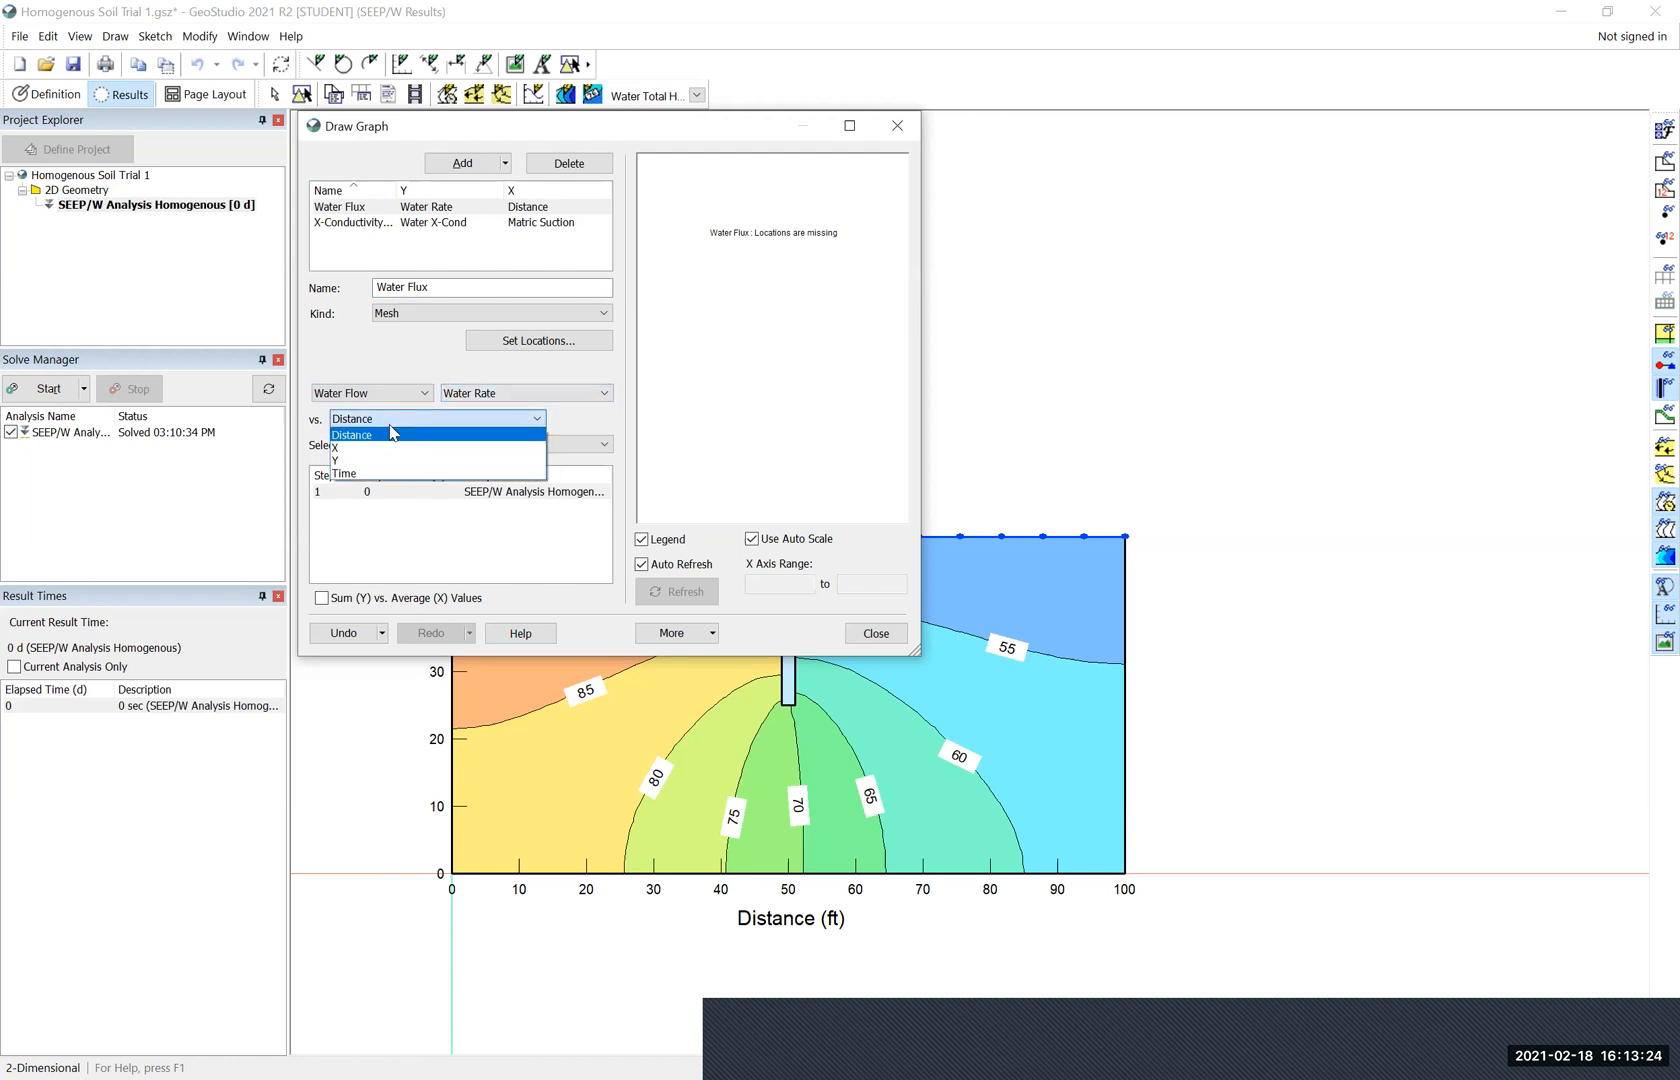
{"action": "left_click", "coordinate": [375, 472]}
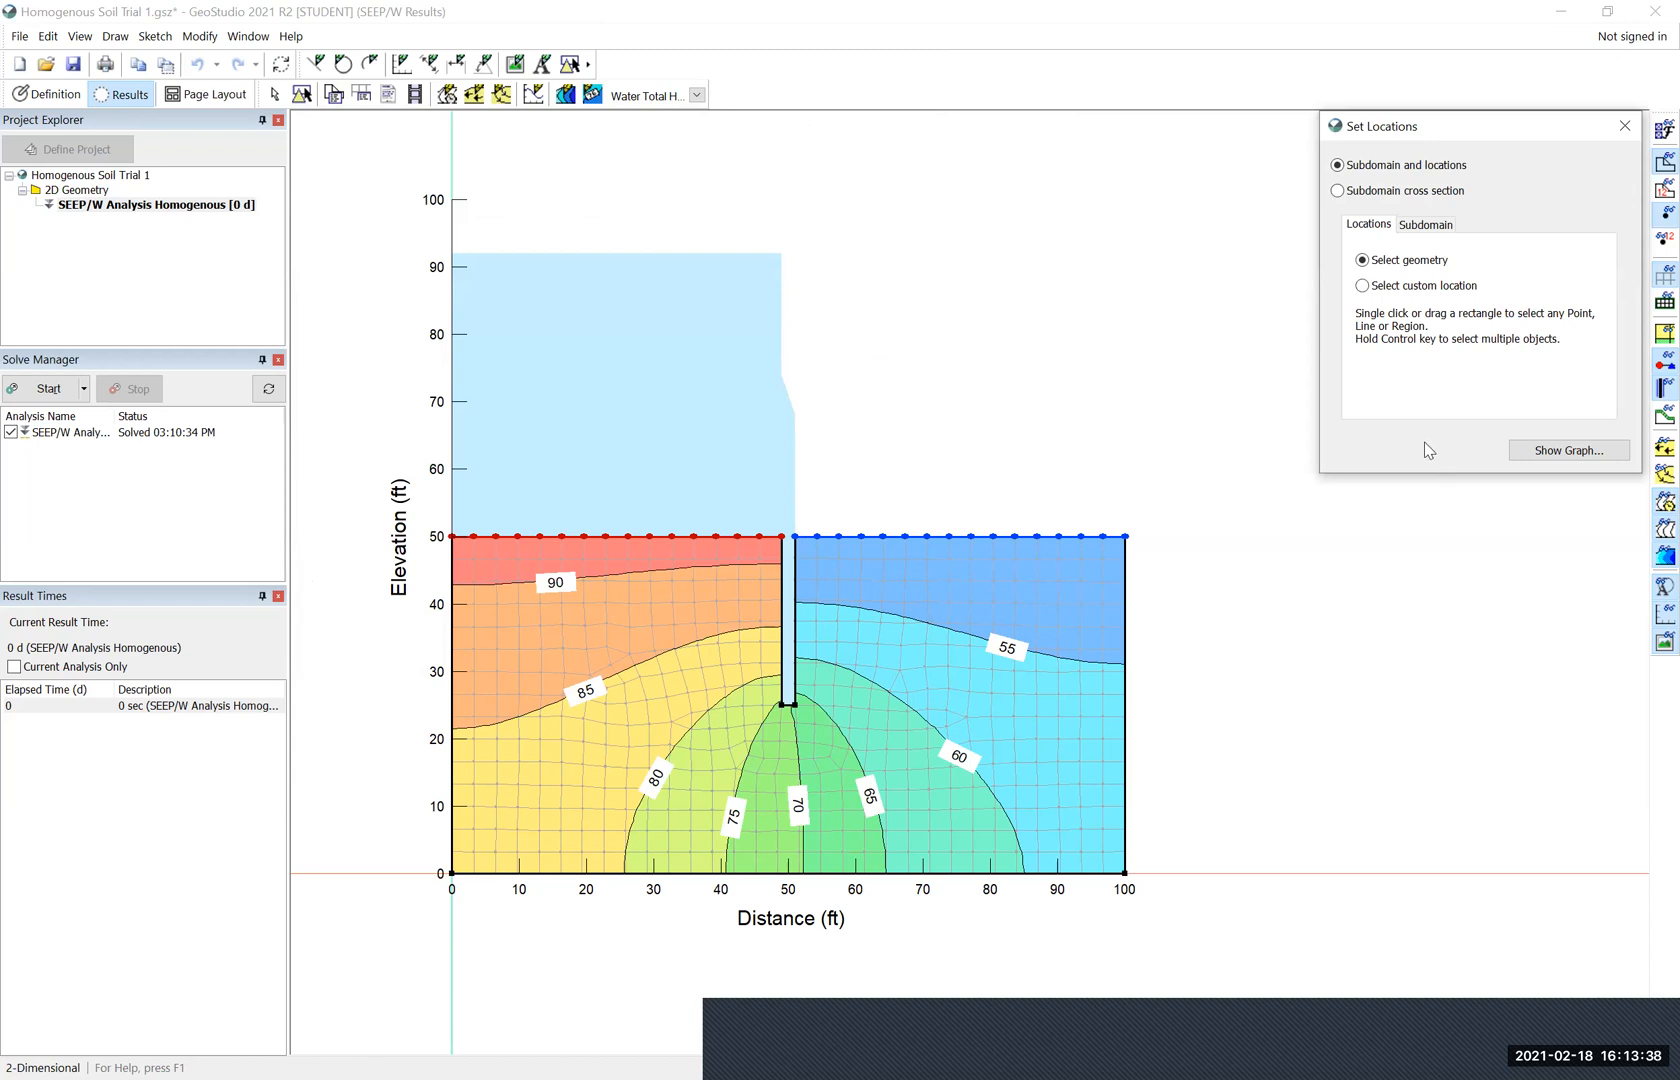
Define the Water Flux graph's location as a subdomain cross section from the soil base at about 50 ft up to the sheet pile tip, and show the graph enlarged
{"action": "left_click", "coordinate": [1338, 191]}
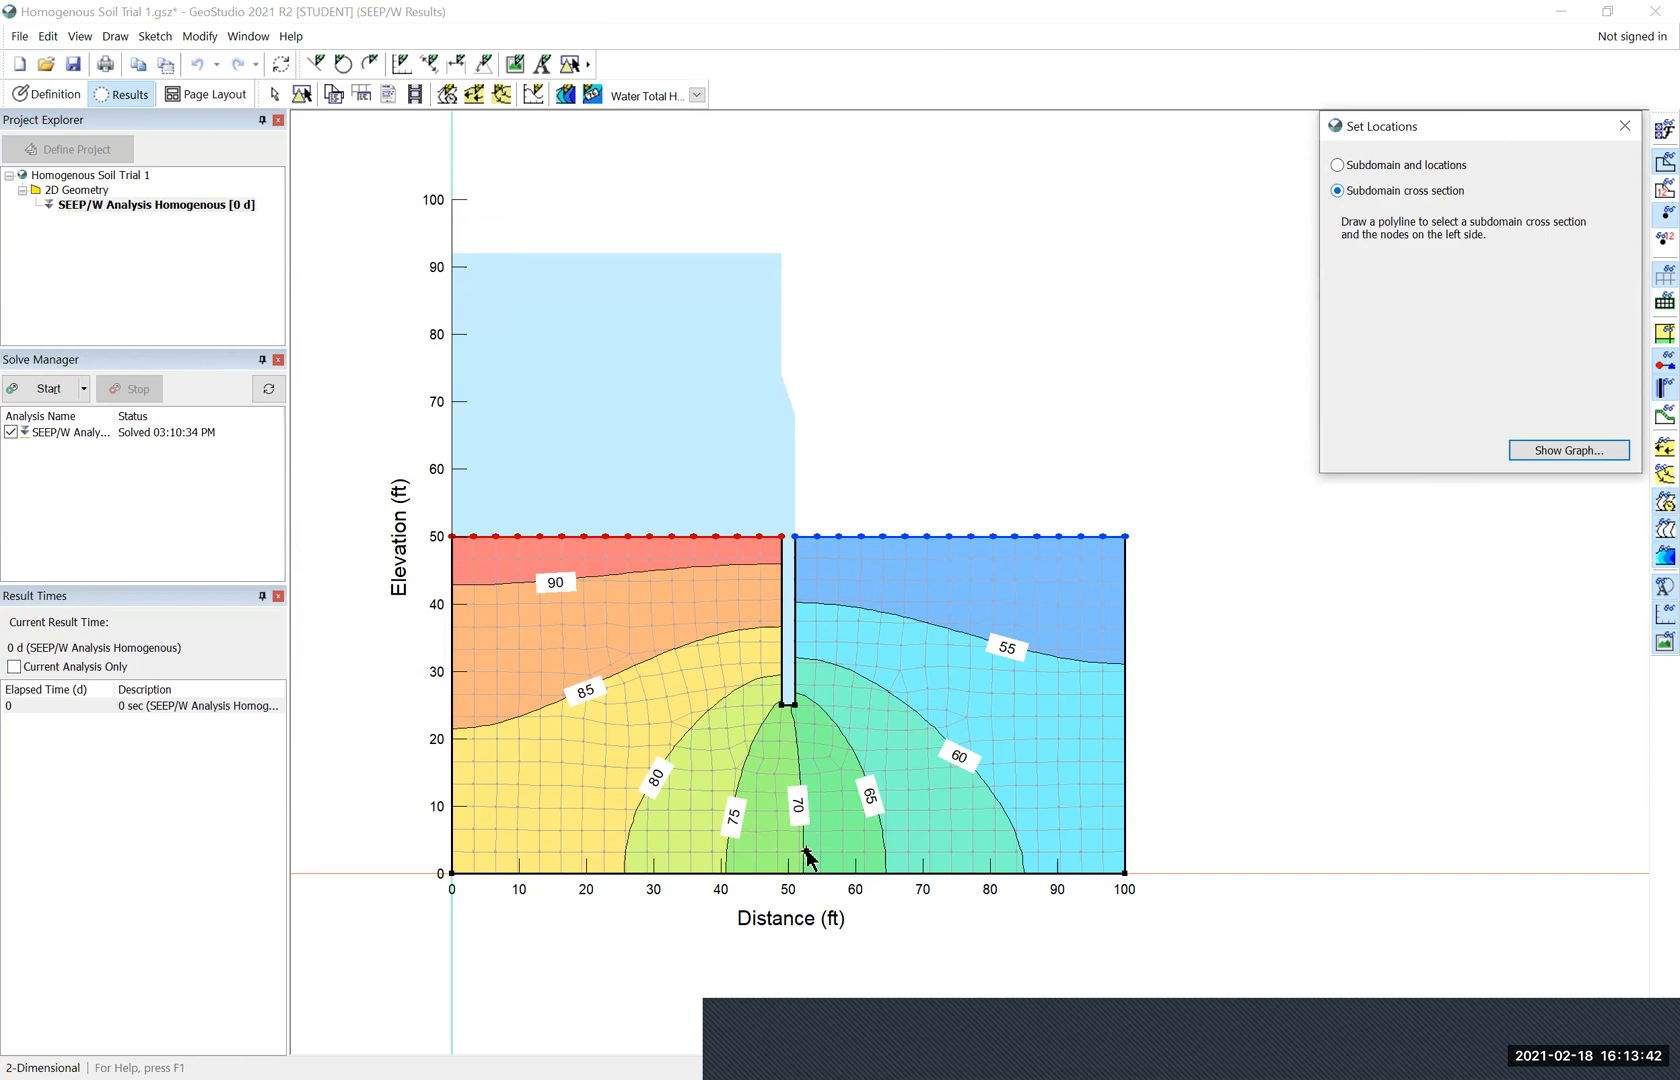
{"action": "scroll", "coordinate": [806, 855], "scroll_direction": "up", "scroll_amount": 5}
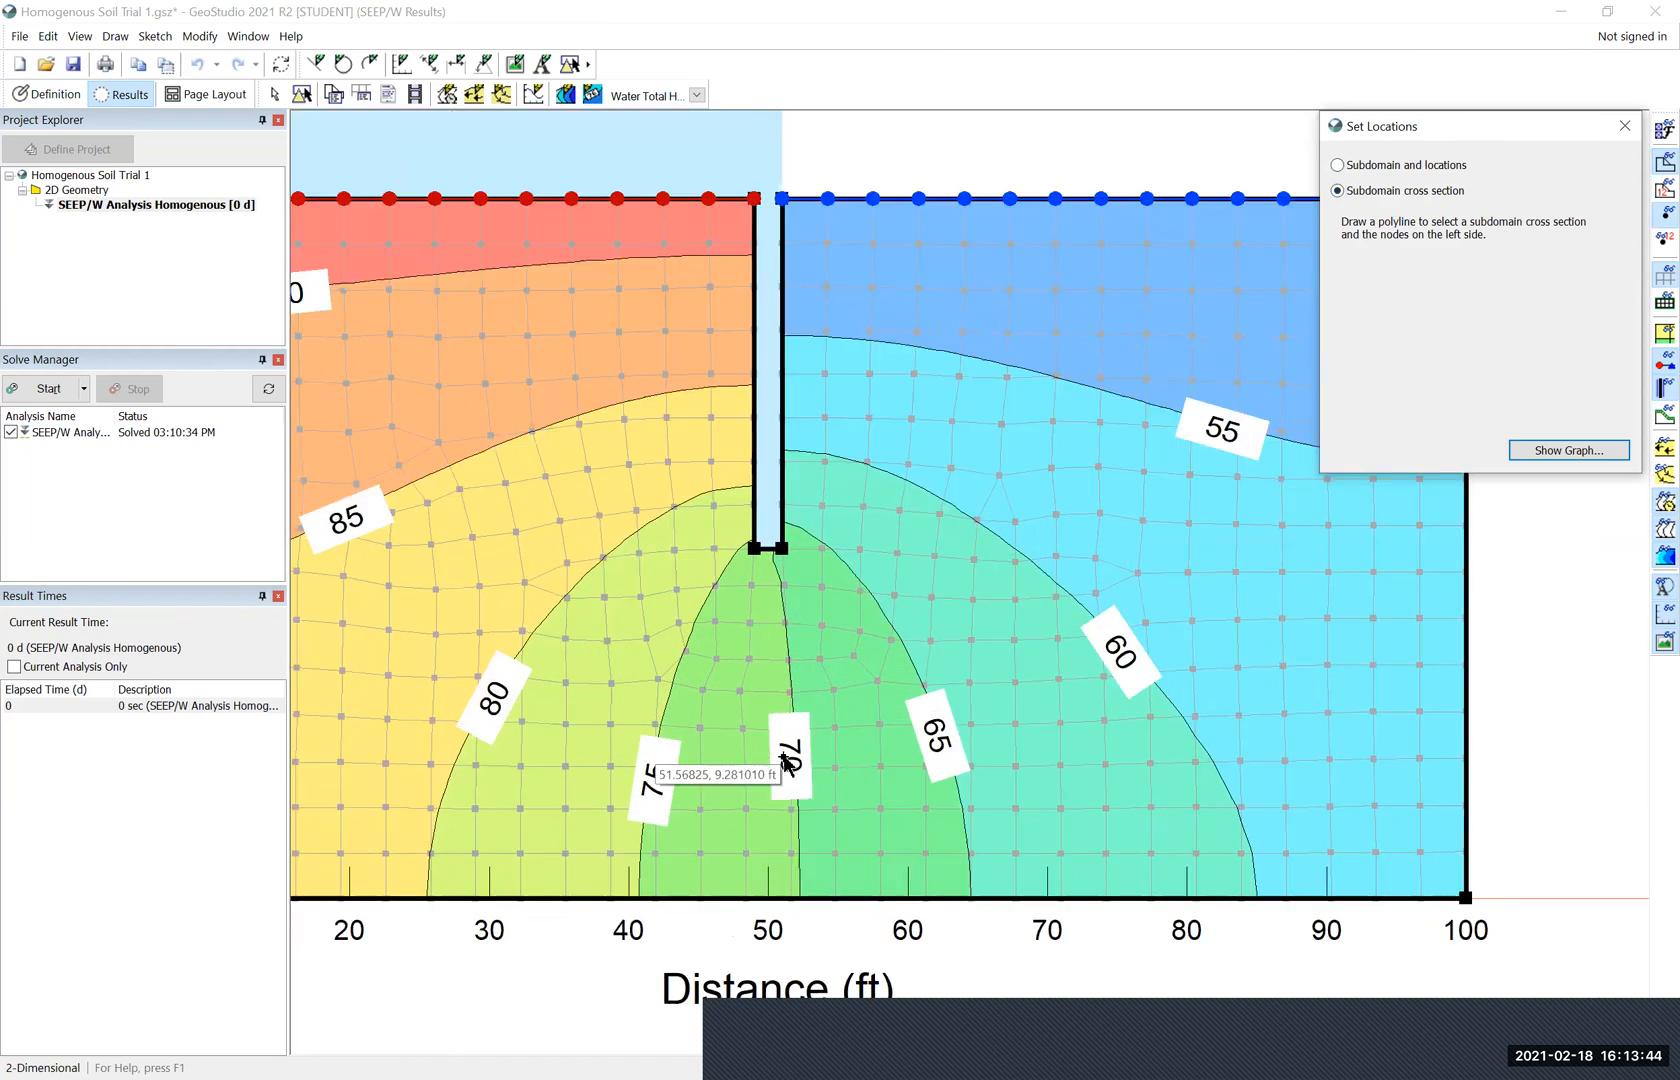
{"action": "left_click", "coordinate": [768, 899]}
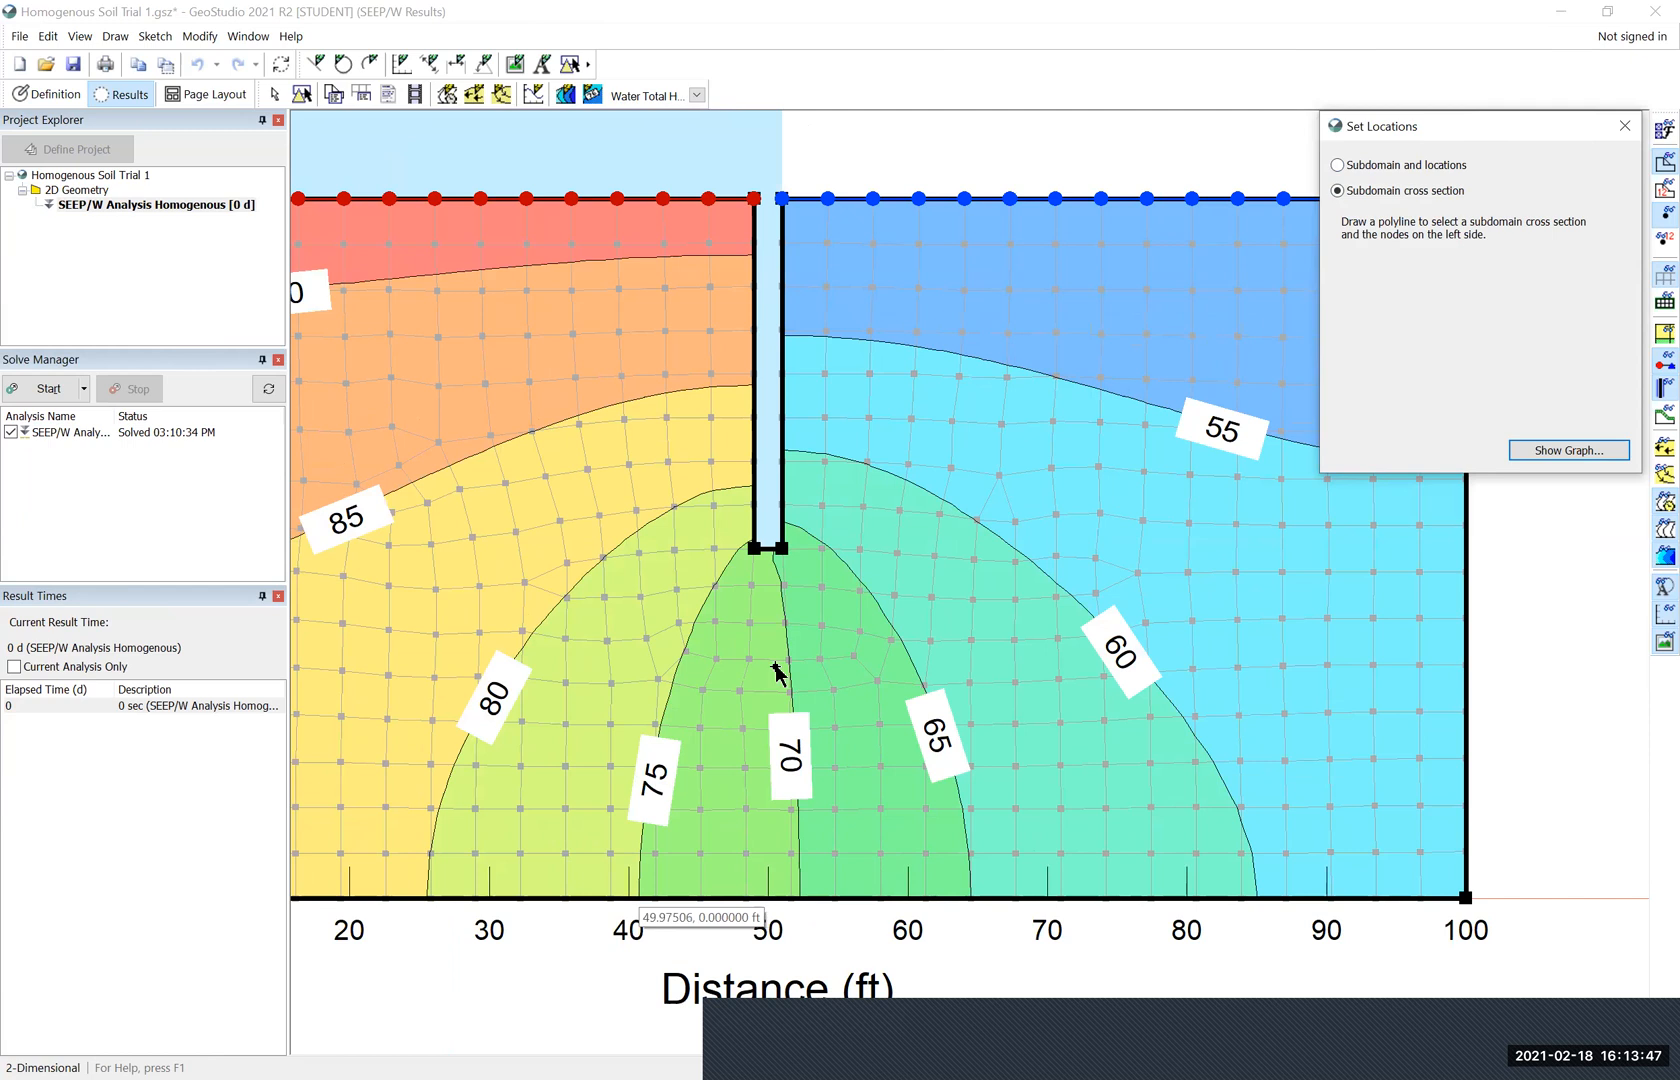
{"action": "left_click", "coordinate": [768, 551]}
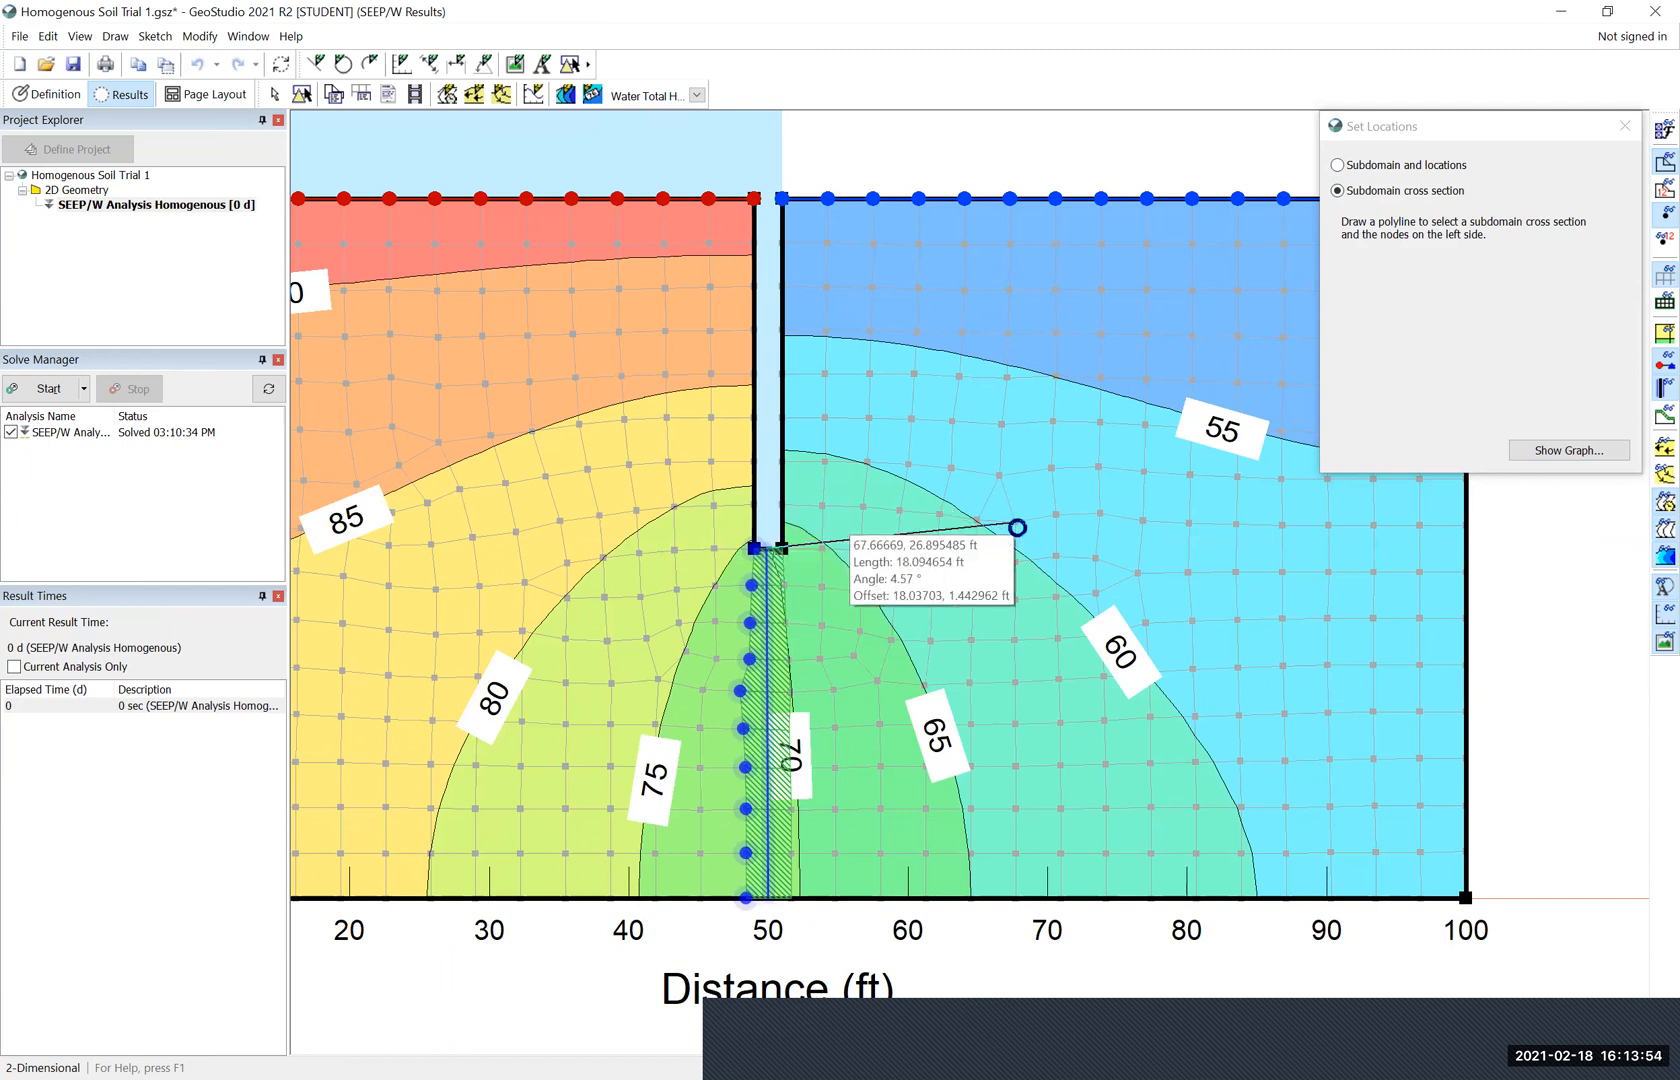
{"action": "right_click", "coordinate": [1022, 529]}
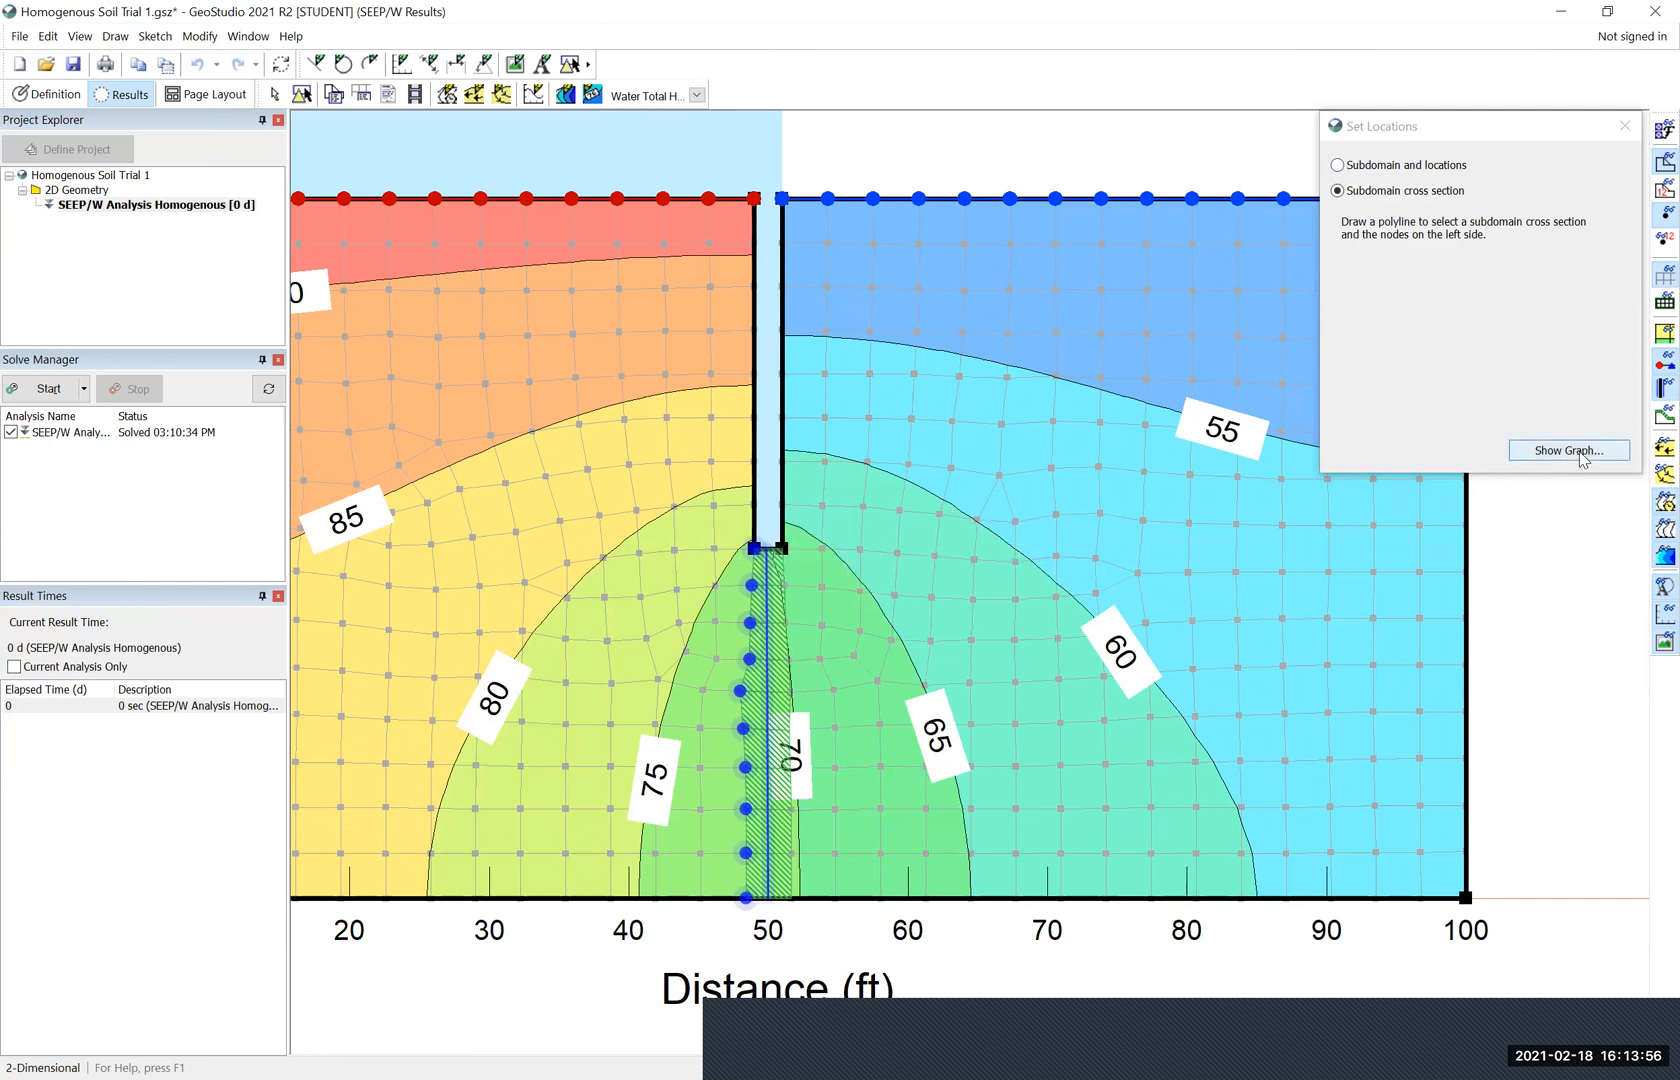
{"action": "left_click", "coordinate": [847, 126]}
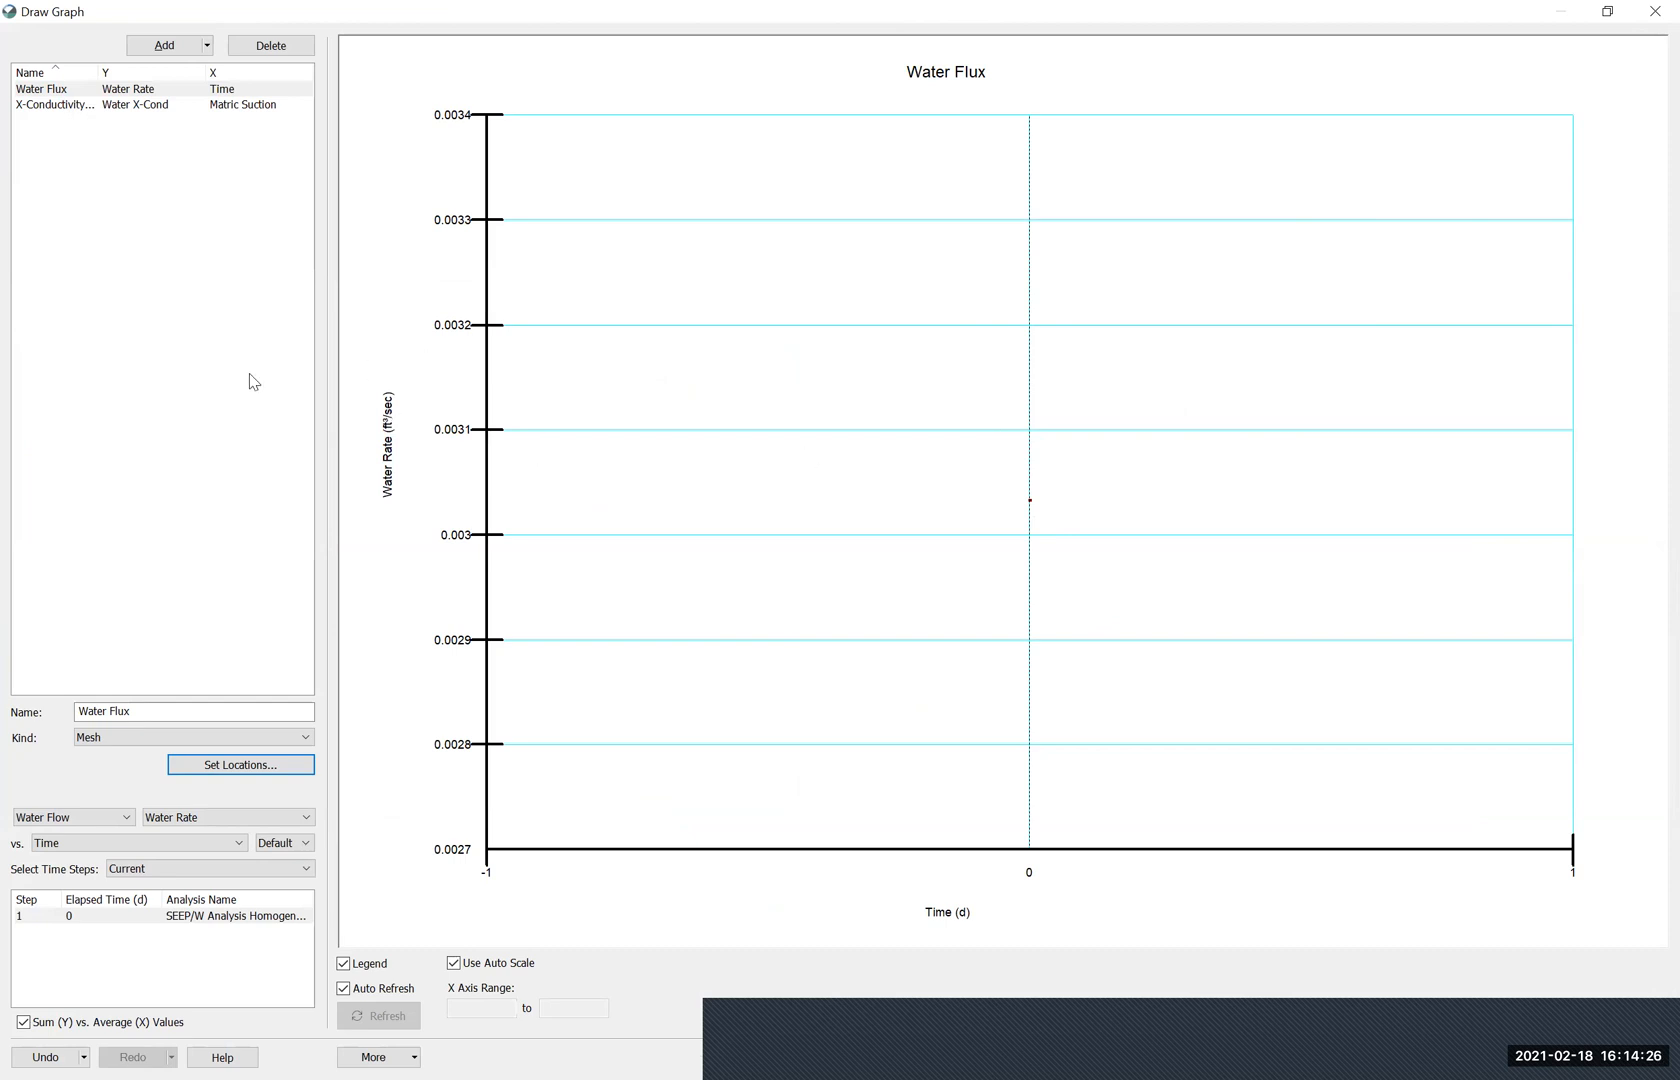
Add a new graph and name it Gradient
{"action": "left_click", "coordinate": [167, 50]}
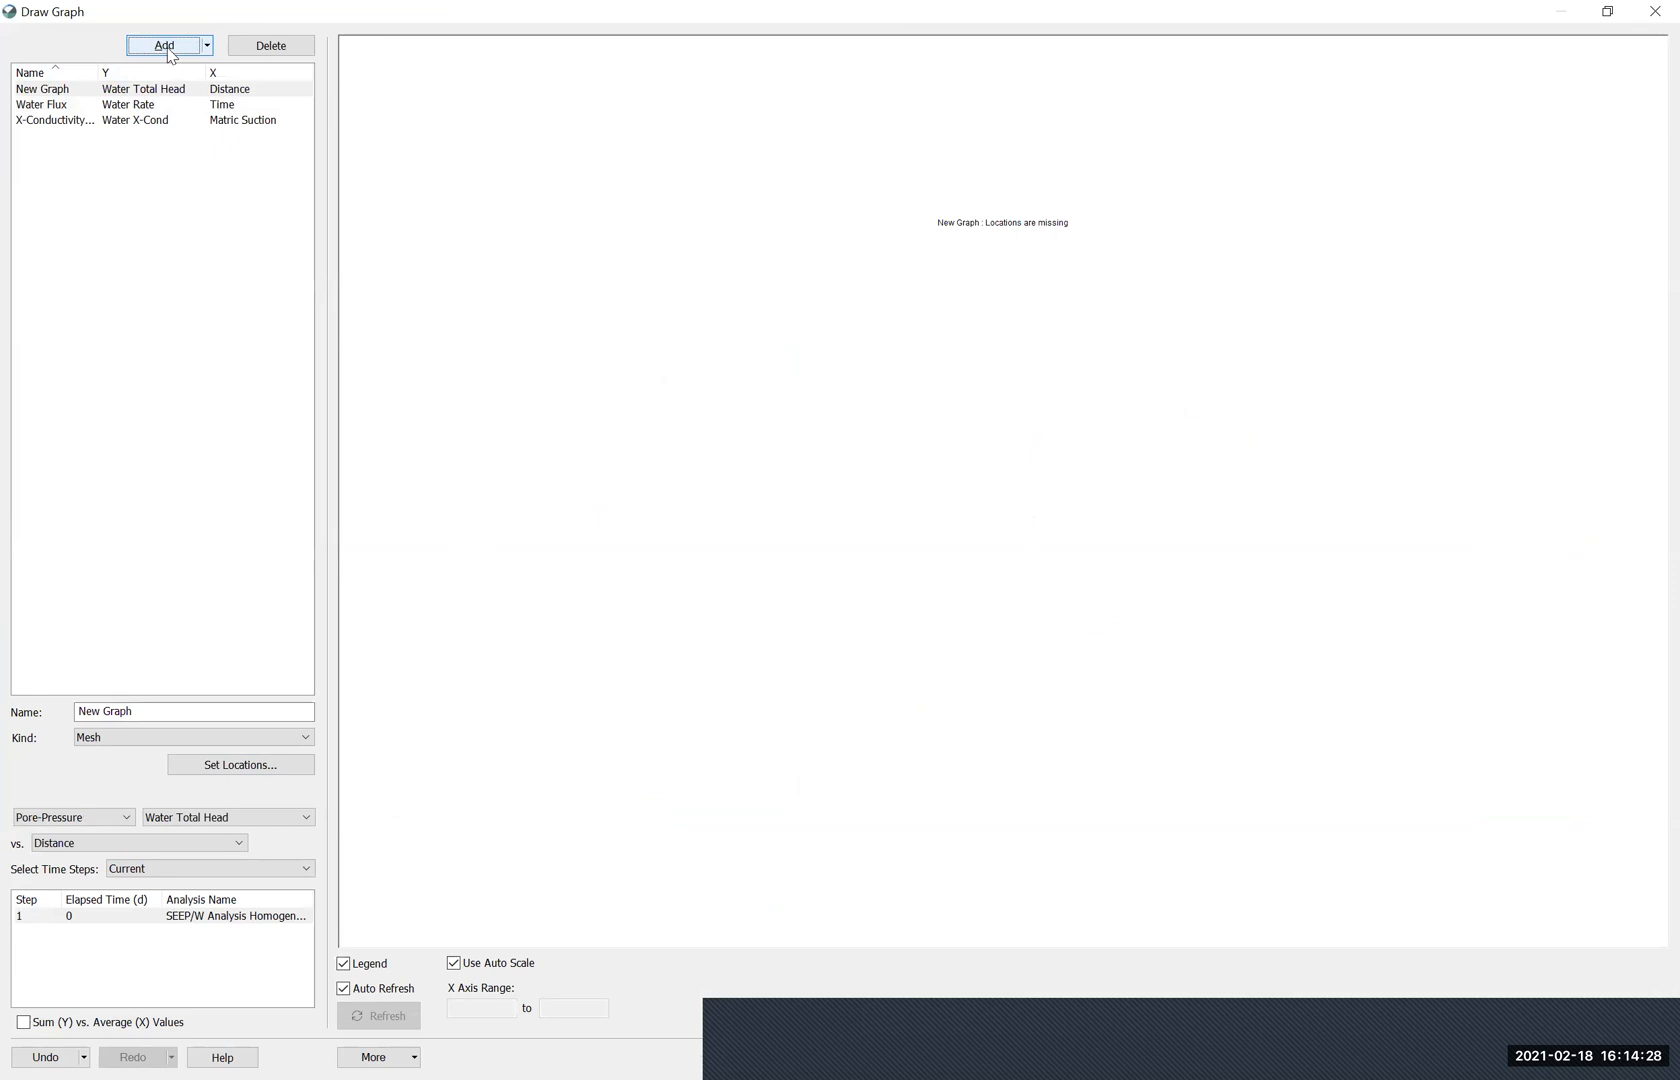
{"action": "triple_click", "coordinate": [188, 713]}
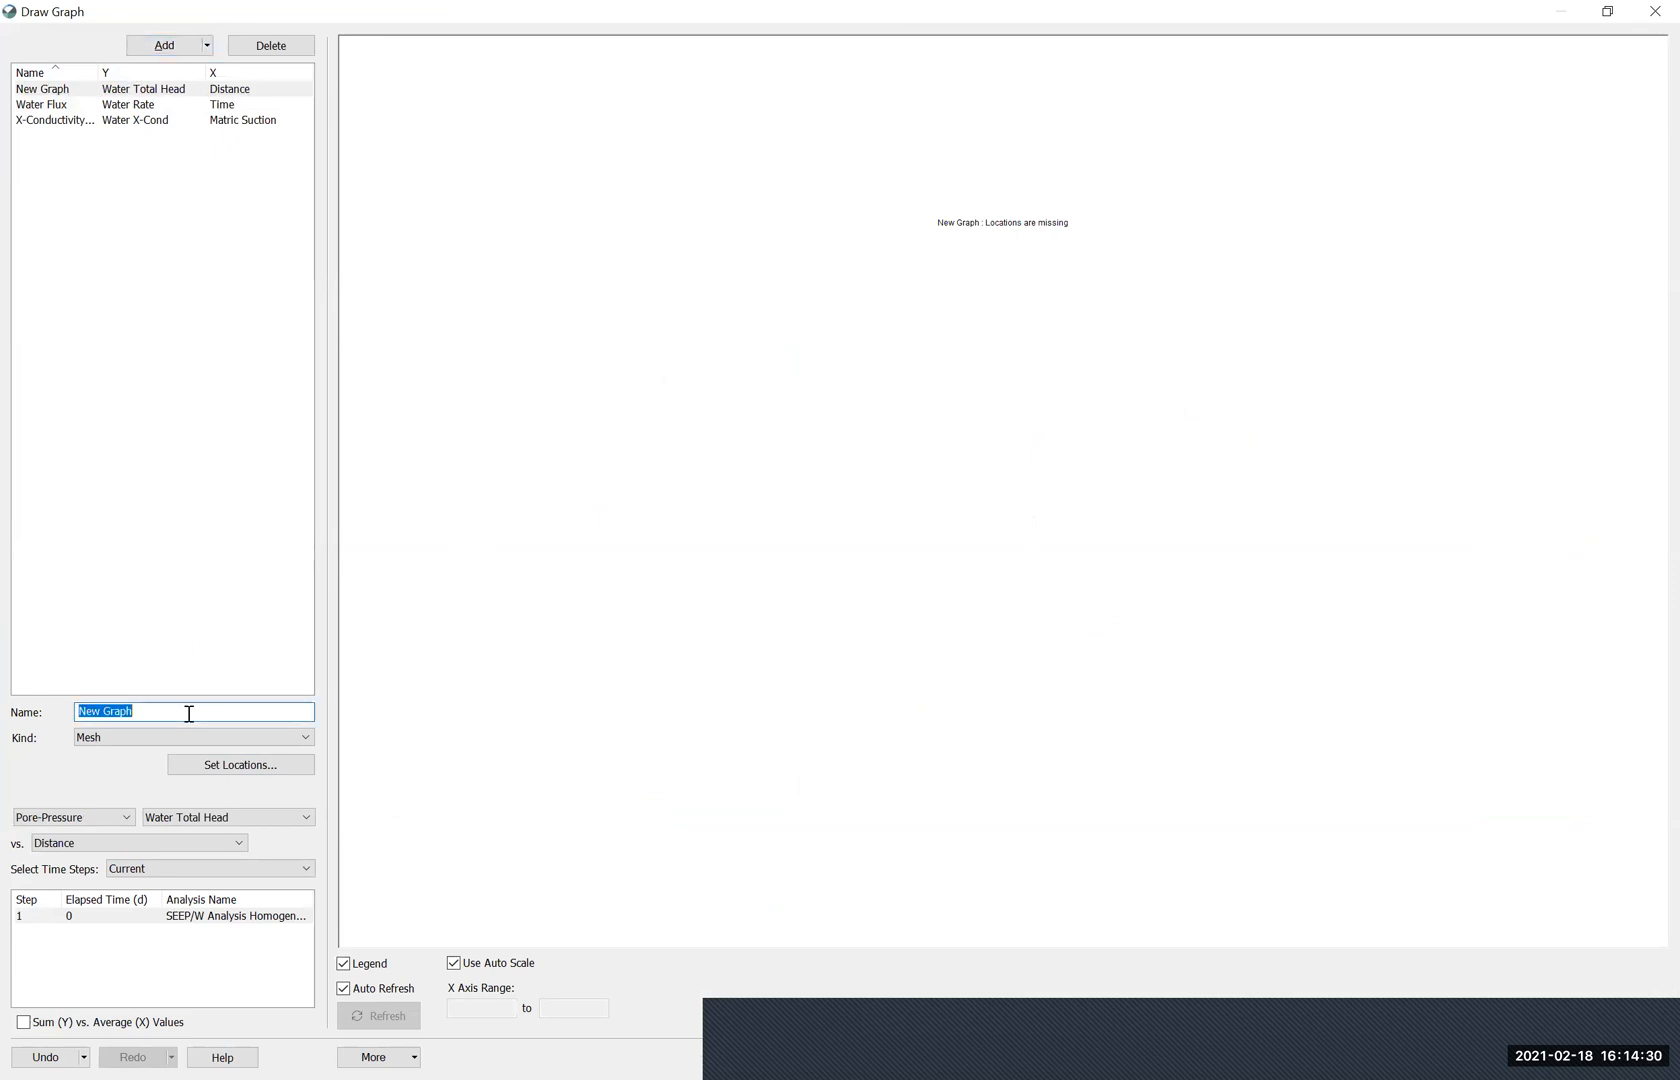
{"action": "type", "text": "Gradient"}
Set the Gradient graph to plot the Water Flow category's Water XY-Gradient against Time
{"action": "left_click", "coordinate": [82, 816]}
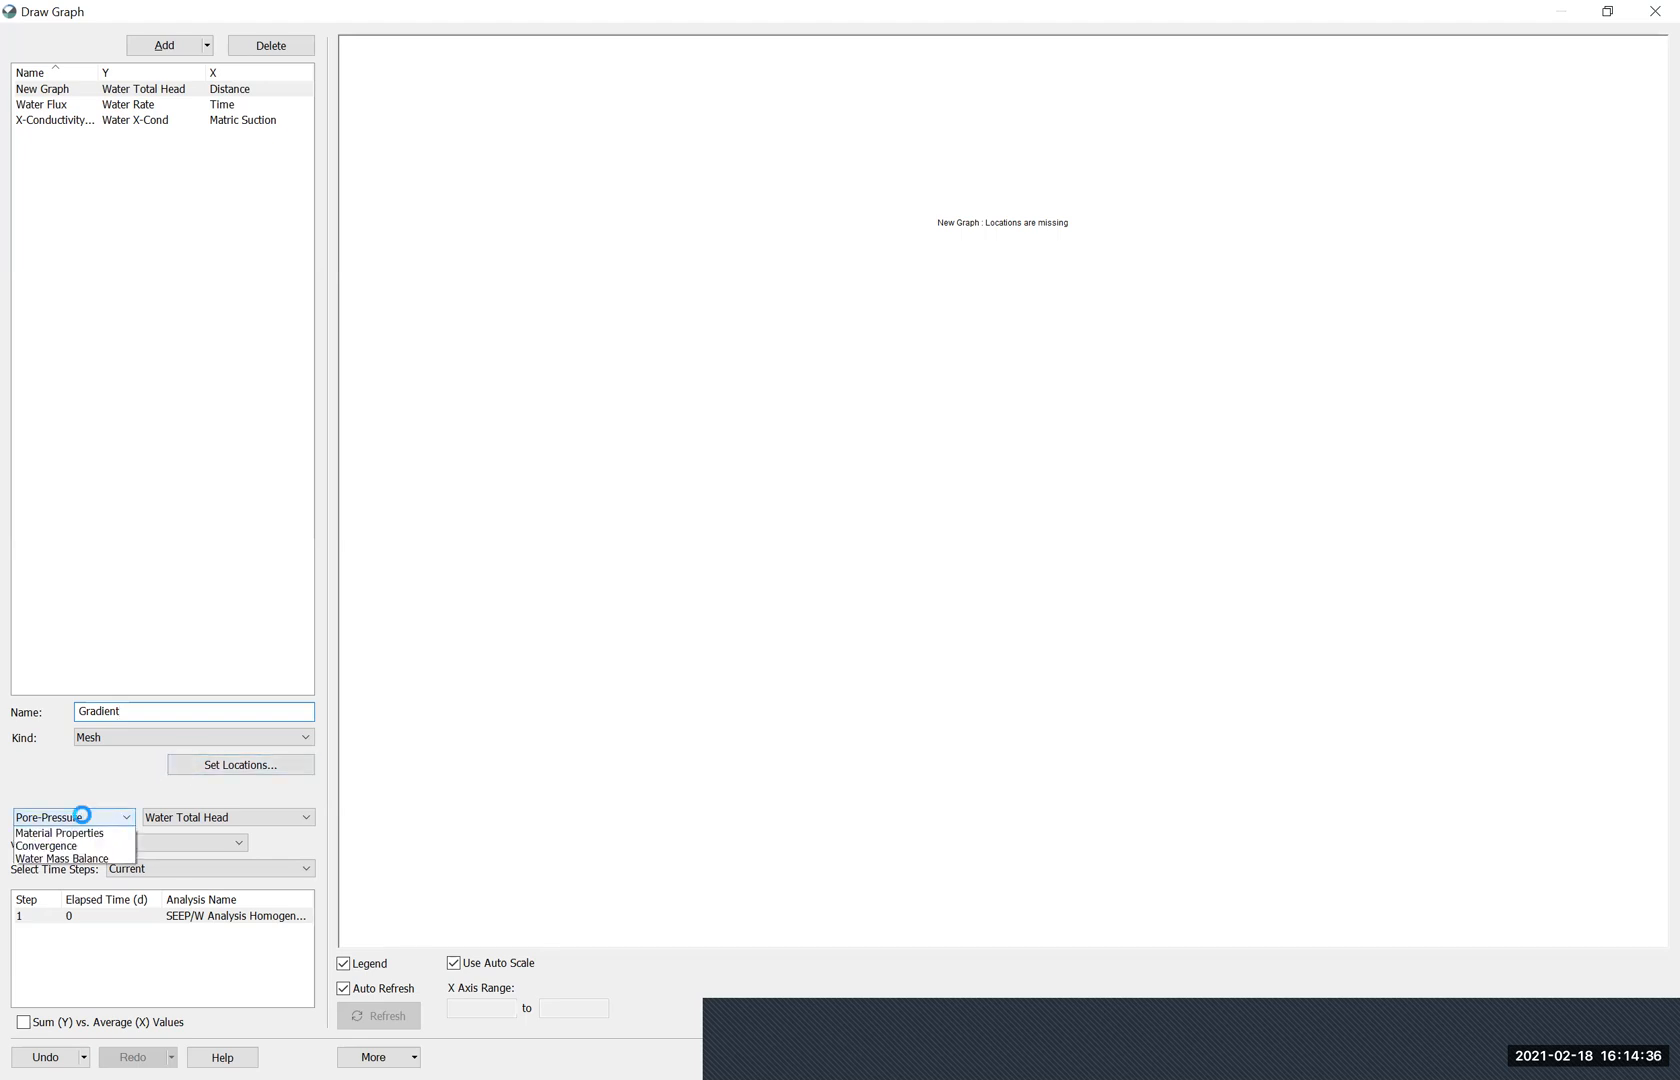
{"action": "left_click", "coordinate": [60, 845]}
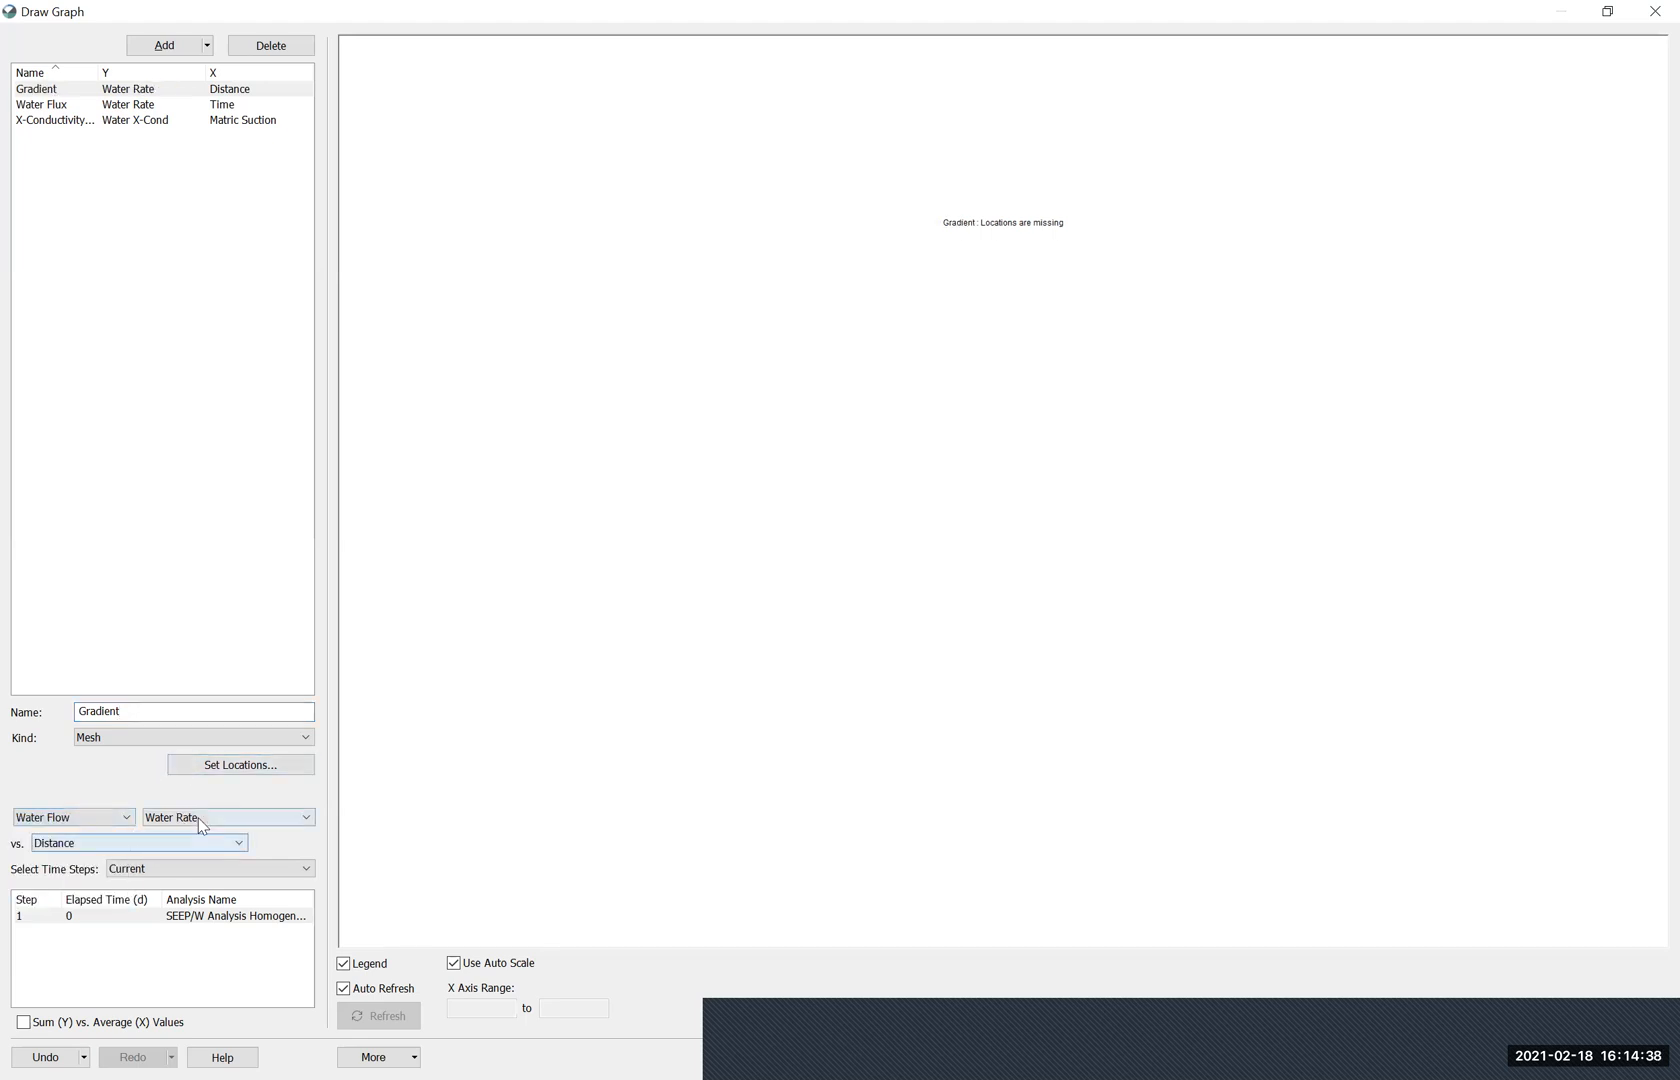
{"action": "left_click", "coordinate": [199, 818]}
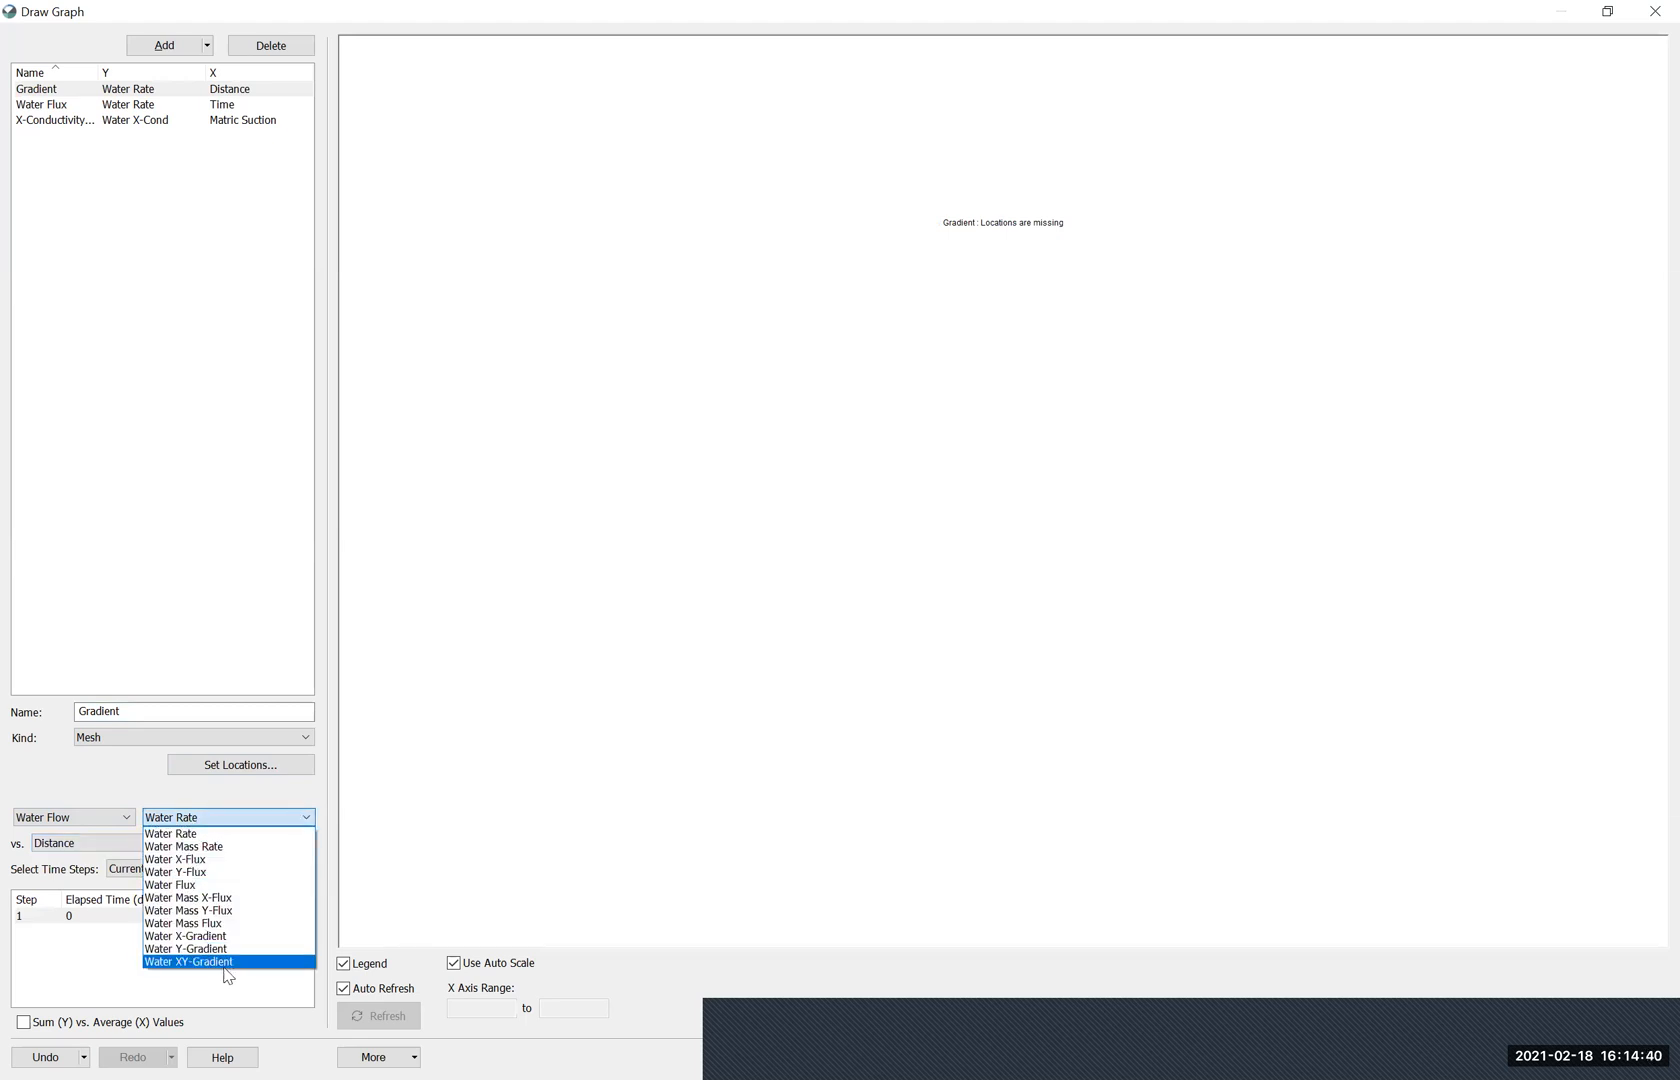
{"action": "left_click", "coordinate": [190, 961]}
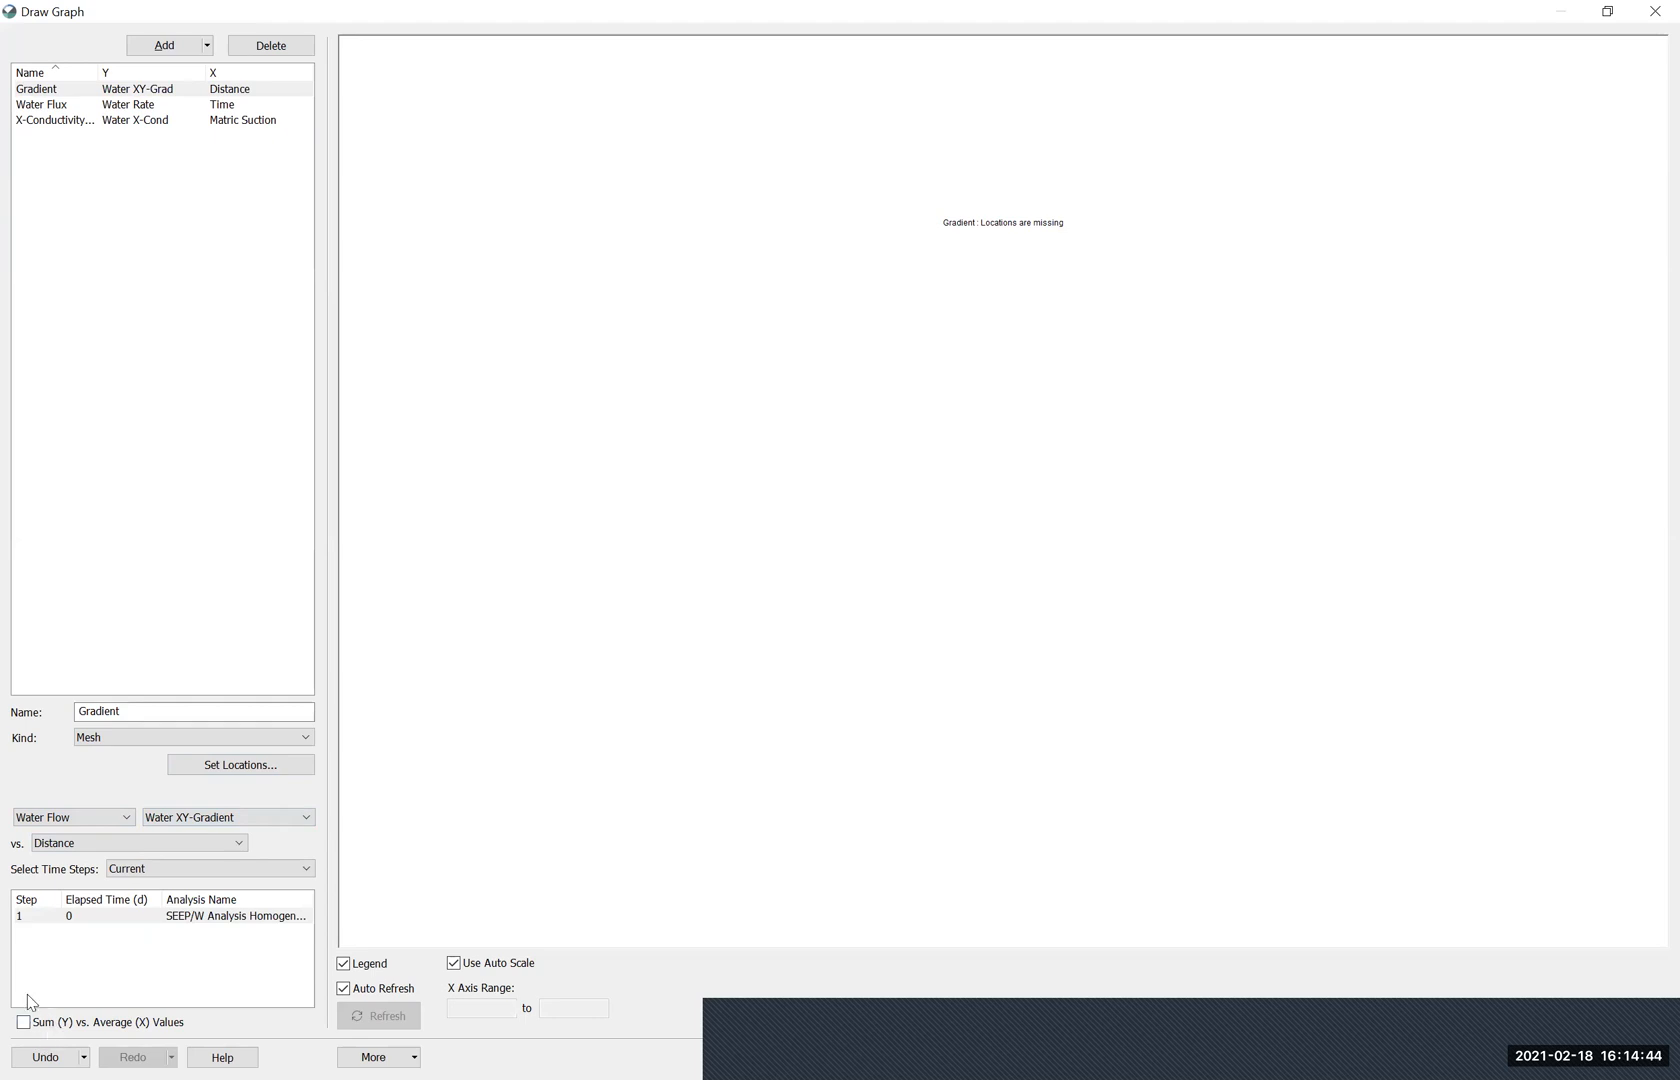
{"action": "left_click", "coordinate": [150, 843]}
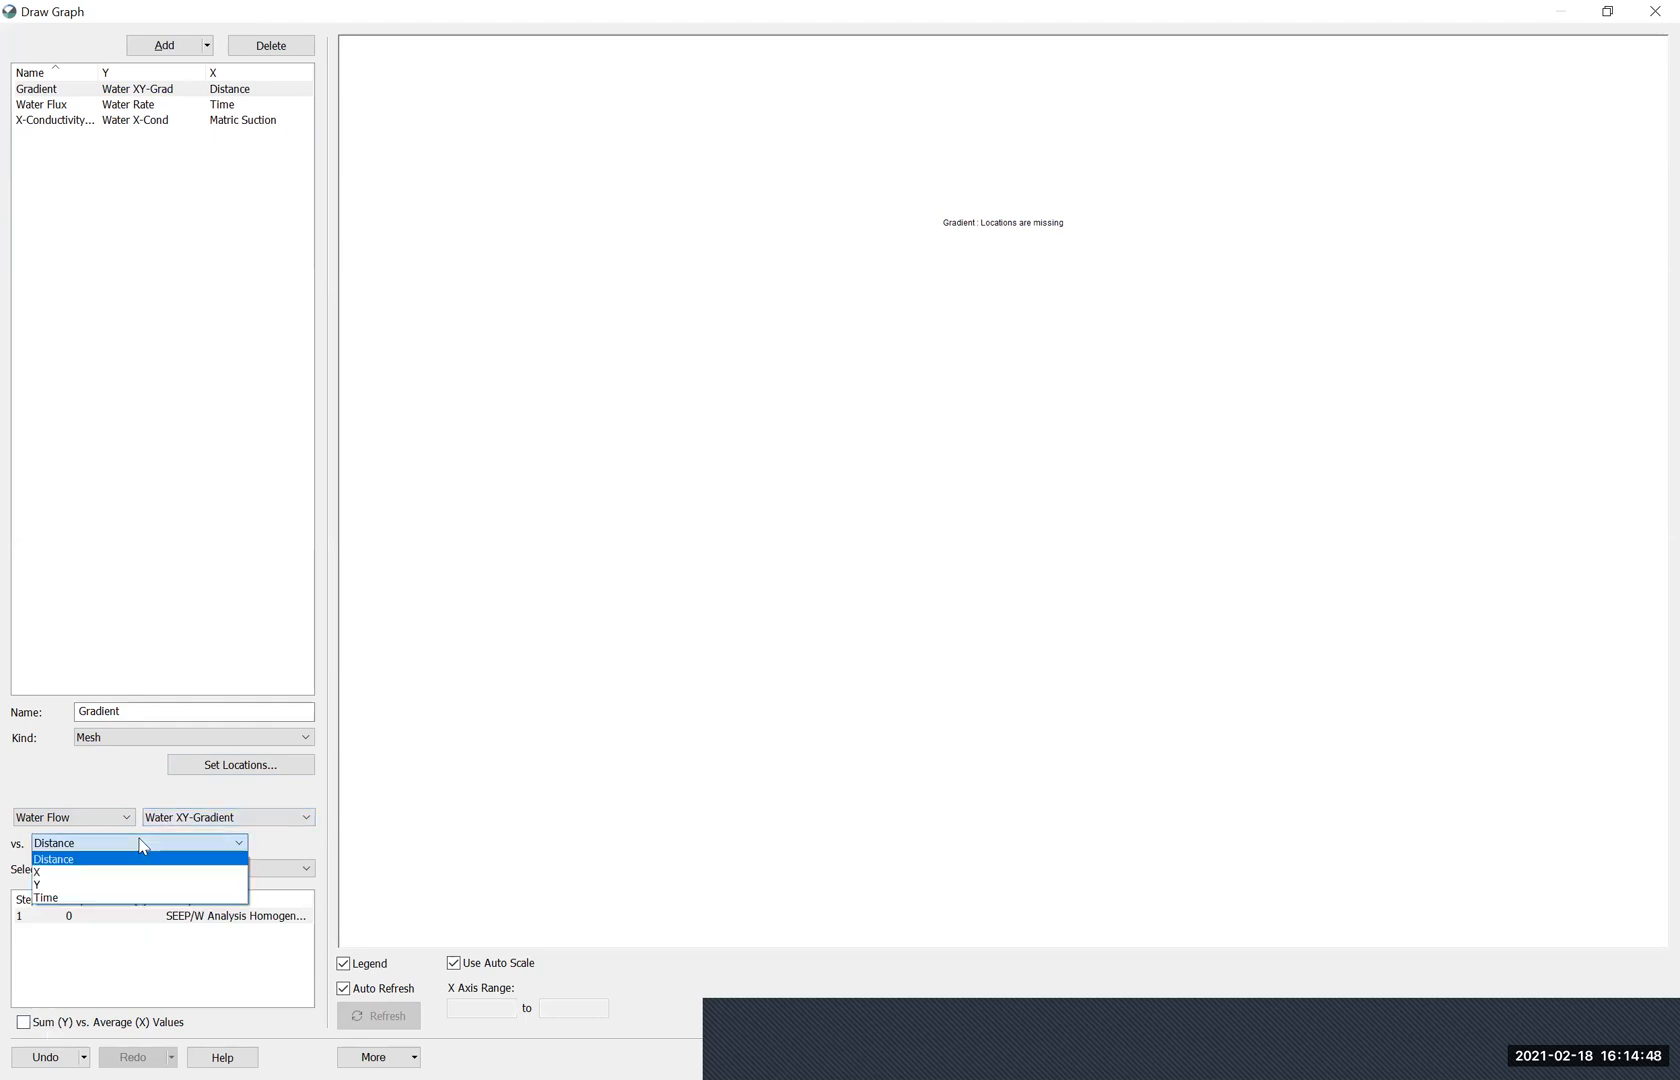
{"action": "left_click", "coordinate": [66, 897]}
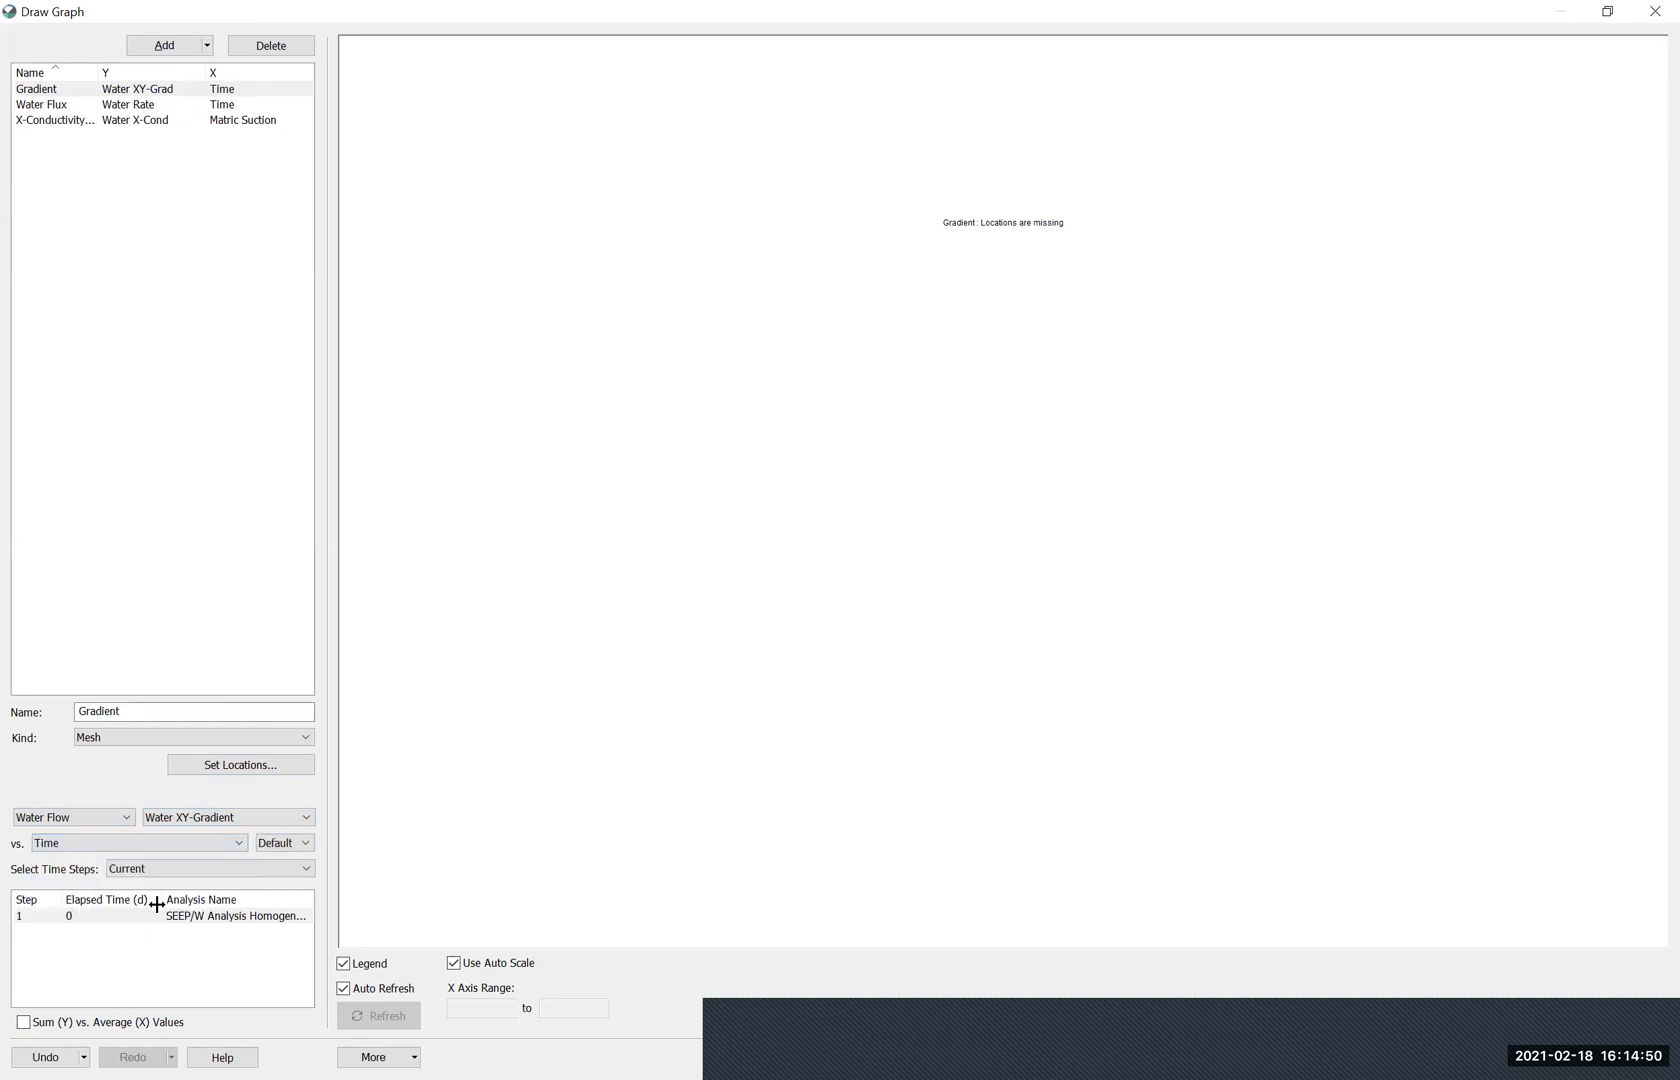
Define the Gradient graph's location as the downstream ground surface line at 50 ft elevation and show the graph
{"action": "left_click", "coordinate": [1606, 12]}
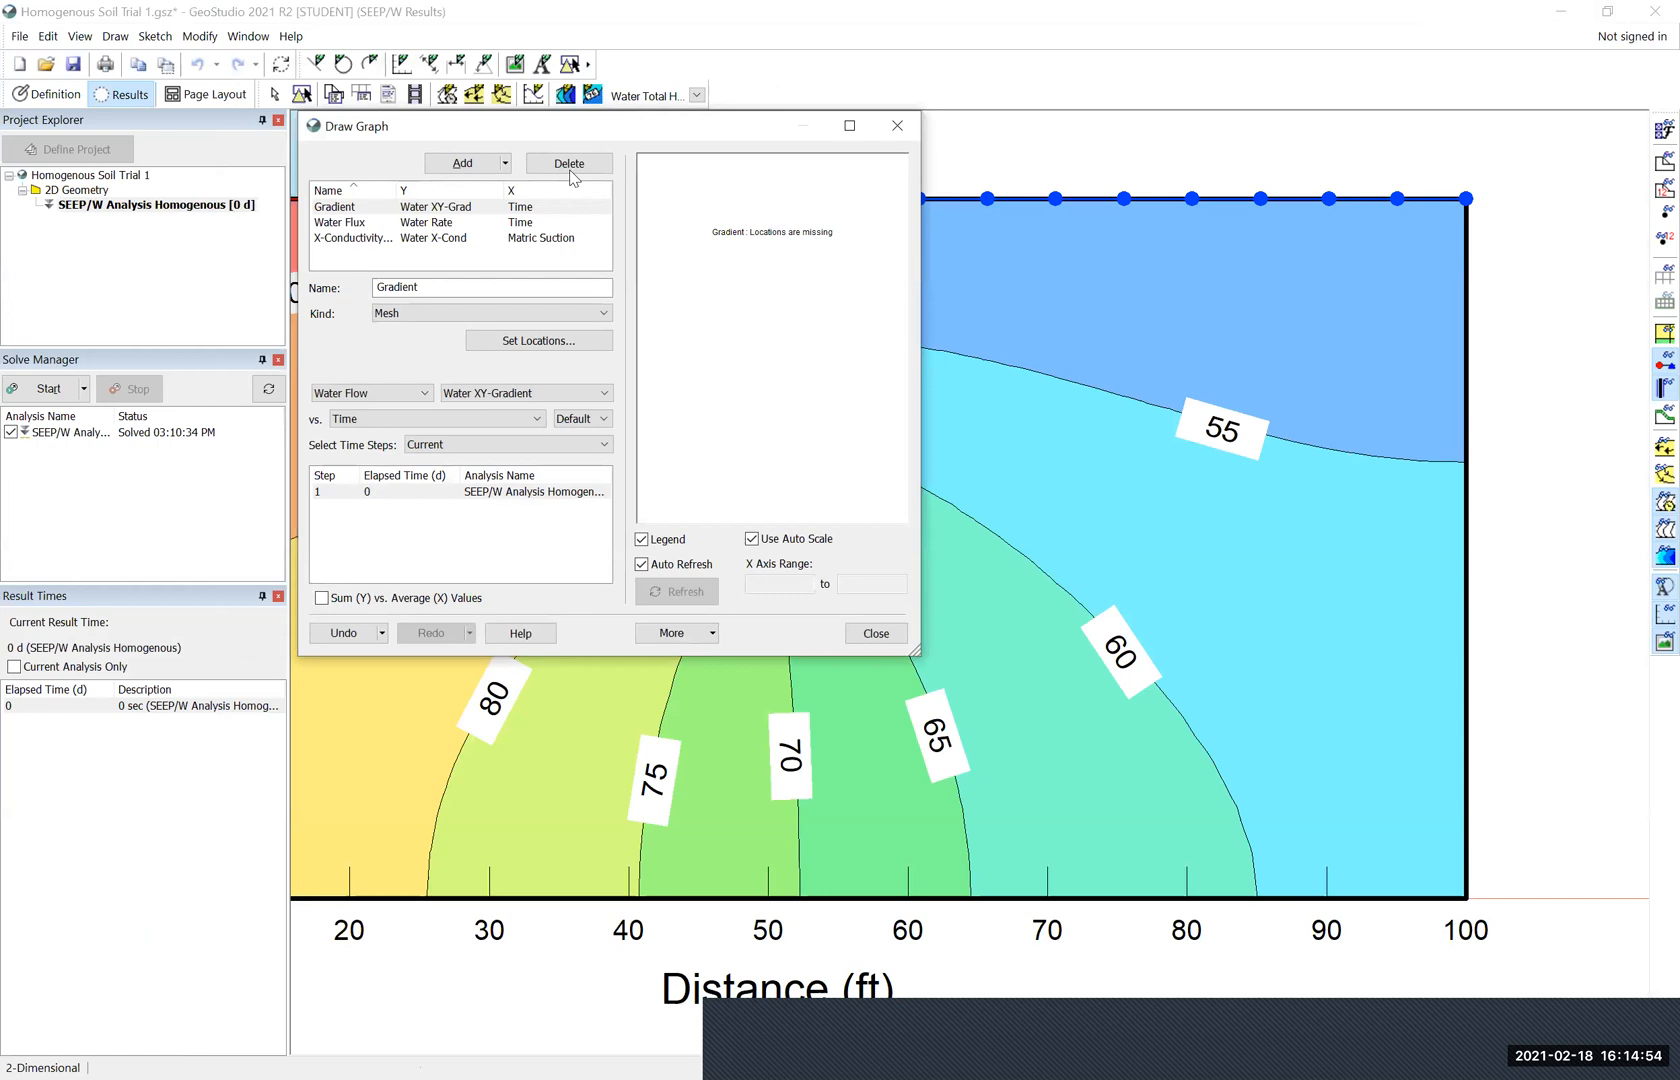
{"action": "left_click_drag", "start_coordinate": [612, 133], "coordinate": [504, 312]}
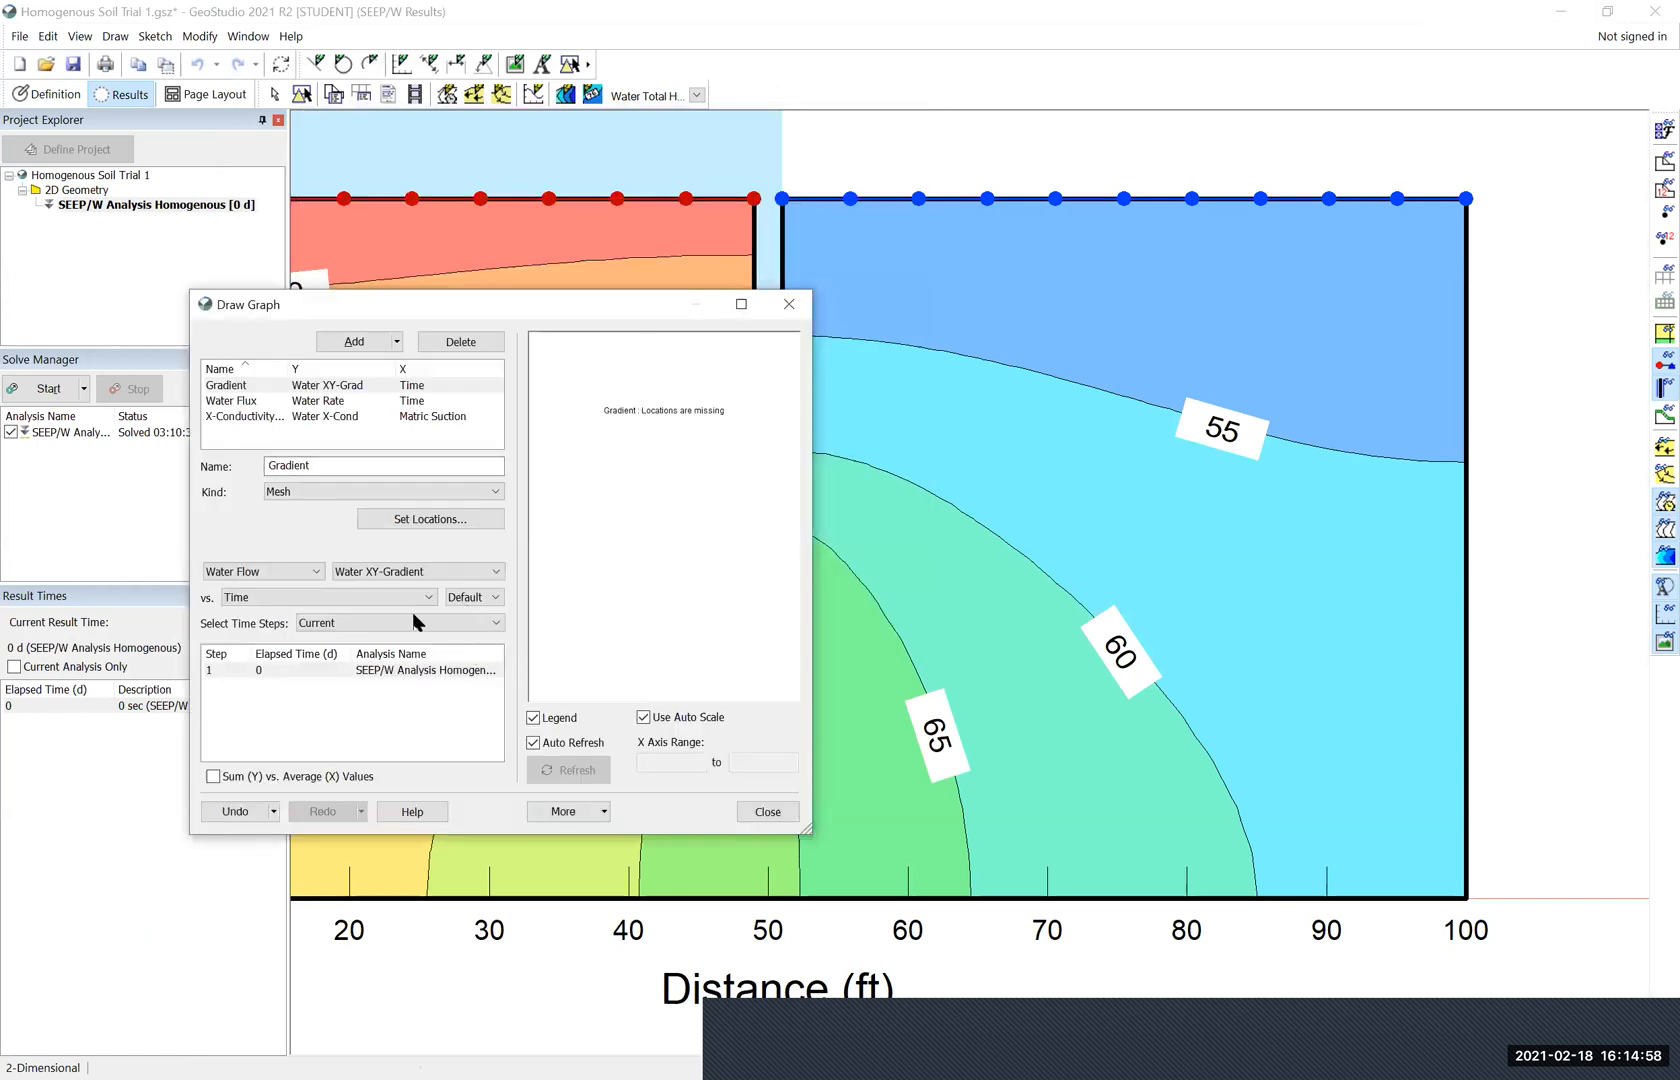
{"action": "left_click", "coordinate": [437, 526]}
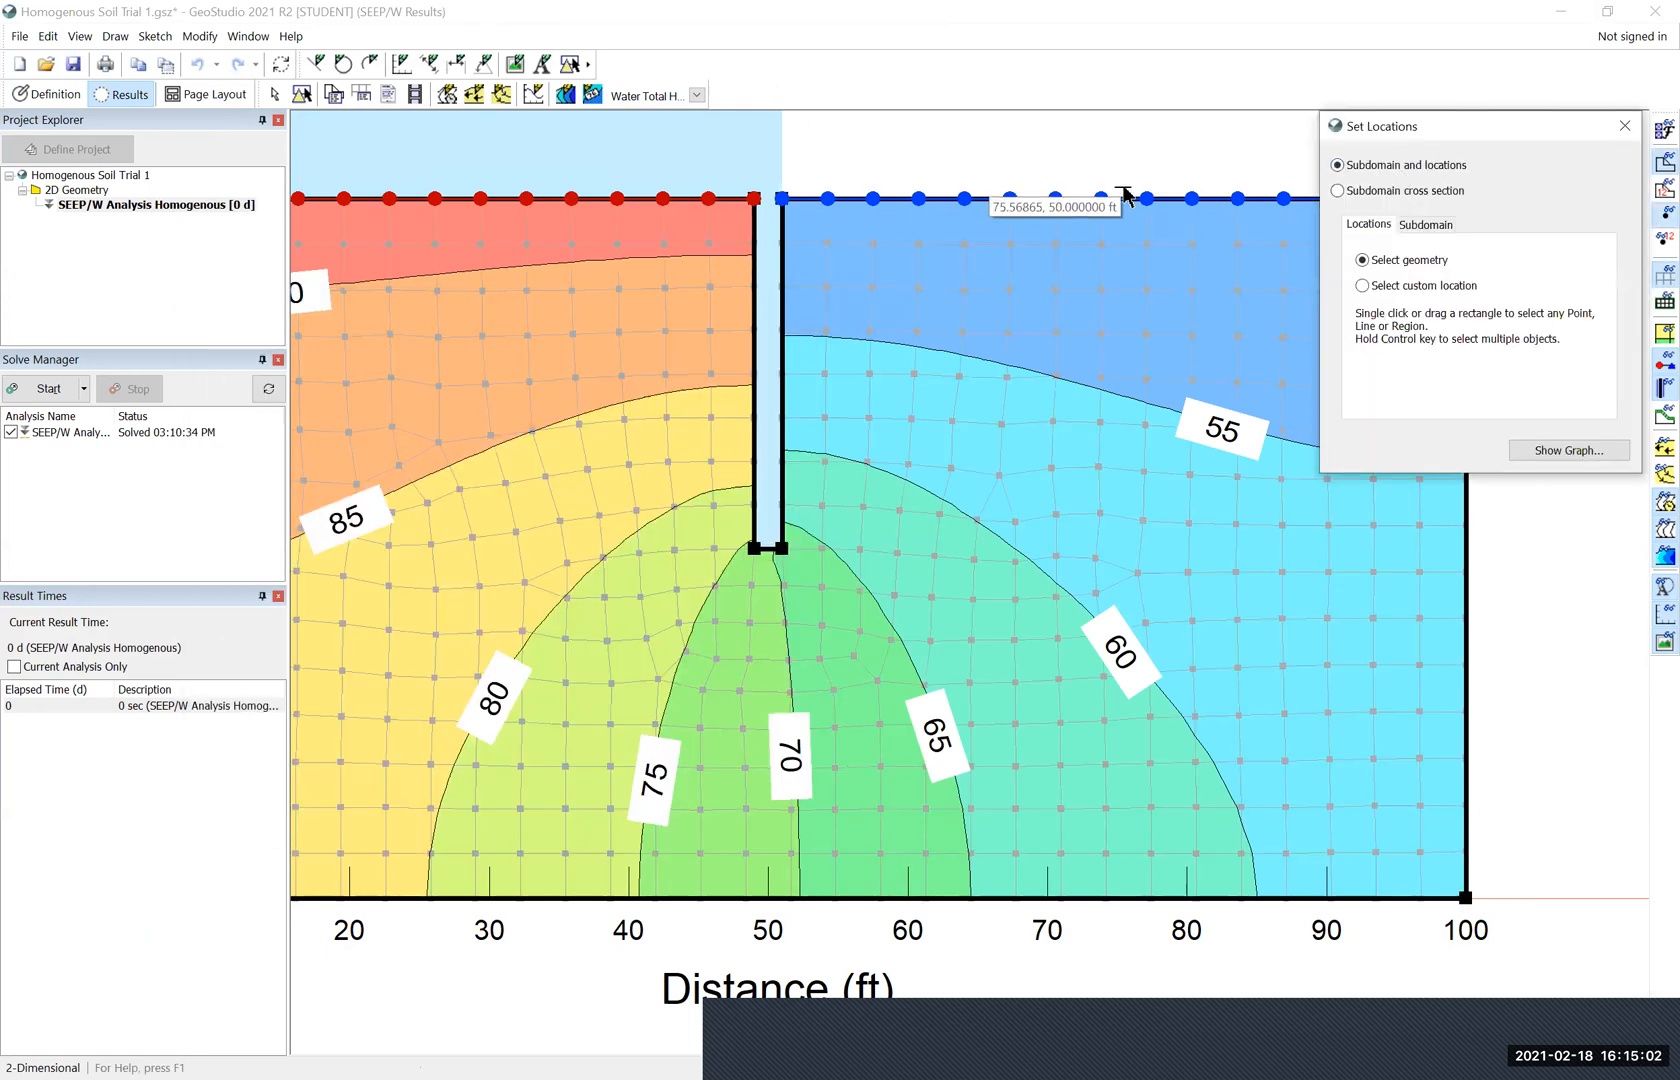
{"action": "scroll", "coordinate": [945, 442], "scroll_direction": "up", "scroll_amount": 2}
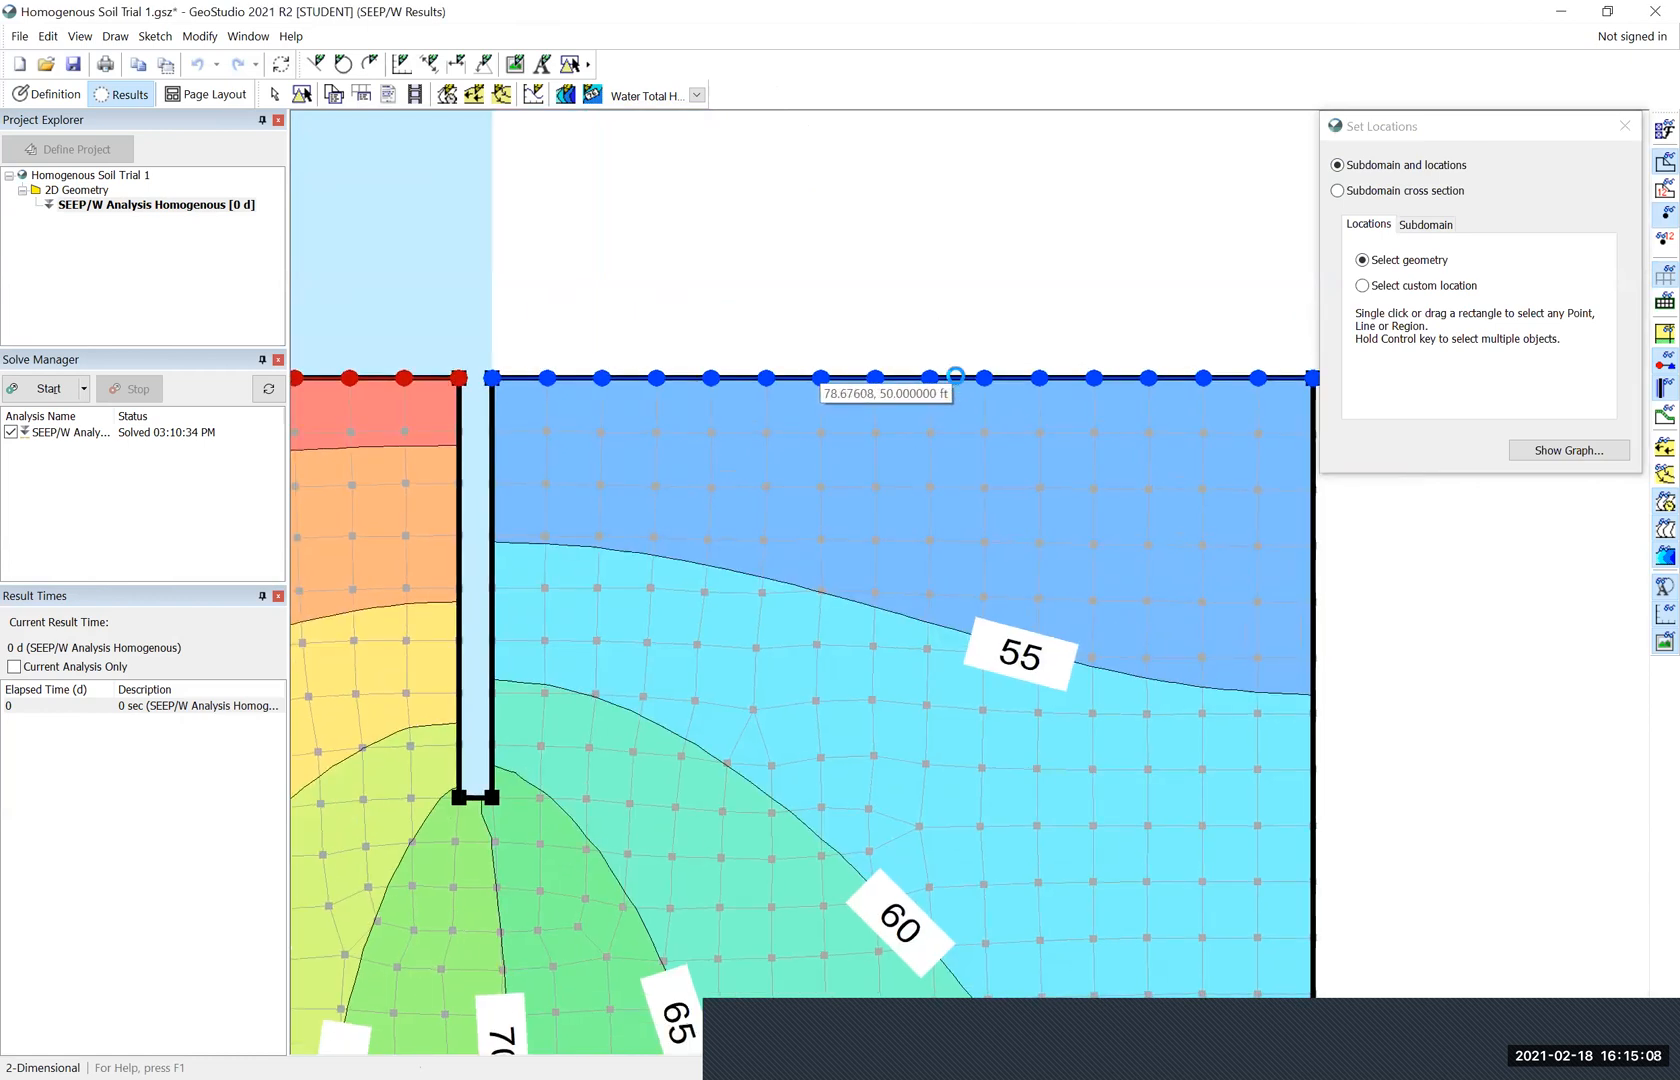
{"action": "left_click", "coordinate": [955, 380]}
{"action": "left_click", "coordinate": [1570, 450]}
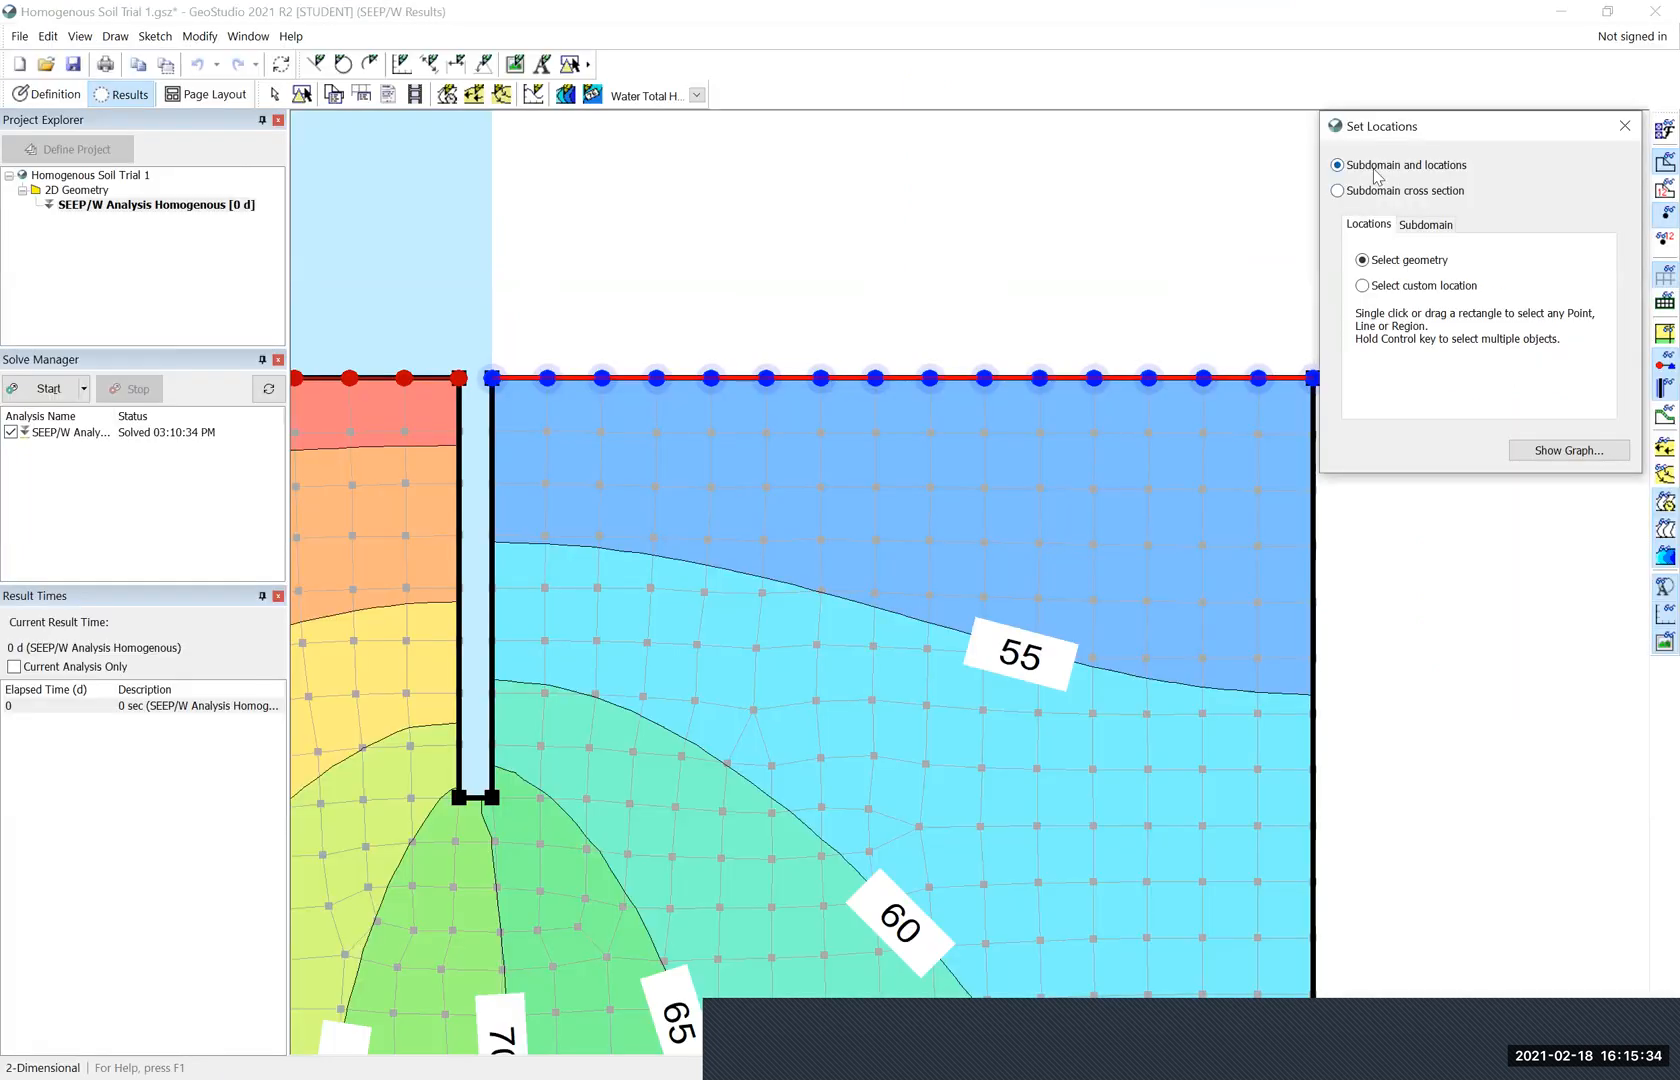
Restrict the Gradient graph to a custom subdomain of the second surface element downstream of the sheet pile, show the graph, and close it
{"action": "left_click", "coordinate": [1432, 228]}
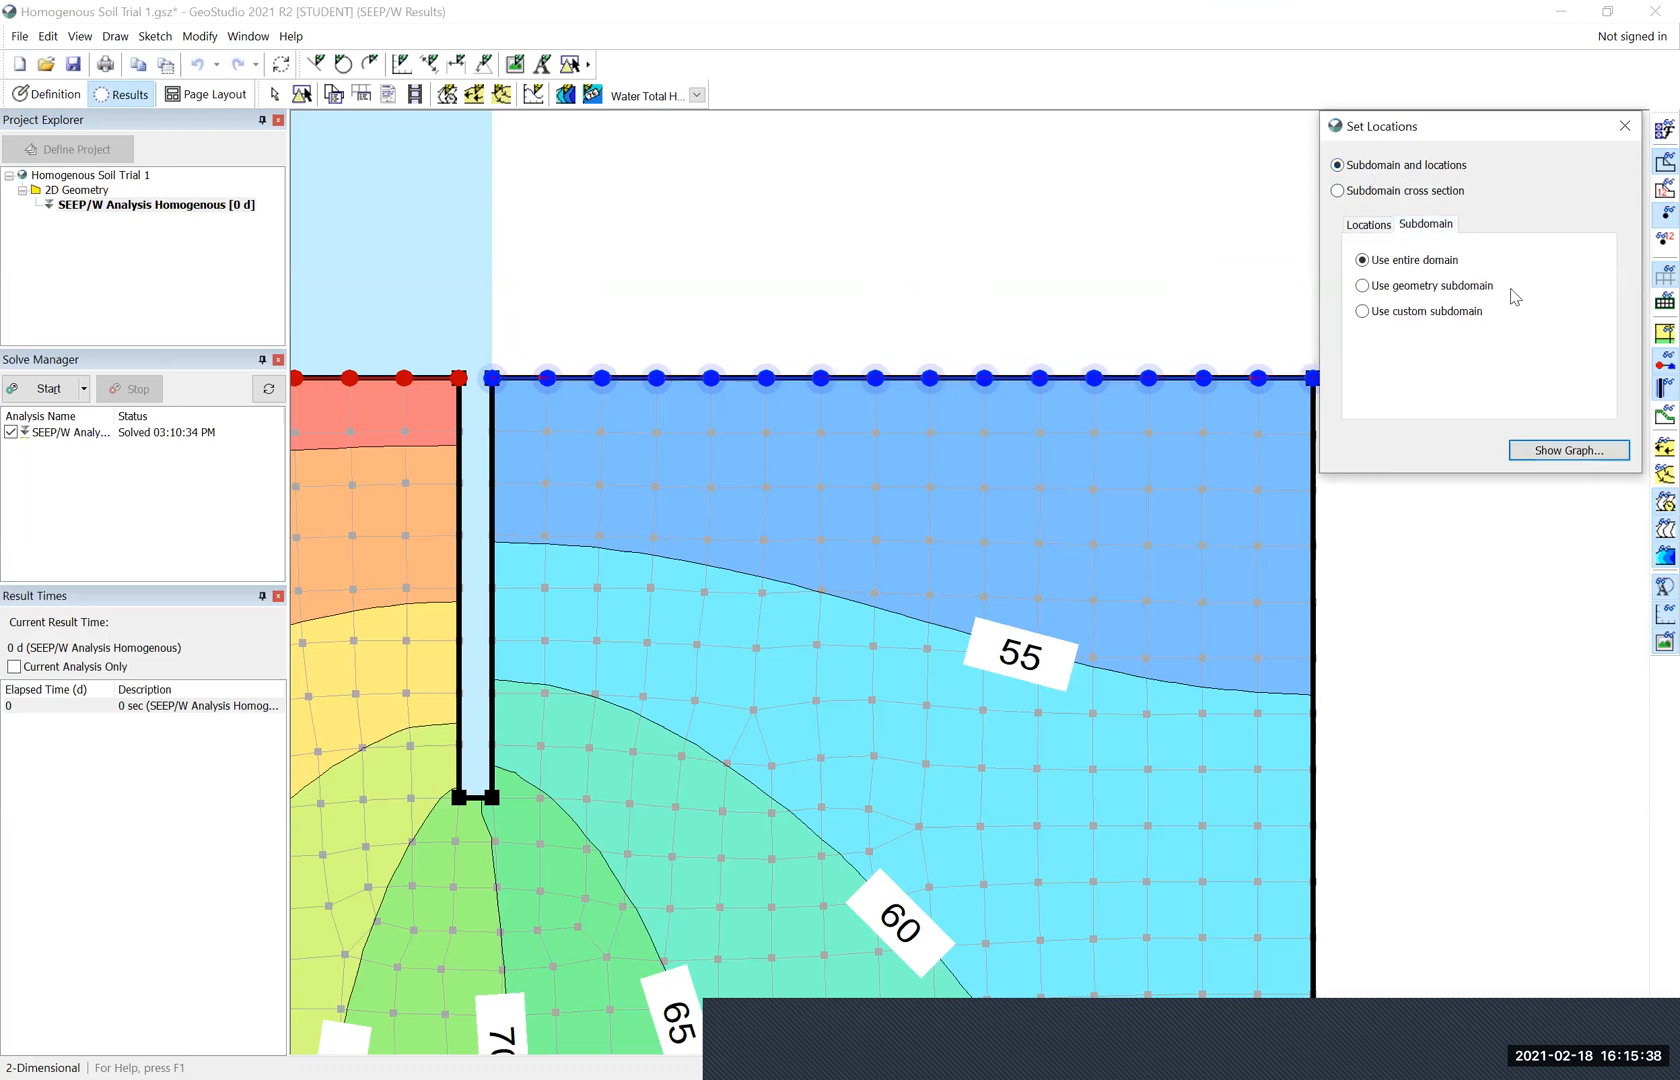
{"action": "left_click", "coordinate": [1414, 317]}
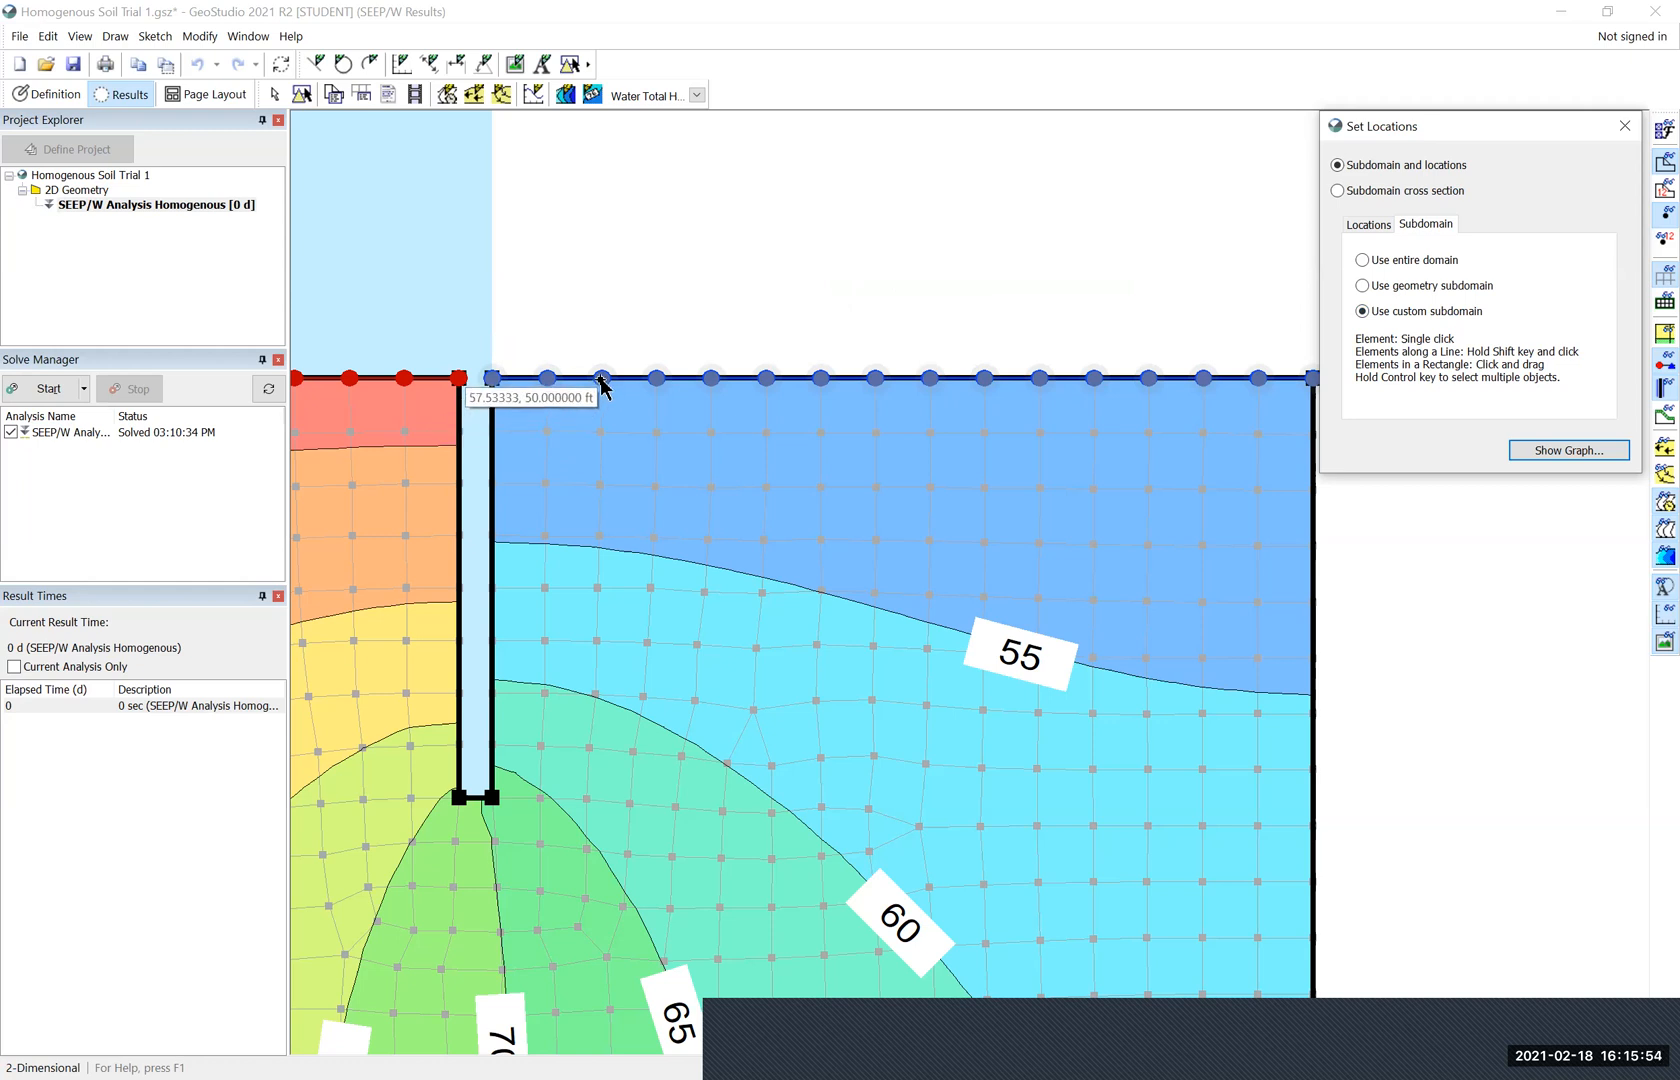
{"action": "left_click", "coordinate": [599, 387]}
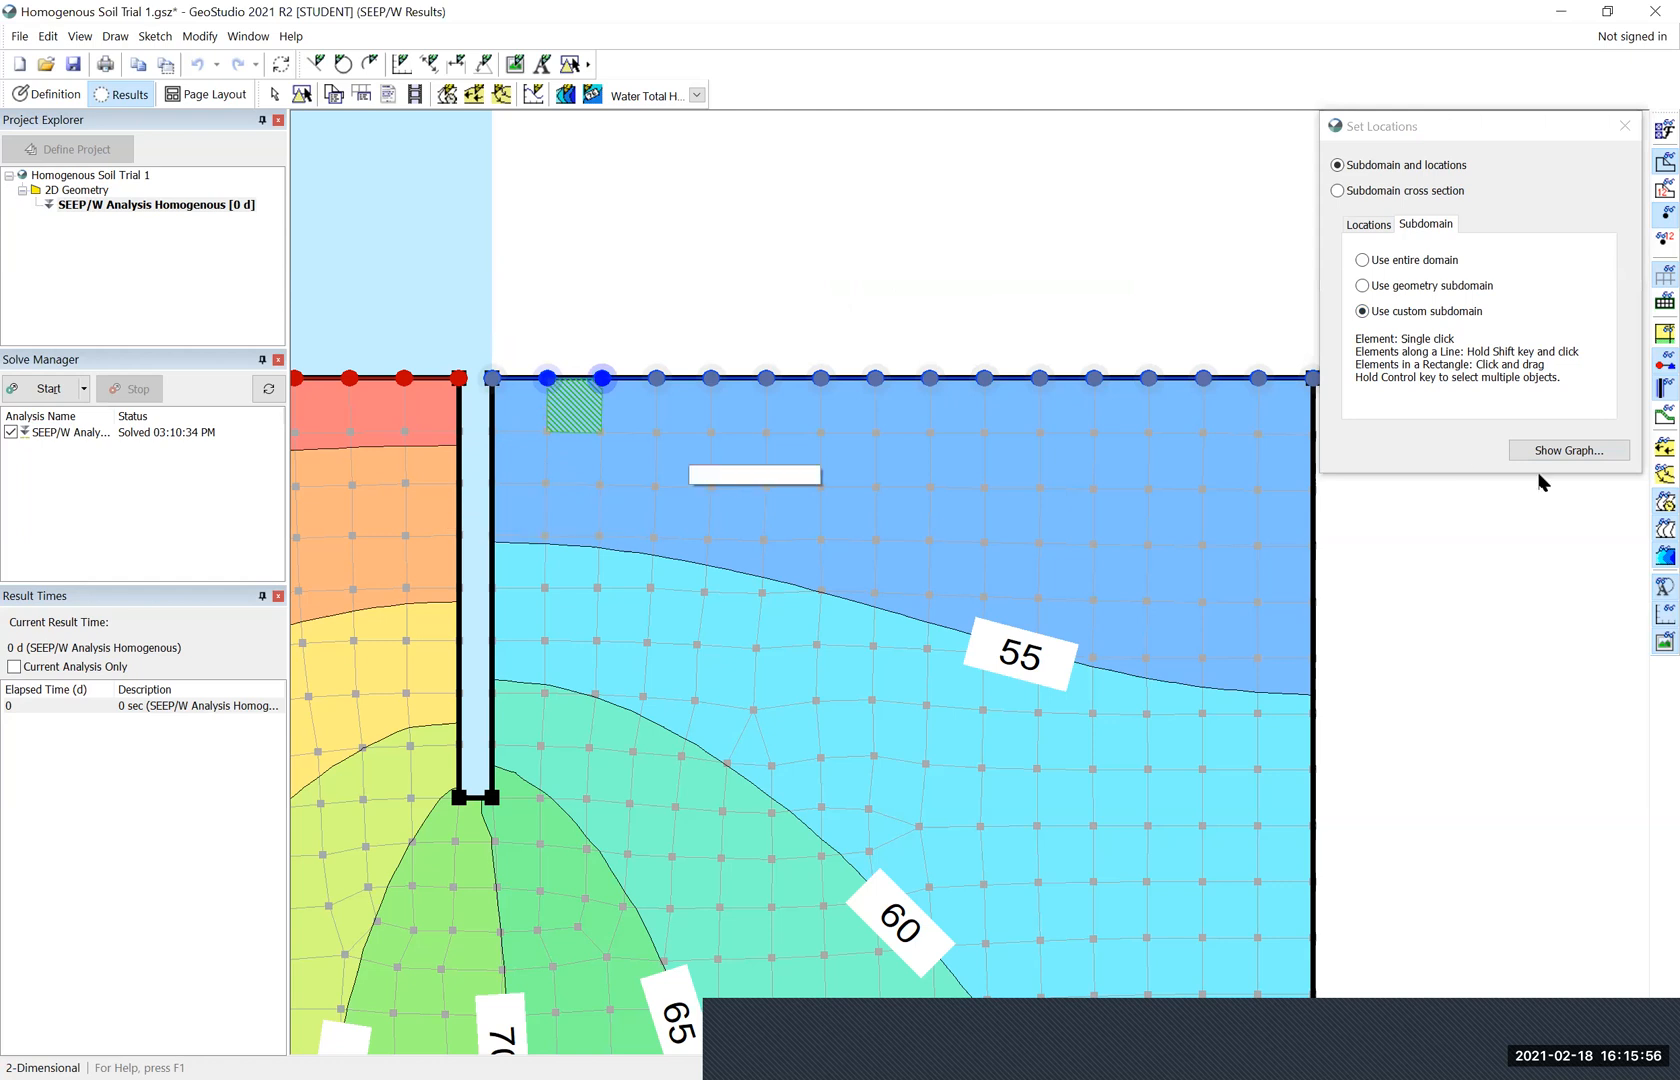
{"action": "left_click", "coordinate": [1573, 451]}
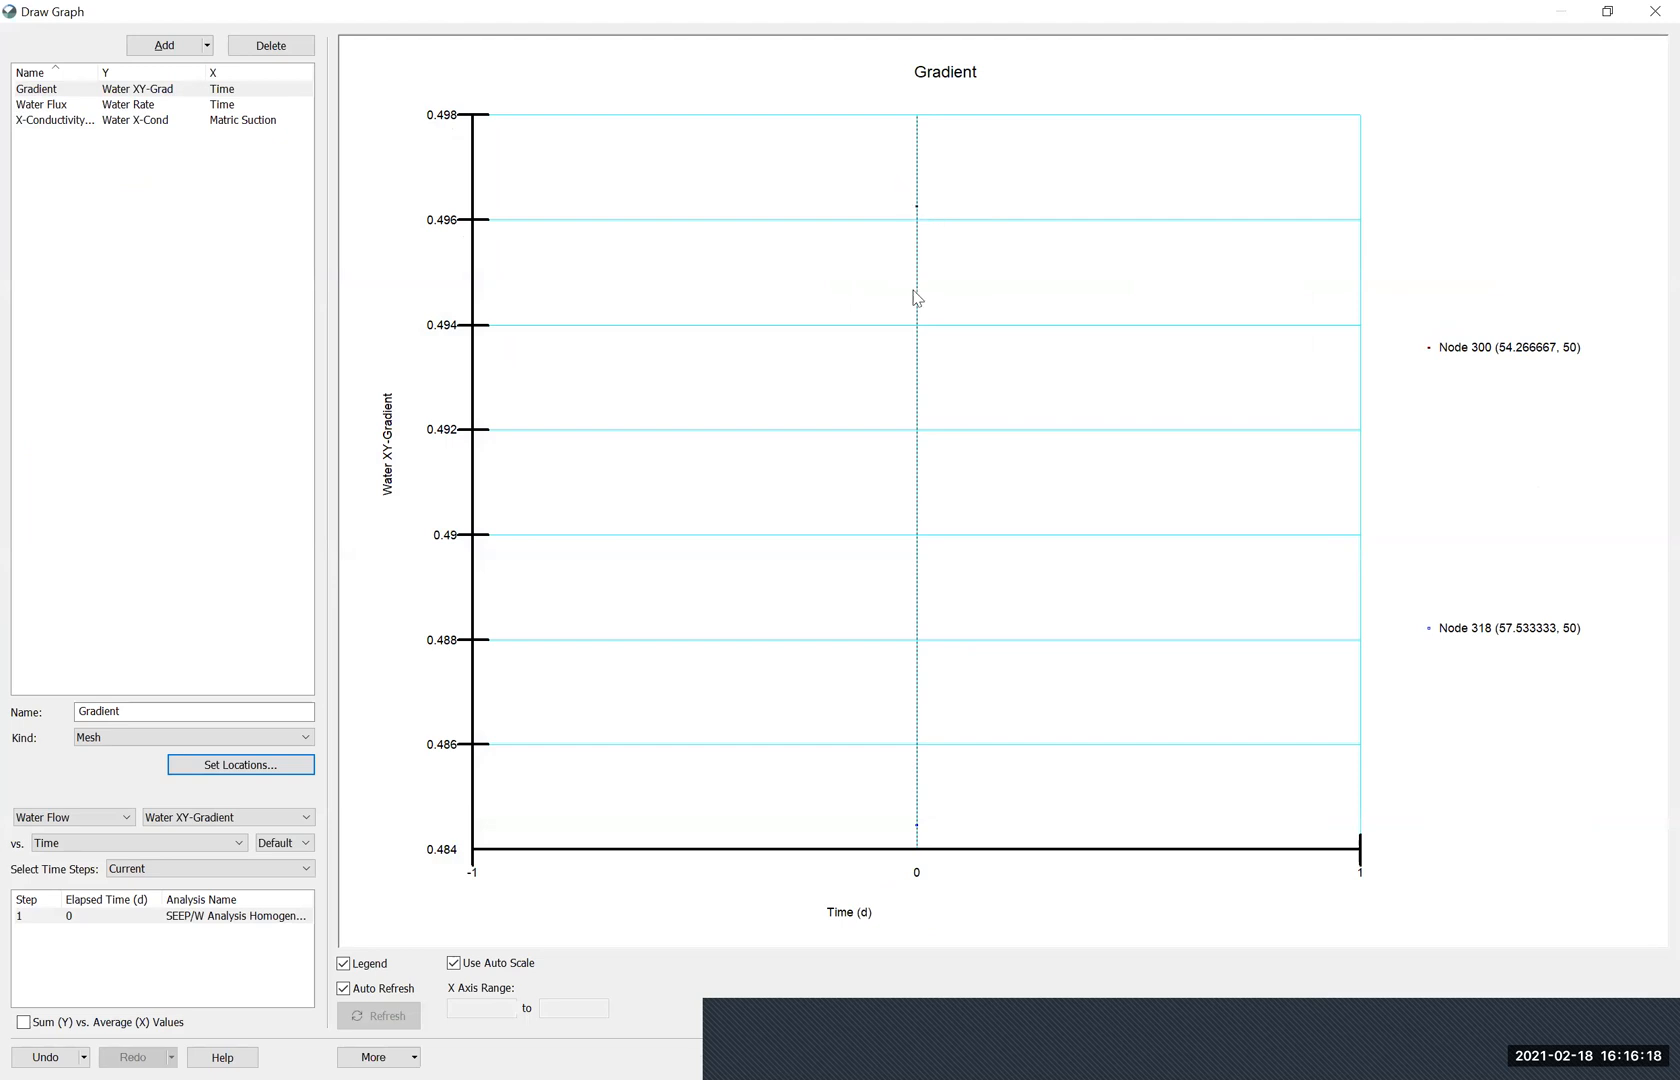
{"action": "left_click", "coordinate": [1652, 14]}
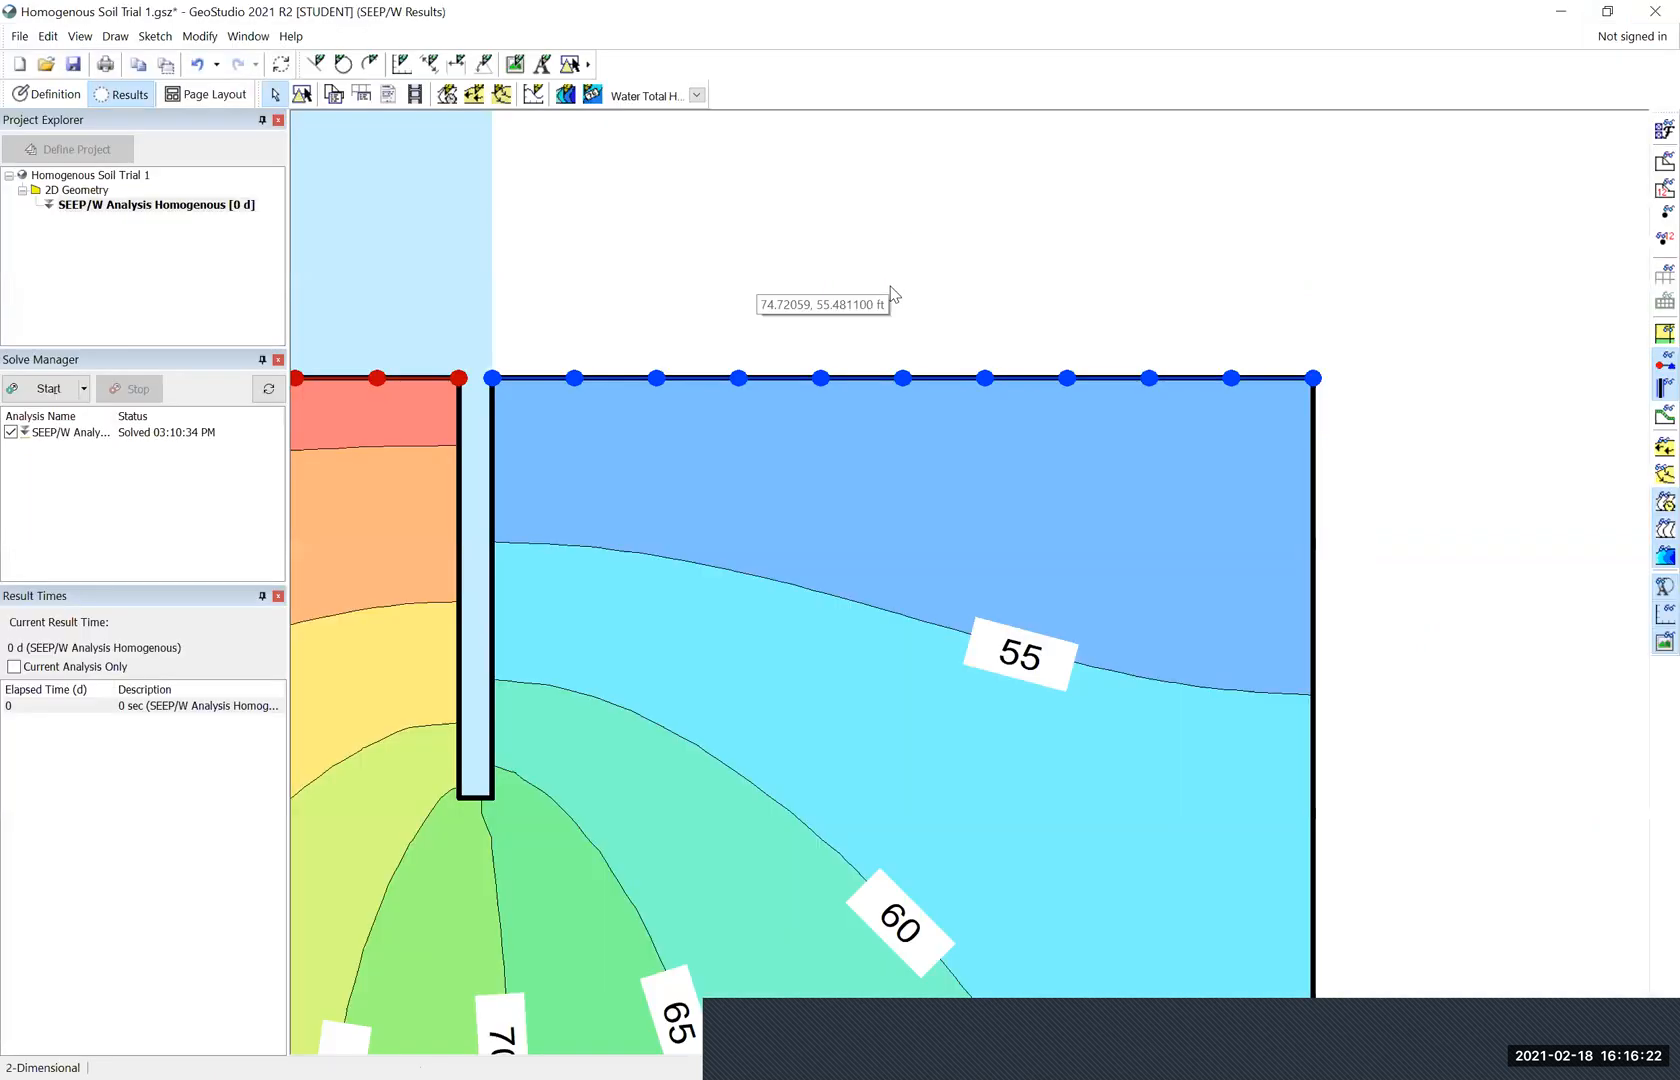
View the result information of the second surface element downstream of the sheet pile
{"action": "left_click_drag", "start_coordinate": [1143, 400], "coordinate": [983, 401]}
{"action": "scroll", "coordinate": [1256, 394], "scroll_direction": "down", "scroll_amount": 1}
{"action": "scroll", "coordinate": [1069, 384], "scroll_direction": "down", "scroll_amount": 1}
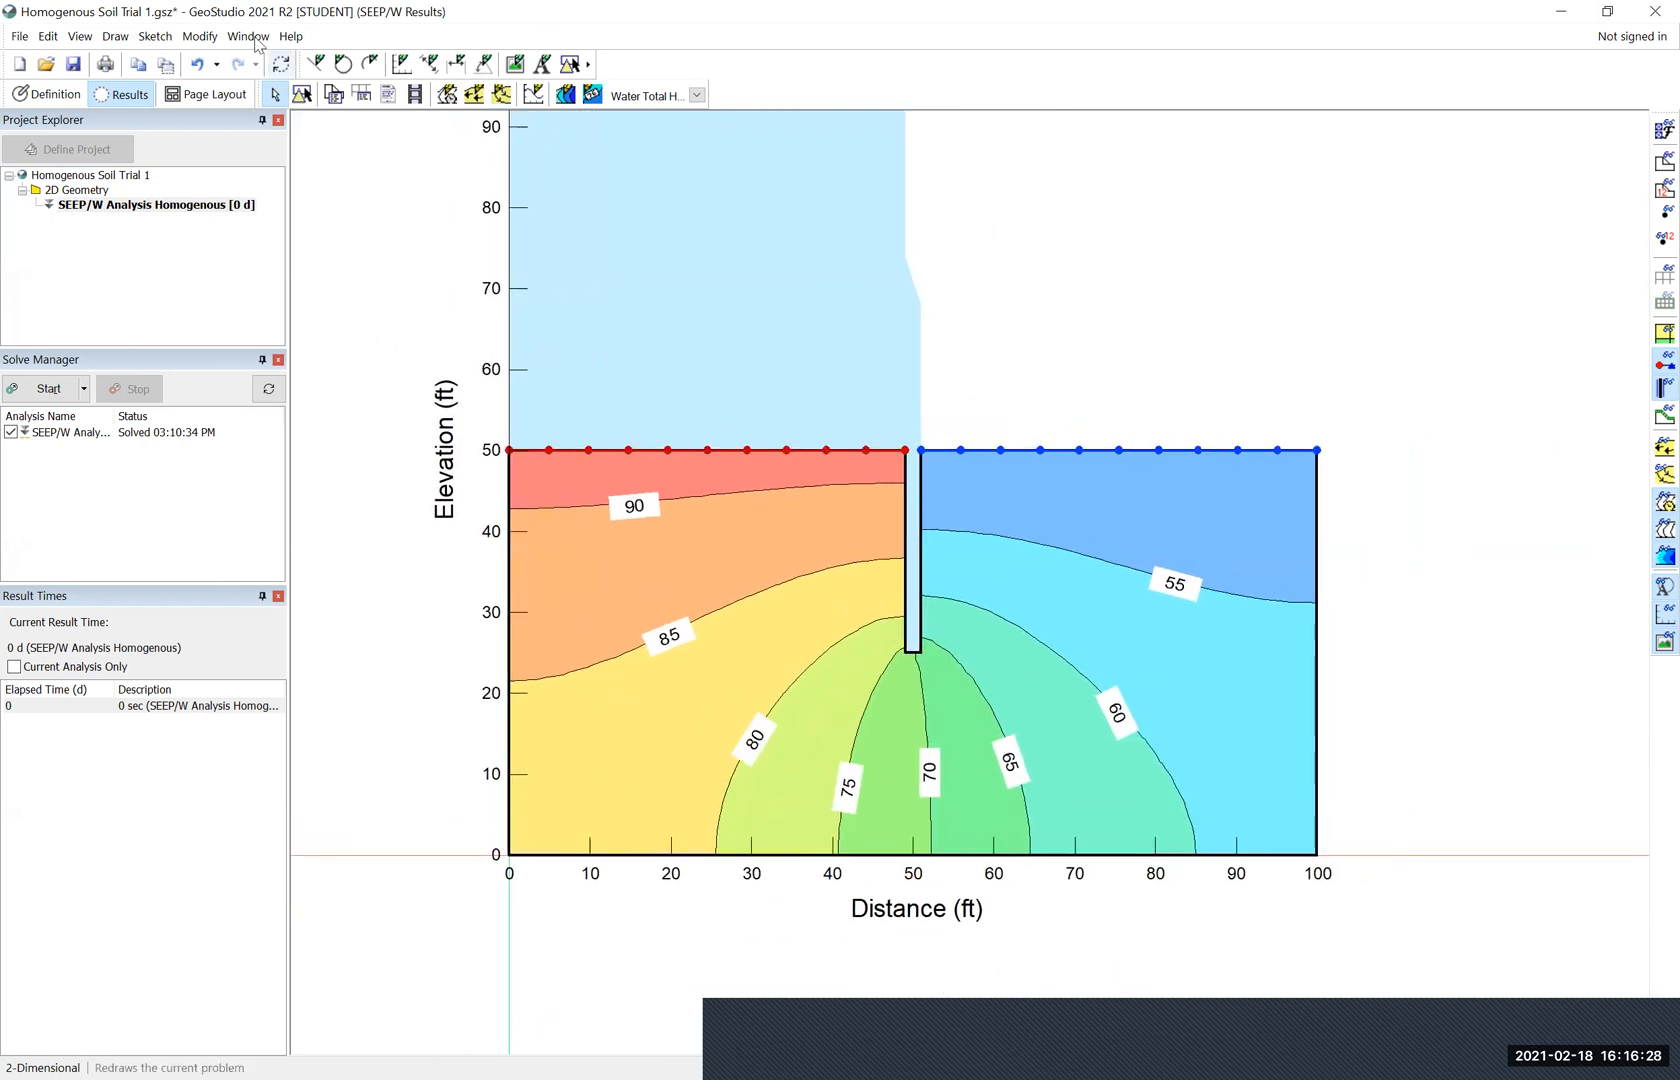
{"action": "left_click", "coordinate": [80, 37]}
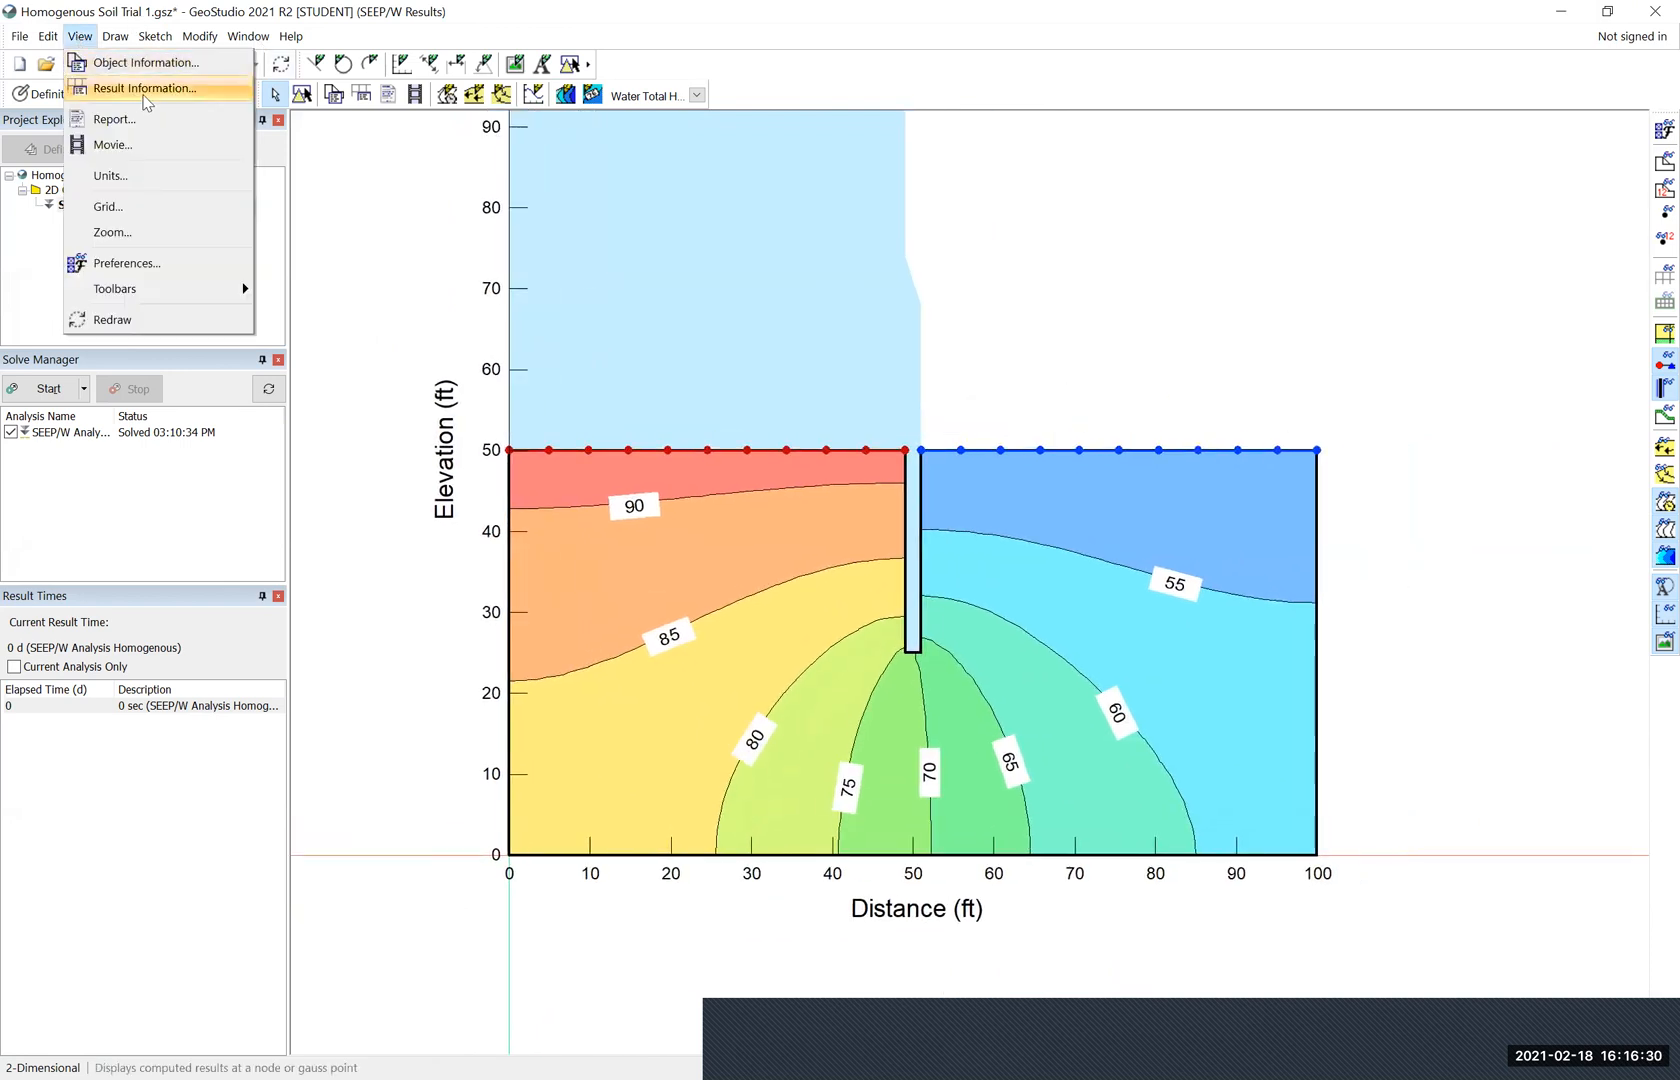
{"action": "left_click", "coordinate": [238, 97]}
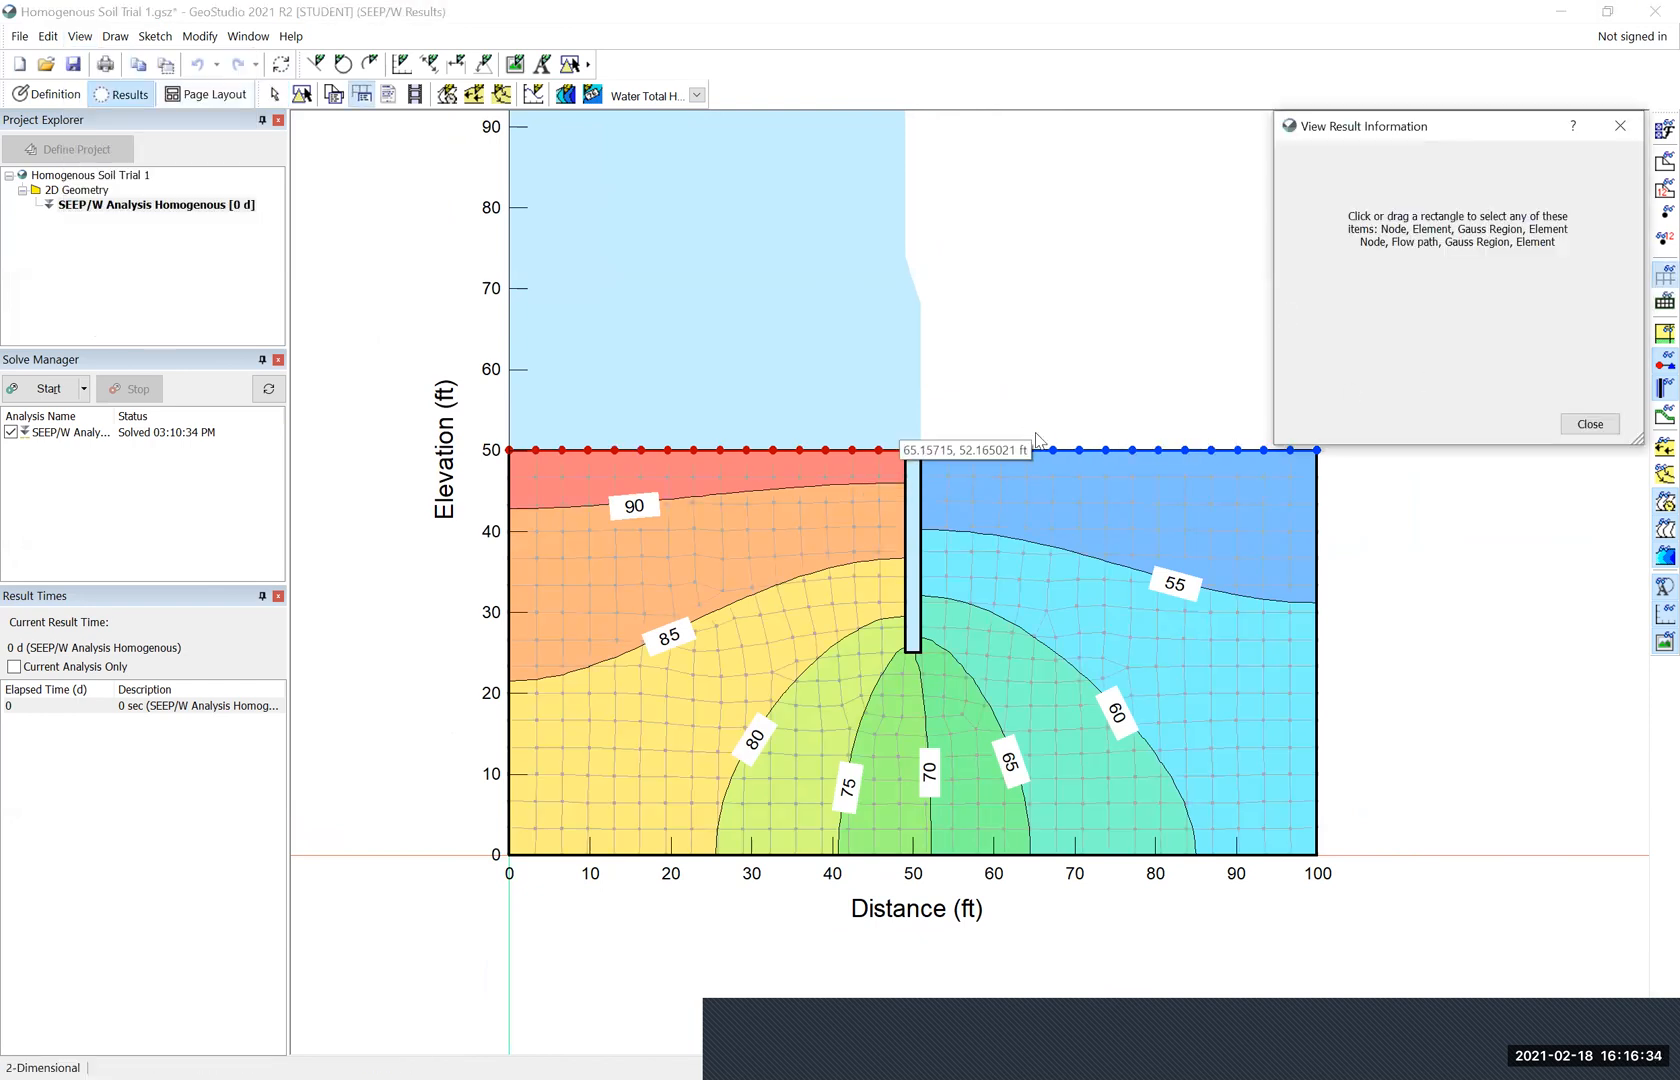
{"action": "scroll", "coordinate": [1010, 420], "scroll_direction": "up", "scroll_amount": 2}
{"action": "scroll", "coordinate": [975, 414], "scroll_direction": "up", "scroll_amount": 1}
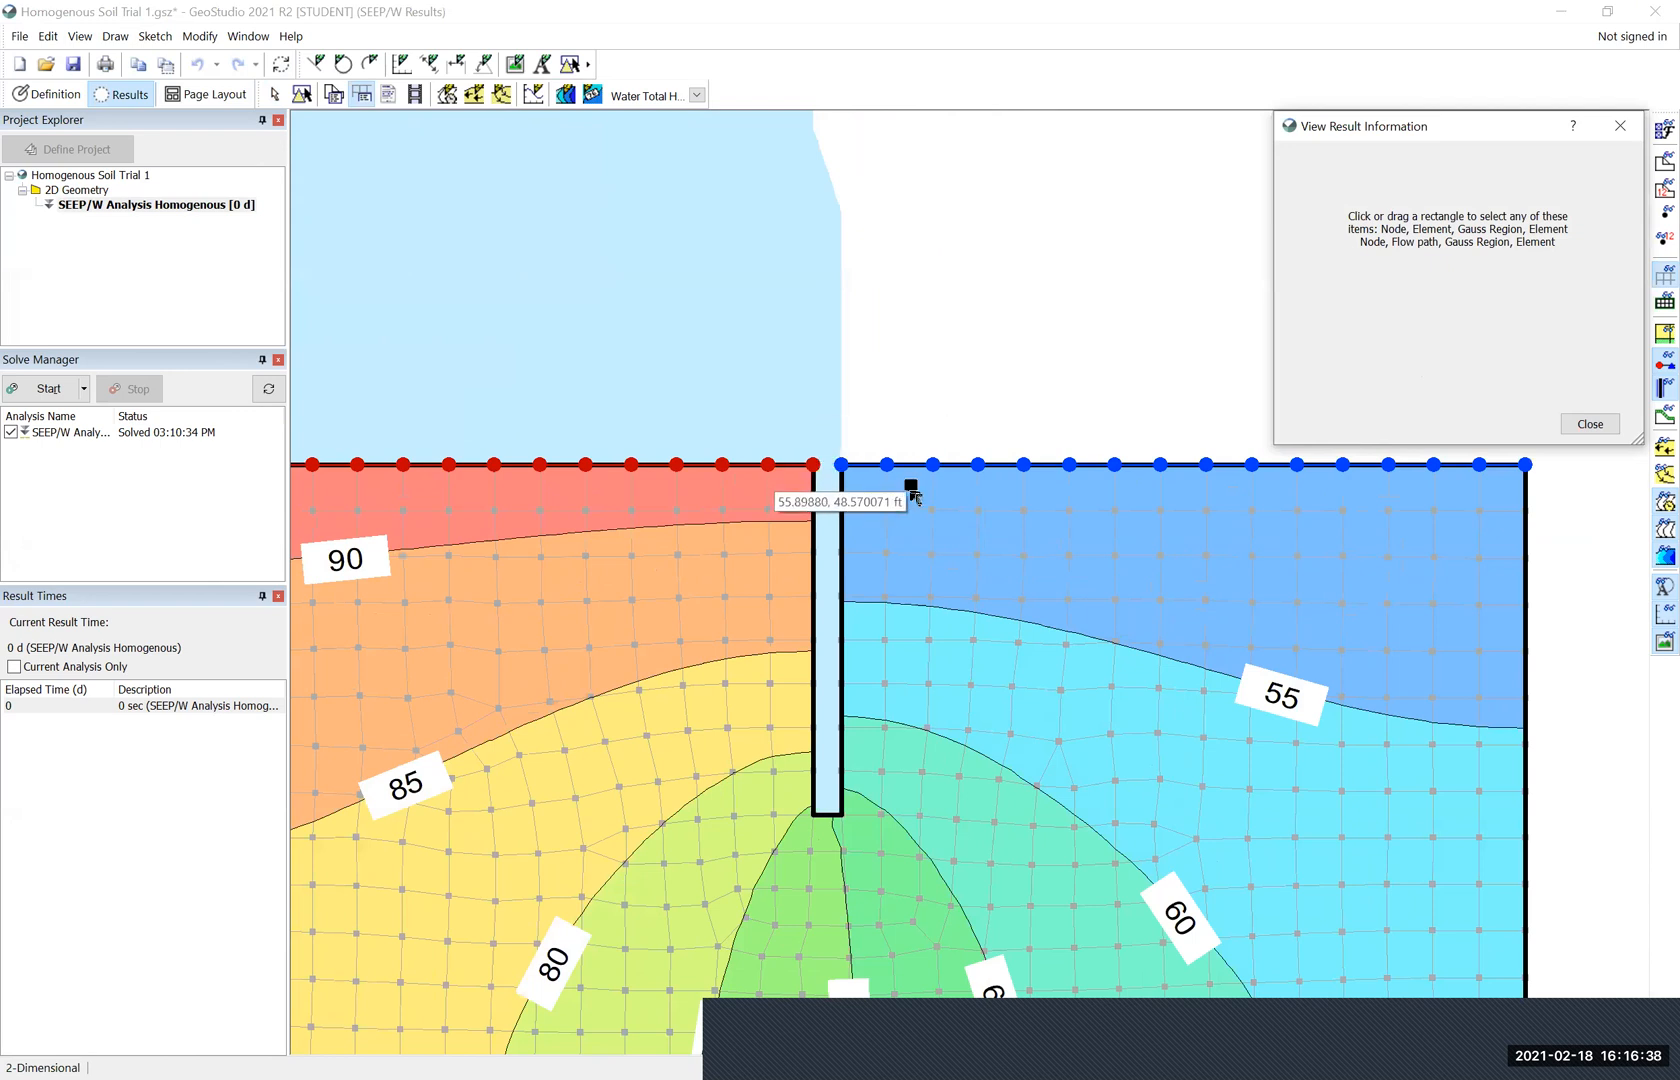
{"action": "left_click", "coordinate": [906, 486]}
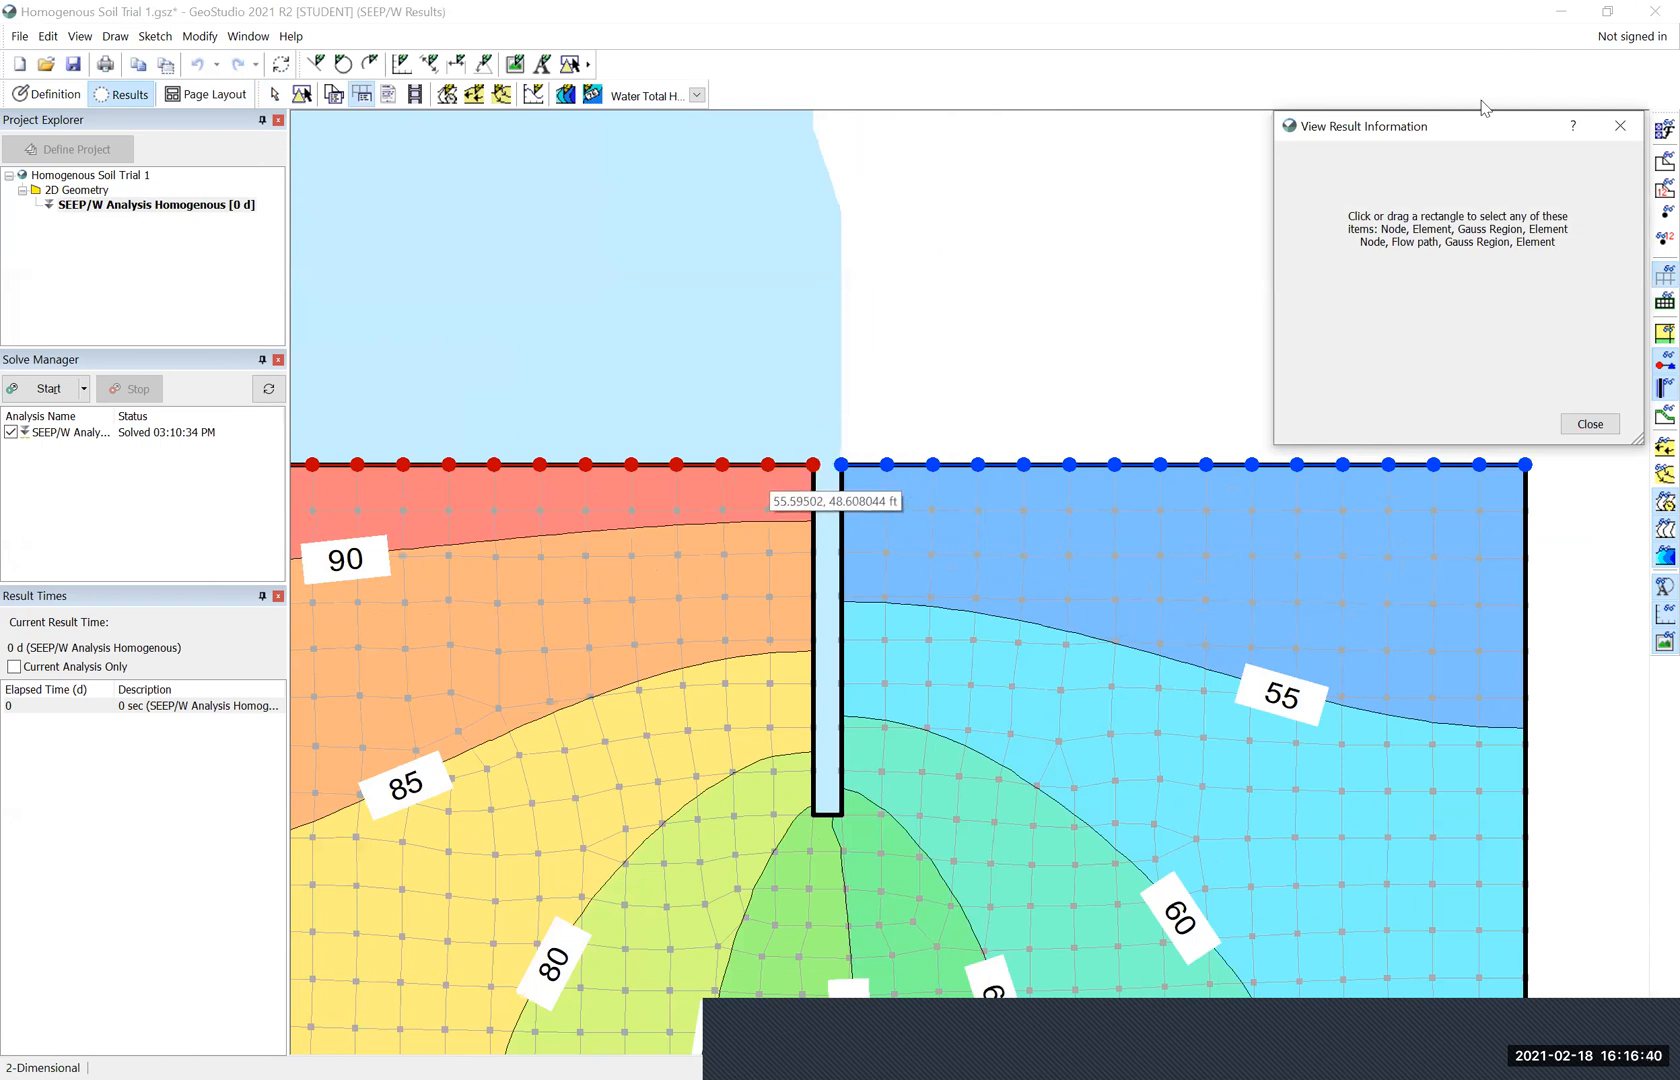
Enlarge the element's result table, examine its Water XY-Gradient values at the nodes, and close it
{"action": "left_click_drag", "start_coordinate": [1481, 128], "coordinate": [1276, 131]}
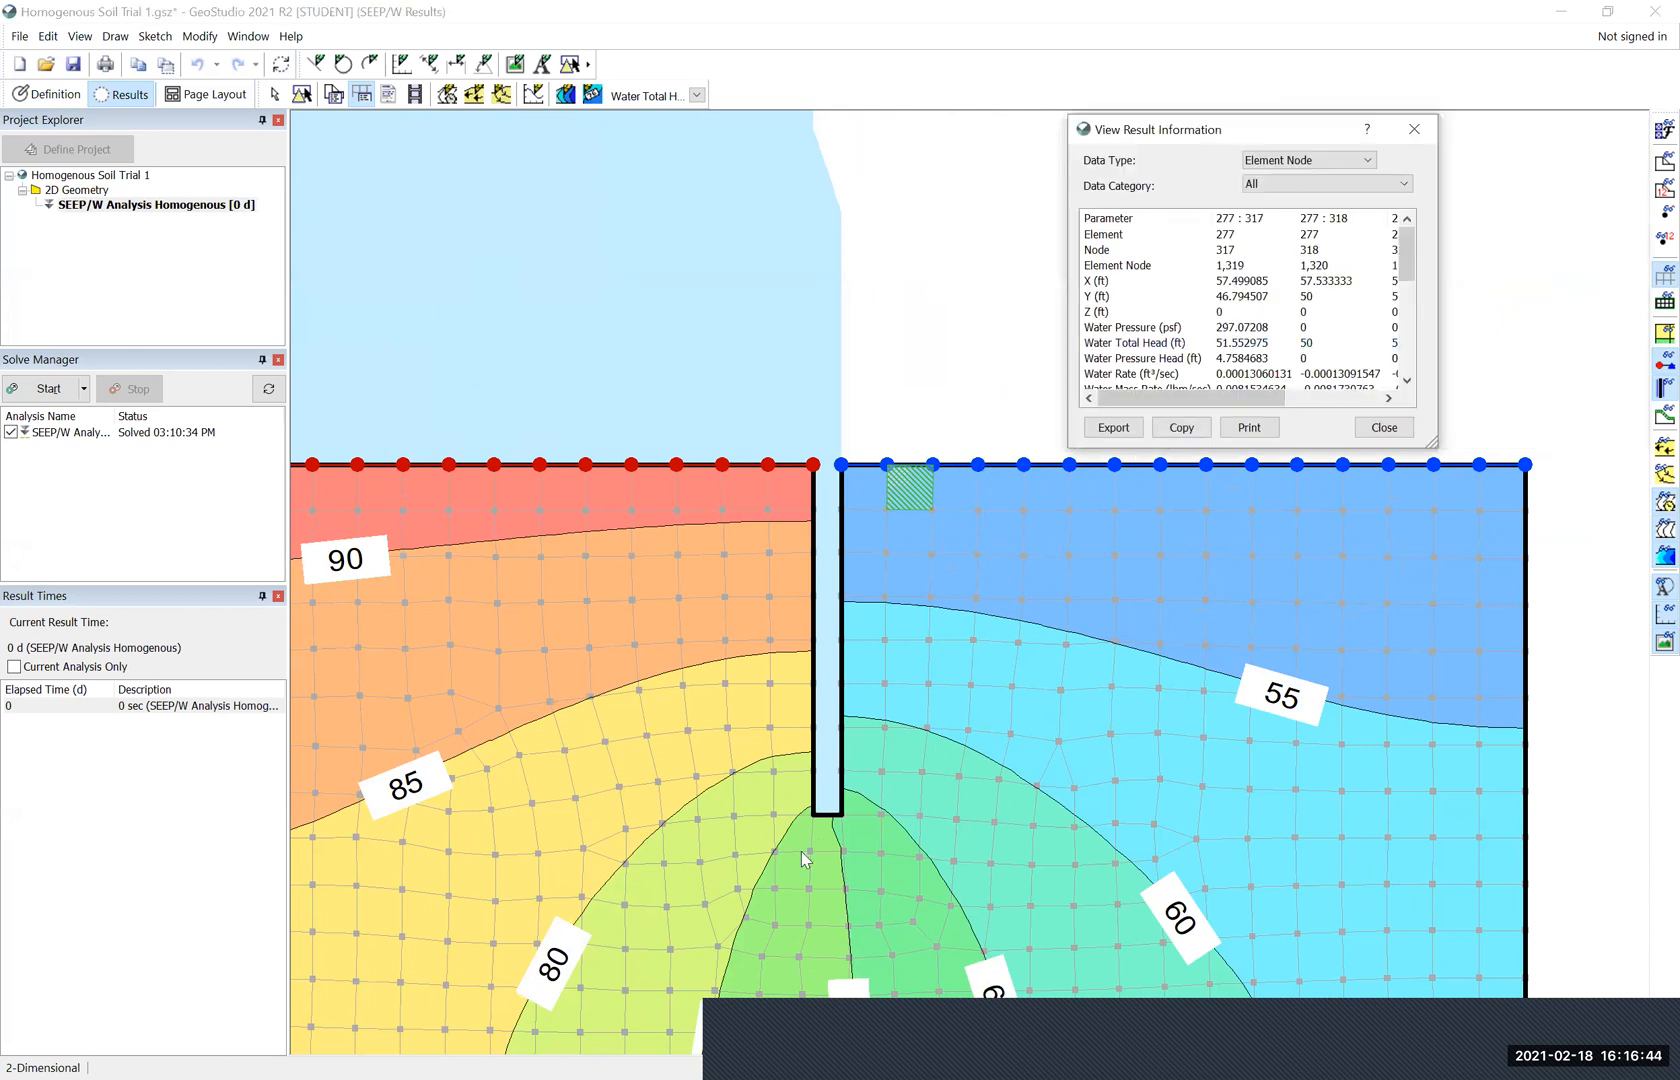
{"action": "left_click_drag", "start_coordinate": [805, 858], "coordinate": [773, 855]}
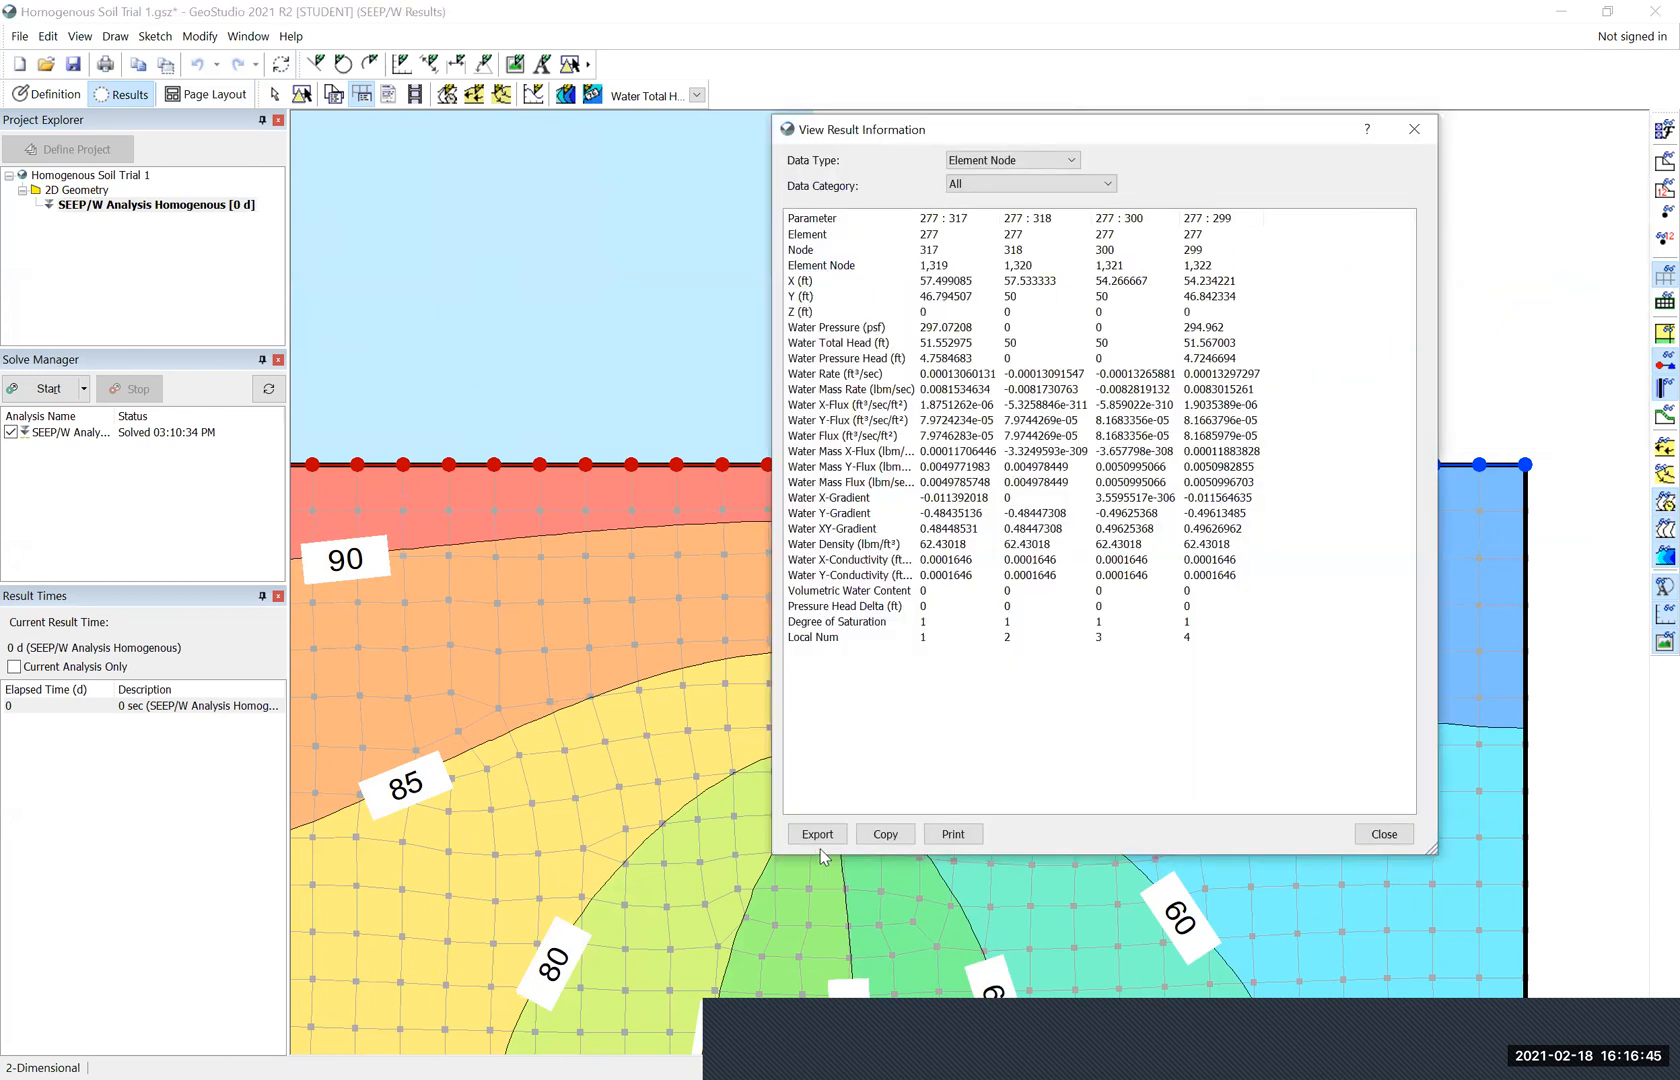
{"action": "left_click", "coordinate": [832, 530]}
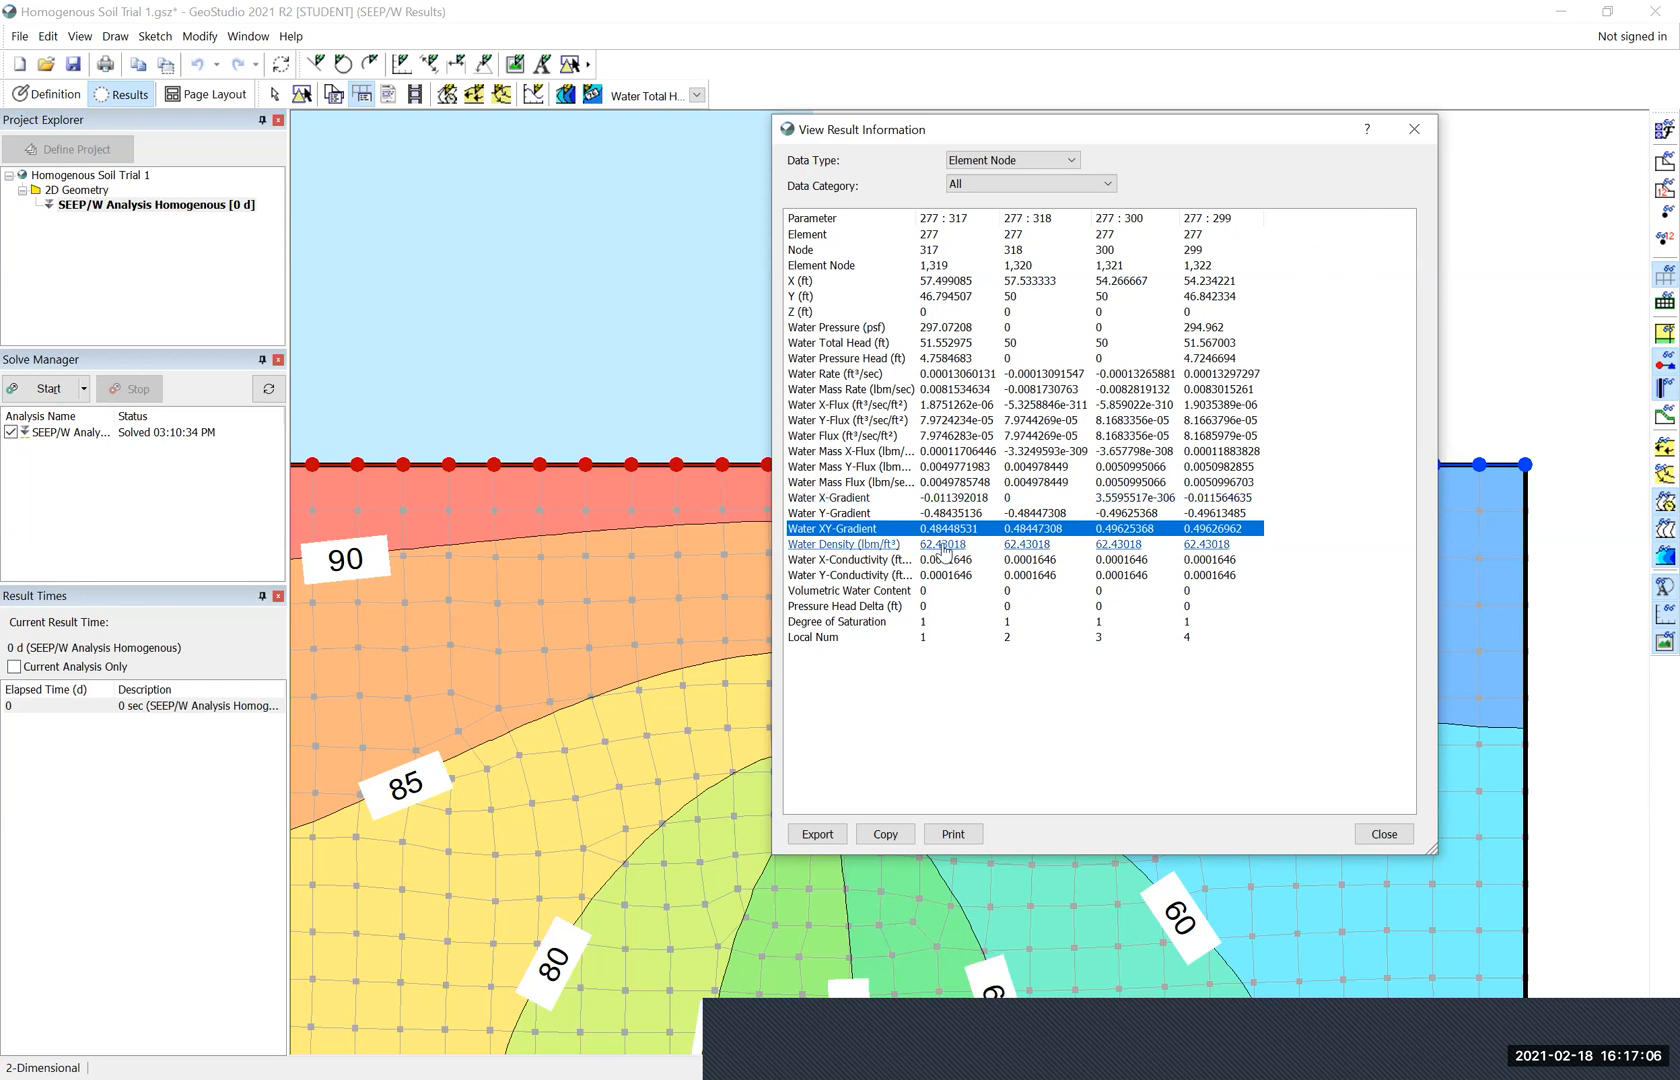
{"action": "left_click", "coordinate": [1414, 129]}
Return to the model definition and clone the SEEP/W Analysis Homogenous analysis
{"action": "scroll", "coordinate": [1173, 280], "scroll_direction": "down", "scroll_amount": 2}
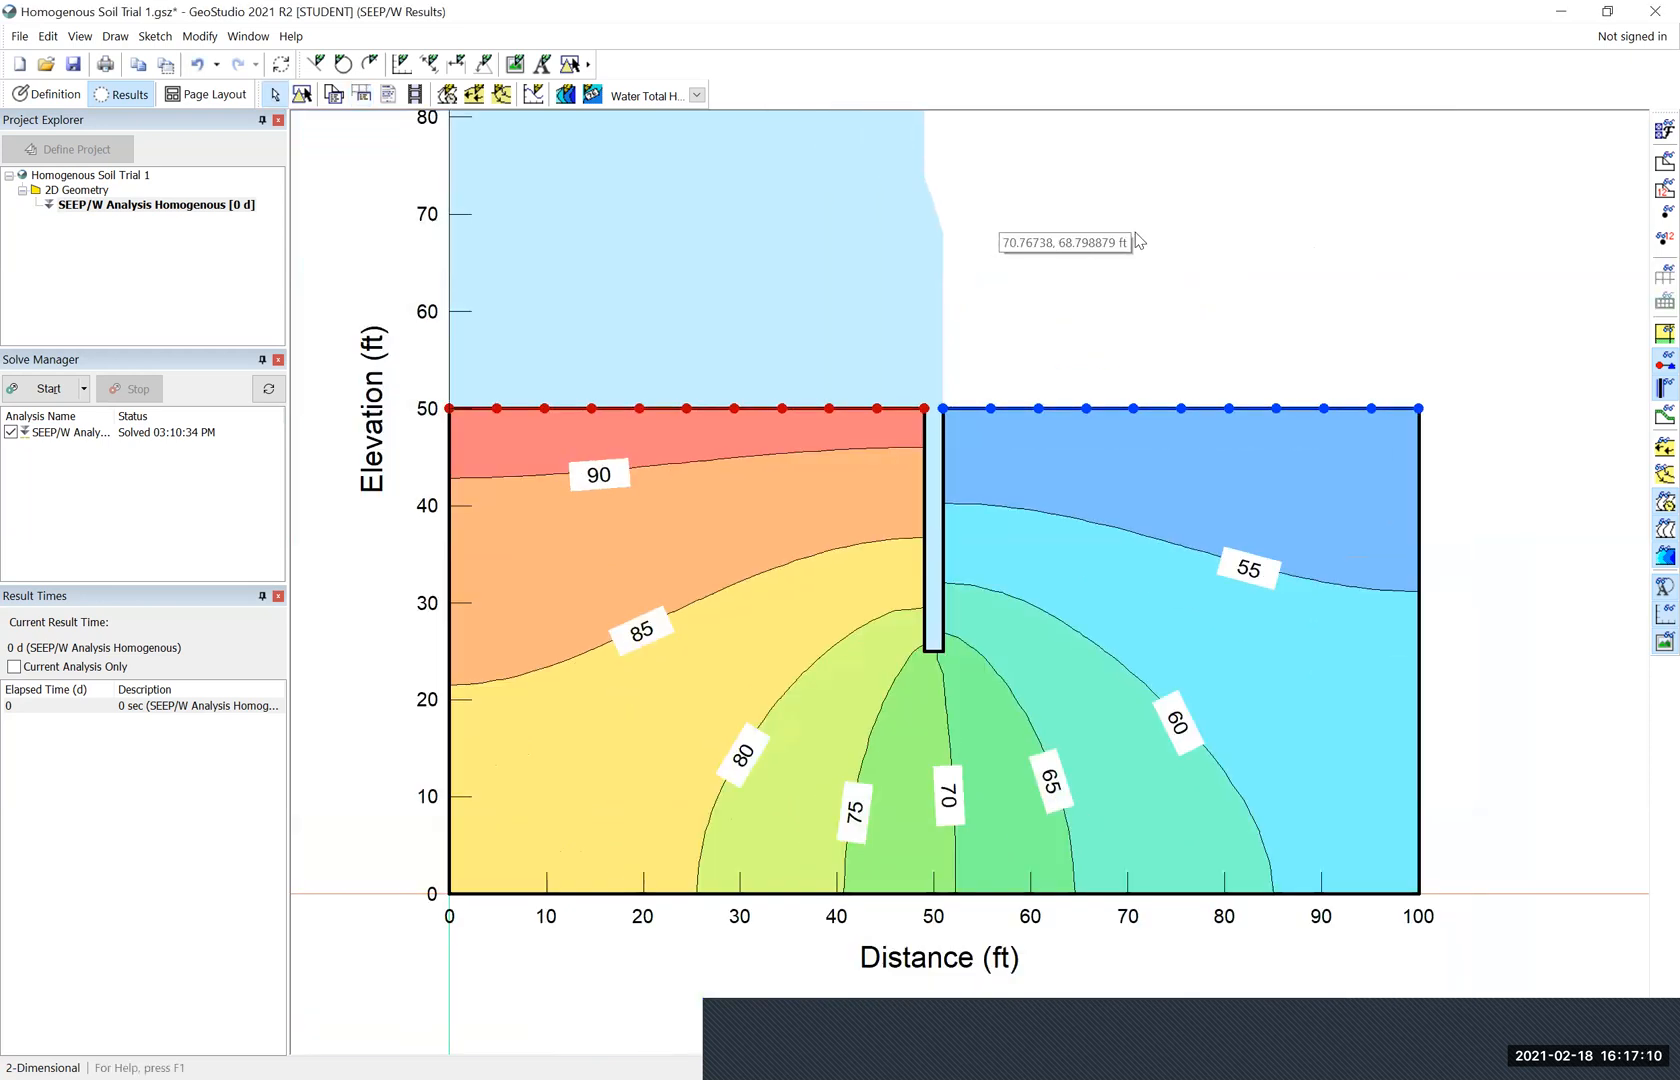
{"action": "scroll", "coordinate": [1137, 235], "scroll_direction": "down", "scroll_amount": 1}
{"action": "left_click_drag", "start_coordinate": [1150, 238], "coordinate": [1048, 347]}
{"action": "scroll", "coordinate": [1117, 287], "scroll_direction": "down", "scroll_amount": 1}
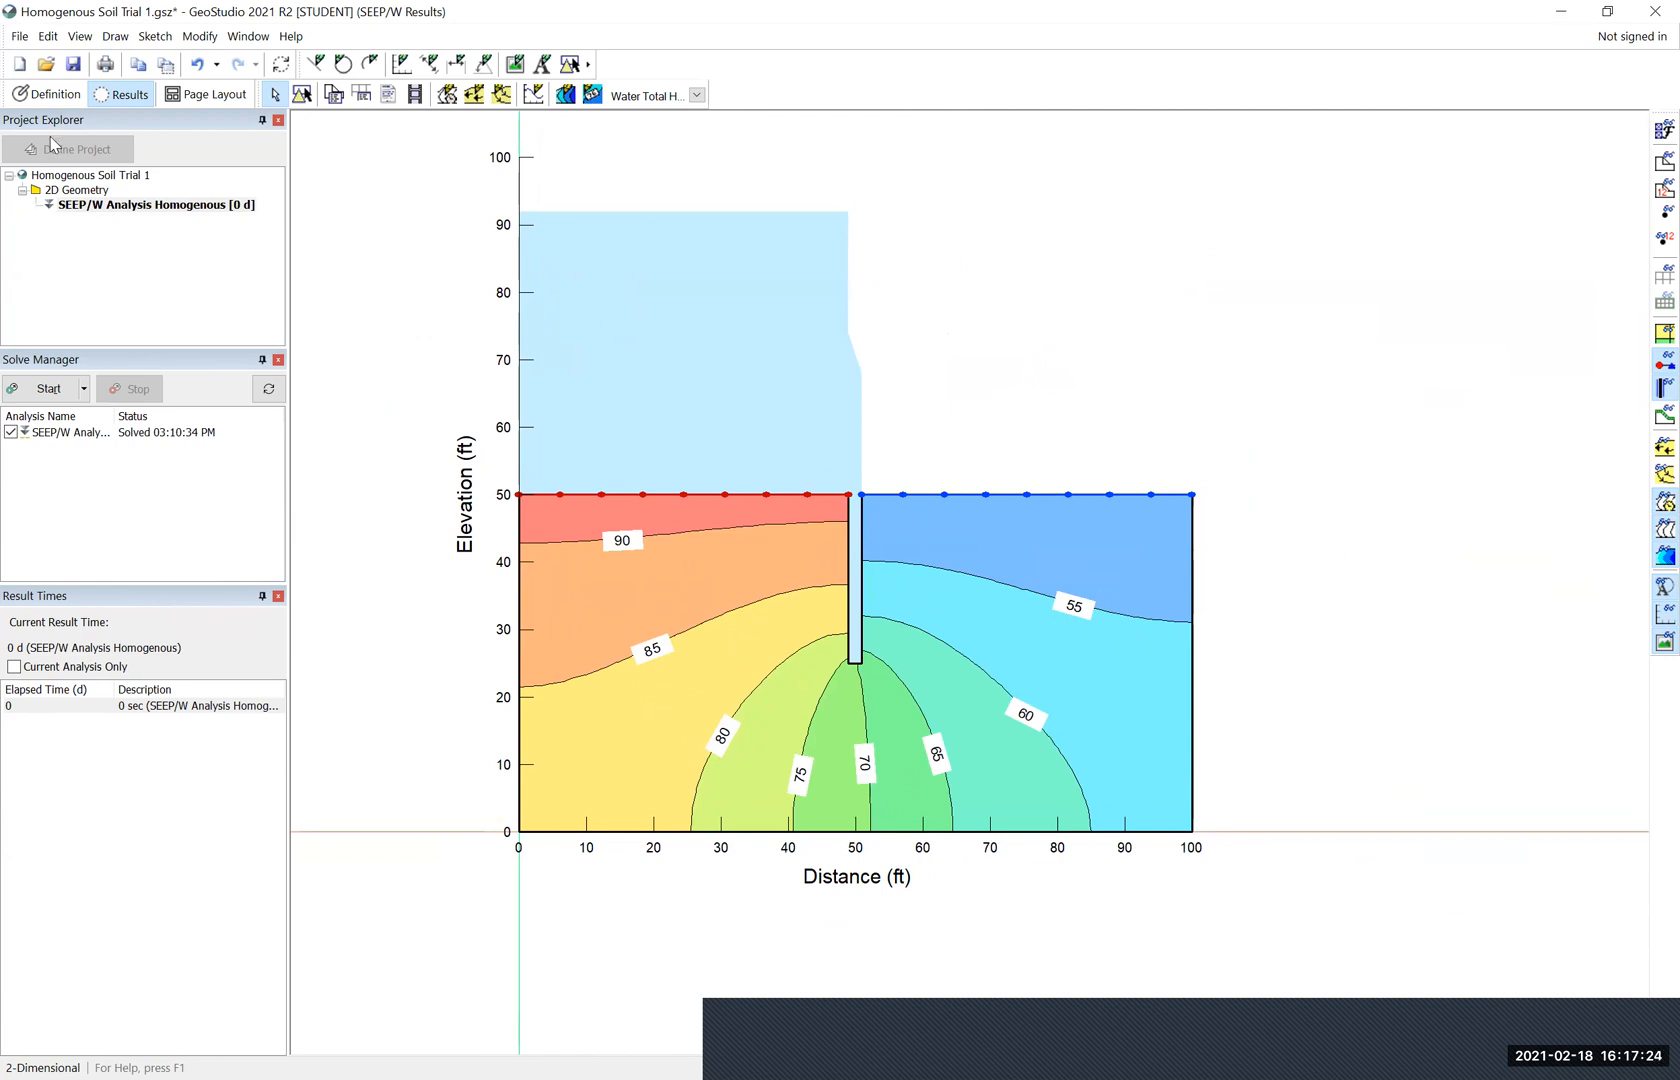
{"action": "left_click", "coordinate": [48, 96]}
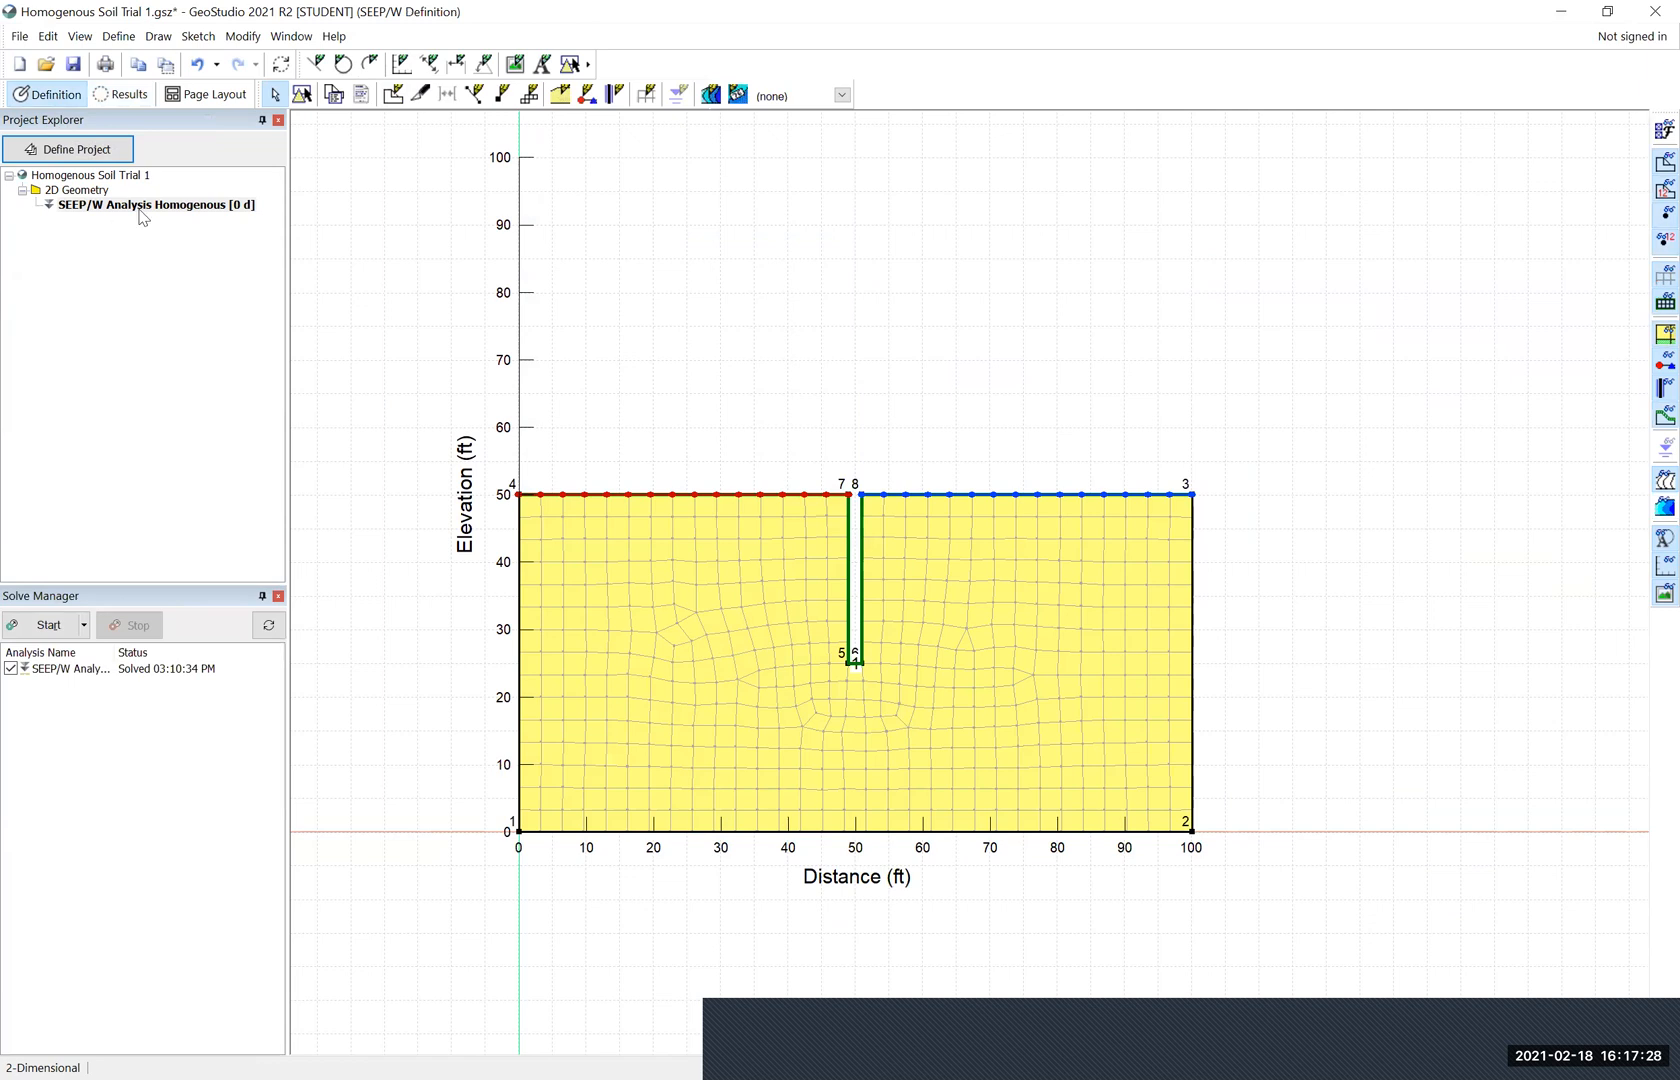
{"action": "left_click", "coordinate": [140, 206]}
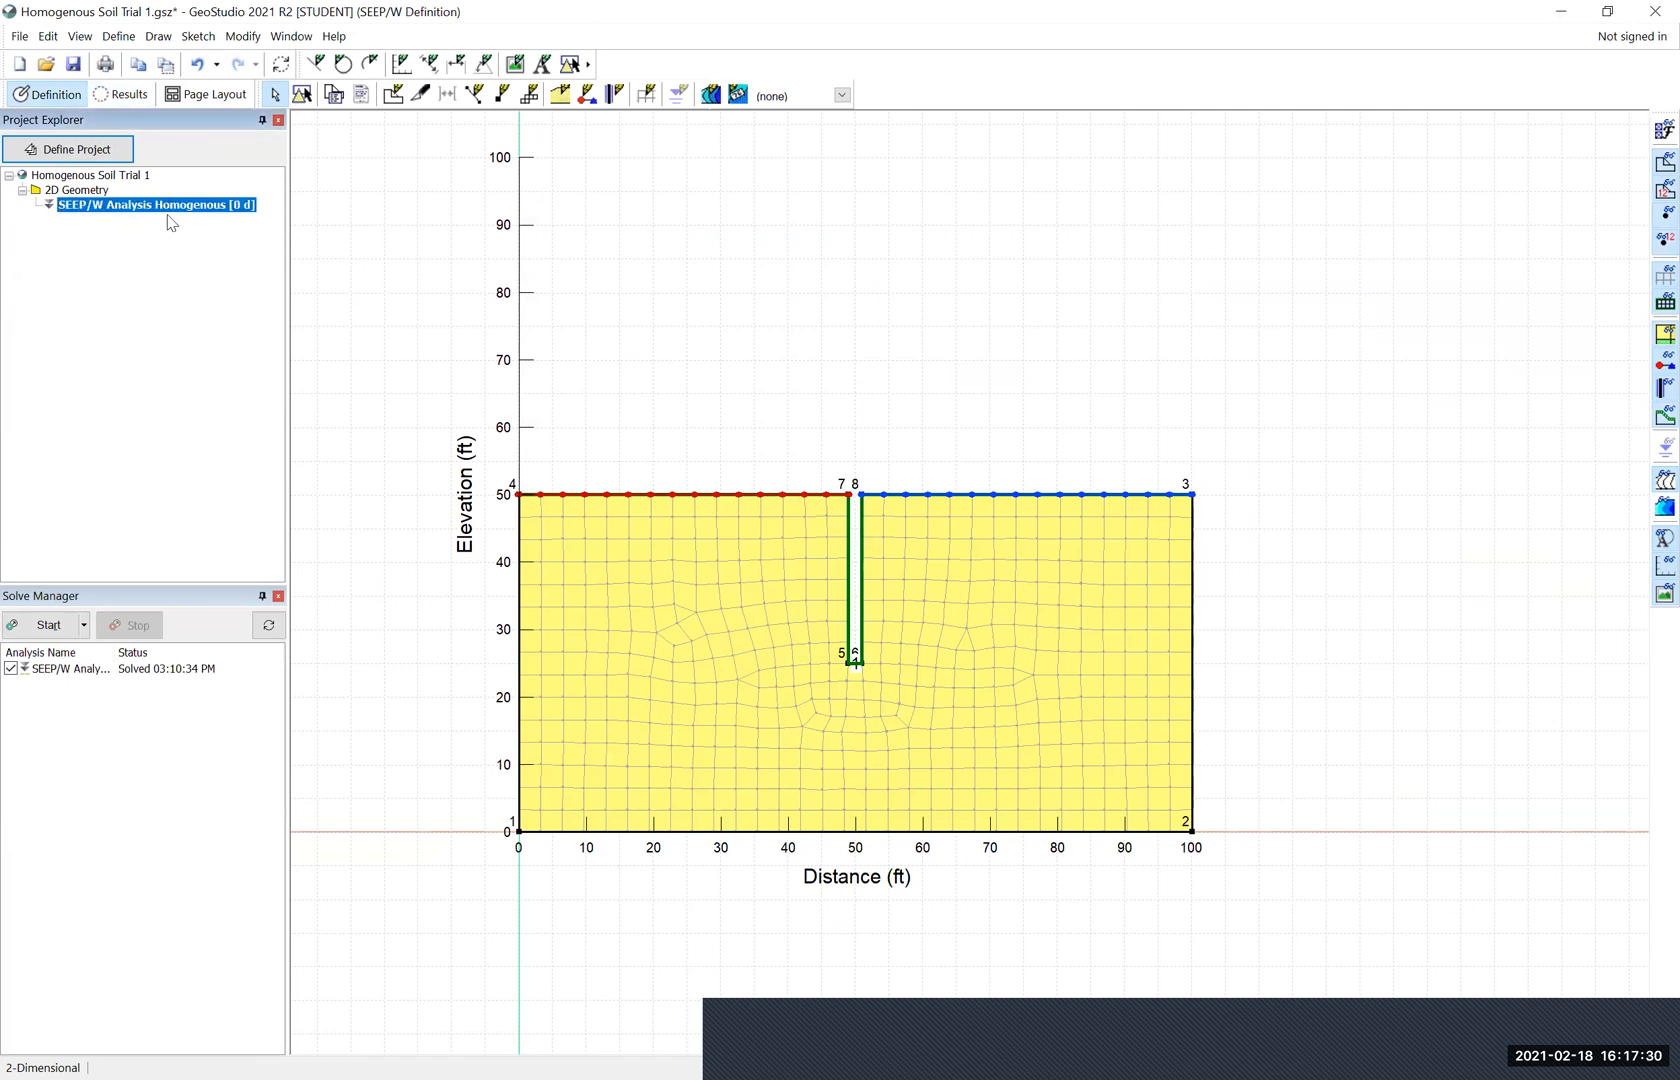
{"action": "right_click", "coordinate": [177, 210]}
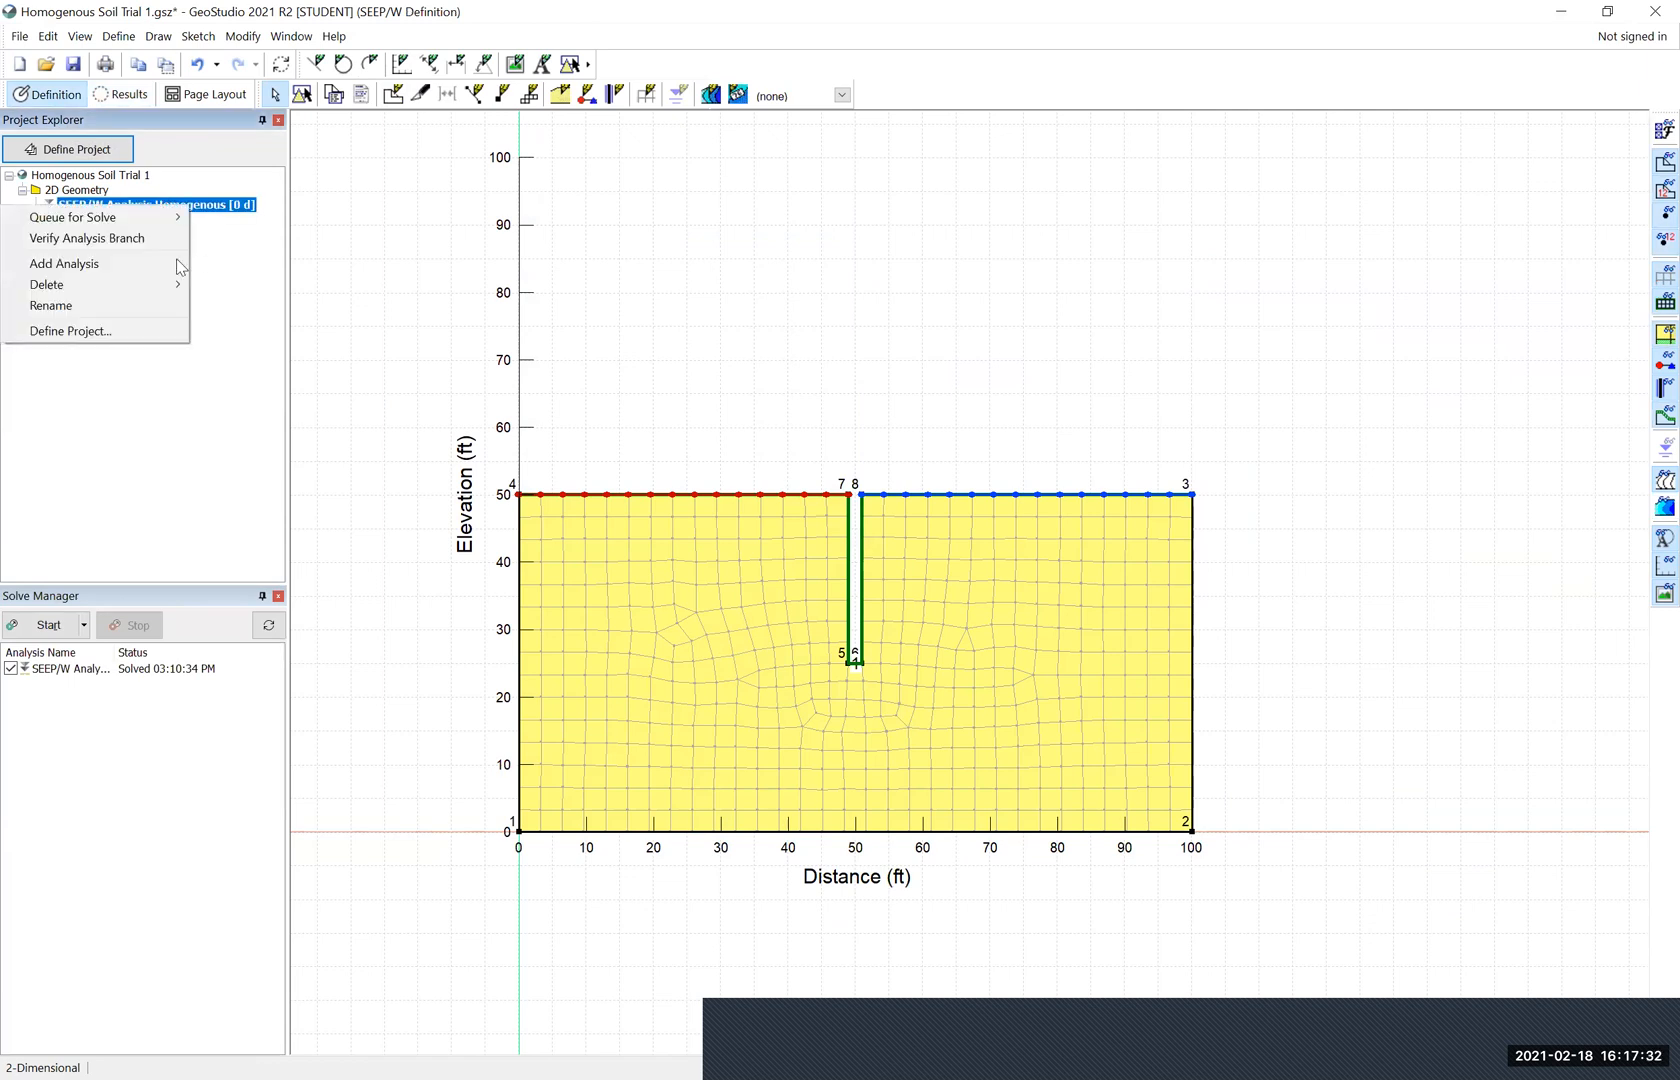
{"action": "mouse_move", "coordinate": [148, 263]}
{"action": "mouse_move", "coordinate": [318, 266]}
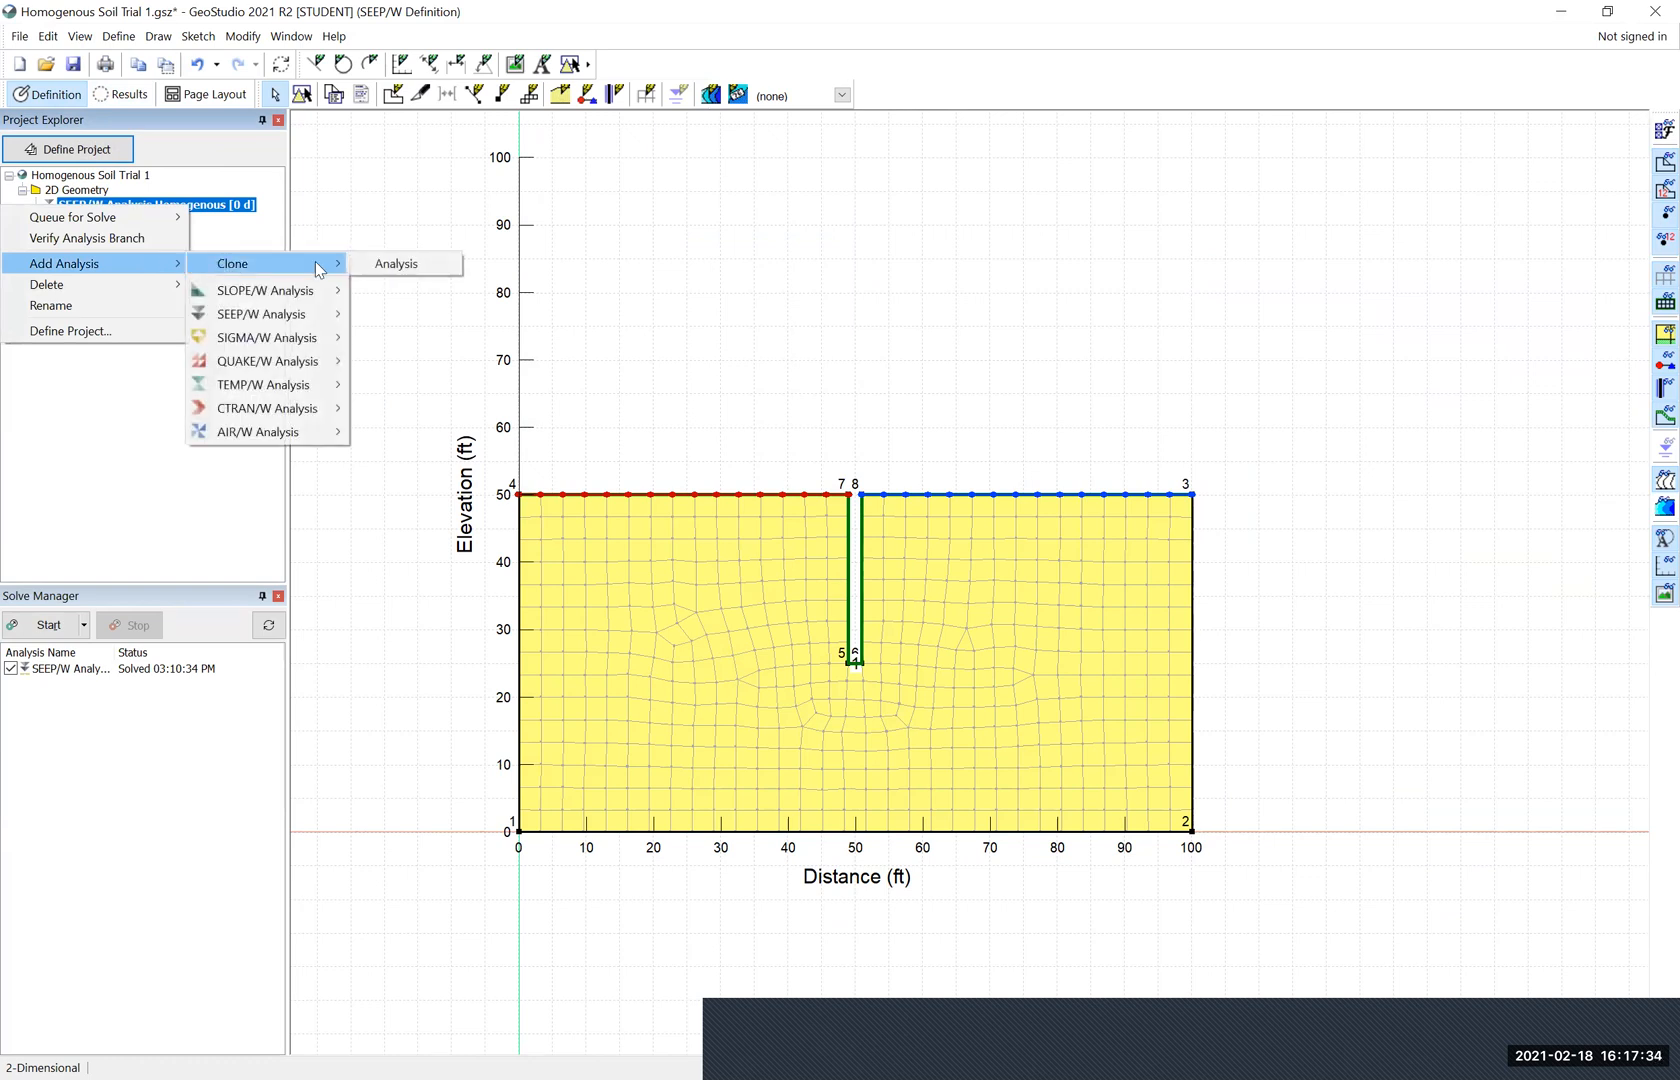
{"action": "left_click", "coordinate": [390, 264]}
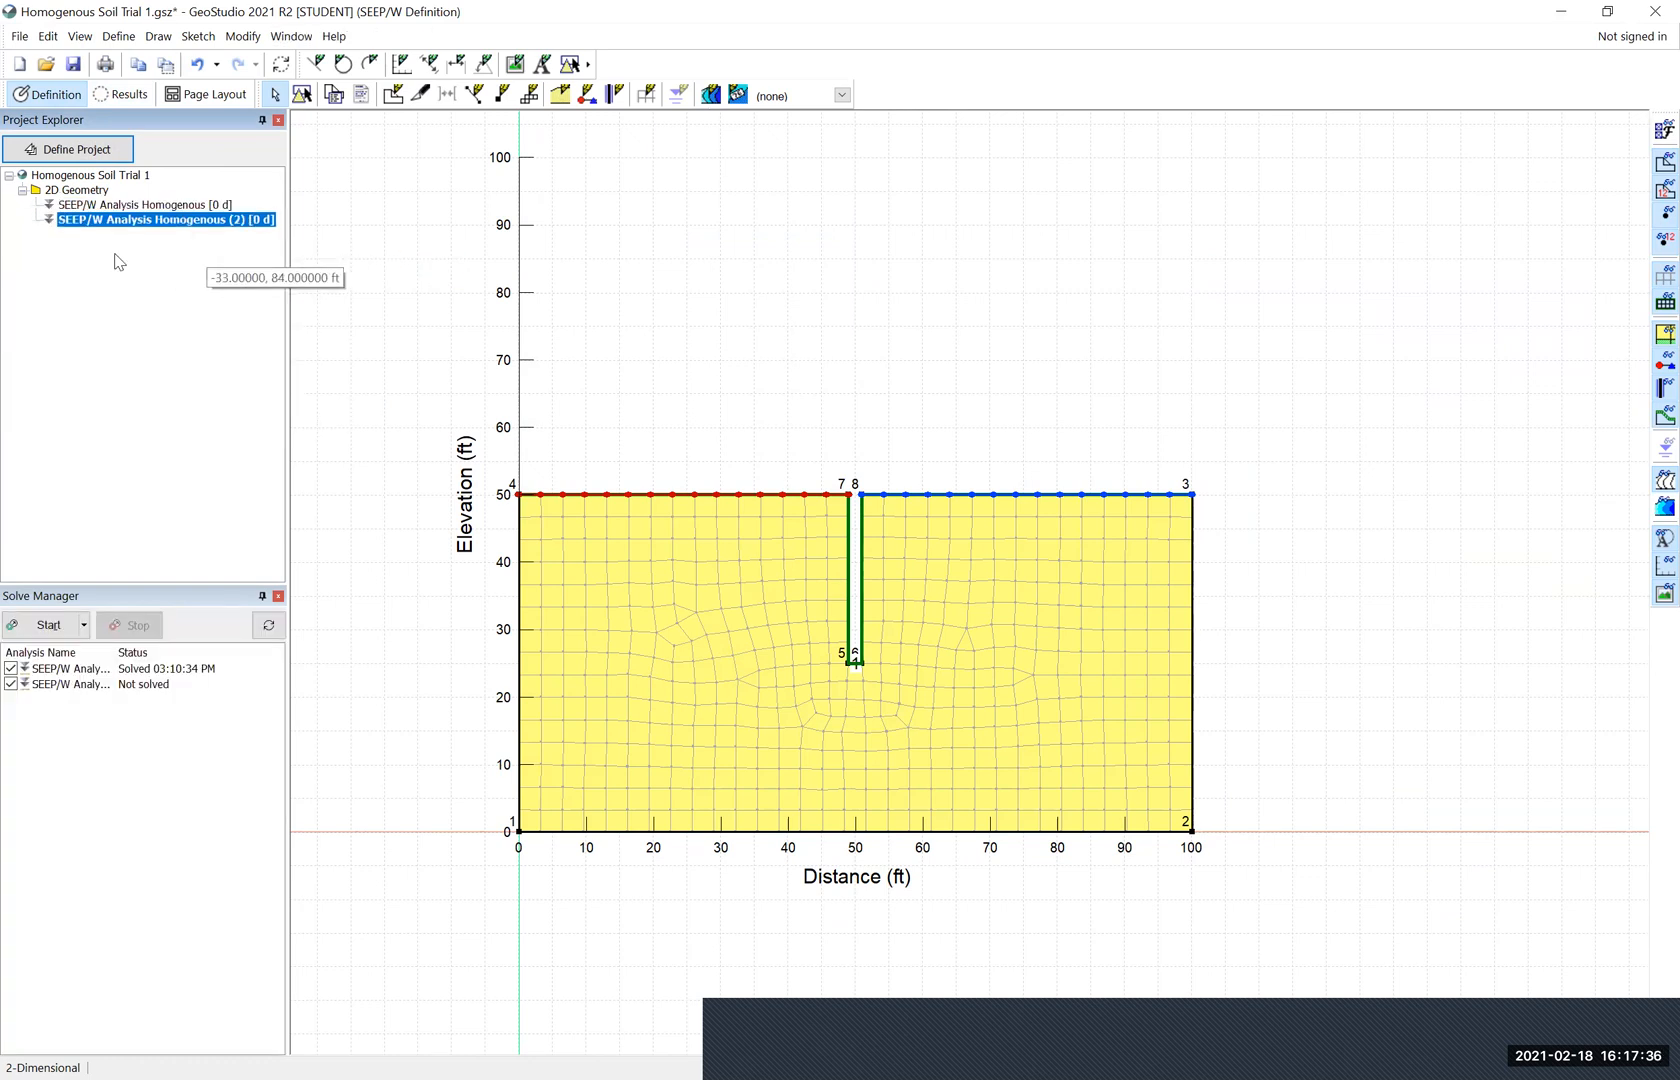
Rename the cloned analysis to SEEP/W Analysis Non-Homogenous
{"action": "right_click", "coordinate": [147, 229]}
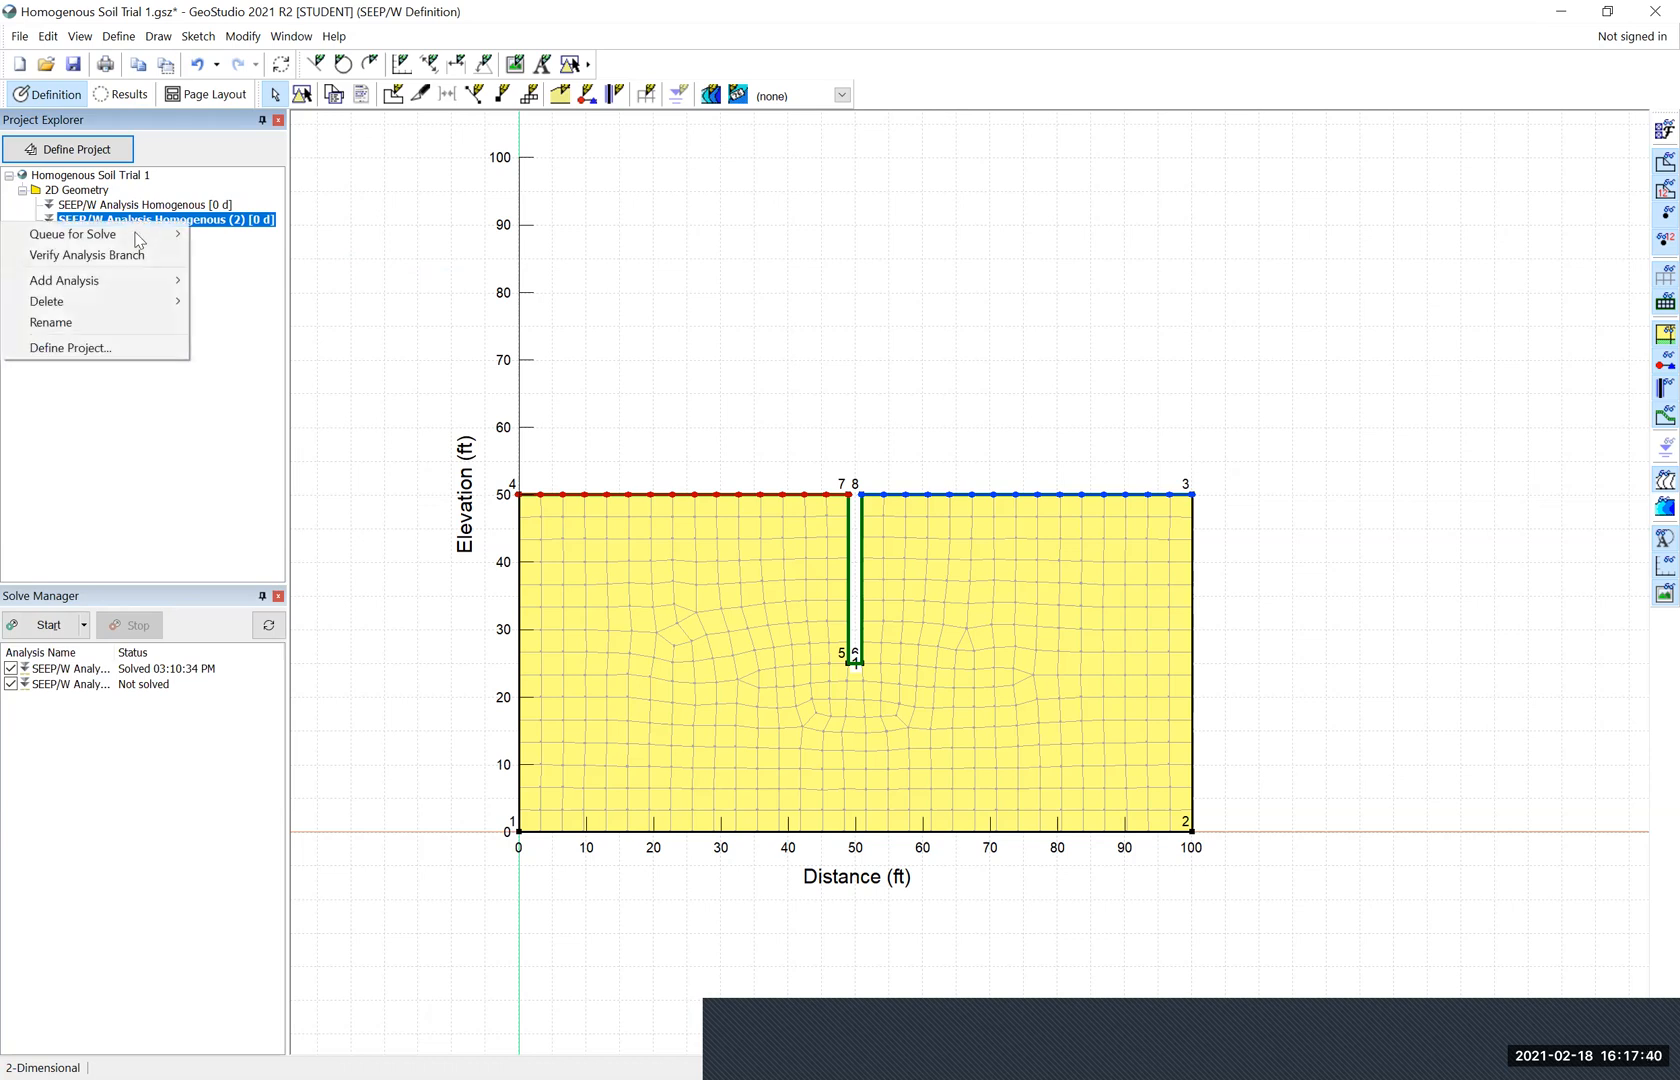
{"action": "left_click", "coordinate": [97, 328]}
{"action": "key", "text": "End"}
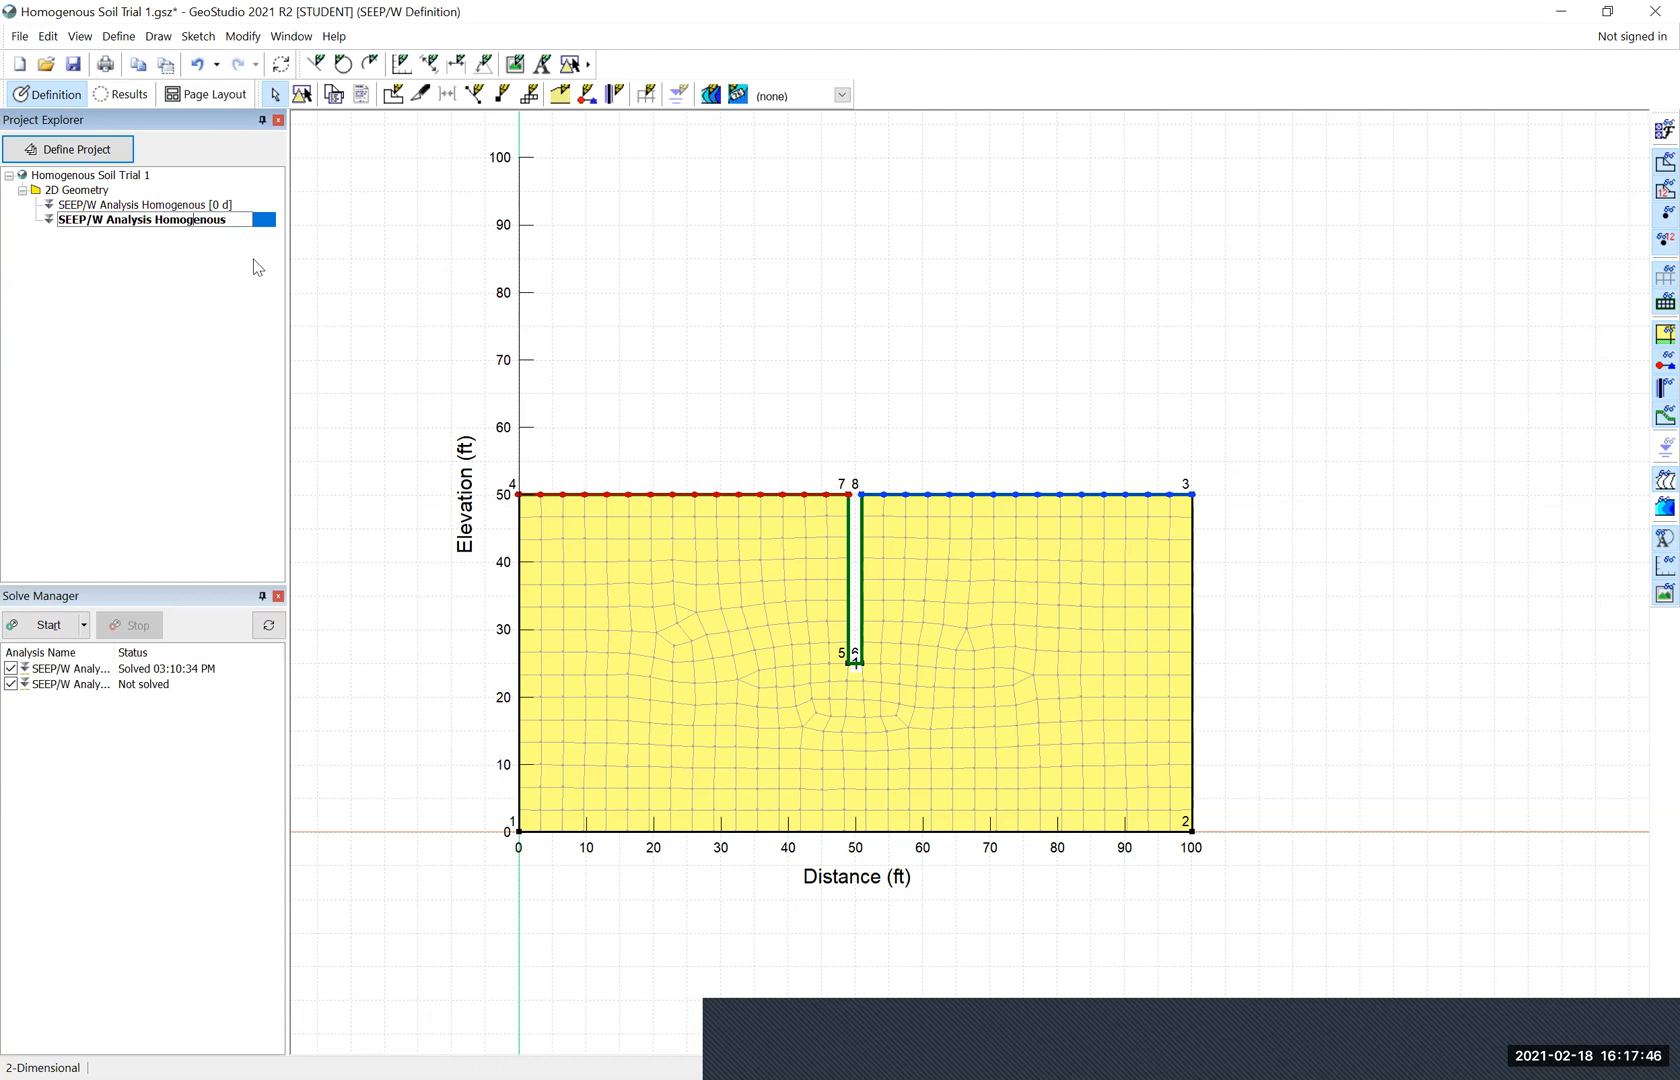
{"action": "type", "text": "Non-"}
{"action": "key", "text": "Return"}
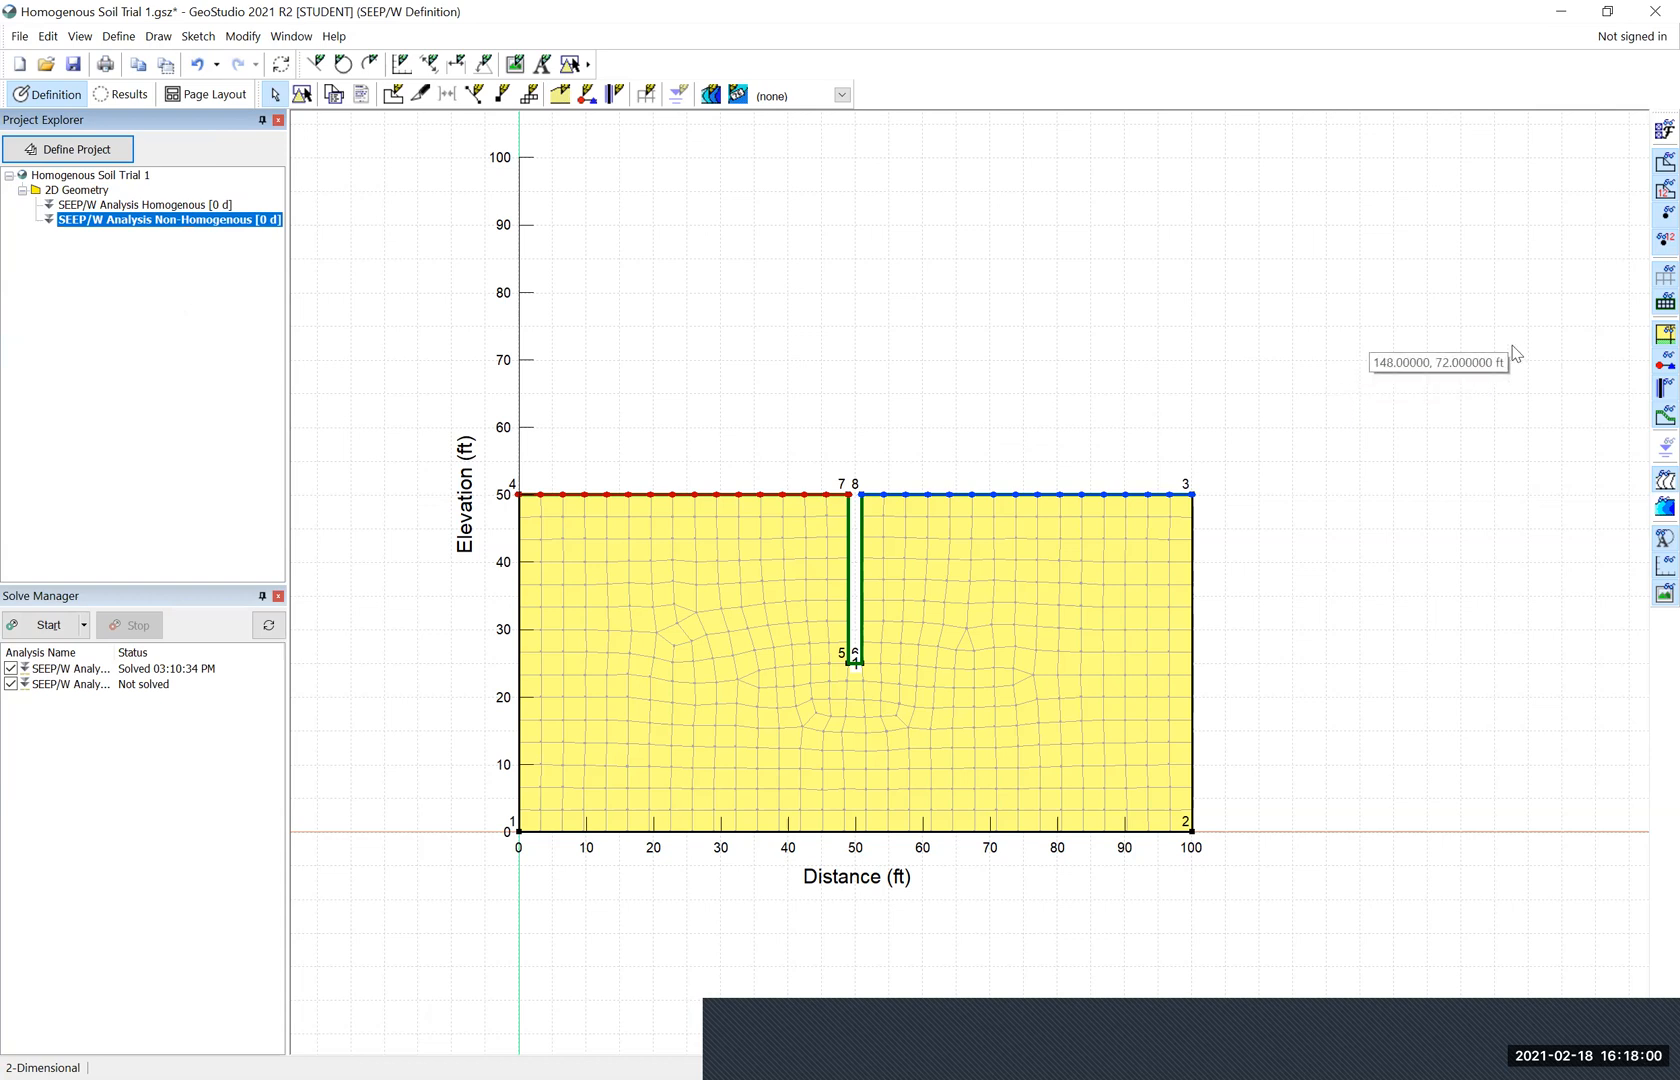
Hide the finite element mesh and delete the single soil region defined by points 1,2,3,8,6,5,7,4, keeping its points
{"action": "left_click", "coordinate": [1650, 288]}
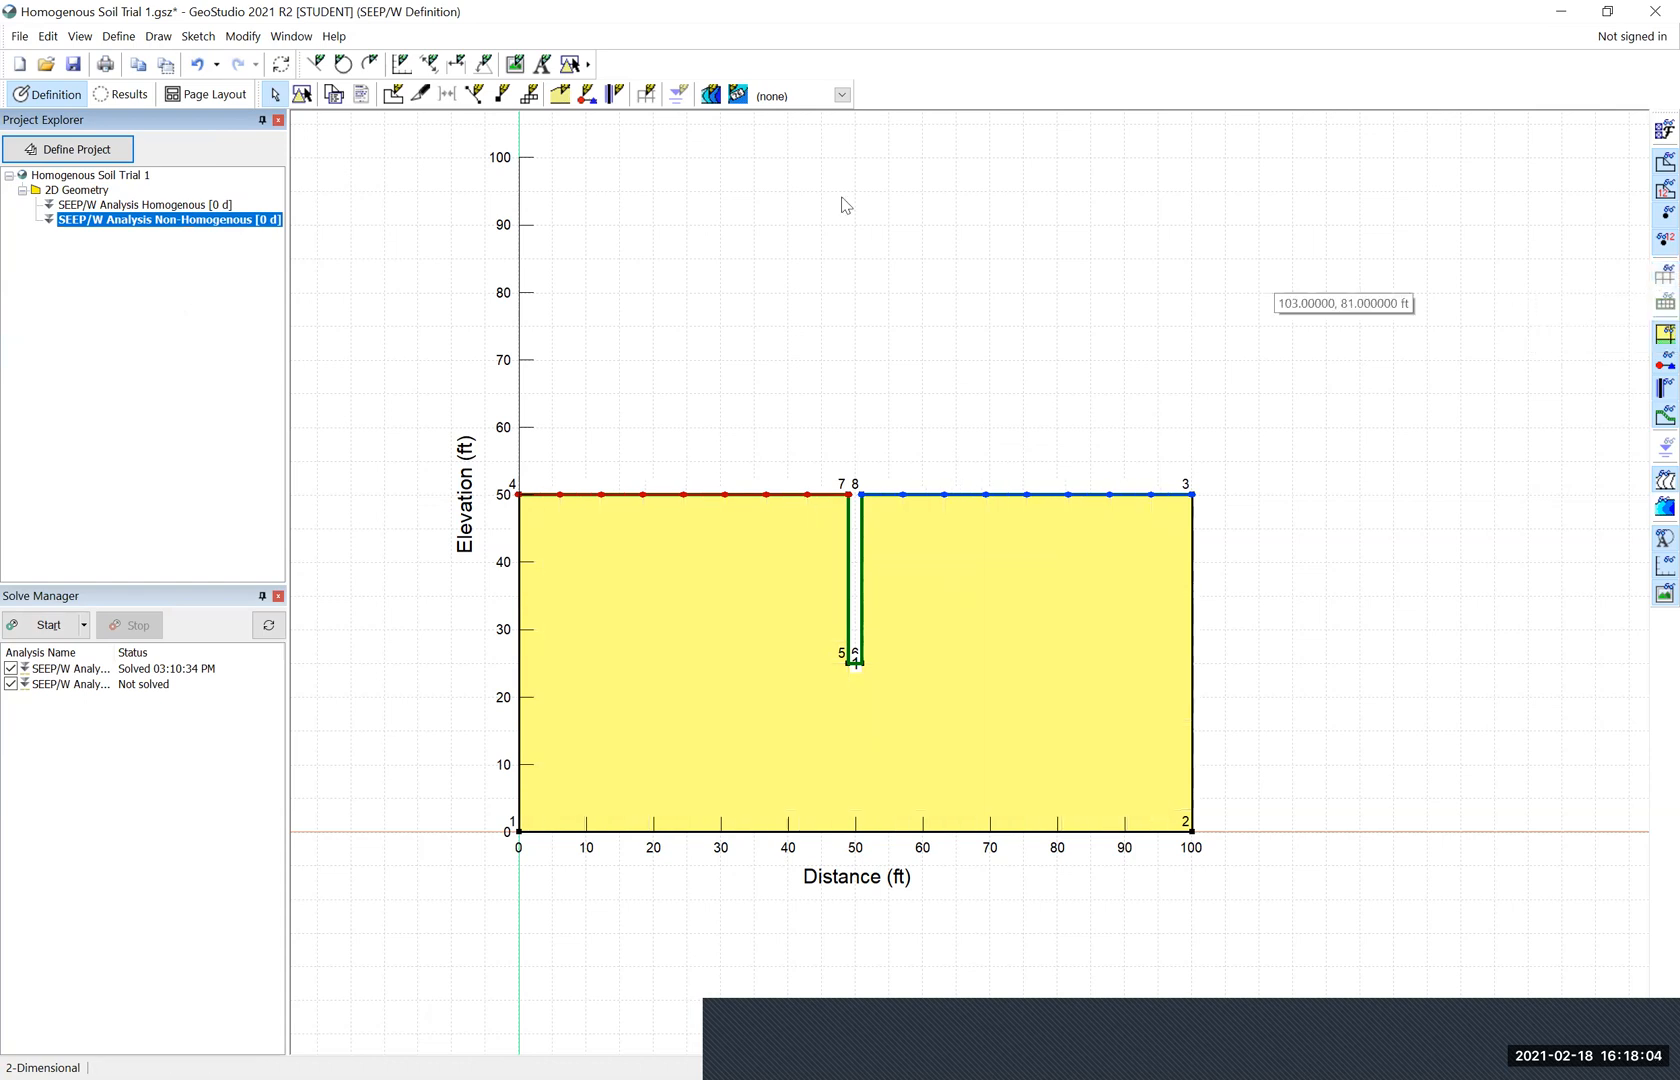
{"action": "left_click", "coordinate": [117, 37]}
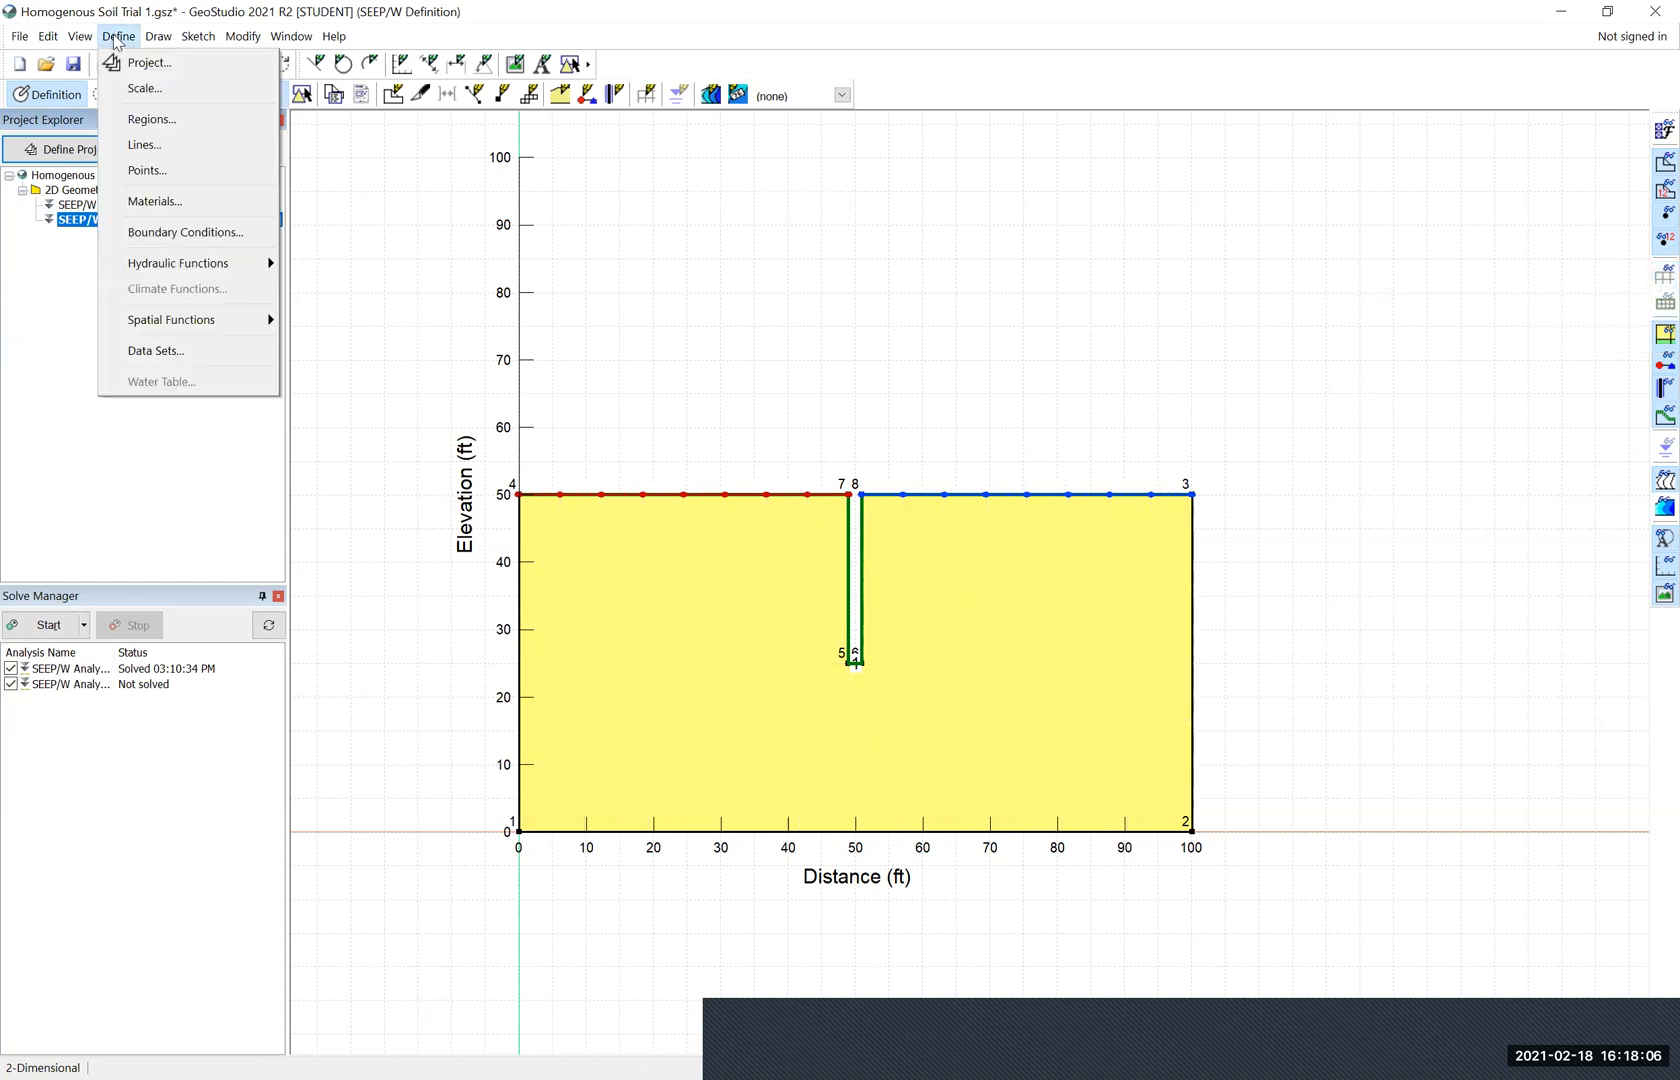
{"action": "left_click", "coordinate": [143, 120]}
{"action": "left_click", "coordinate": [1274, 201]}
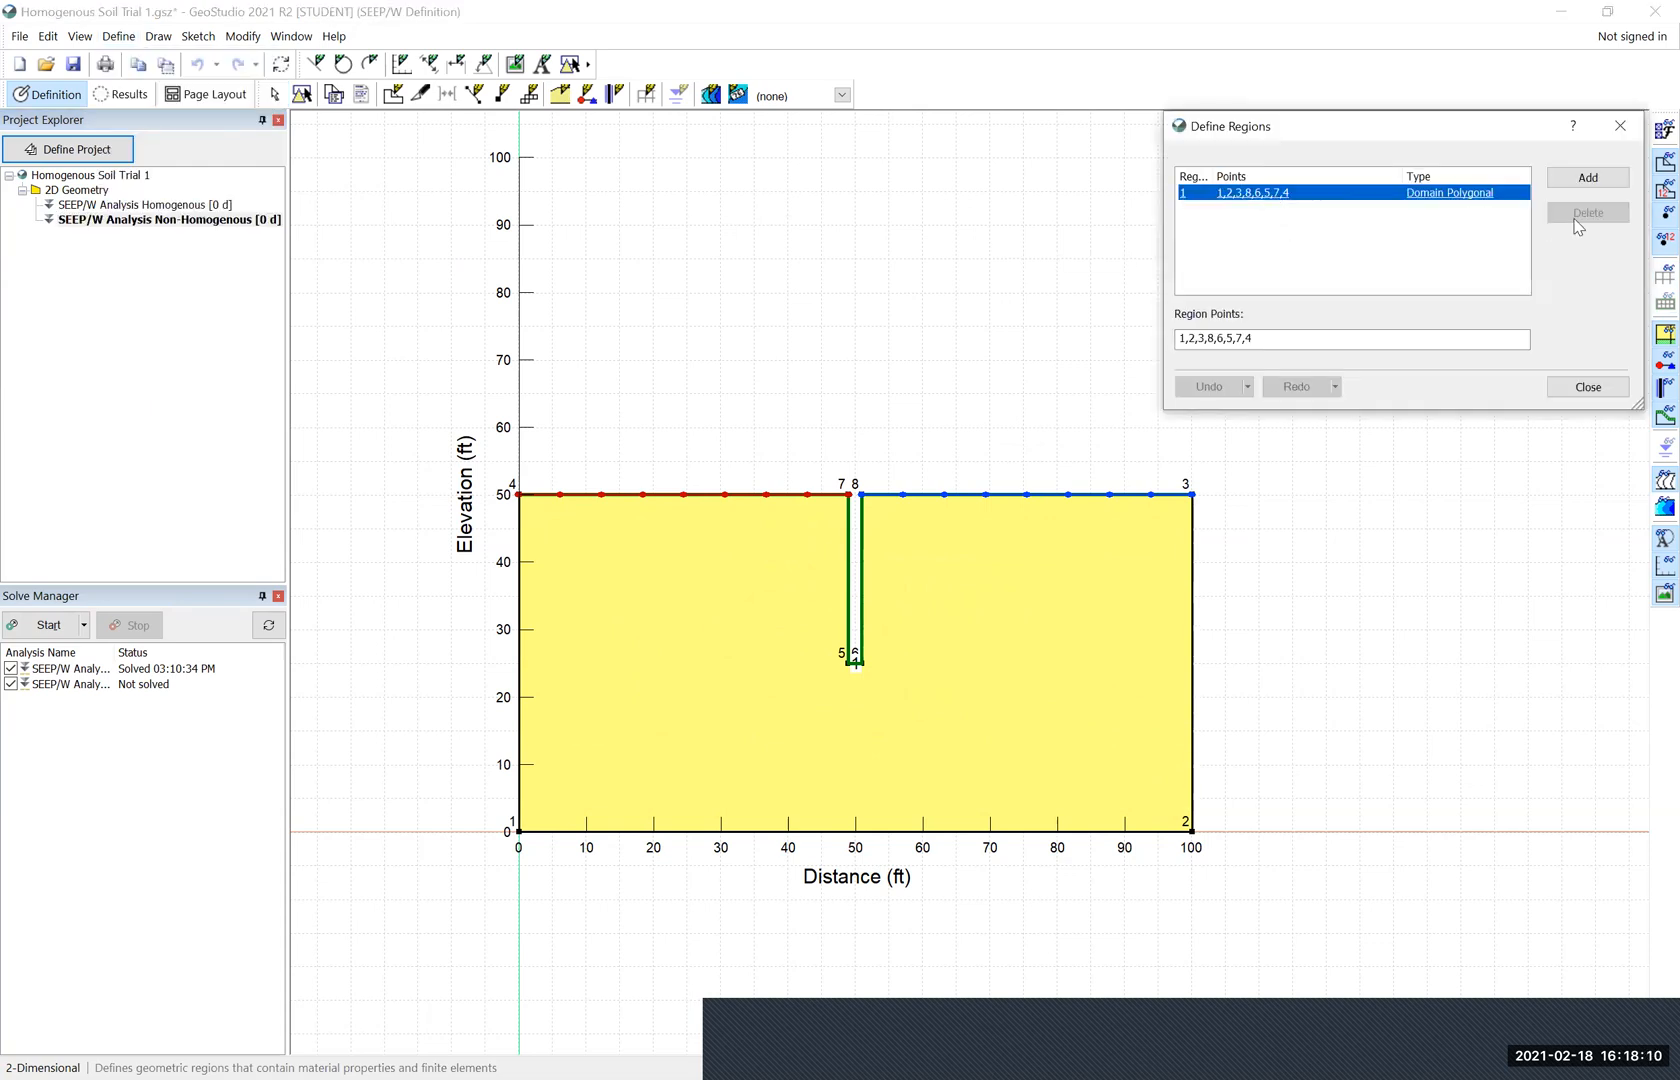
{"action": "key", "text": "Delete"}
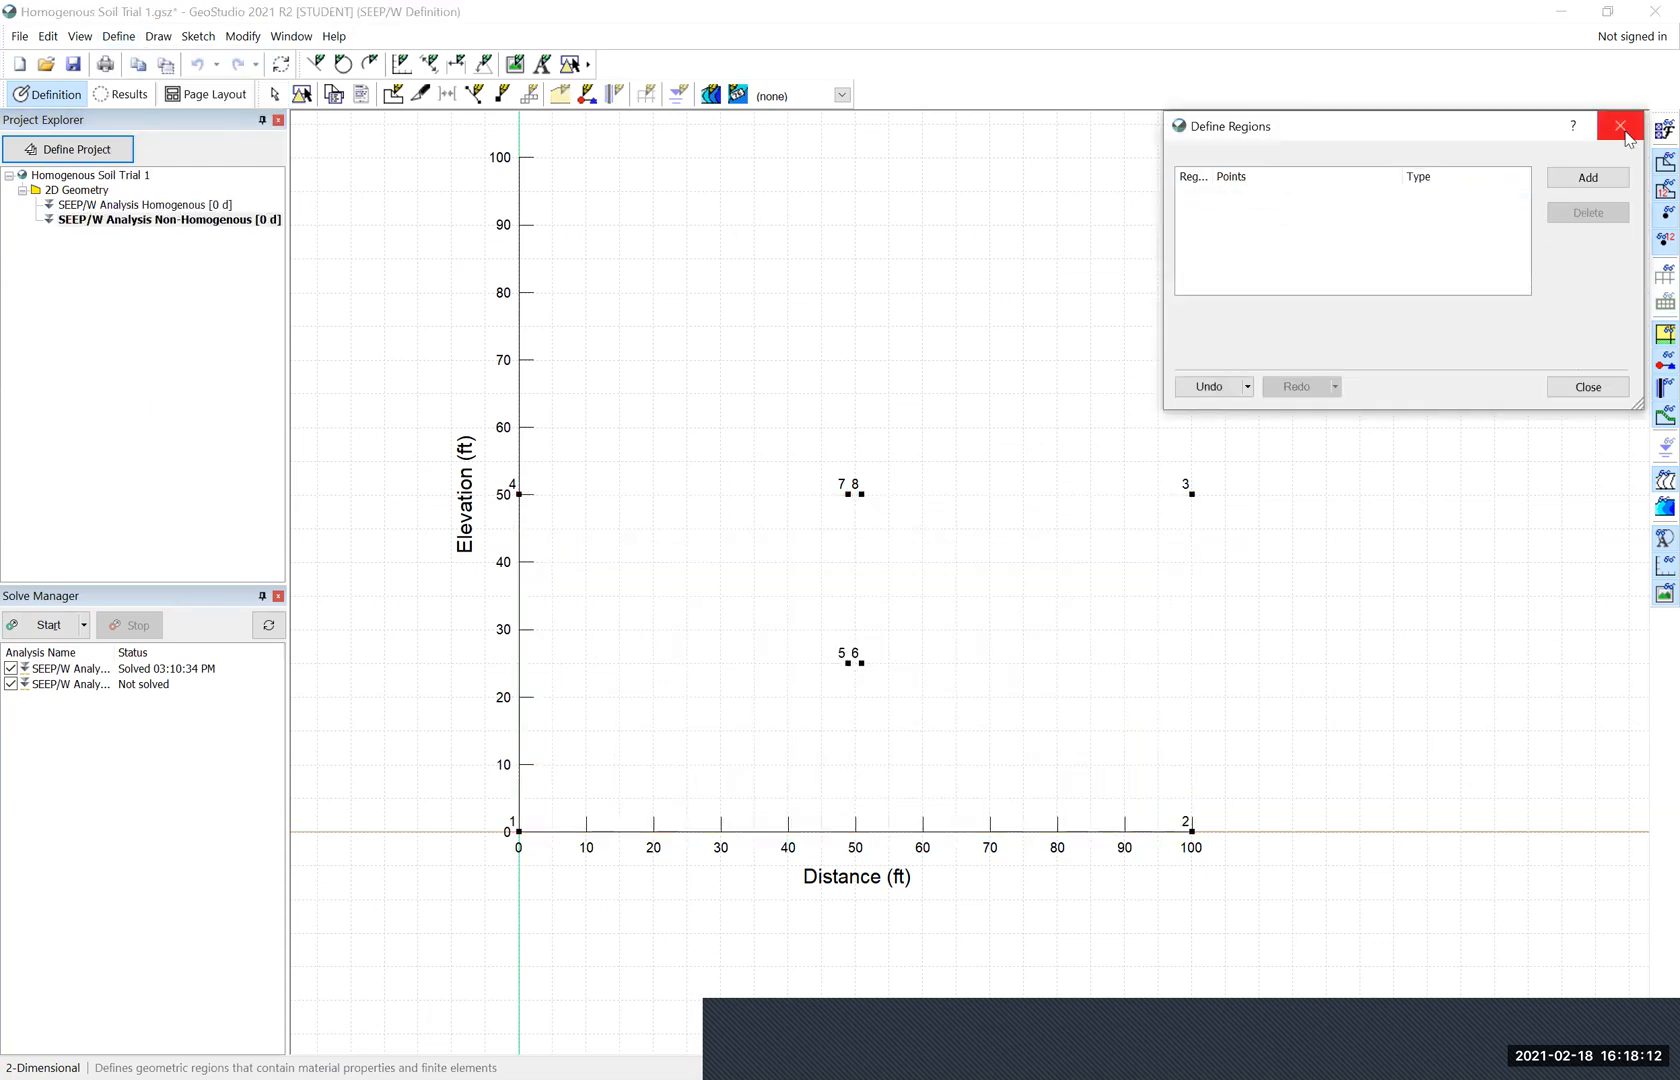
{"action": "key", "text": "Escape"}
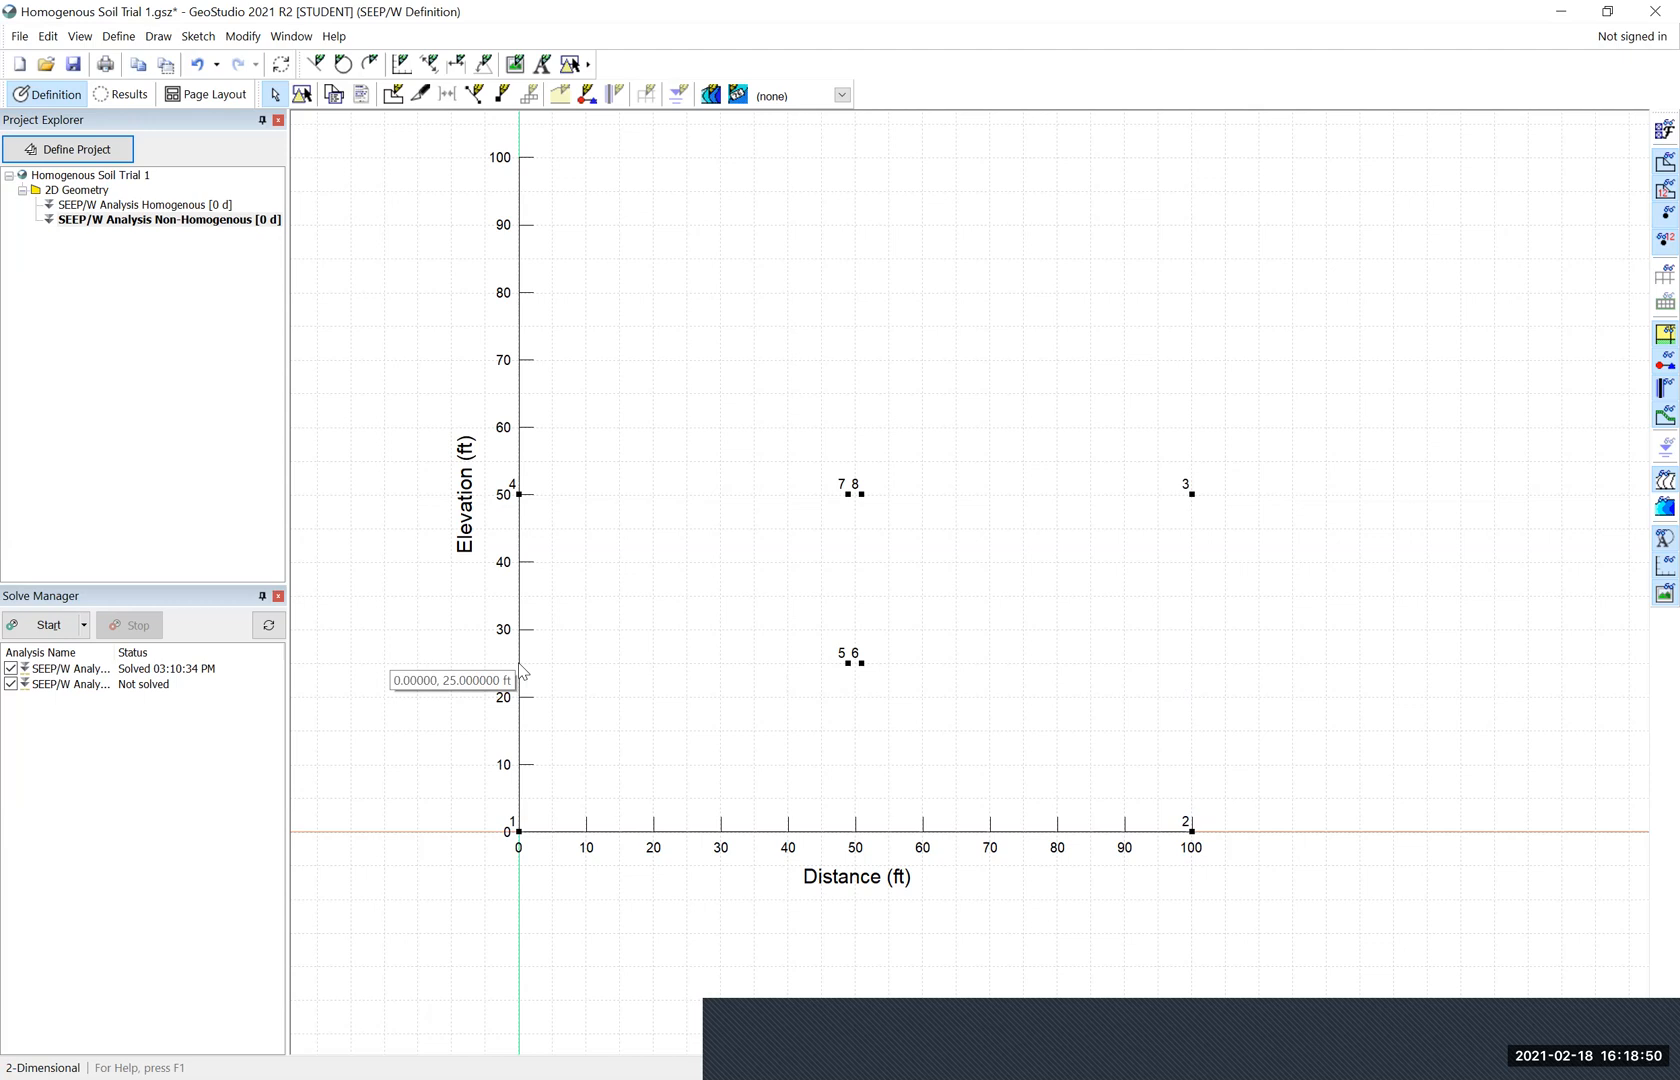
Add two points at the soil layer boundary, at (100, 25) ft and (0, 25) ft
{"action": "left_click", "coordinate": [117, 44]}
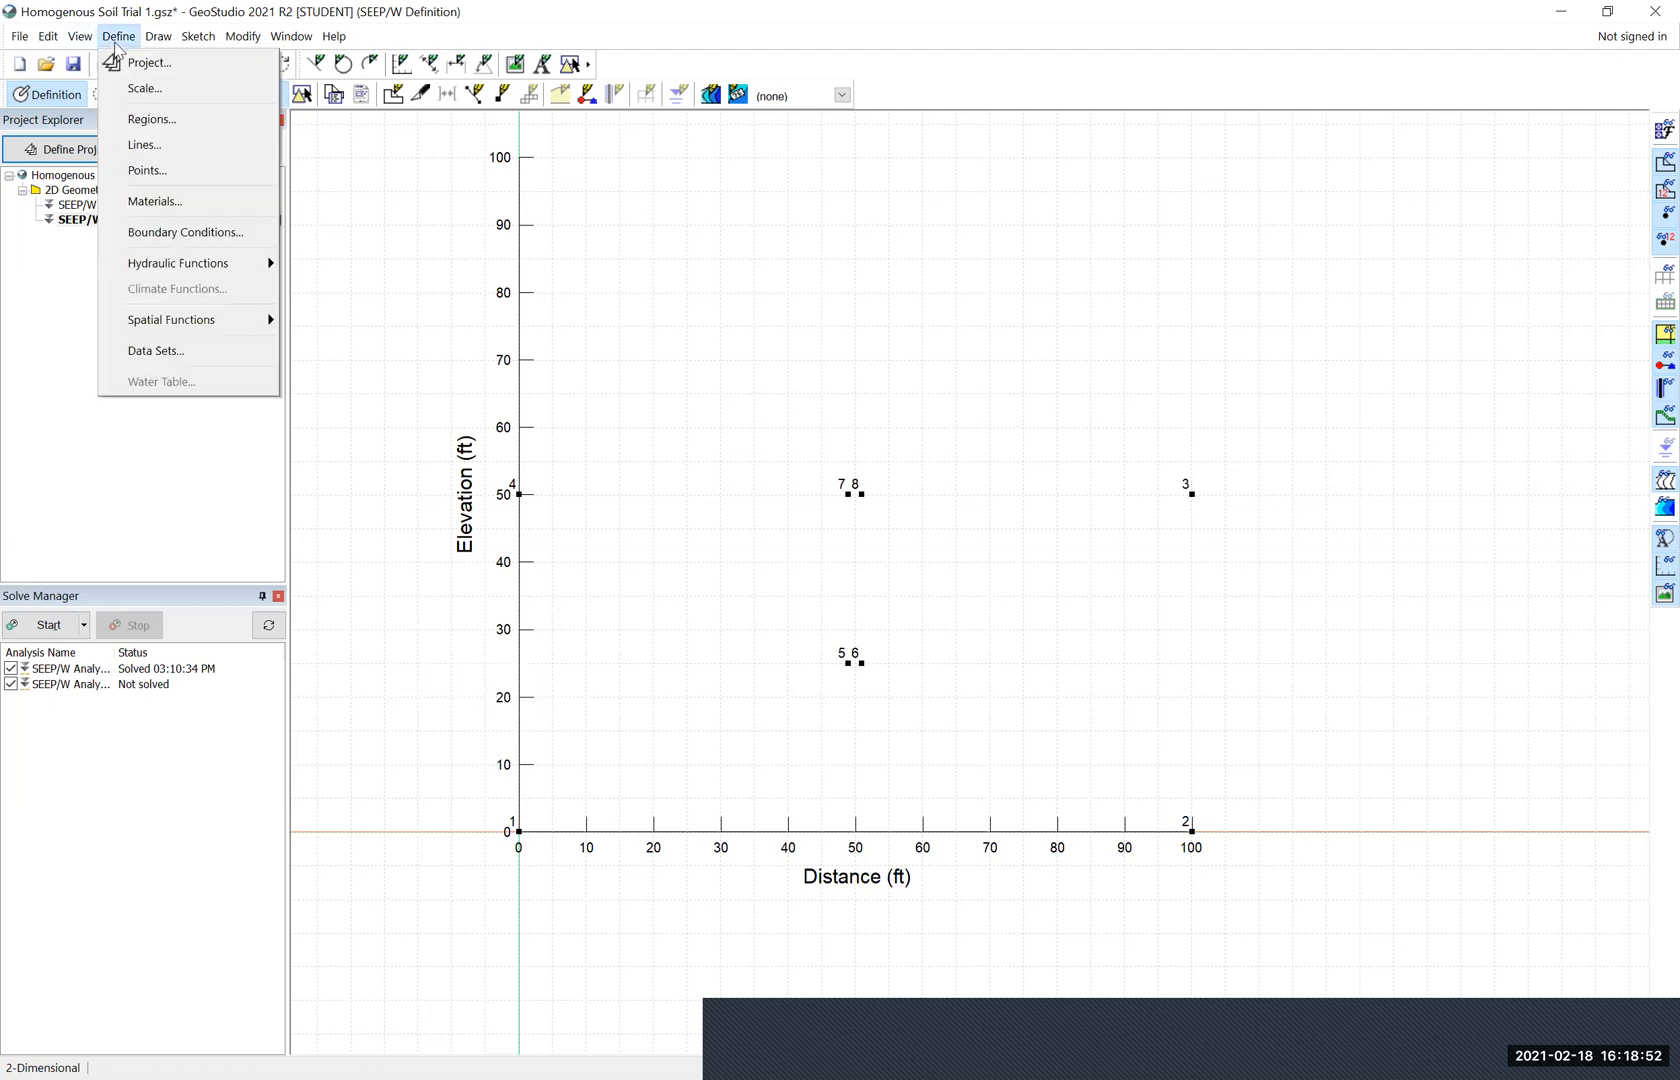
{"action": "left_click", "coordinate": [172, 172]}
{"action": "left_click", "coordinate": [1590, 177]}
{"action": "left_click", "coordinate": [1080, 308]}
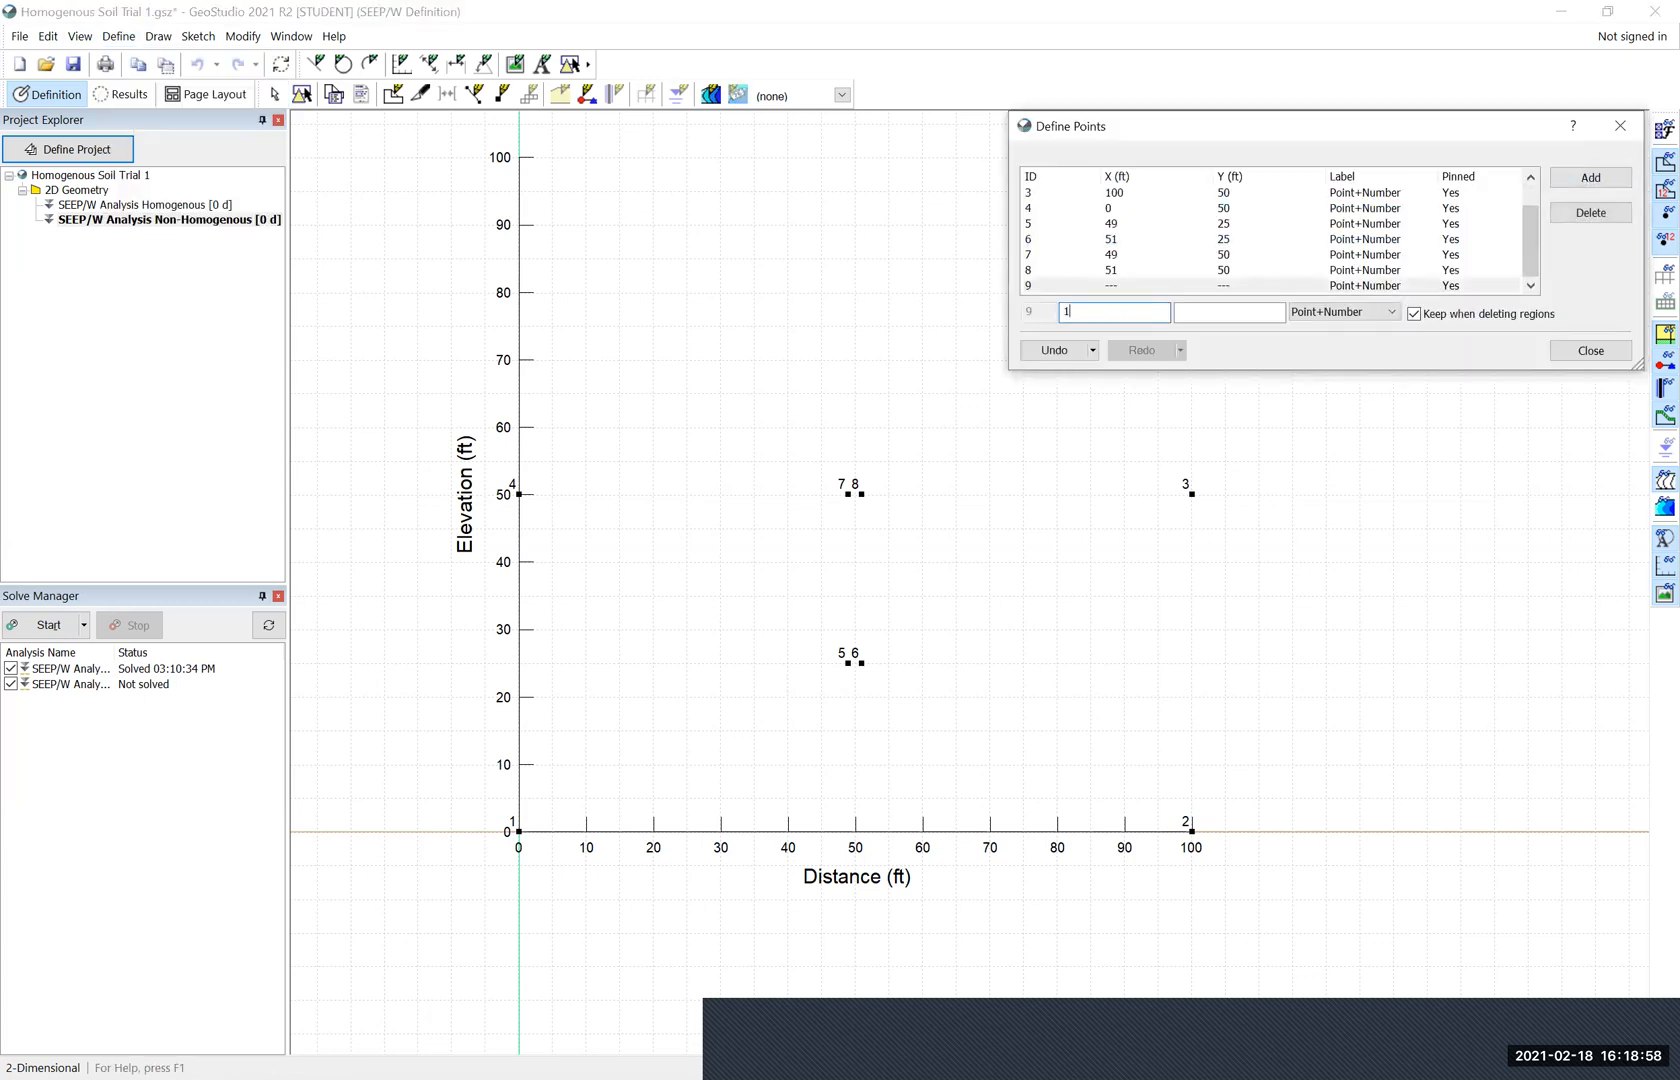
{"action": "key", "text": "Tab"}
{"action": "type", "text": "25"}
{"action": "key", "text": "Return"}
{"action": "key", "text": "Tab"}
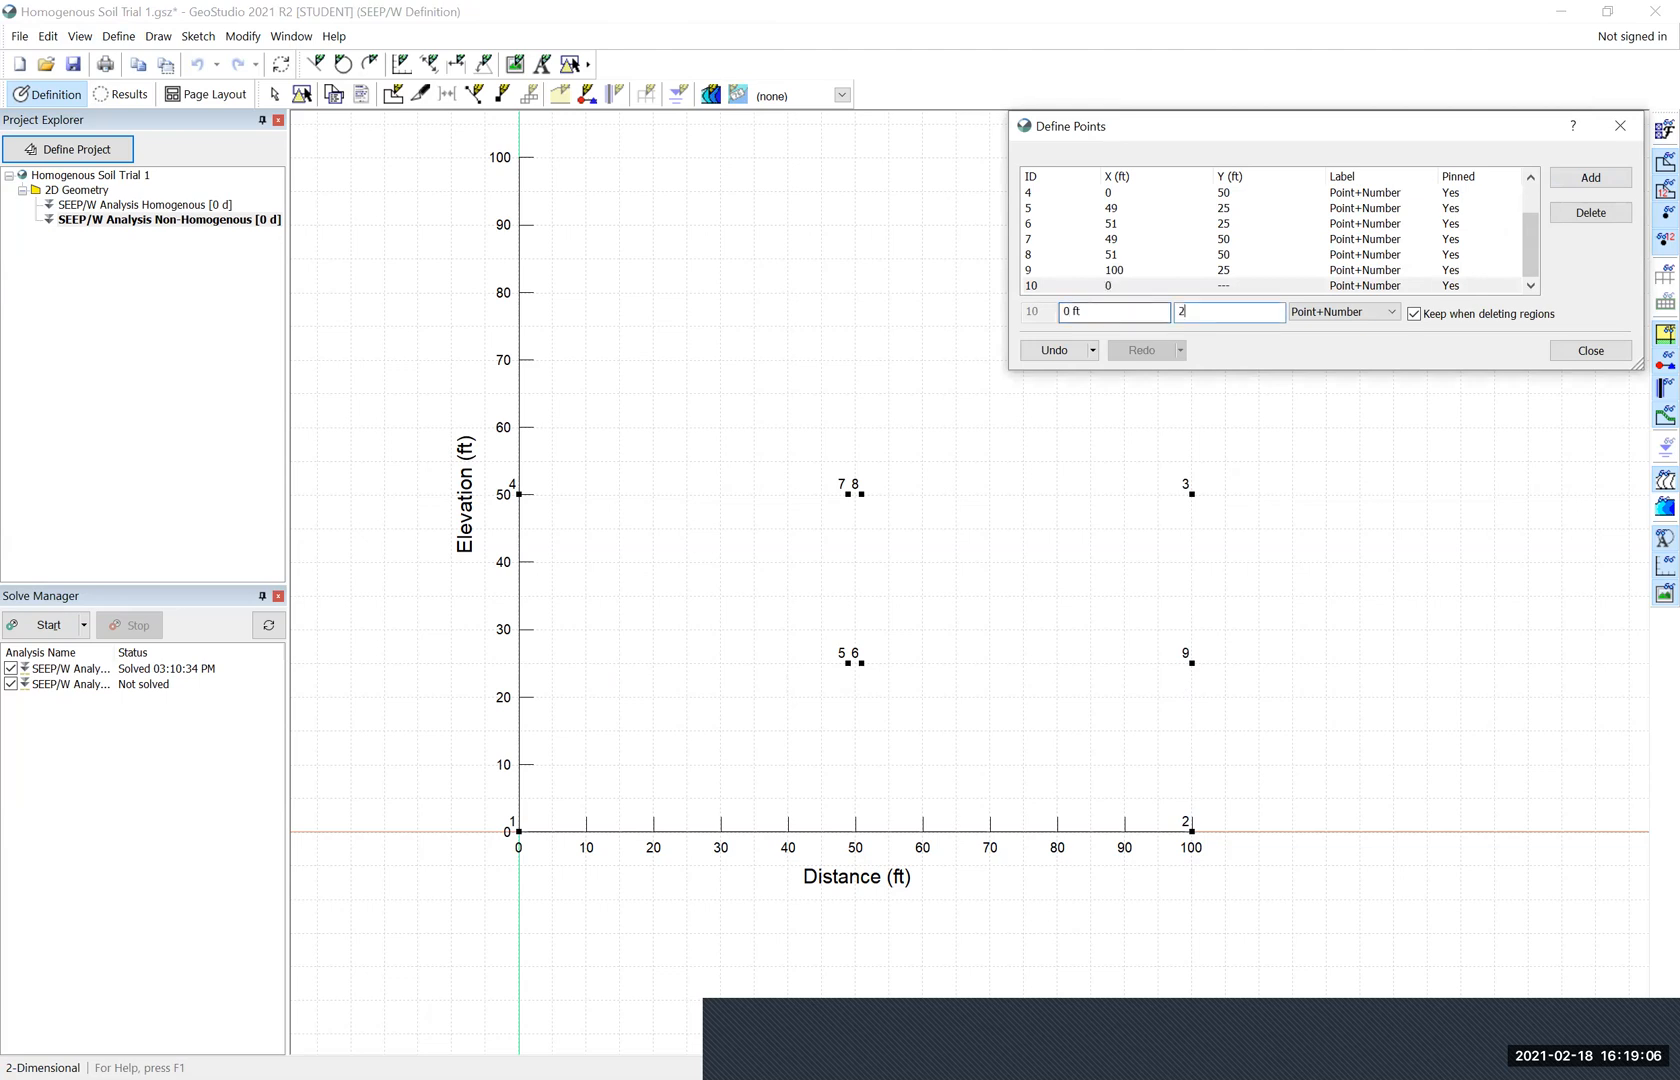
{"action": "key", "text": "Return"}
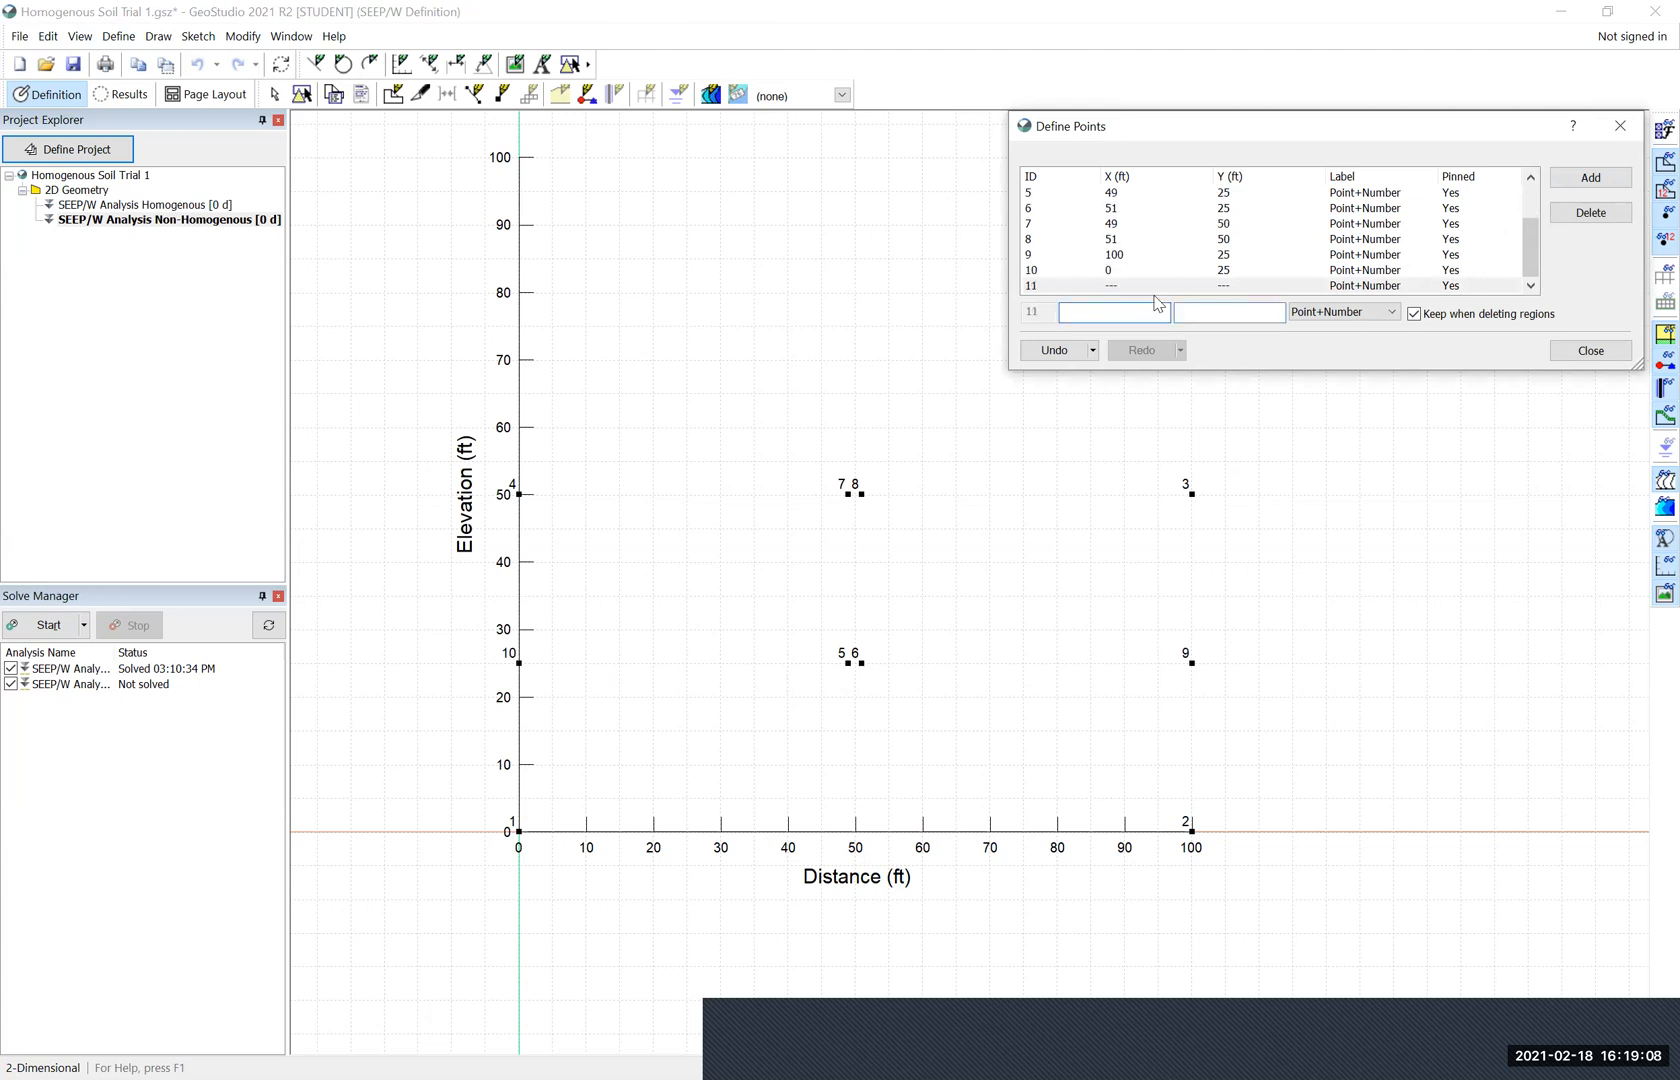
{"action": "left_click", "coordinate": [1591, 351]}
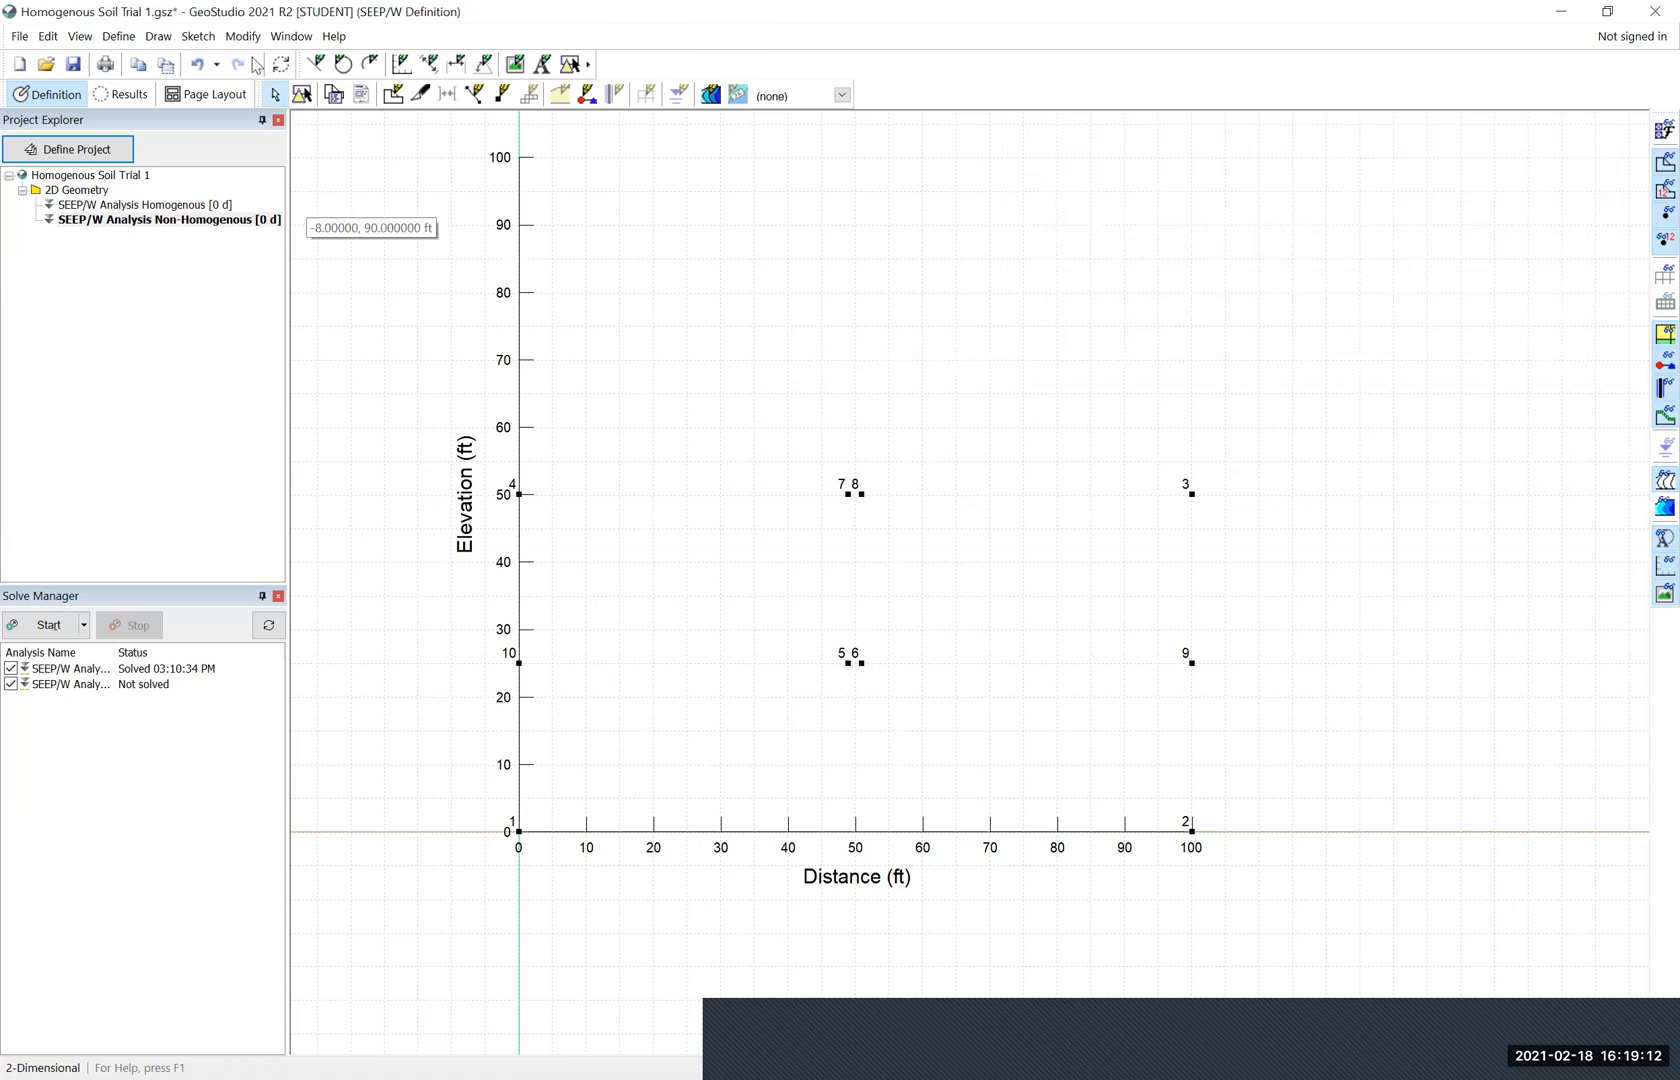
{"action": "left_click", "coordinate": [118, 36]}
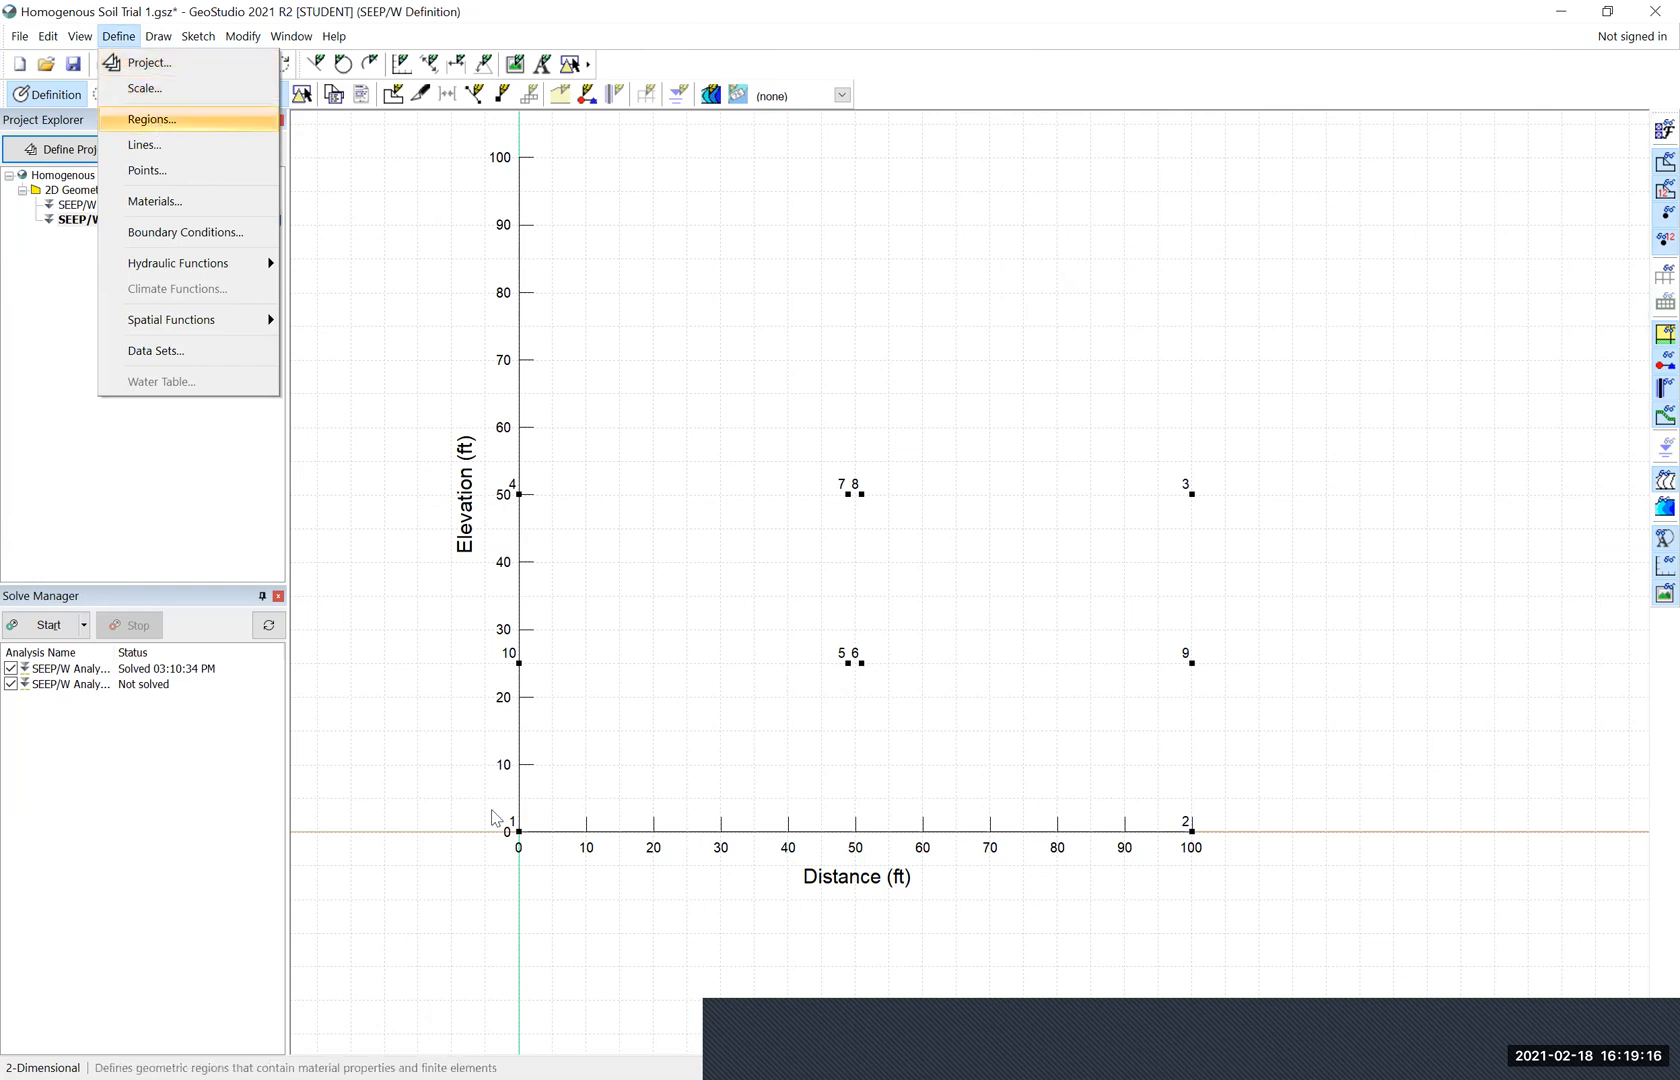
{"action": "key", "text": "Return"}
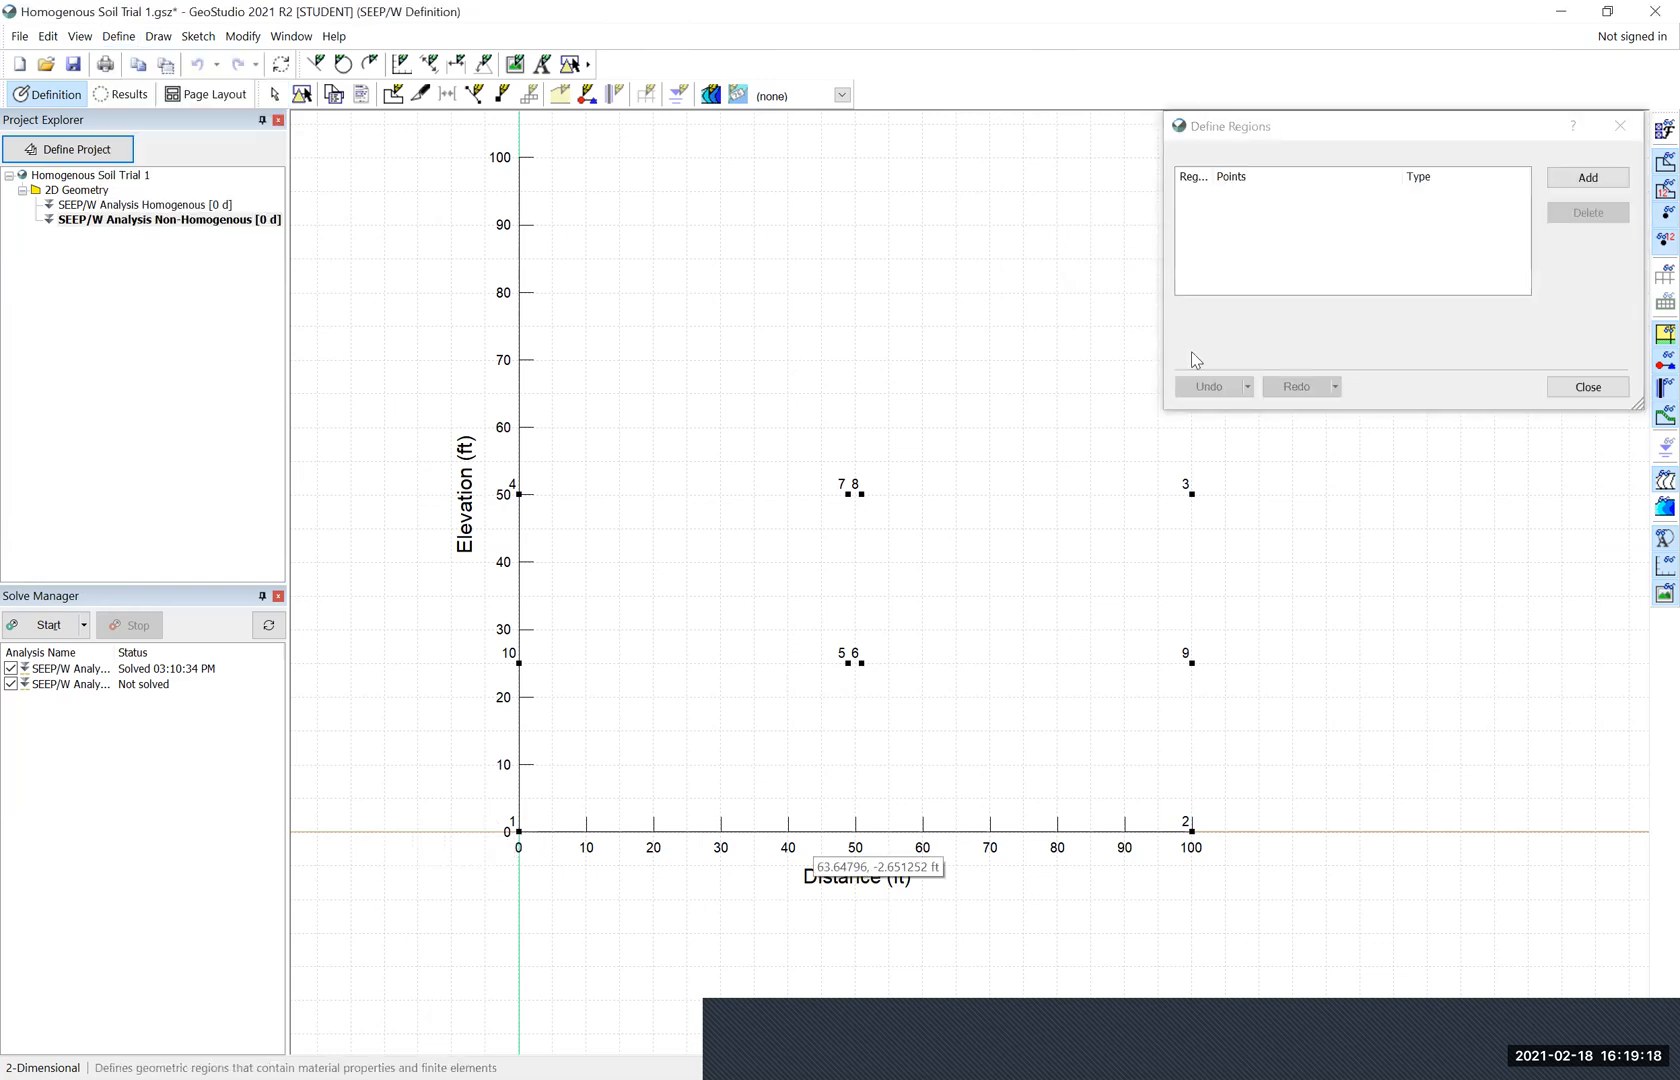
{"action": "left_click", "coordinate": [1620, 126]}
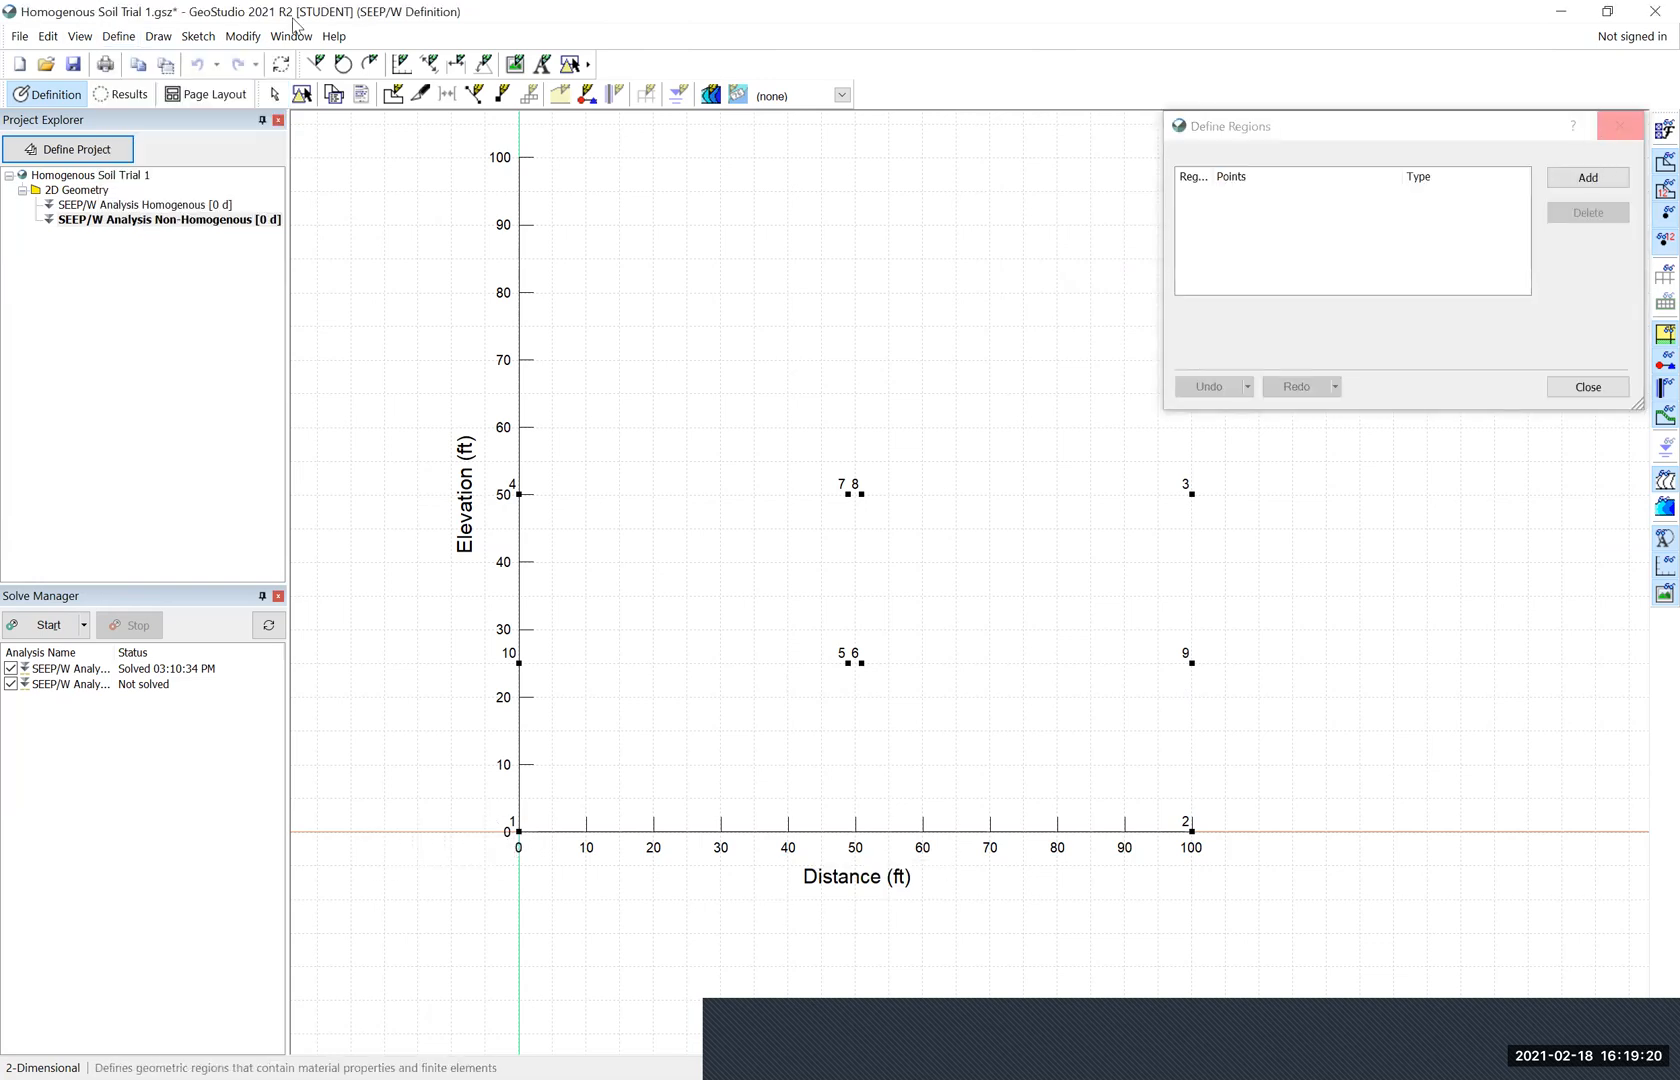
Draw a polygonal region for the lower soil layer through points 1, 2, 9 and 10
{"action": "left_click", "coordinate": [158, 36]}
{"action": "left_click", "coordinate": [170, 61]}
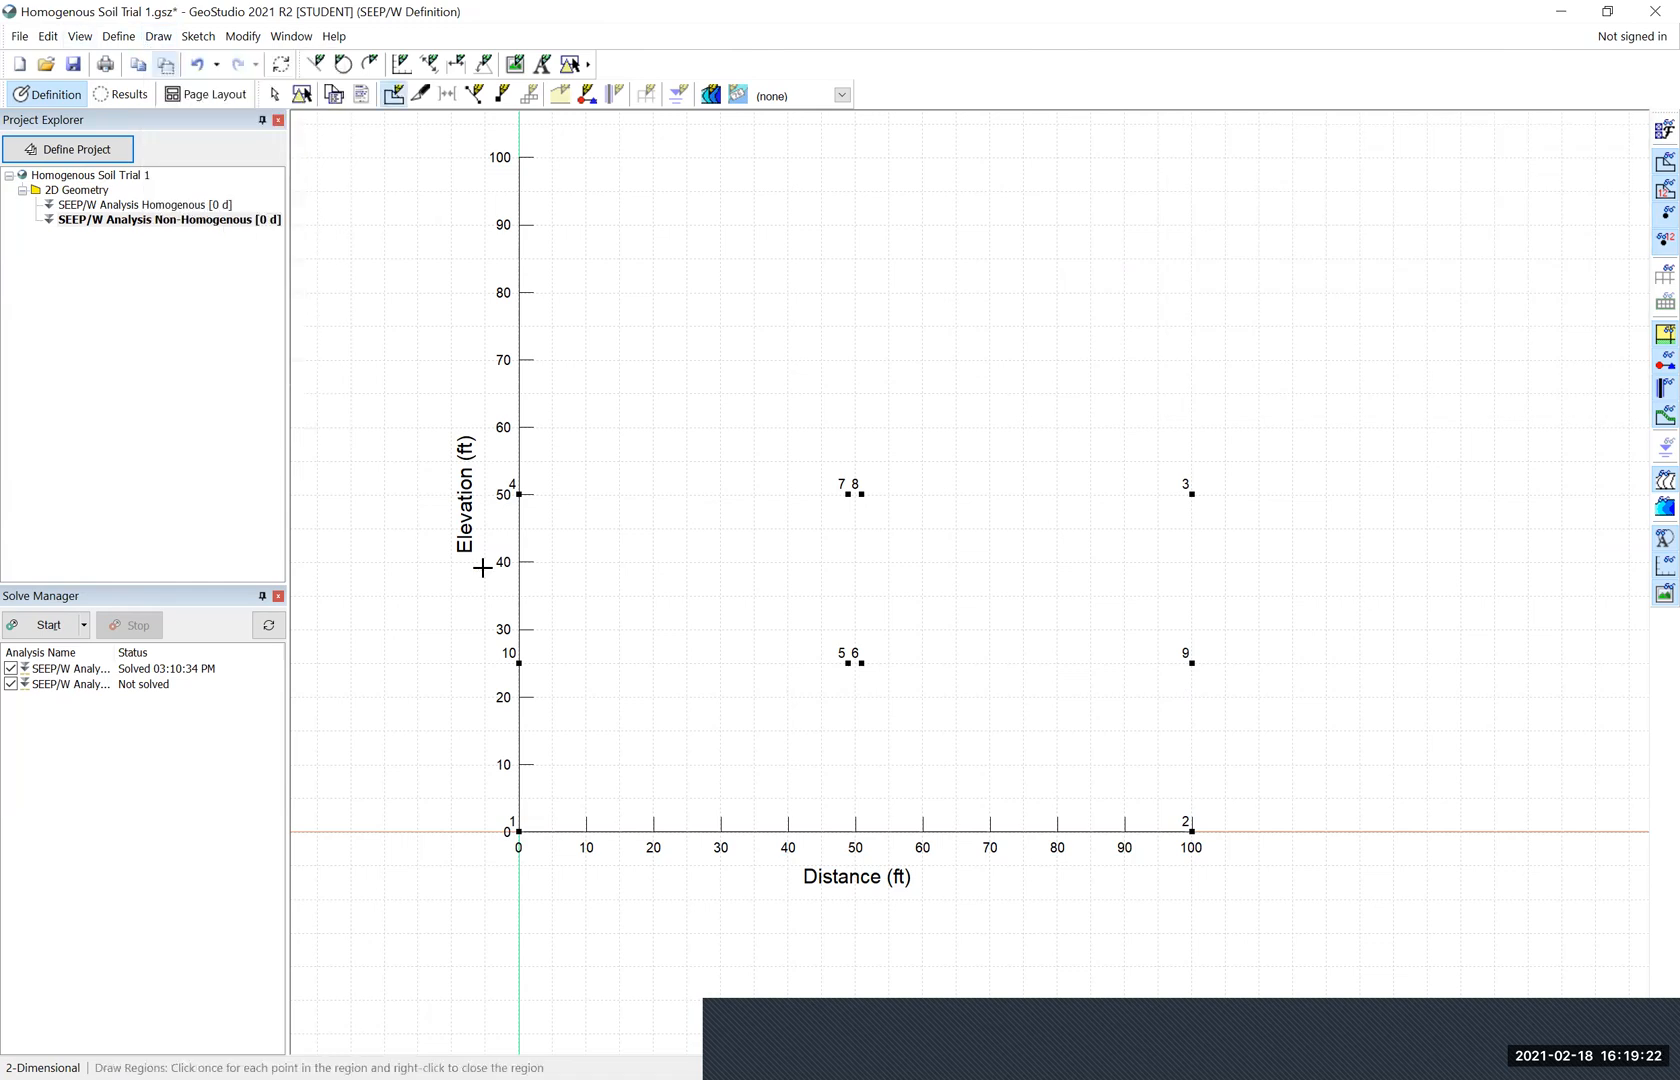
{"action": "left_click", "coordinate": [519, 833]}
{"action": "left_click", "coordinate": [1191, 831]}
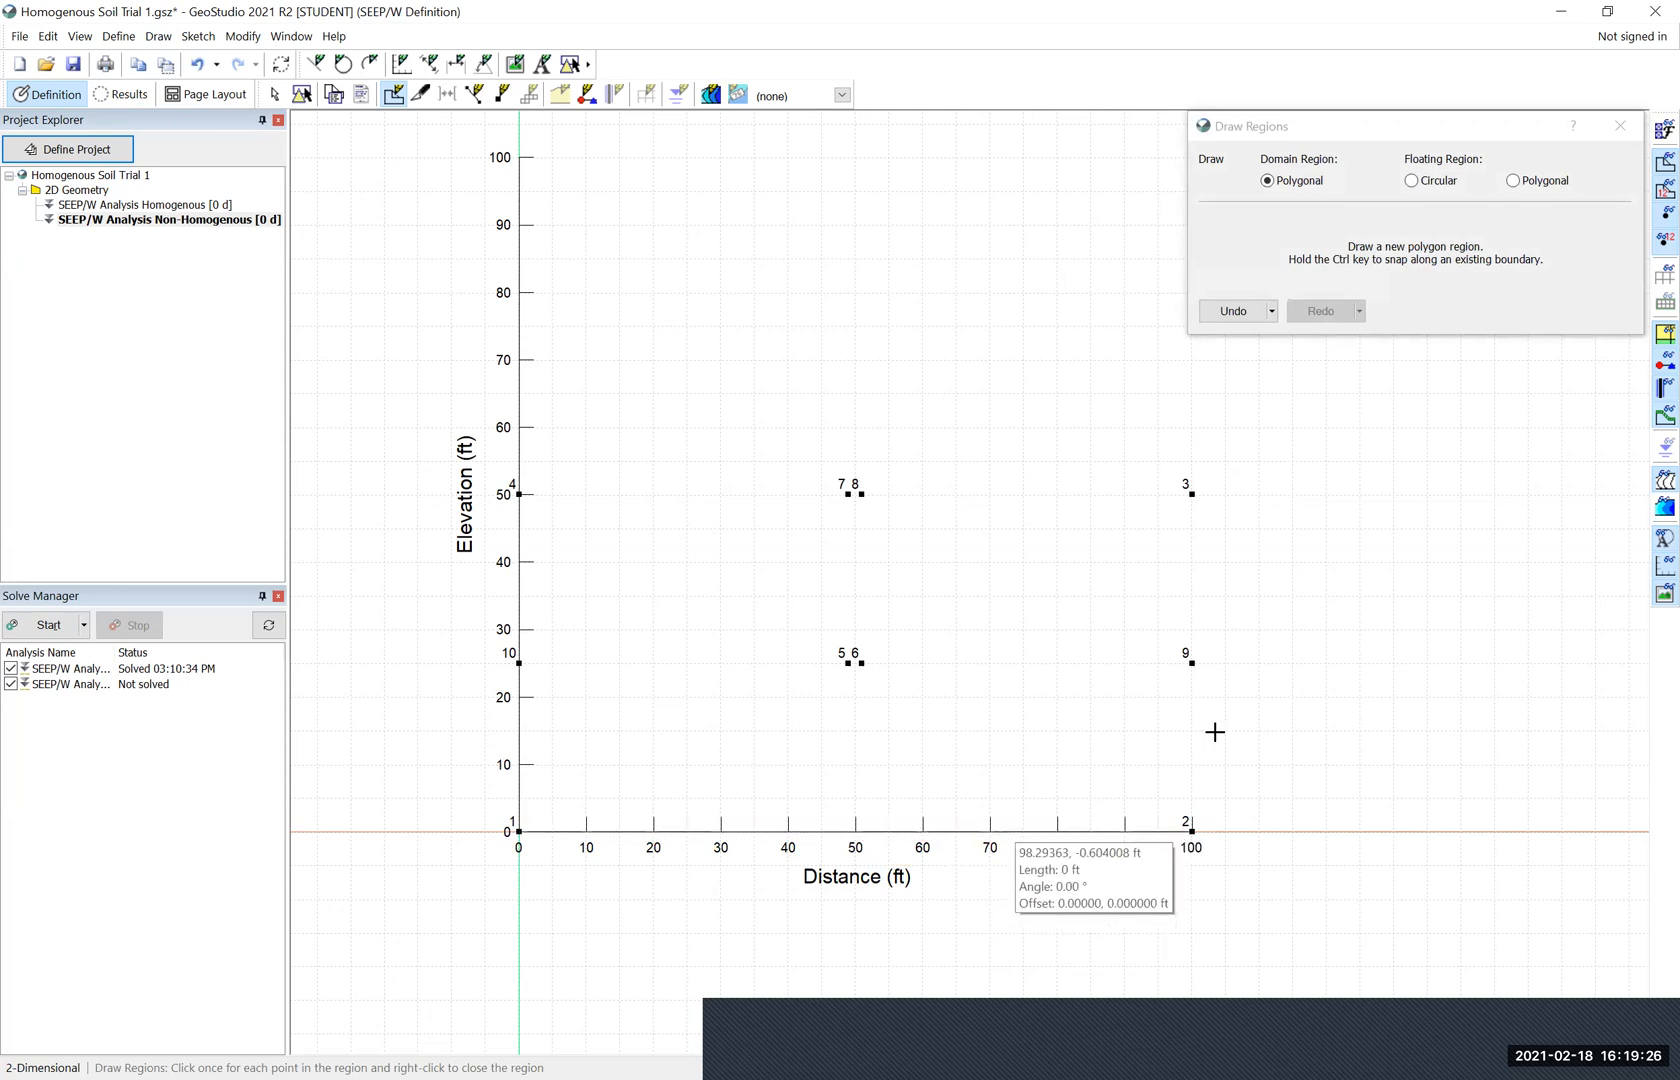
{"action": "left_click", "coordinate": [1191, 662]}
{"action": "left_click", "coordinate": [518, 665]}
{"action": "left_click", "coordinate": [518, 832]}
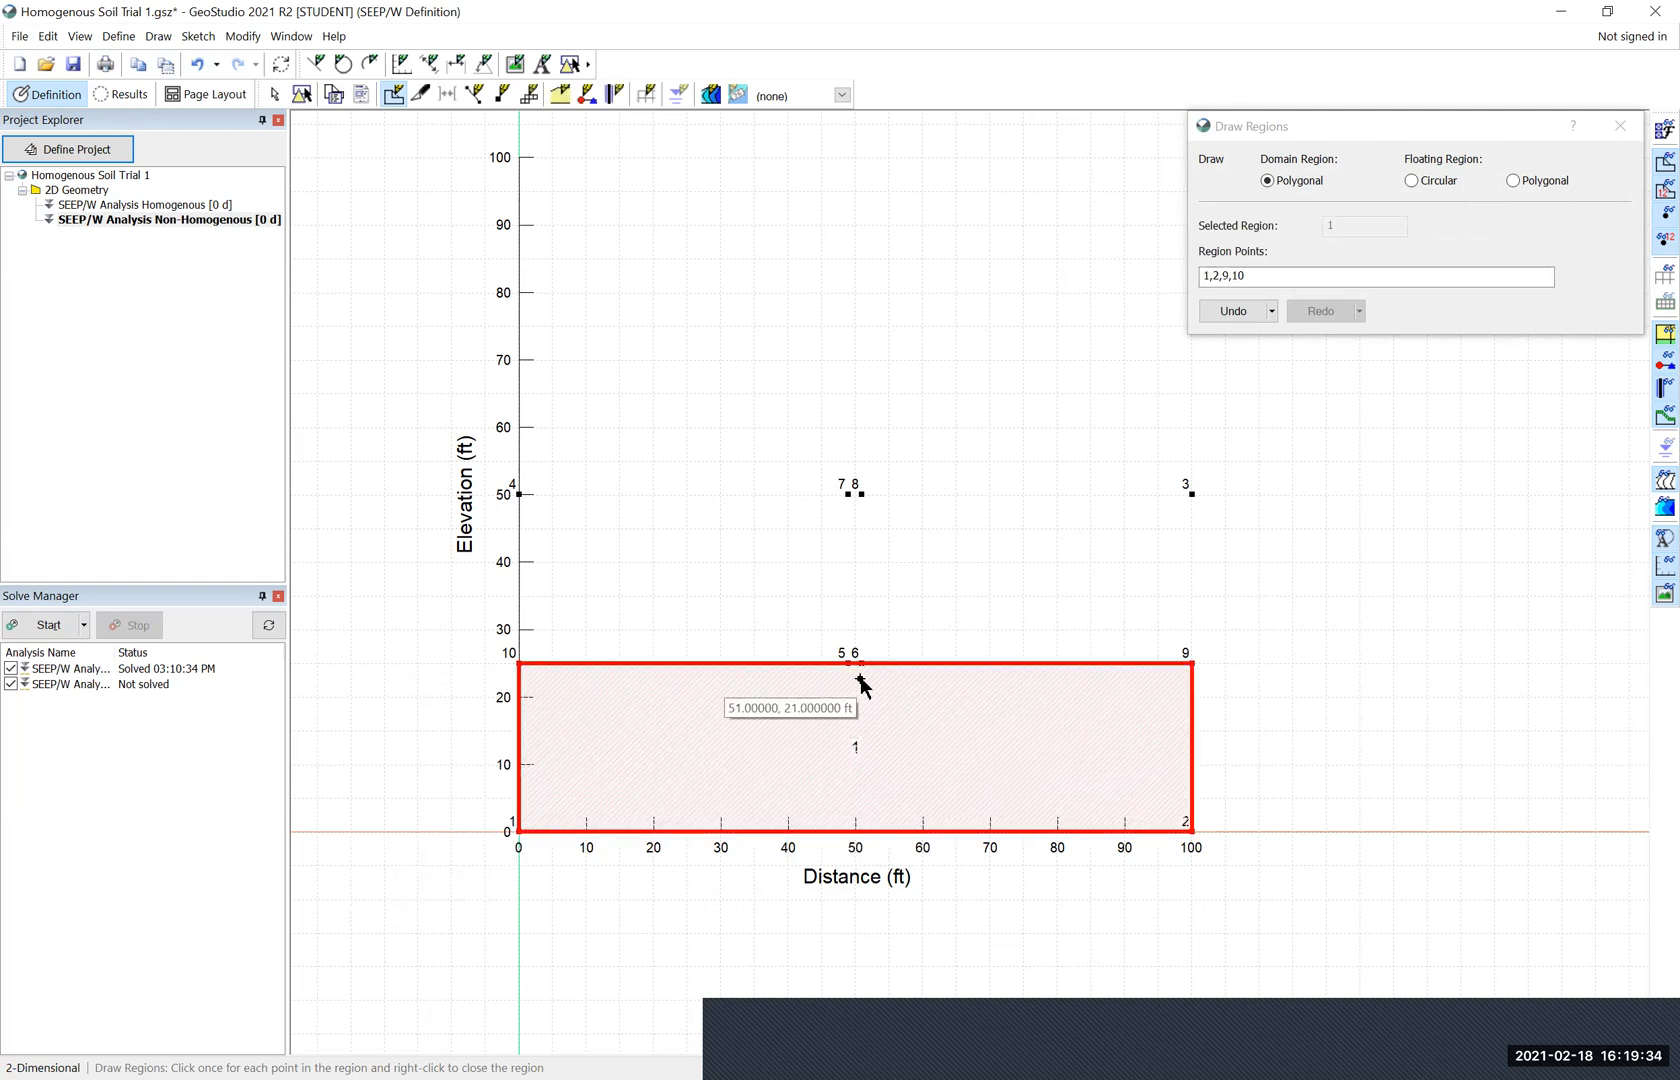
Draw the upper downstream soil region through points 6, 9, 3 and 8
{"action": "left_click", "coordinate": [861, 664]}
{"action": "left_click", "coordinate": [1192, 664]}
{"action": "left_click", "coordinate": [1192, 494]}
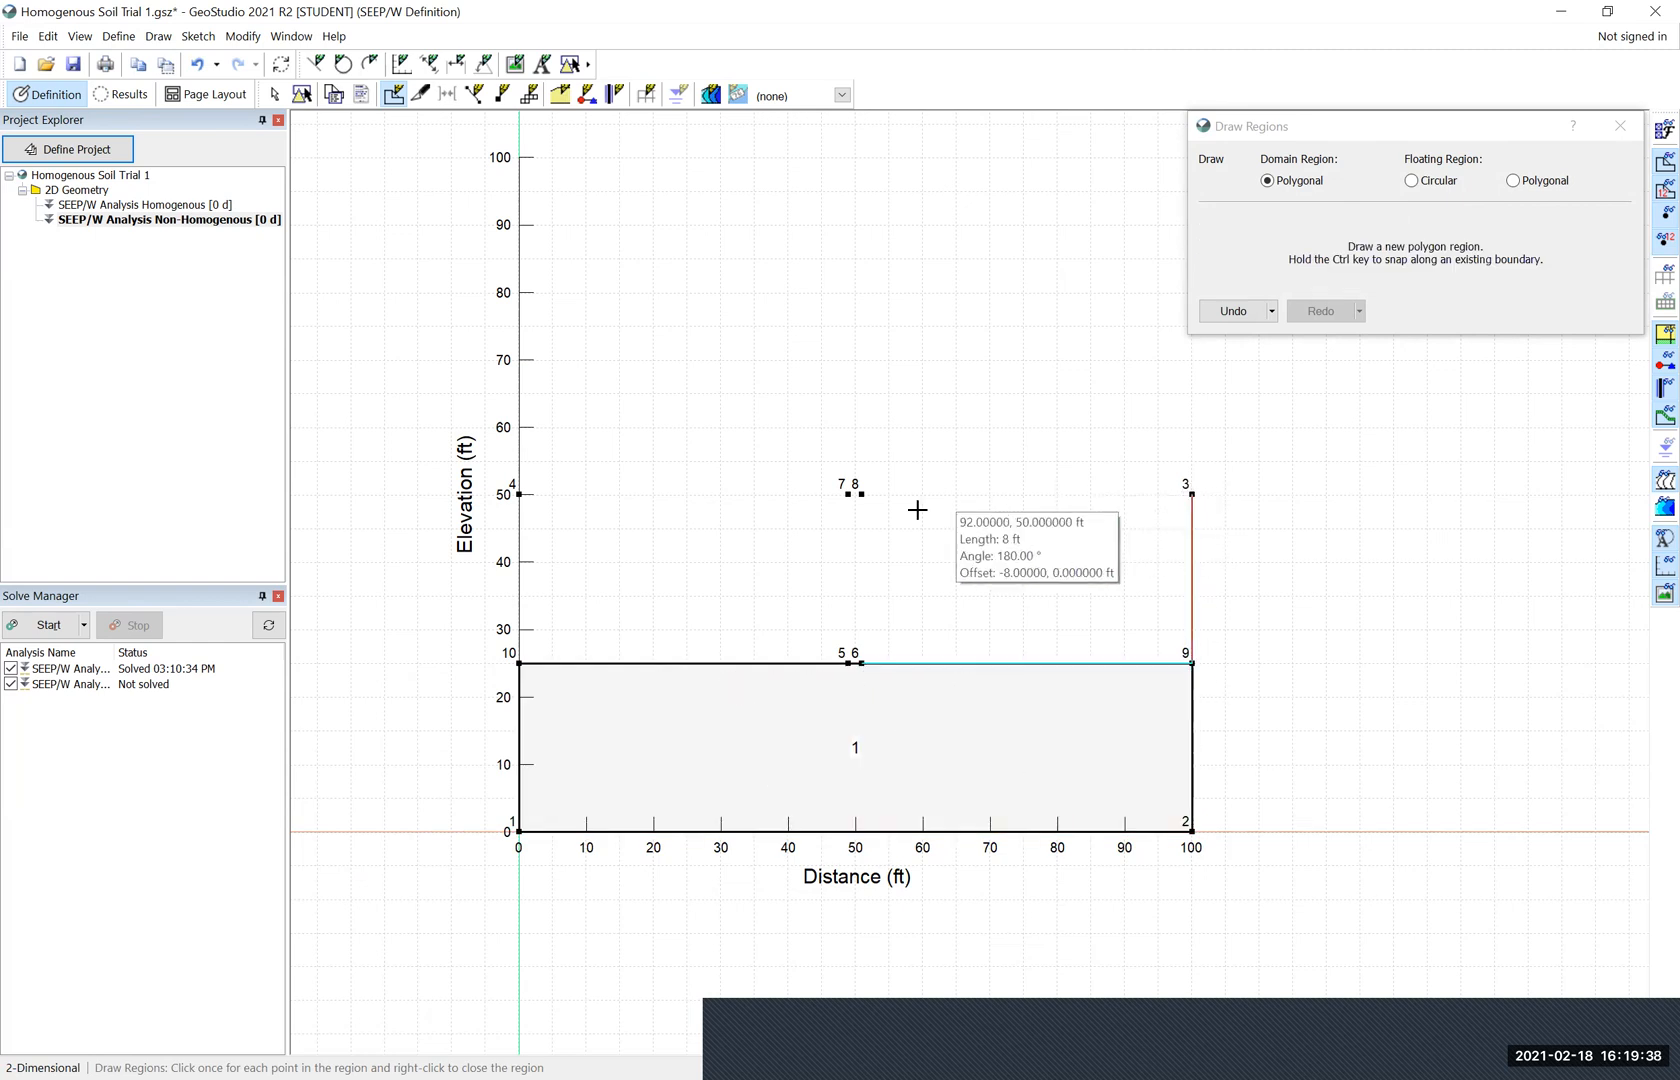
{"action": "left_click", "coordinate": [861, 494]}
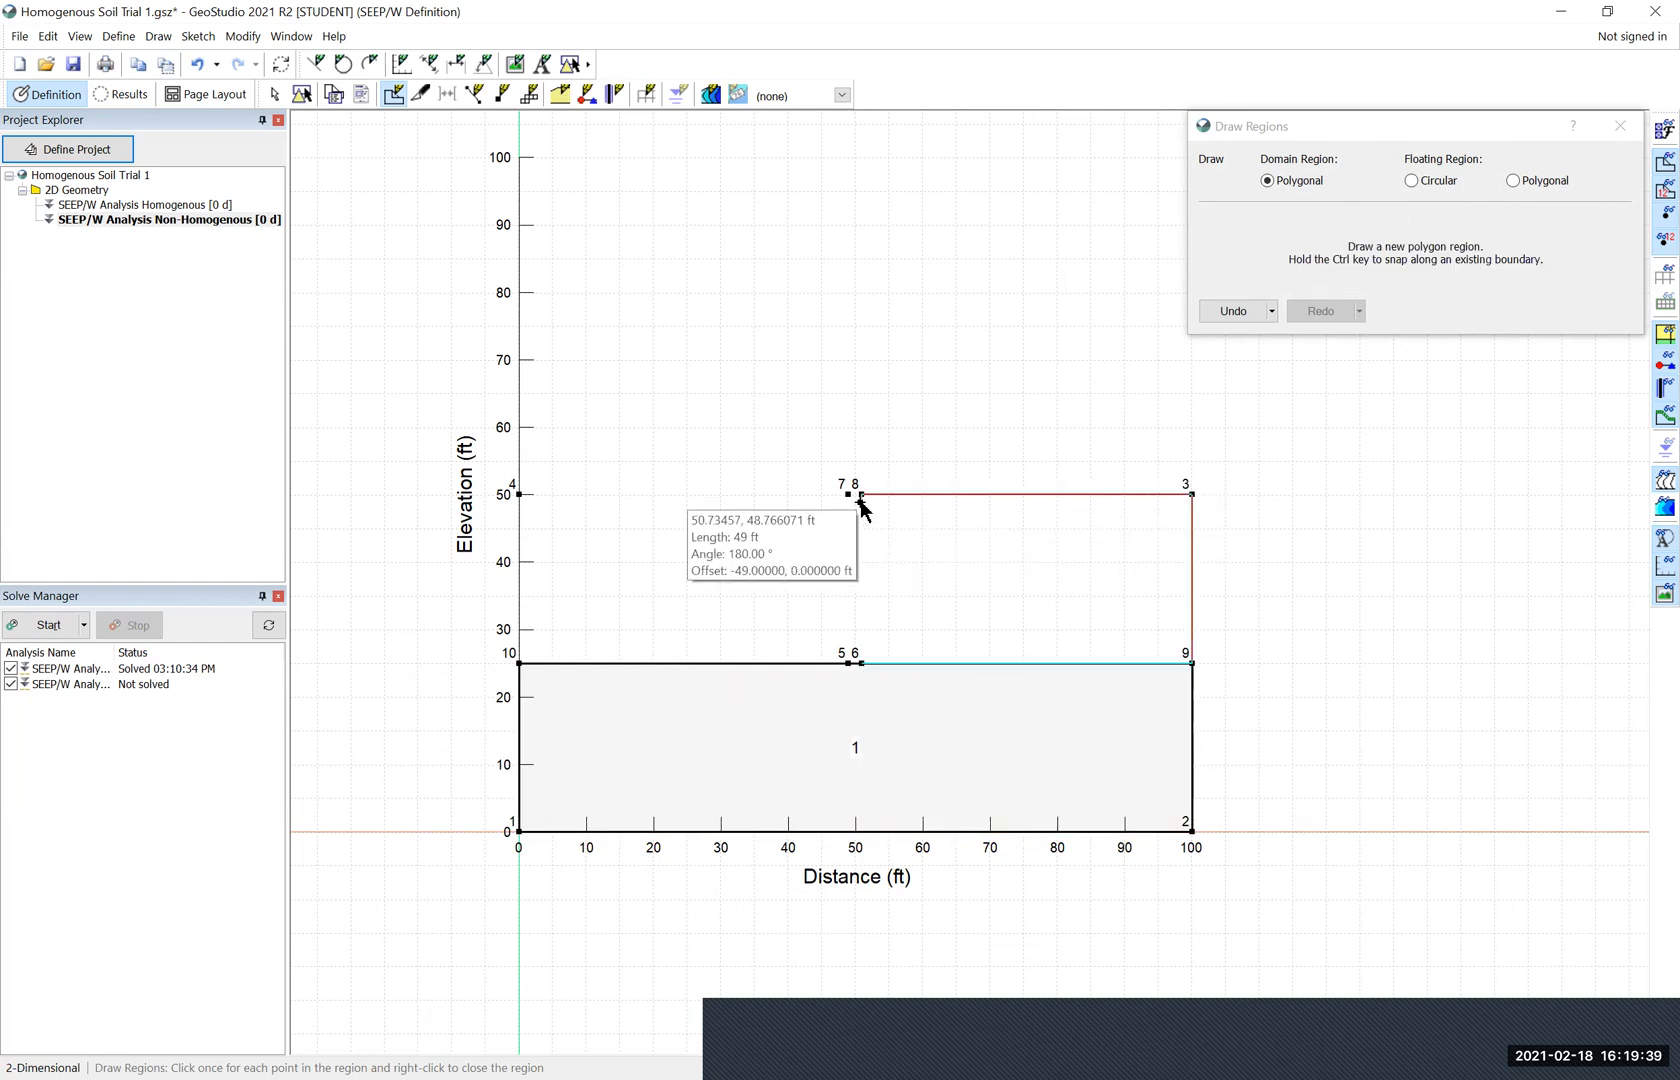
{"action": "left_click", "coordinate": [861, 664]}
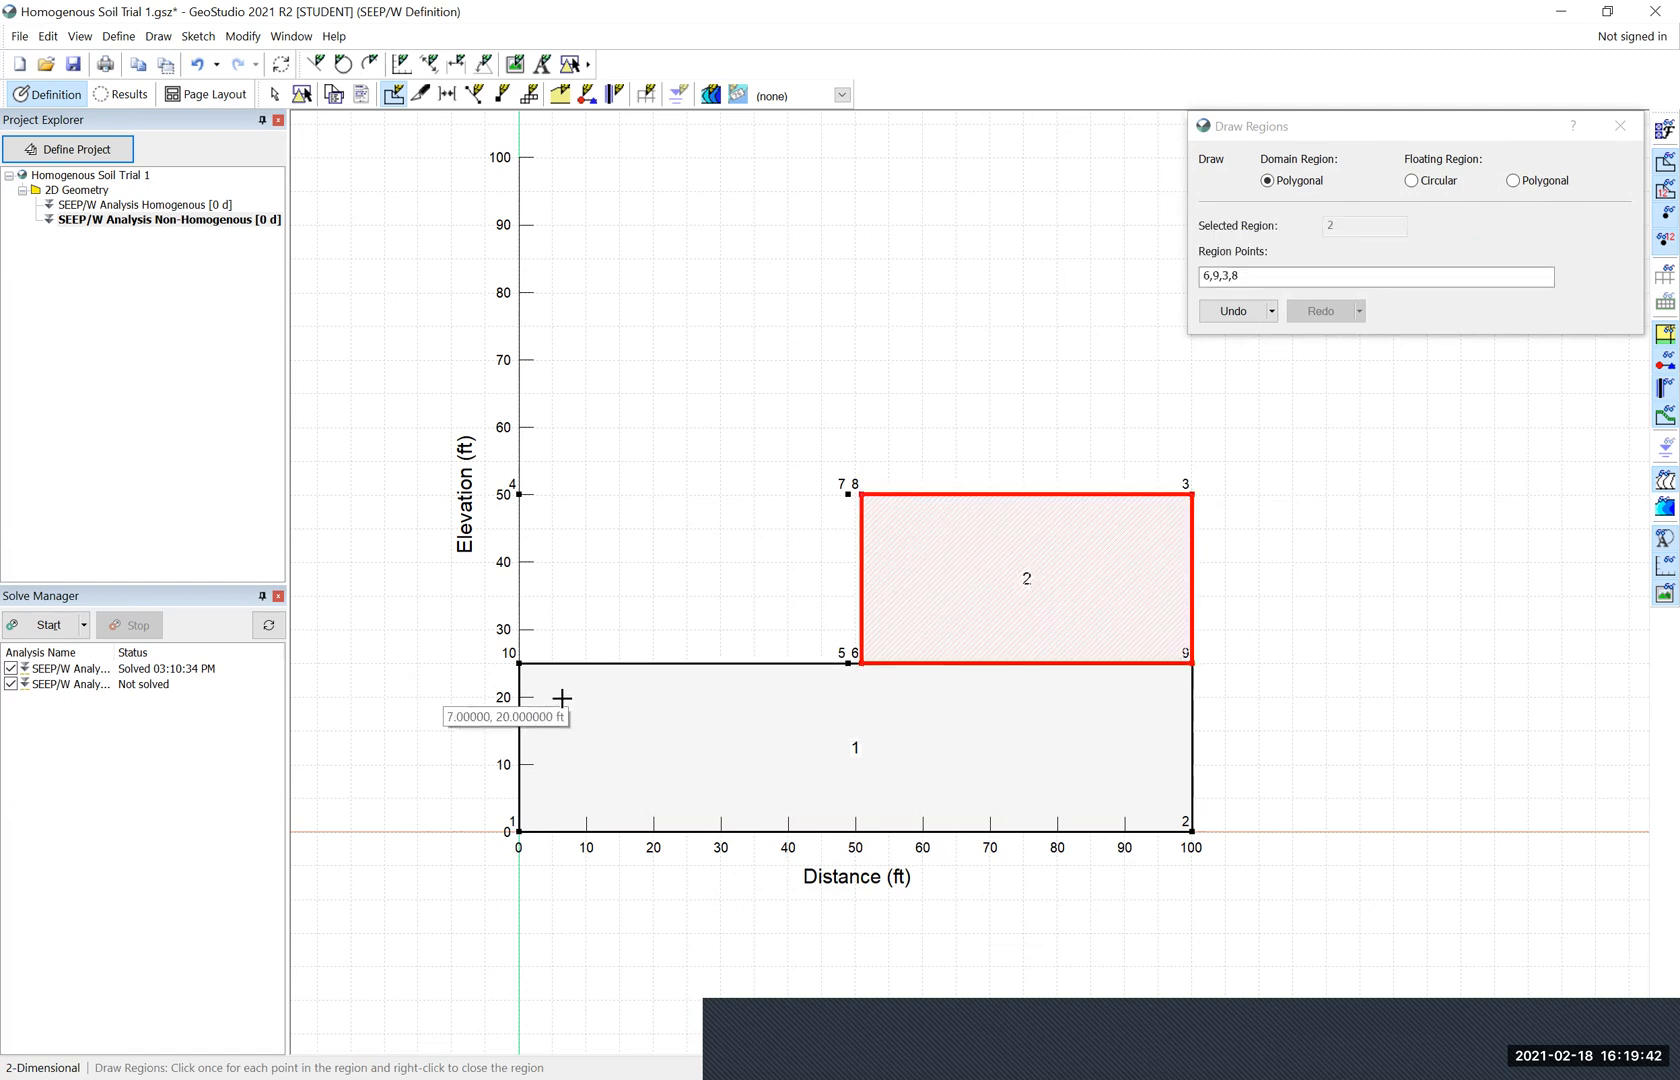
Draw the upper upstream soil region through points 10, 5, 7 and 4, and finish drawing regions
{"action": "left_click", "coordinate": [519, 664]}
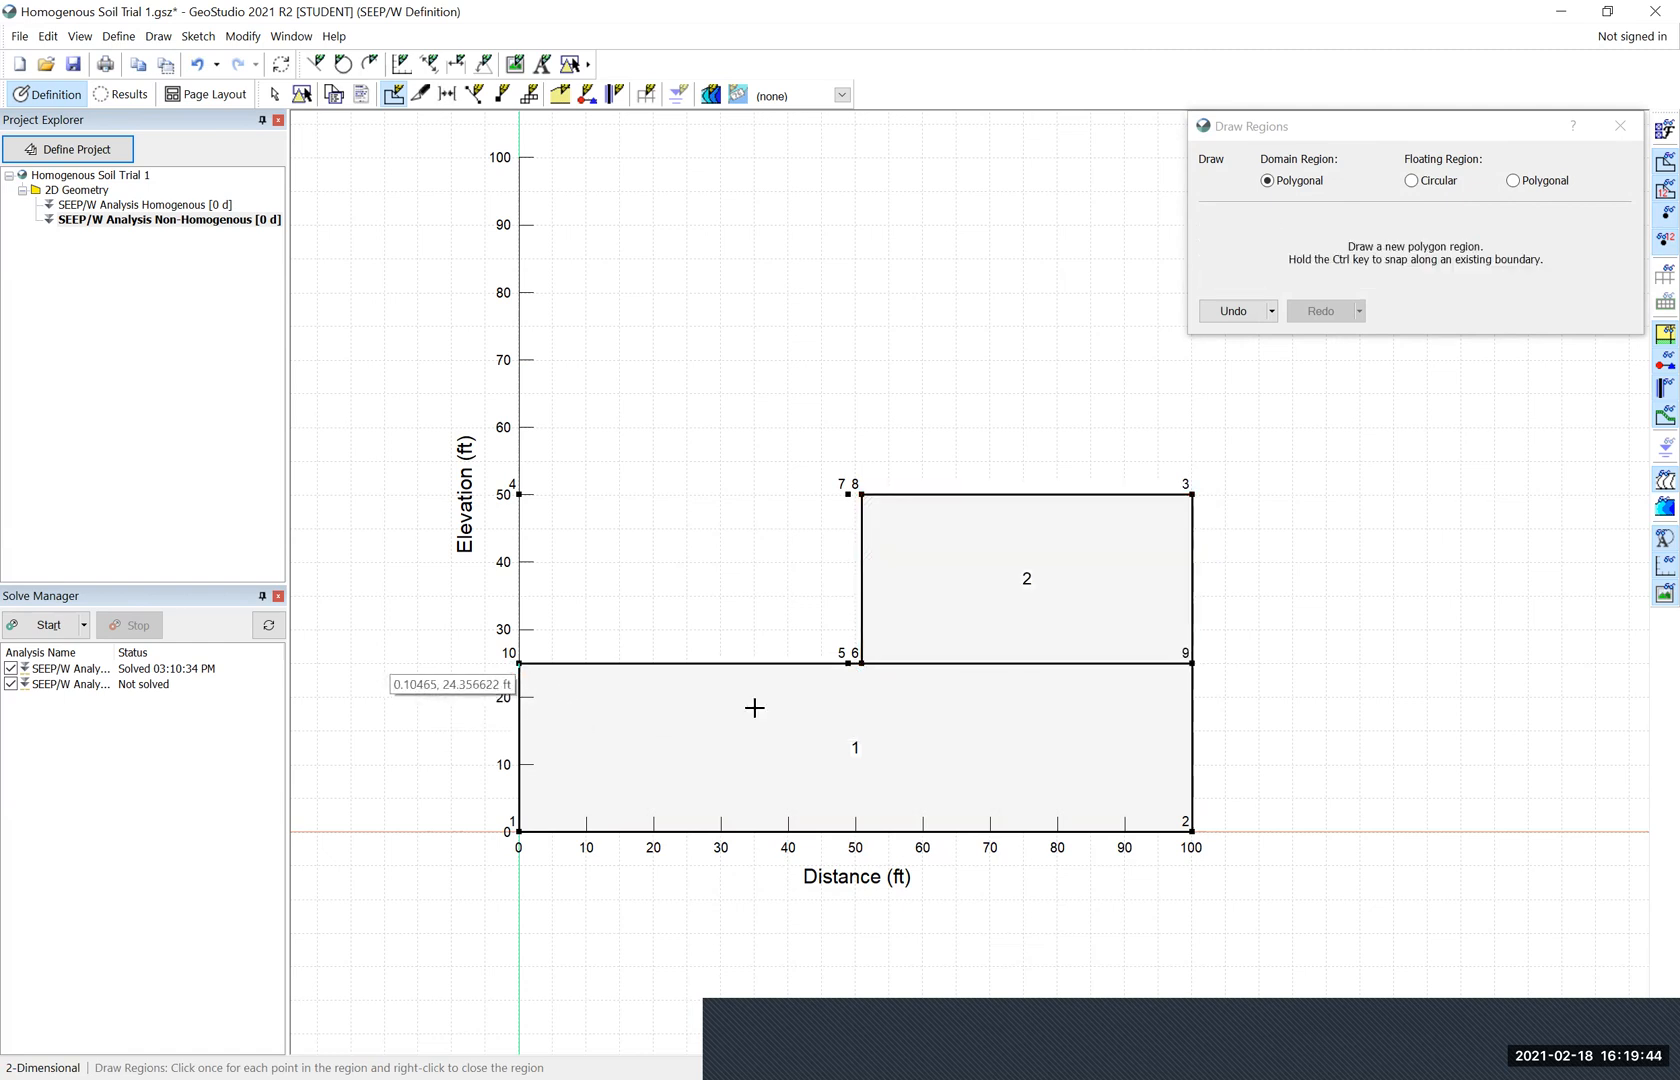
{"action": "left_click", "coordinate": [848, 664]}
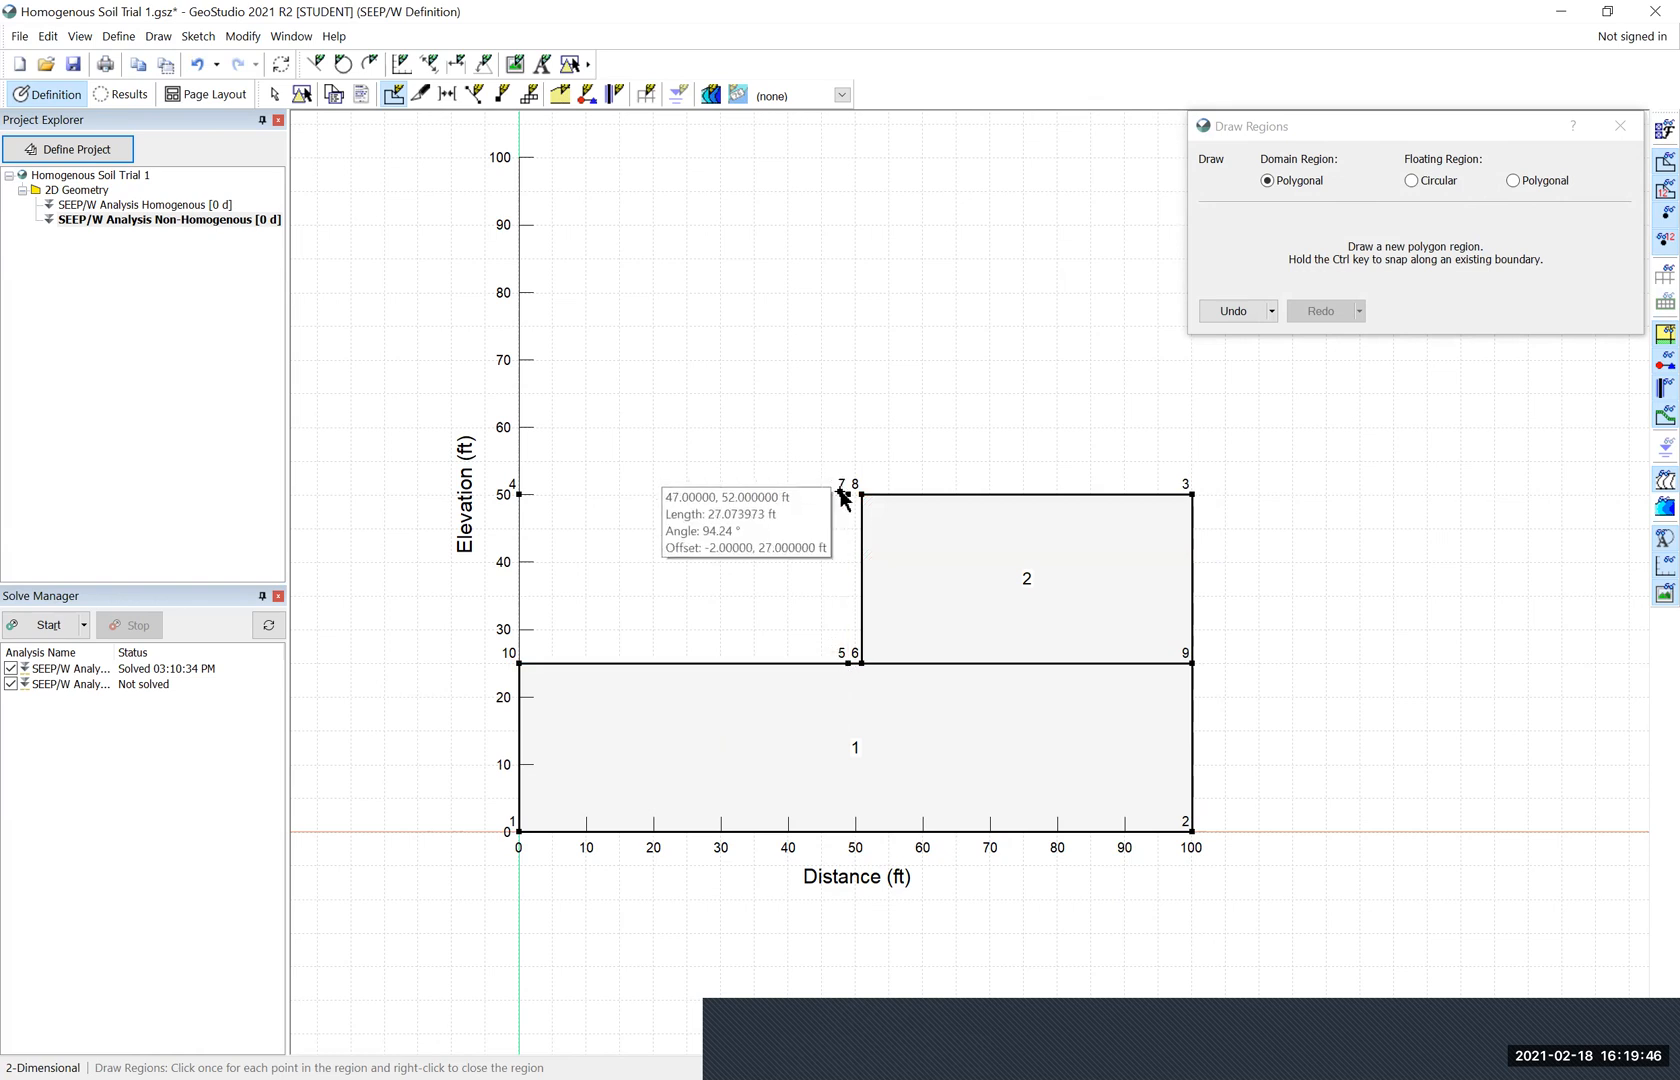
{"action": "left_click", "coordinate": [700, 533]}
{"action": "left_click", "coordinate": [420, 502]}
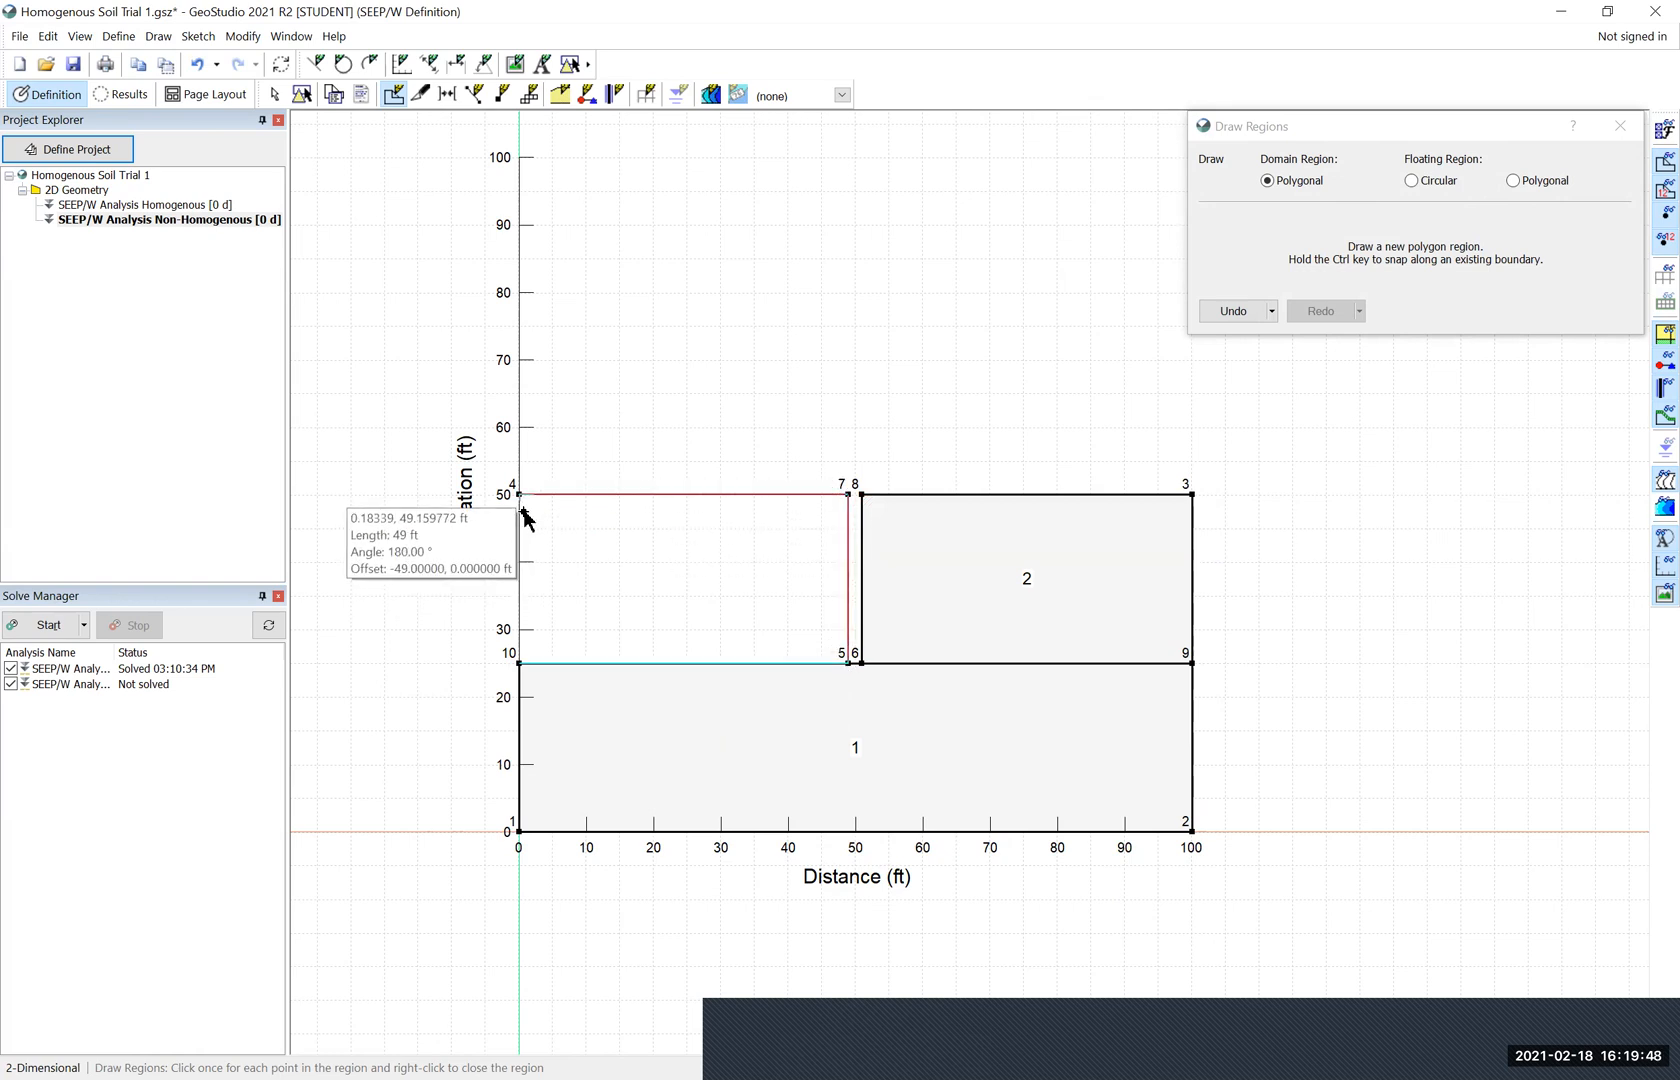
{"action": "left_click", "coordinate": [517, 660]}
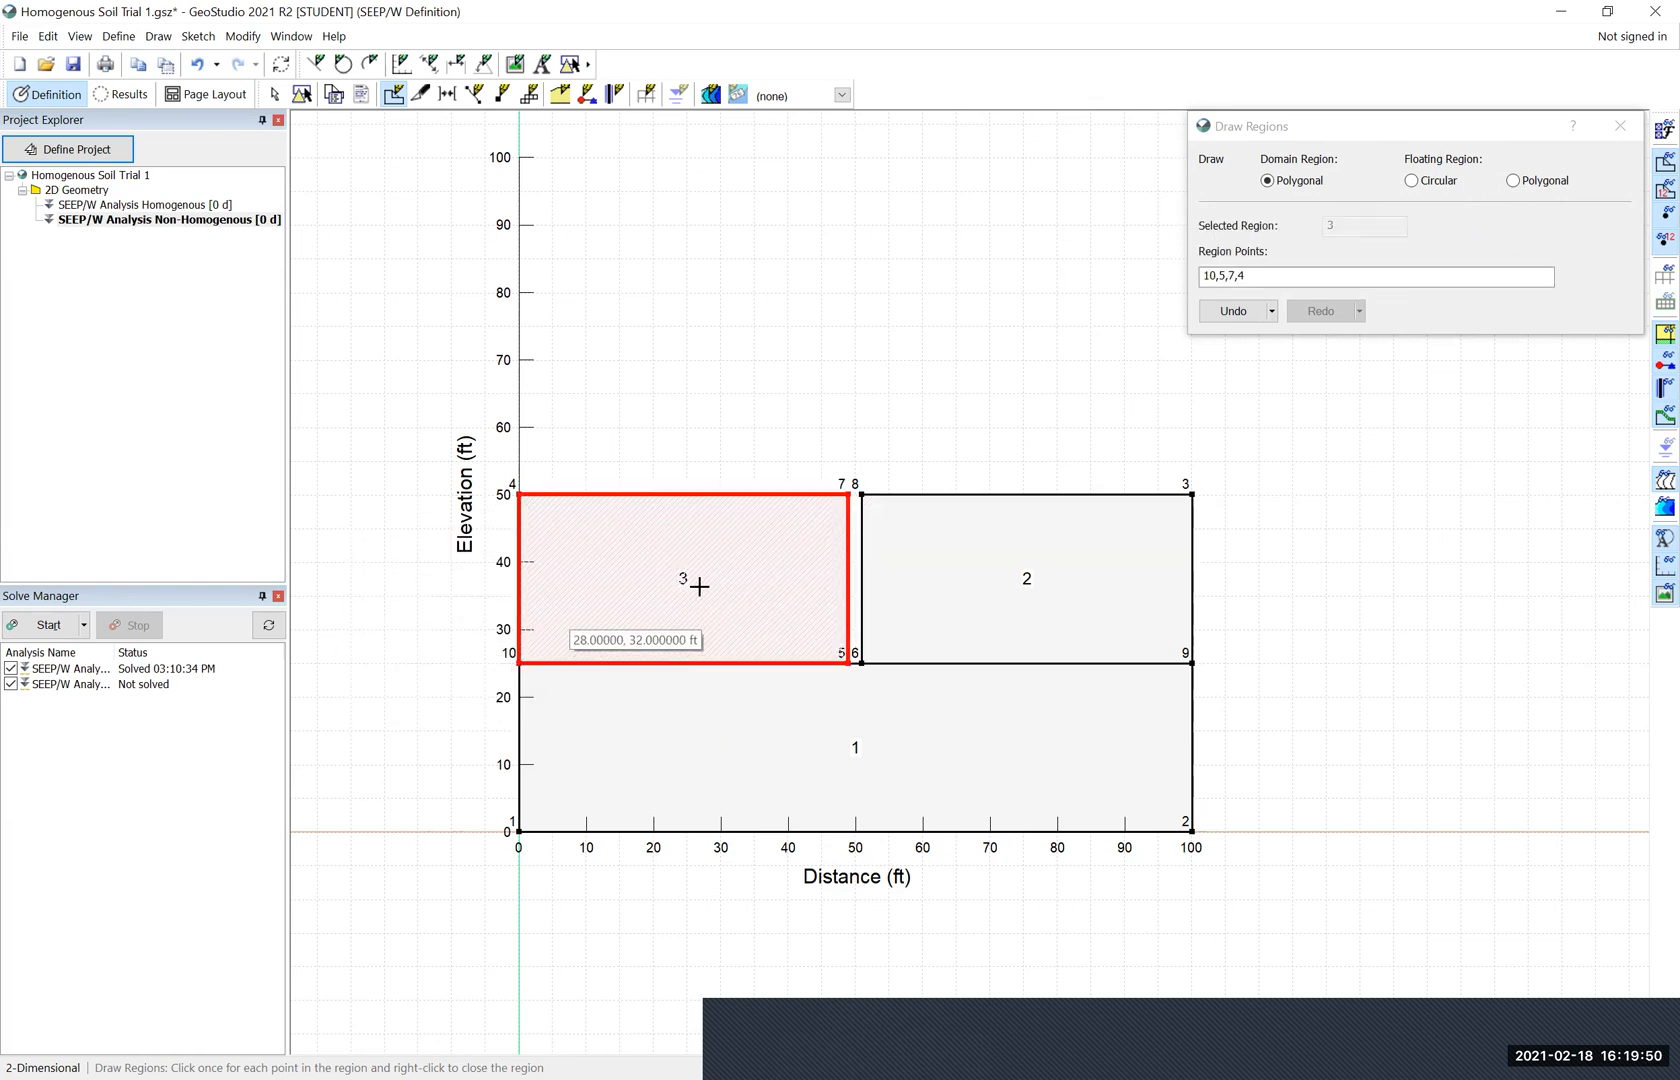
{"action": "key", "text": "Escape"}
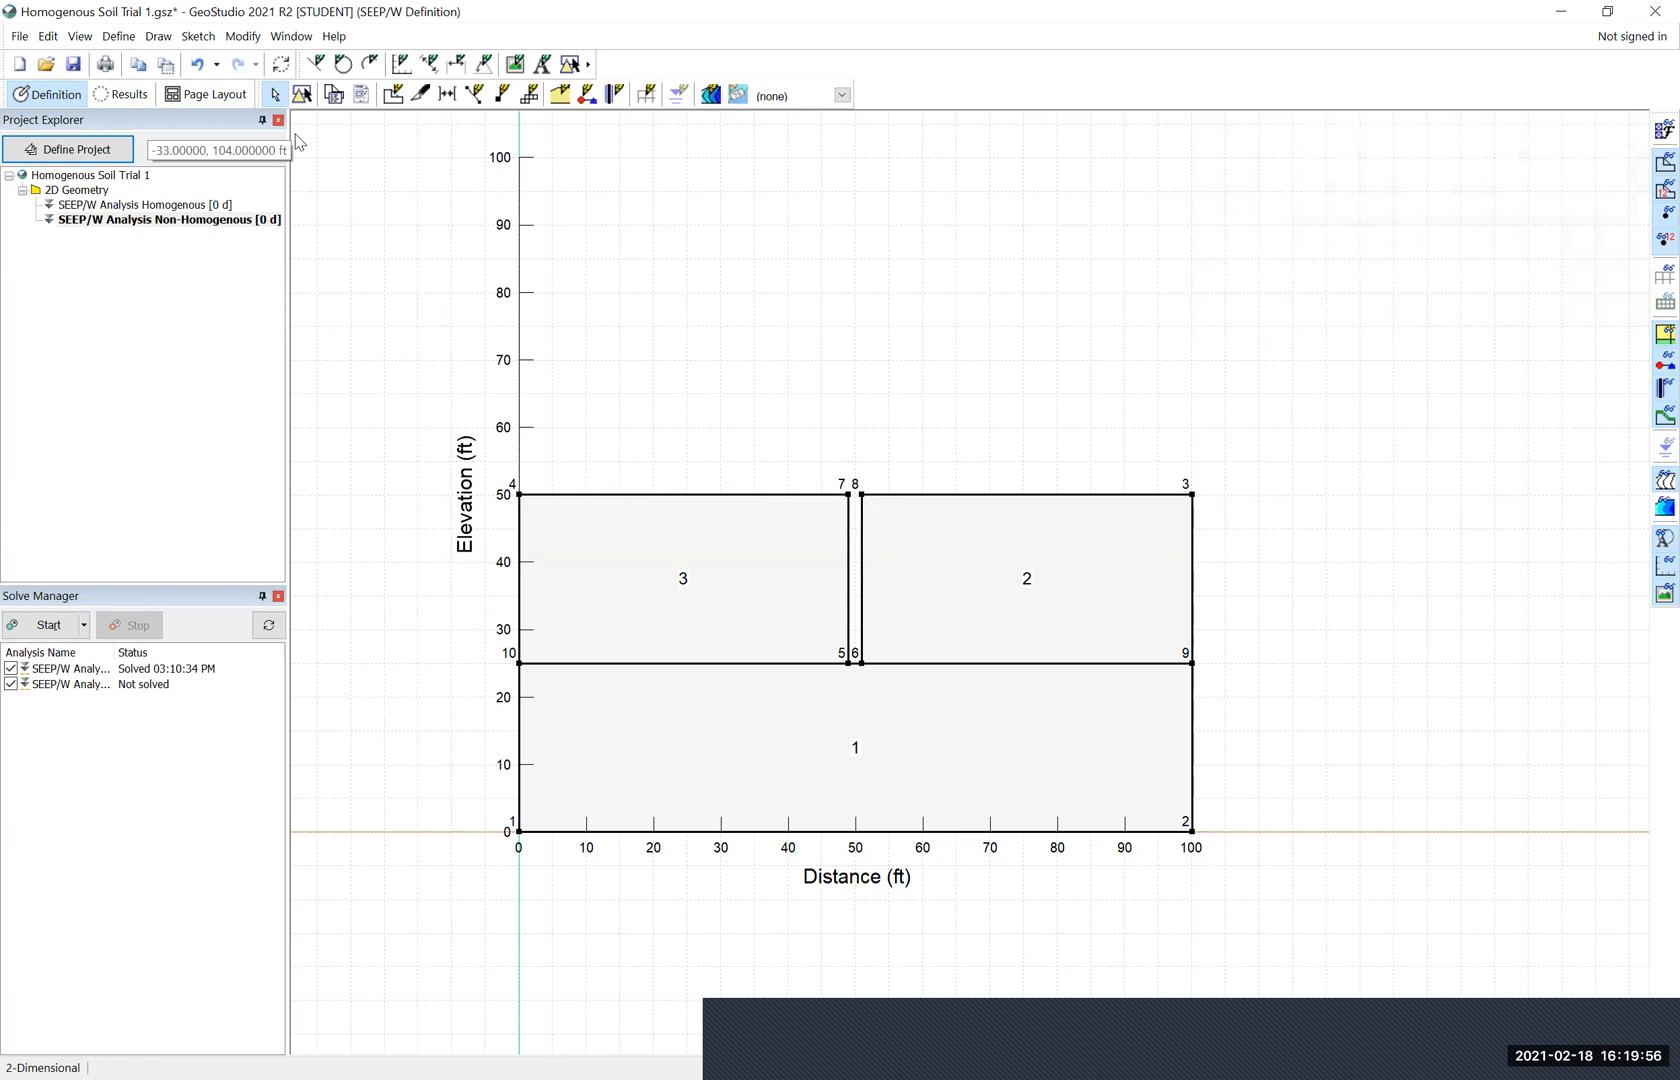
Add a material named Soil B with the Saturated Only model and a saturated X-conductivity of 8.2e-5
{"action": "left_click", "coordinate": [116, 38]}
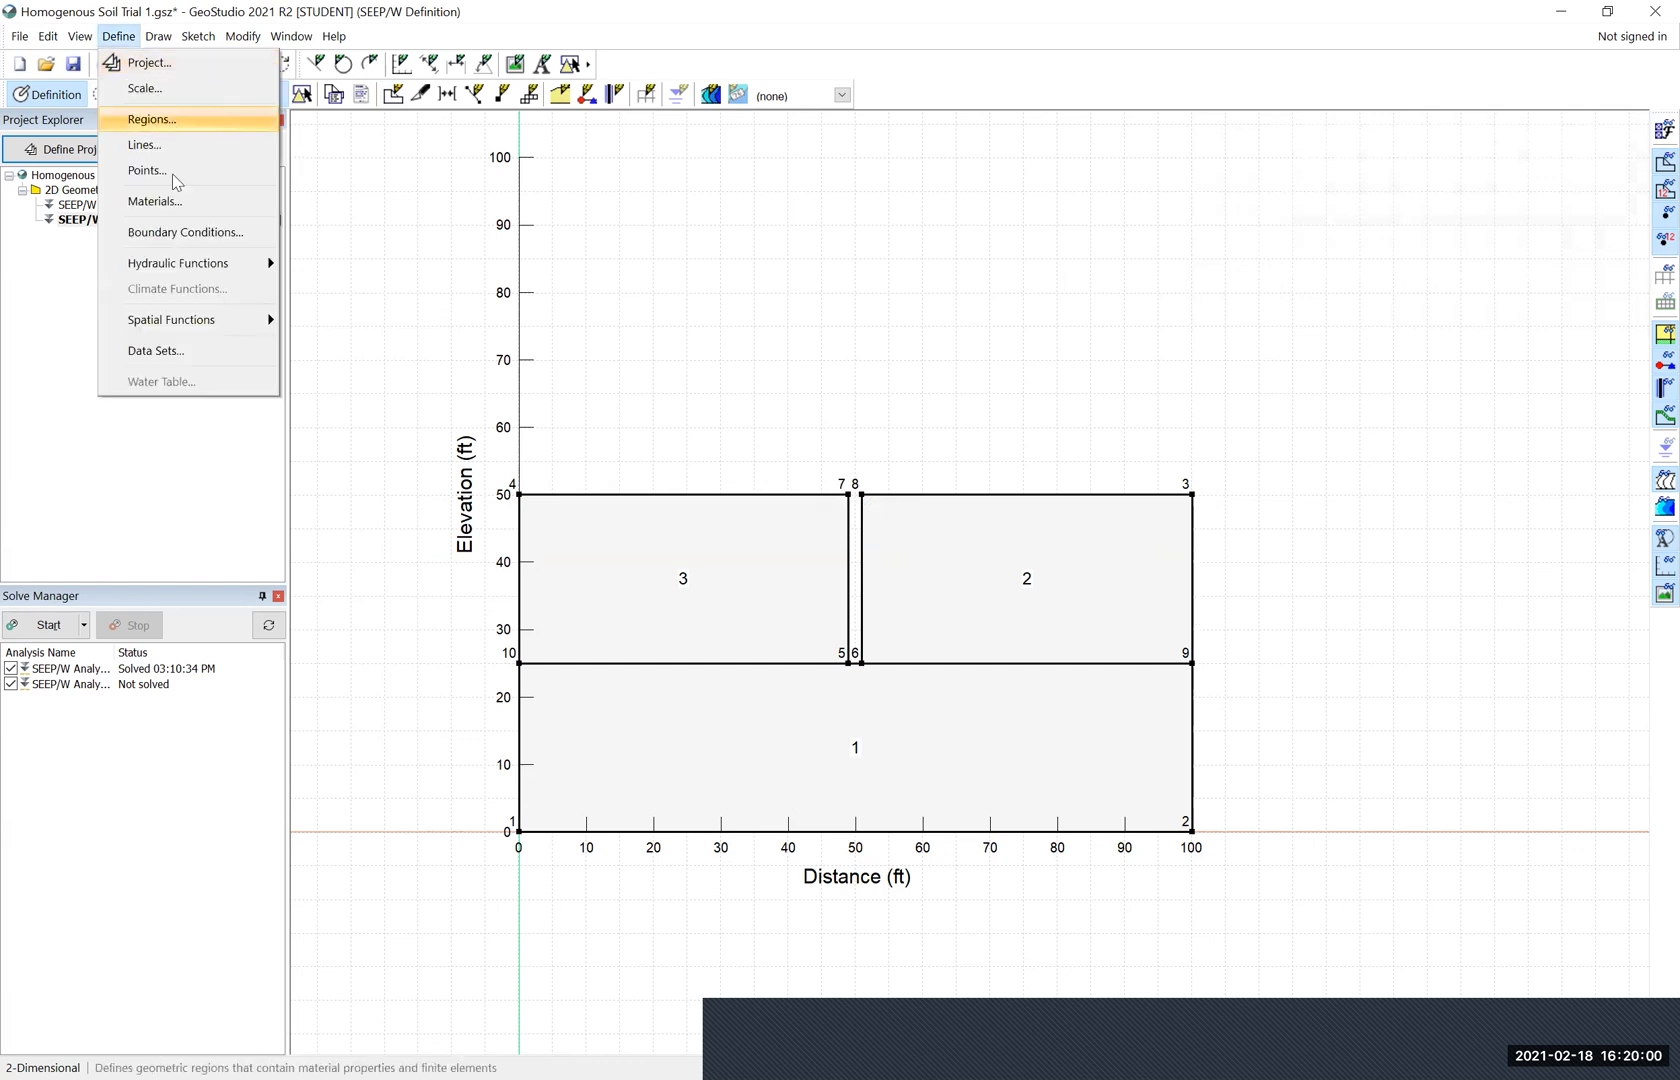
{"action": "left_click", "coordinate": [174, 205]}
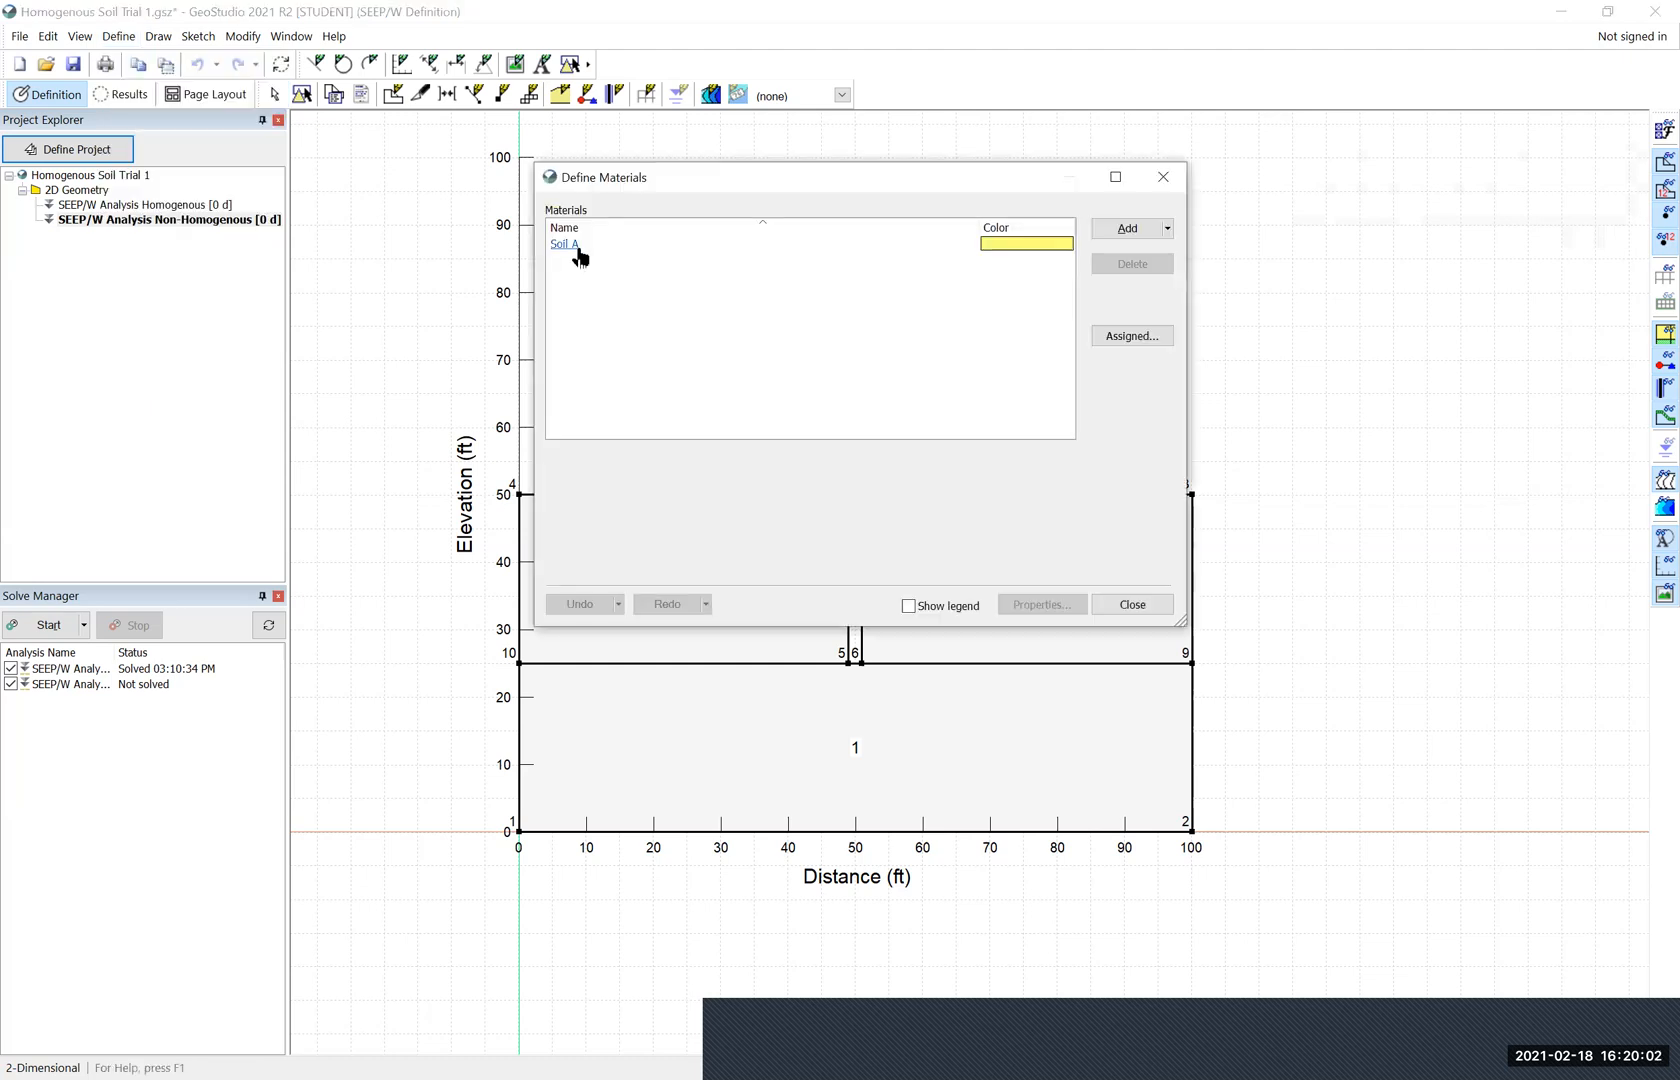
{"action": "left_click", "coordinate": [580, 247]}
{"action": "left_click", "coordinate": [1143, 226]}
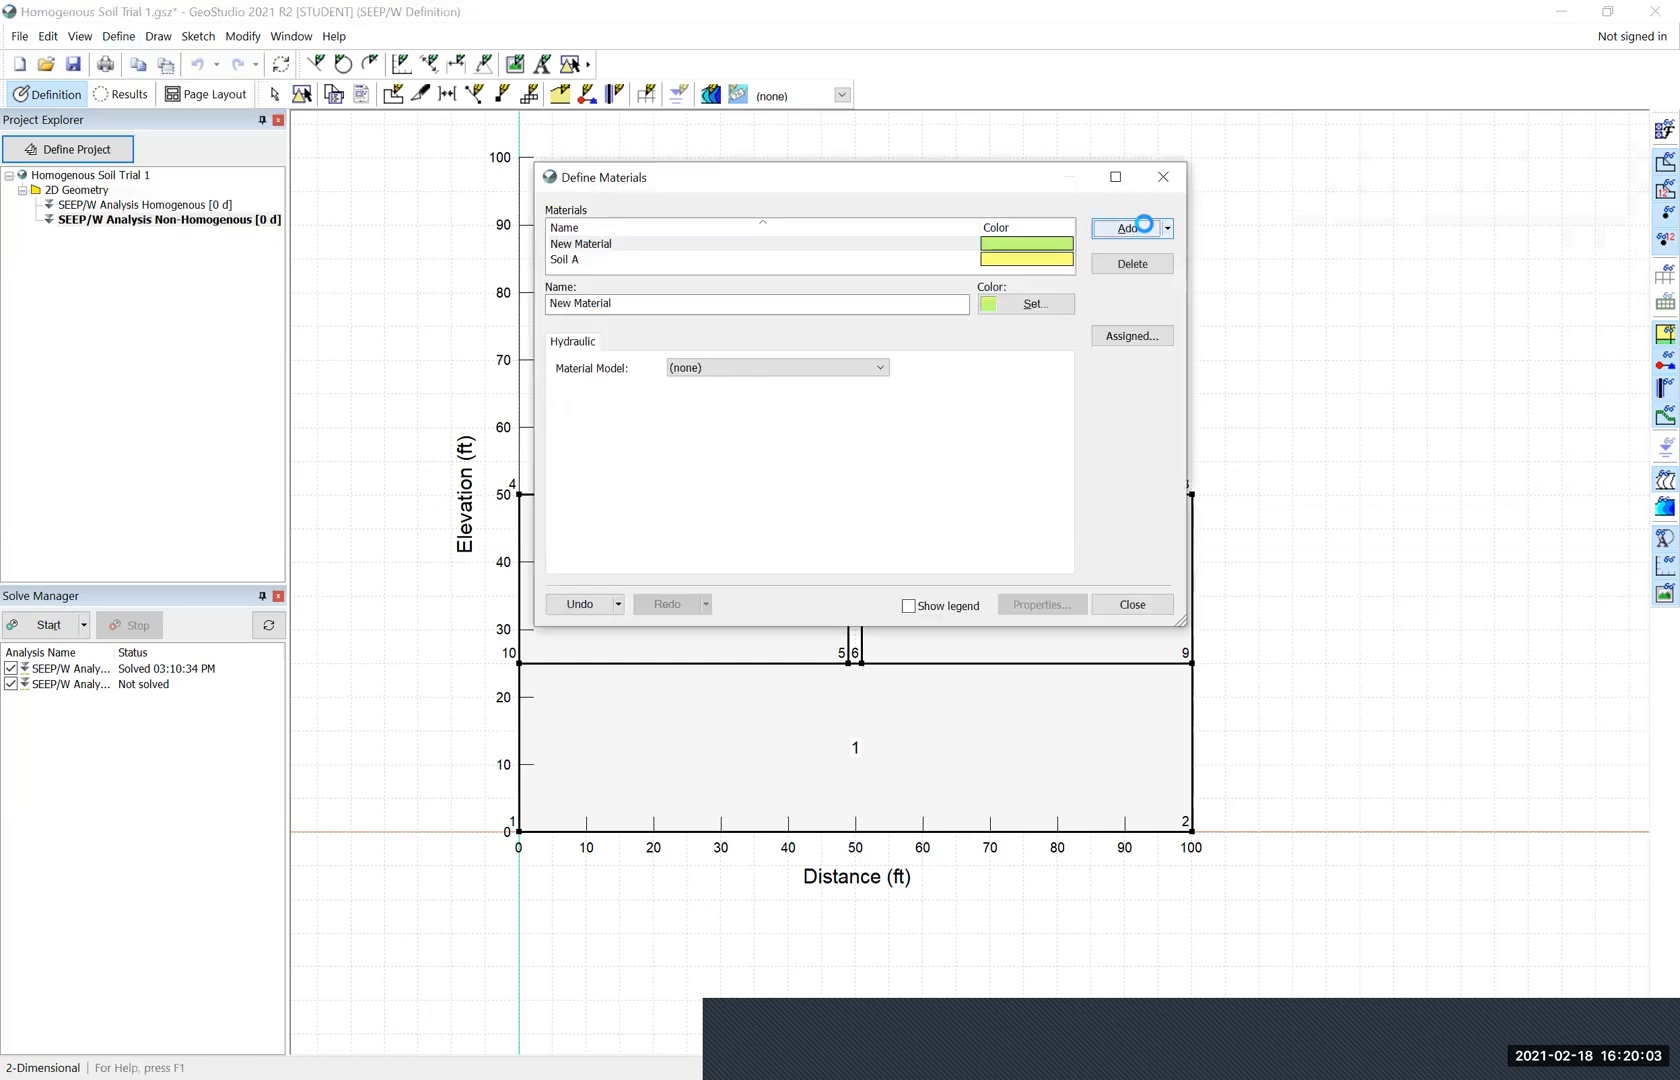
{"action": "left_click", "coordinate": [590, 244]}
{"action": "left_click", "coordinate": [650, 305]}
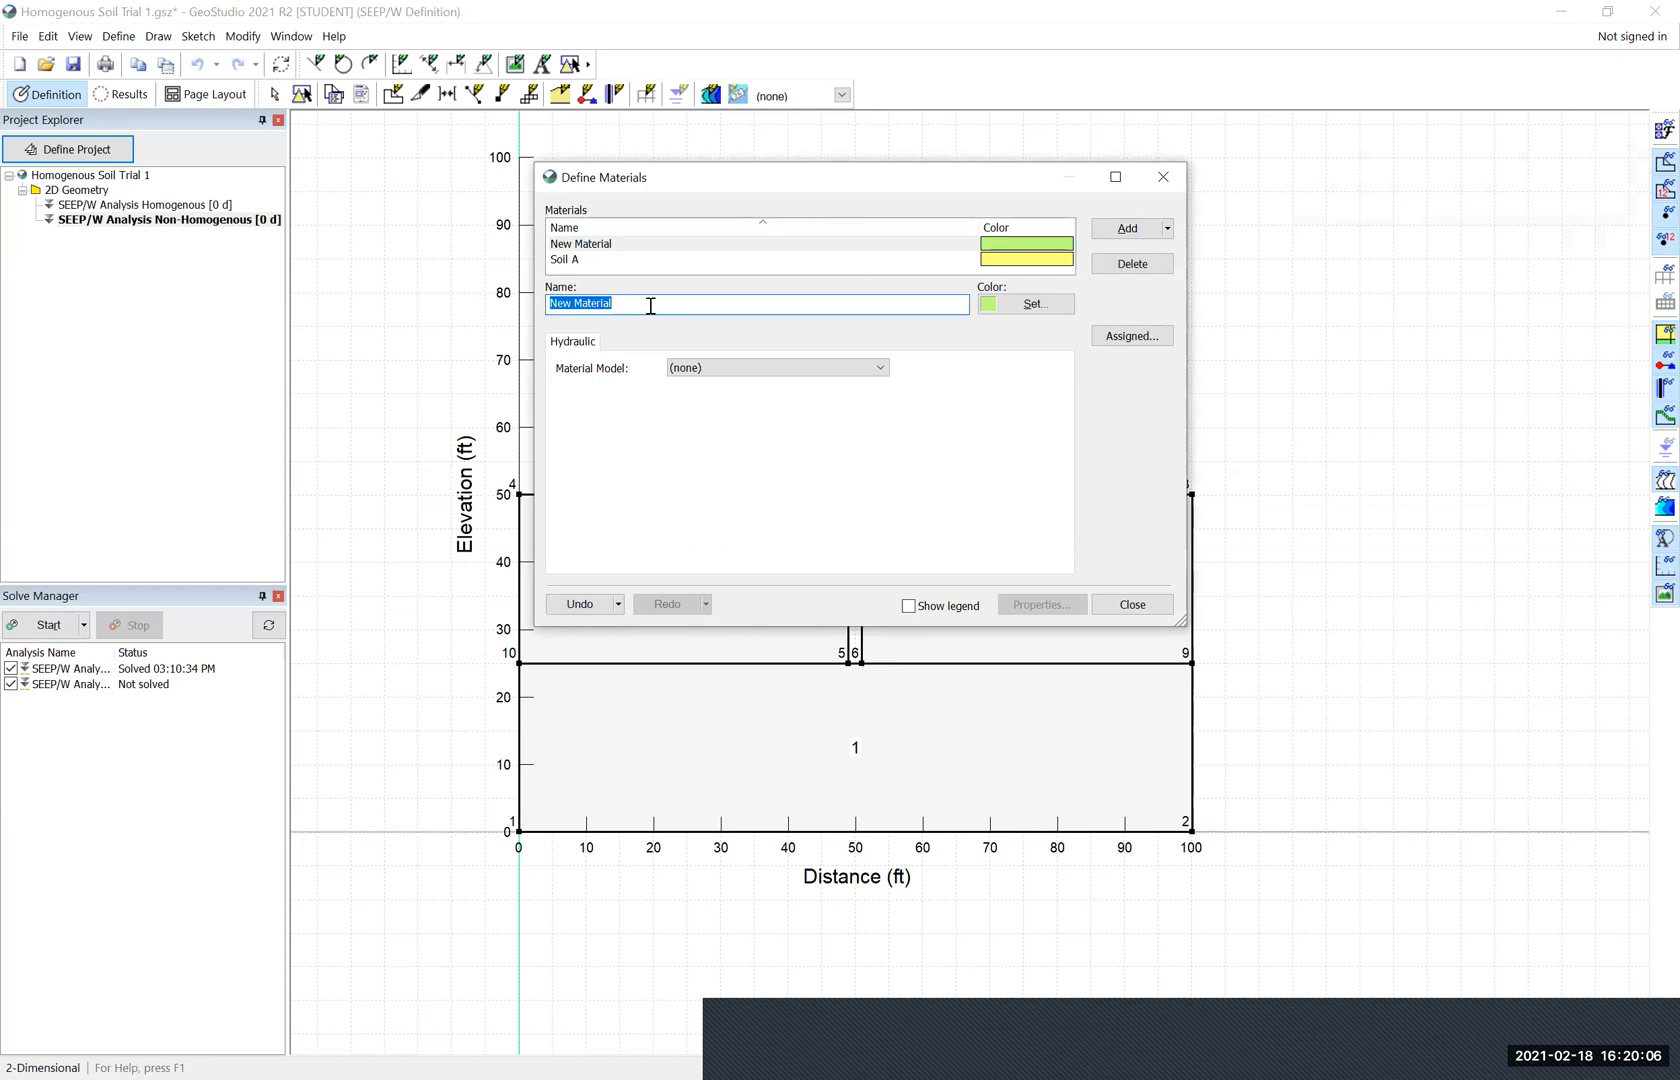
{"action": "type", "text": "So"}
{"action": "left_click", "coordinate": [716, 368]}
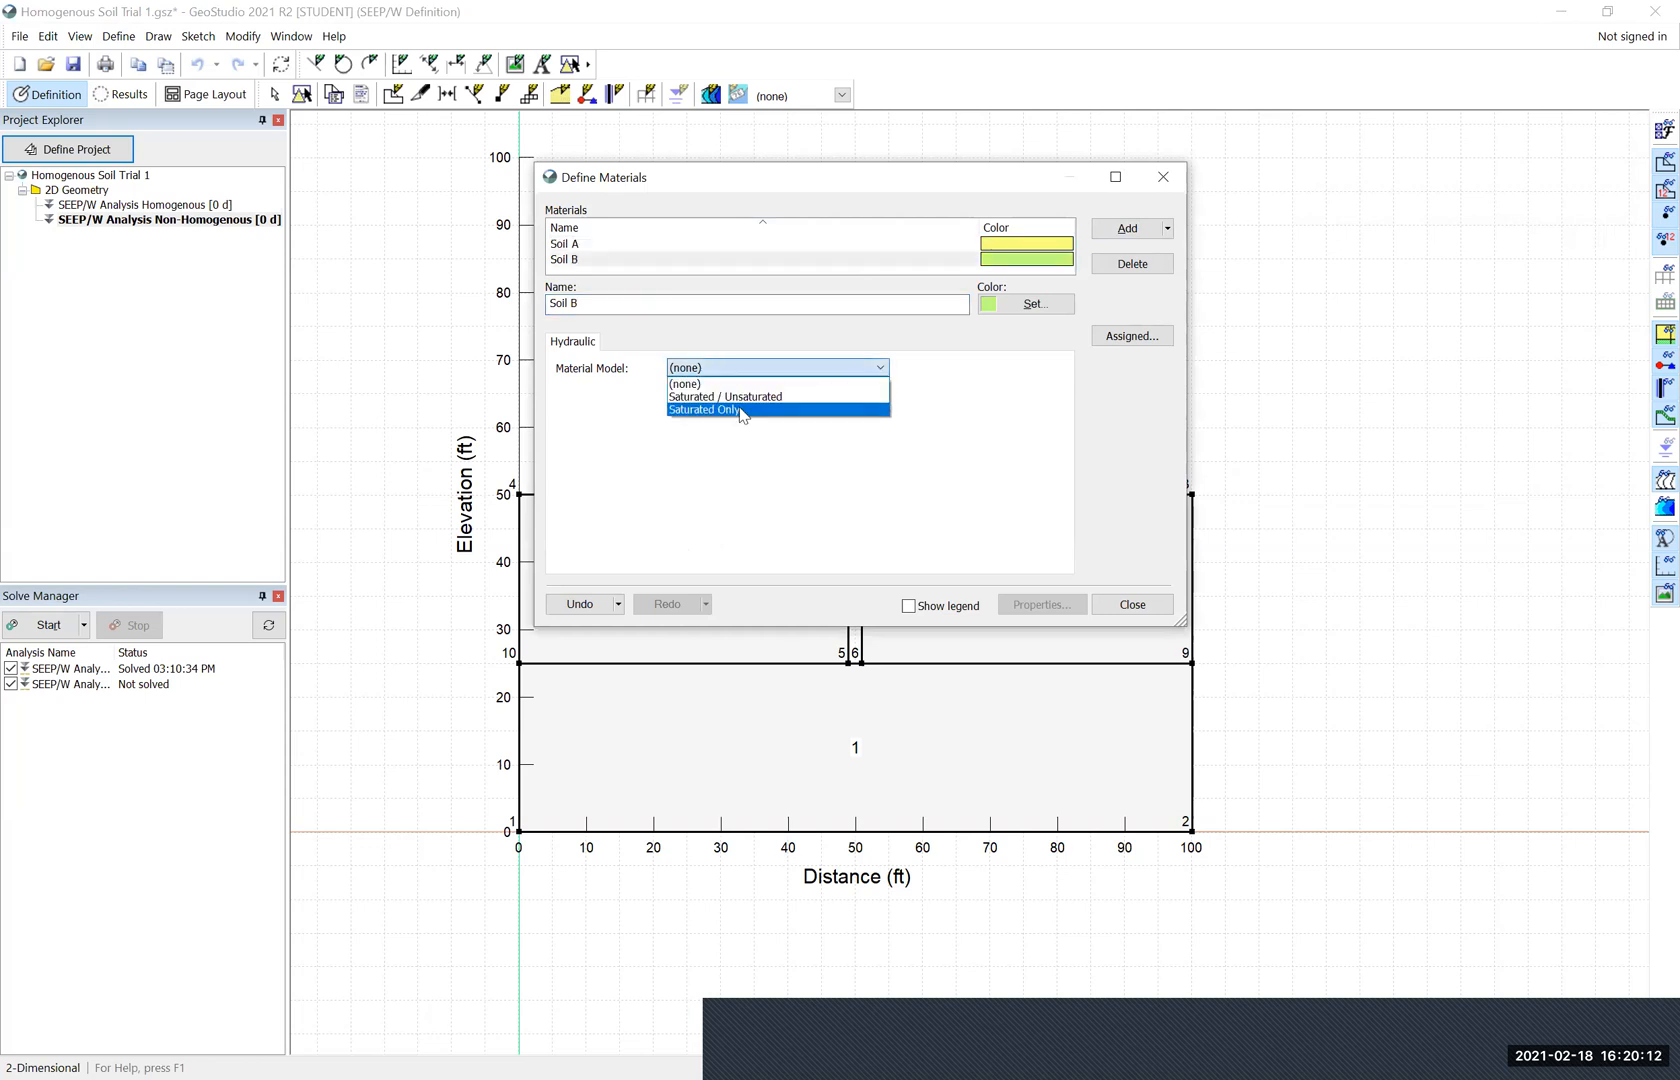
{"action": "left_click", "coordinate": [741, 410]}
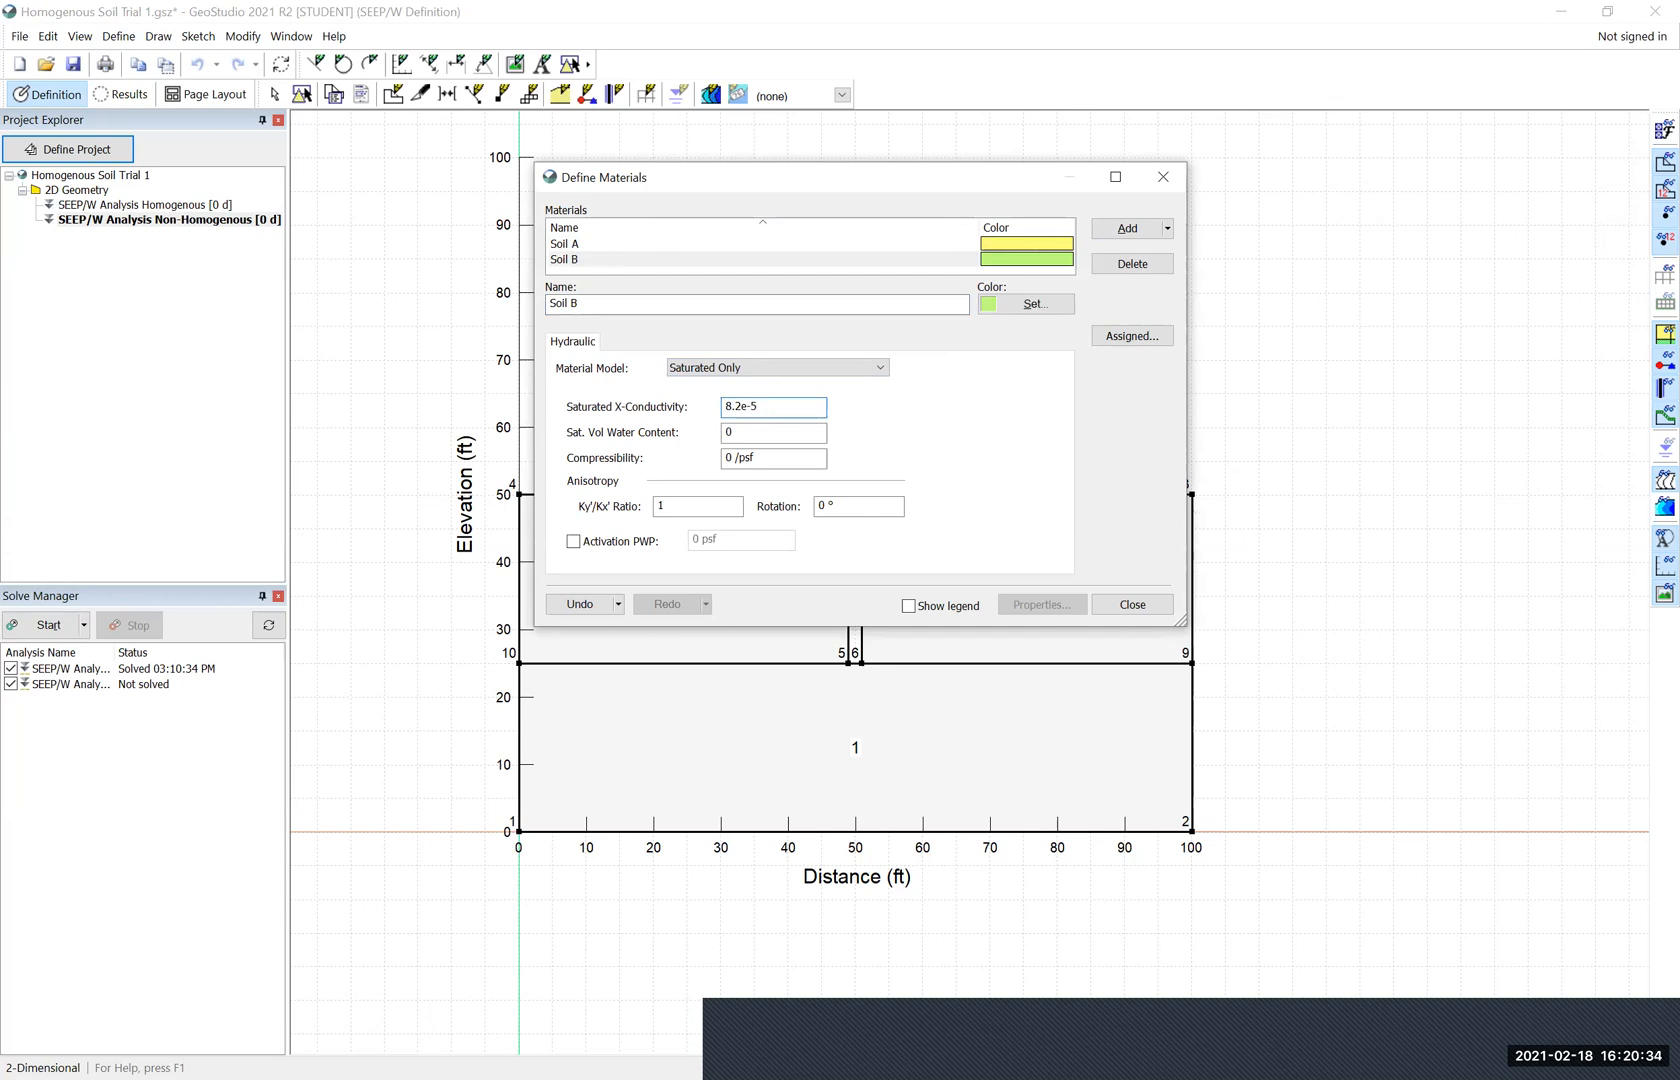
{"action": "left_click", "coordinate": [1130, 605]}
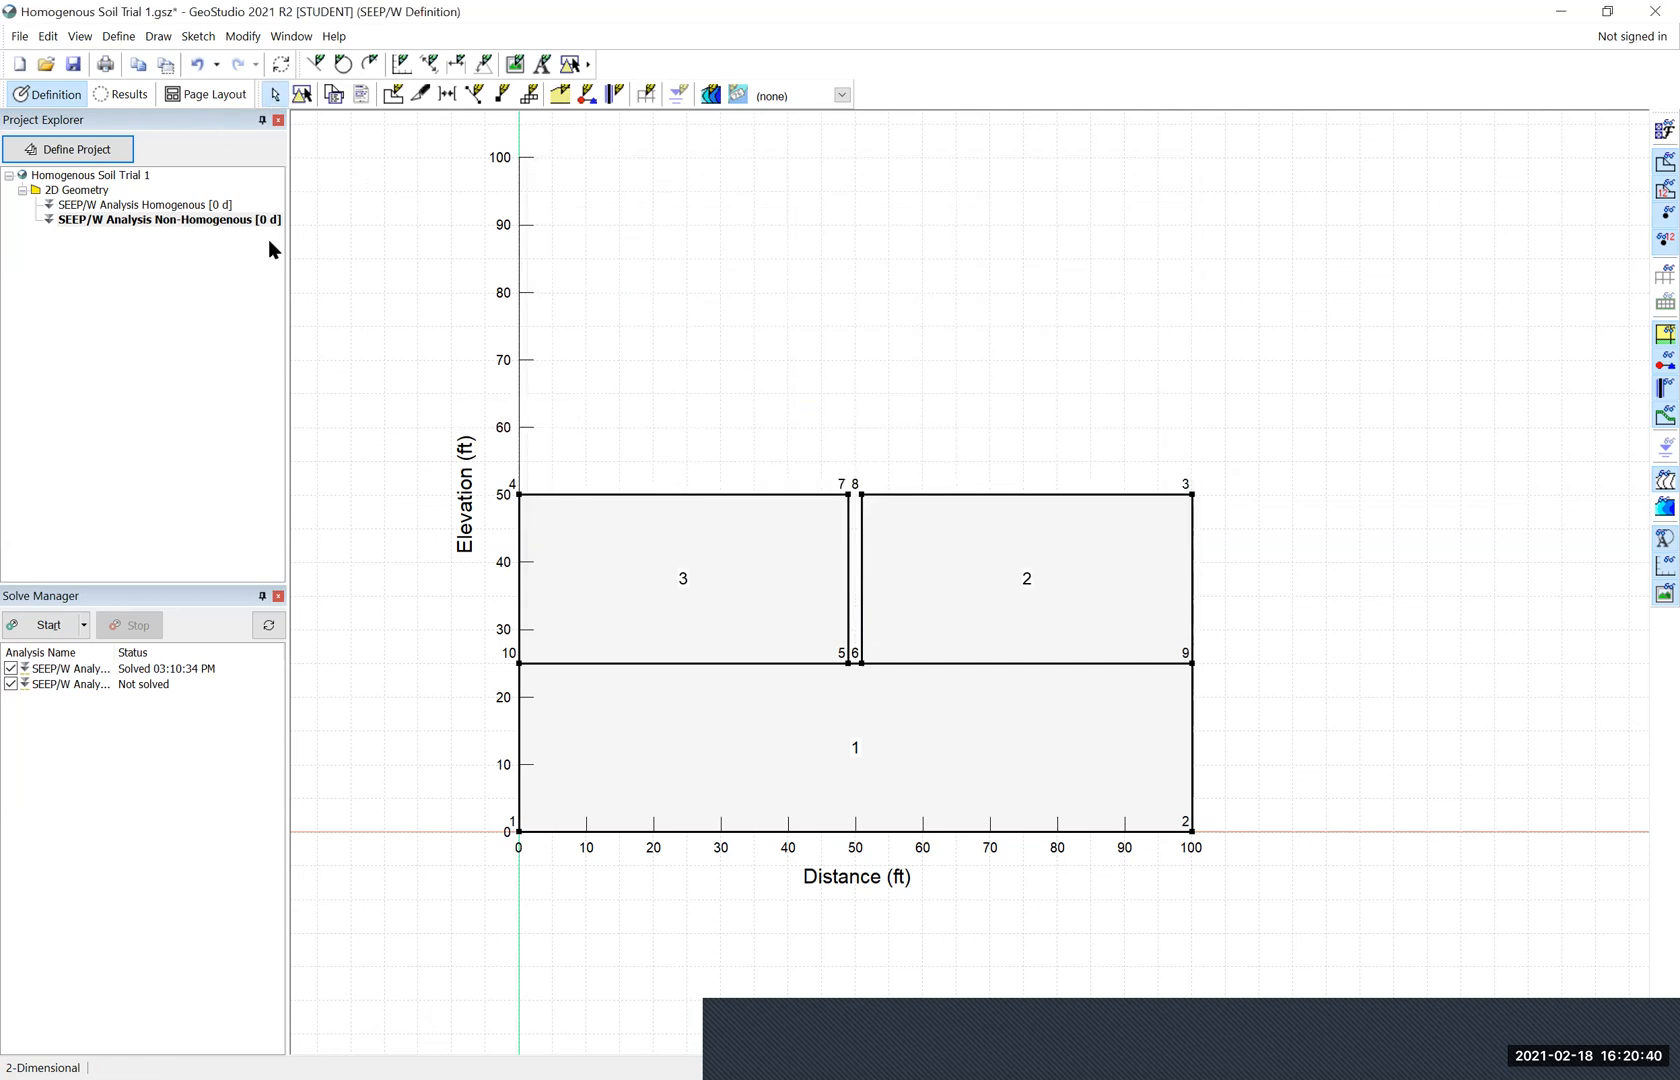
Assign Soil A to the two upper regions and Soil B to the lower region
{"action": "left_click", "coordinate": [158, 36]}
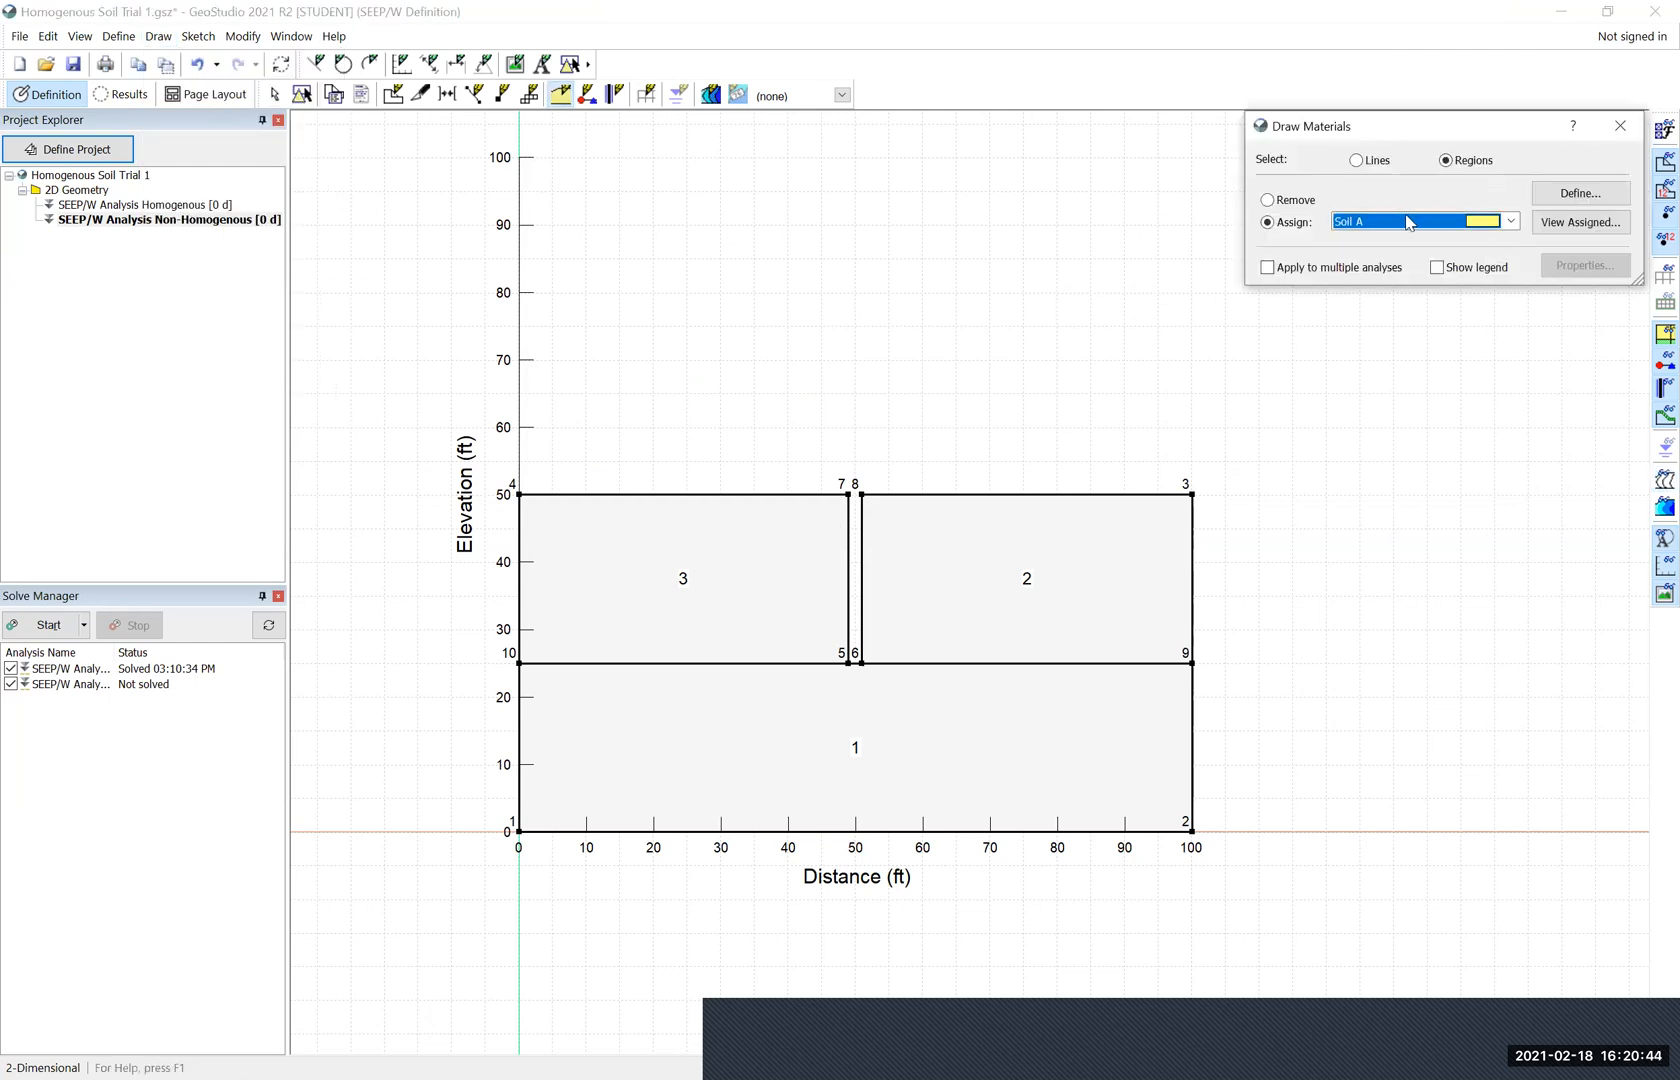
{"action": "left_click", "coordinate": [1072, 574]}
{"action": "left_click", "coordinate": [686, 555]}
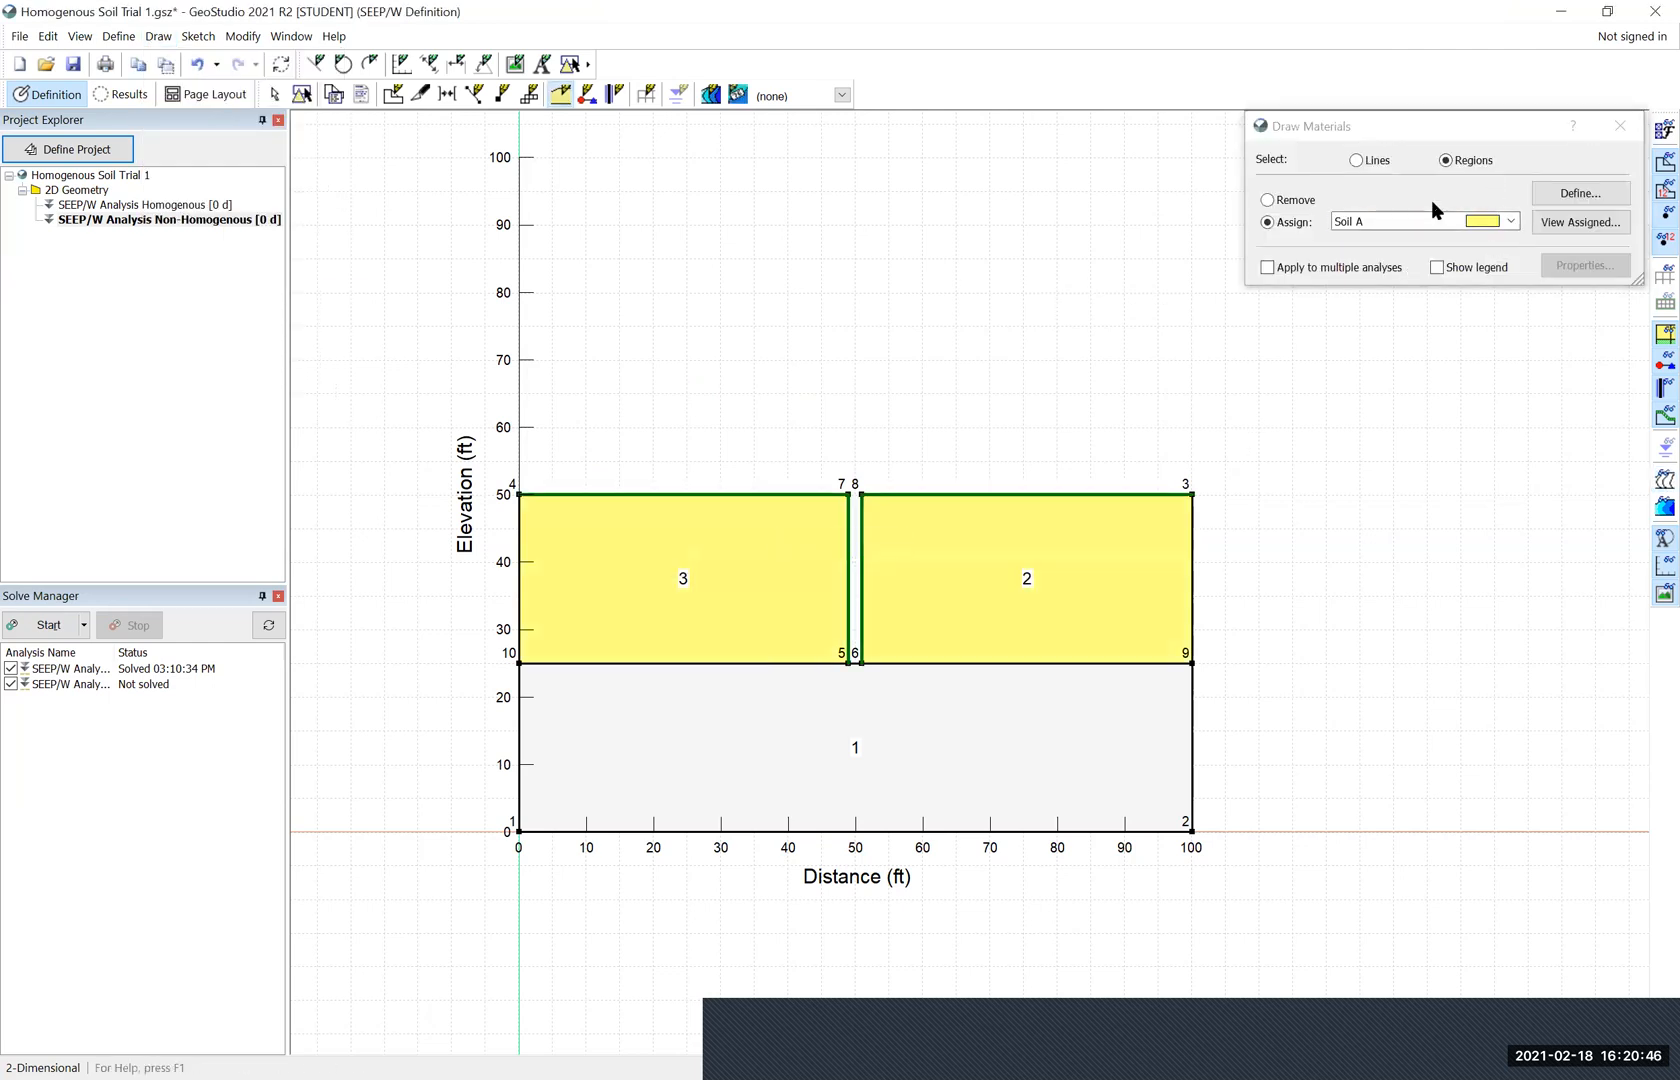
{"action": "left_click", "coordinate": [1393, 228]}
{"action": "left_click", "coordinate": [1380, 255]}
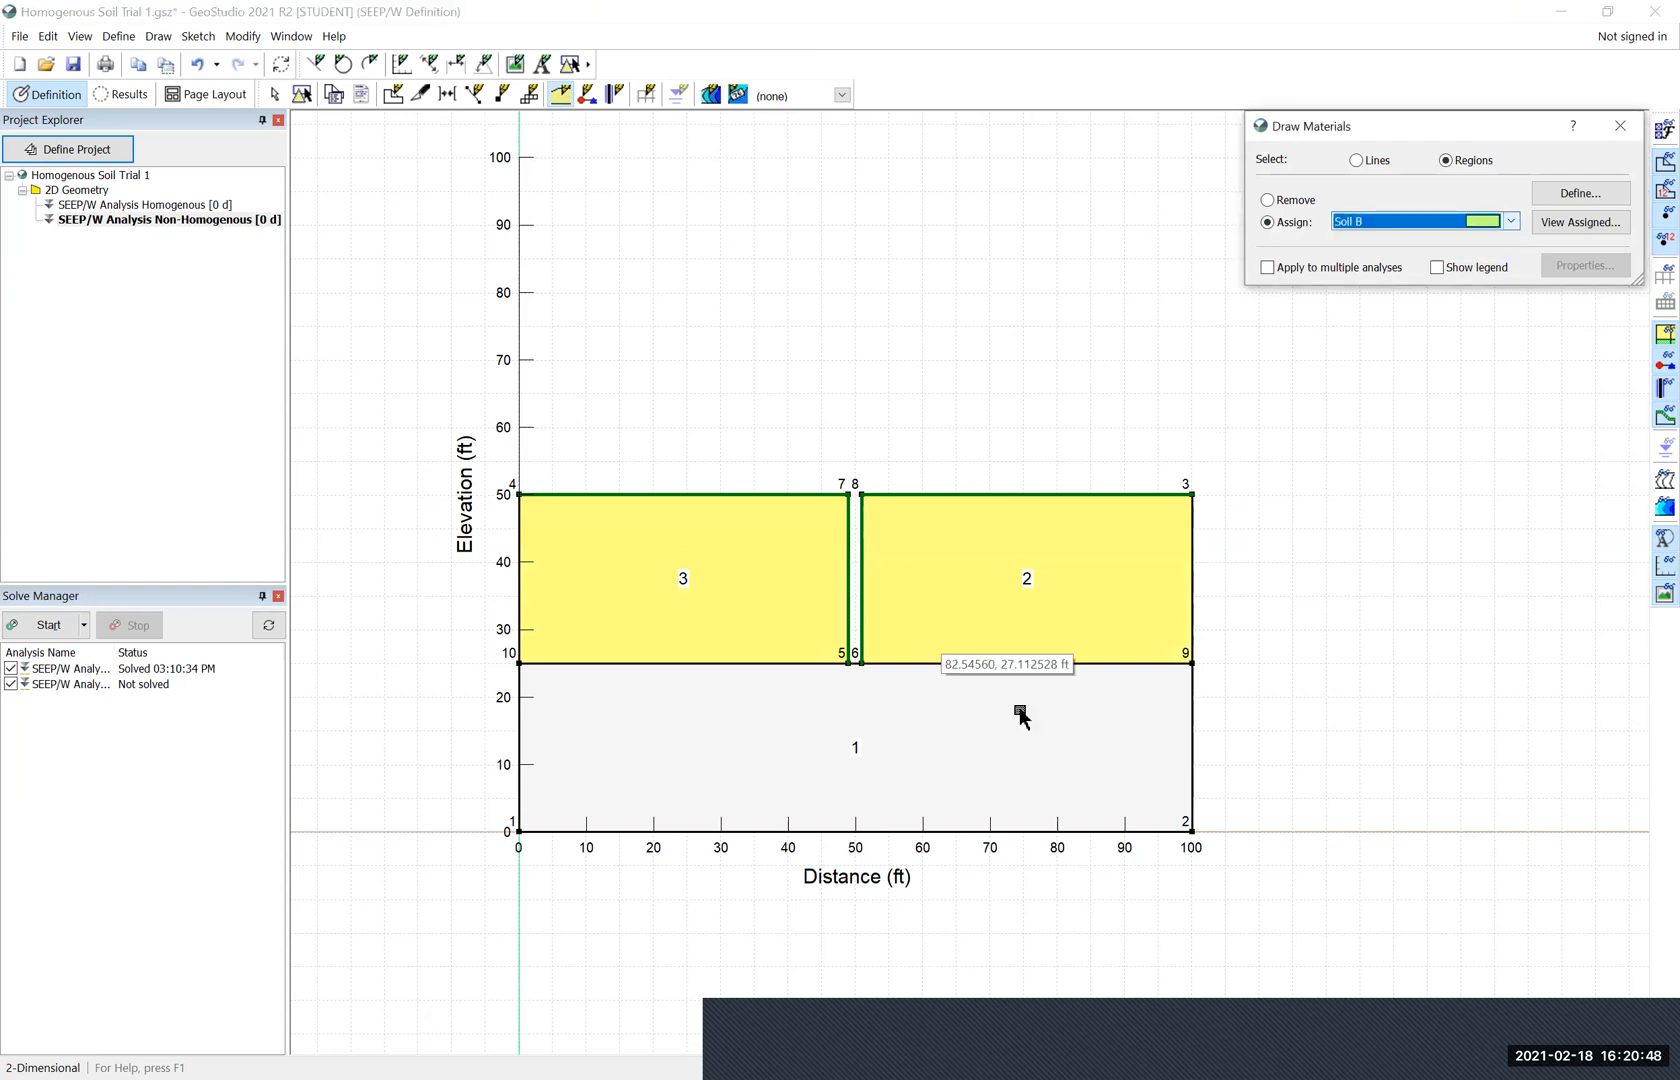
{"action": "left_click", "coordinate": [1020, 715]}
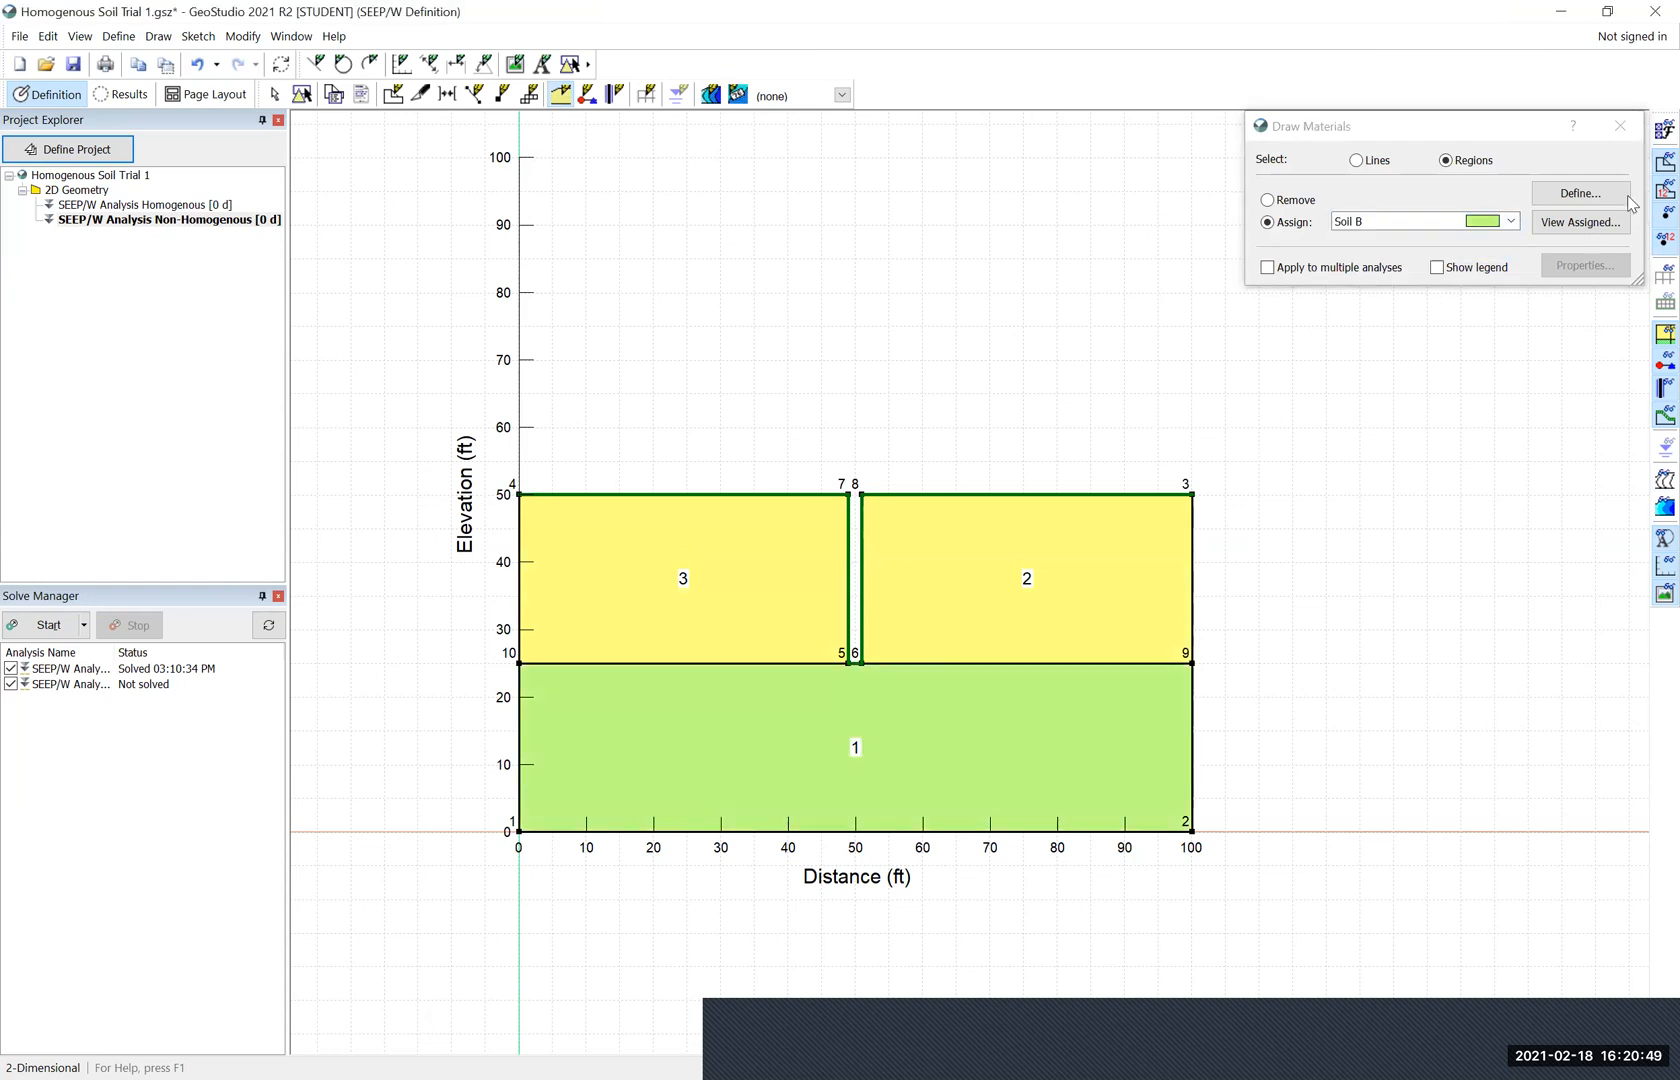
{"action": "left_click", "coordinate": [1620, 125]}
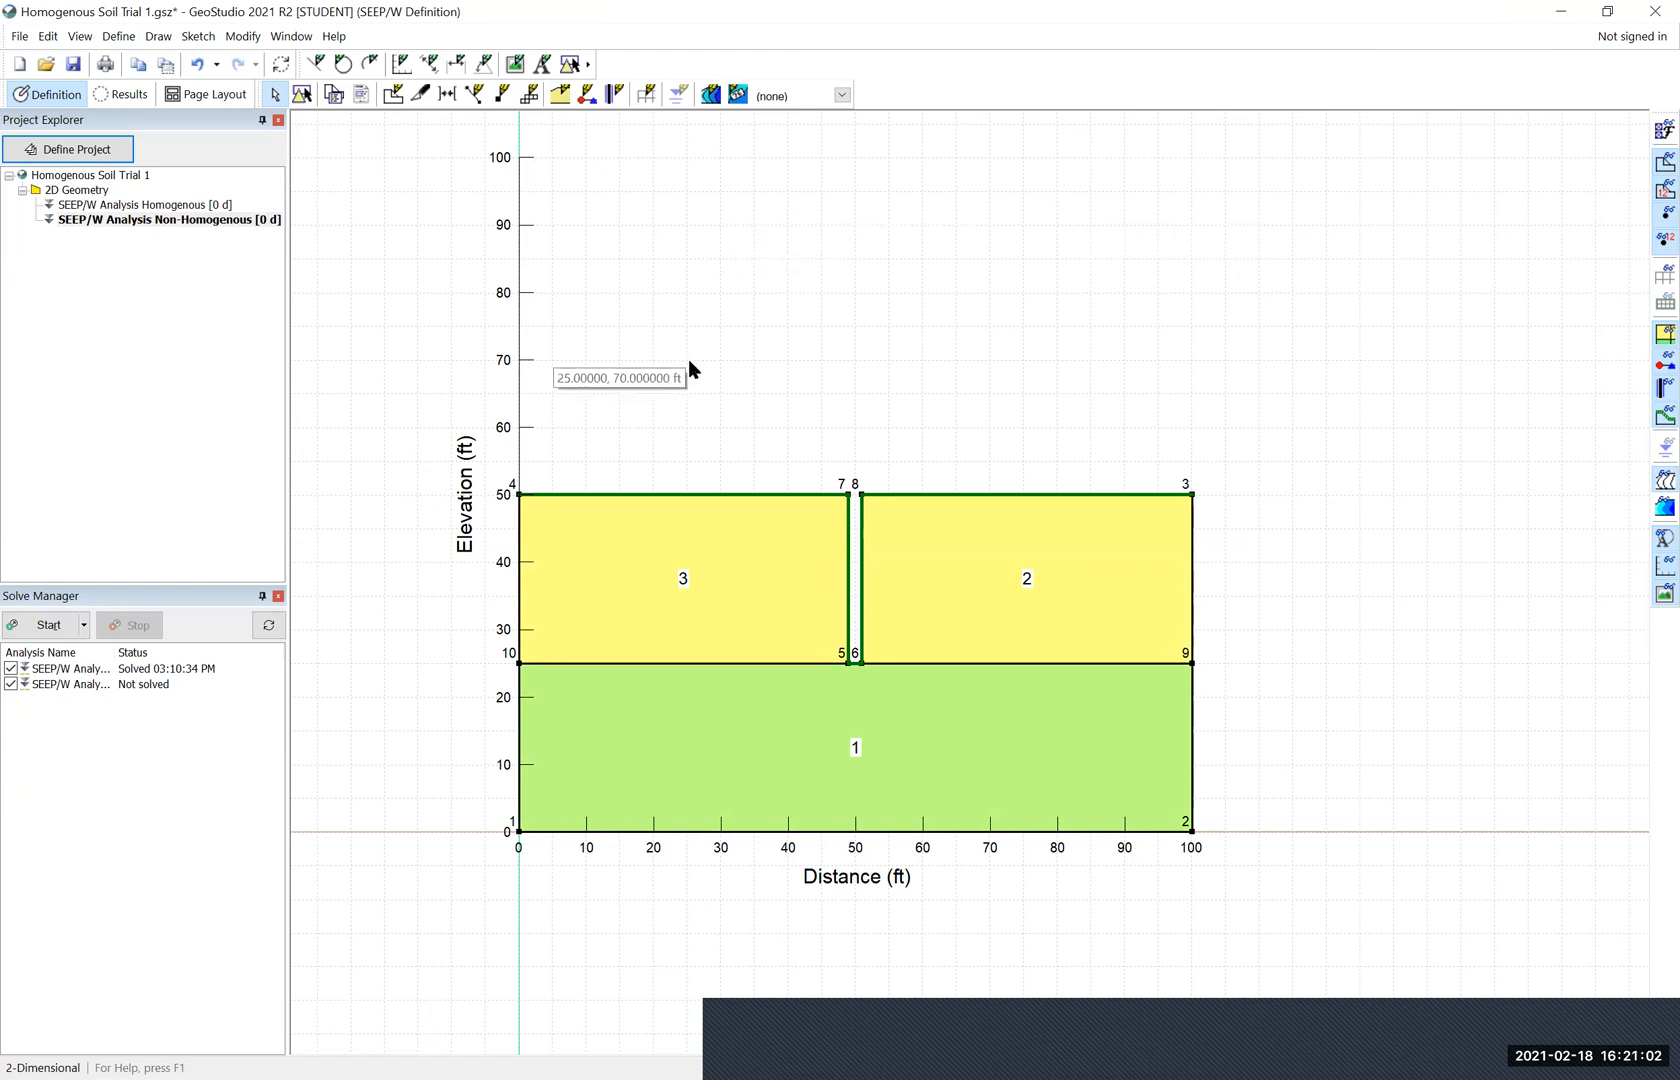
Apply the Upstream boundary condition to the ground line between points 4 and 7 and Downstream to the line between points 8 and 3
{"action": "left_click", "coordinate": [155, 38]}
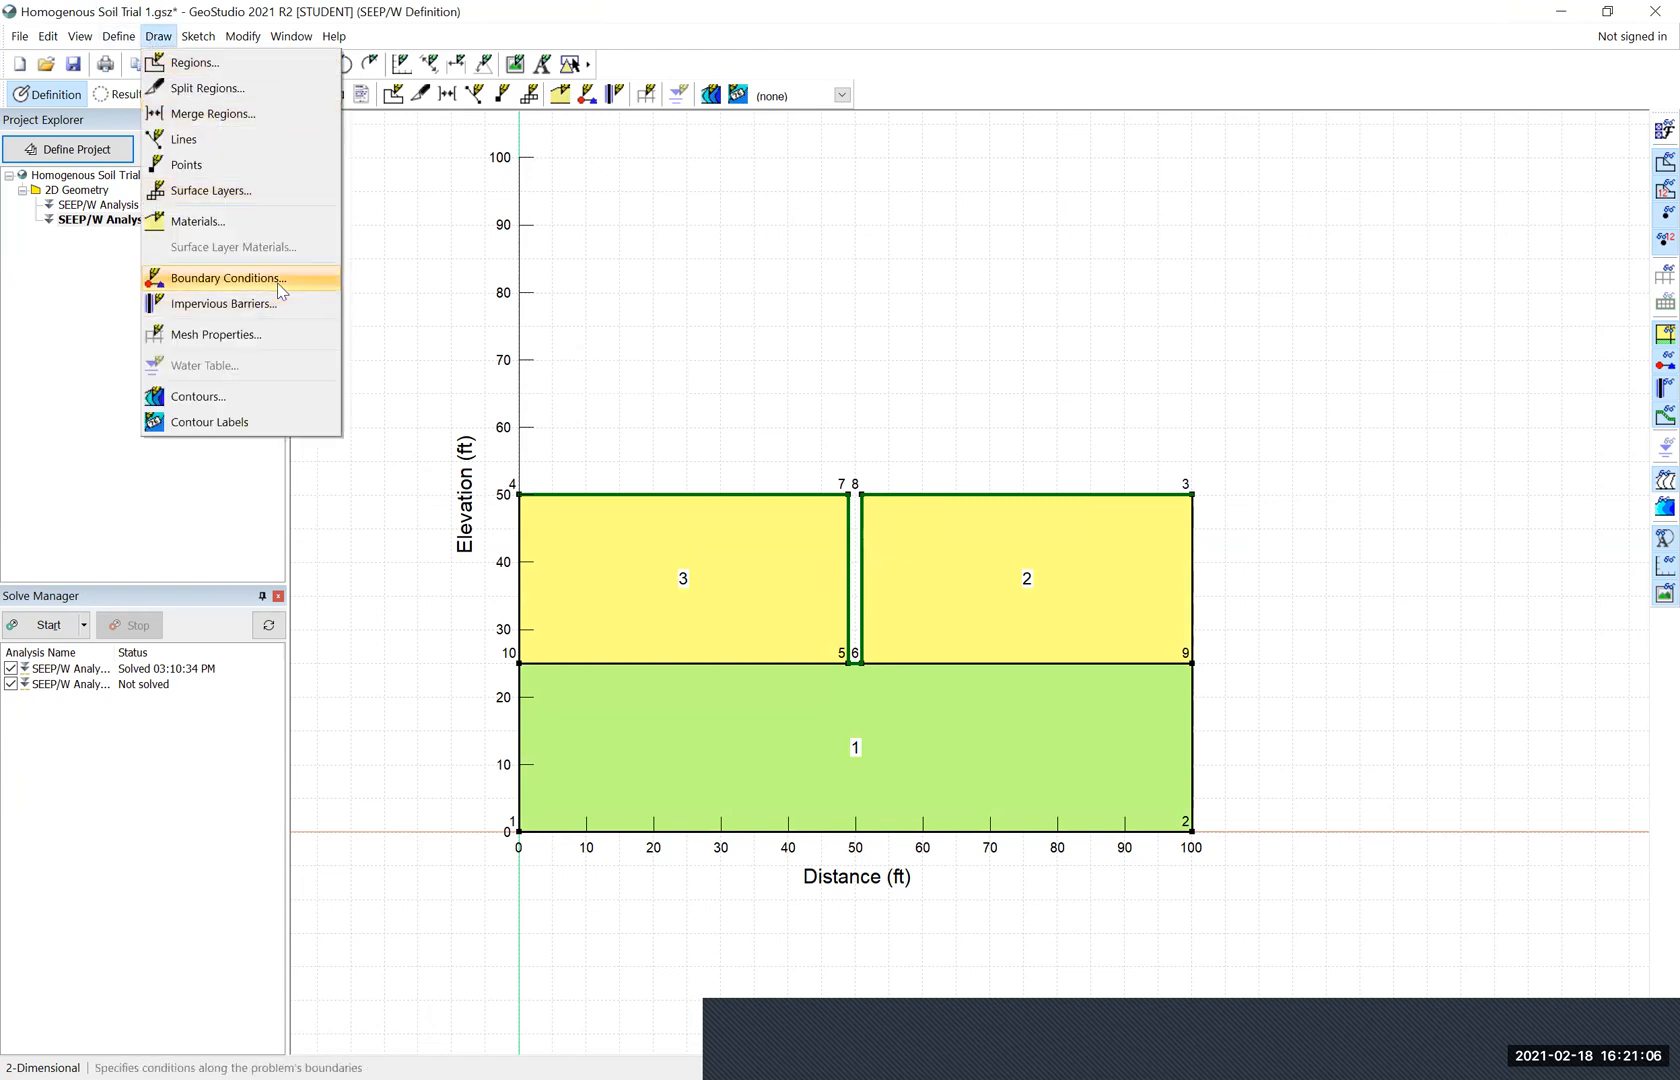
{"action": "left_click", "coordinate": [228, 278]}
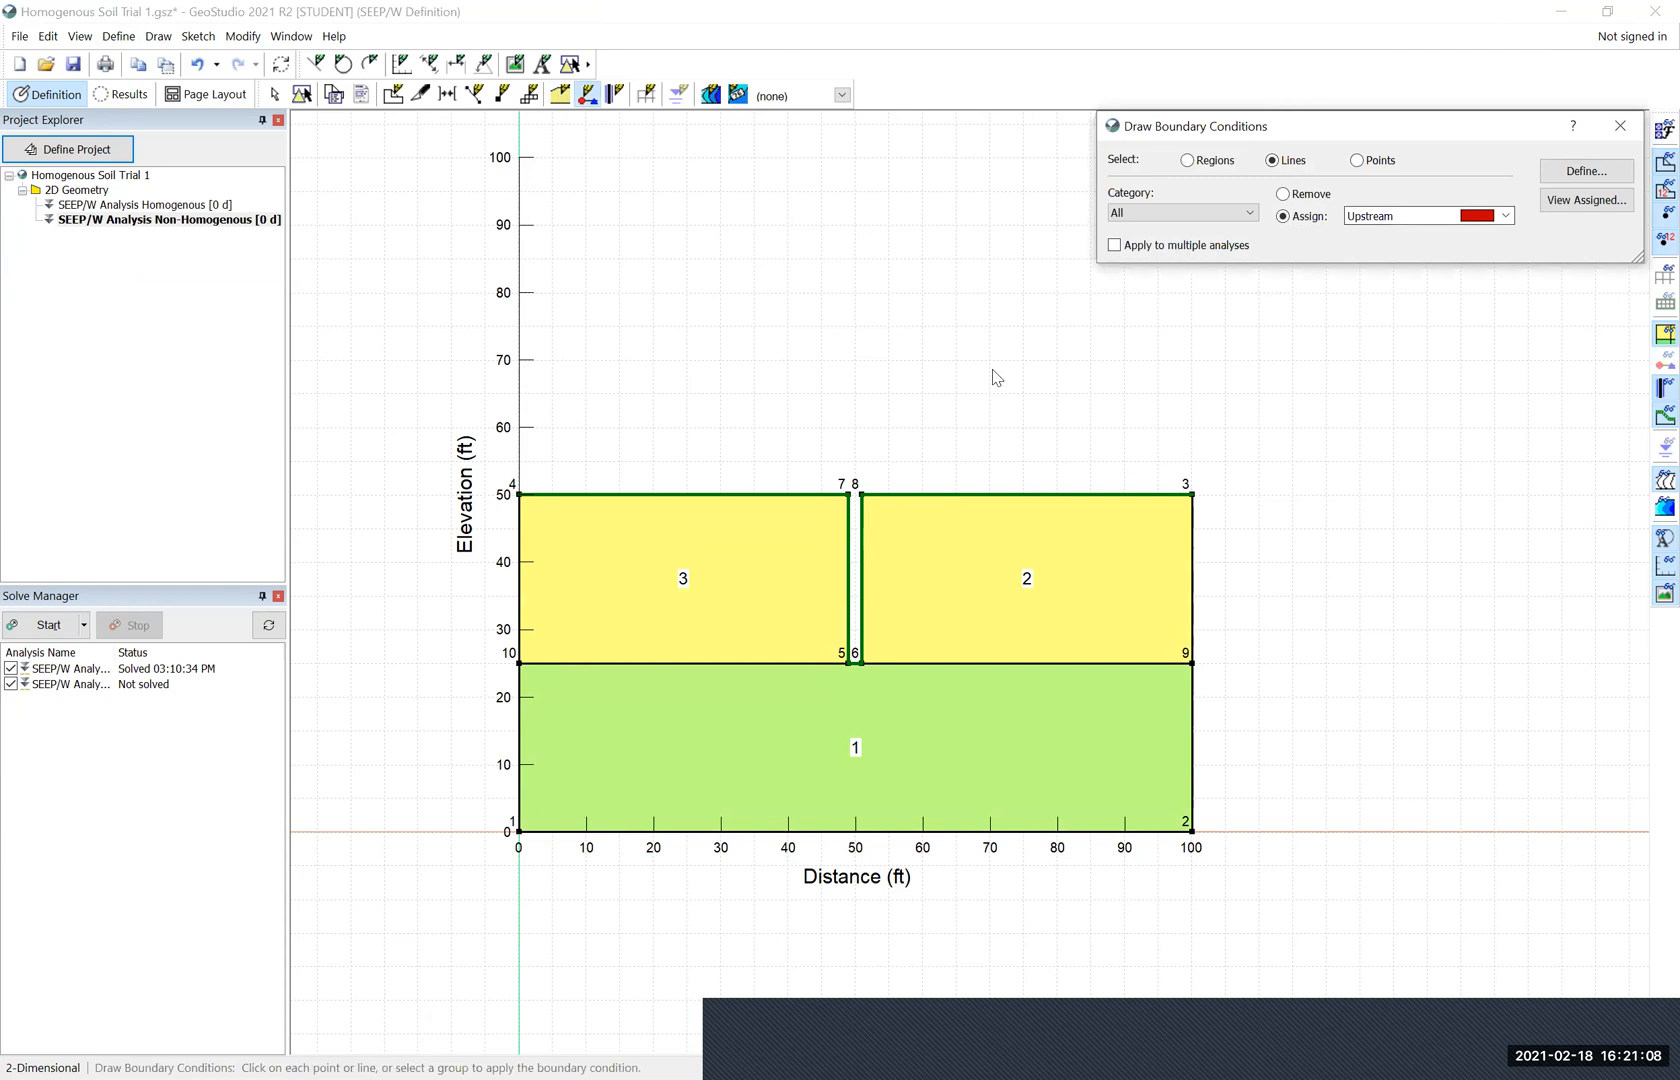
{"action": "left_click", "coordinate": [692, 494]}
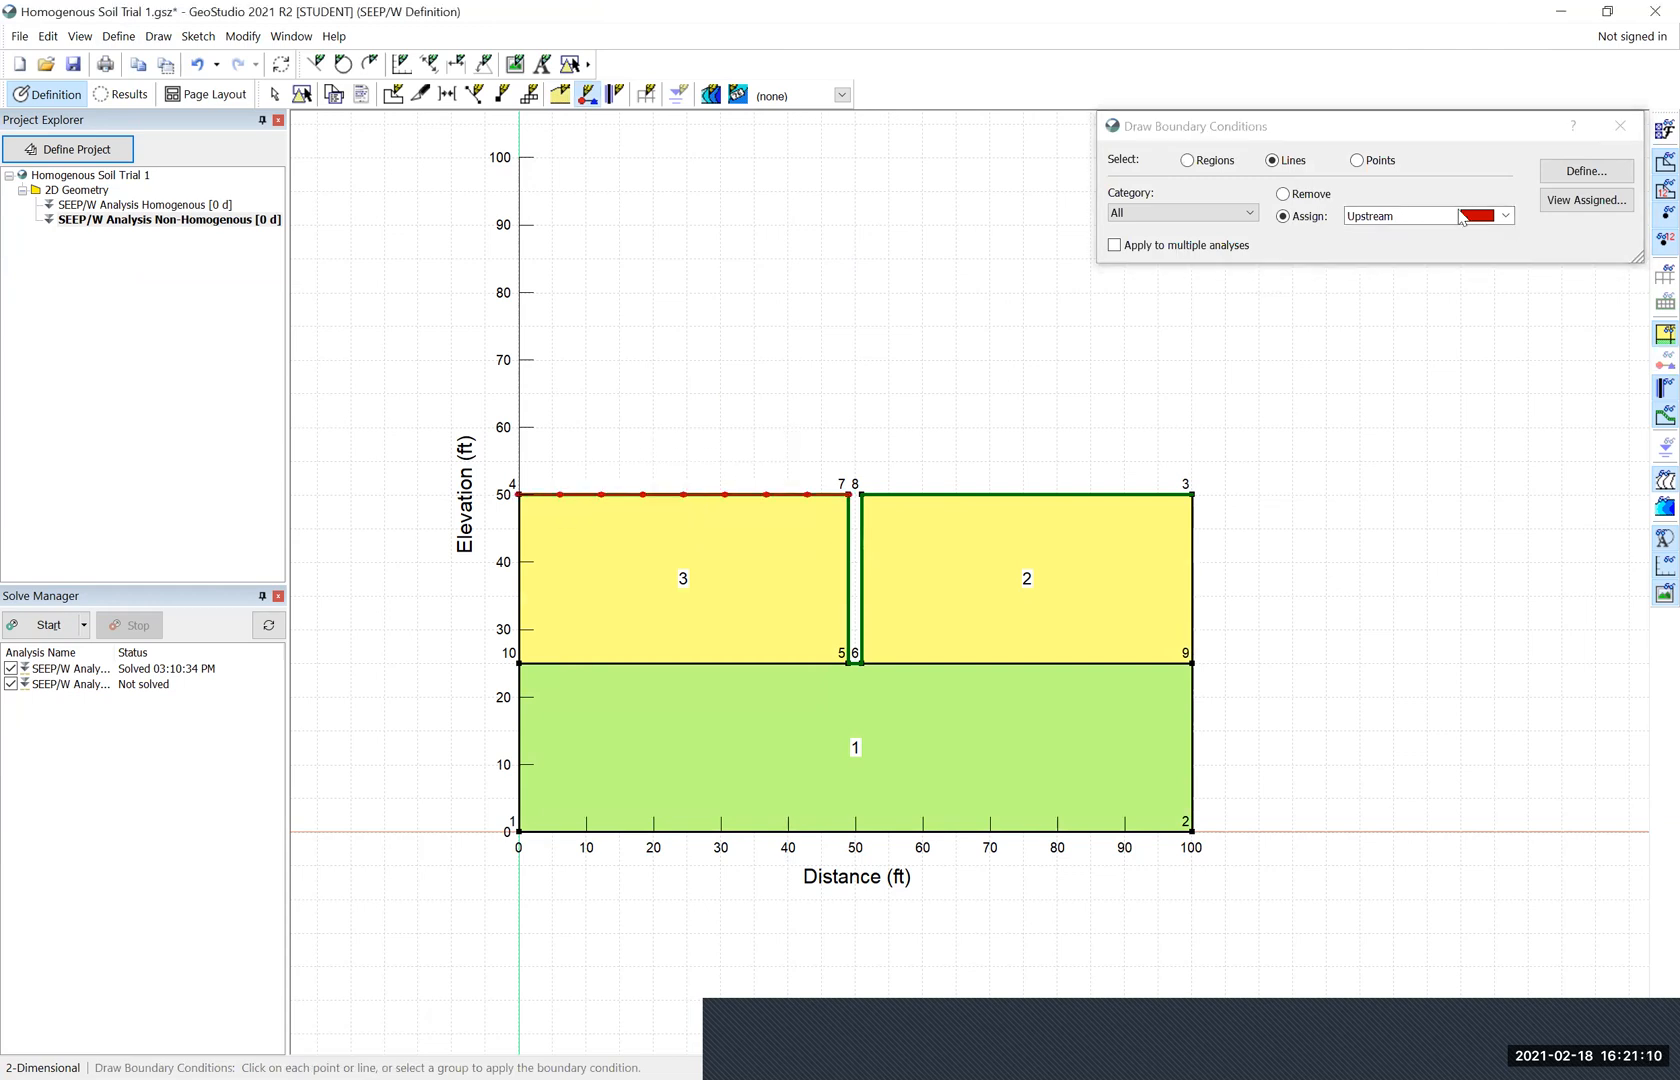
{"action": "left_click", "coordinate": [1071, 494]}
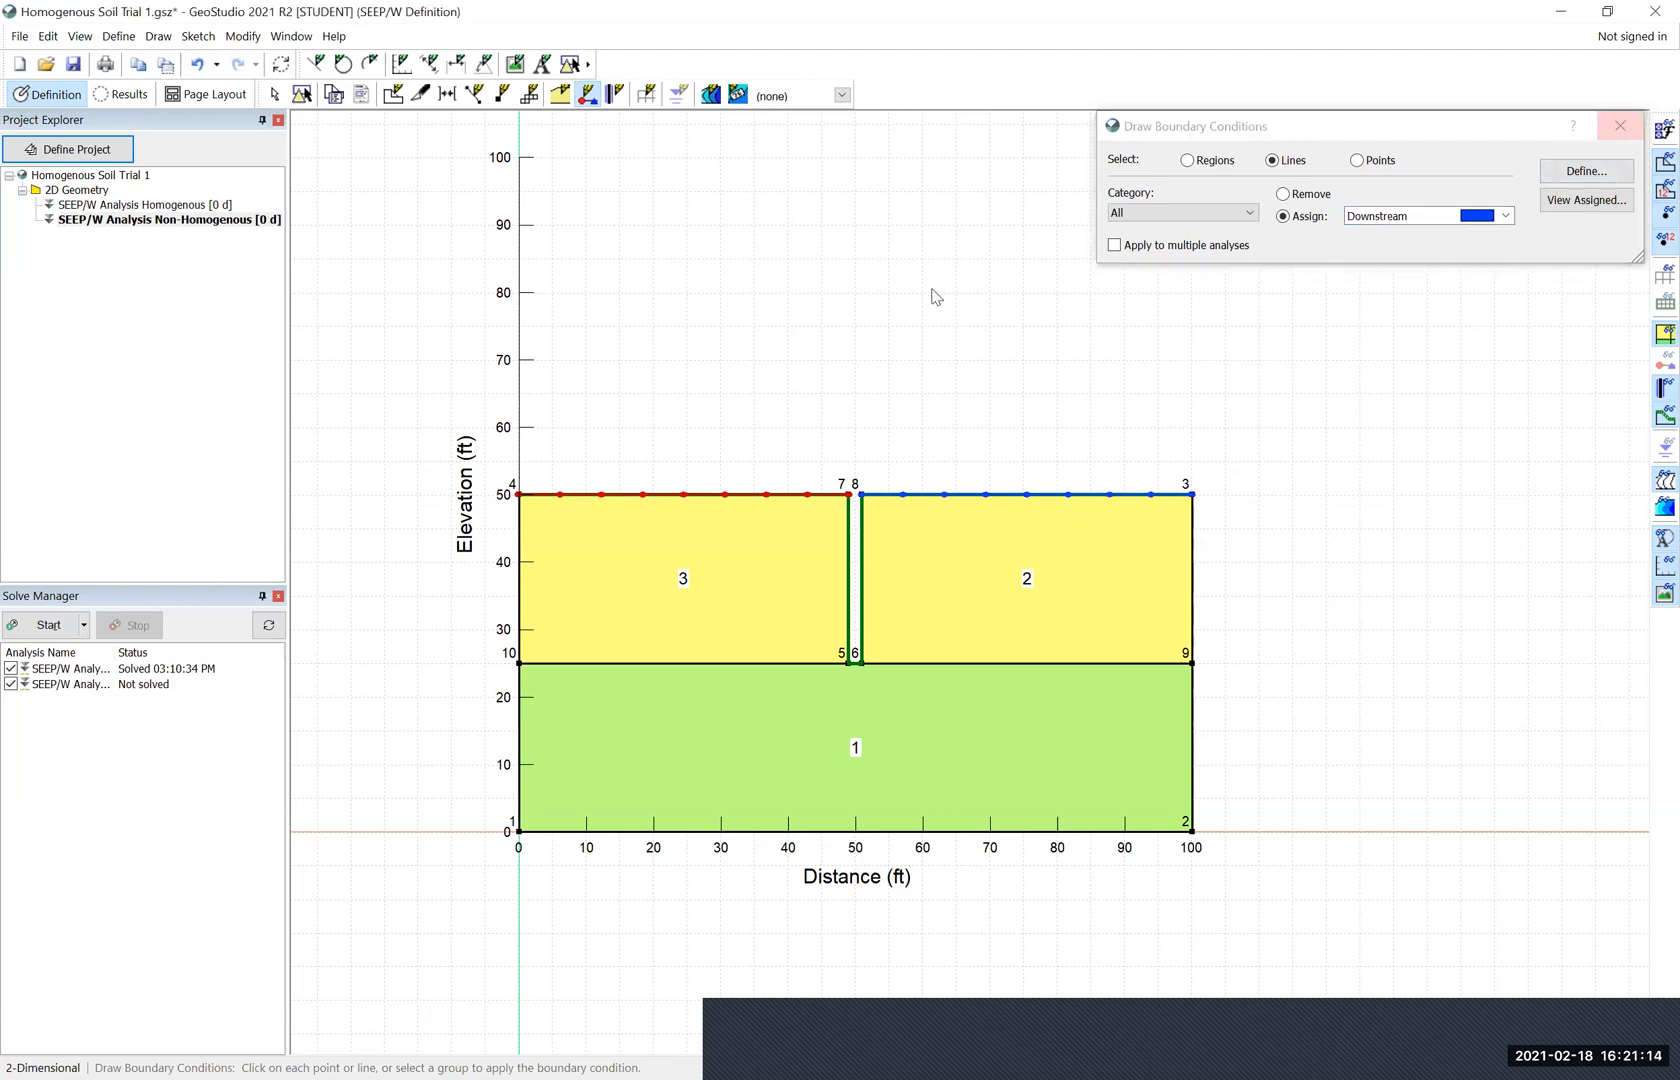
{"action": "left_click", "coordinate": [1620, 126]}
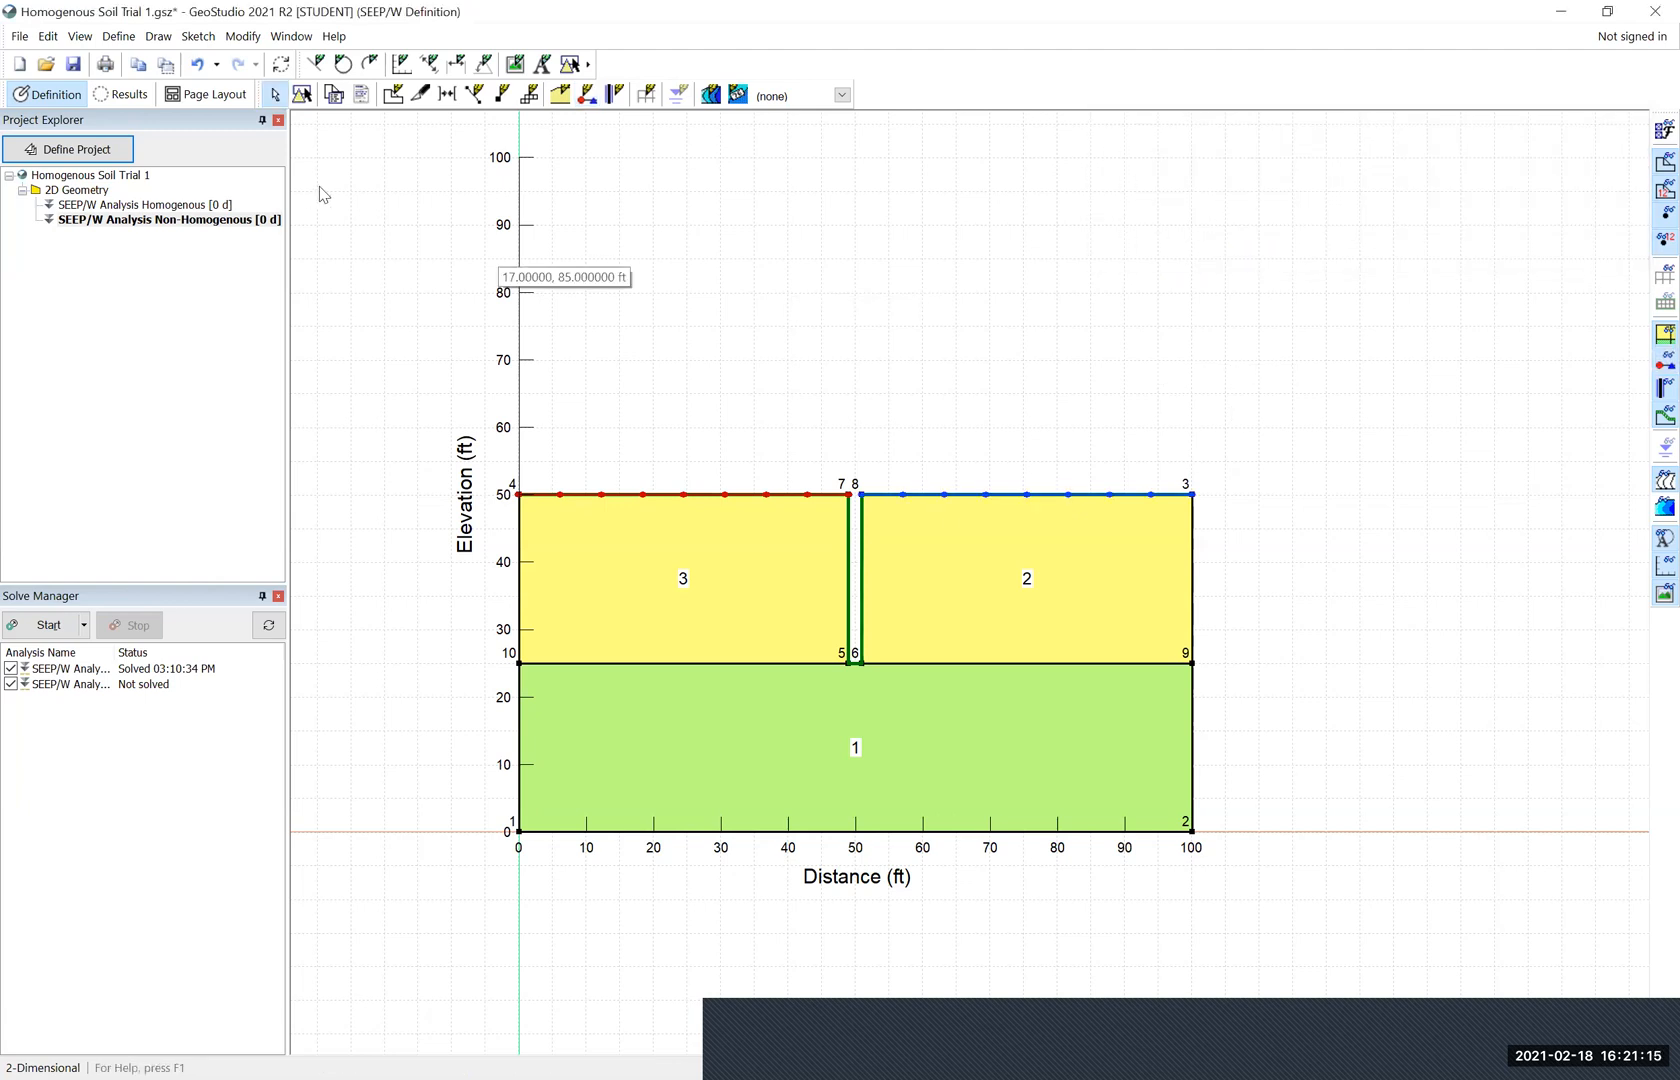
Review the global mesh element size and solve only the non-homogeneous analysis
{"action": "left_click", "coordinate": [156, 37]}
{"action": "left_click", "coordinate": [244, 336]}
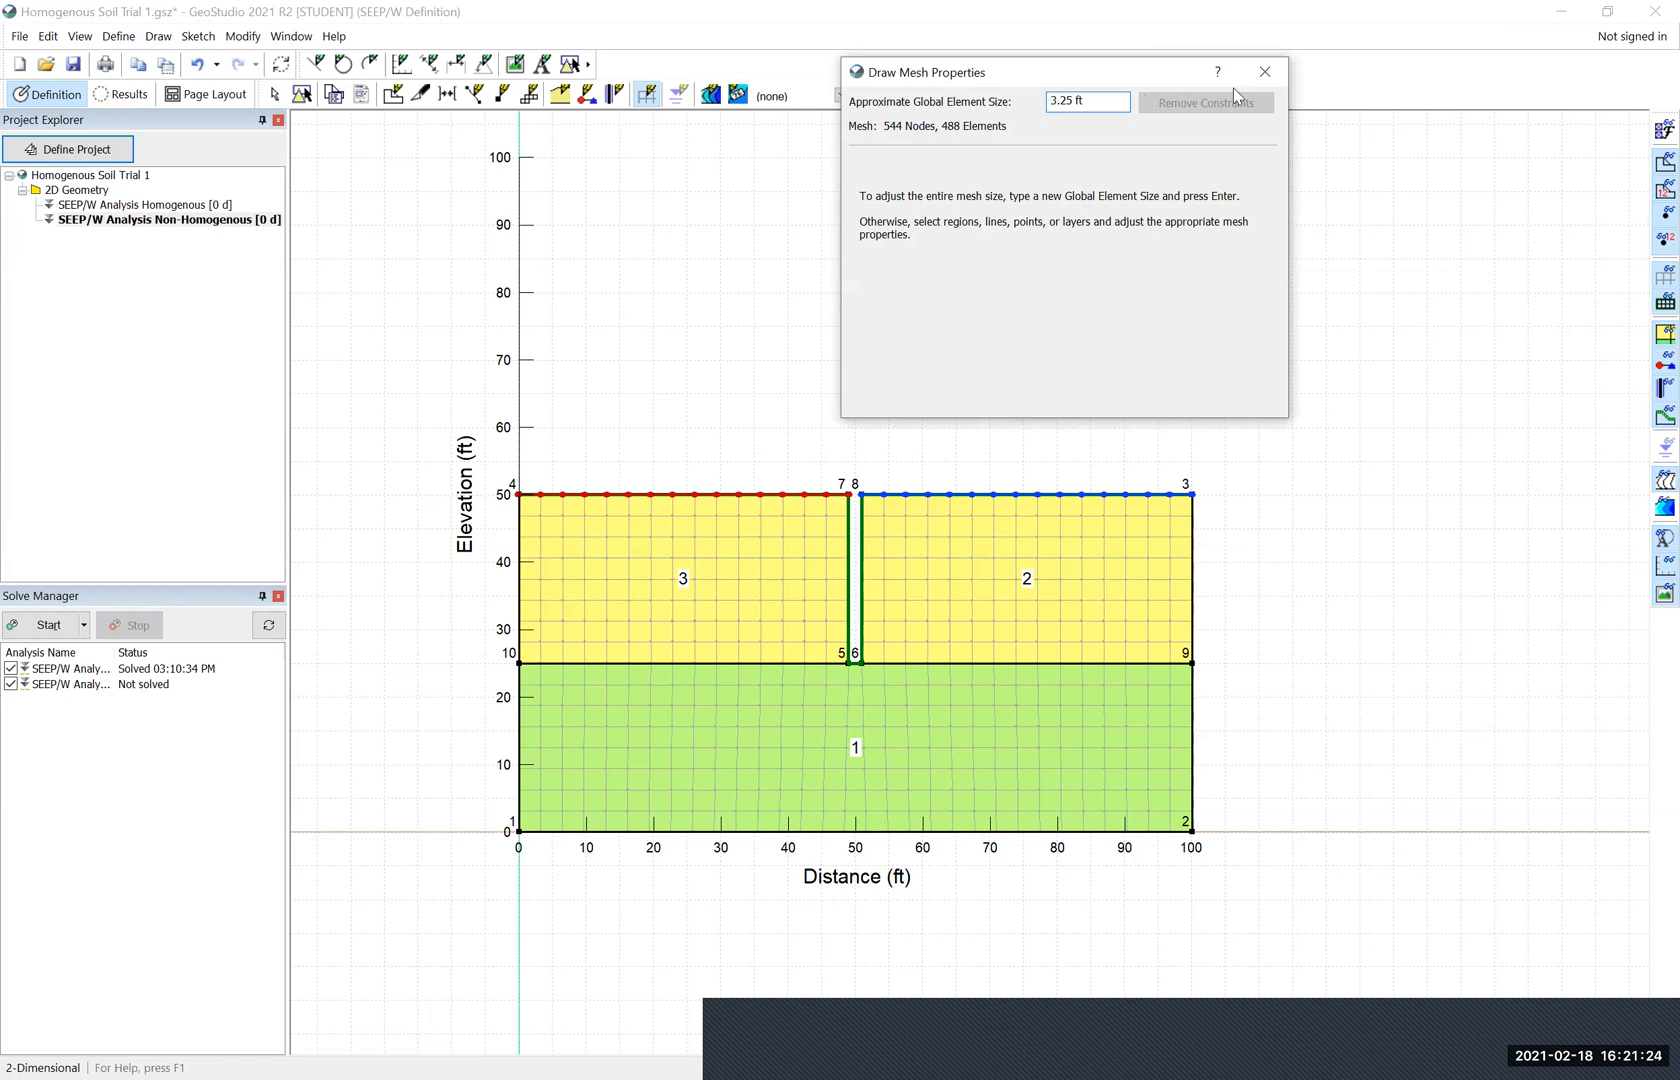
{"action": "left_click", "coordinate": [1264, 72]}
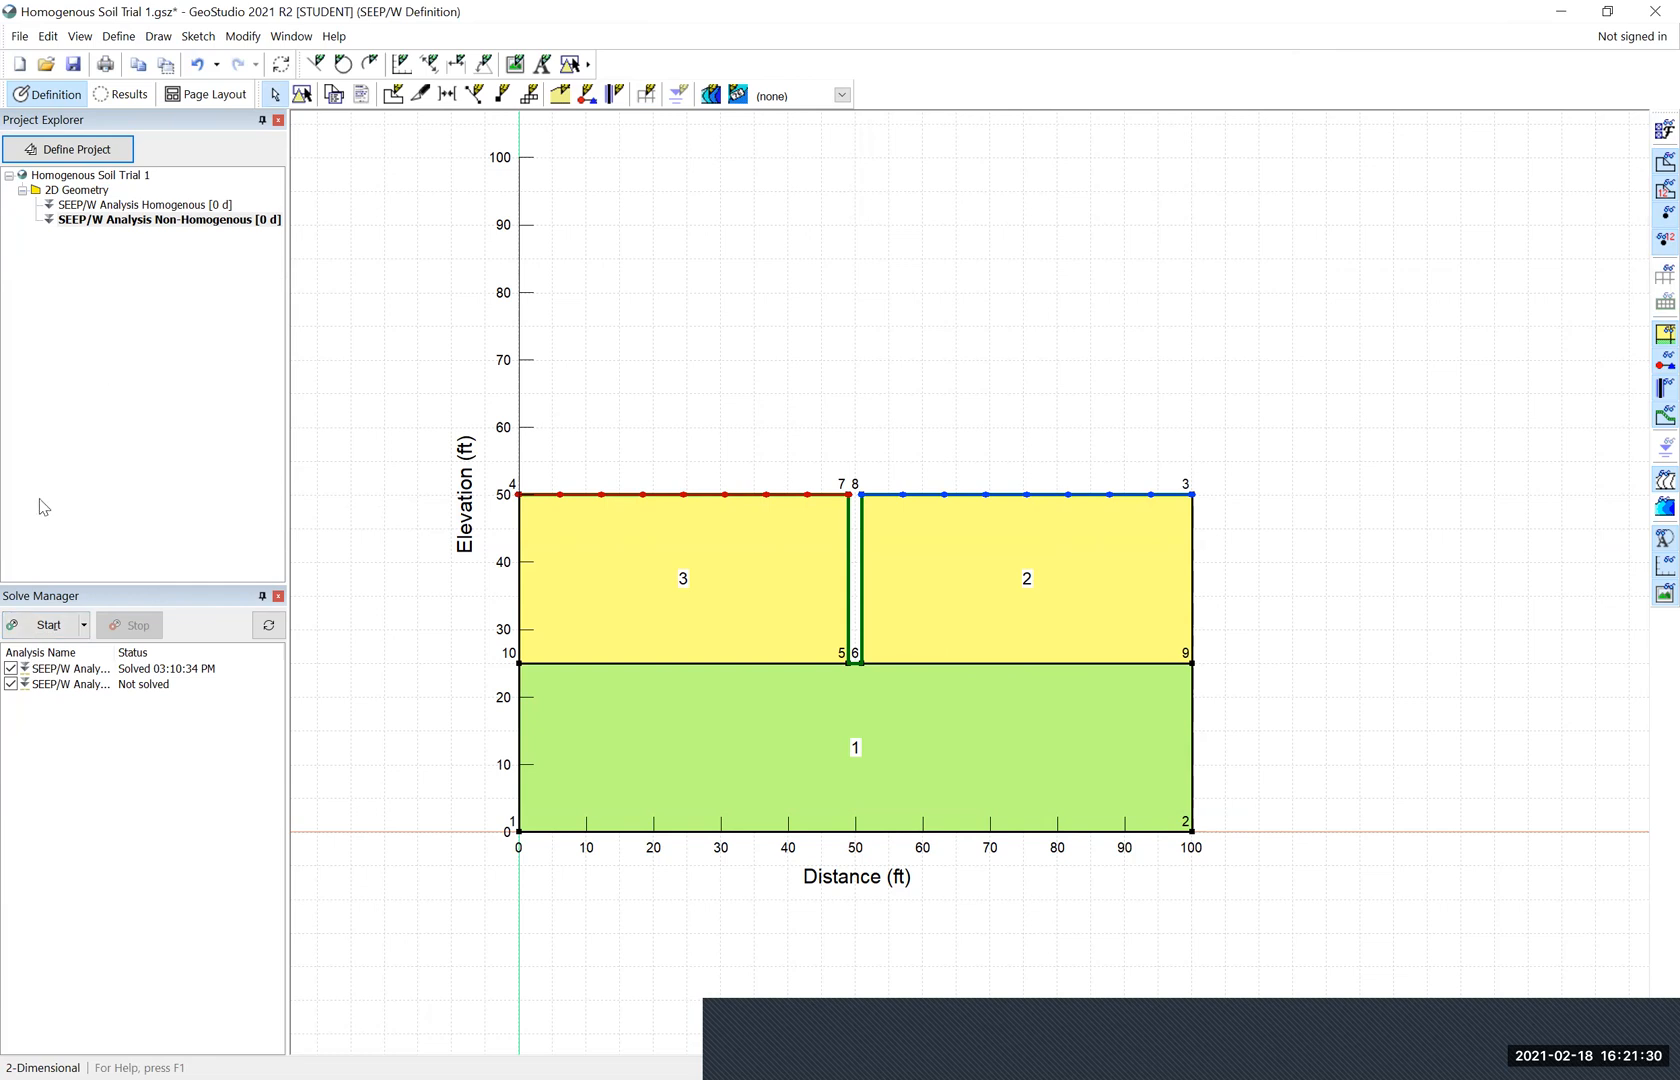
{"action": "left_click_drag", "start_coordinate": [112, 653], "coordinate": [194, 653]}
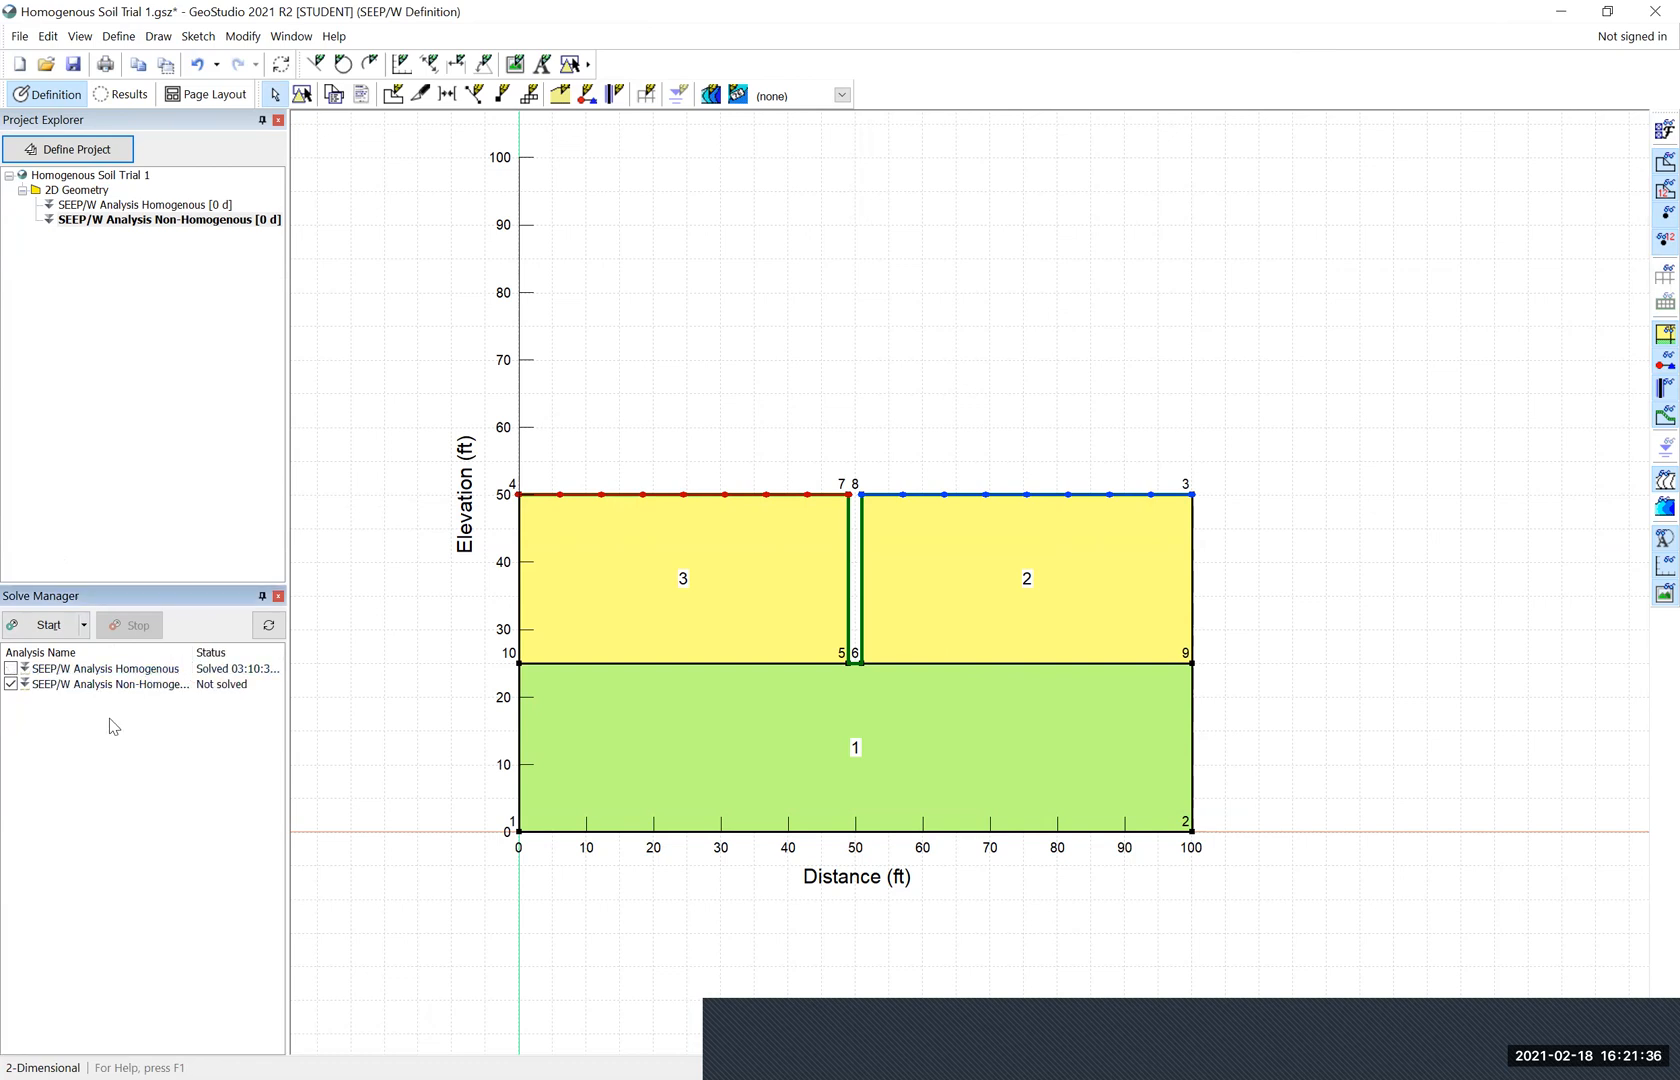
{"action": "left_click", "coordinate": [47, 625]}
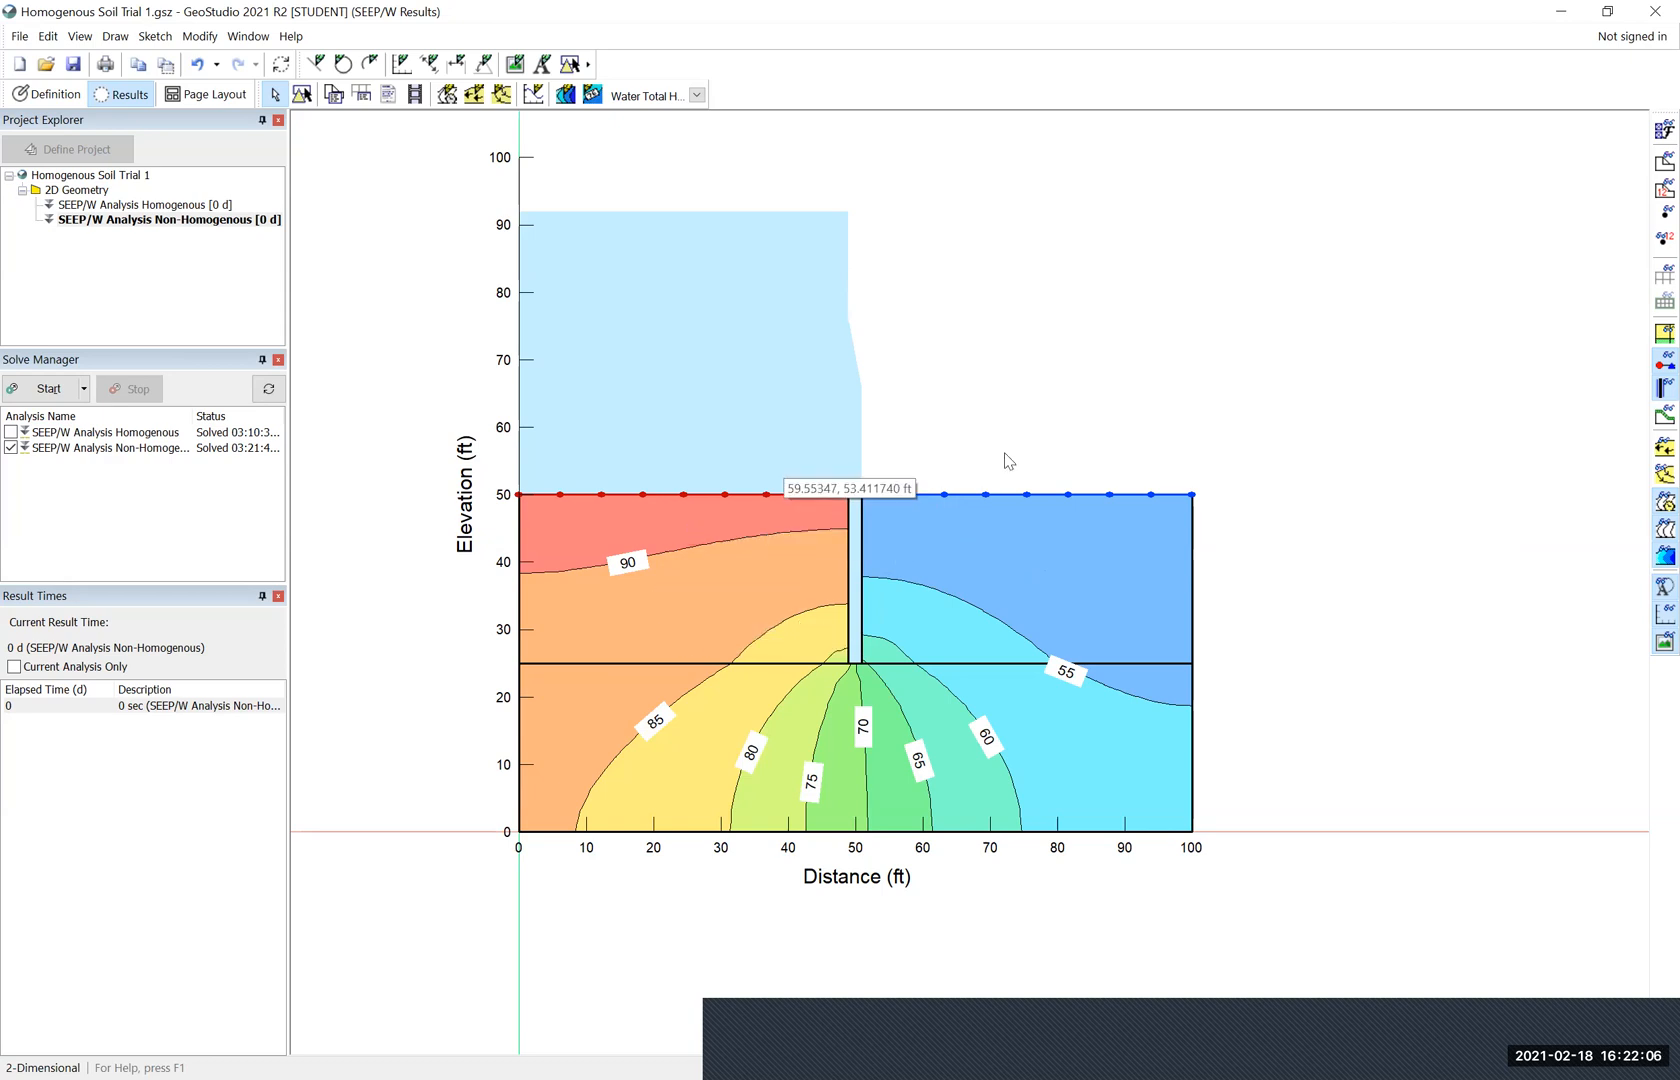
Briefly show the flow lines on the results, hide them again, and switch the contours to Gradient
{"action": "left_click", "coordinate": [1649, 484]}
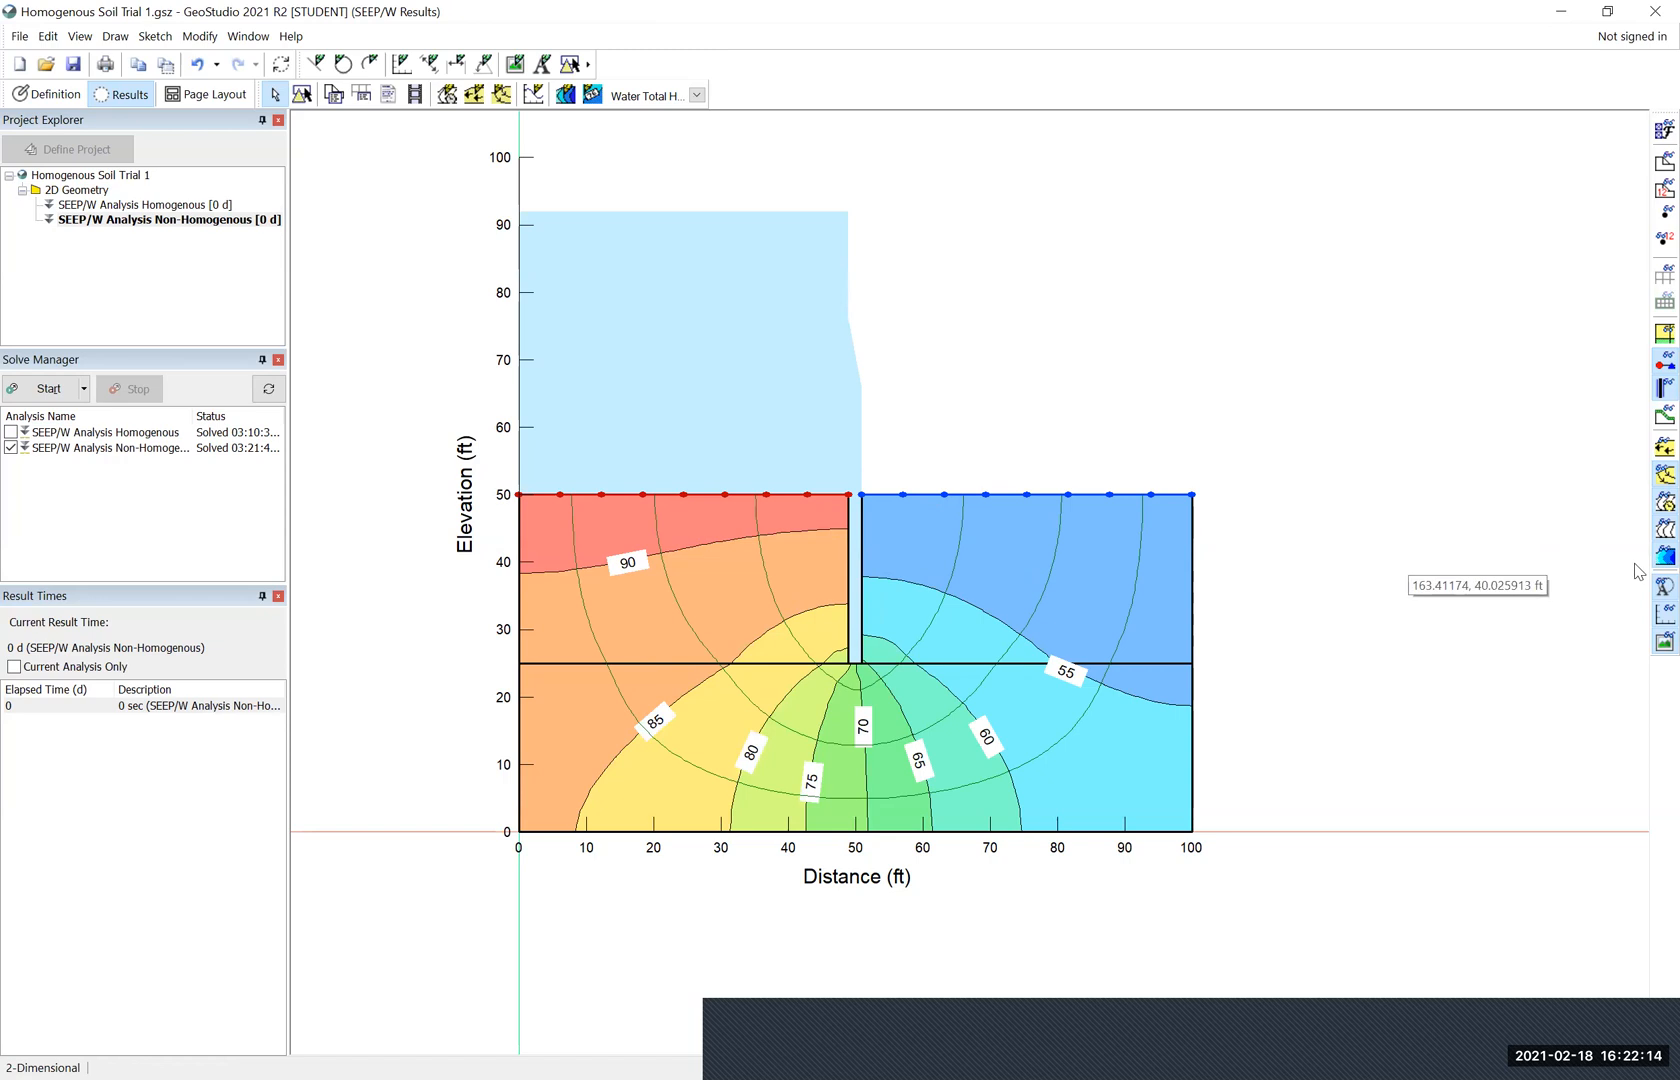
{"action": "left_click", "coordinate": [1650, 478]}
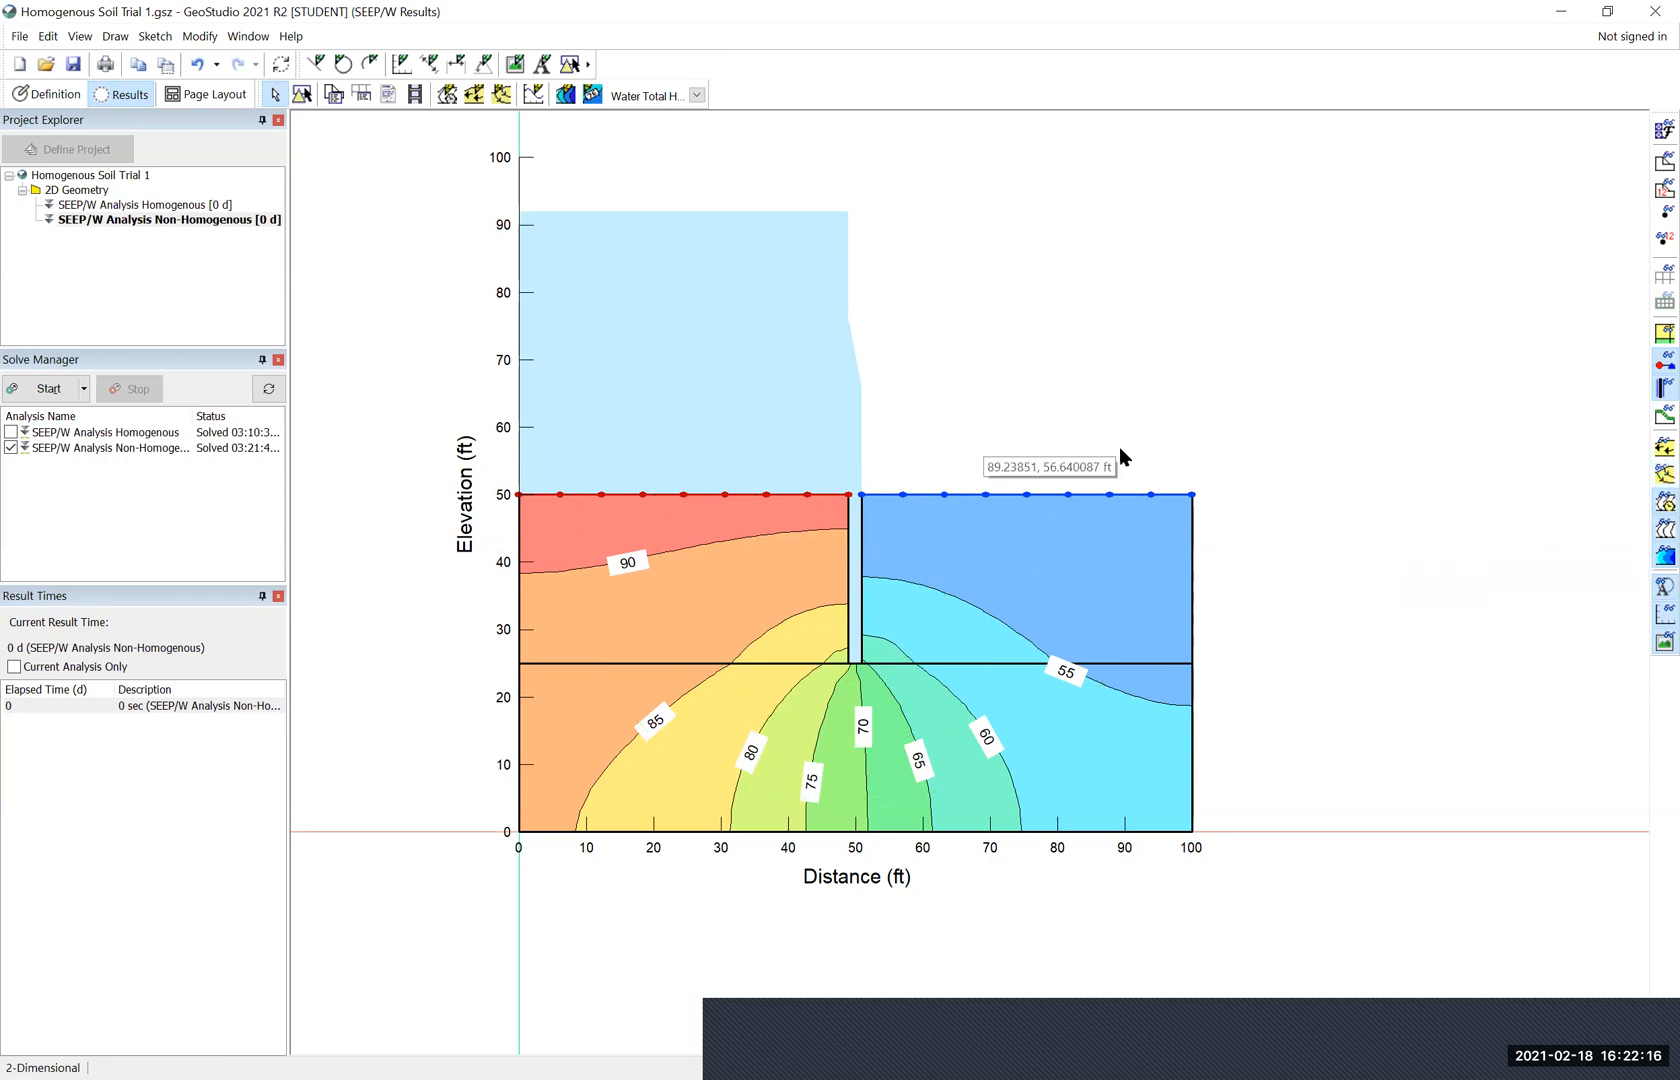
{"action": "left_click", "coordinate": [697, 95]}
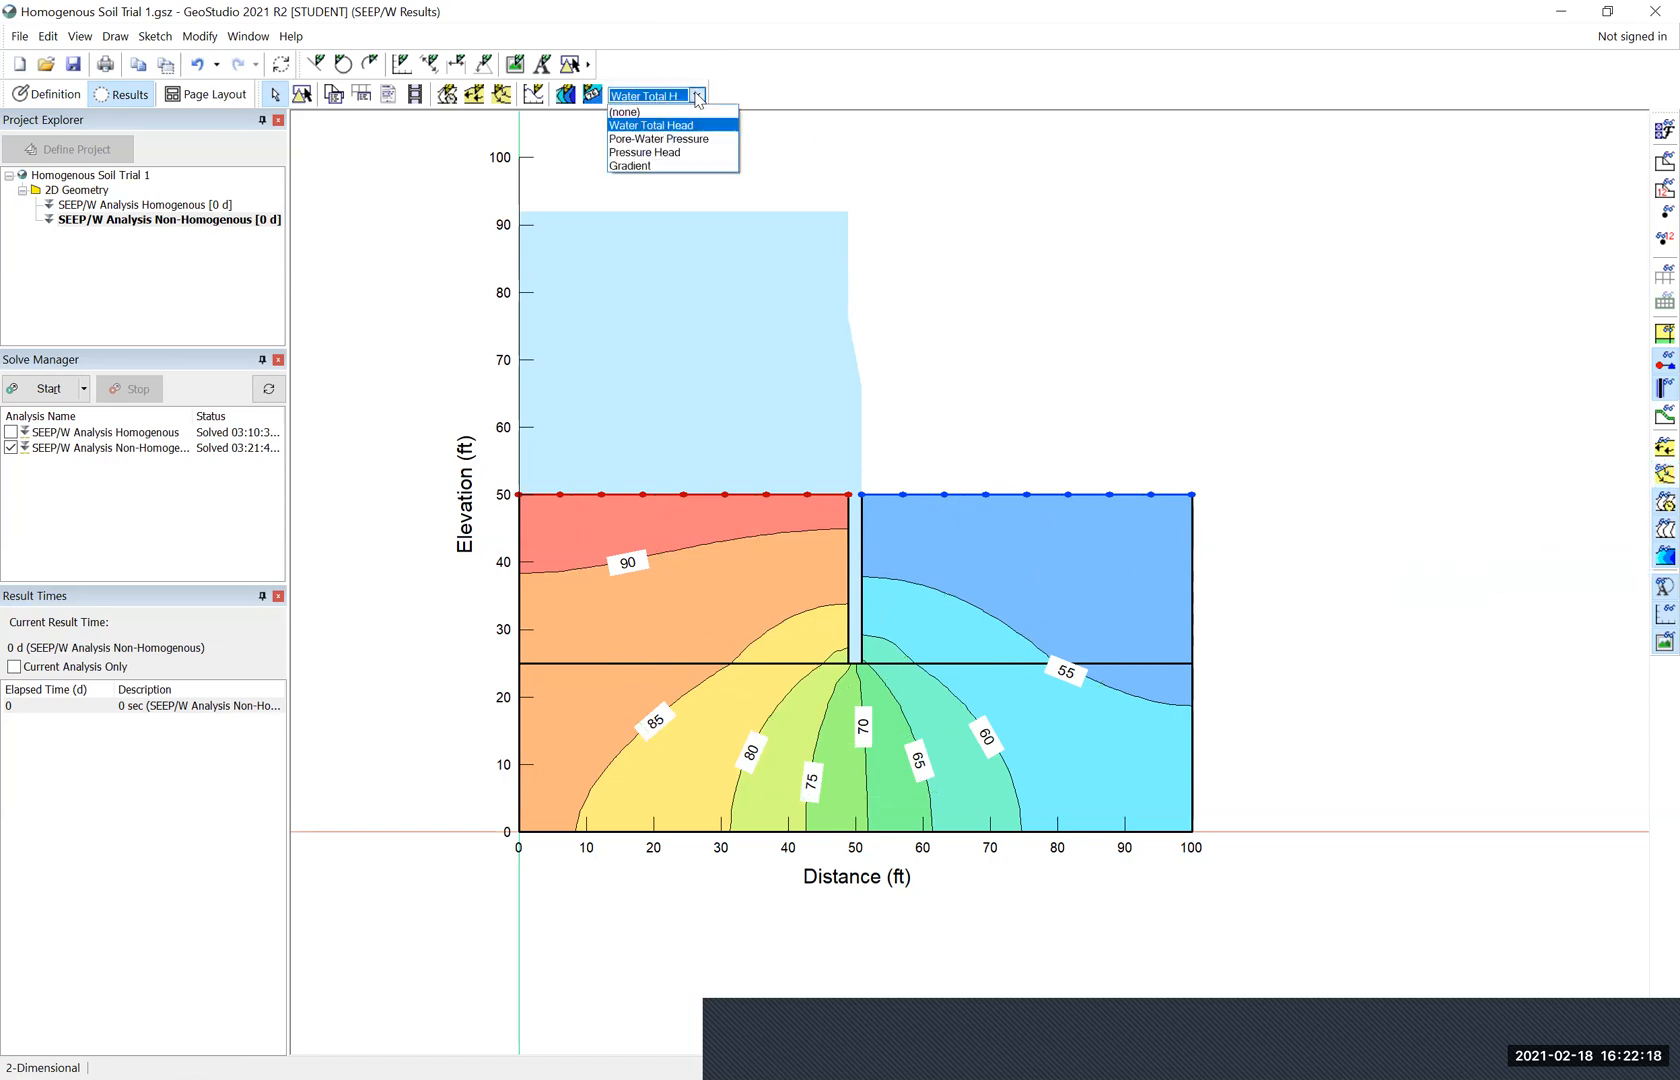
{"action": "left_click", "coordinate": [668, 161]}
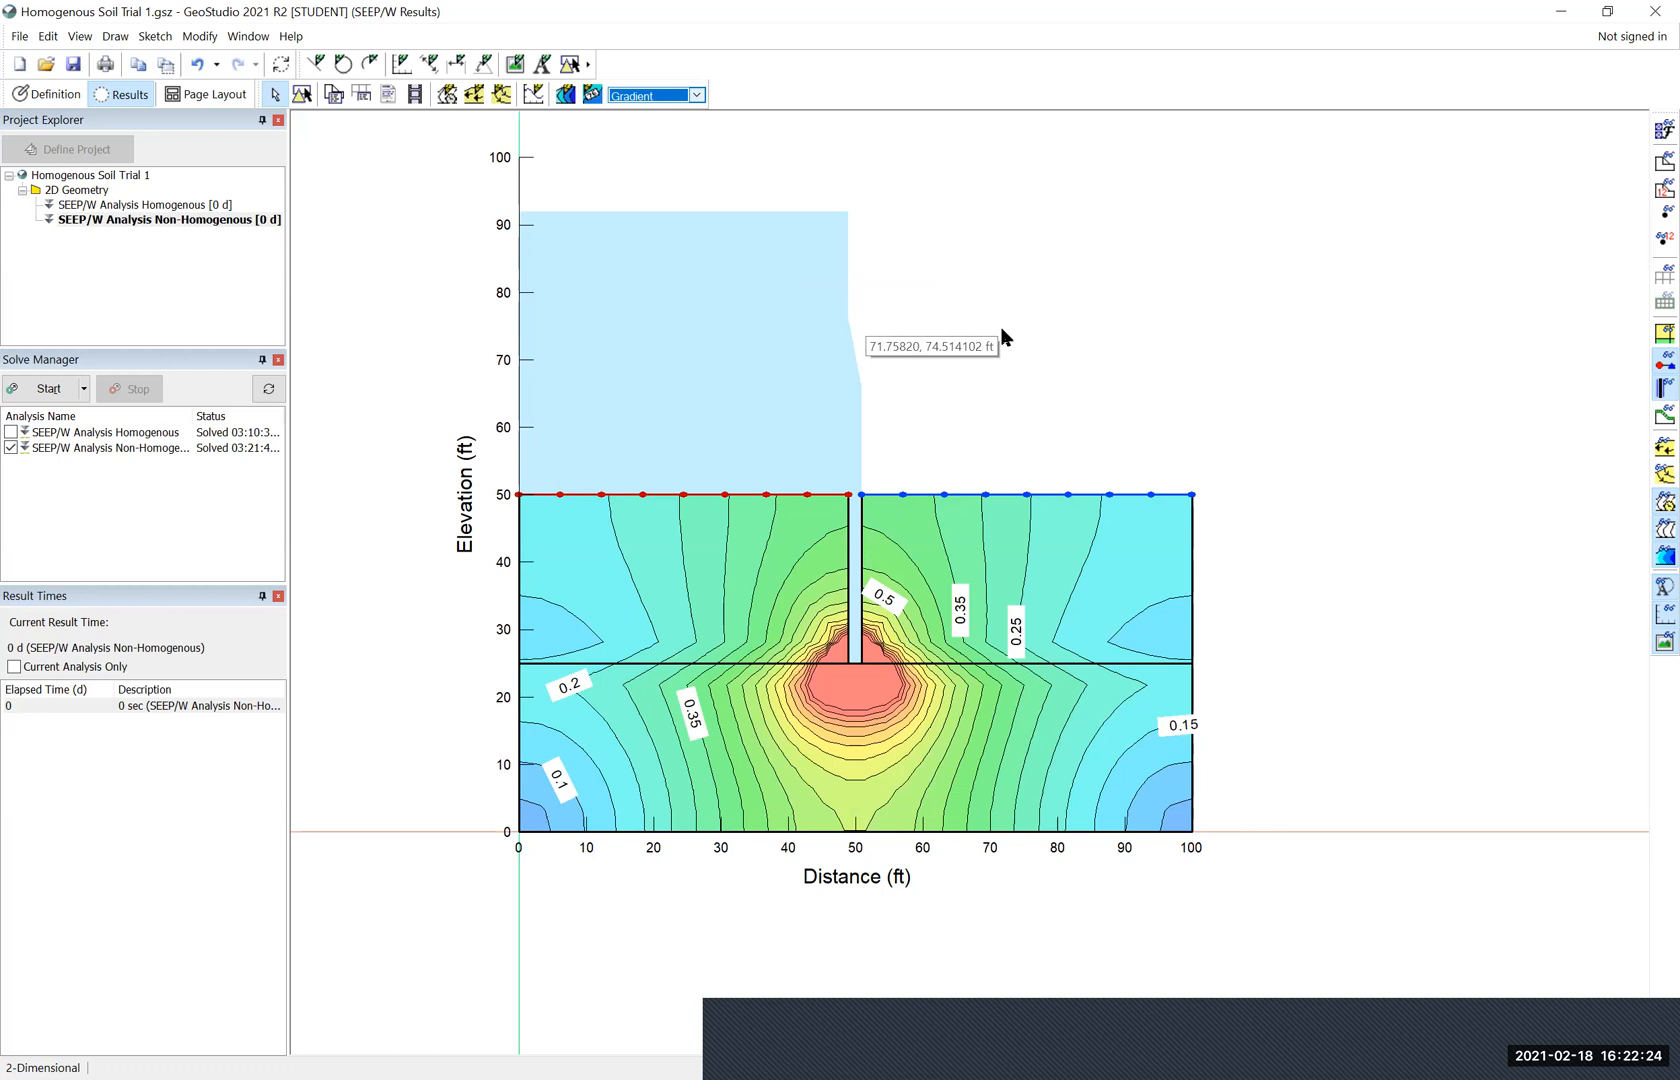
View the Water Flux graph and check its subdomain cross section beneath the sheet pile
{"action": "left_click", "coordinate": [115, 40]}
{"action": "left_click", "coordinate": [147, 201]}
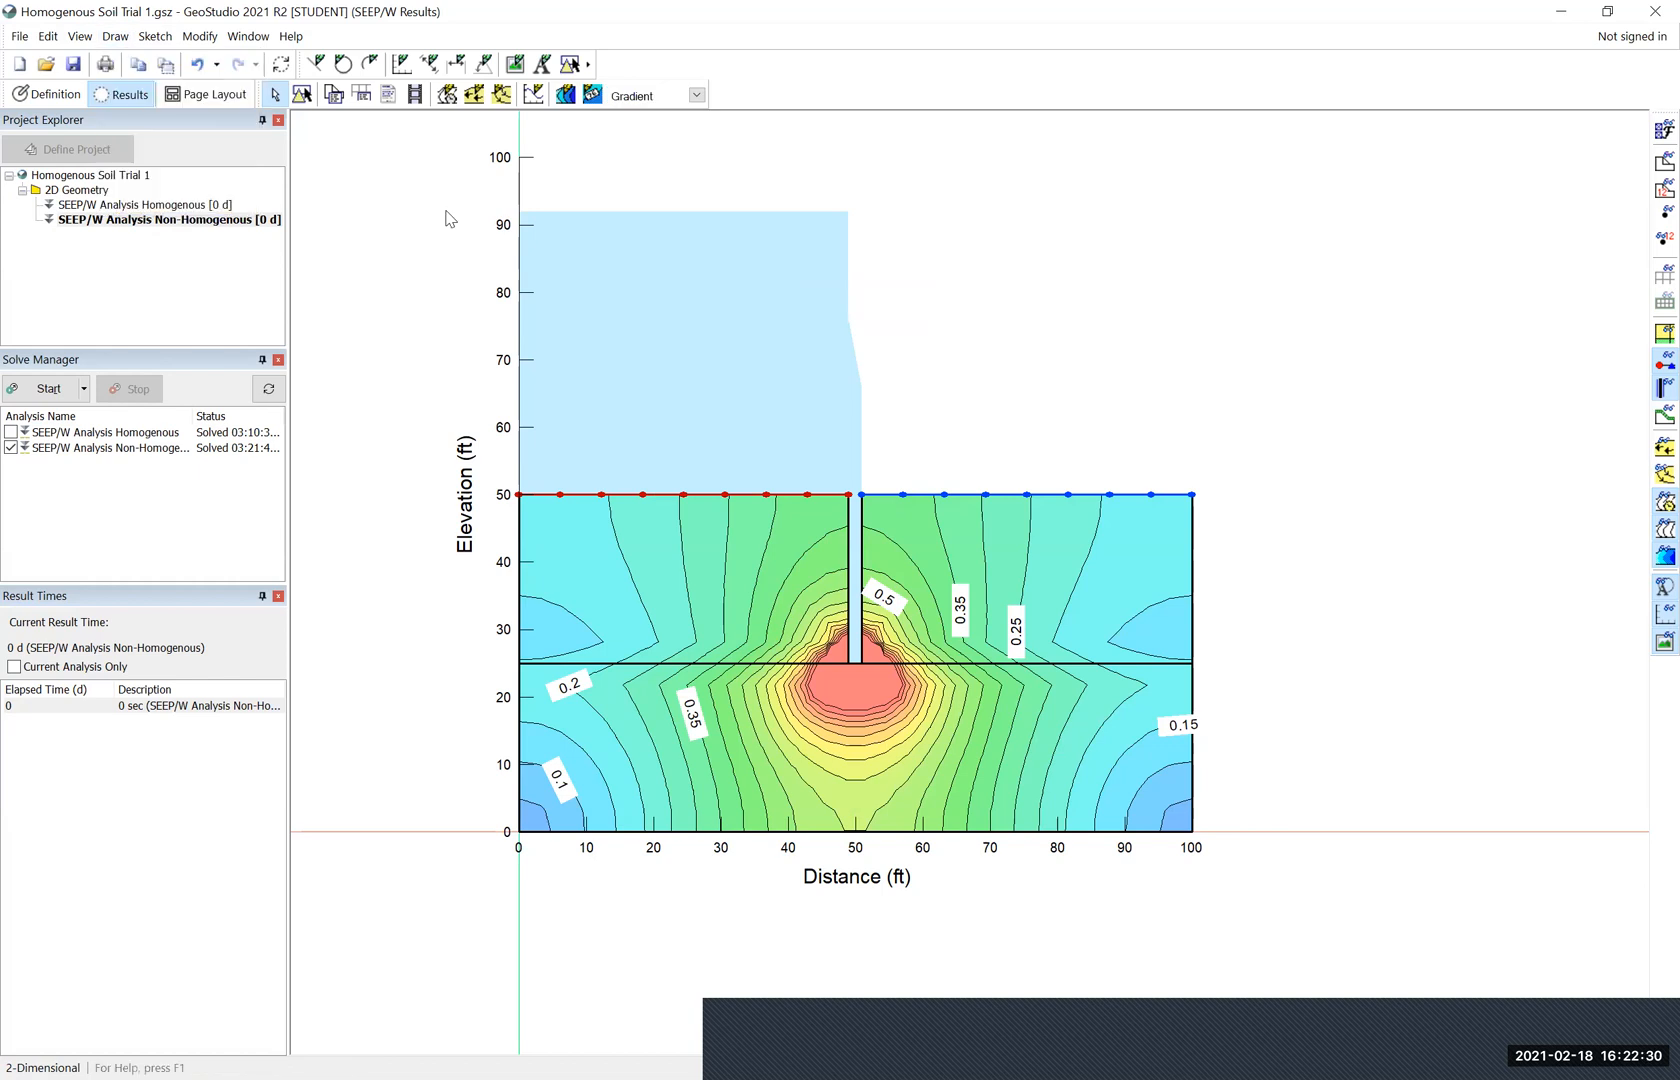
{"action": "left_click", "coordinate": [44, 104]}
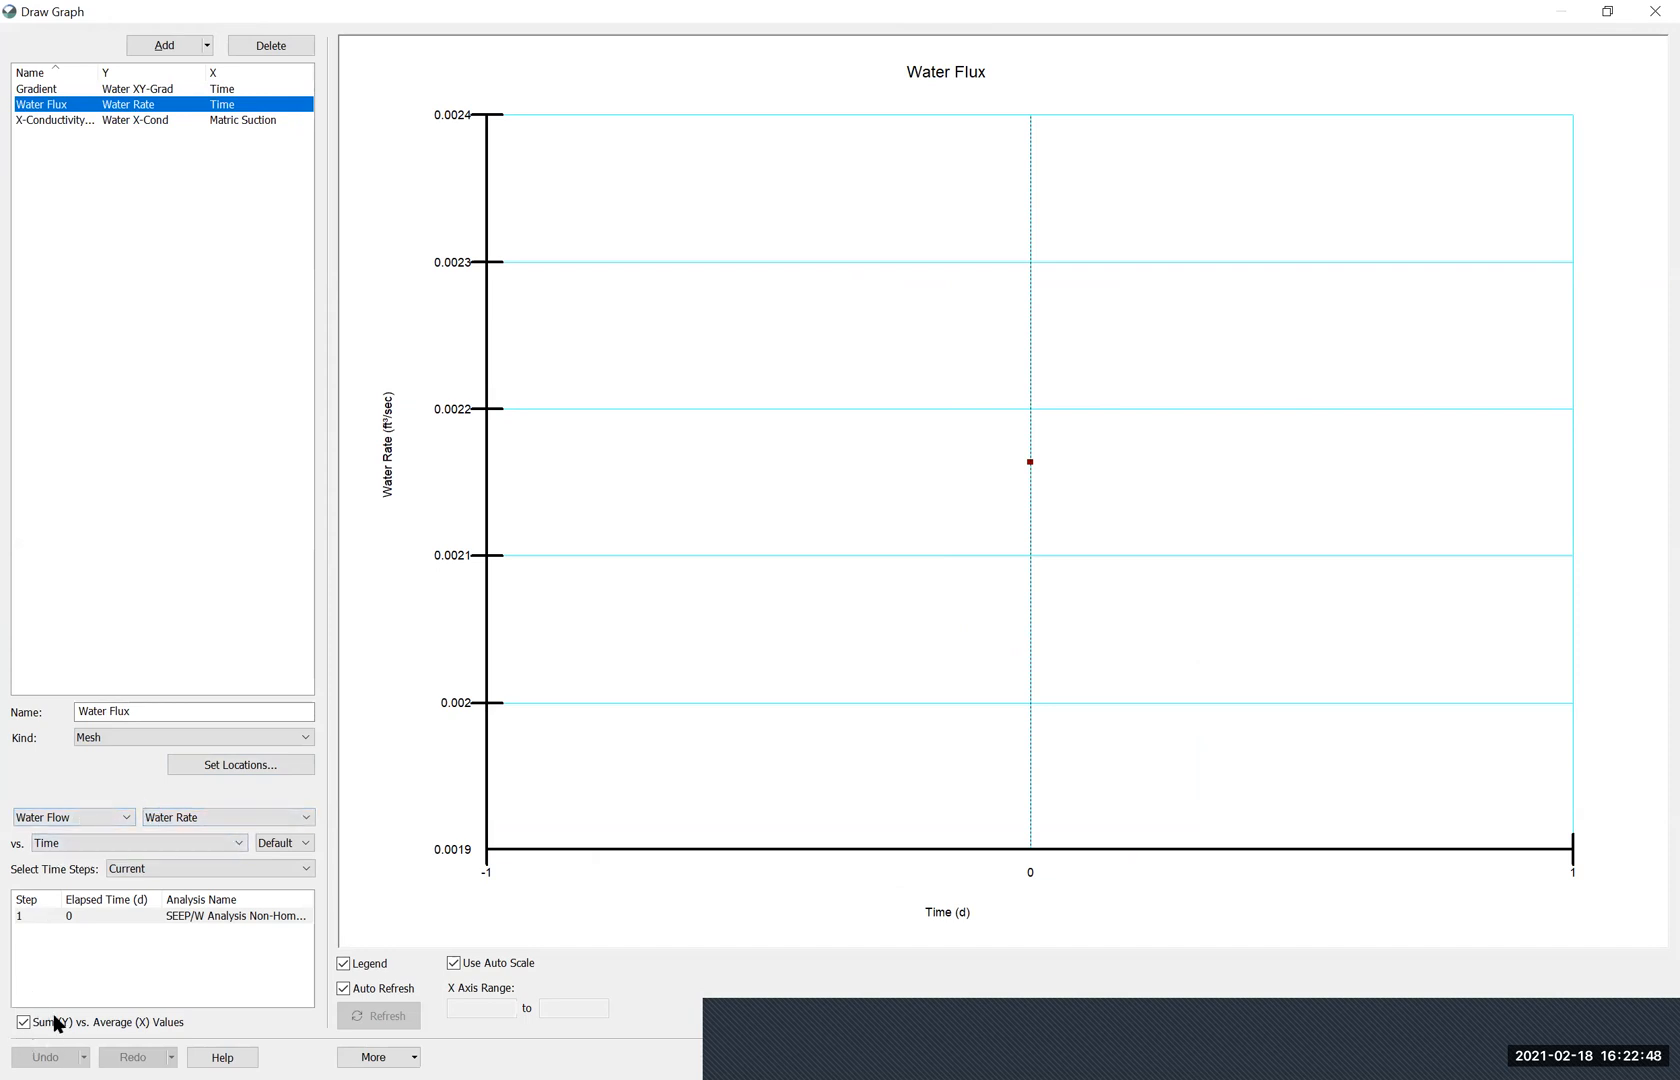
{"action": "left_click", "coordinate": [235, 772]}
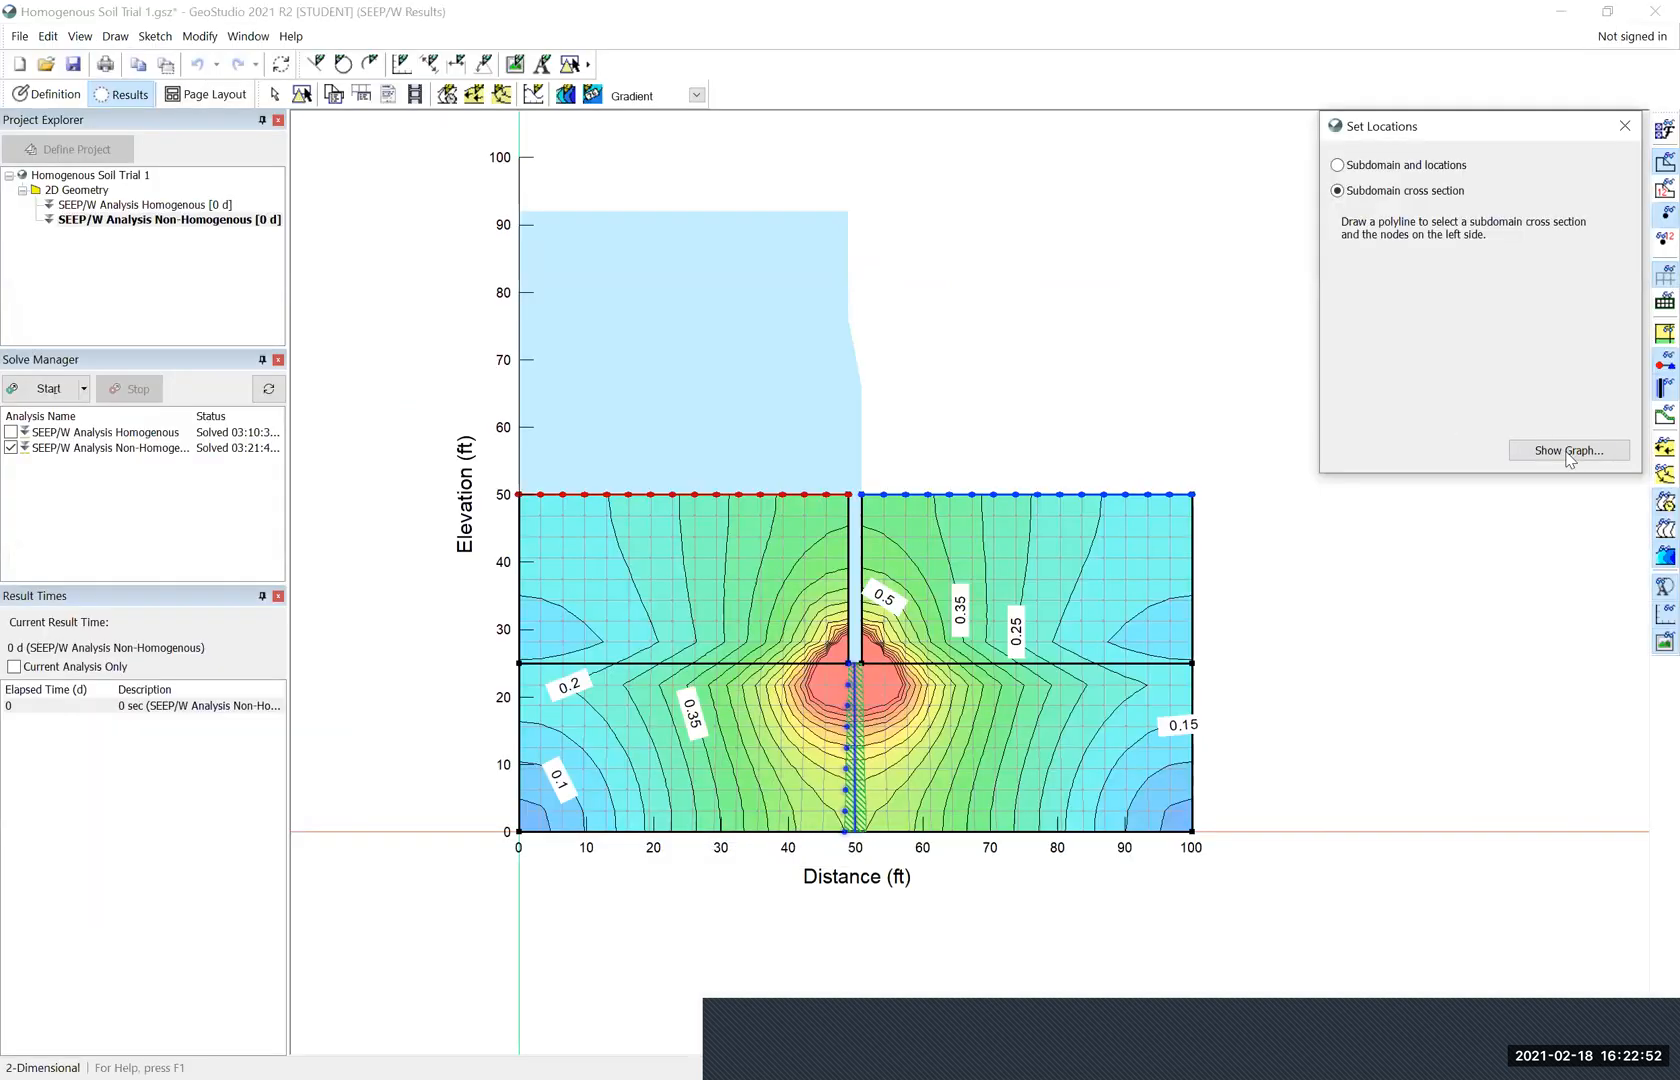
{"action": "left_click", "coordinate": [1568, 452]}
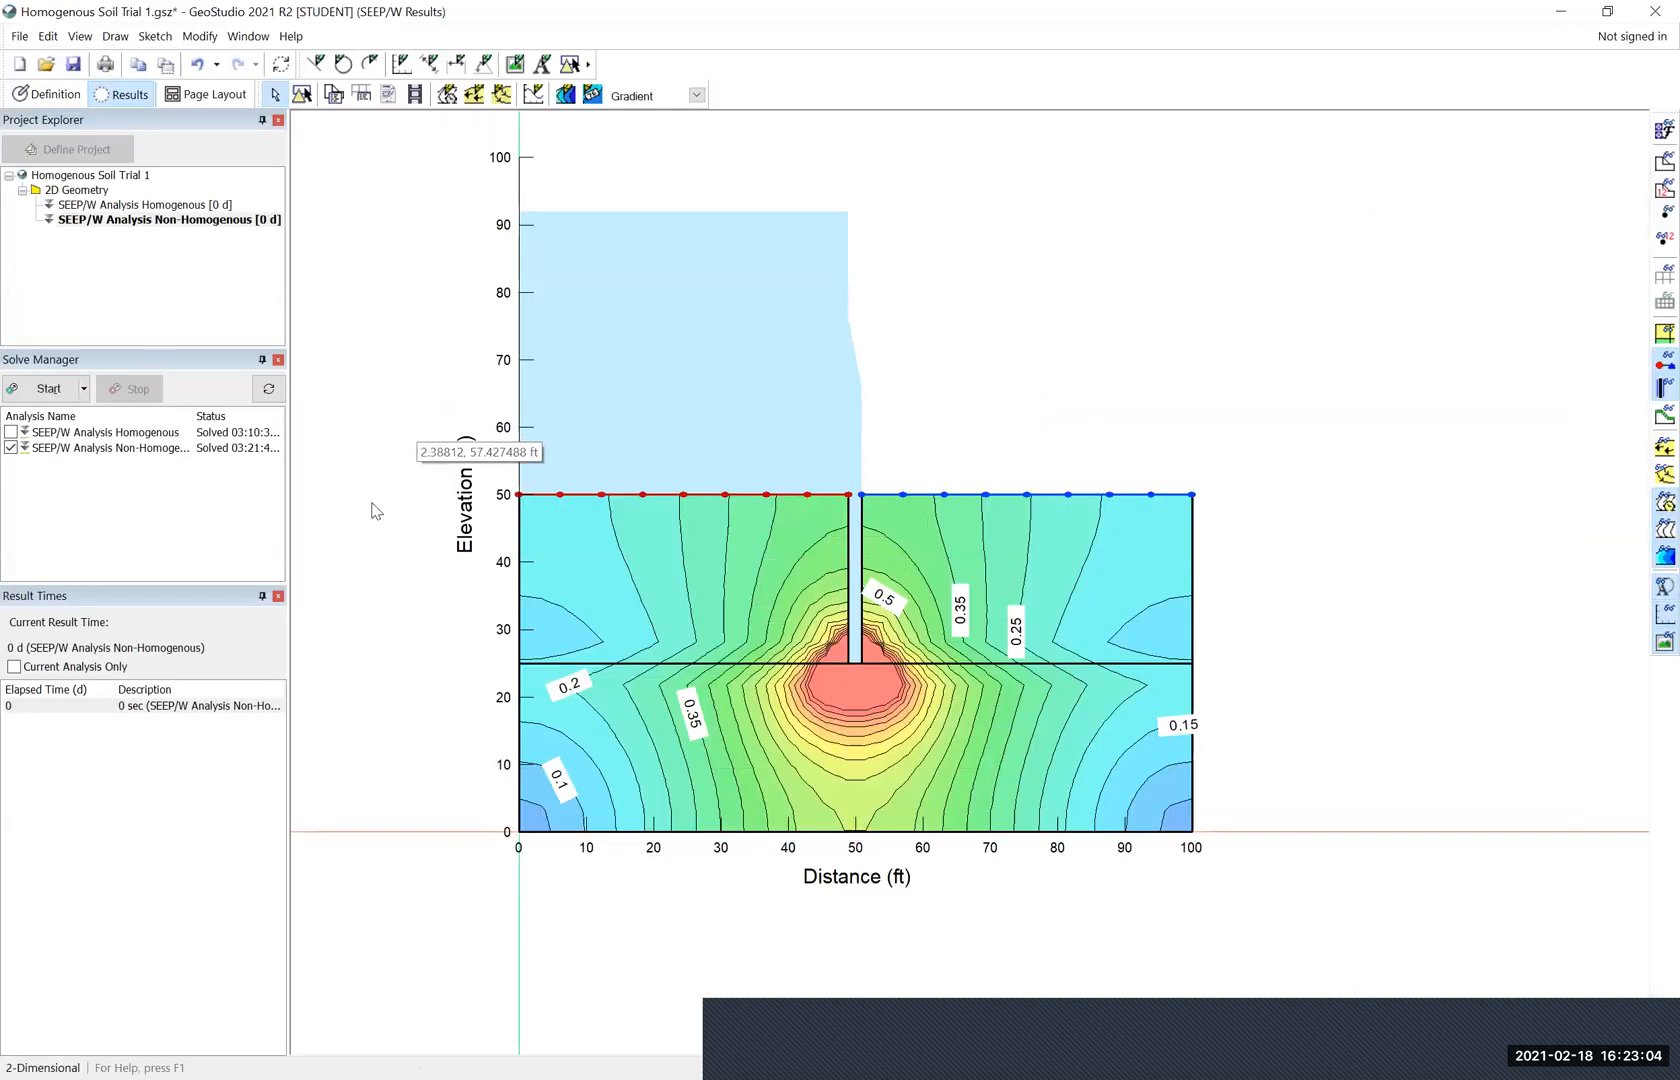
View the result information of a downstream surface element a short distance from the sheet pile and examine its Water XY-Gradient
{"action": "left_click", "coordinate": [80, 36]}
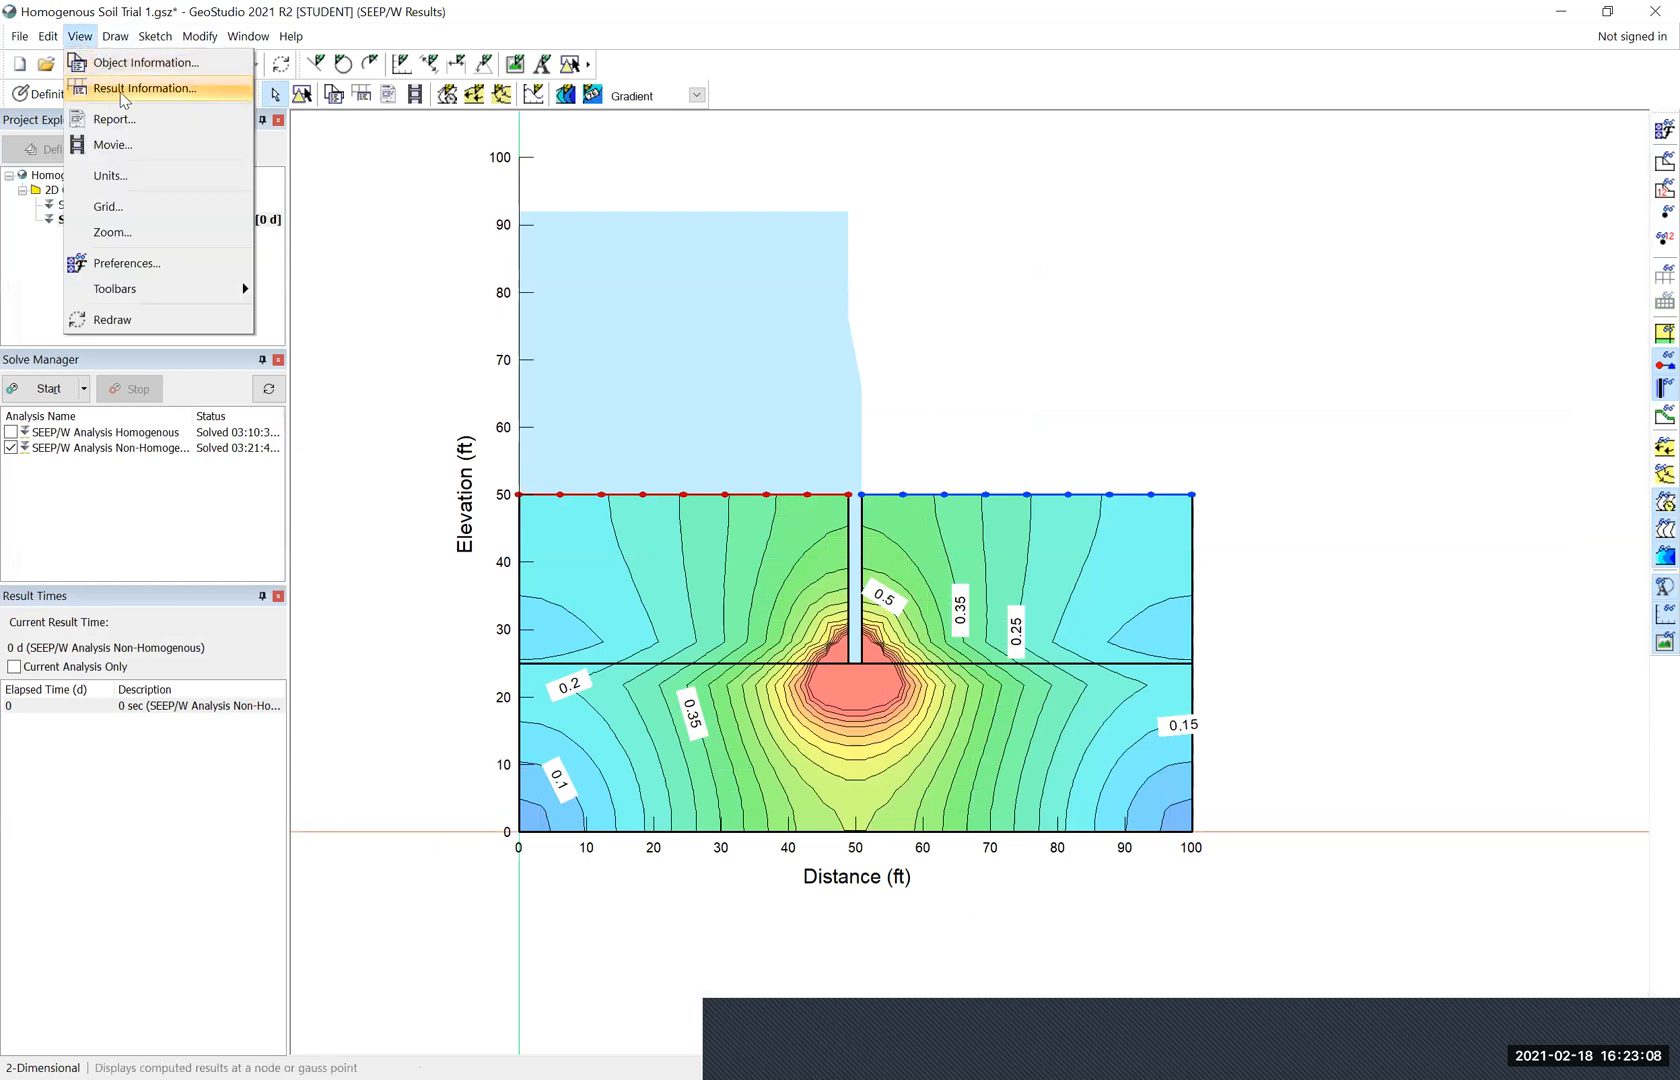
{"action": "key", "text": "Return"}
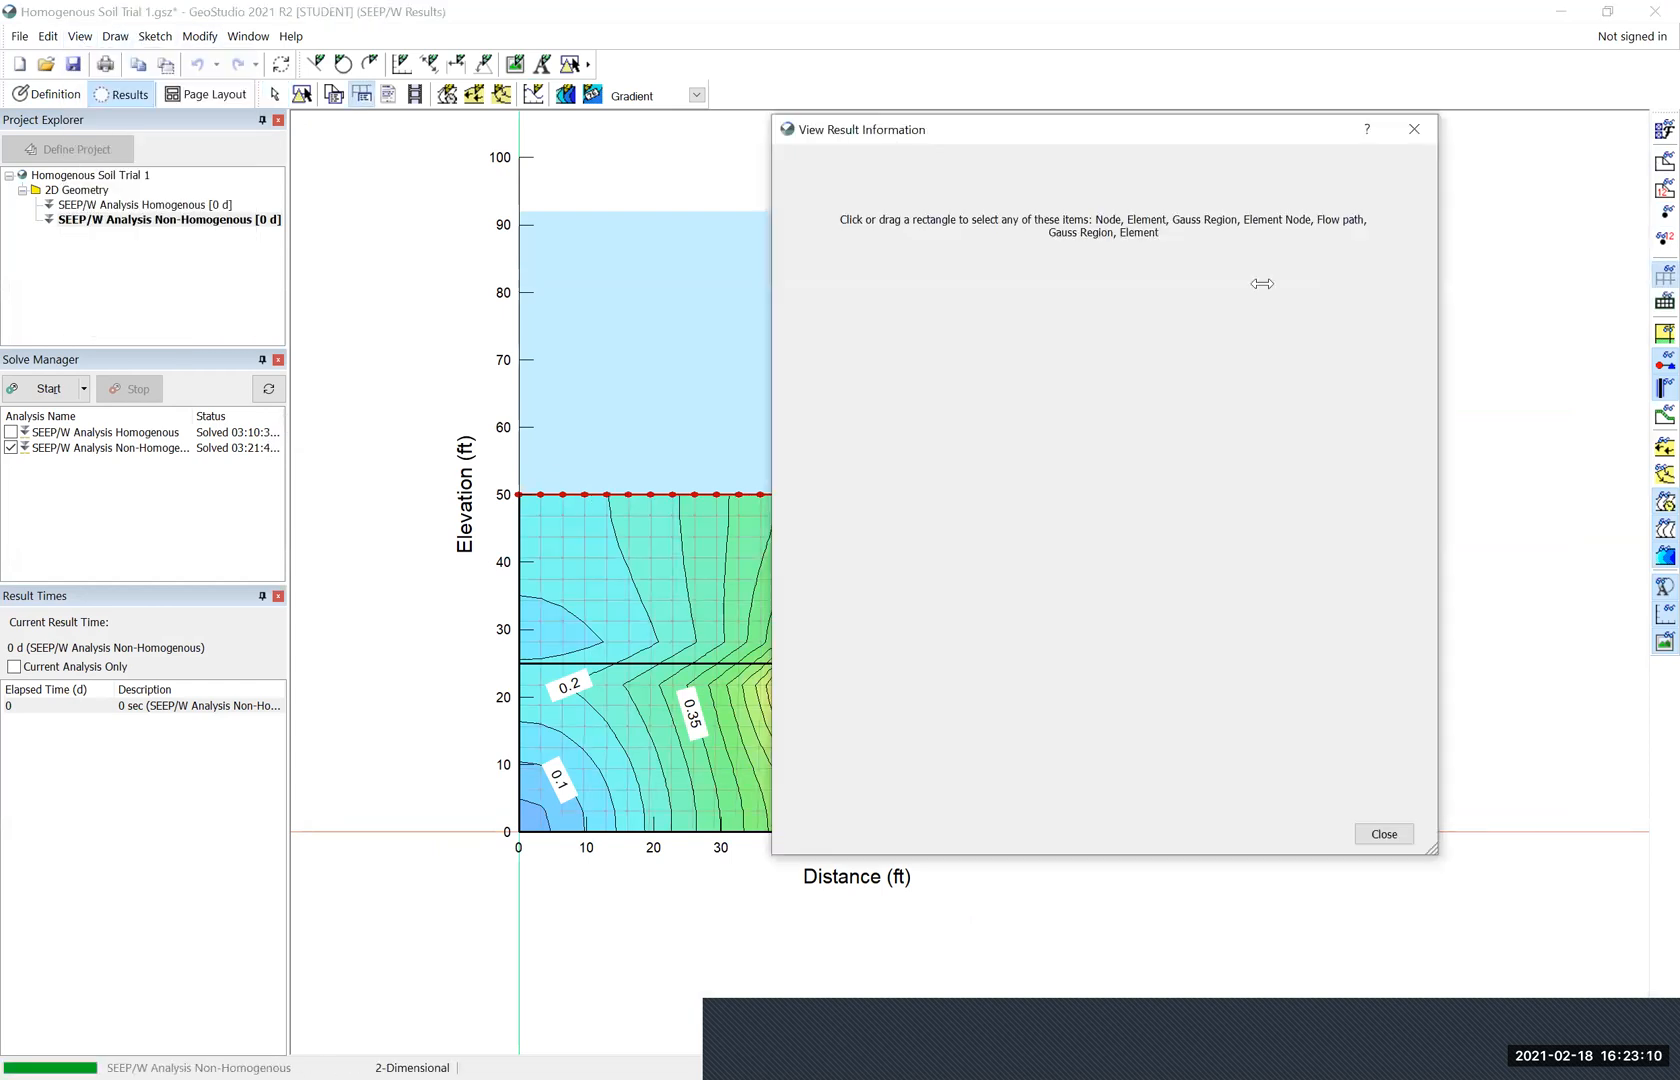
{"action": "left_click_drag", "start_coordinate": [960, 130], "coordinate": [1452, 211]}
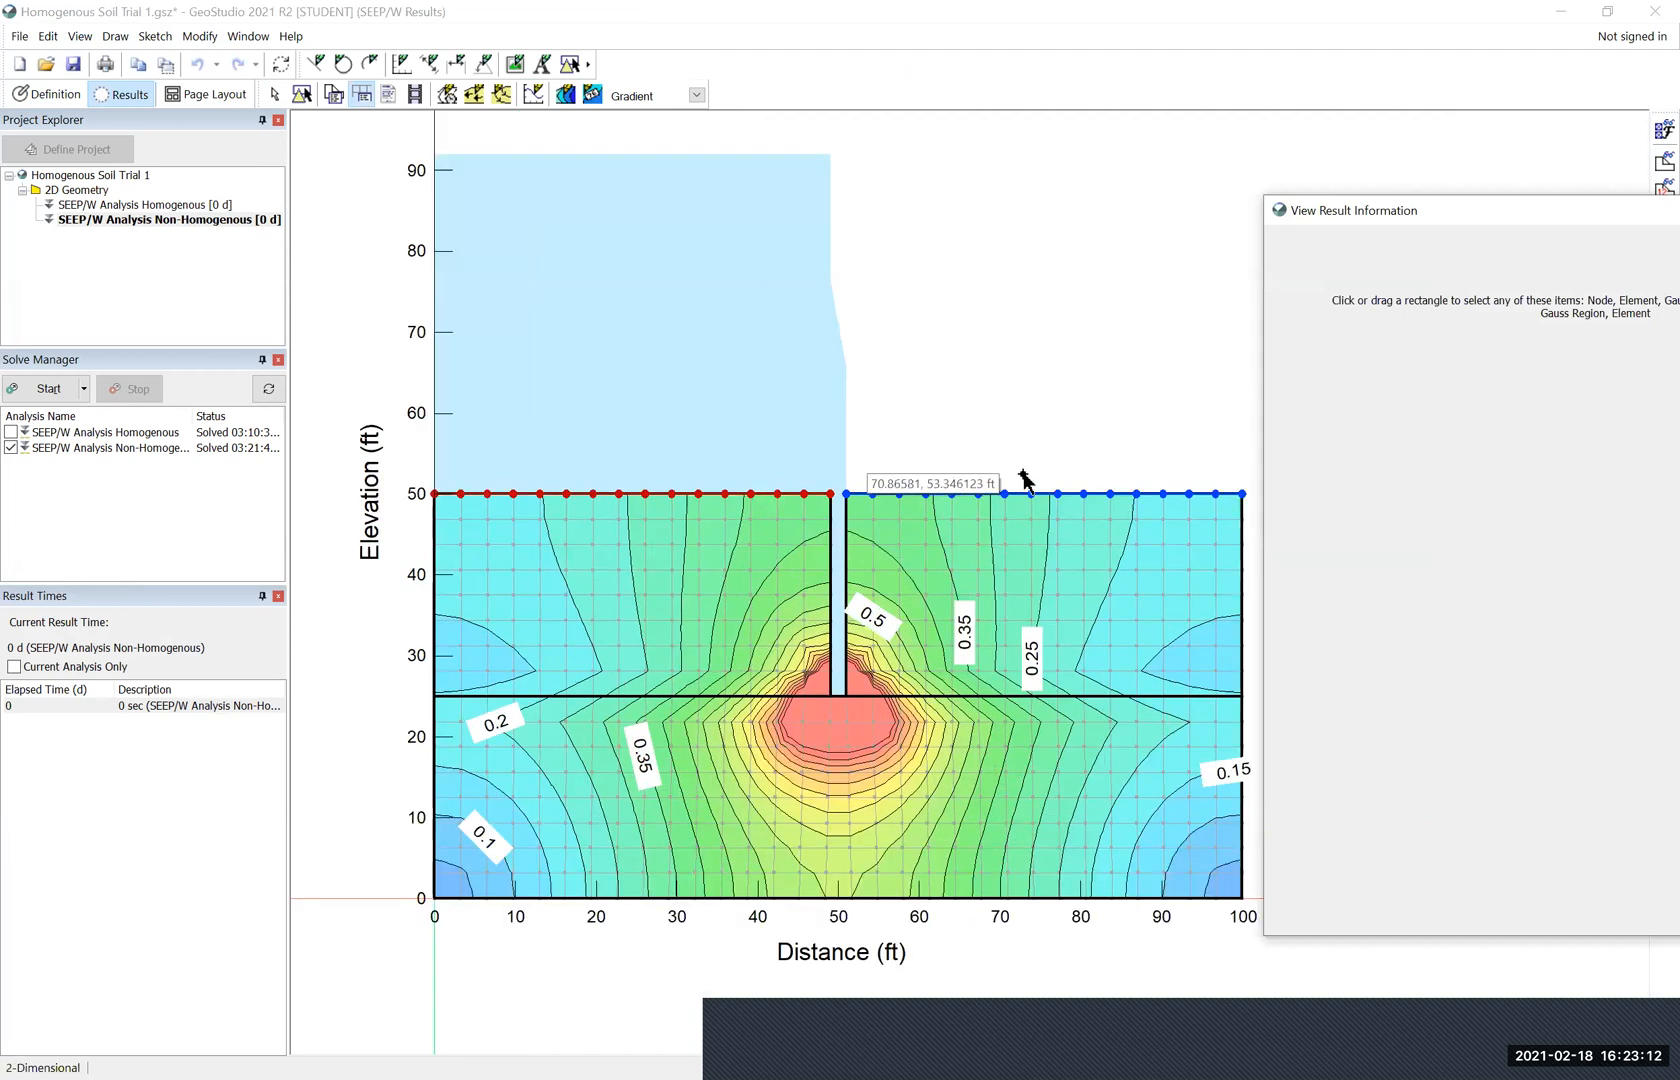
{"action": "scroll", "coordinate": [1001, 469], "scroll_direction": "up", "scroll_amount": 1}
{"action": "left_click_drag", "start_coordinate": [1001, 463], "coordinate": [889, 481]}
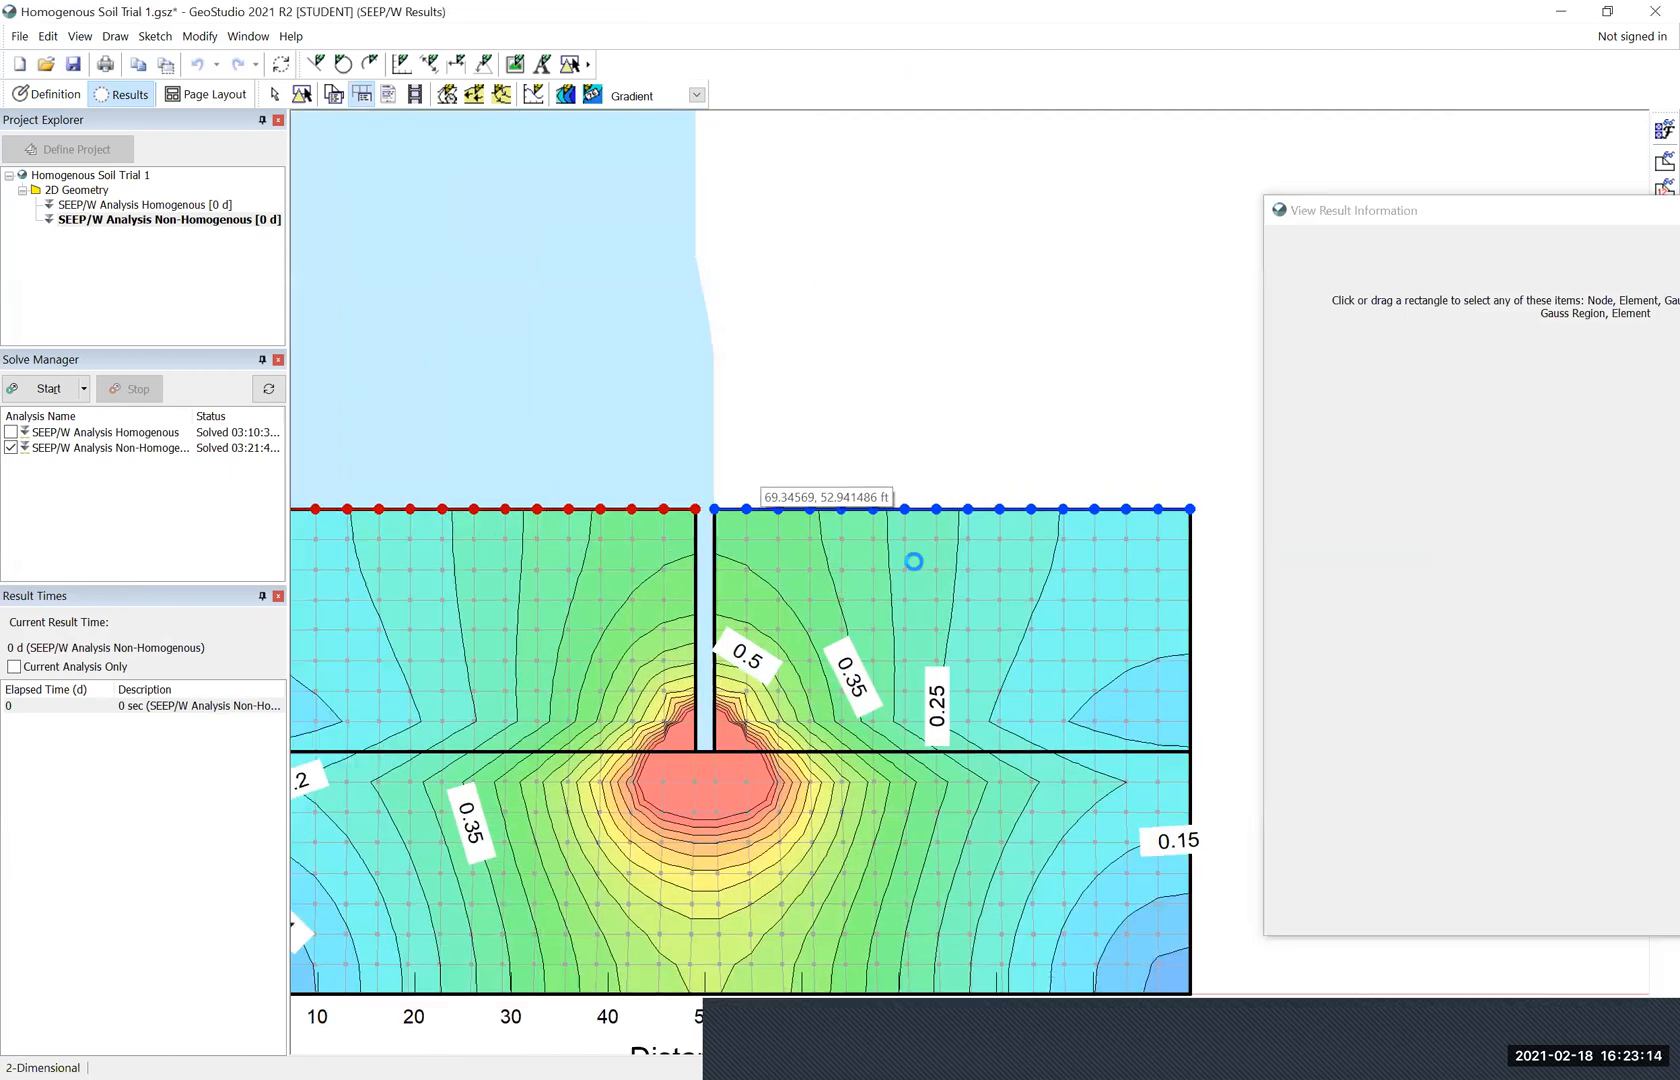
{"action": "left_click", "coordinate": [787, 533]}
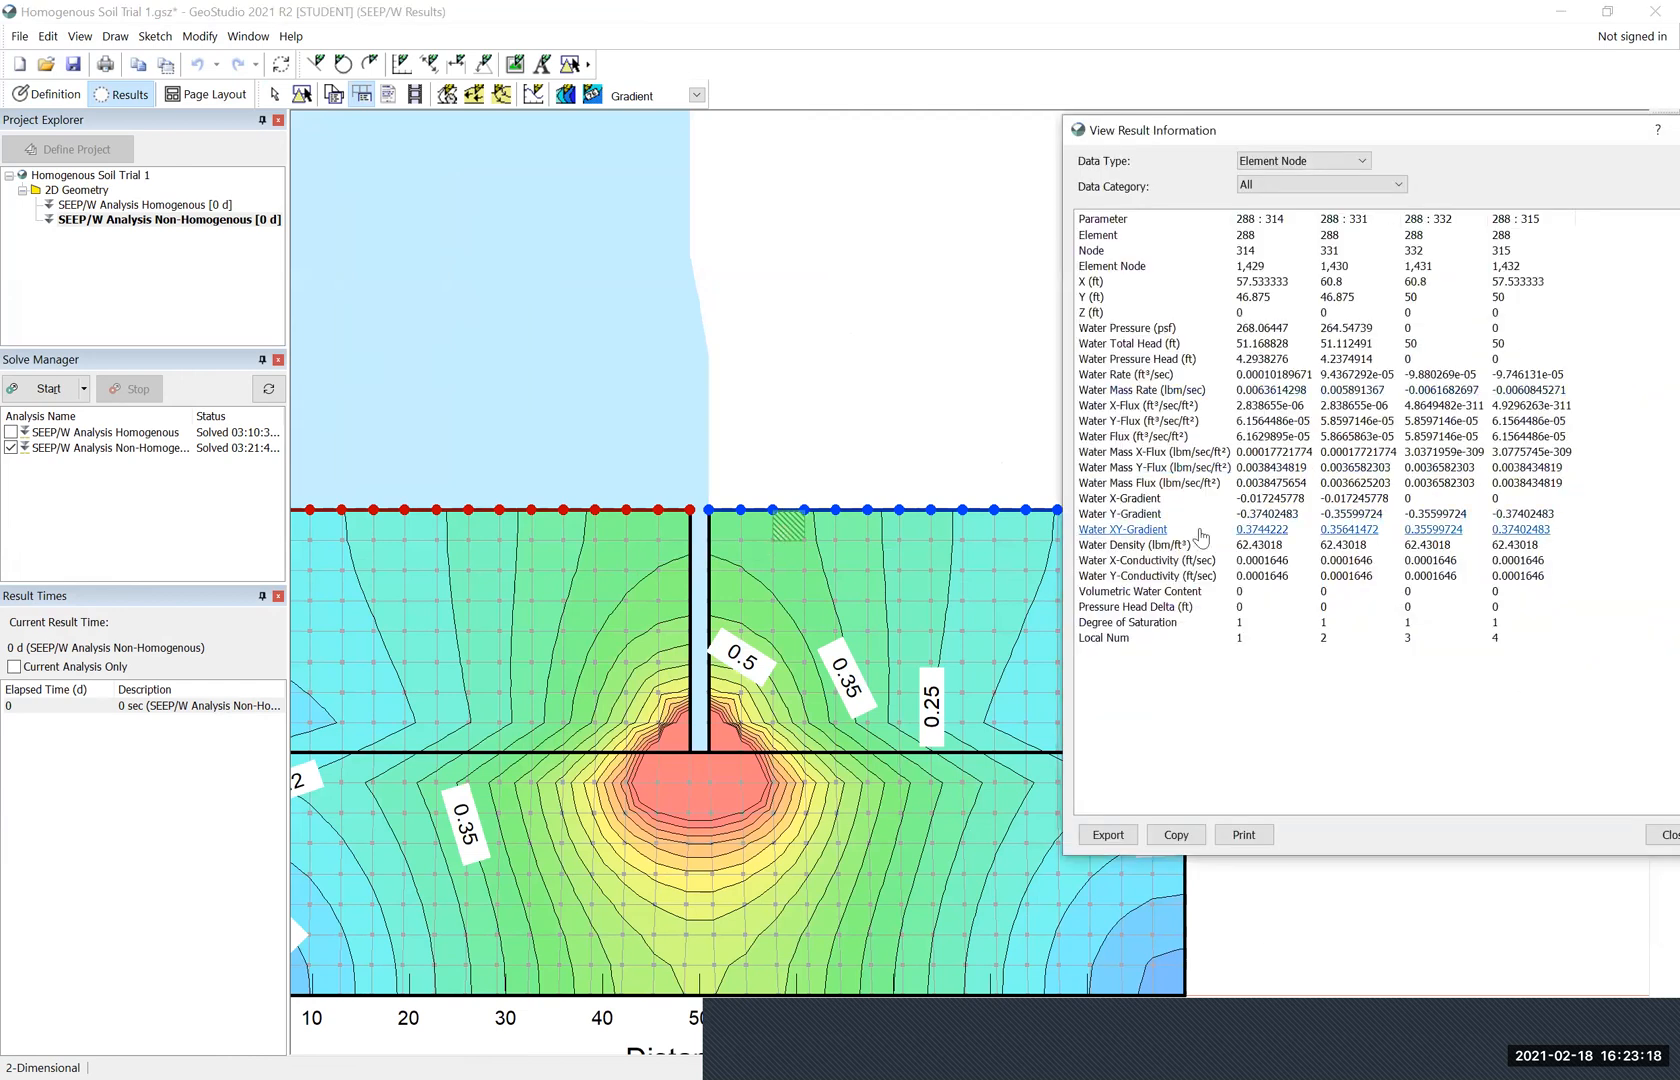
{"action": "left_click", "coordinate": [1200, 530]}
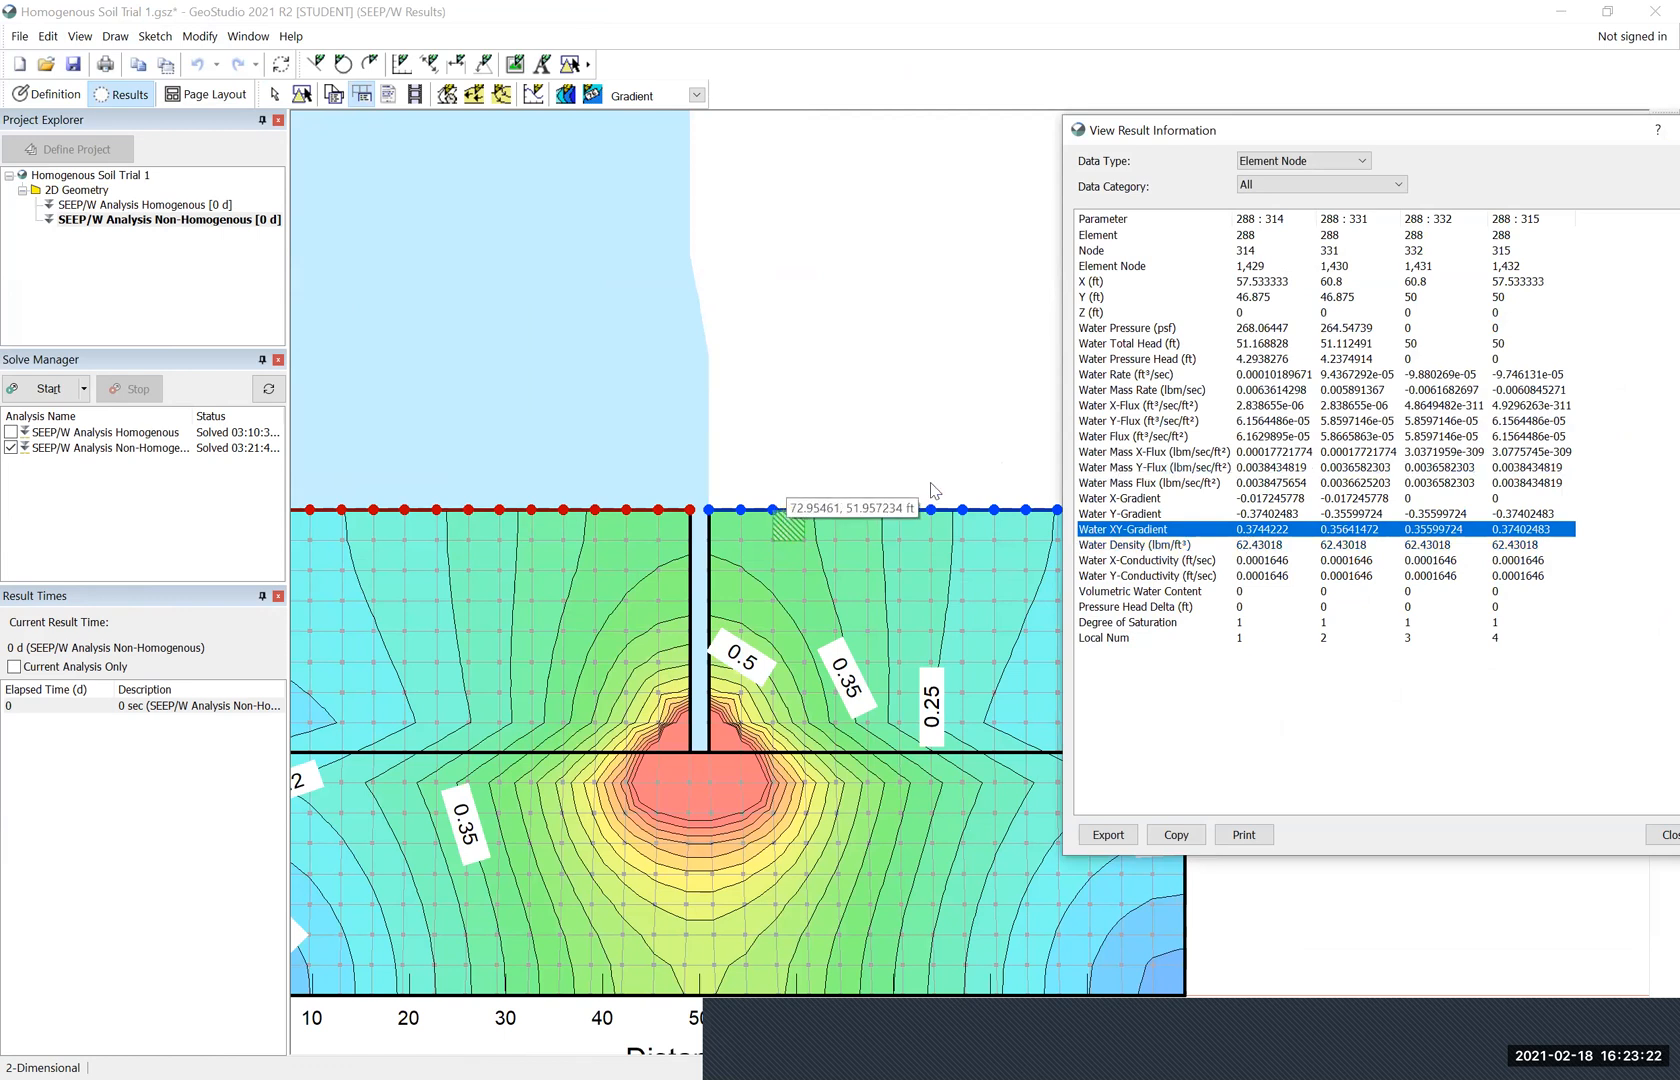
Examine the Water XY-Gradient of the surface element directly downstream of the sheet pile, and close the result information
{"action": "left_click", "coordinate": [727, 528]}
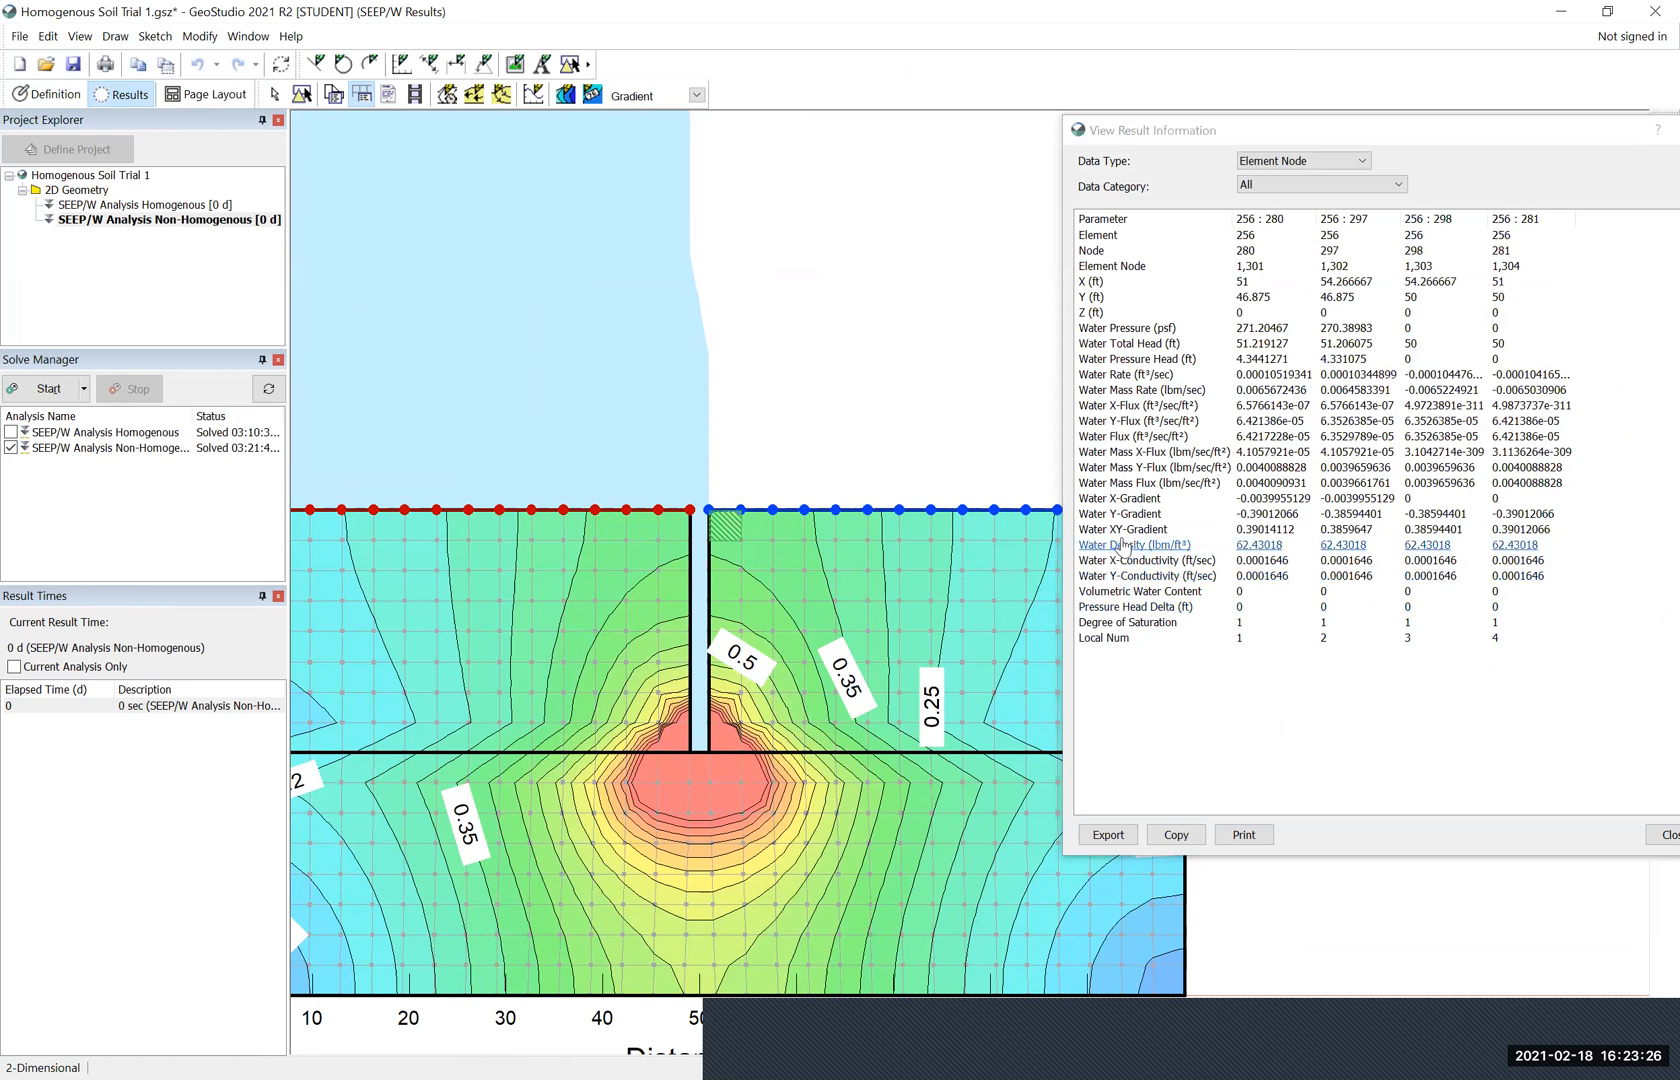
{"action": "left_click", "coordinate": [1262, 535]}
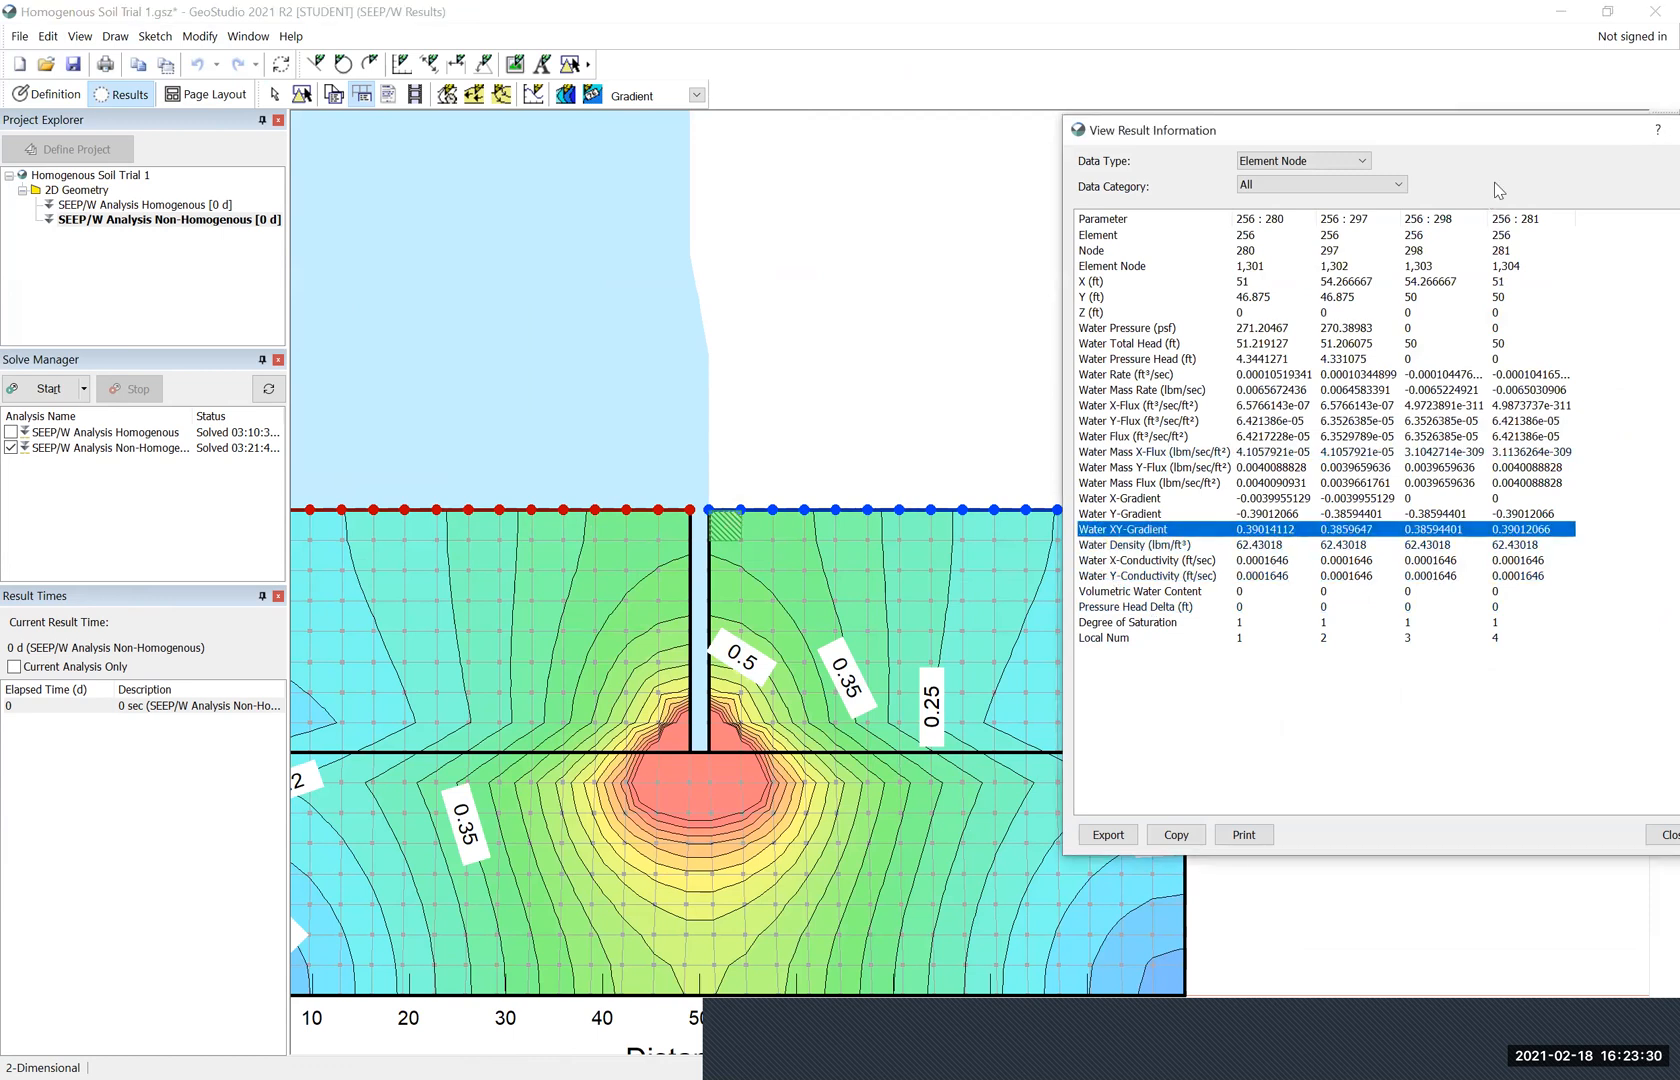
{"action": "left_click_drag", "start_coordinate": [1410, 150], "coordinate": [1194, 163]}
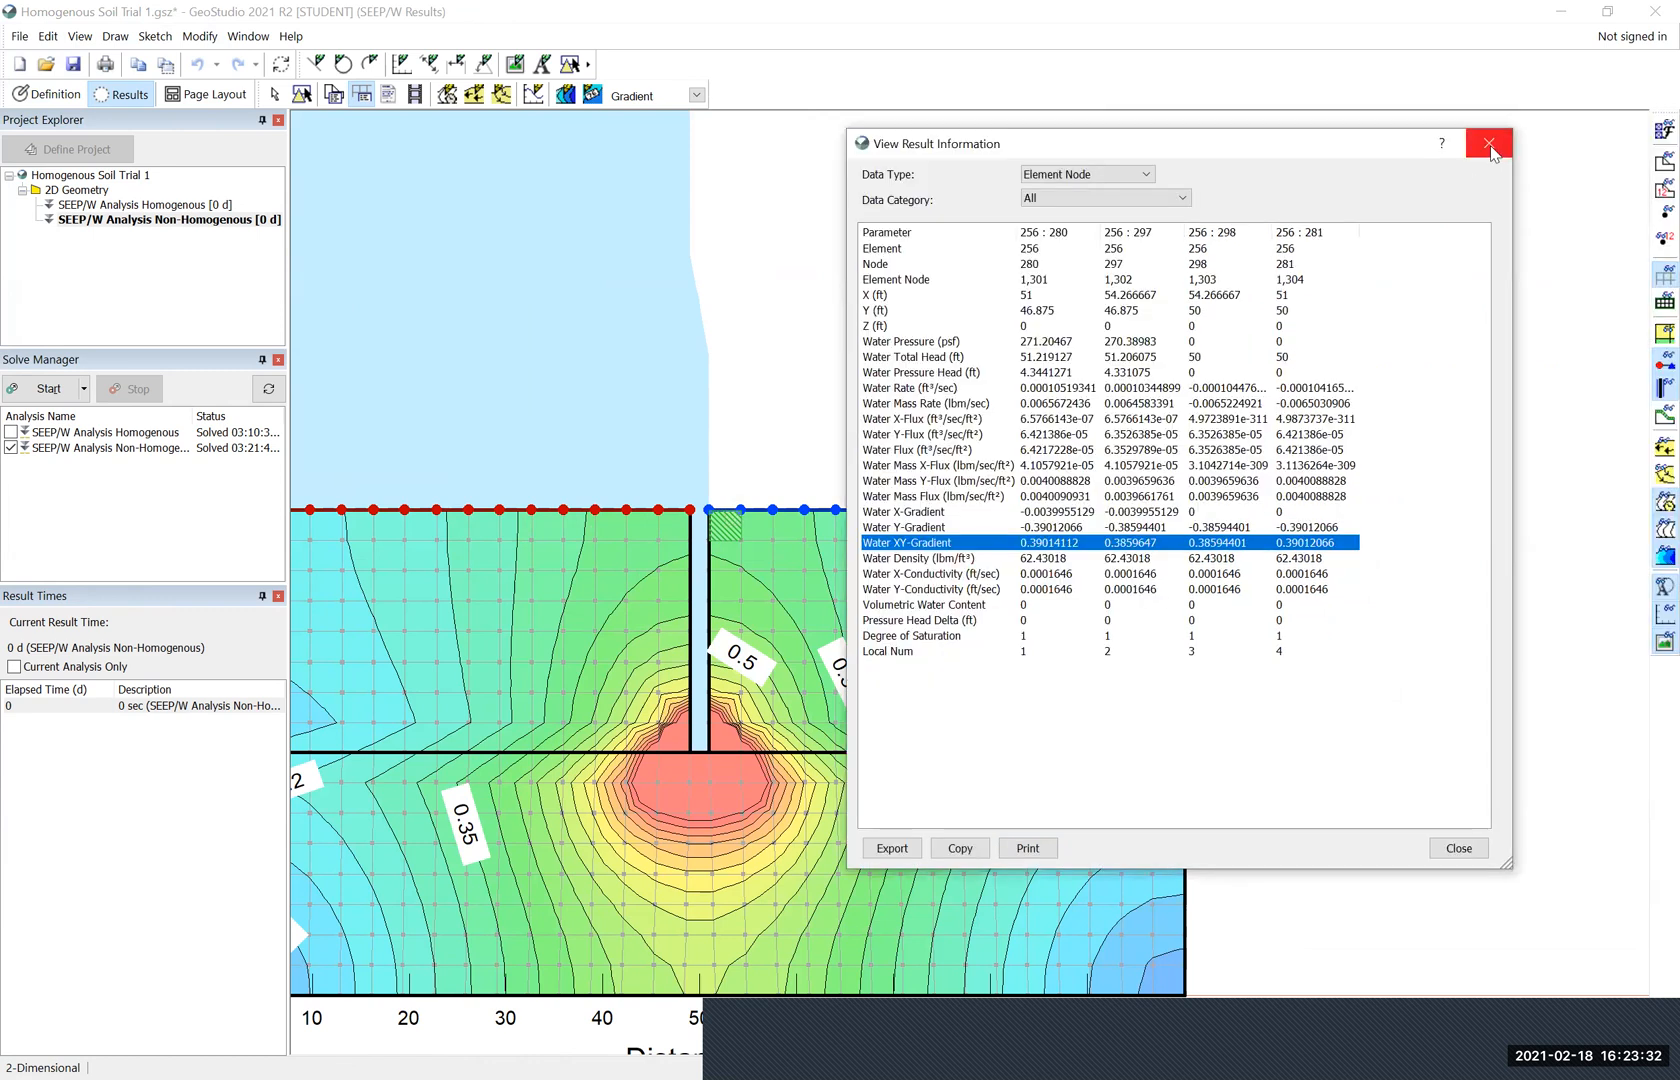
{"action": "left_click", "coordinate": [1489, 149]}
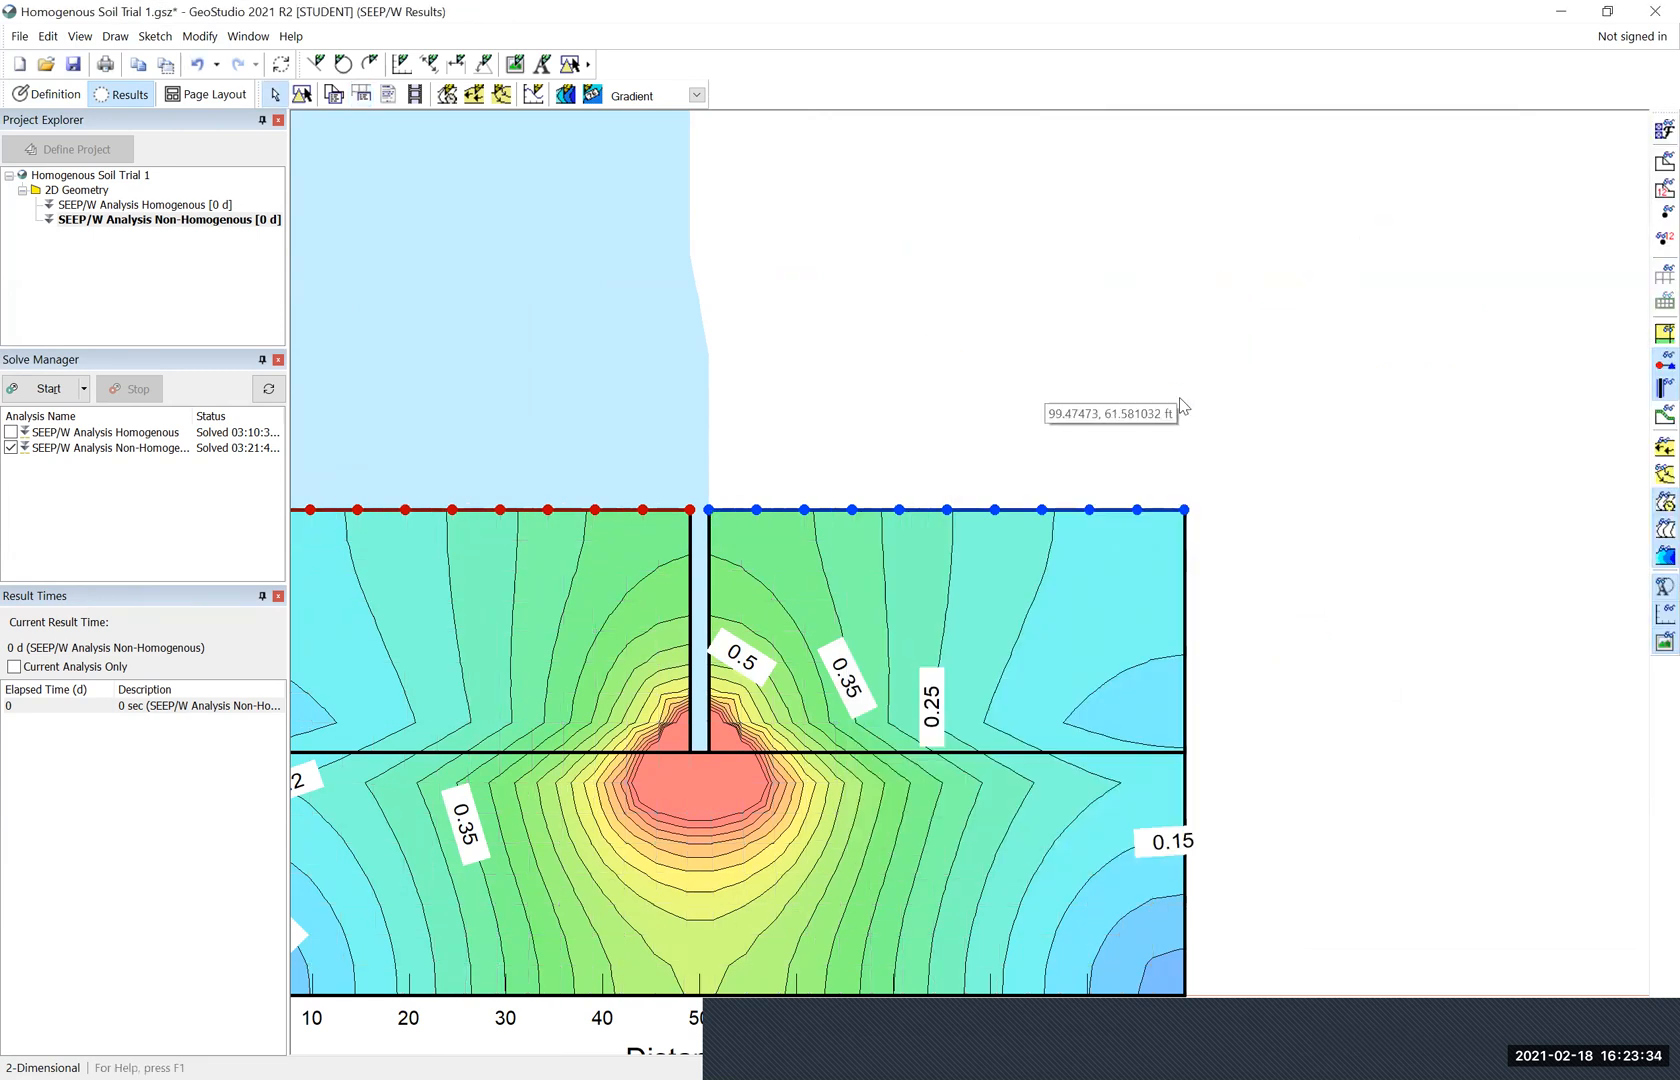
{"action": "scroll", "coordinate": [1179, 396], "scroll_direction": "down", "scroll_amount": 1}
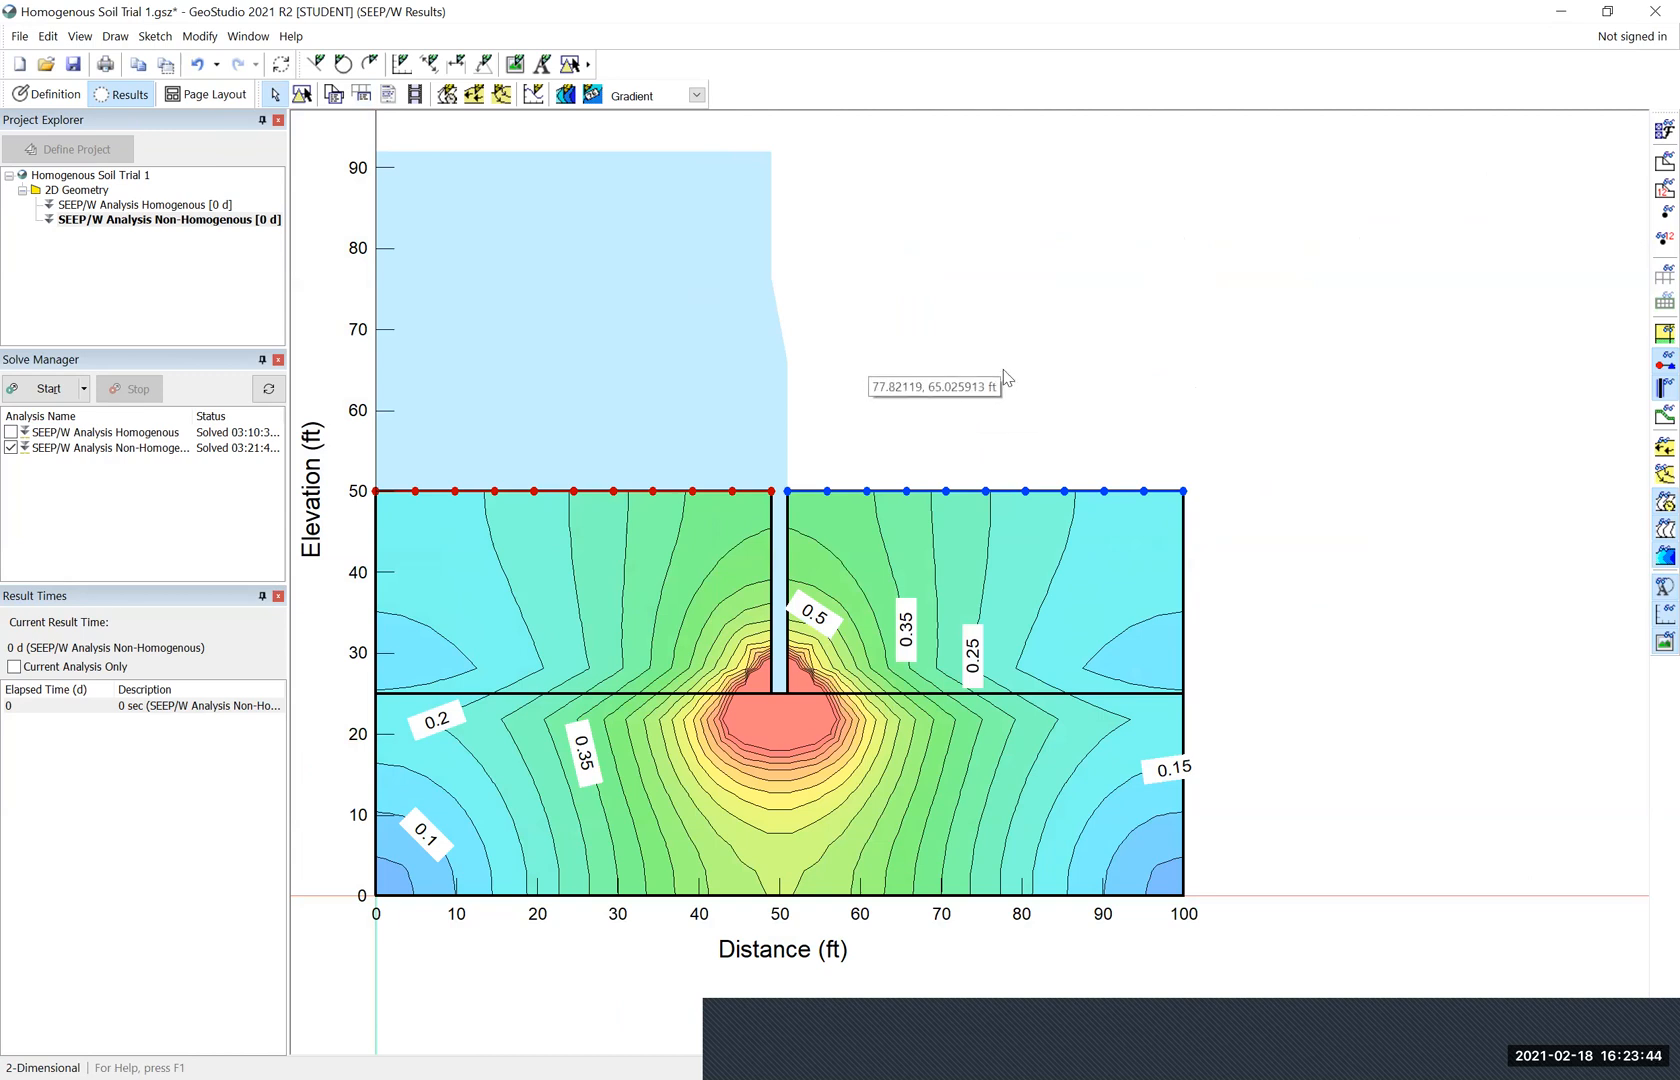
{"action": "left_click_drag", "start_coordinate": [913, 304], "coordinate": [940, 306]}
{"action": "scroll", "coordinate": [940, 316], "scroll_direction": "down", "scroll_amount": 2}
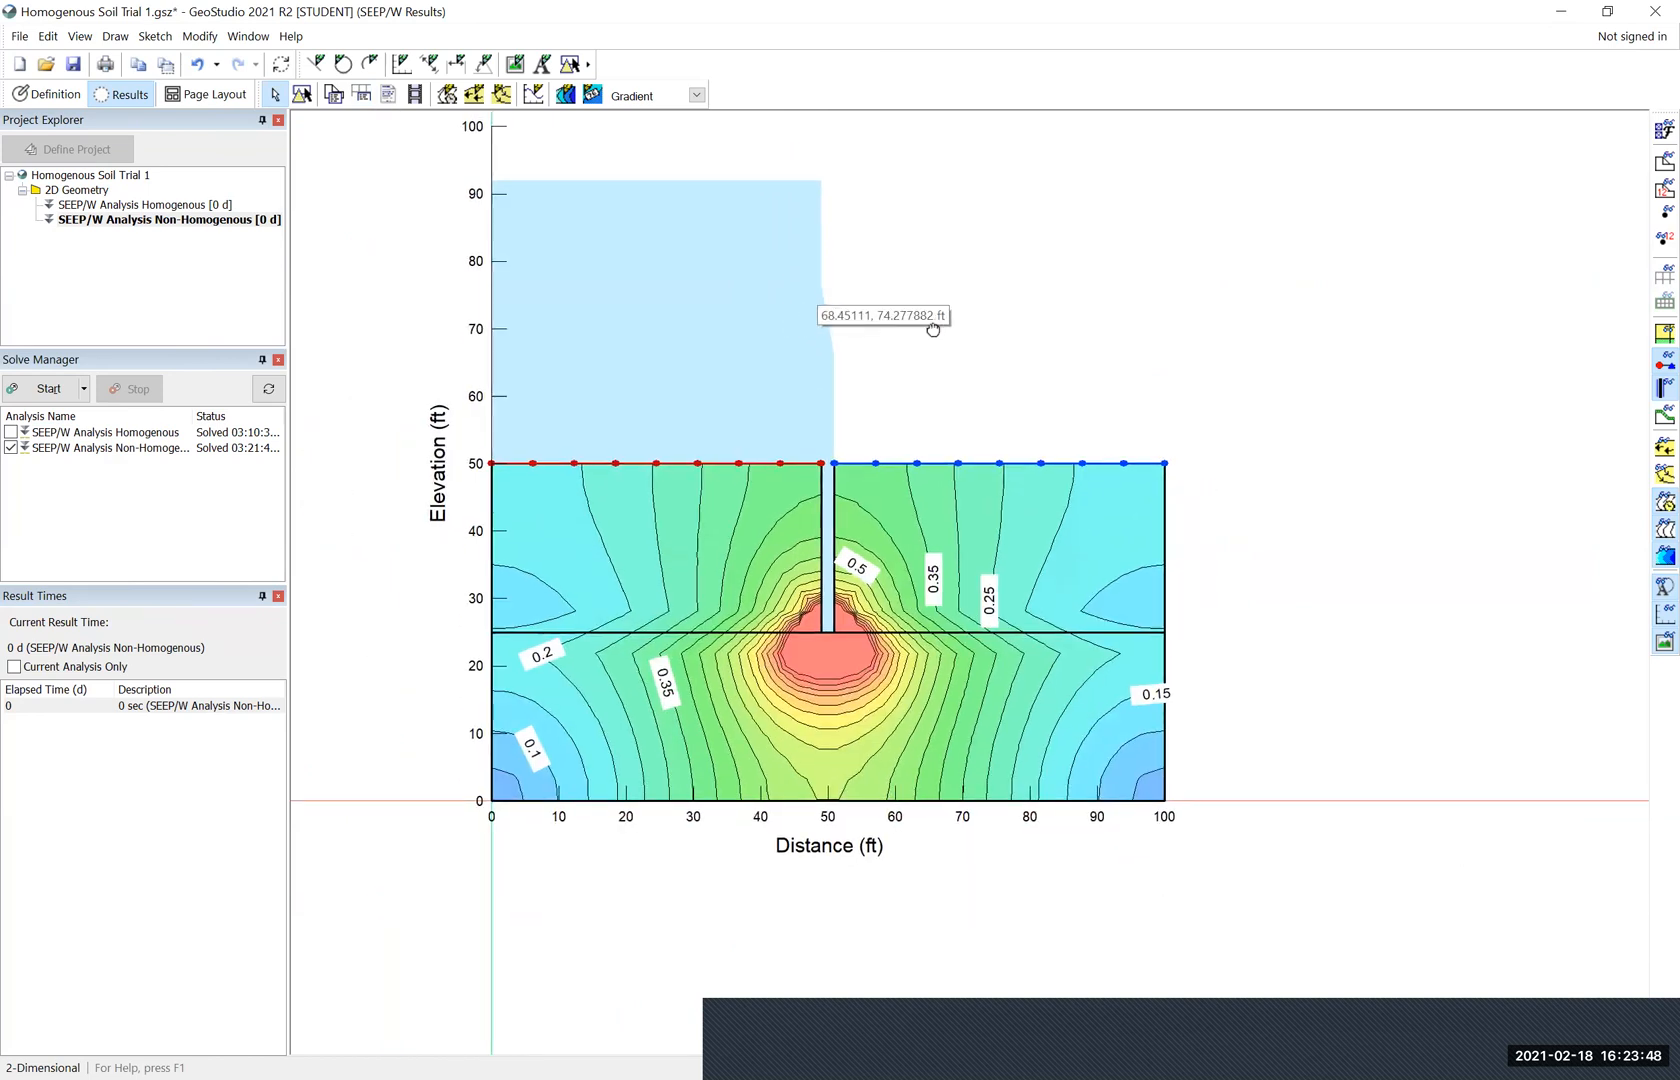